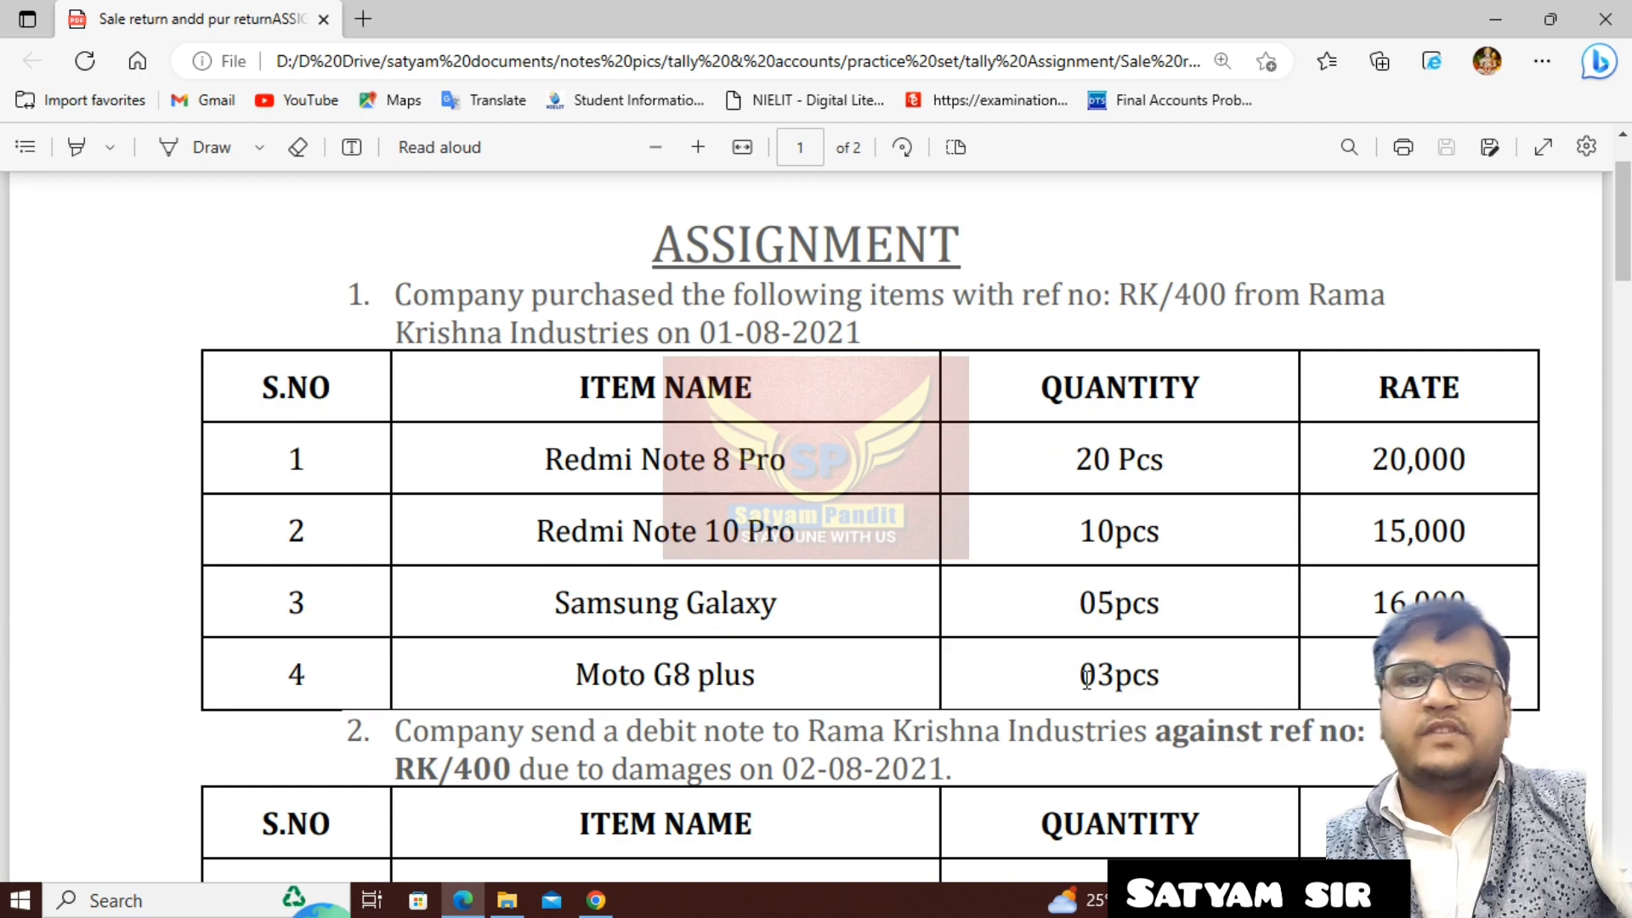
- Read the assignment's purchase from Rama Krishna Industries under ref no RK/400 and the debit note for damaged items
scroll(1045, 644, down, 4)
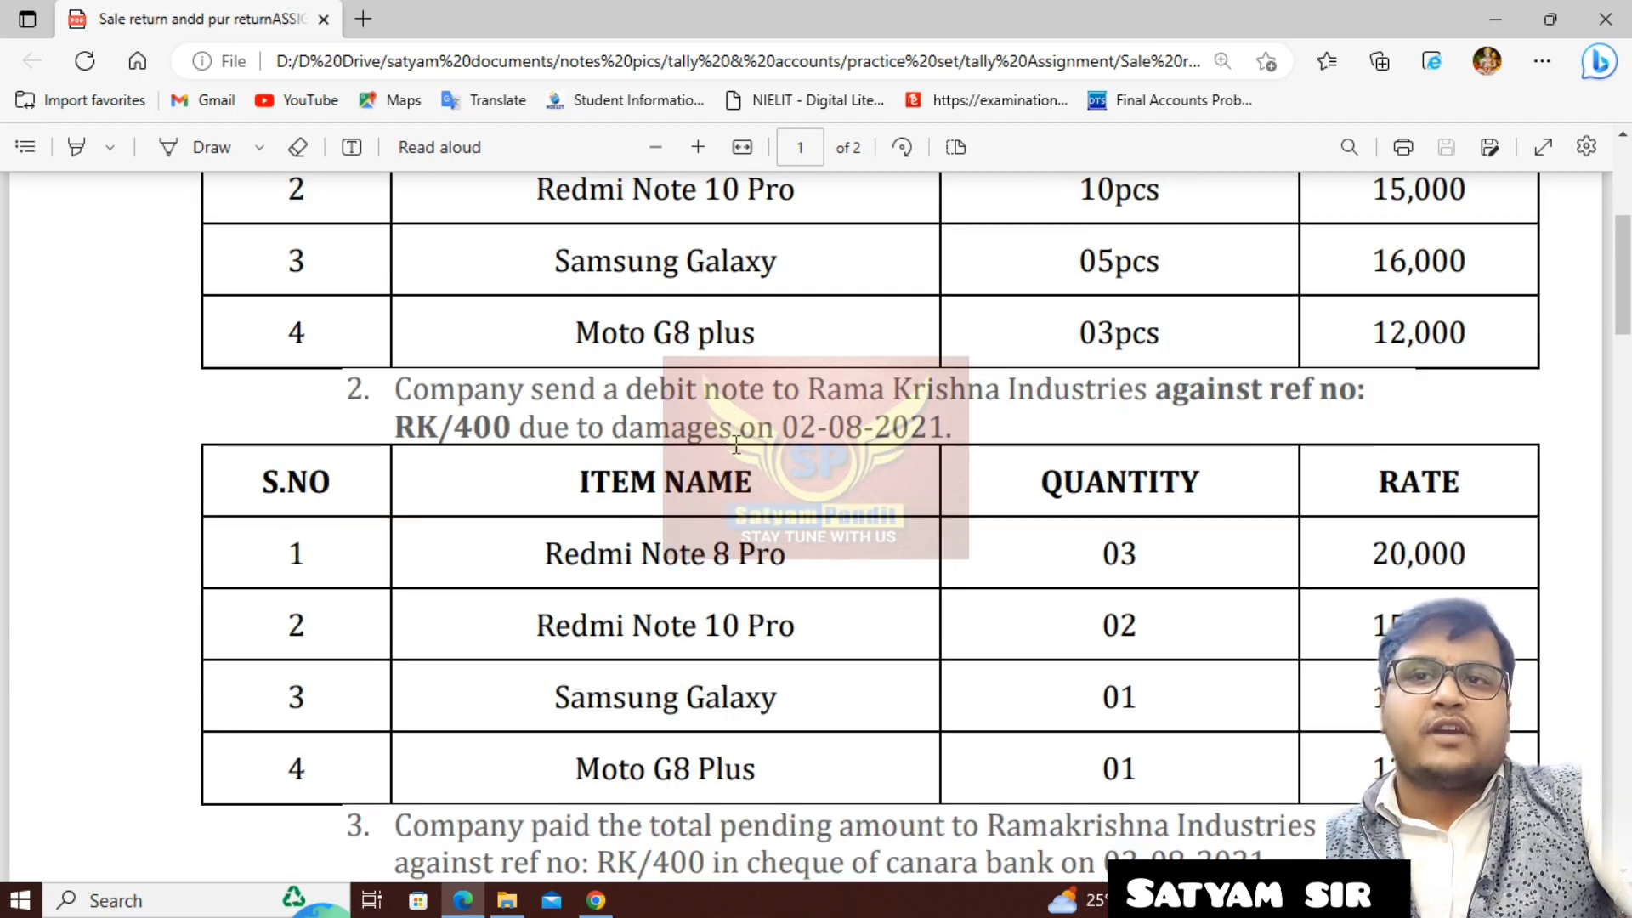
scroll(590, 405, up, 5)
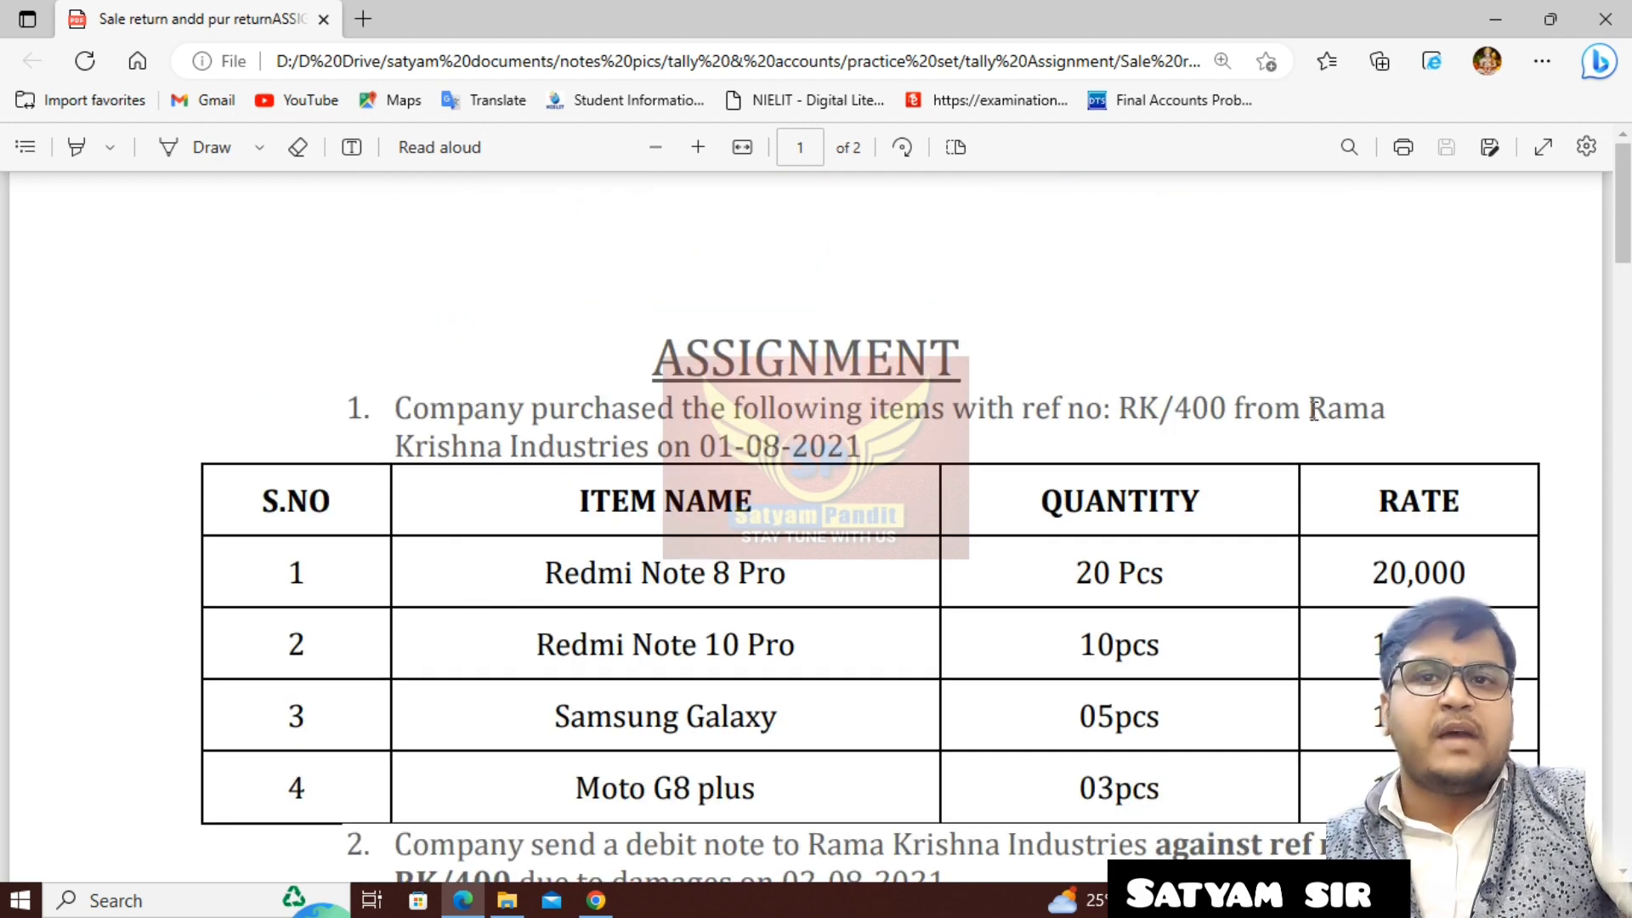
double_click(1348, 412)
scroll(794, 507, down, 5)
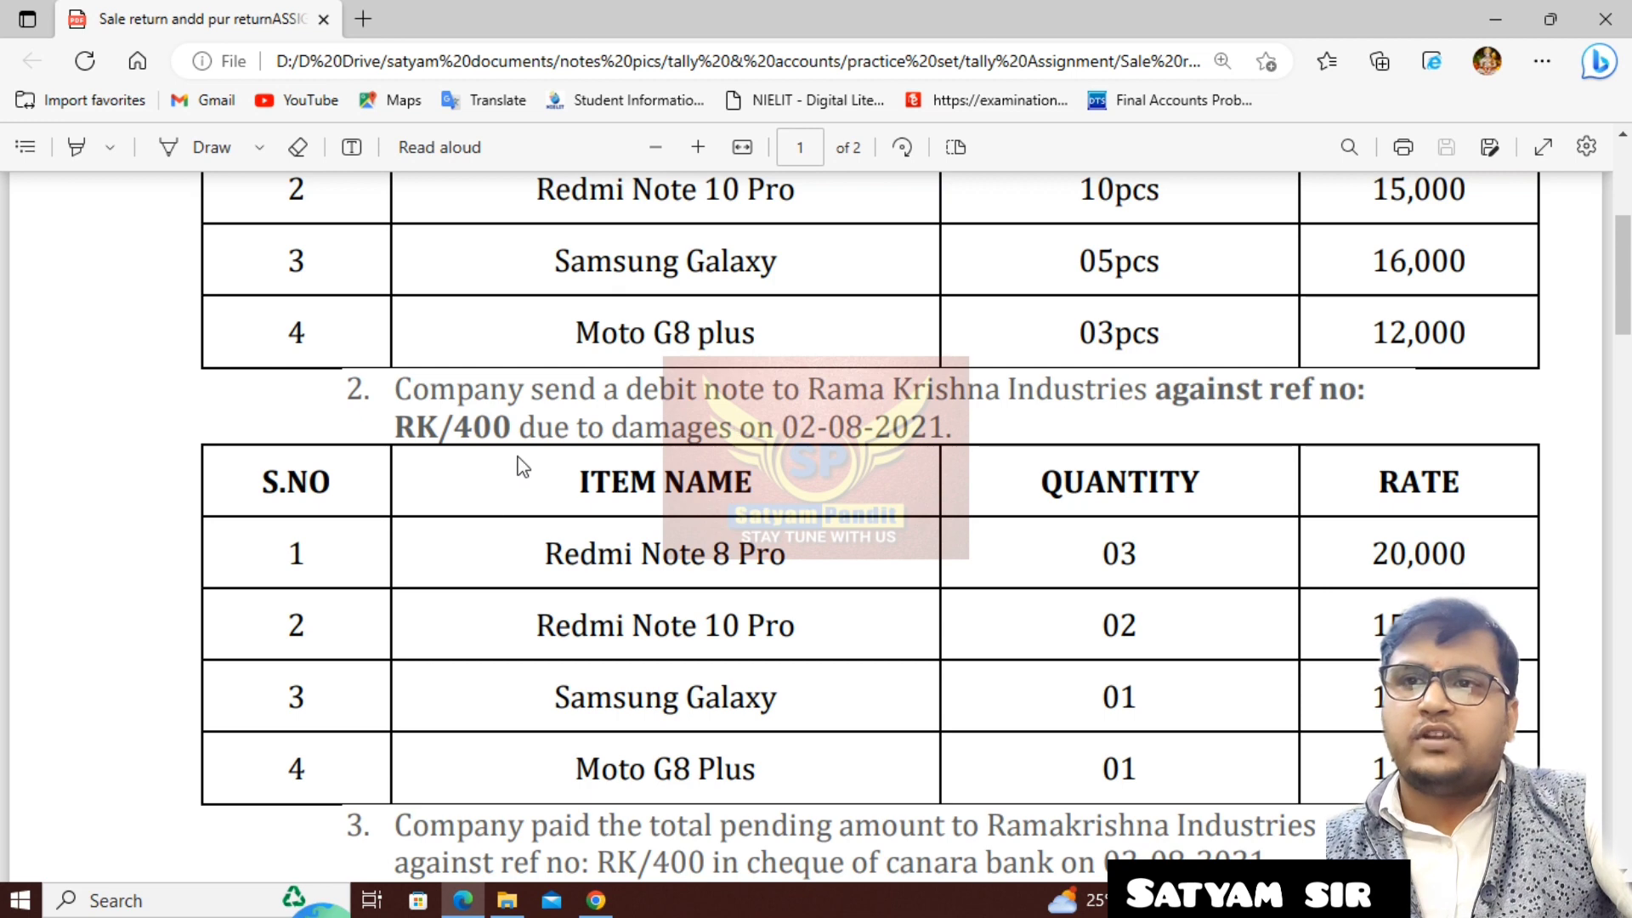
drag(613, 429, 744, 427)
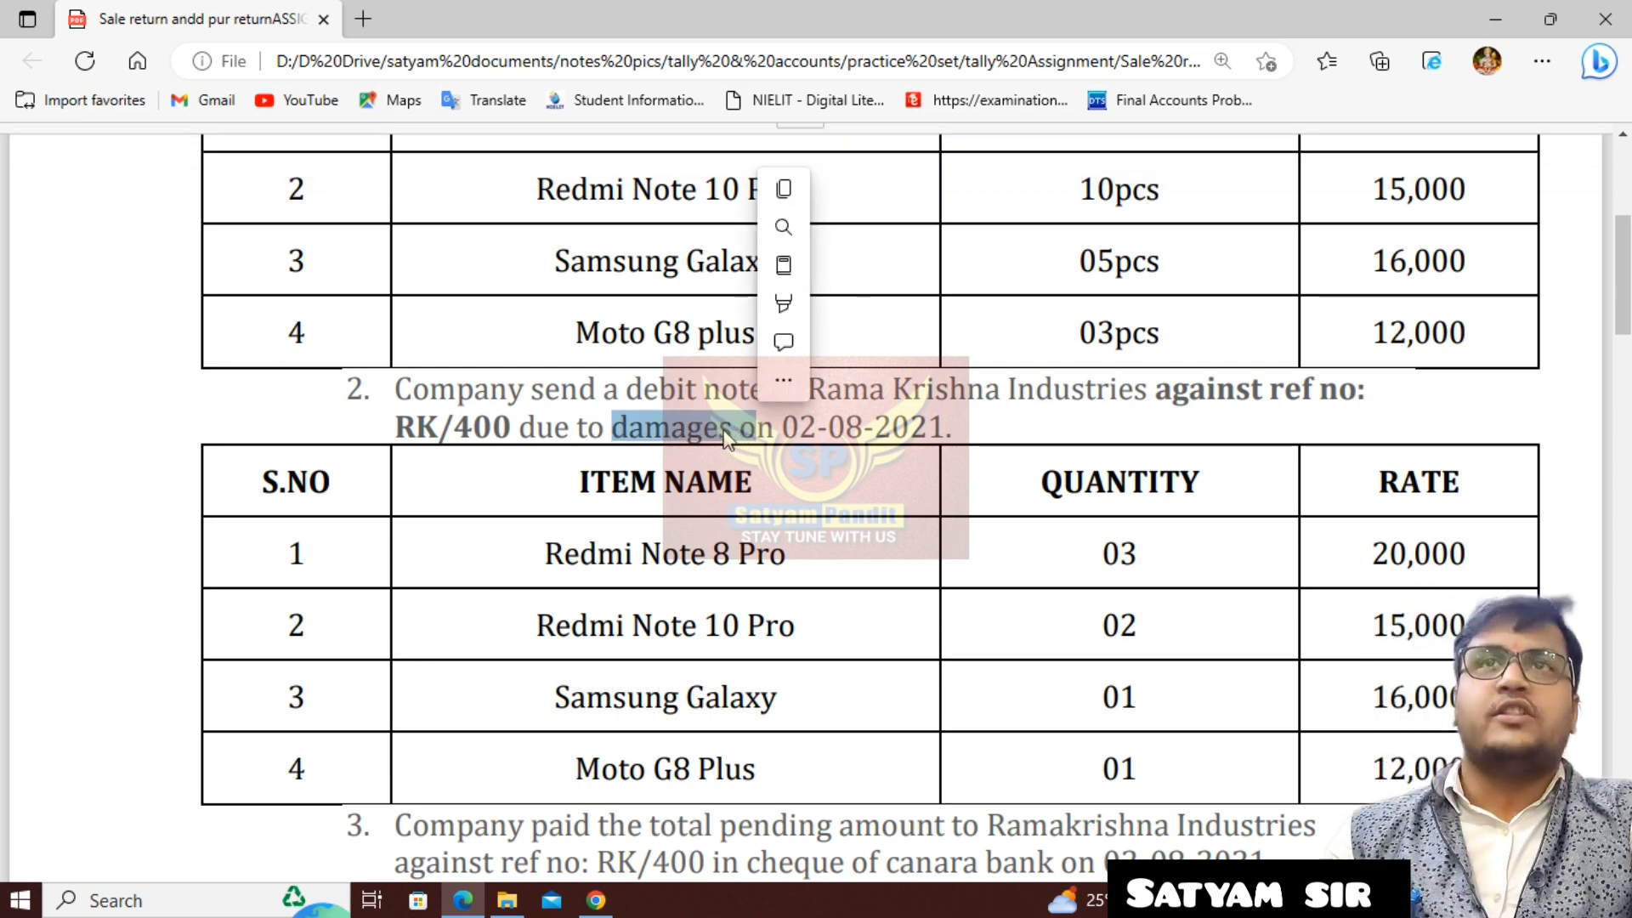
drag(627, 391, 762, 398)
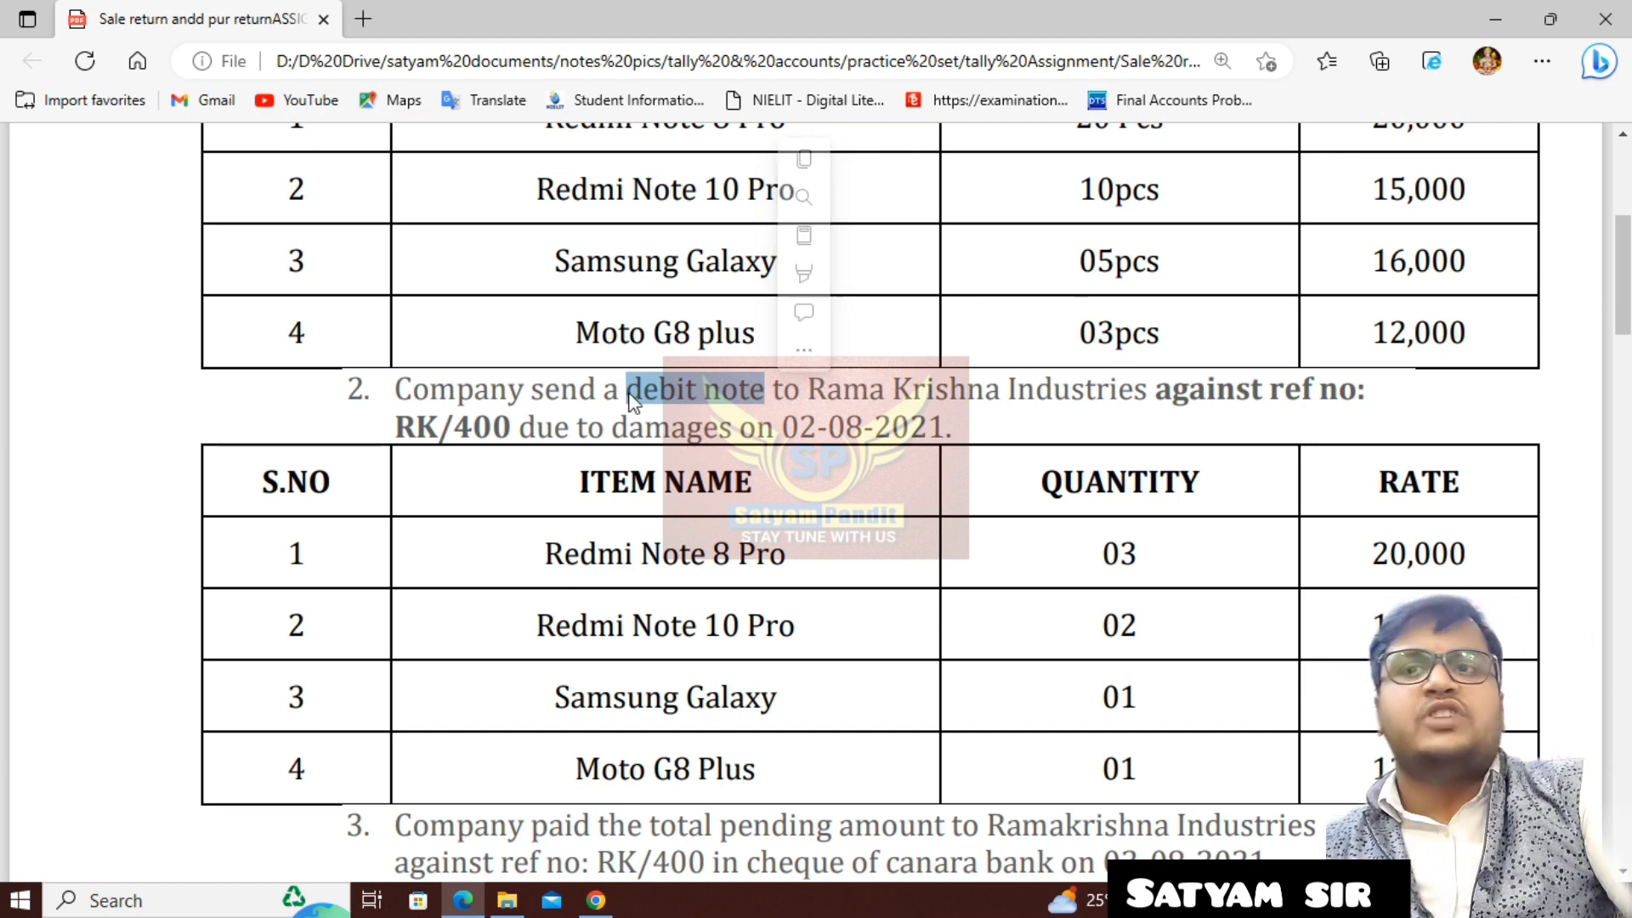
drag(627, 393, 763, 392)
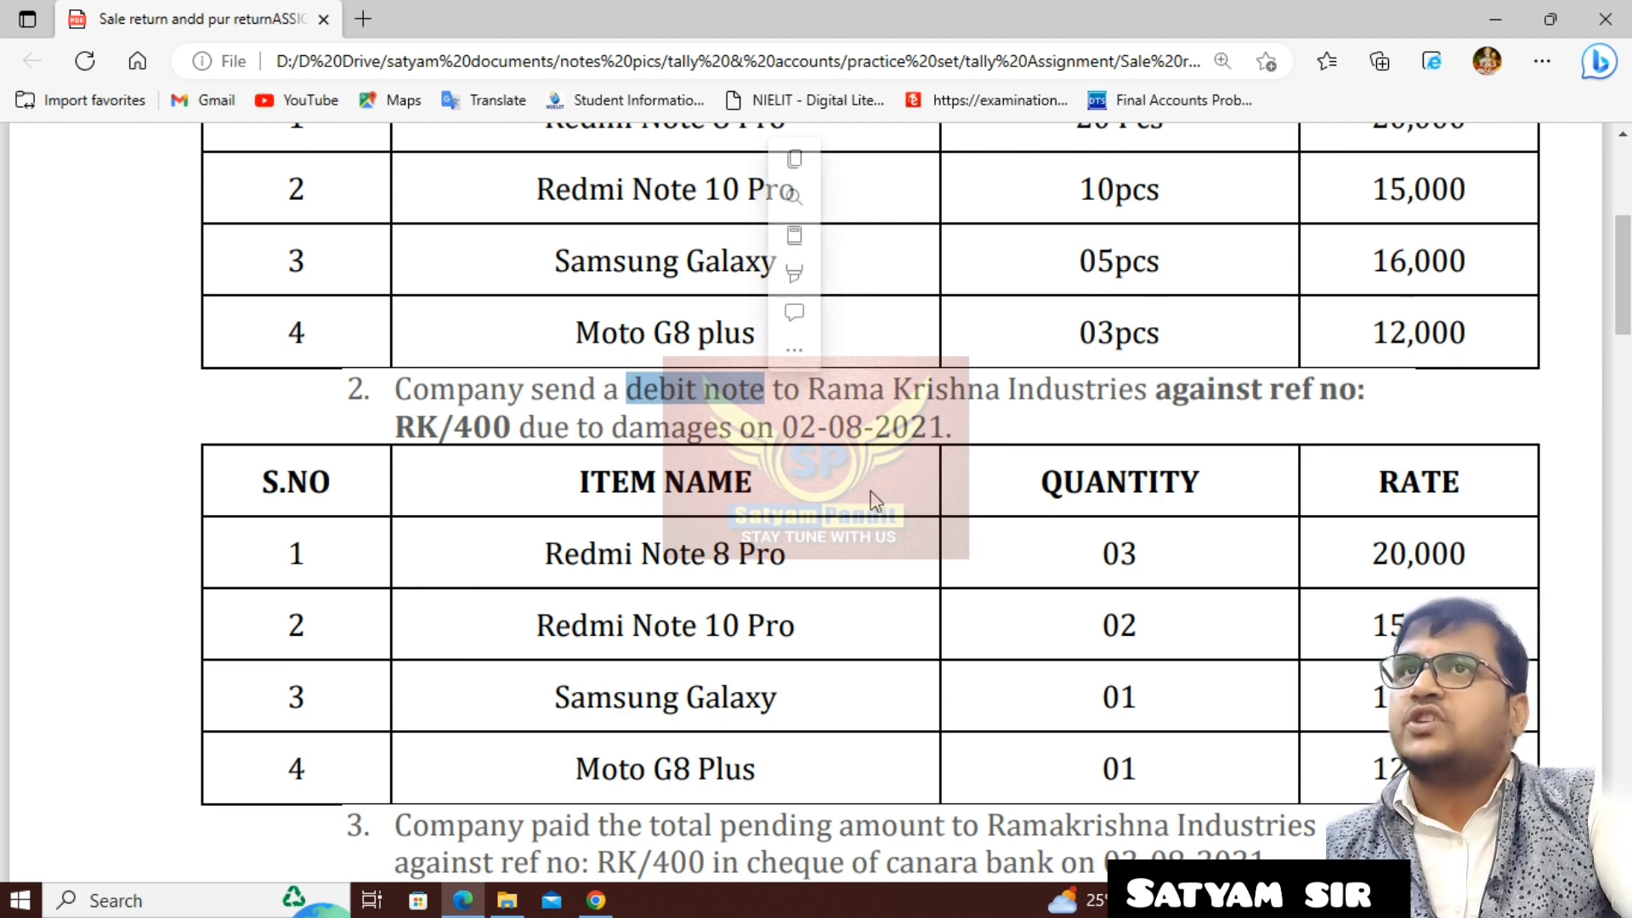
scroll(863, 493, down, 1)
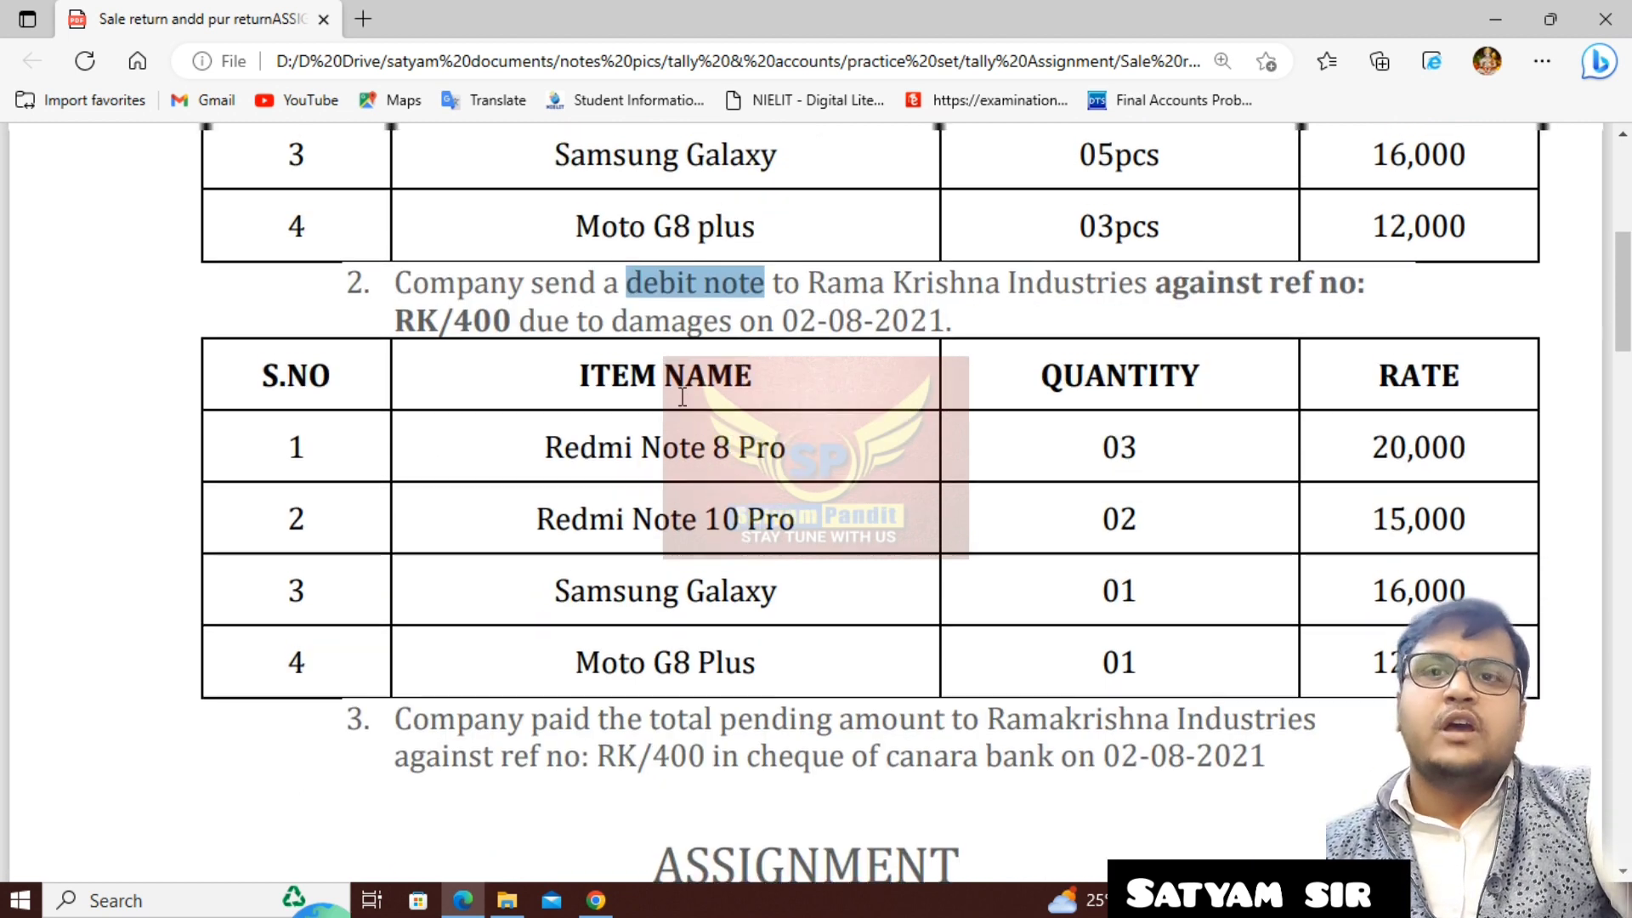
scroll(677, 389, up, 1)
click(472, 452)
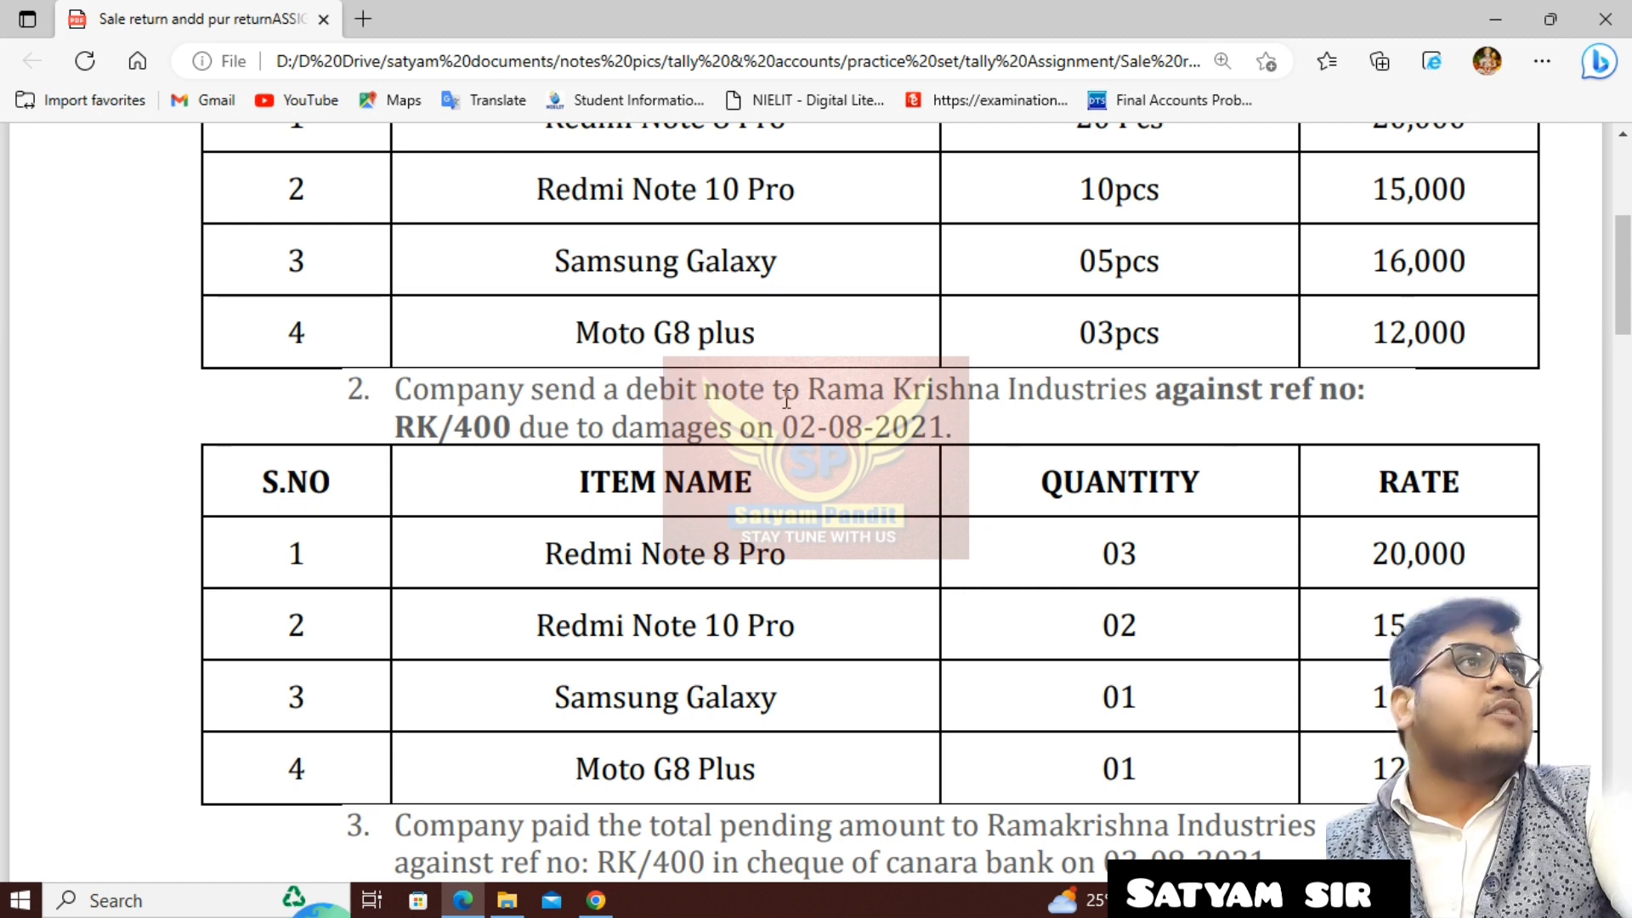
drag(800, 394, 1140, 401)
click(457, 421)
drag(440, 422, 911, 426)
drag(581, 553, 1112, 564)
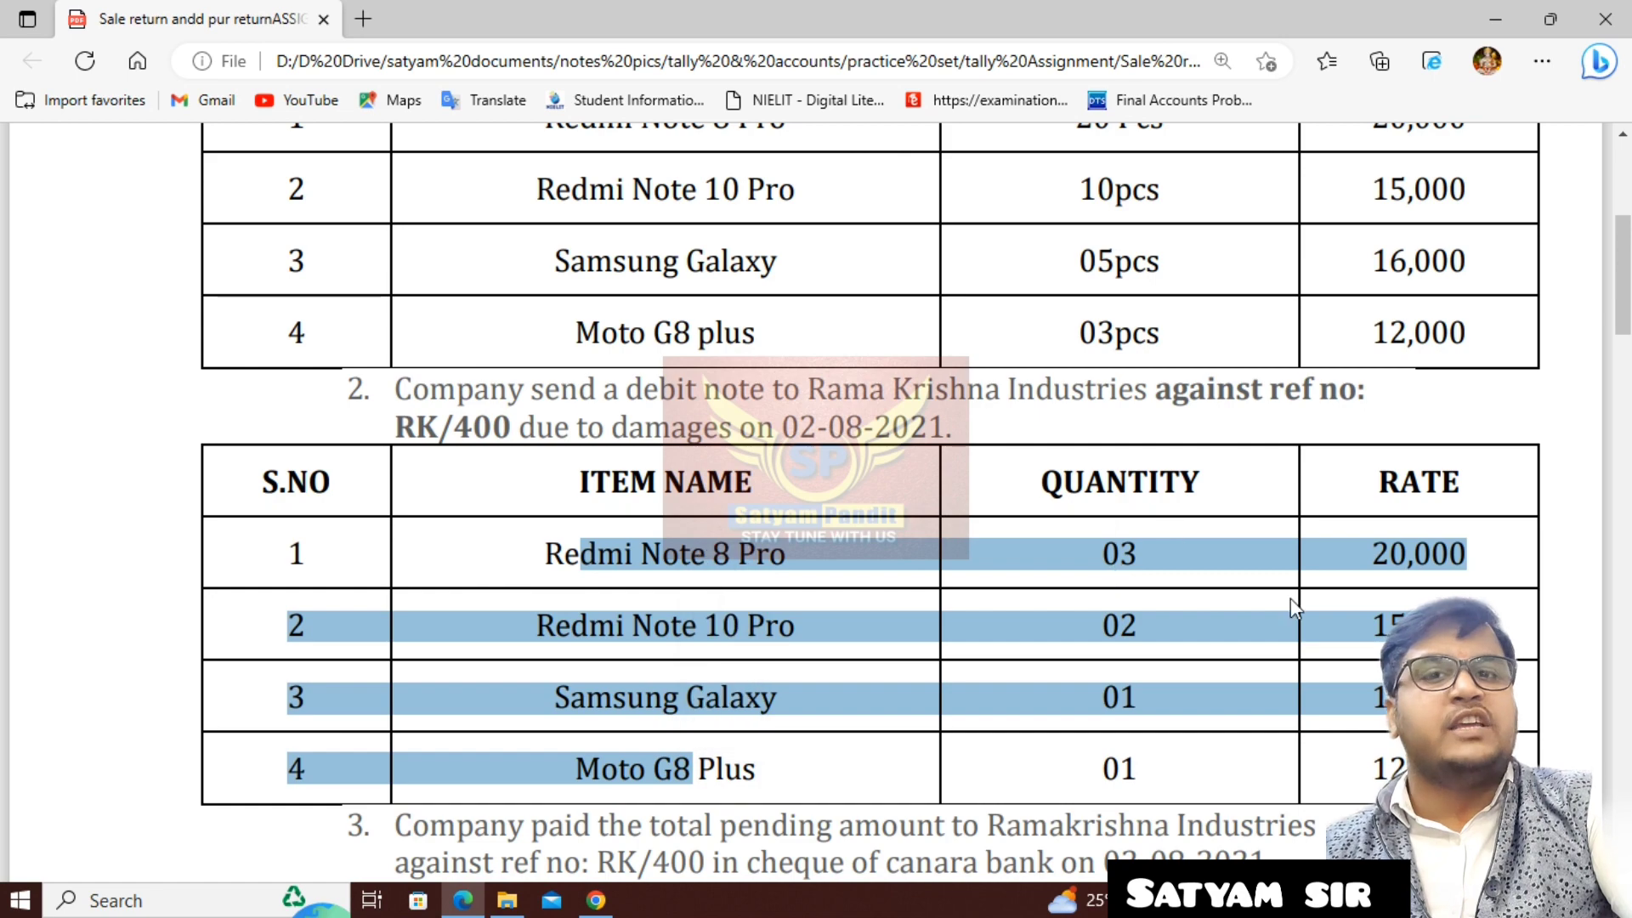
click(1346, 595)
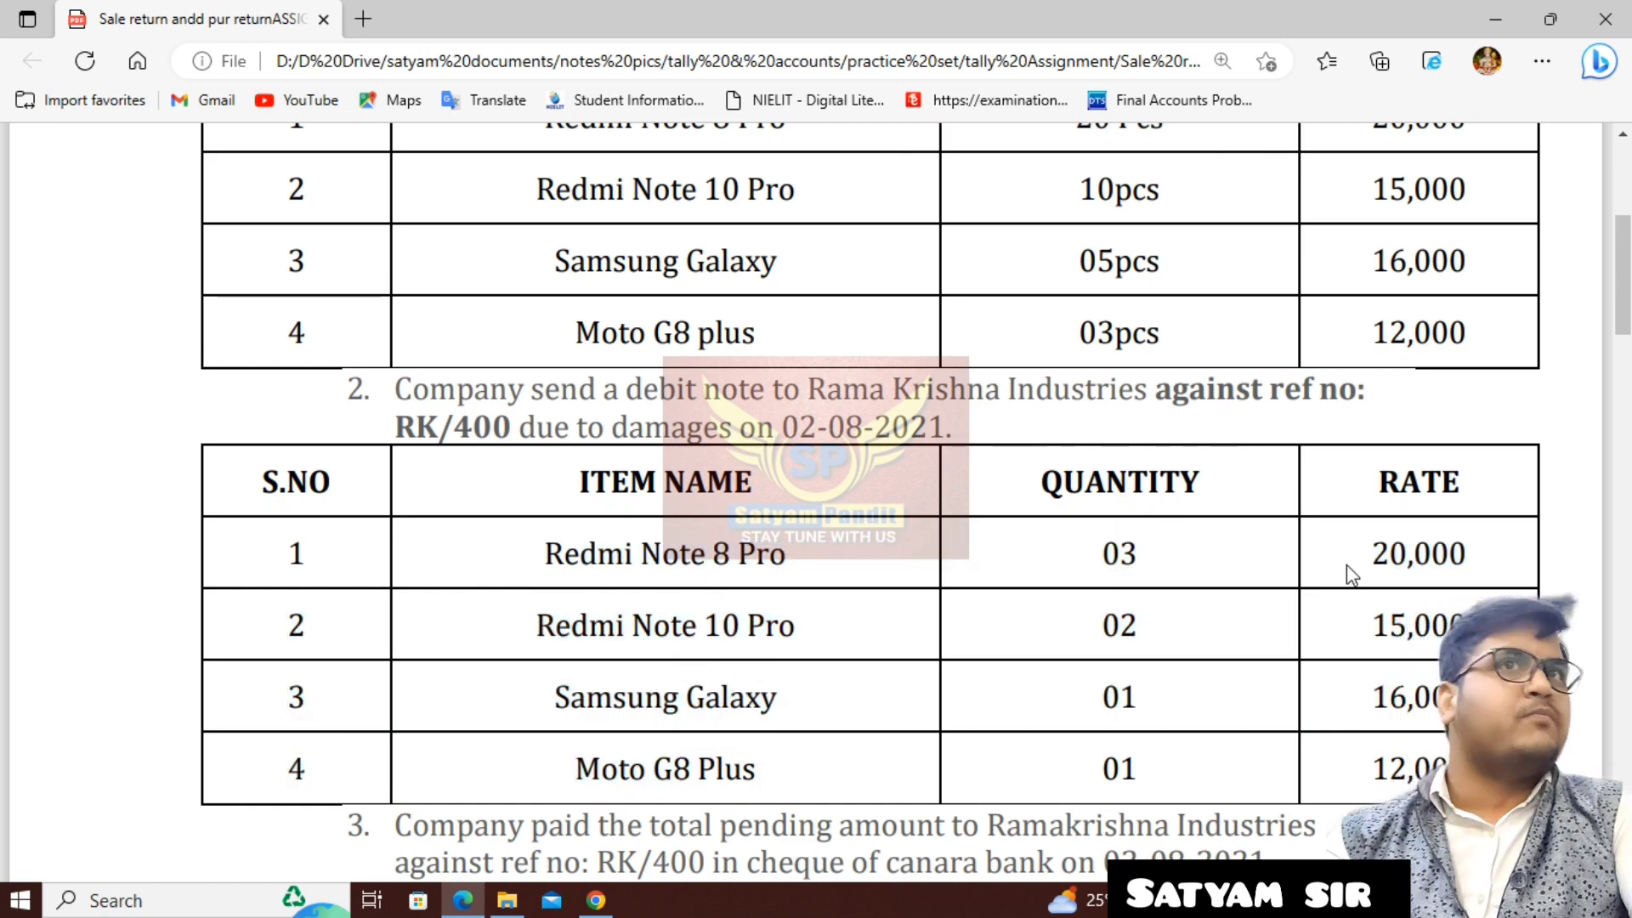
- Read the question on paying Ramakrishna Industries' pending amount by Canara Bank cheque
scroll(1224, 608, down, 1)
scroll(1228, 607, down, 3)
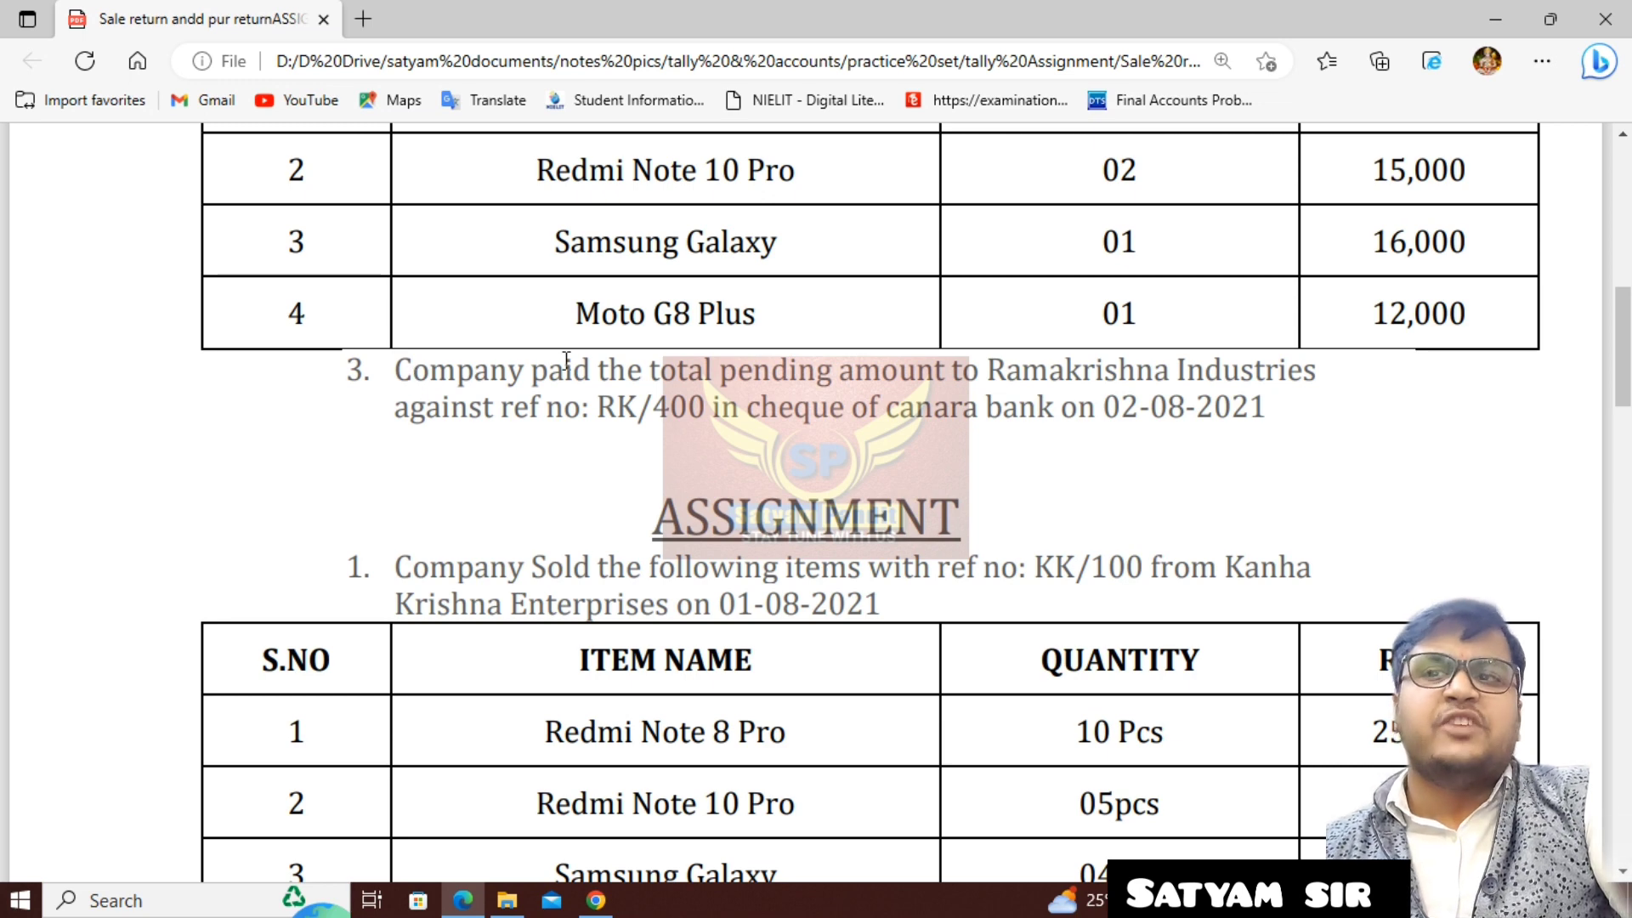
scroll(566, 361, up, 2)
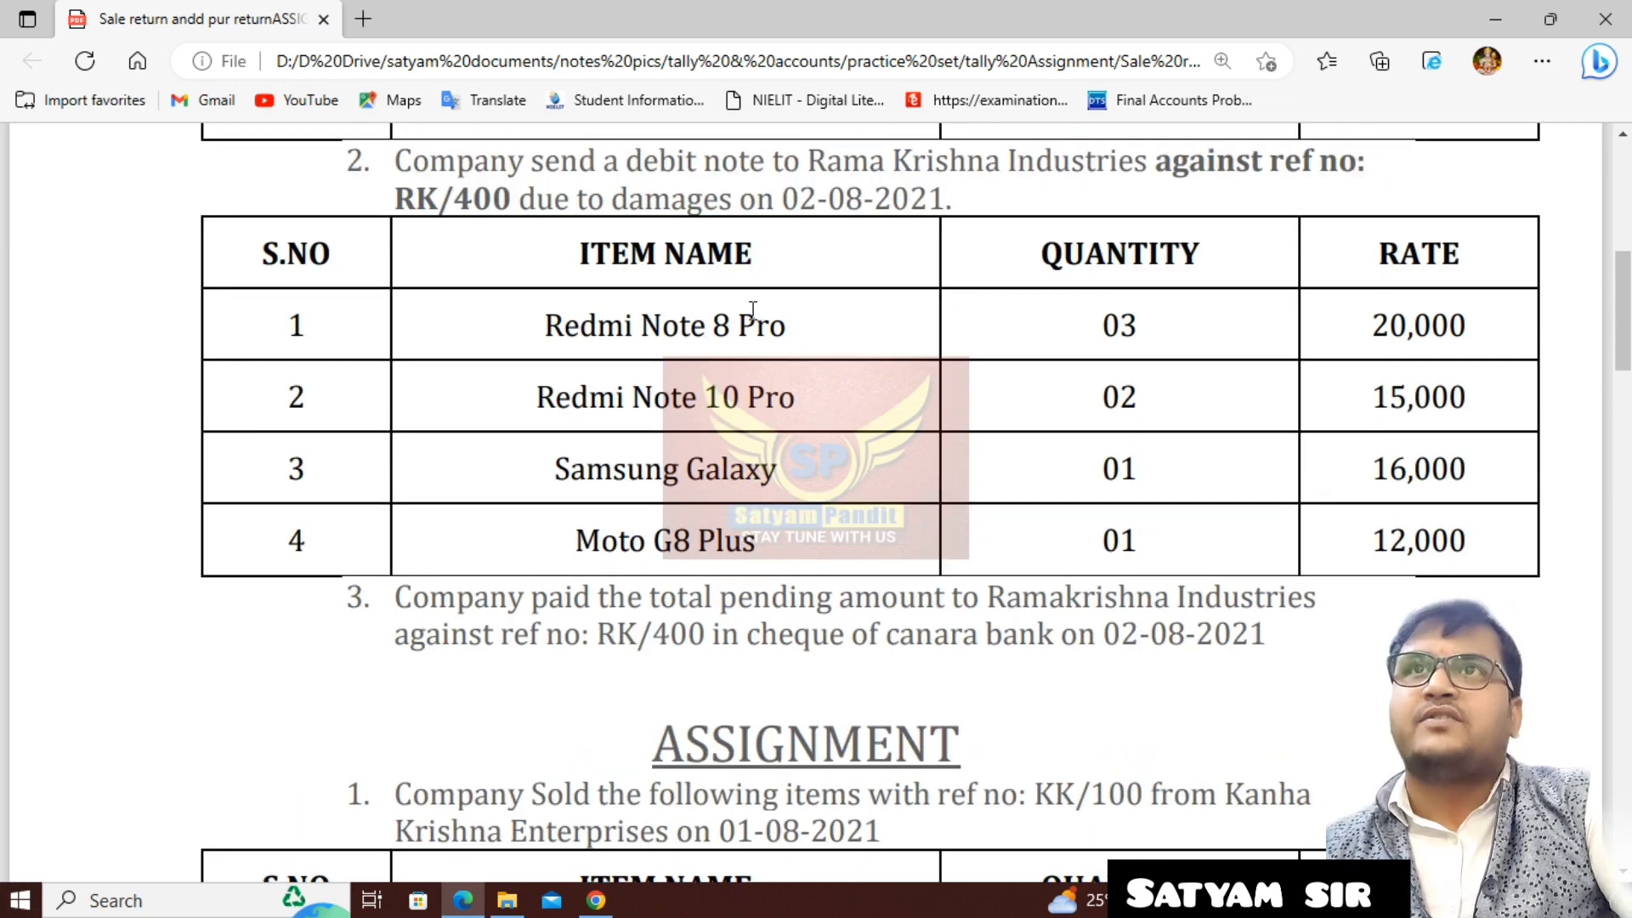
scroll(779, 441, down, 1)
drag(617, 474, 1003, 521)
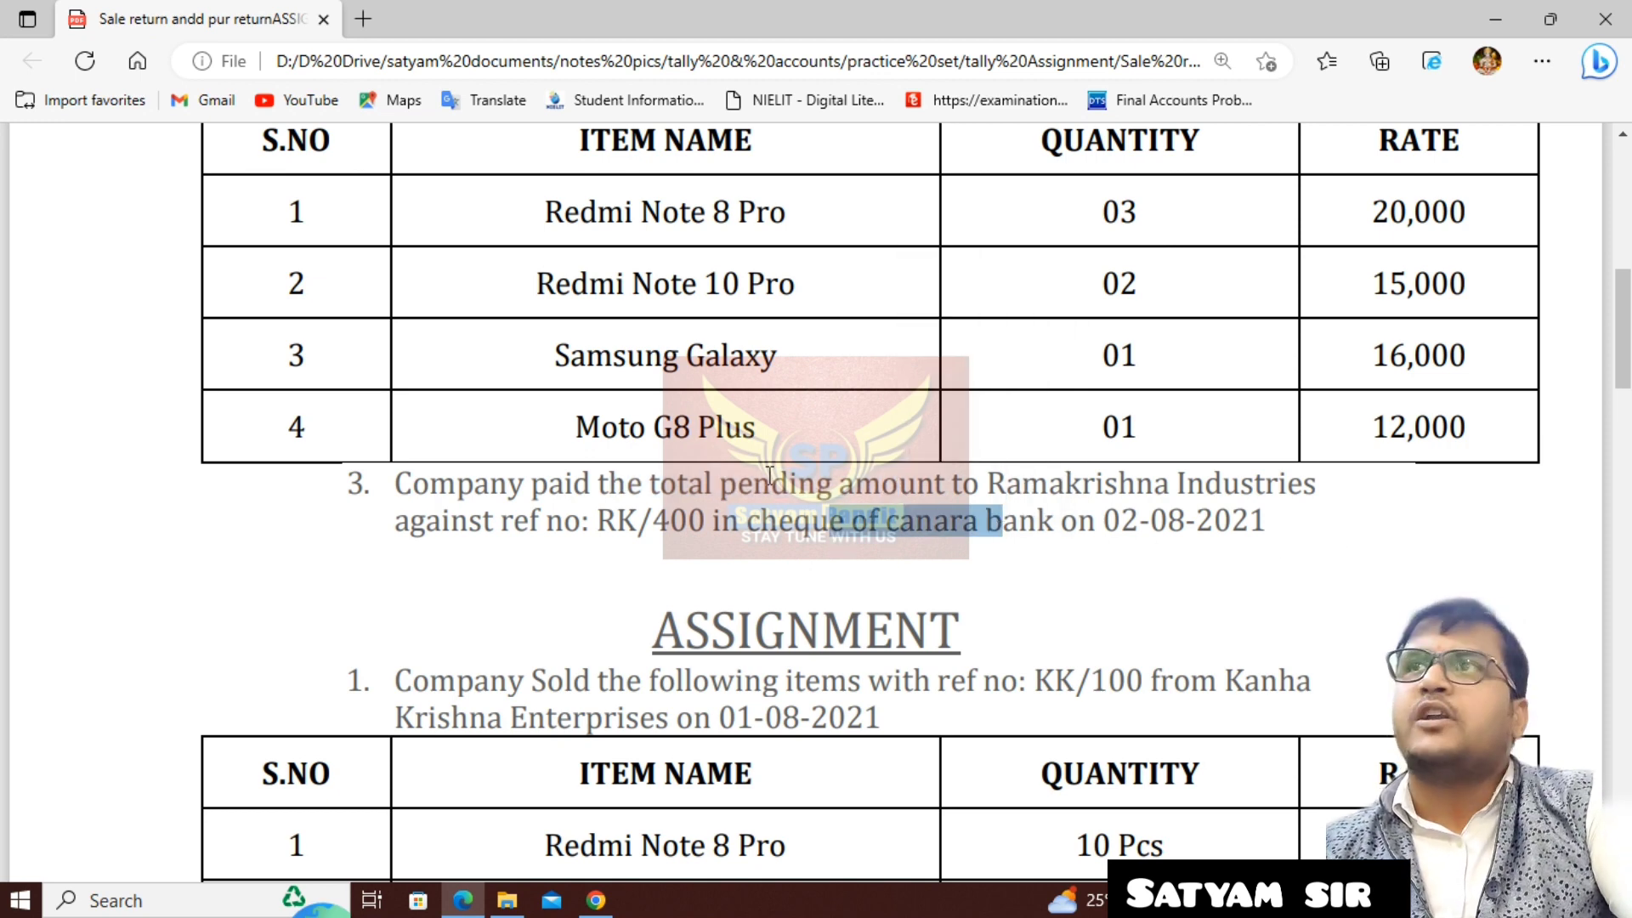
scroll(466, 274, down, 3)
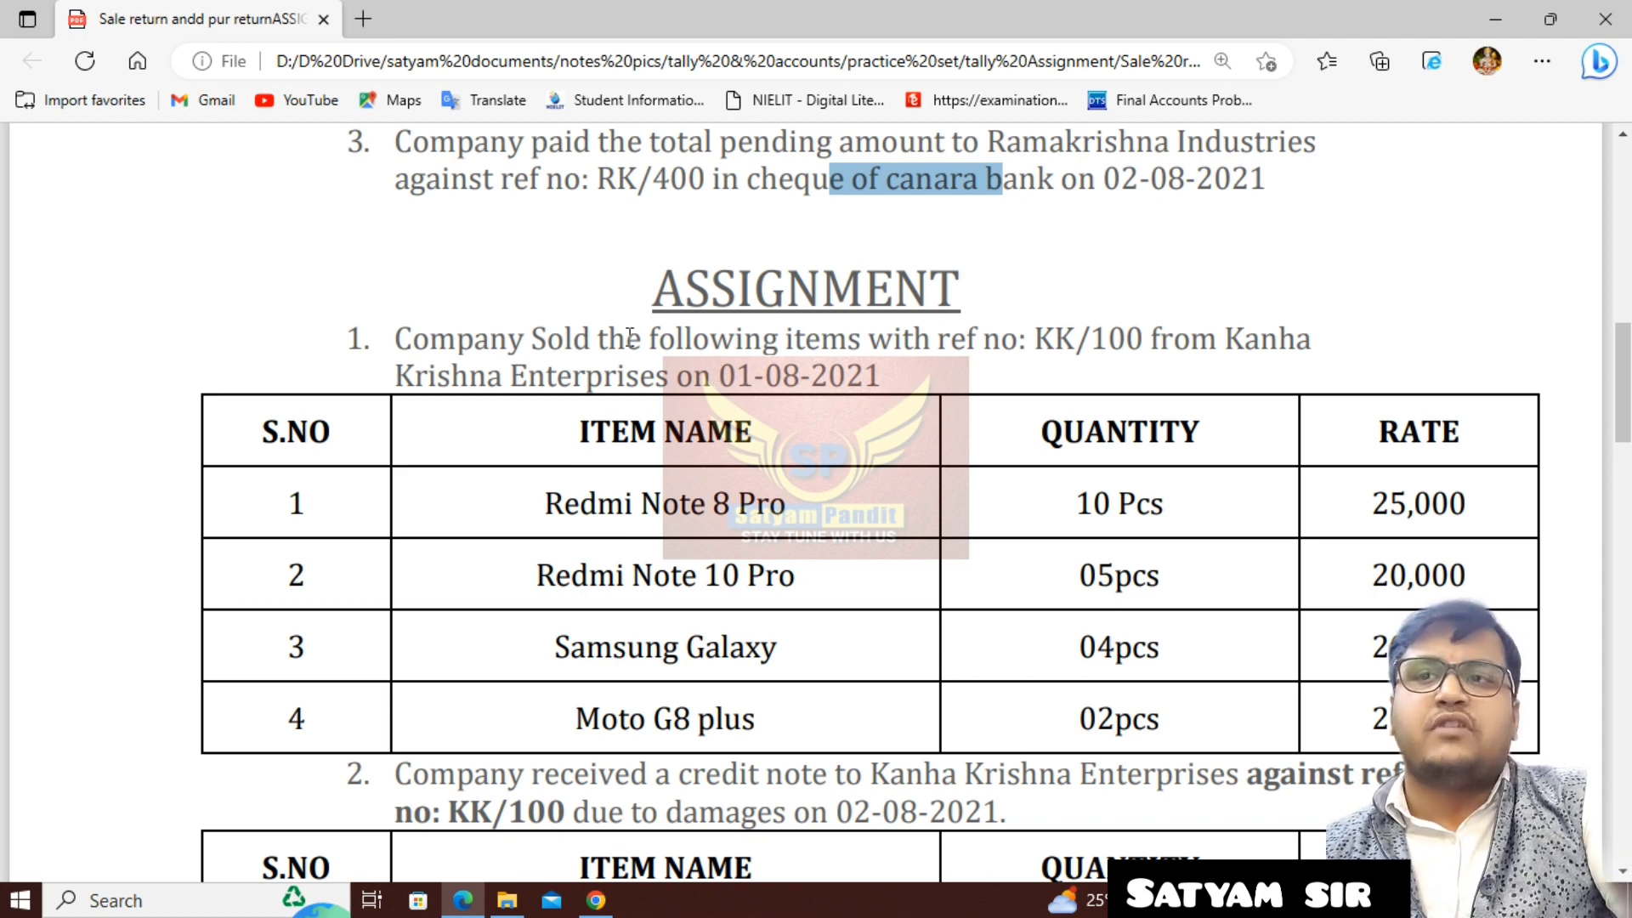
- Read the second assignment's sale to Kanha Krishna Enterprises under ref no KK/100, including its items, quantities and rates
drag(430, 339, 666, 339)
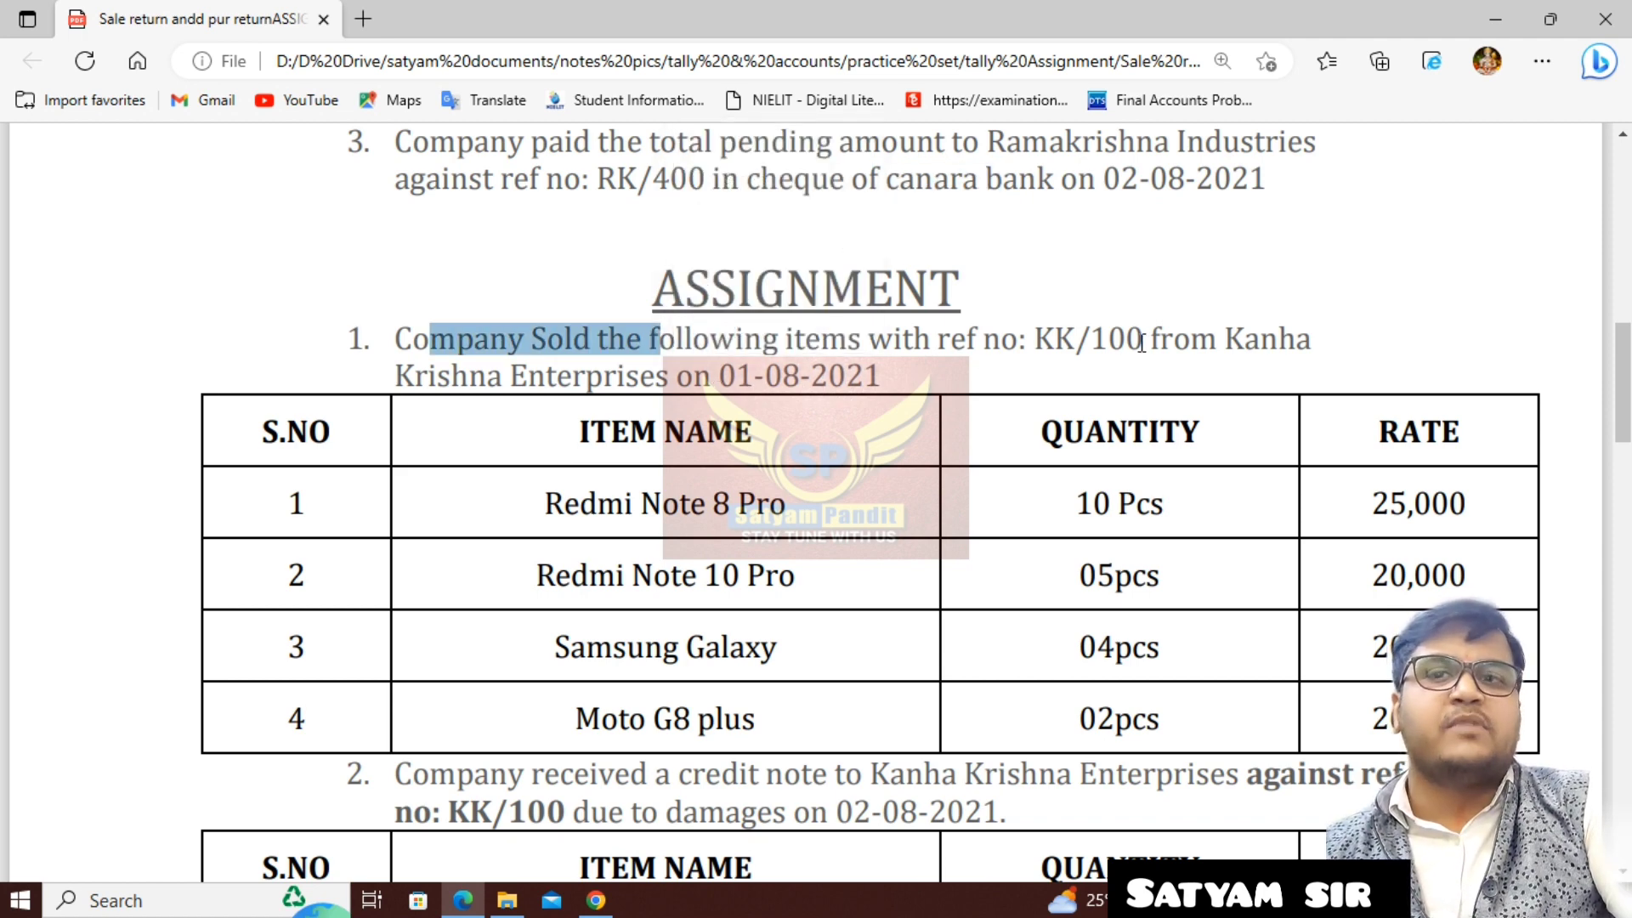
drag(1034, 339, 1144, 340)
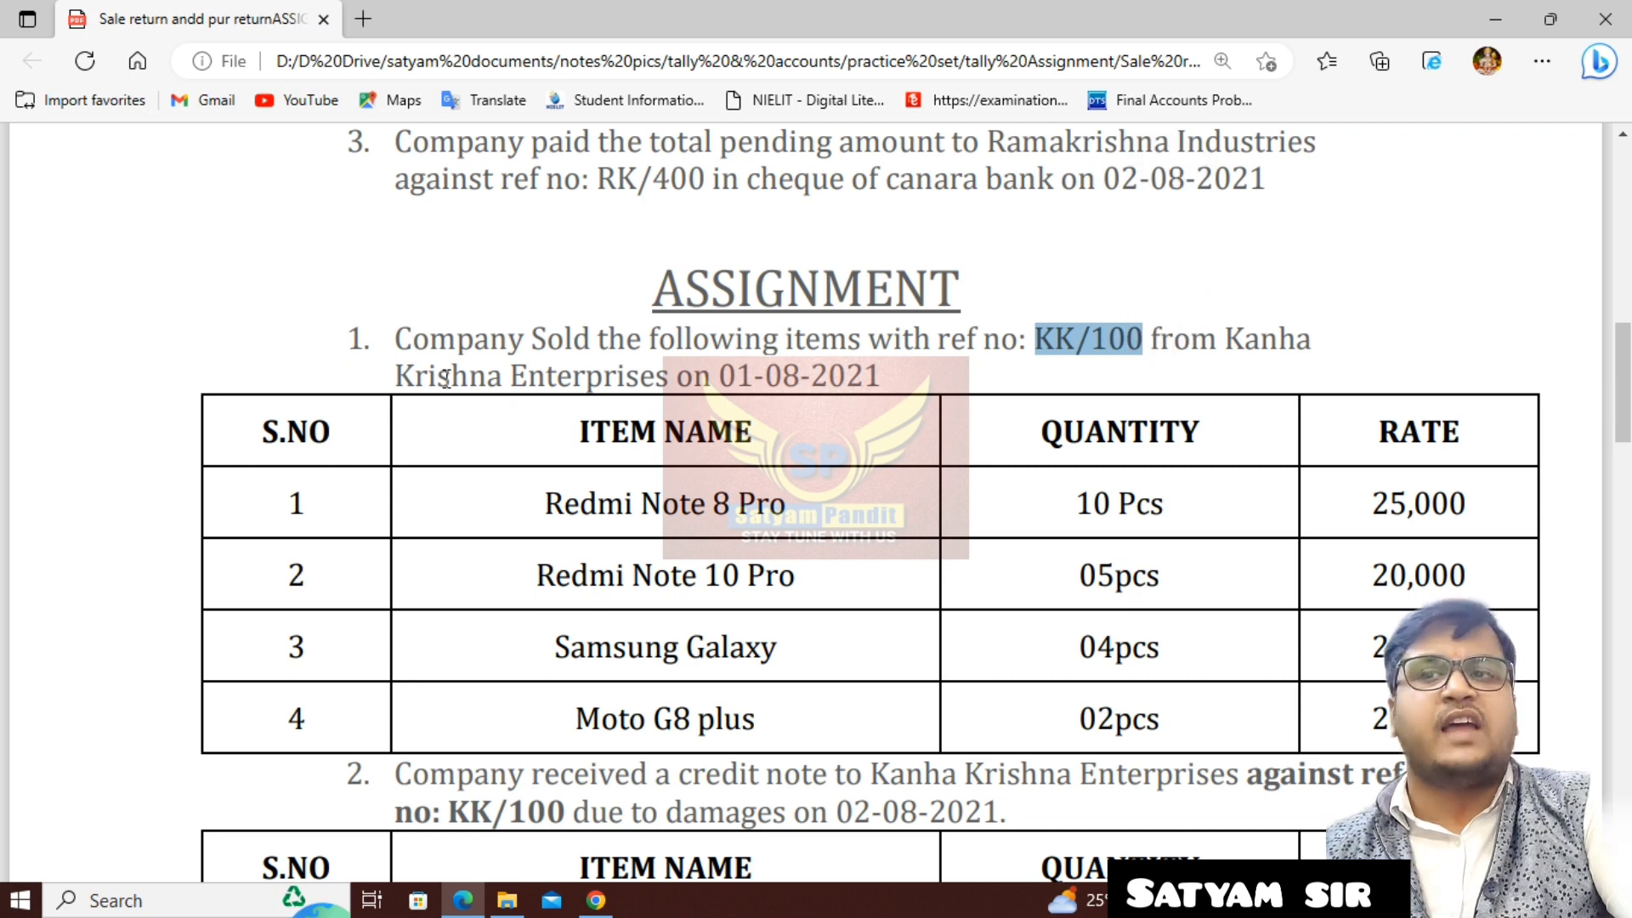
drag(438, 376, 646, 374)
drag(625, 503, 1132, 642)
drag(1420, 555, 1423, 617)
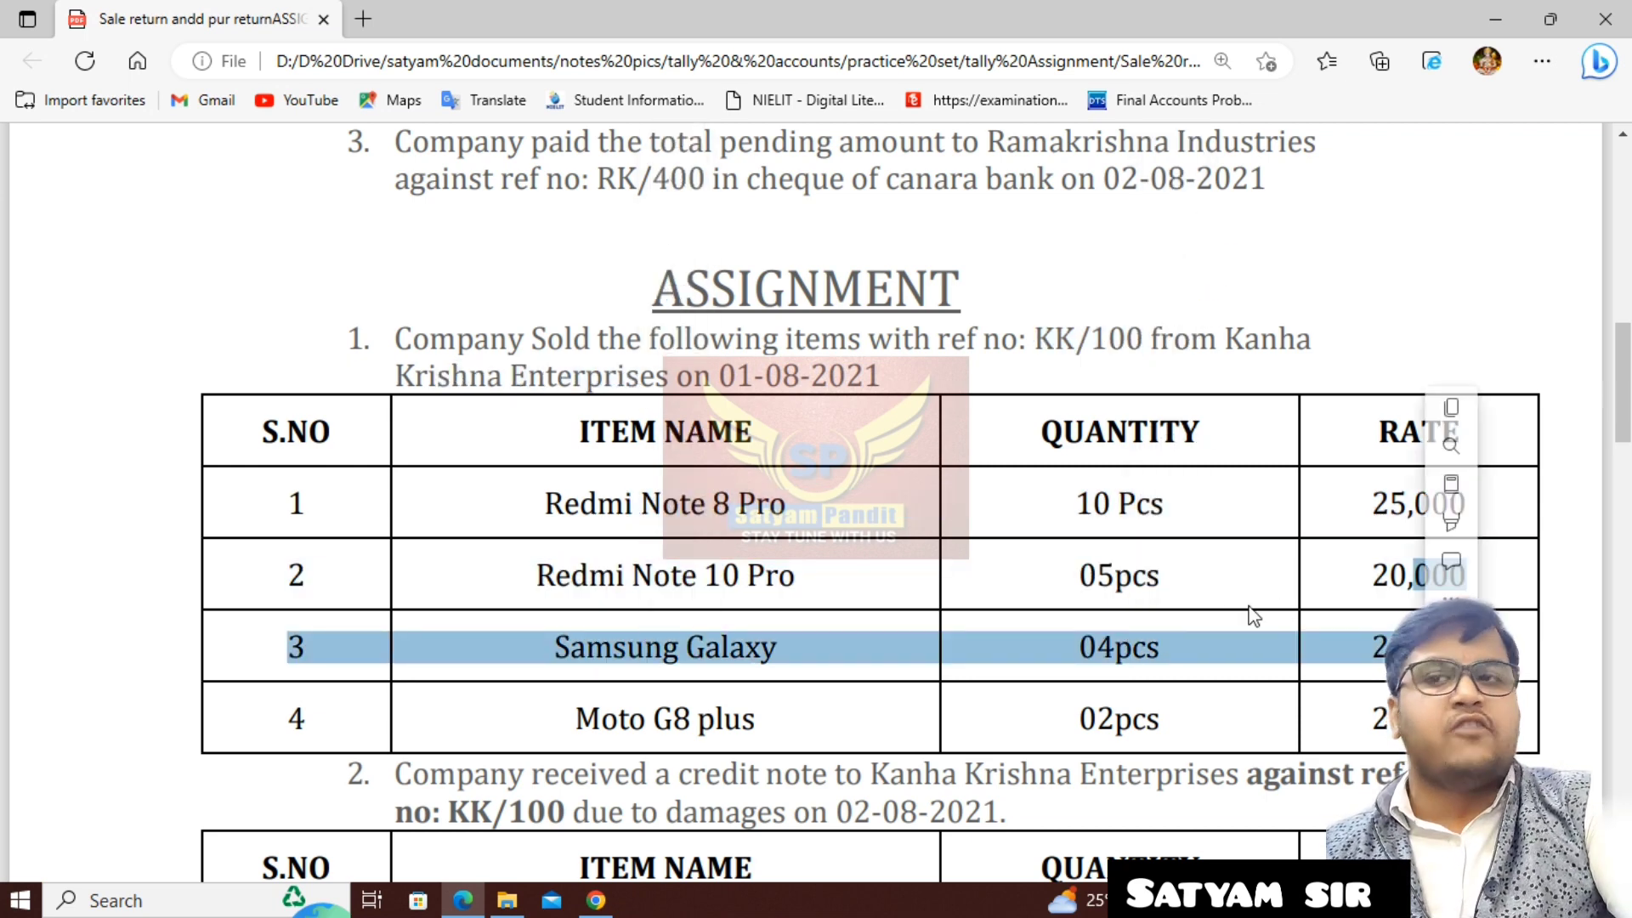
- Examine the credit note against ref no KK/100, its returned items and the question on receiving the pending amount by cheque
scroll(1106, 564, down, 1)
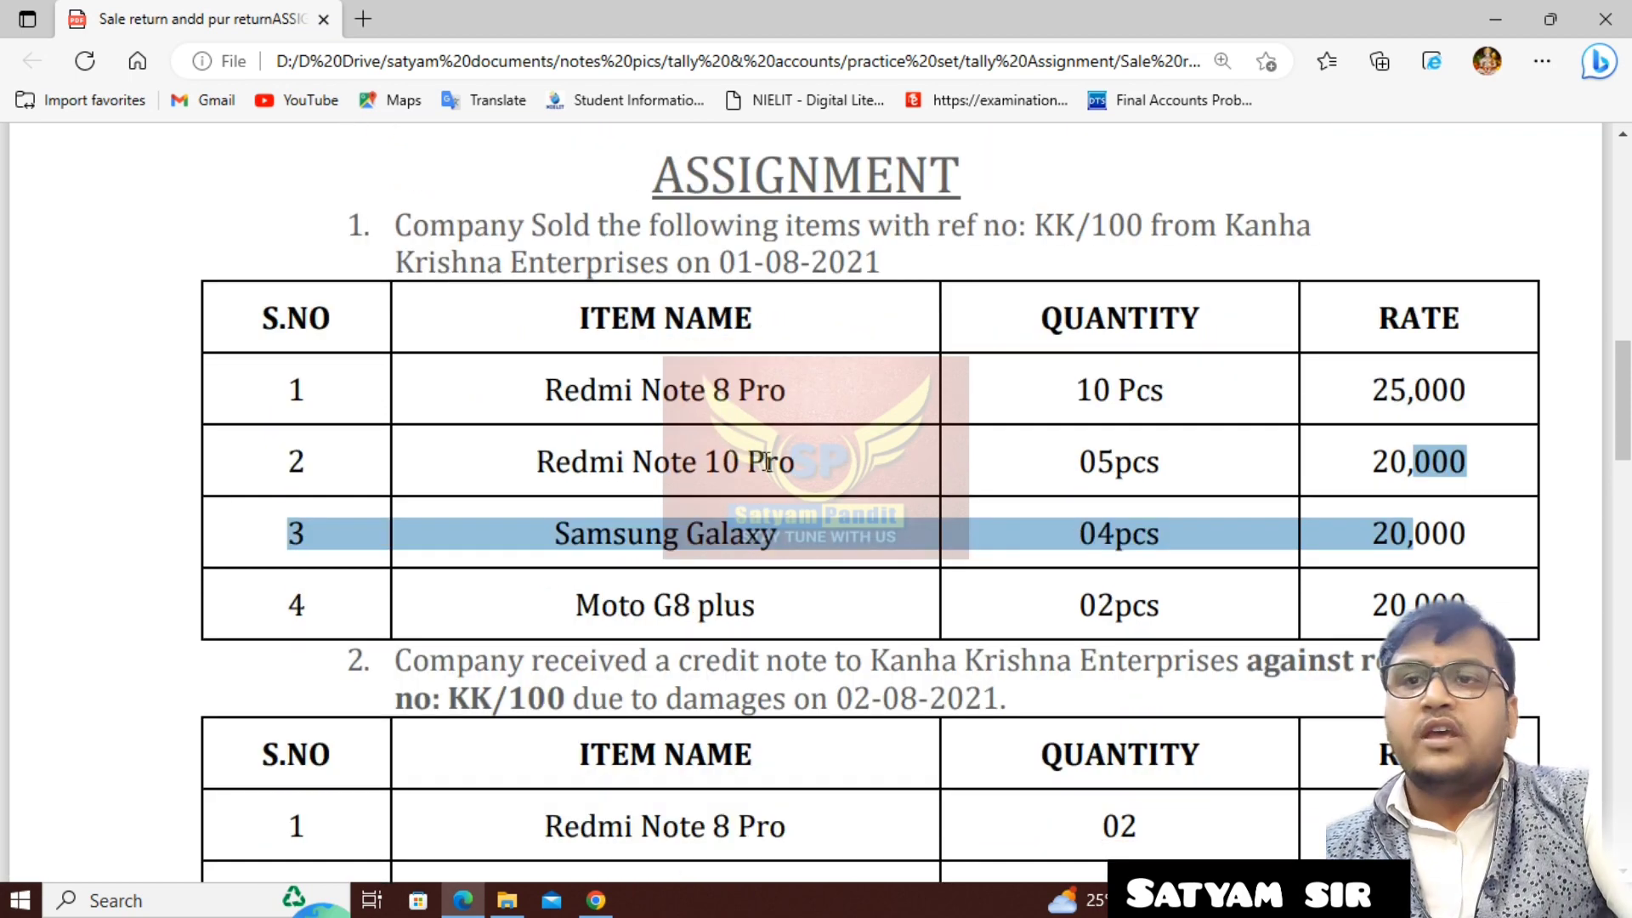
scroll(766, 462, down, 2)
click(637, 414)
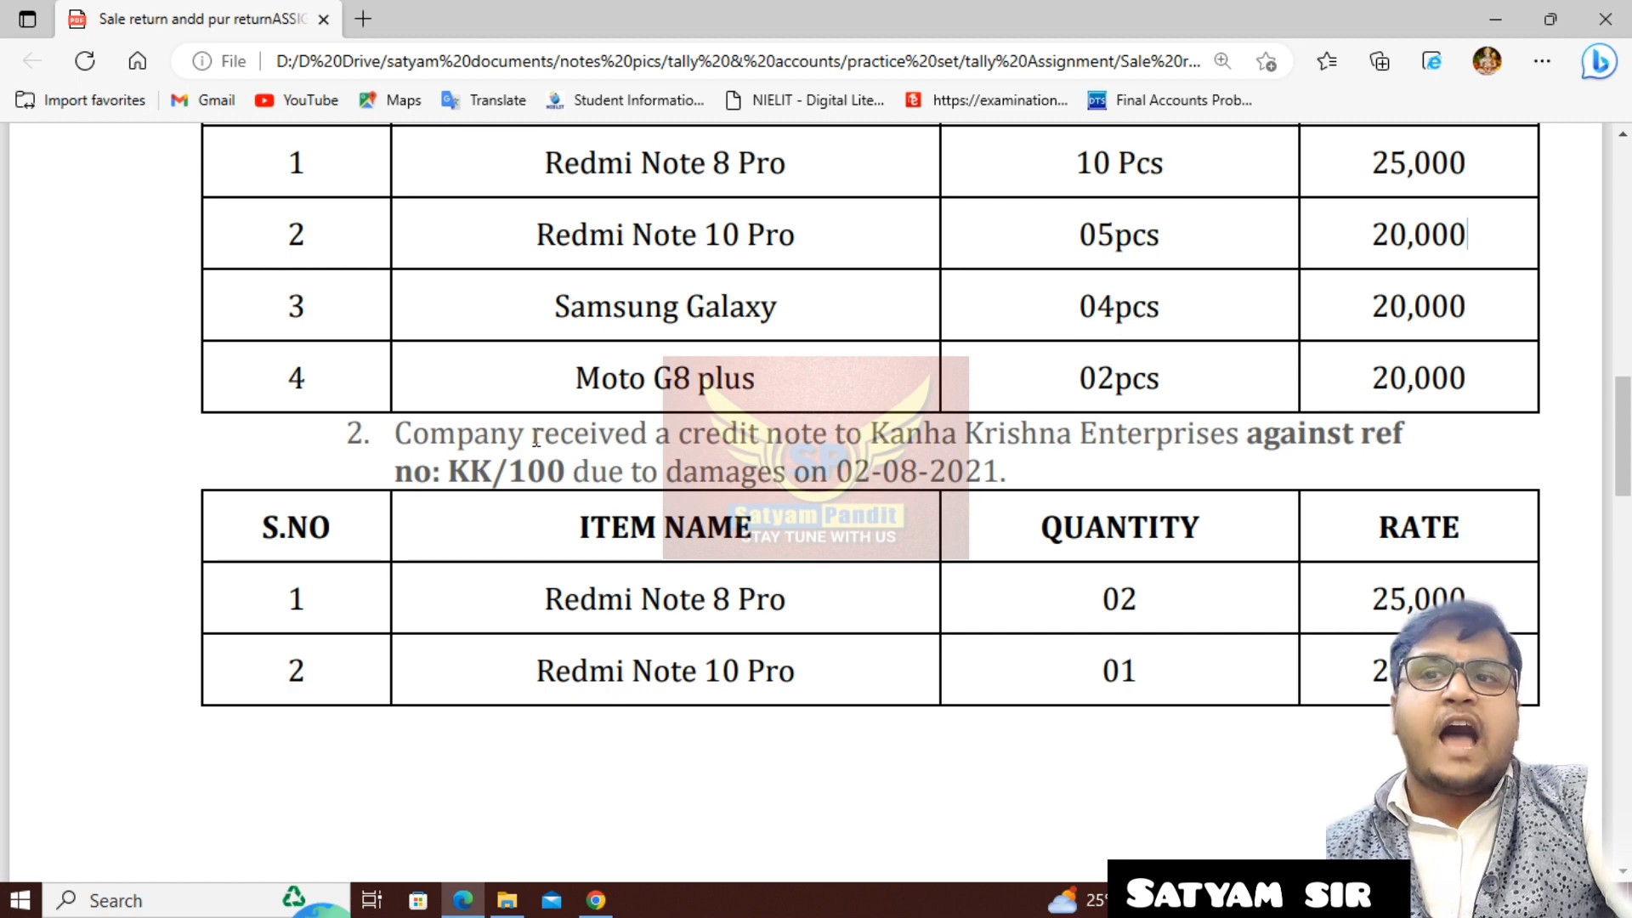
drag(532, 436, 828, 436)
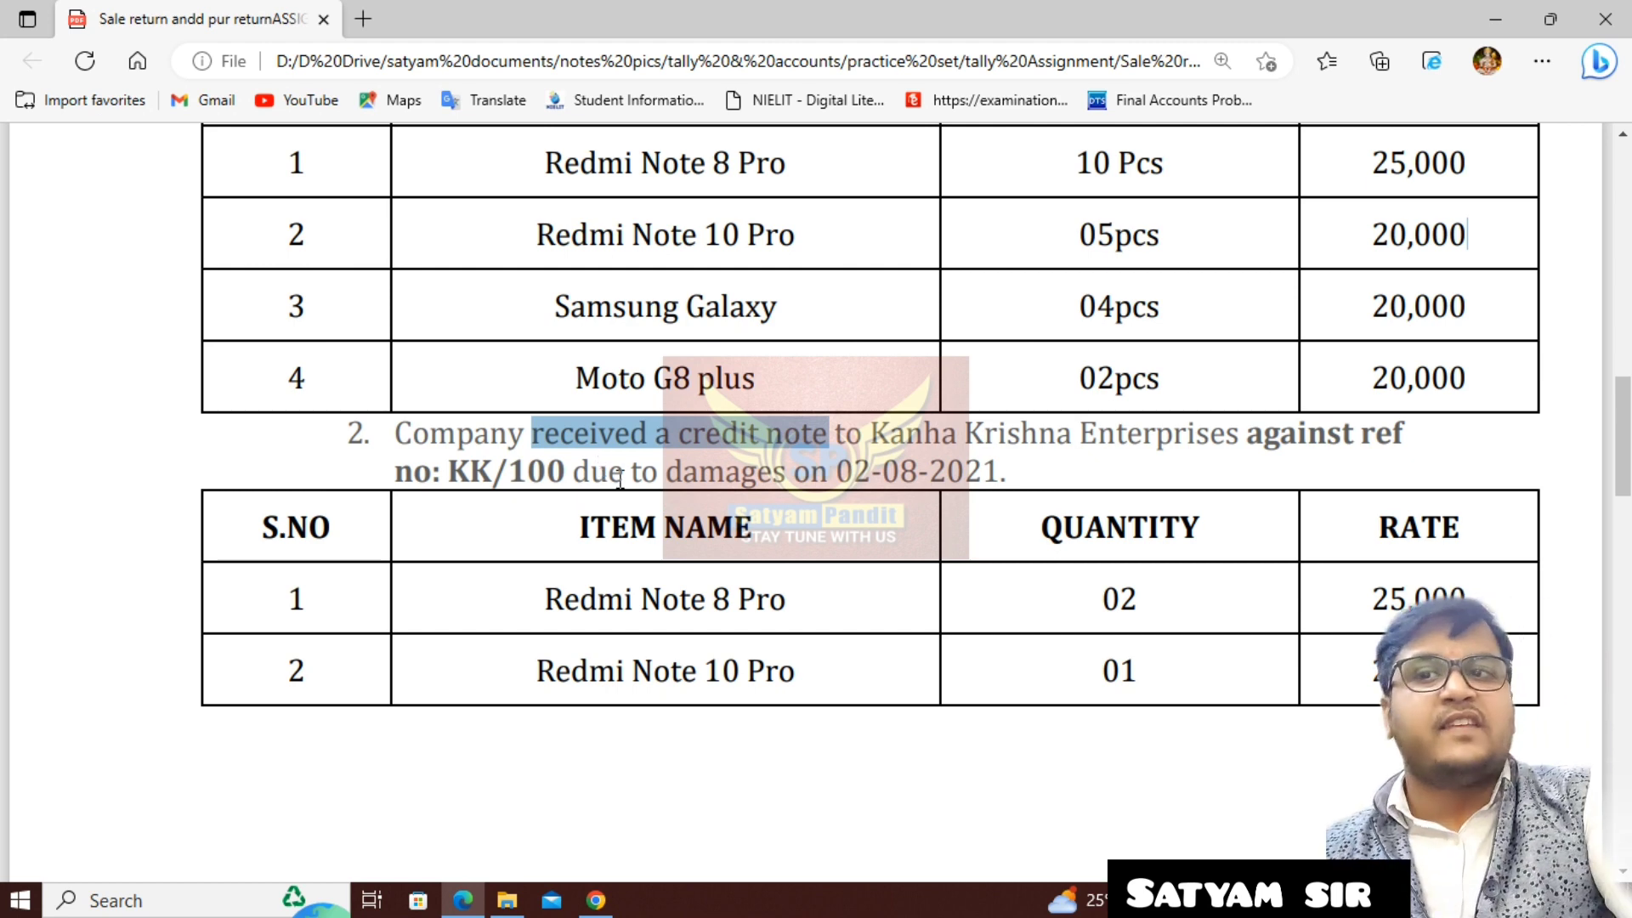
click(683, 442)
drag(679, 442, 856, 459)
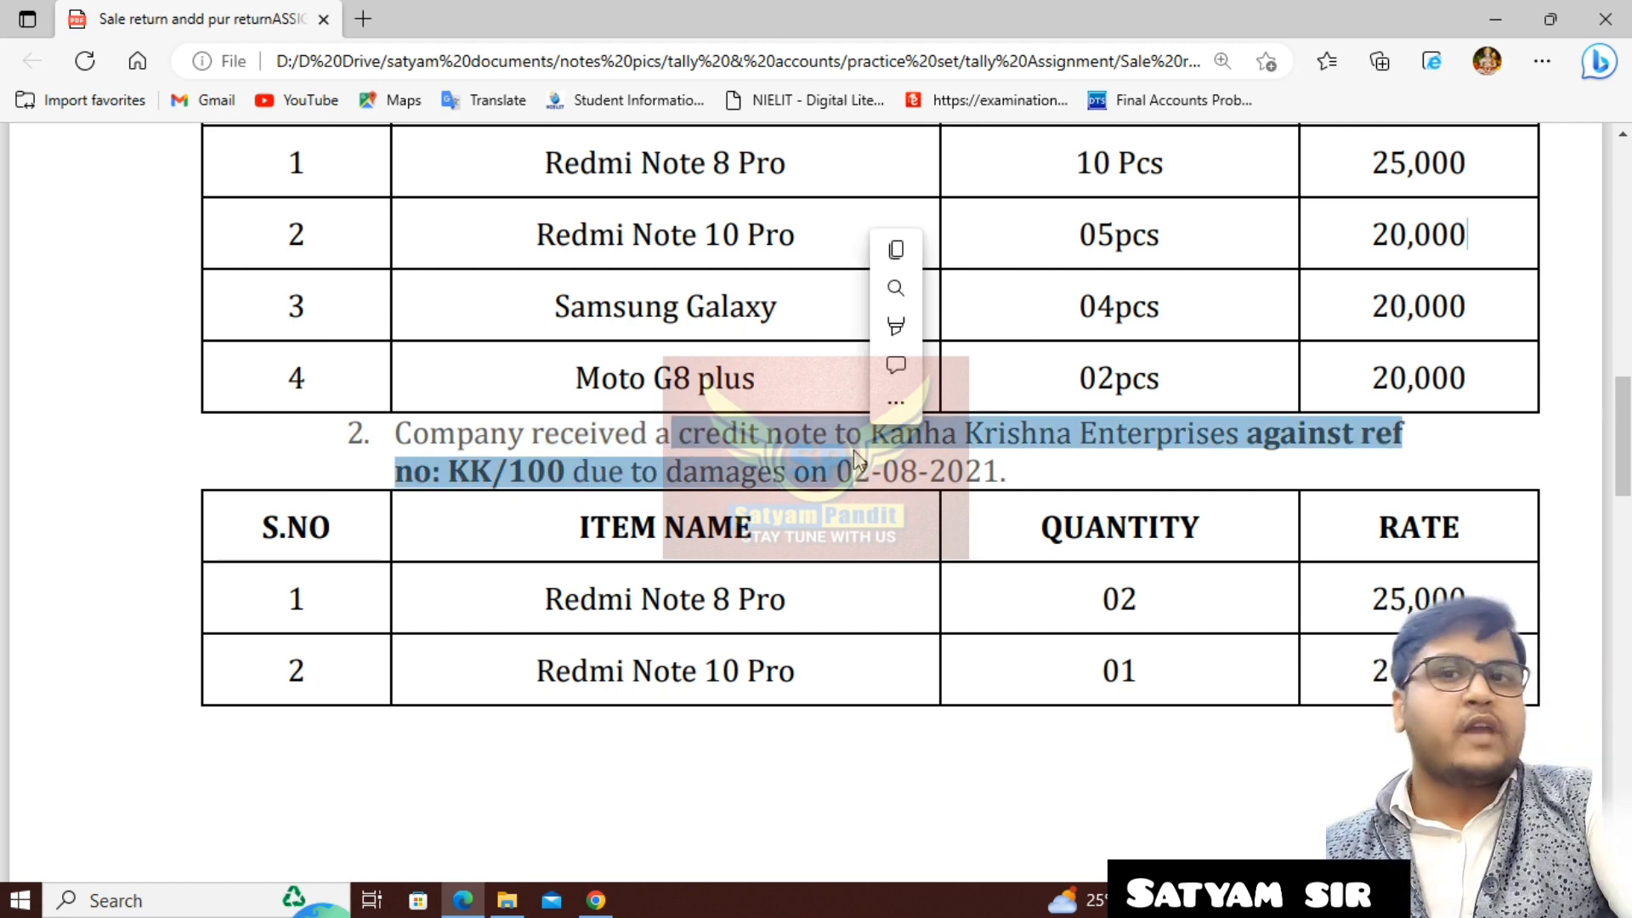
click(952, 472)
scroll(646, 586, down, 4)
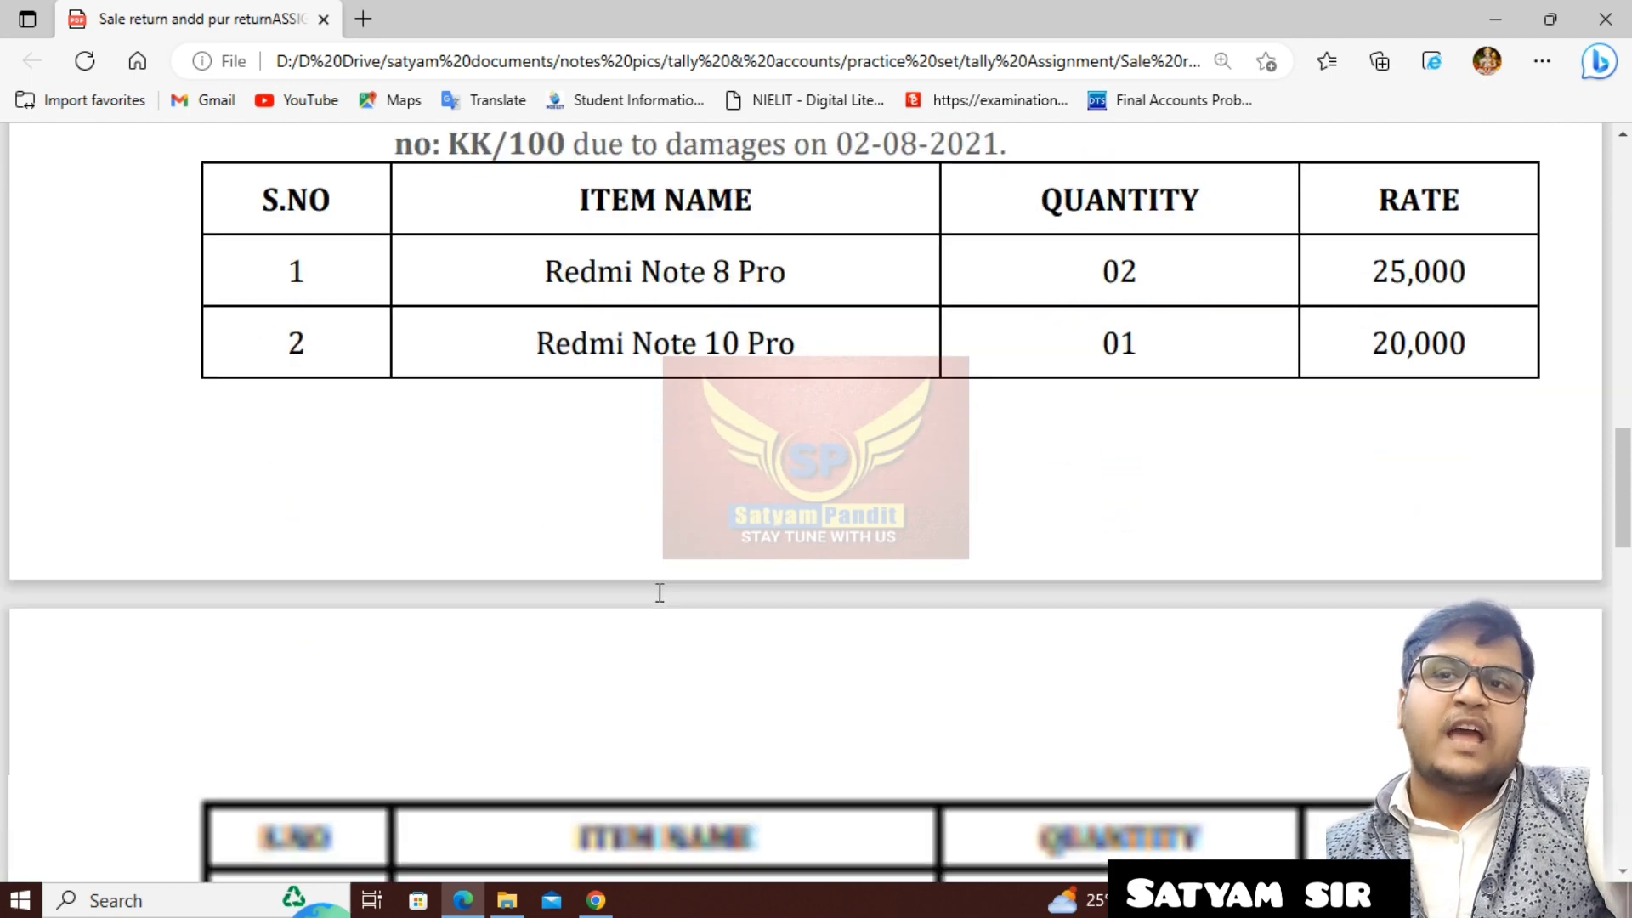
scroll(659, 591, up, 2)
scroll(659, 590, down, 5)
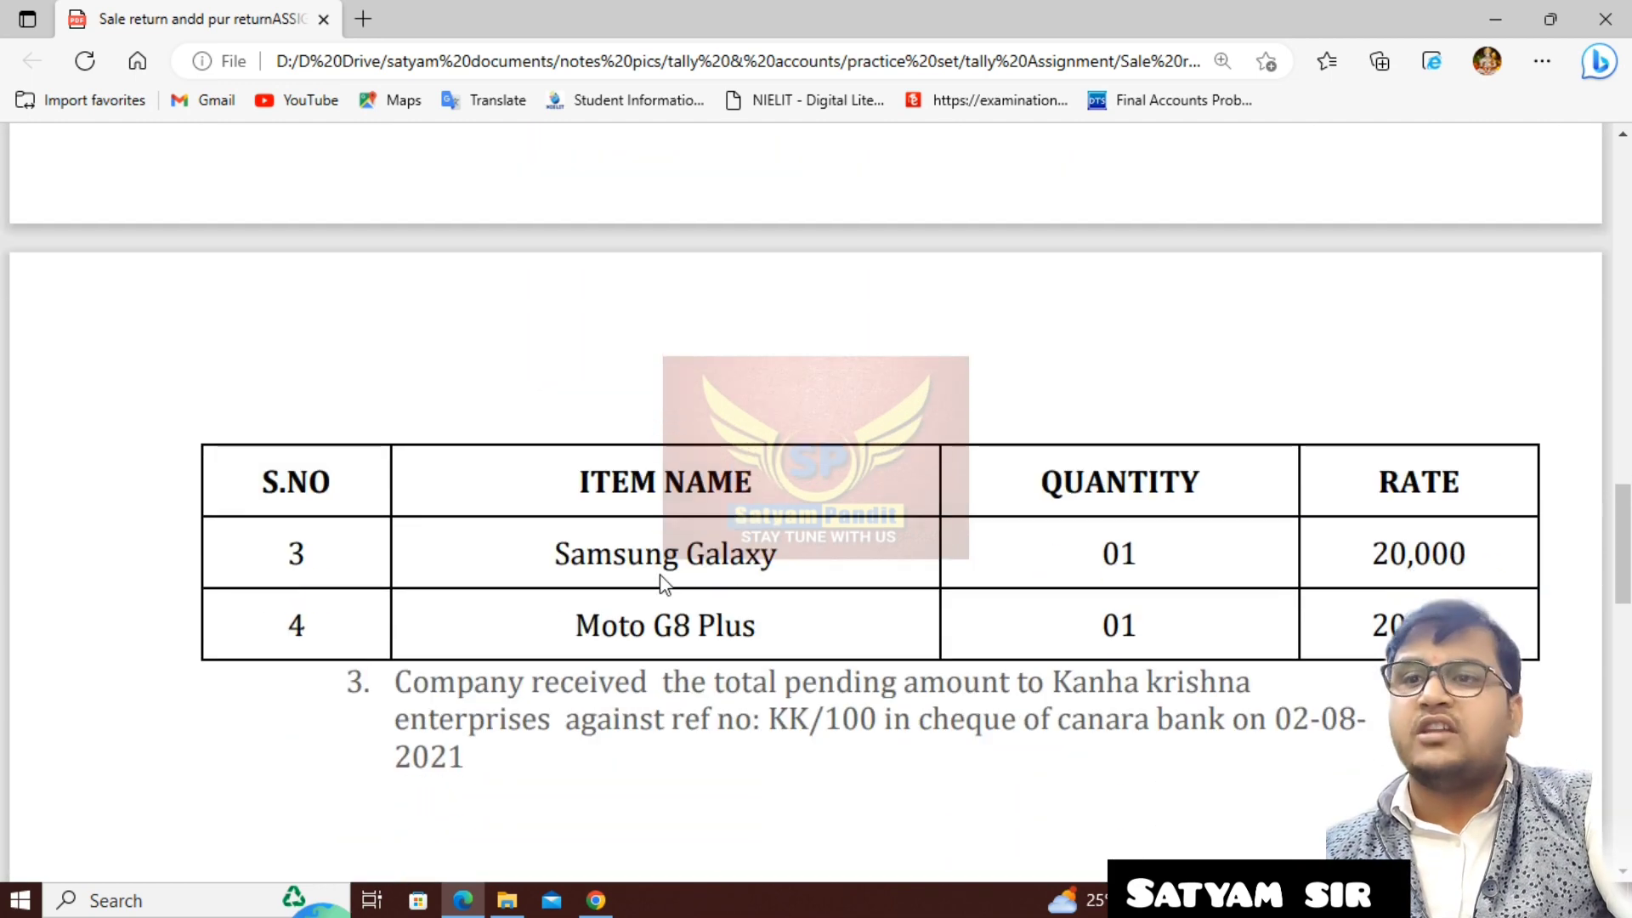
double_click(538, 681)
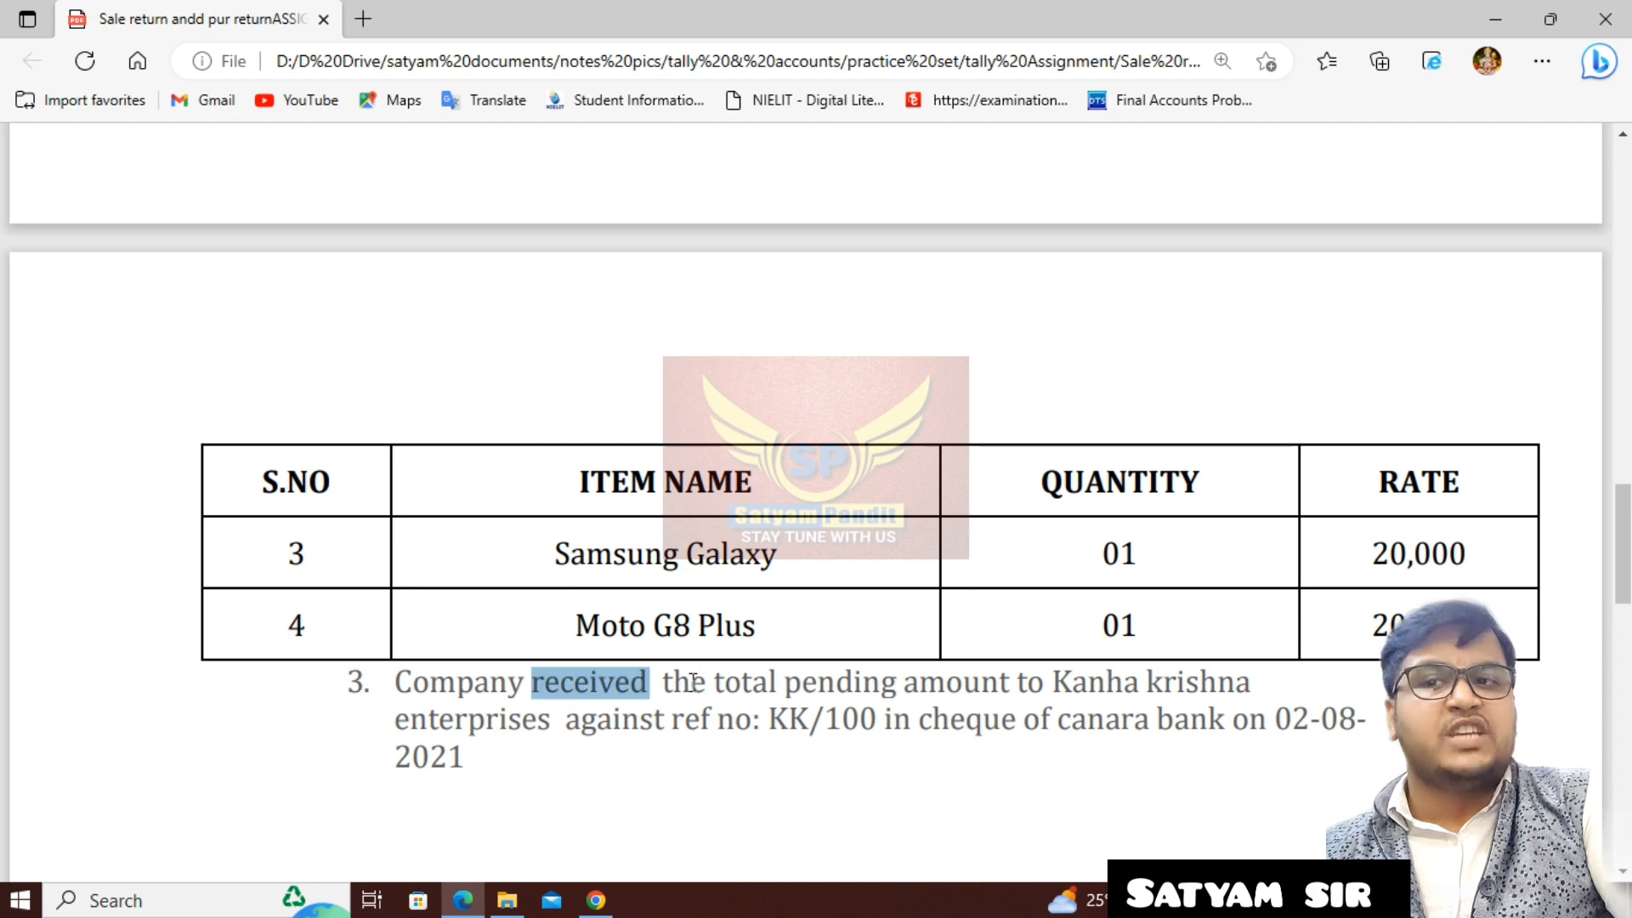
drag(693, 680, 753, 682)
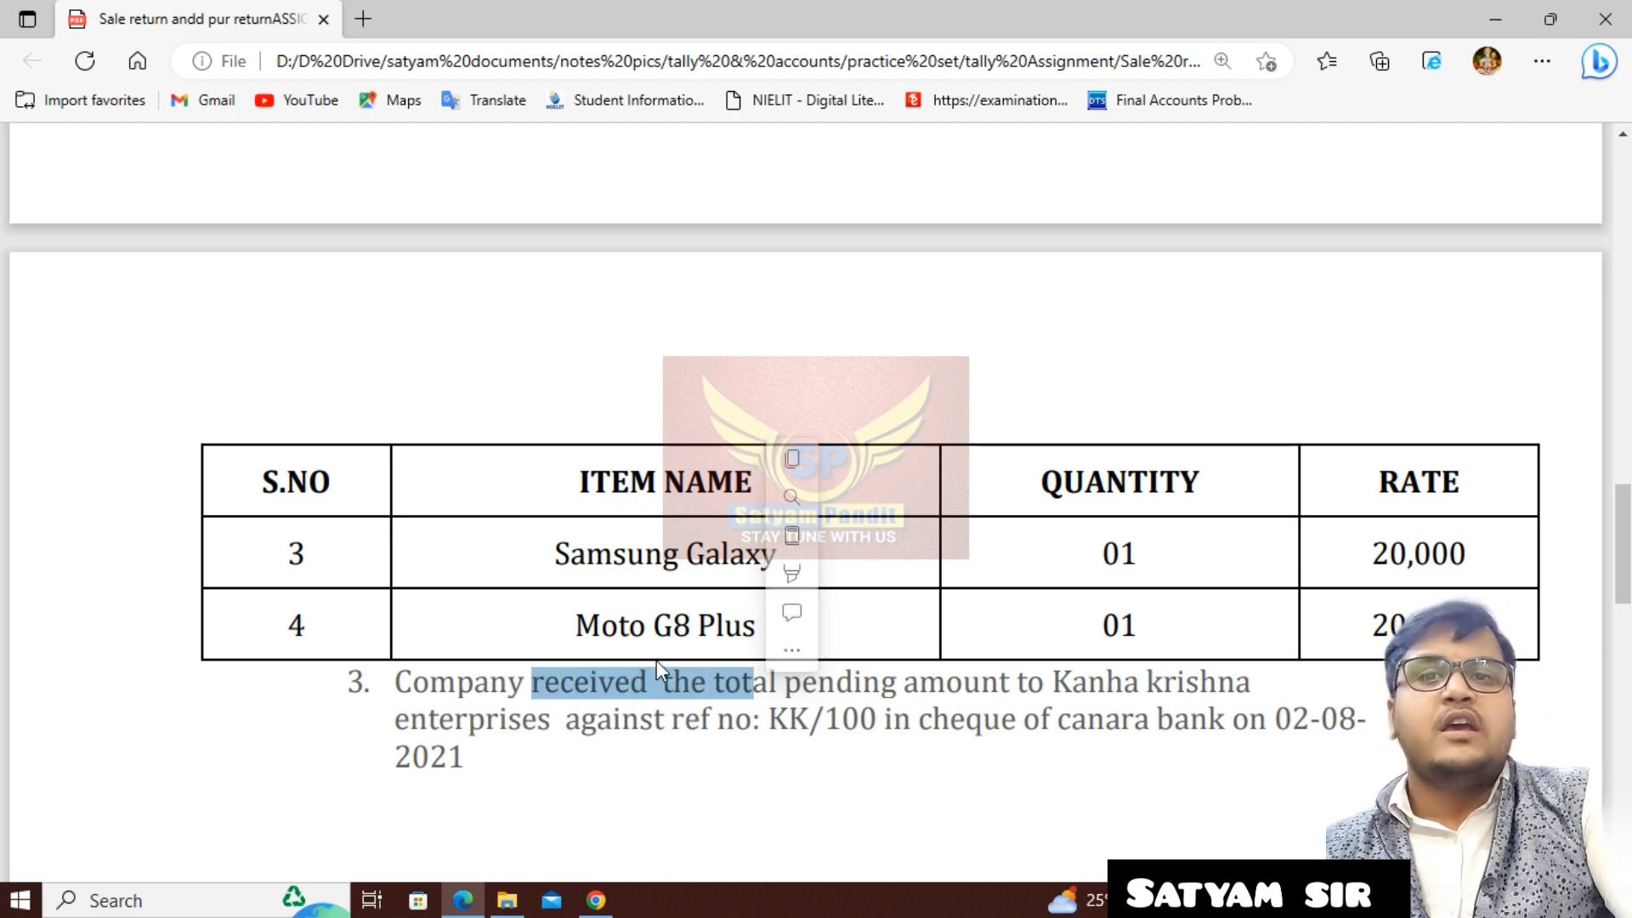
scroll(656, 660, up, 15)
scroll(658, 654, down, 5)
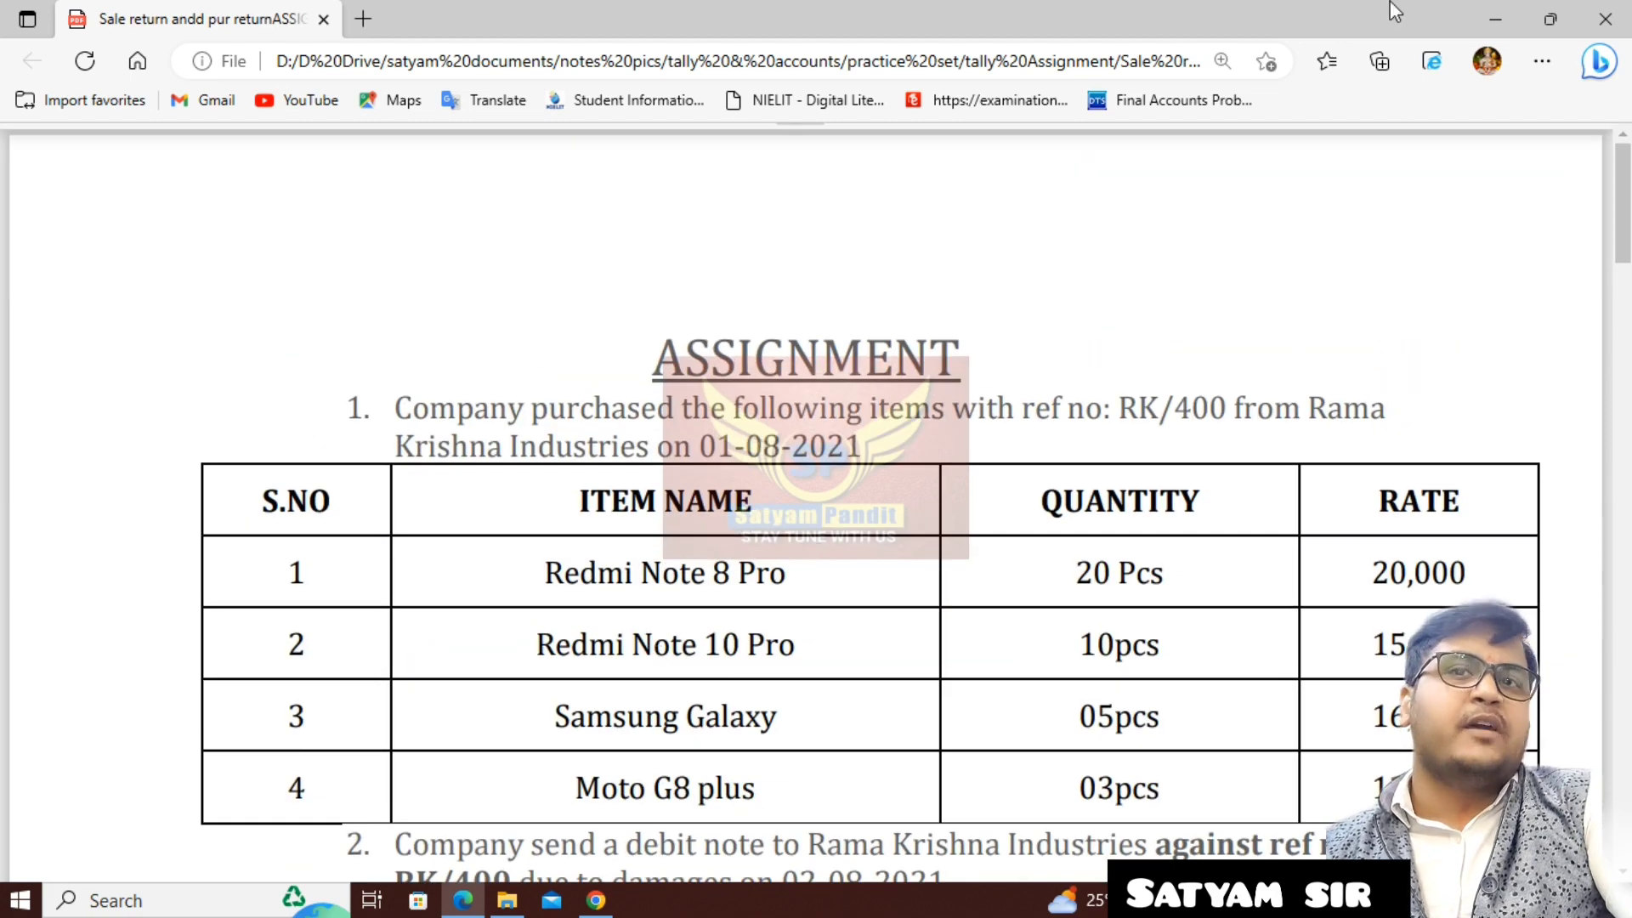
- Start Tally.ERP 9 in Educational Mode and bring up the Company Info options at Create Company
click(1495, 10)
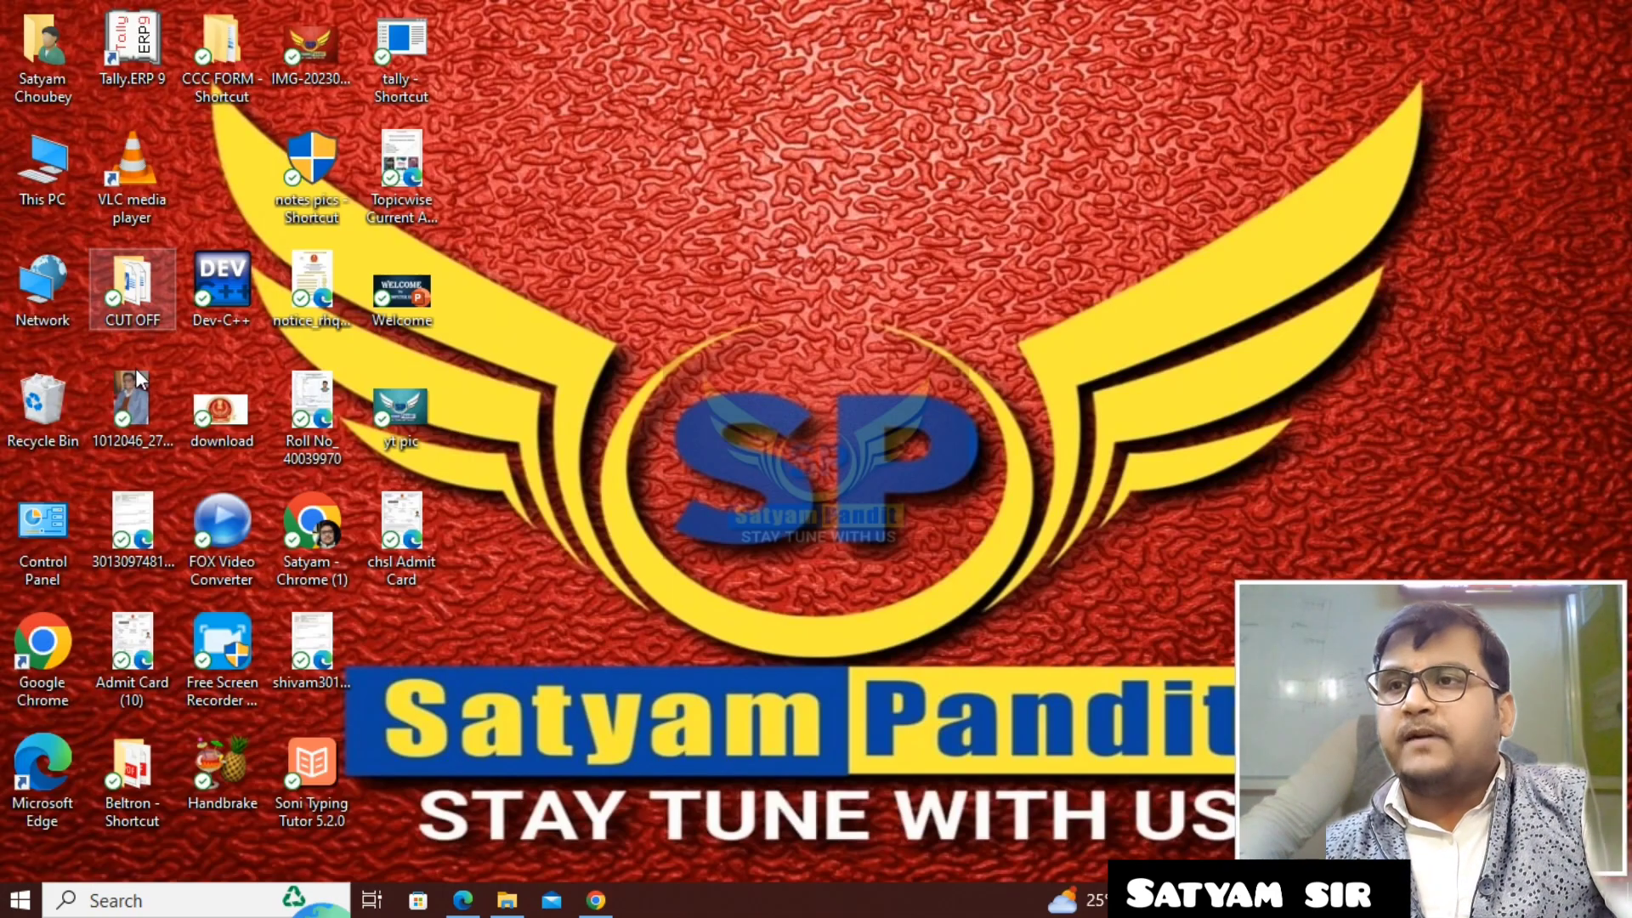
double_click(132, 58)
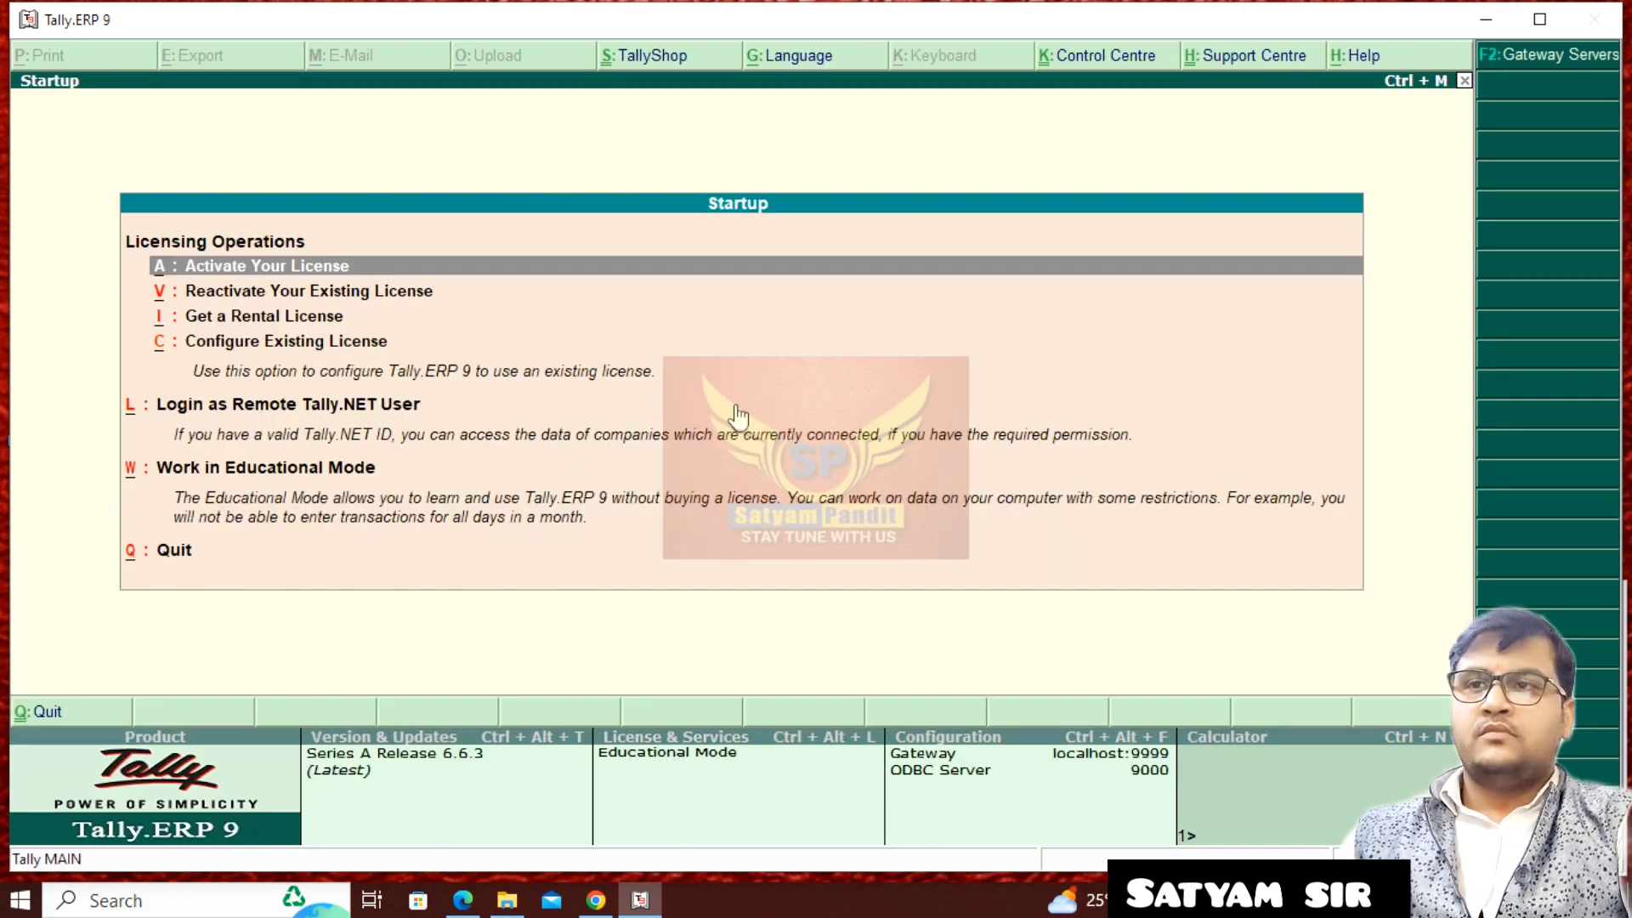
key(w)
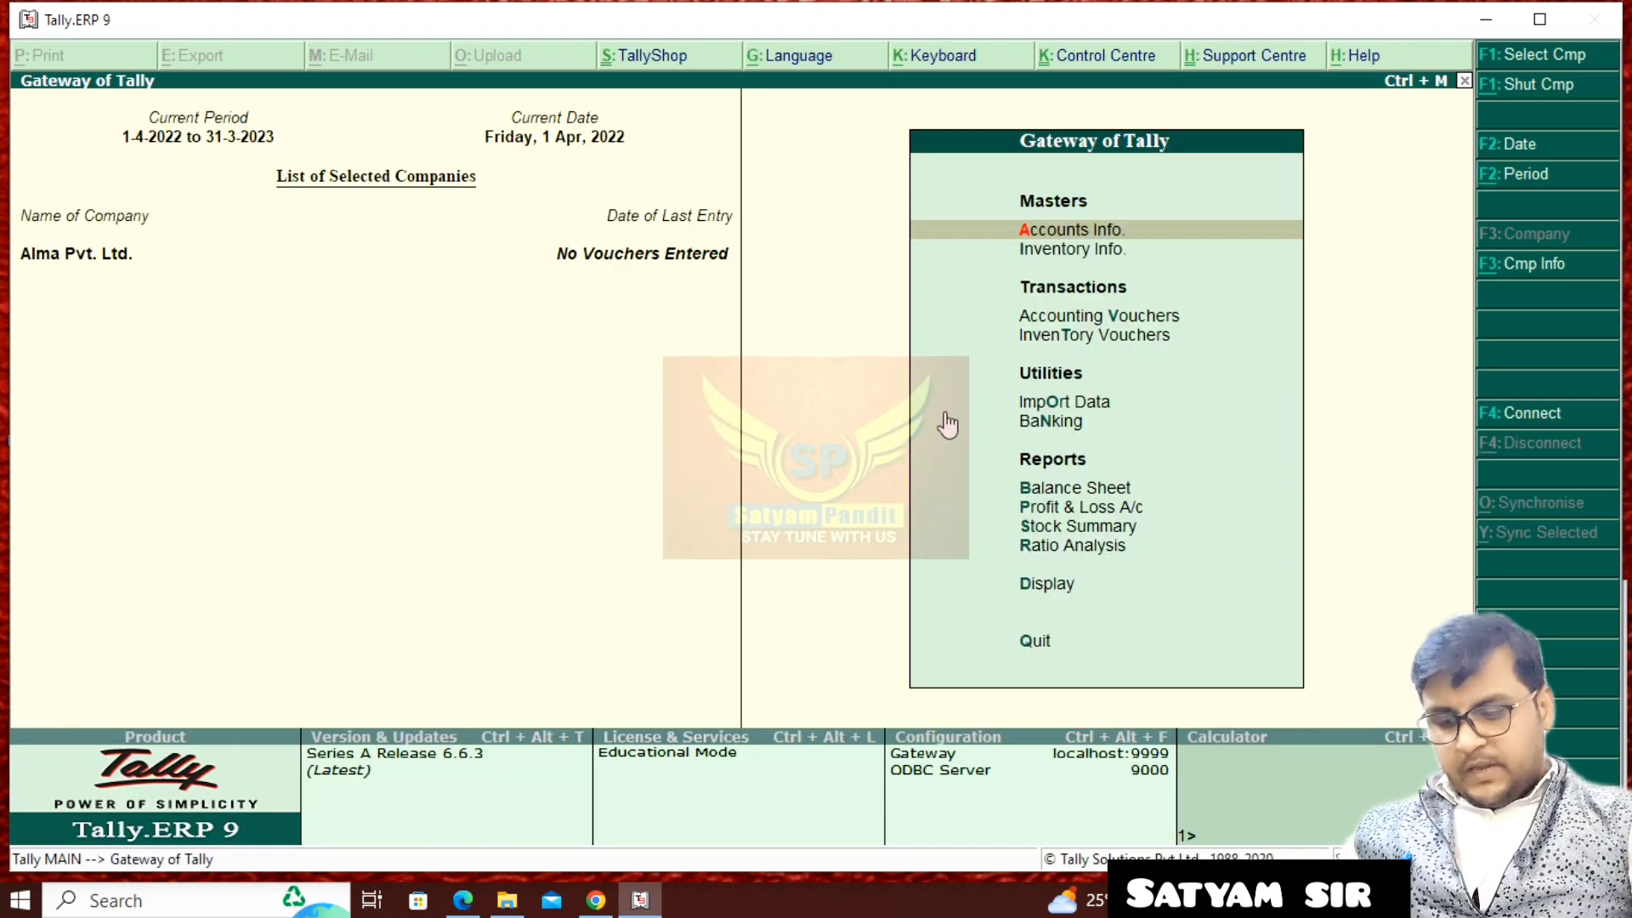
key(alt+F3)
key(Down)
key(Down)
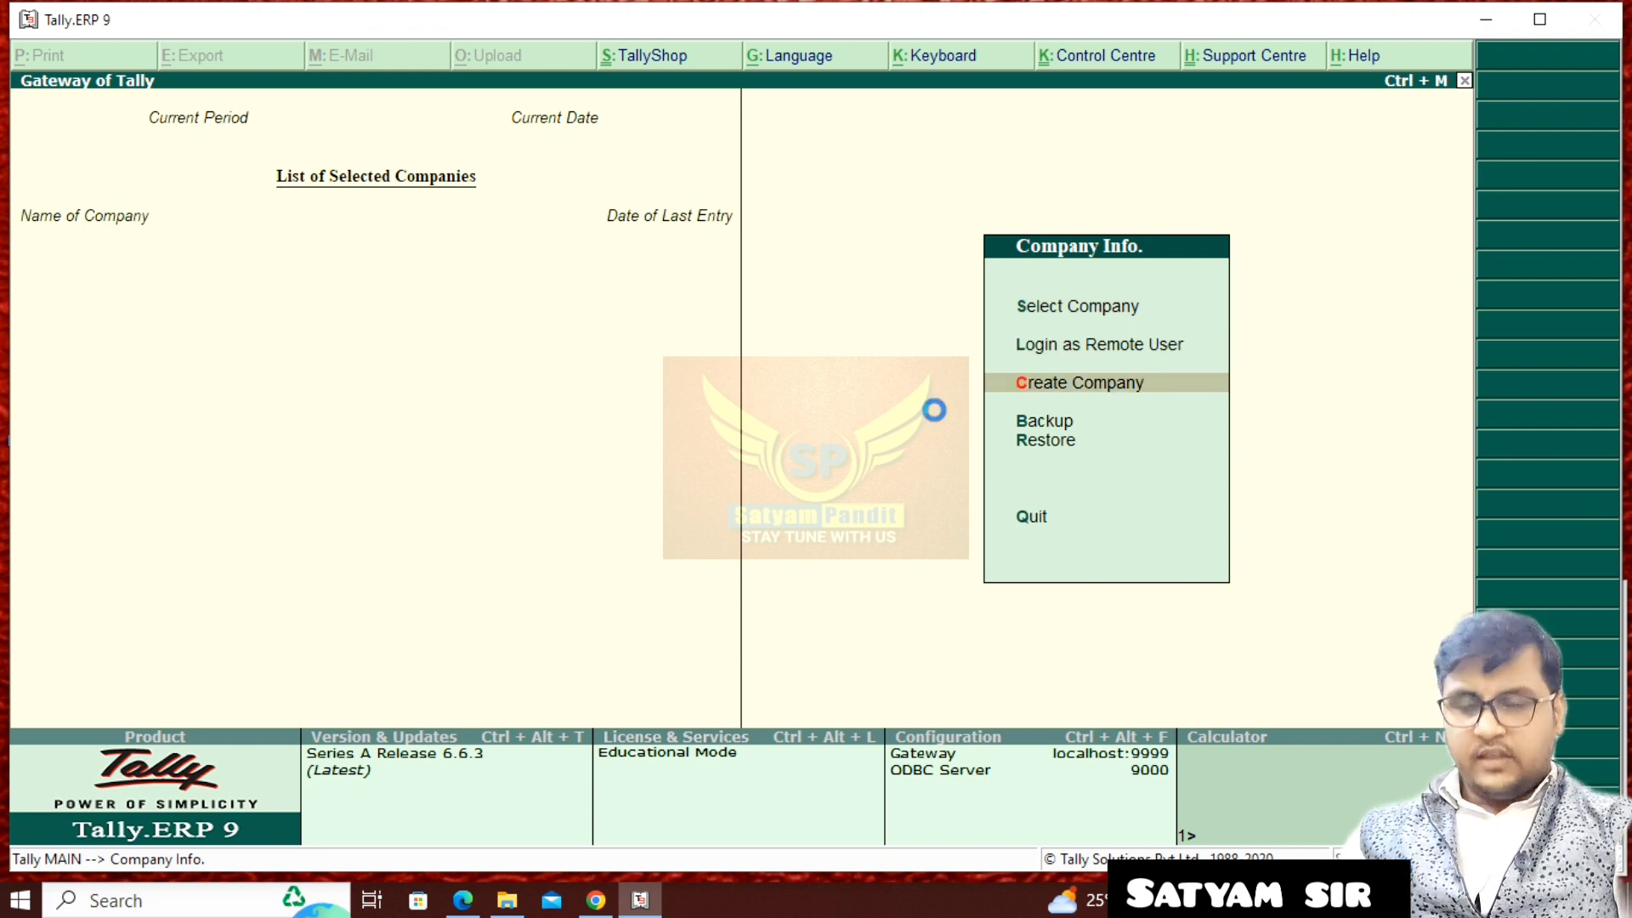
key(Return)
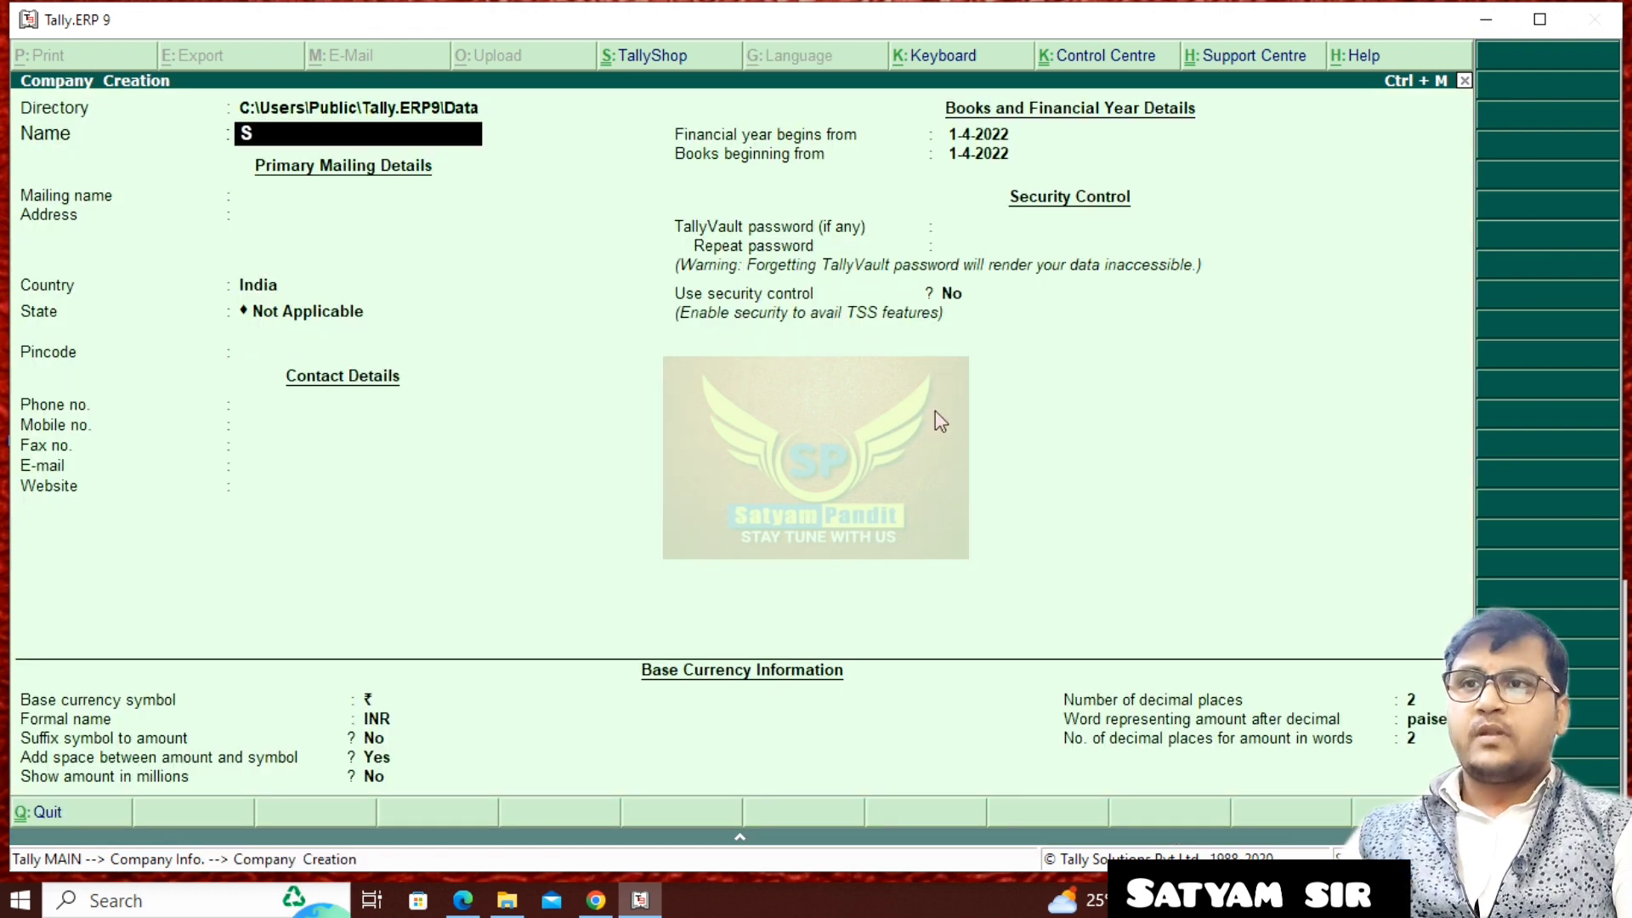
key(BackSpace)
key(BackSpace)
text(R)
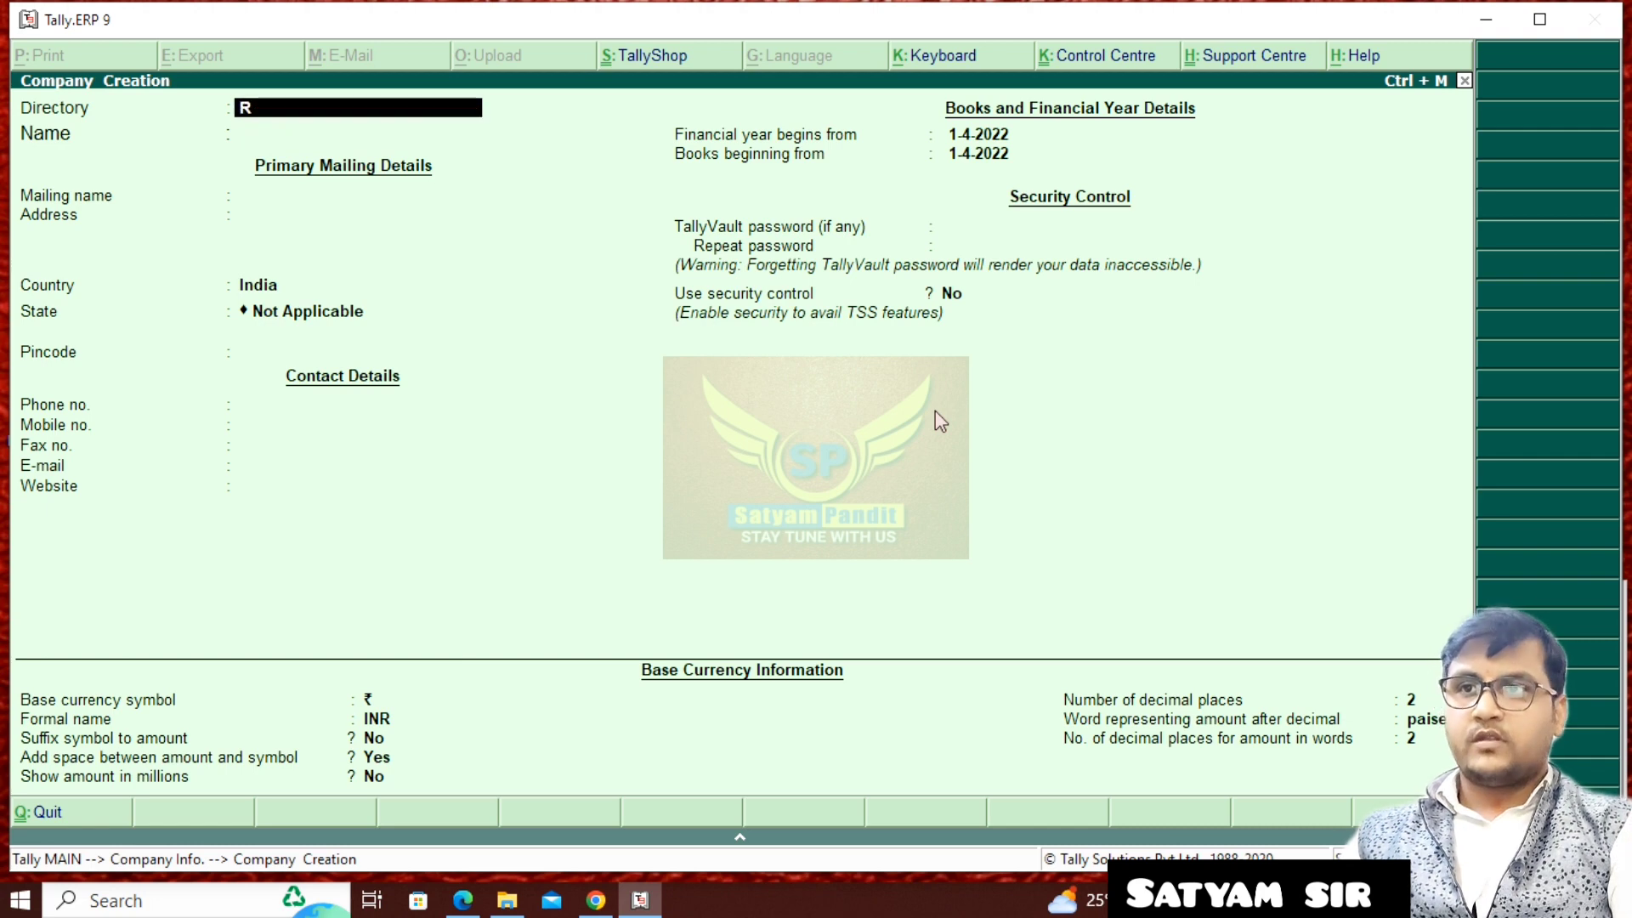
text(e)
key(BackSpace)
key(BackSpace)
text(De)
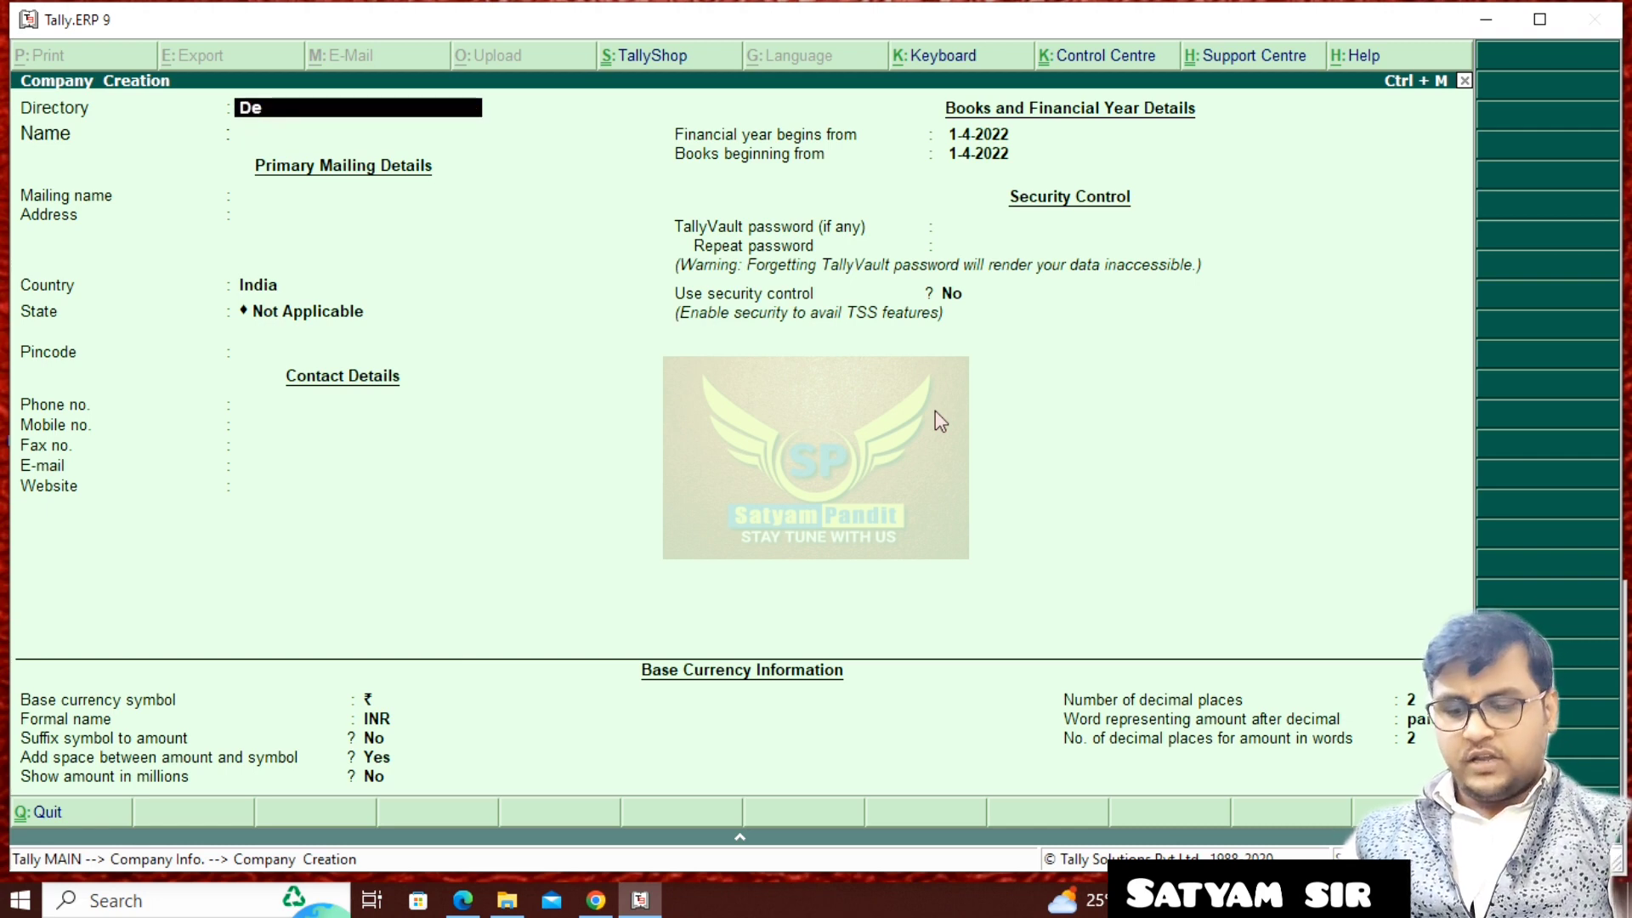
text(bit &)
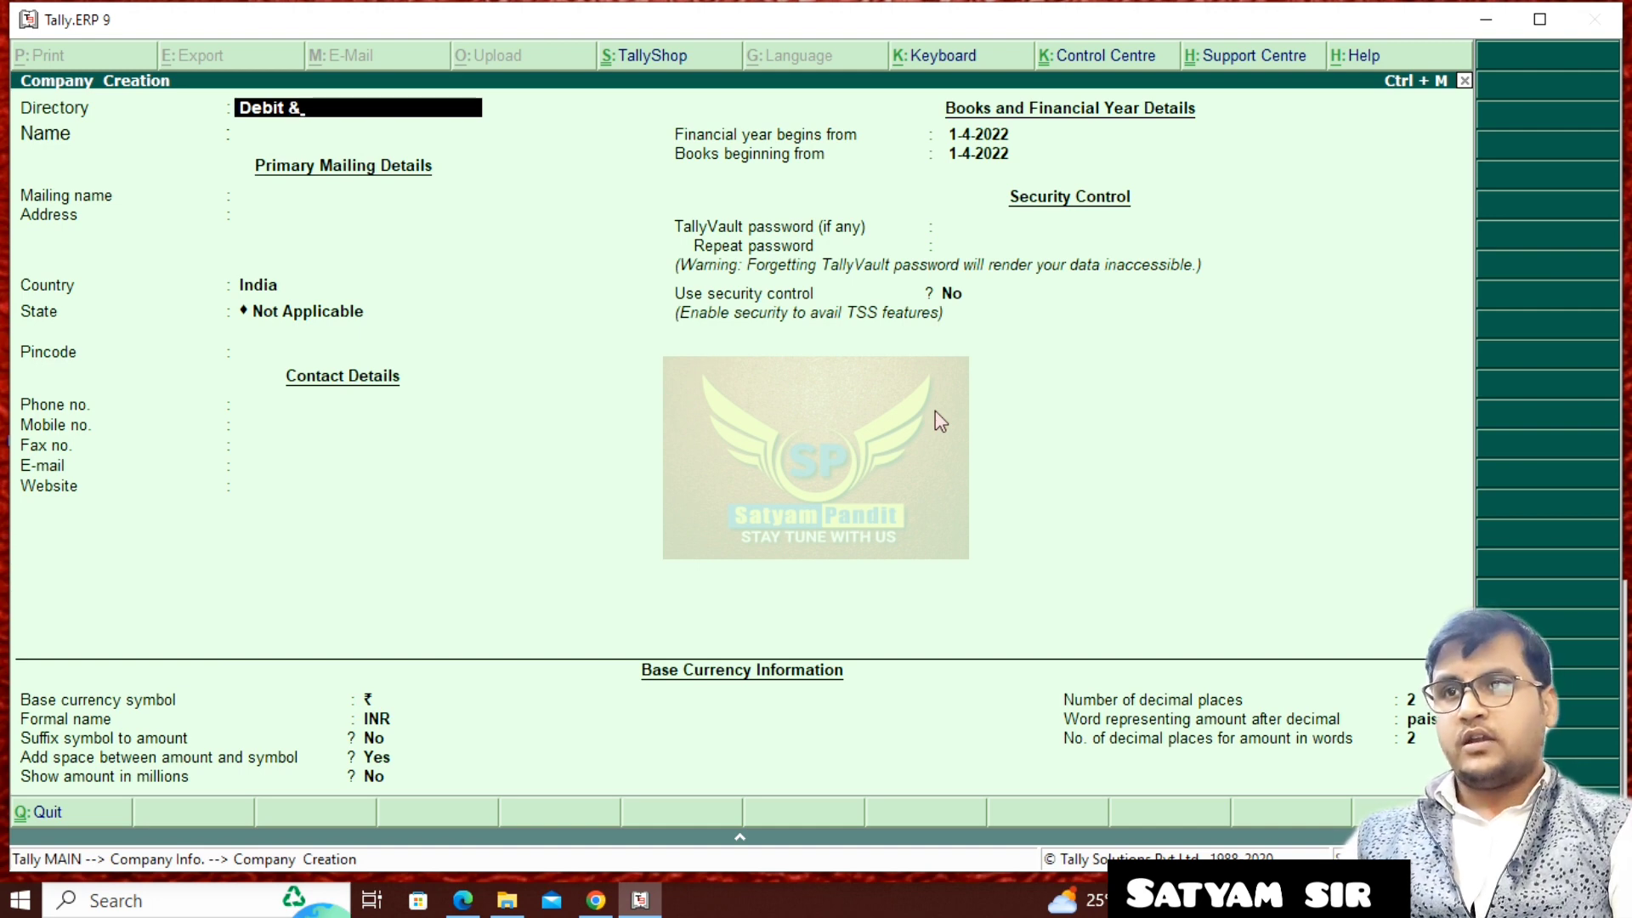
key(Escape)
key(Escape)
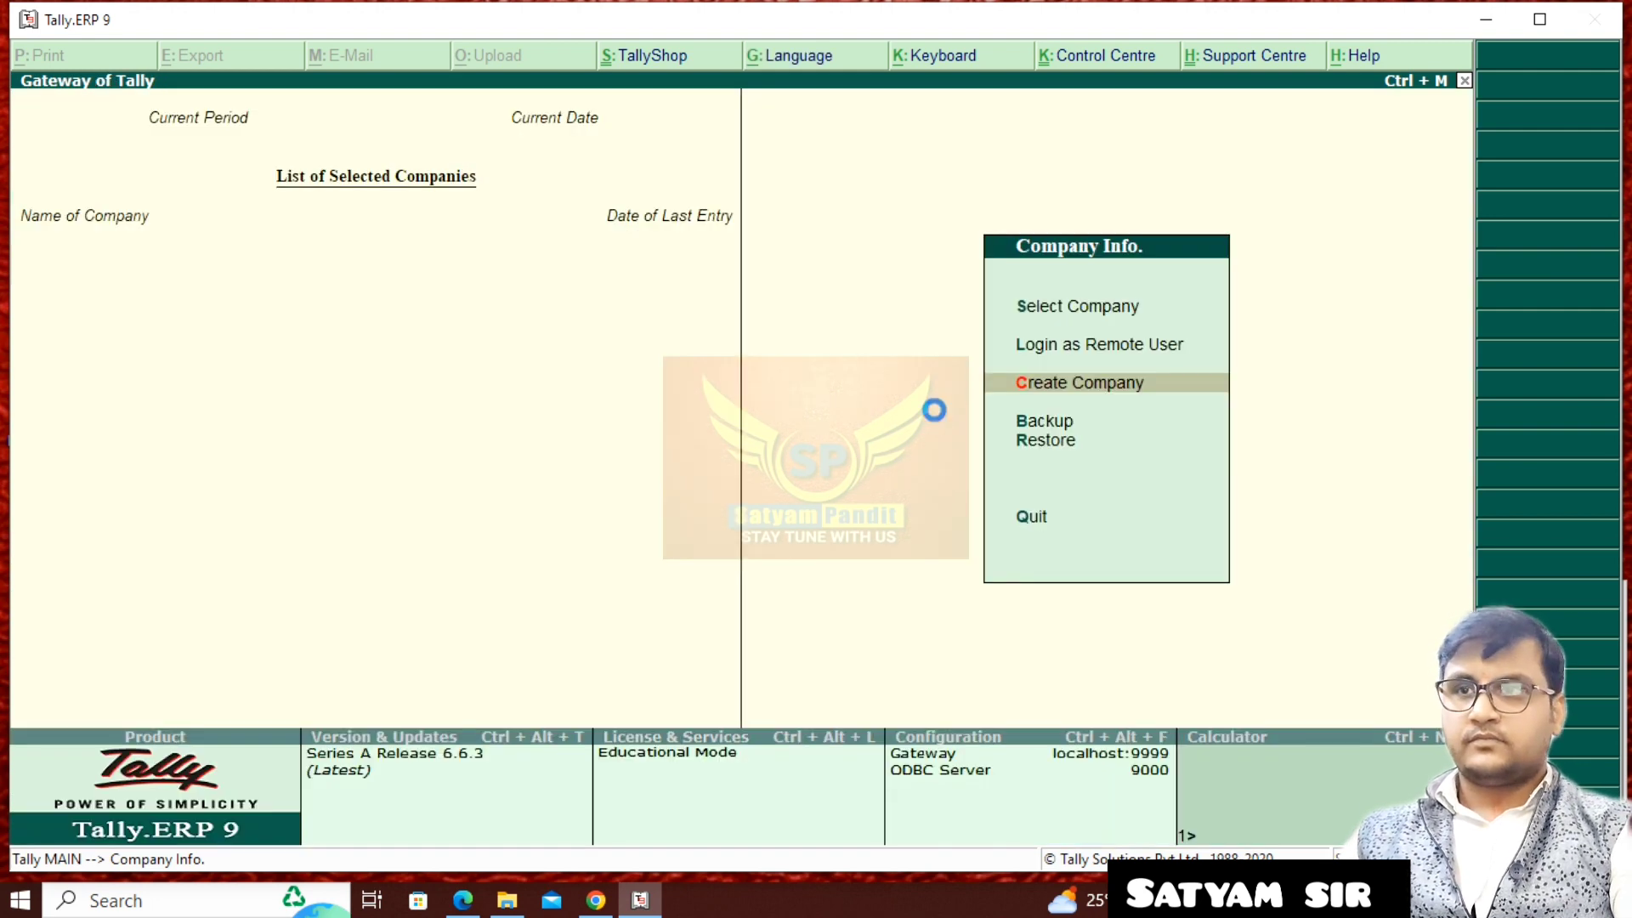
- Start creating a company named Debit & Credit Note, with the same mailing name, no address and India as the country
key(Return)
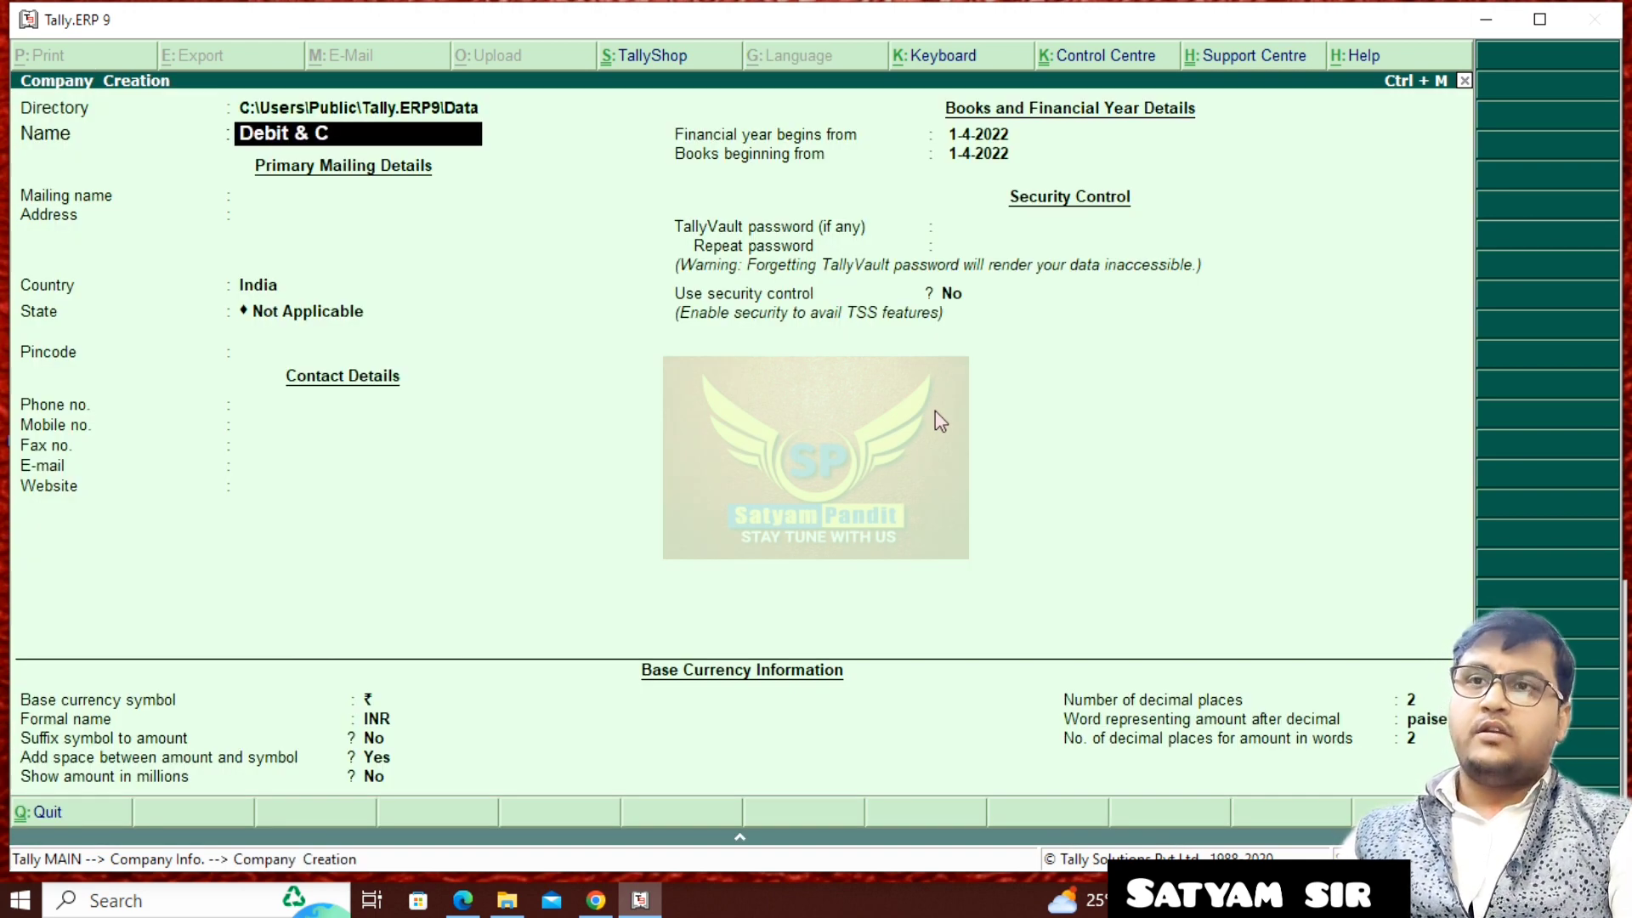
text(Debit & Credit)
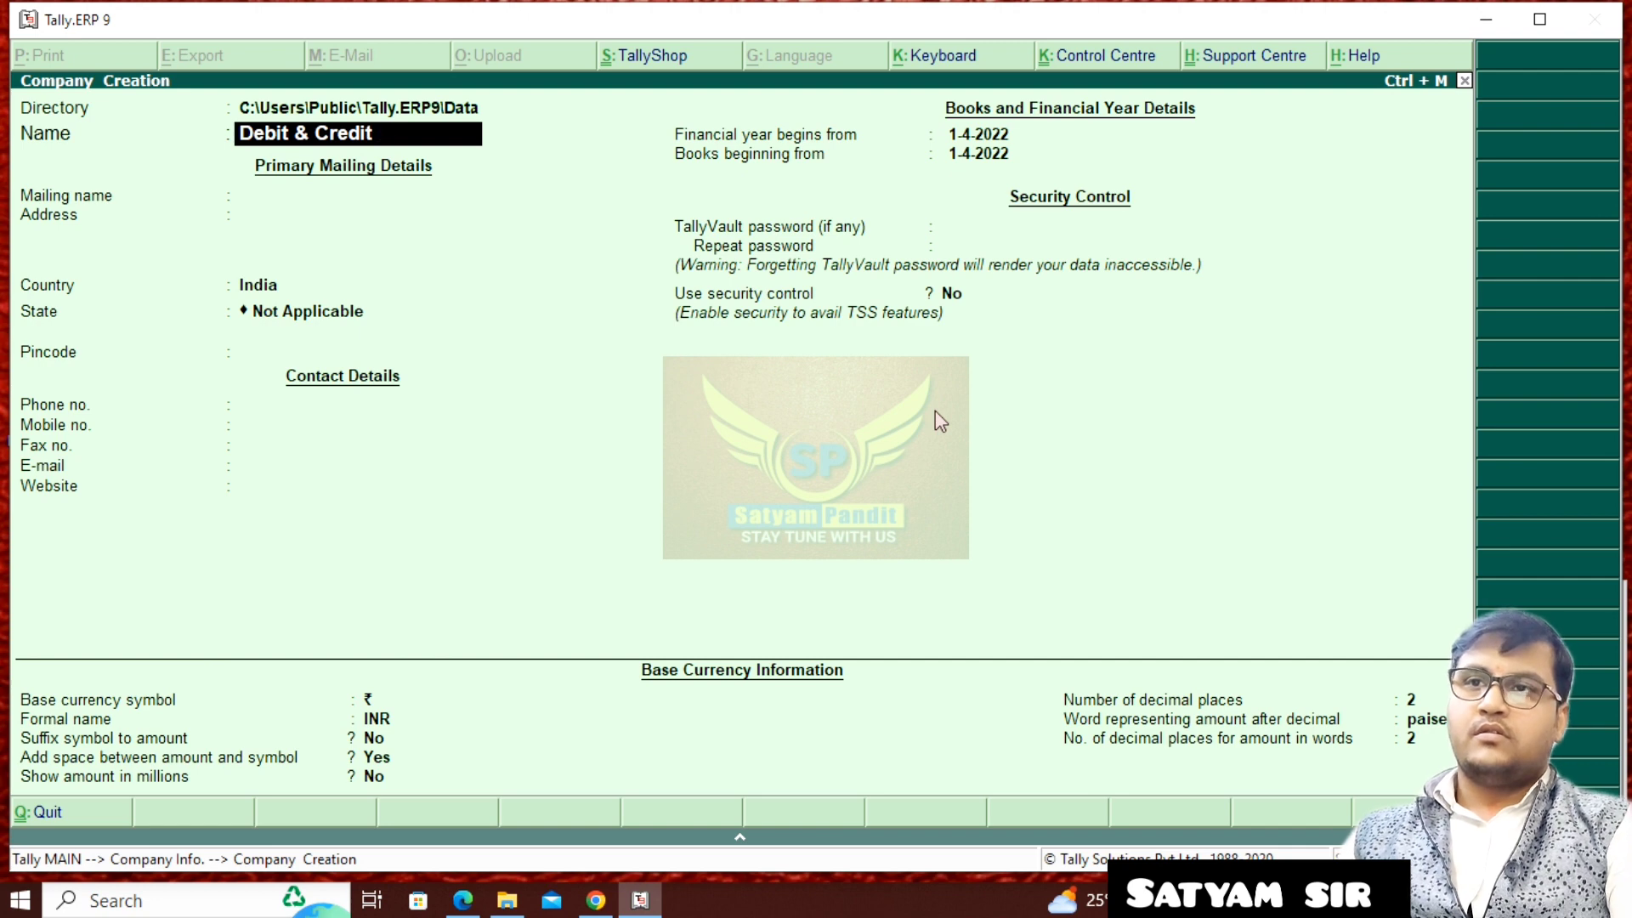
text( Note)
key(Return)
- Set the company's state to Bihar and leave the pincode and all contact details blank
key(Return)
key(Return)
key(Return)
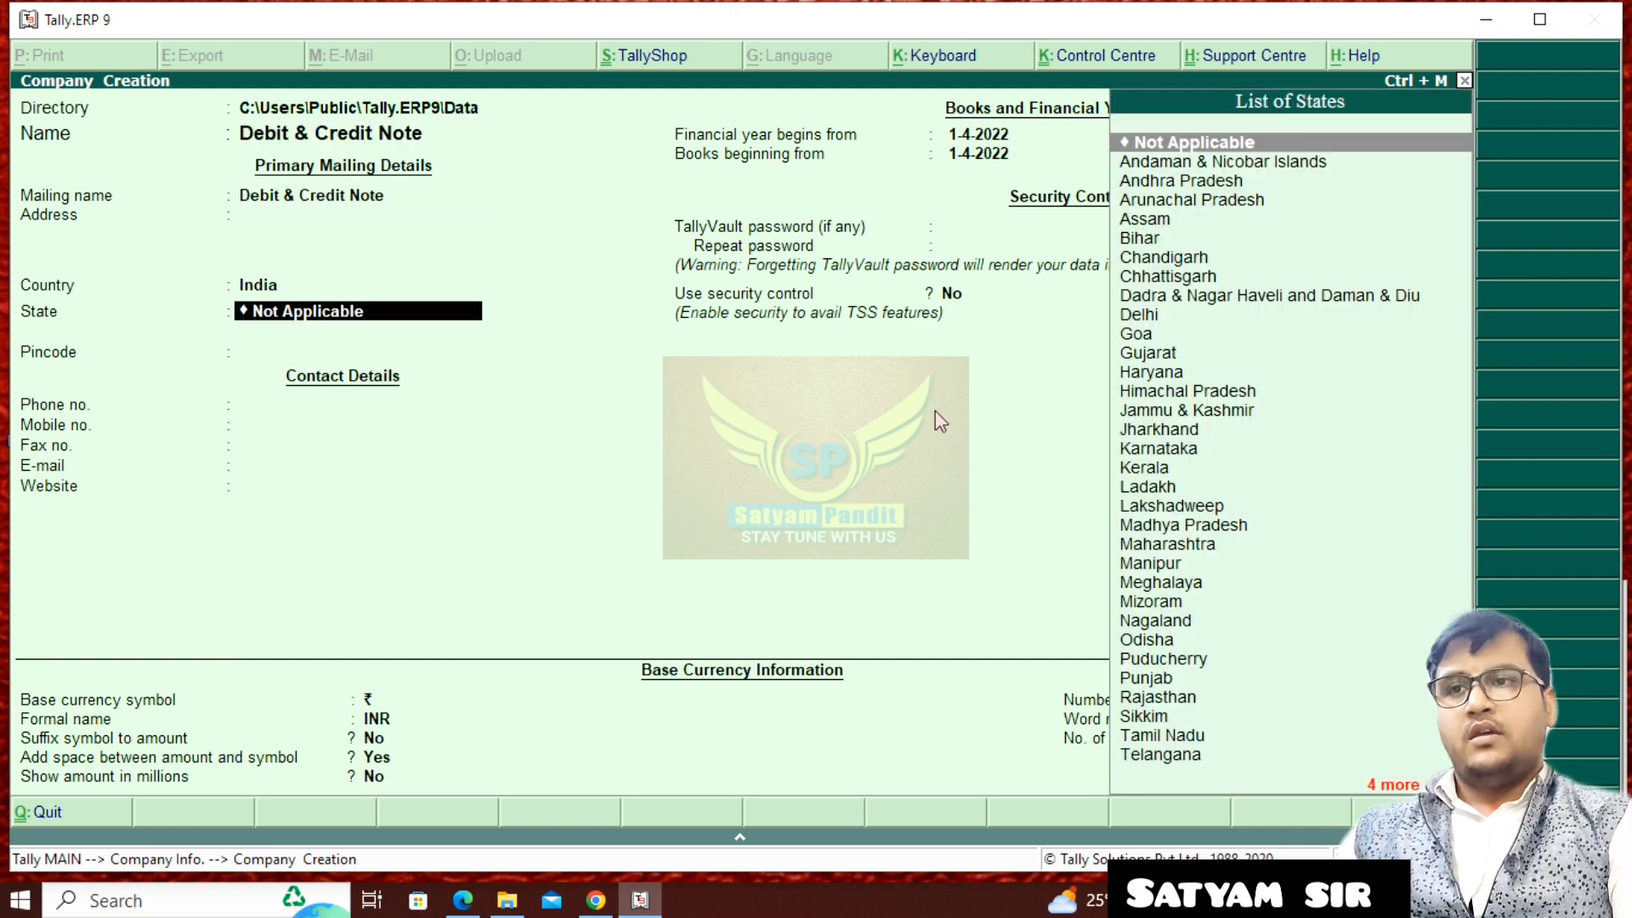
text(b)
key(Return)
key(Return)
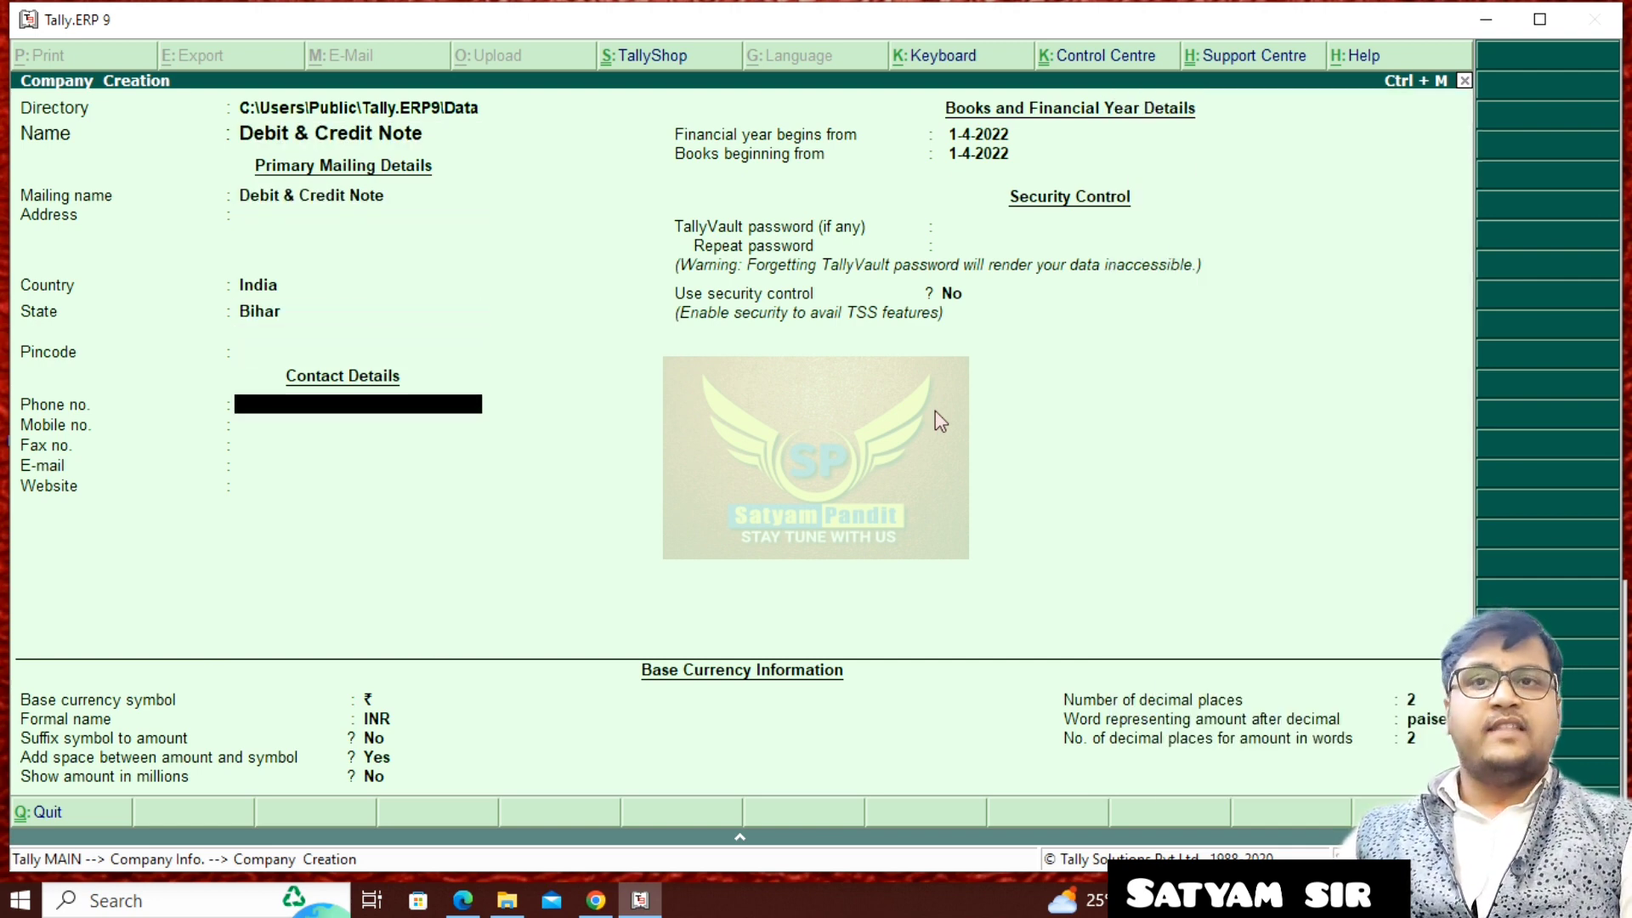
key(Return)
key(Return)
key(Return)
key(Return)
key(Return)
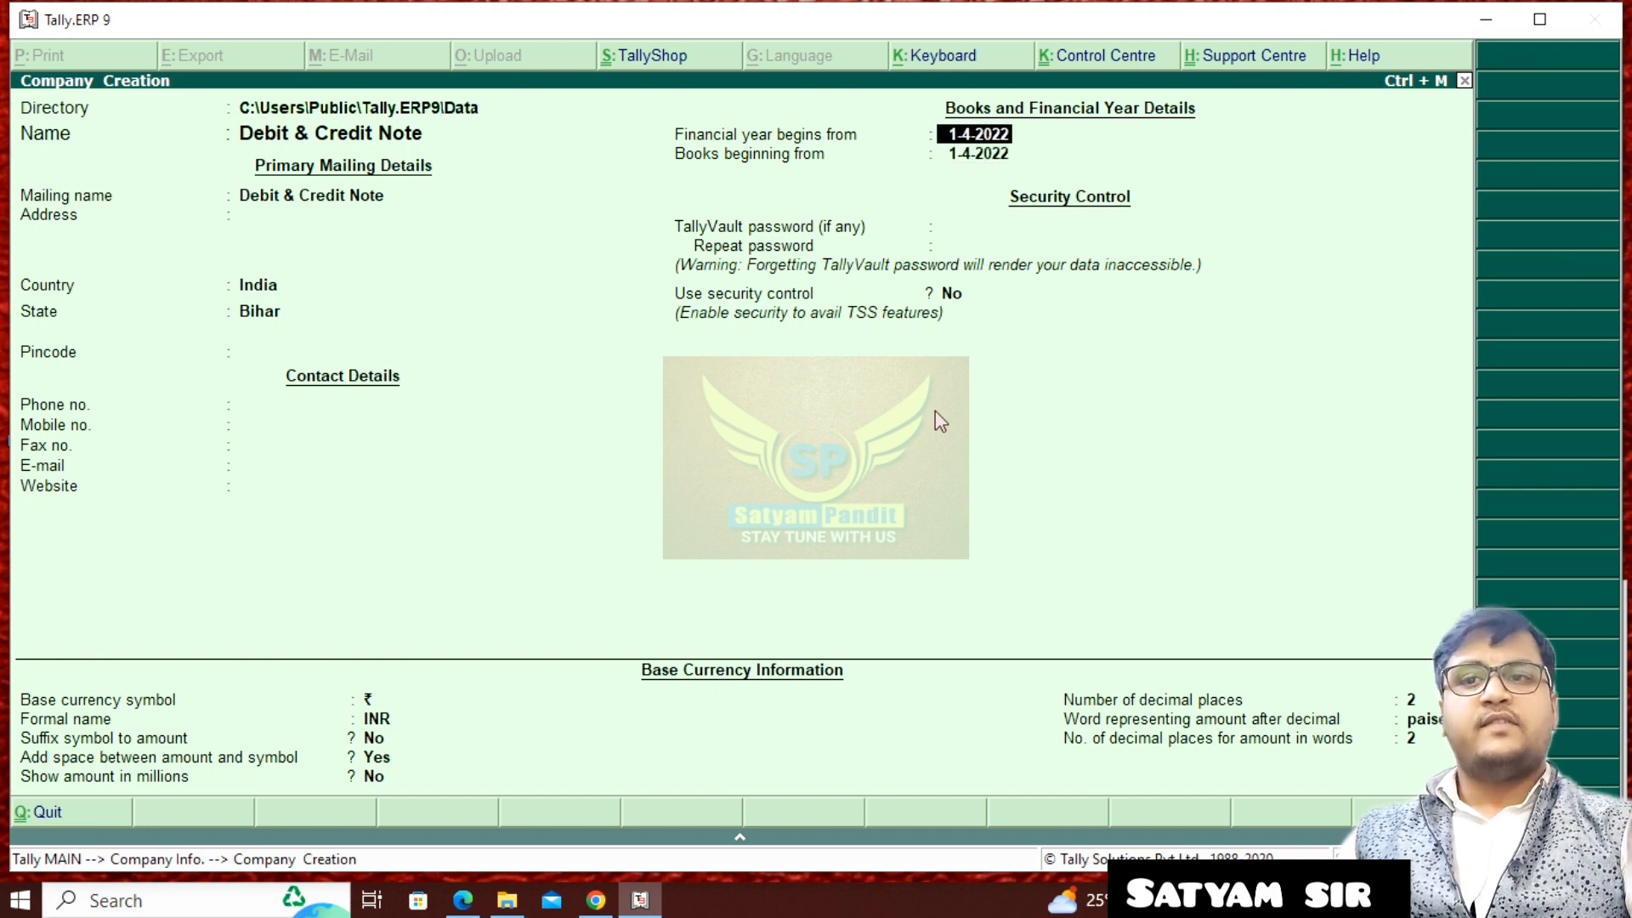
- Check the purchase date in the assignment, set the financial year to begin from 1-4-2021 without a password, and save the company
click(460, 903)
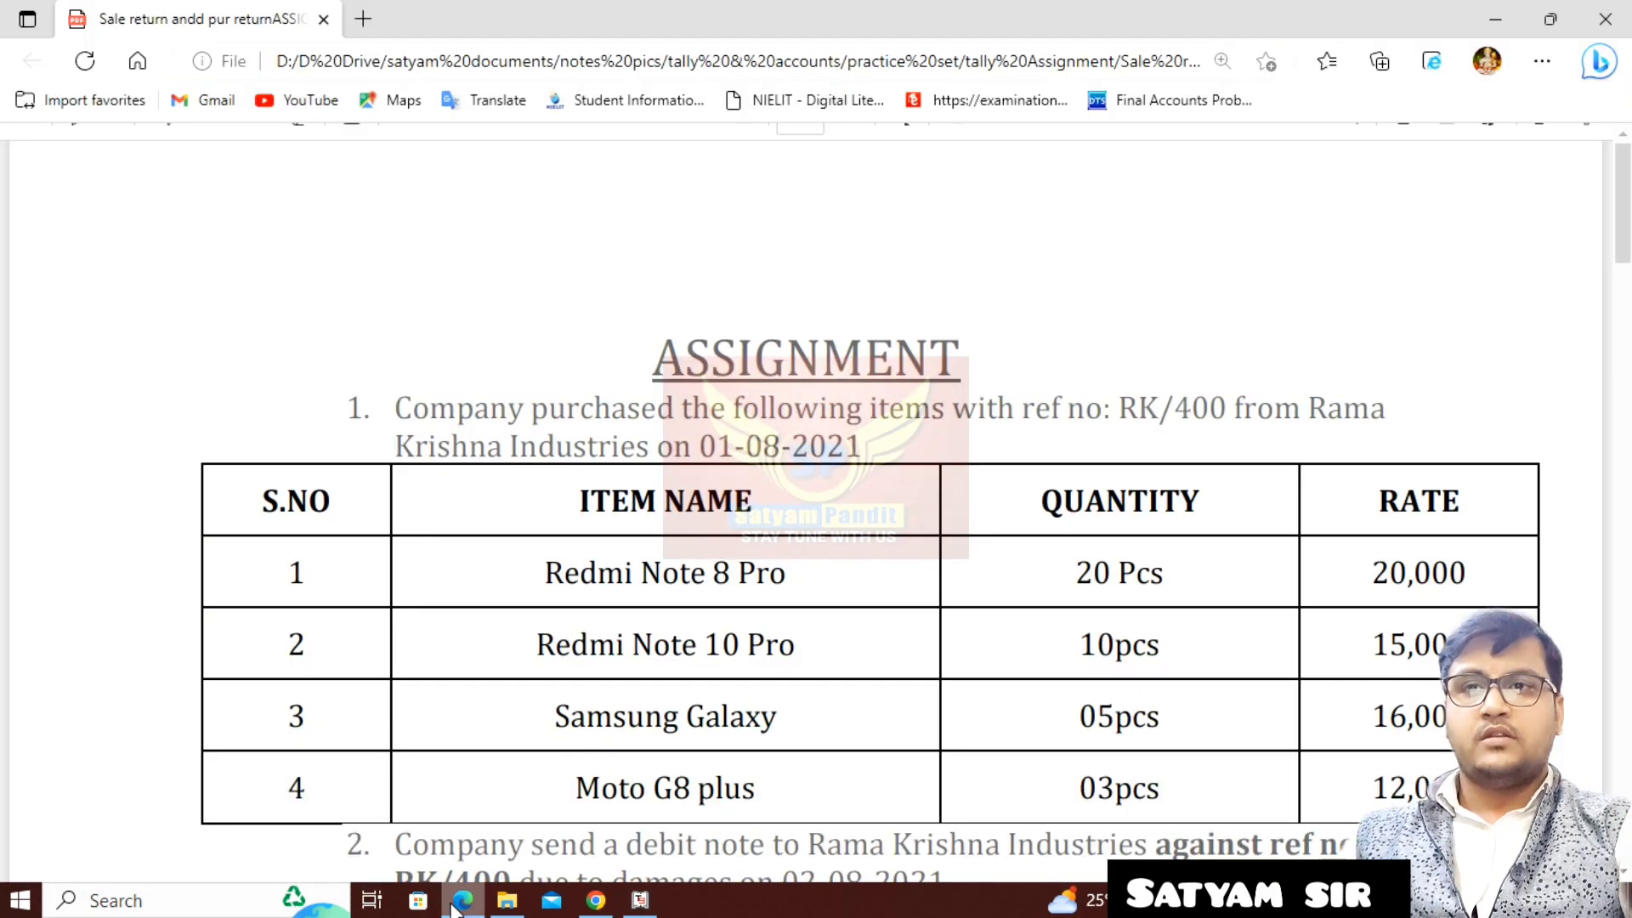
click(640, 900)
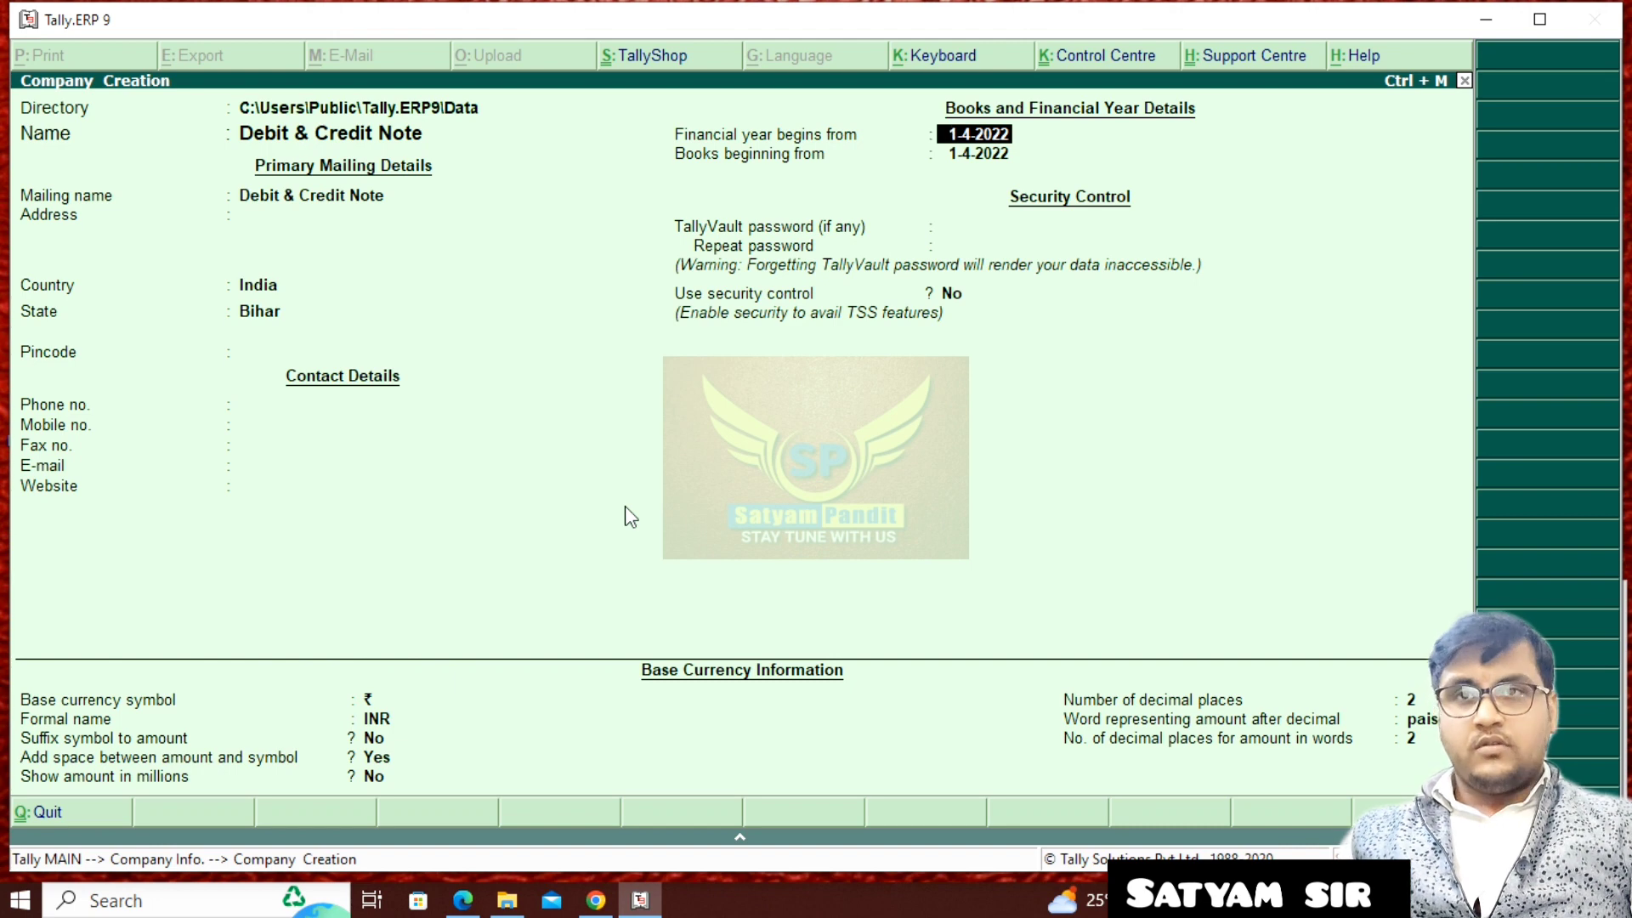
text(2)
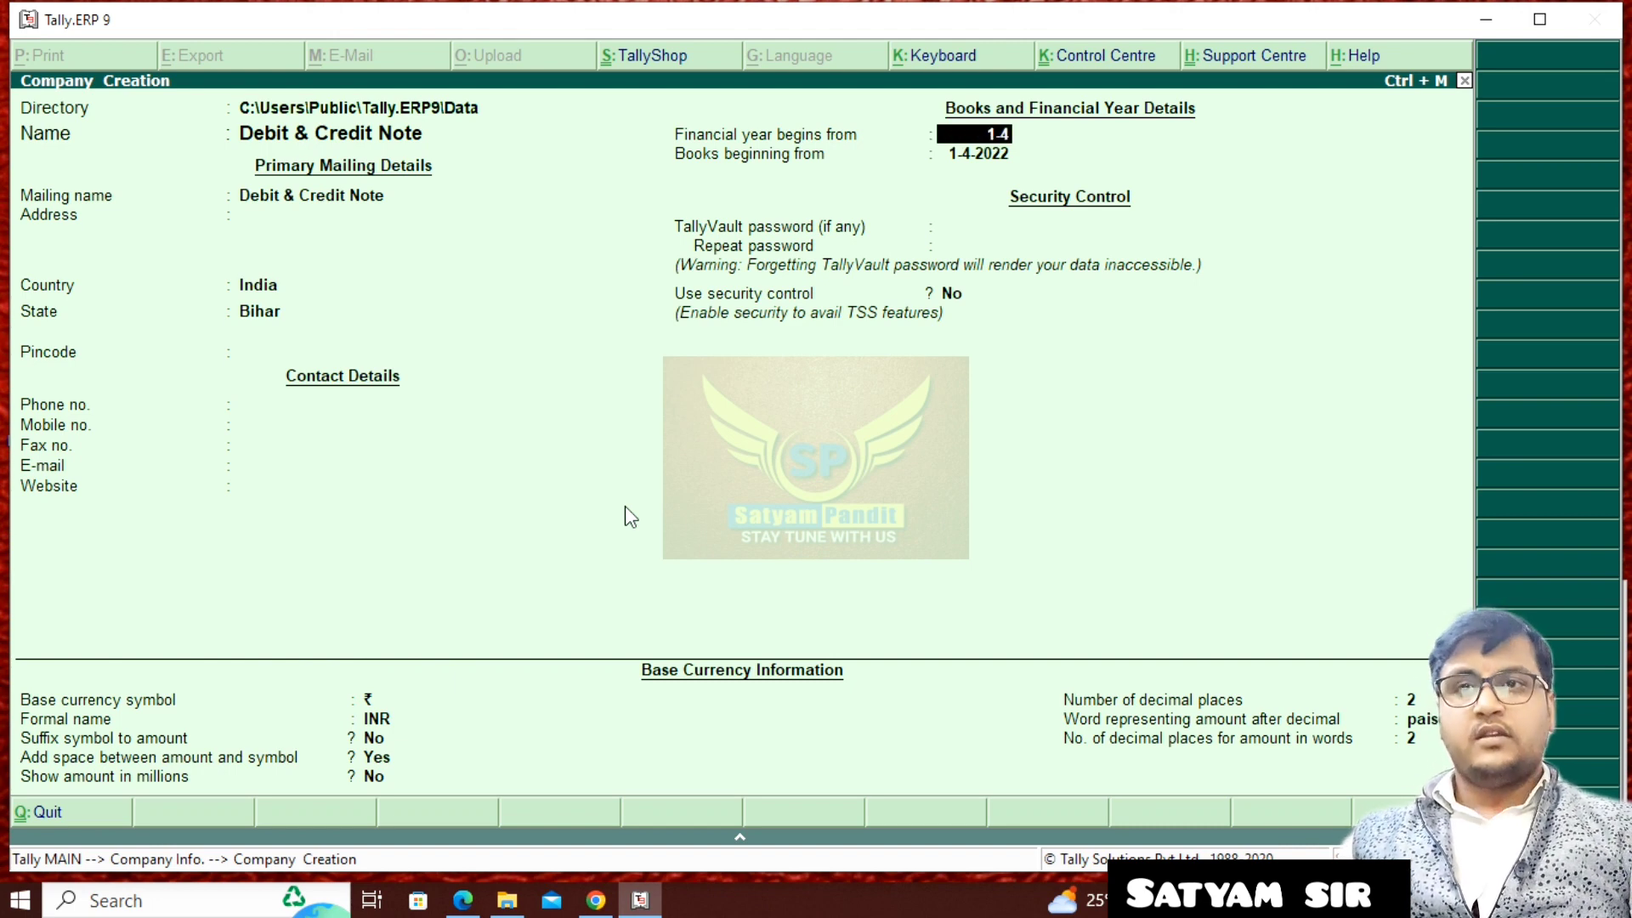
text(-2021)
key(Return)
key(Return)
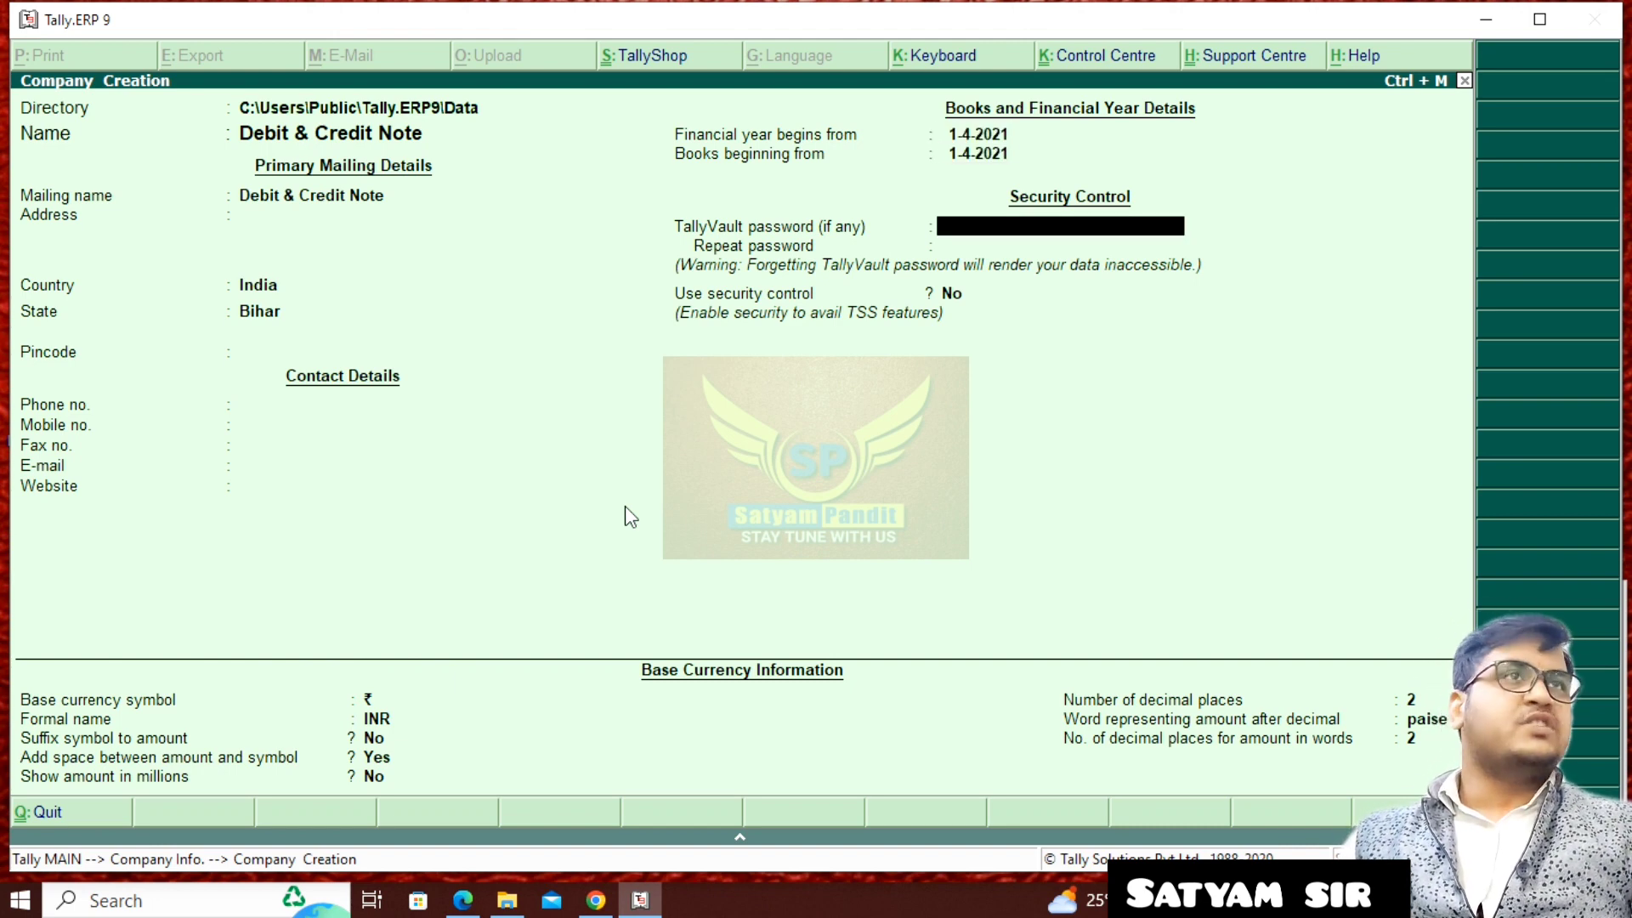
key(Return)
key(Return)
key(Return)
key(Return)
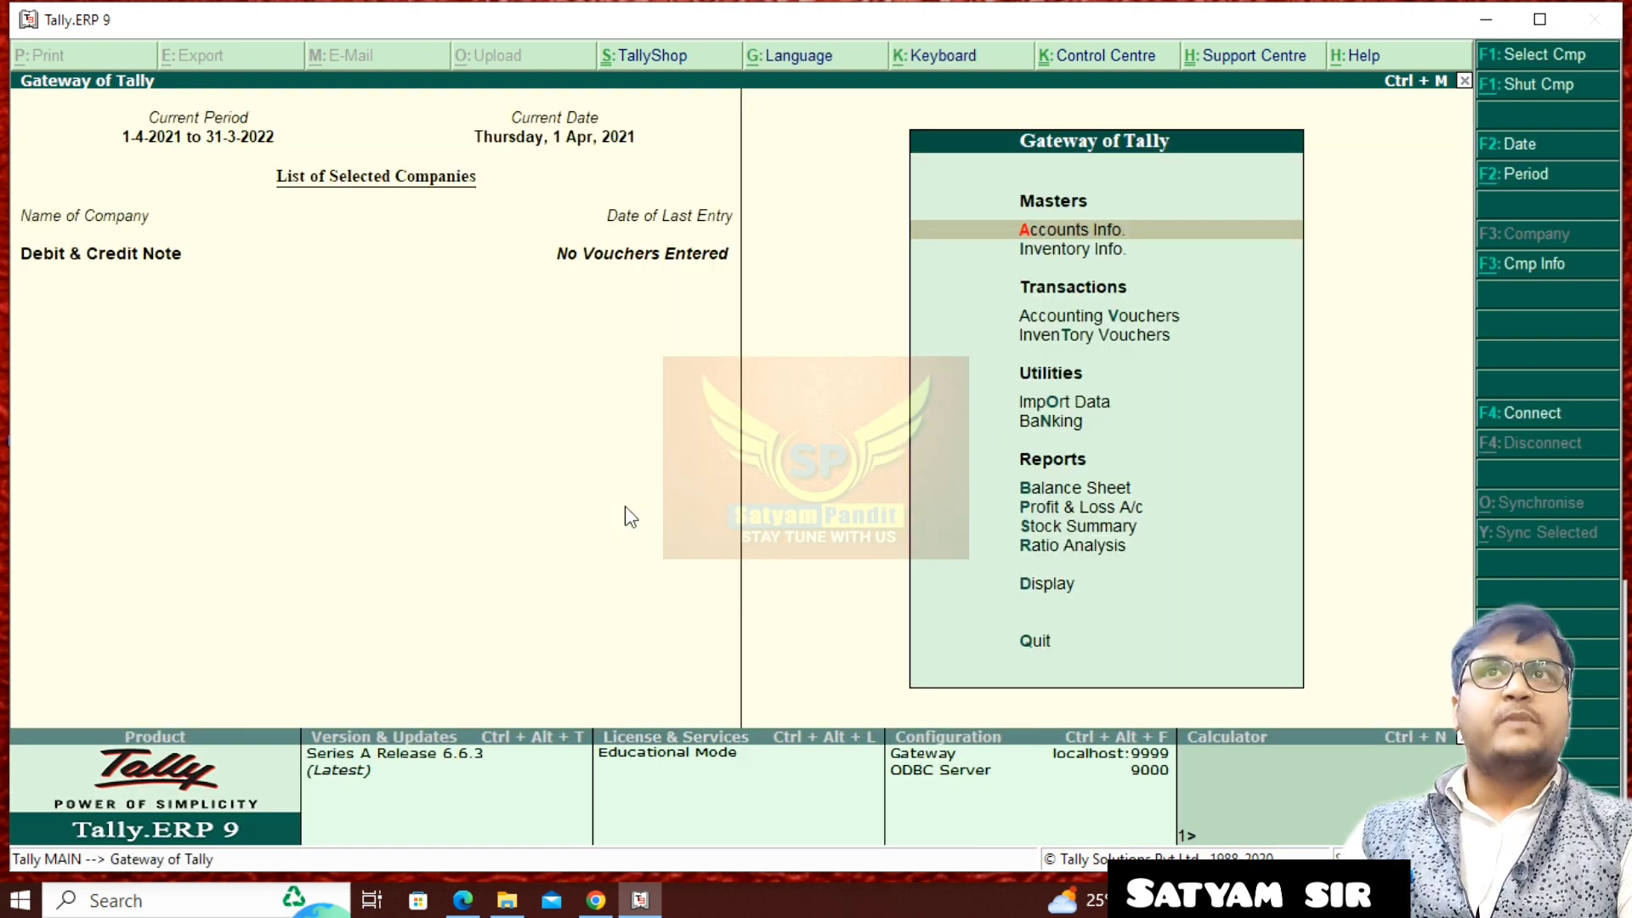
- Start a purchase voucher dated 1-8-2021, leaving the supplier invoice number and date blank
key(v)
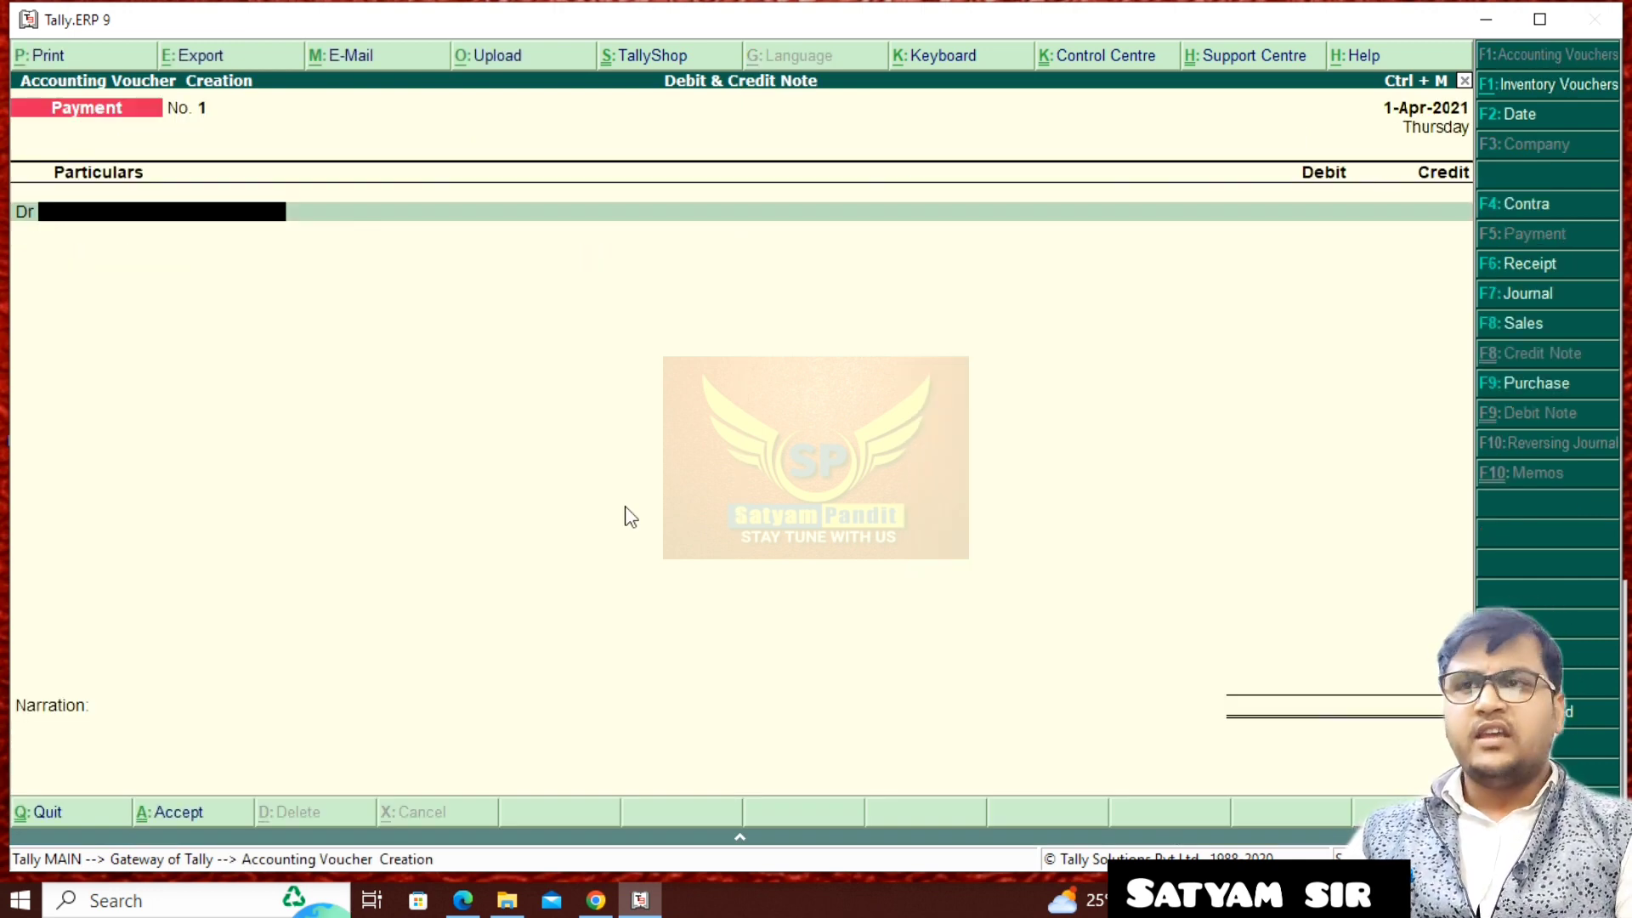
key(F9)
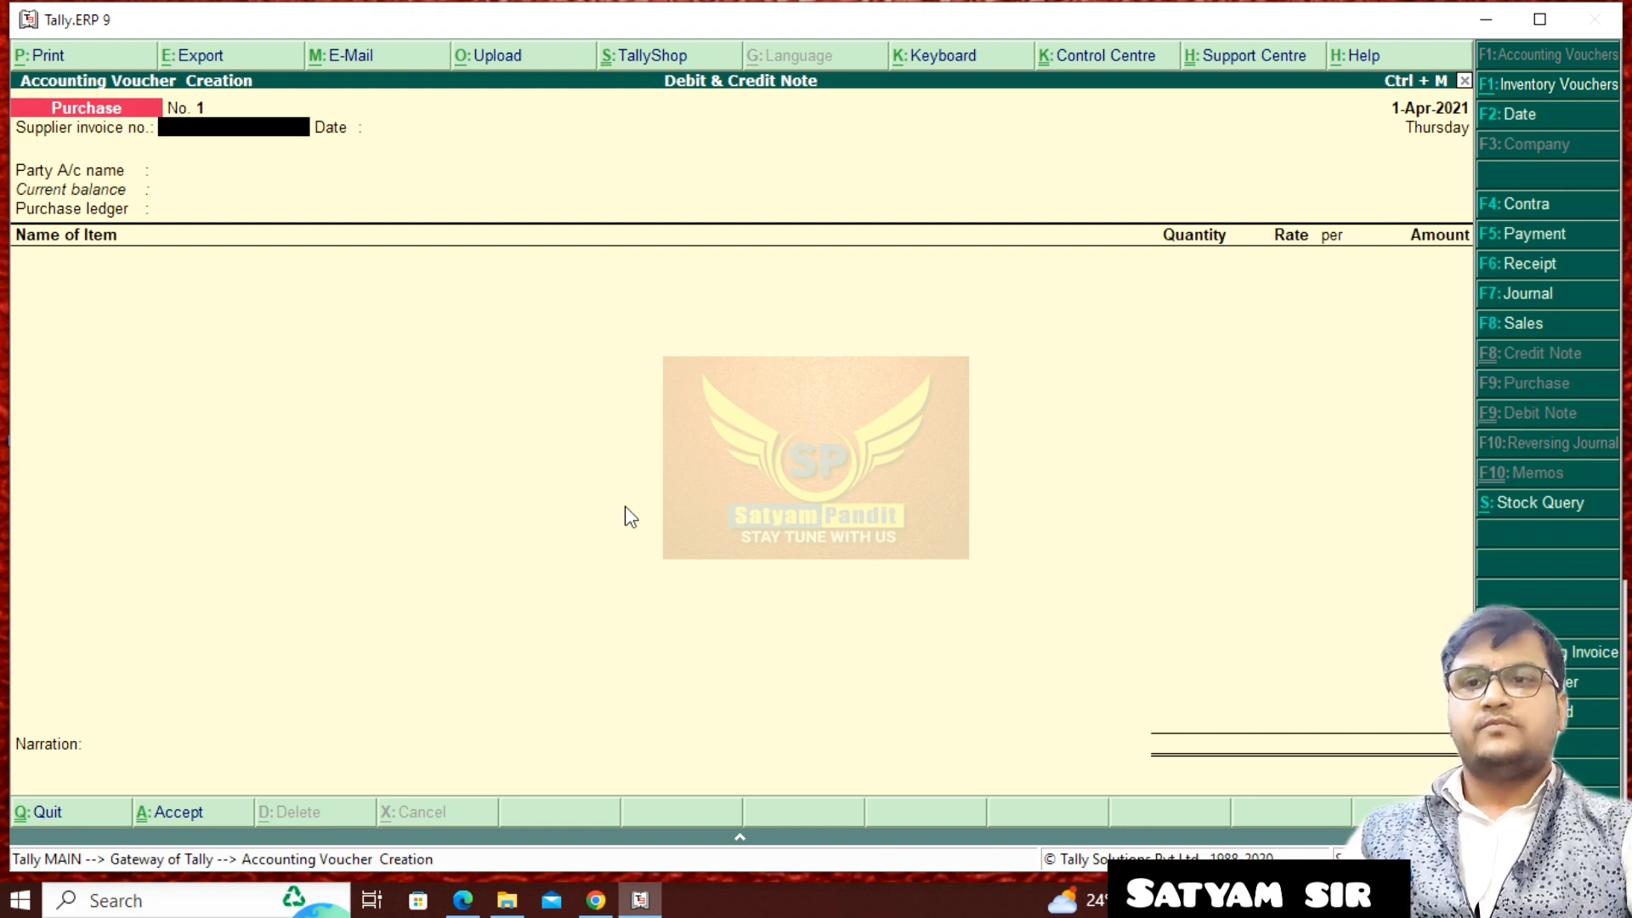
key(F2)
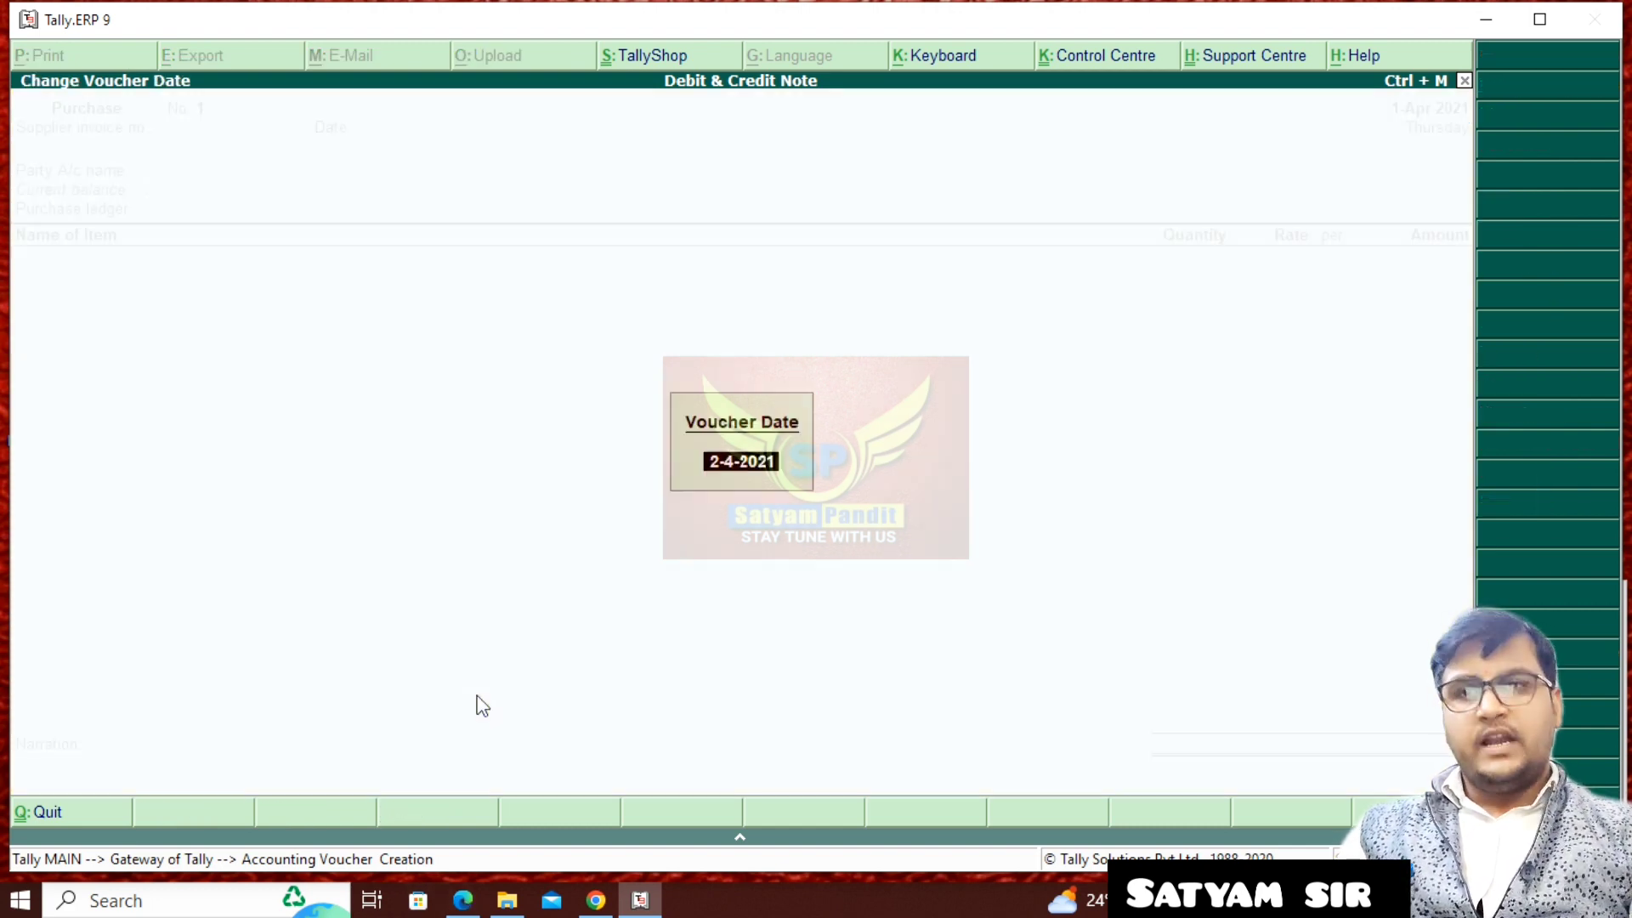
text(1-8-21)
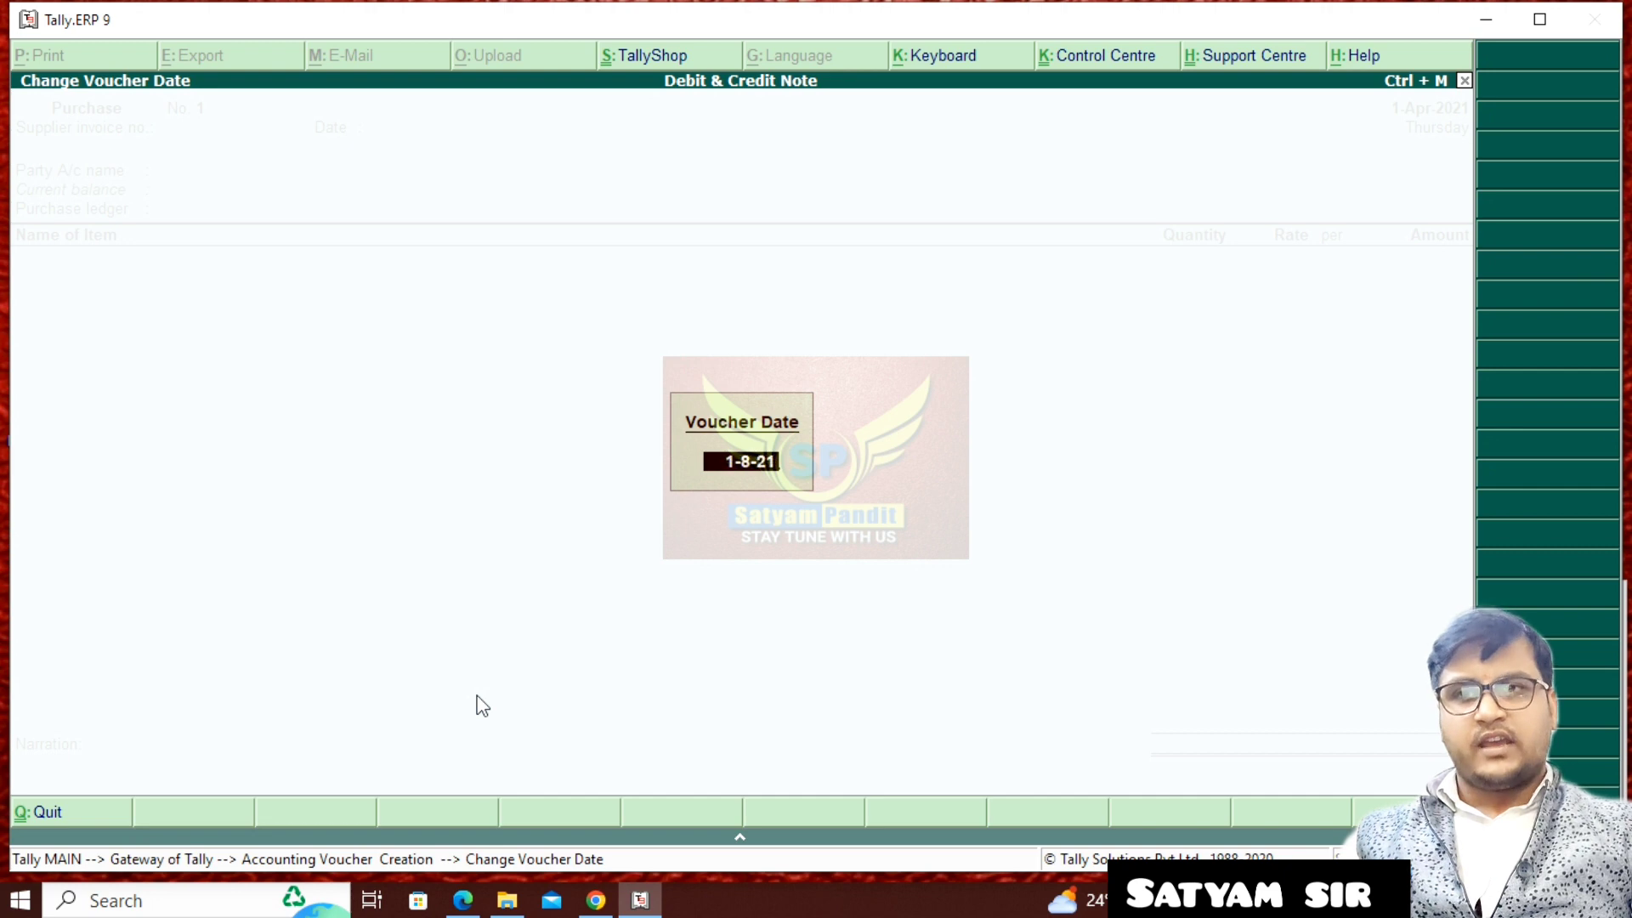
key(Return)
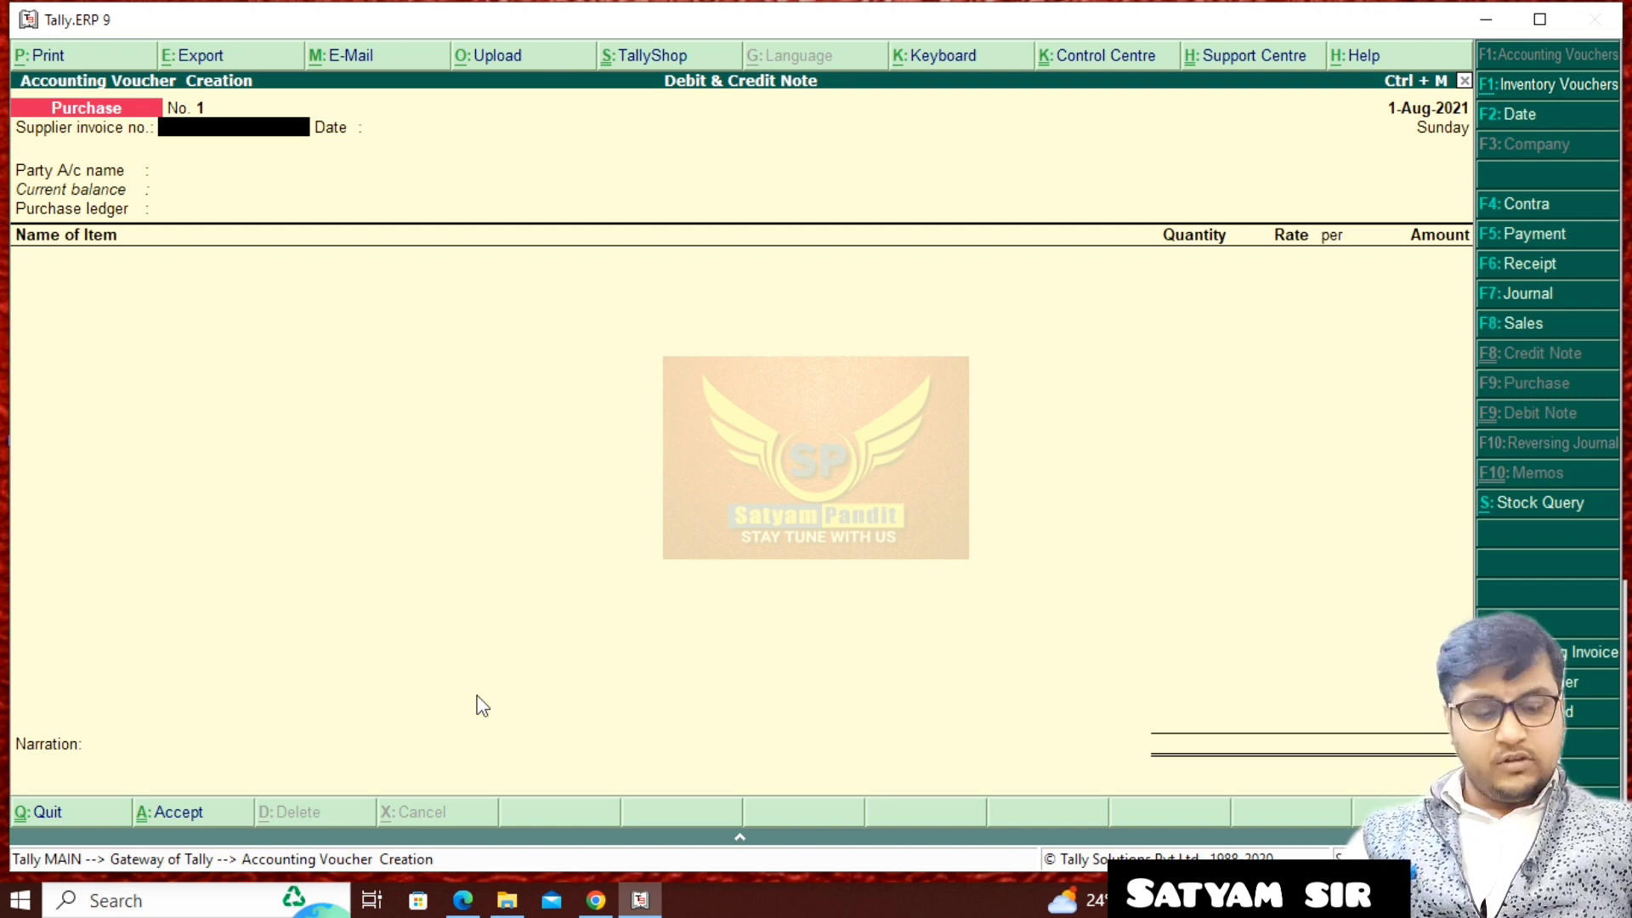
key(Return)
key(Return)
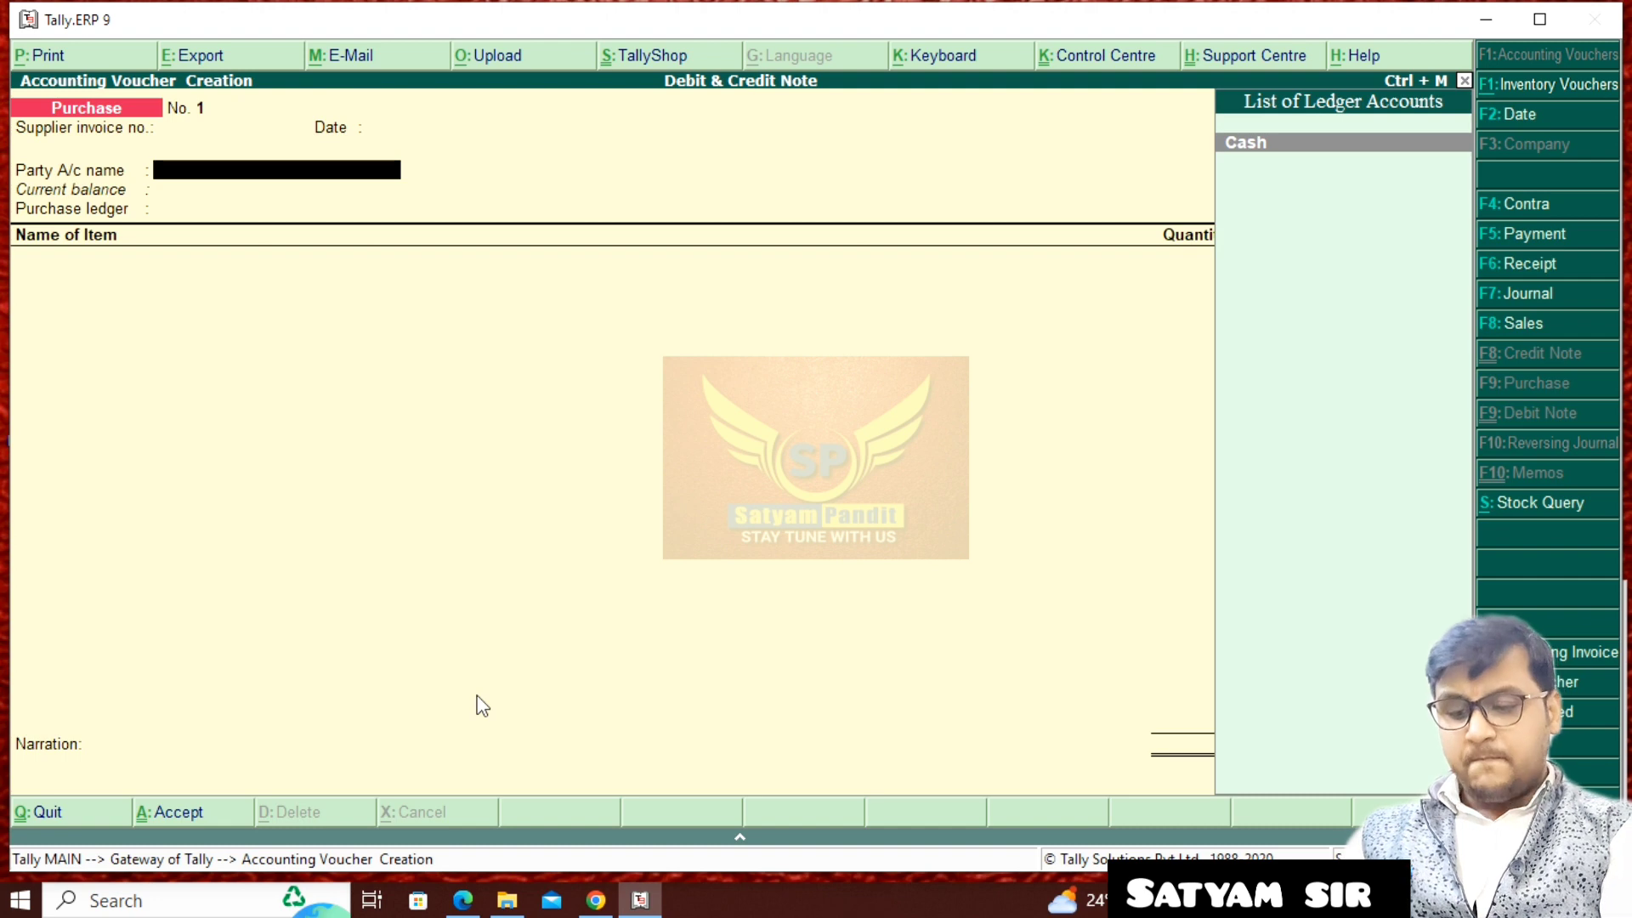
- Create a party ledger named RAma Krishna INd. under the Sundry Creditors group
key(alt+c)
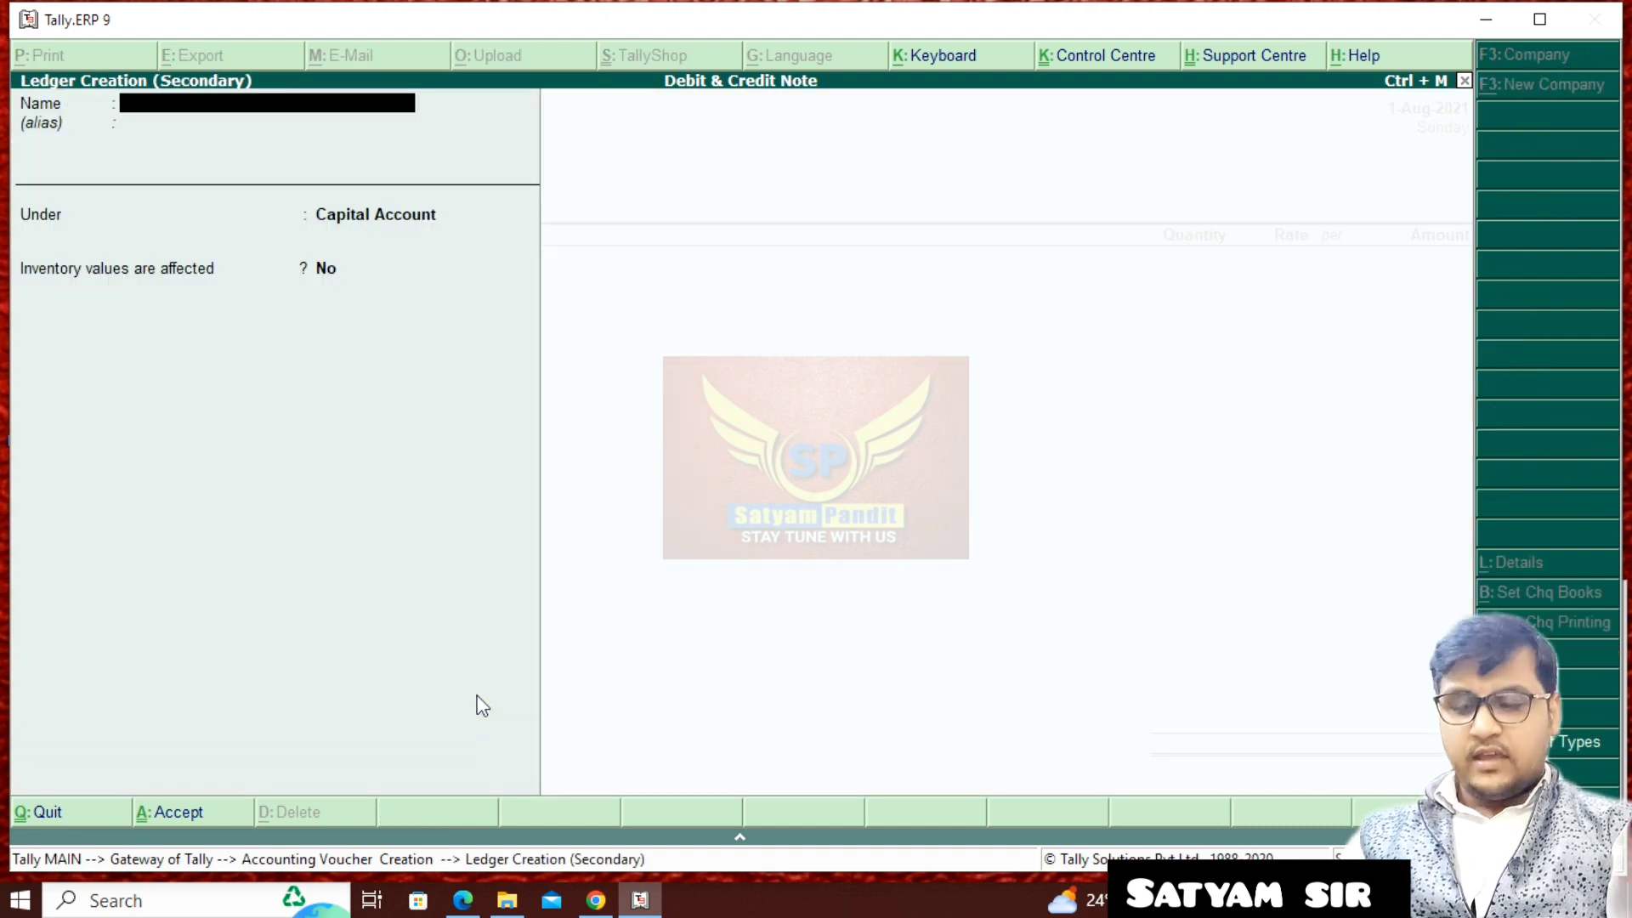
text(RAma Krishna INd.)
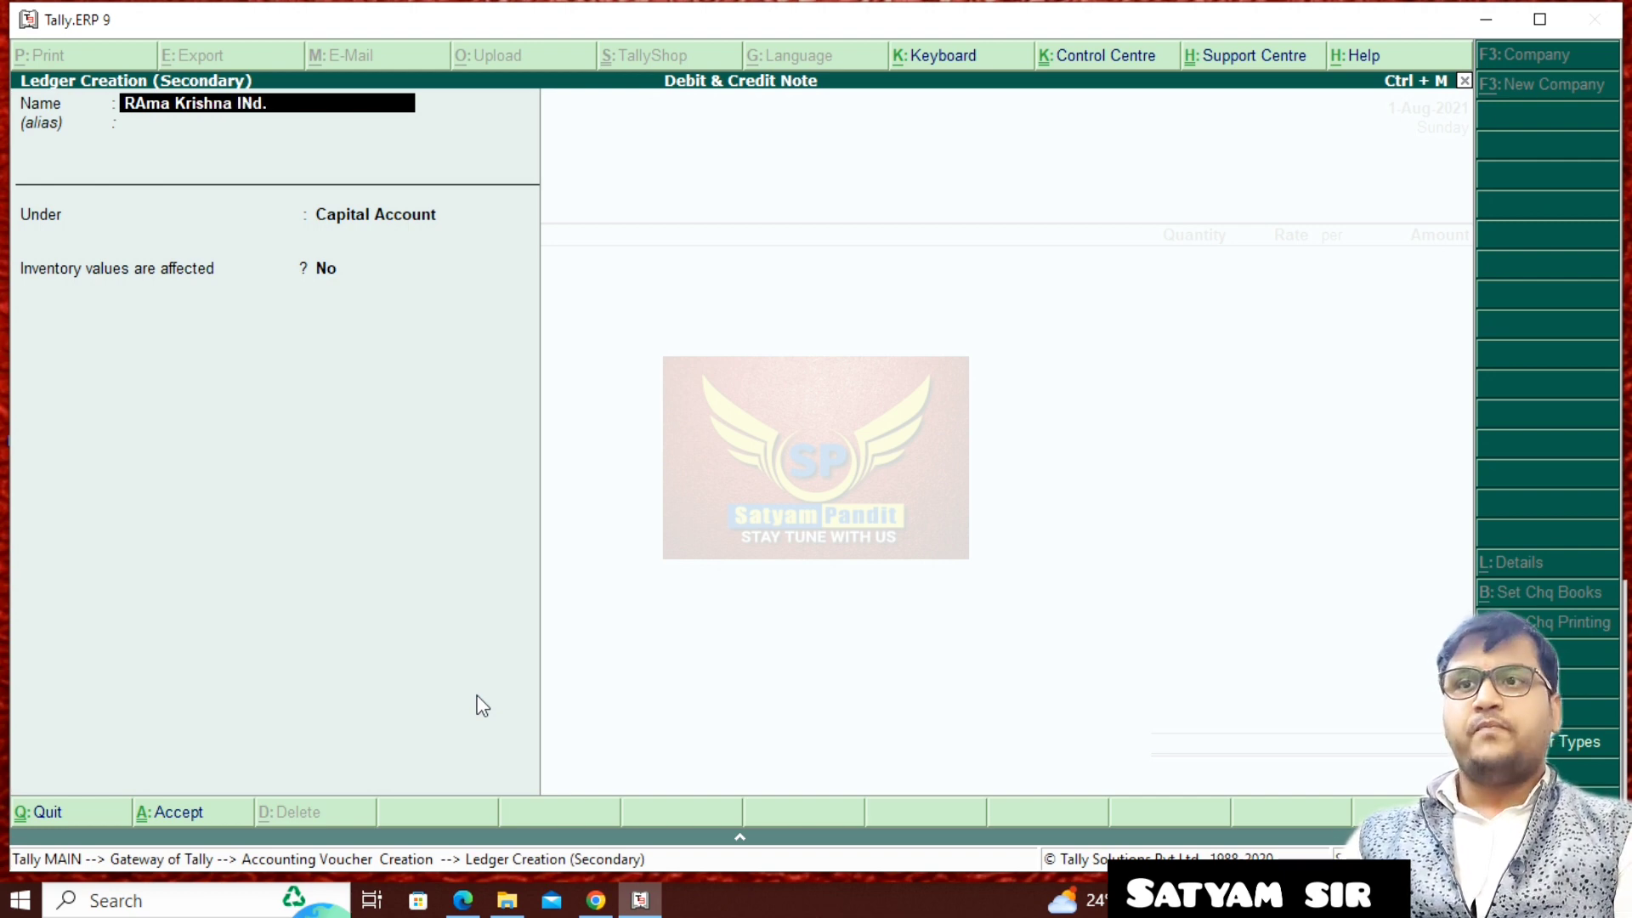
key(Return)
key(Return)
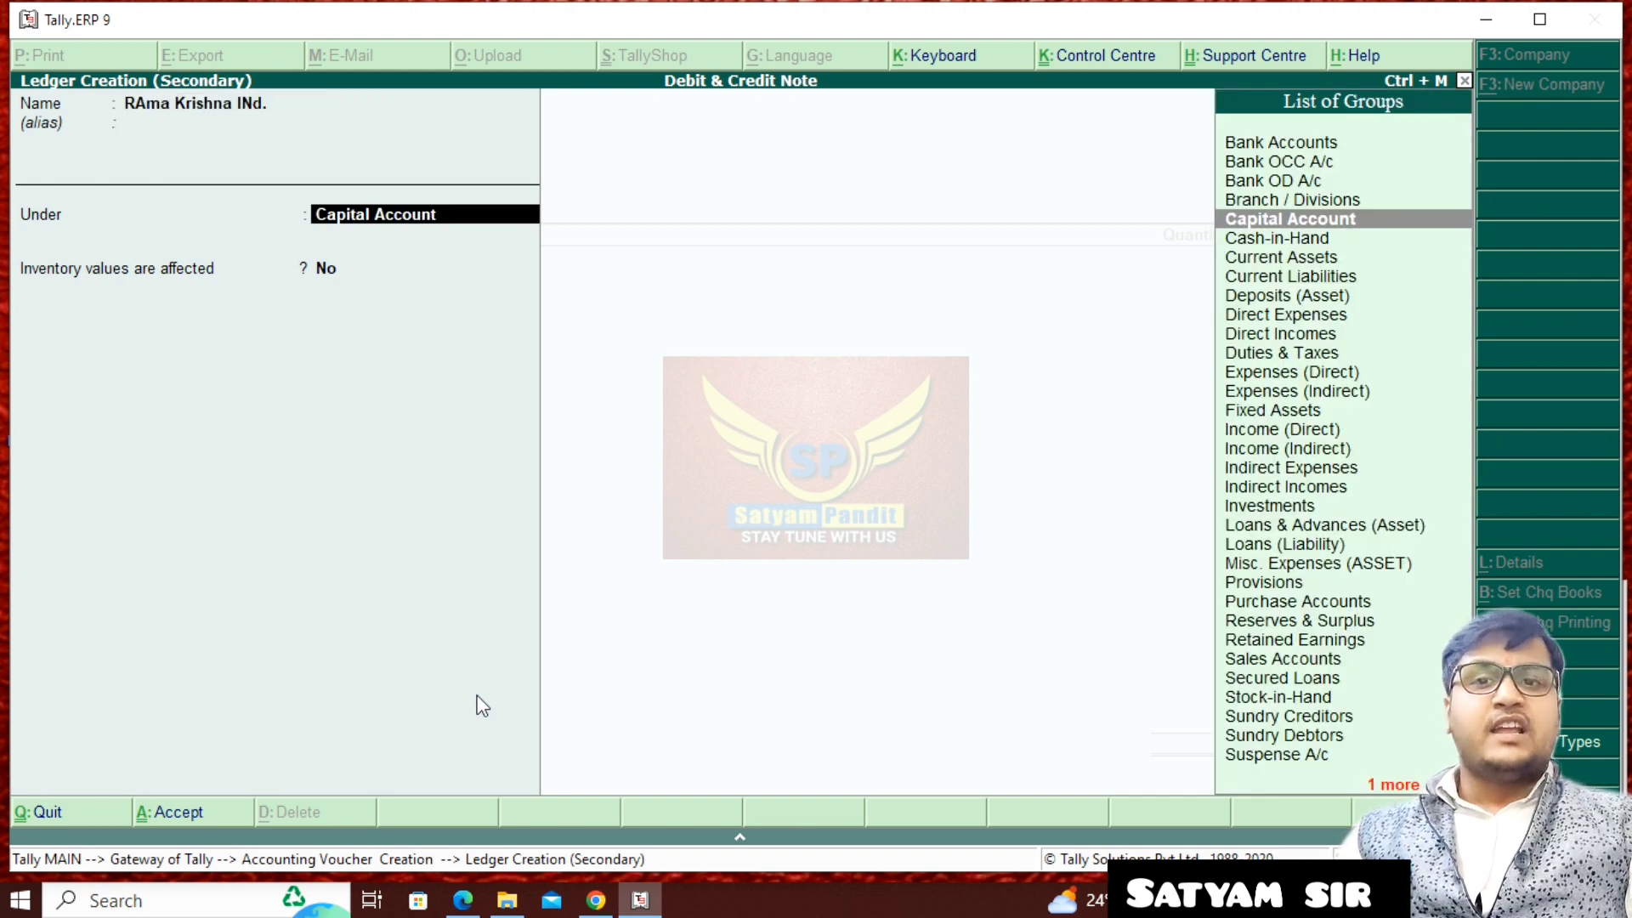
text(S)
key(Down)
key(Down)
key(Up)
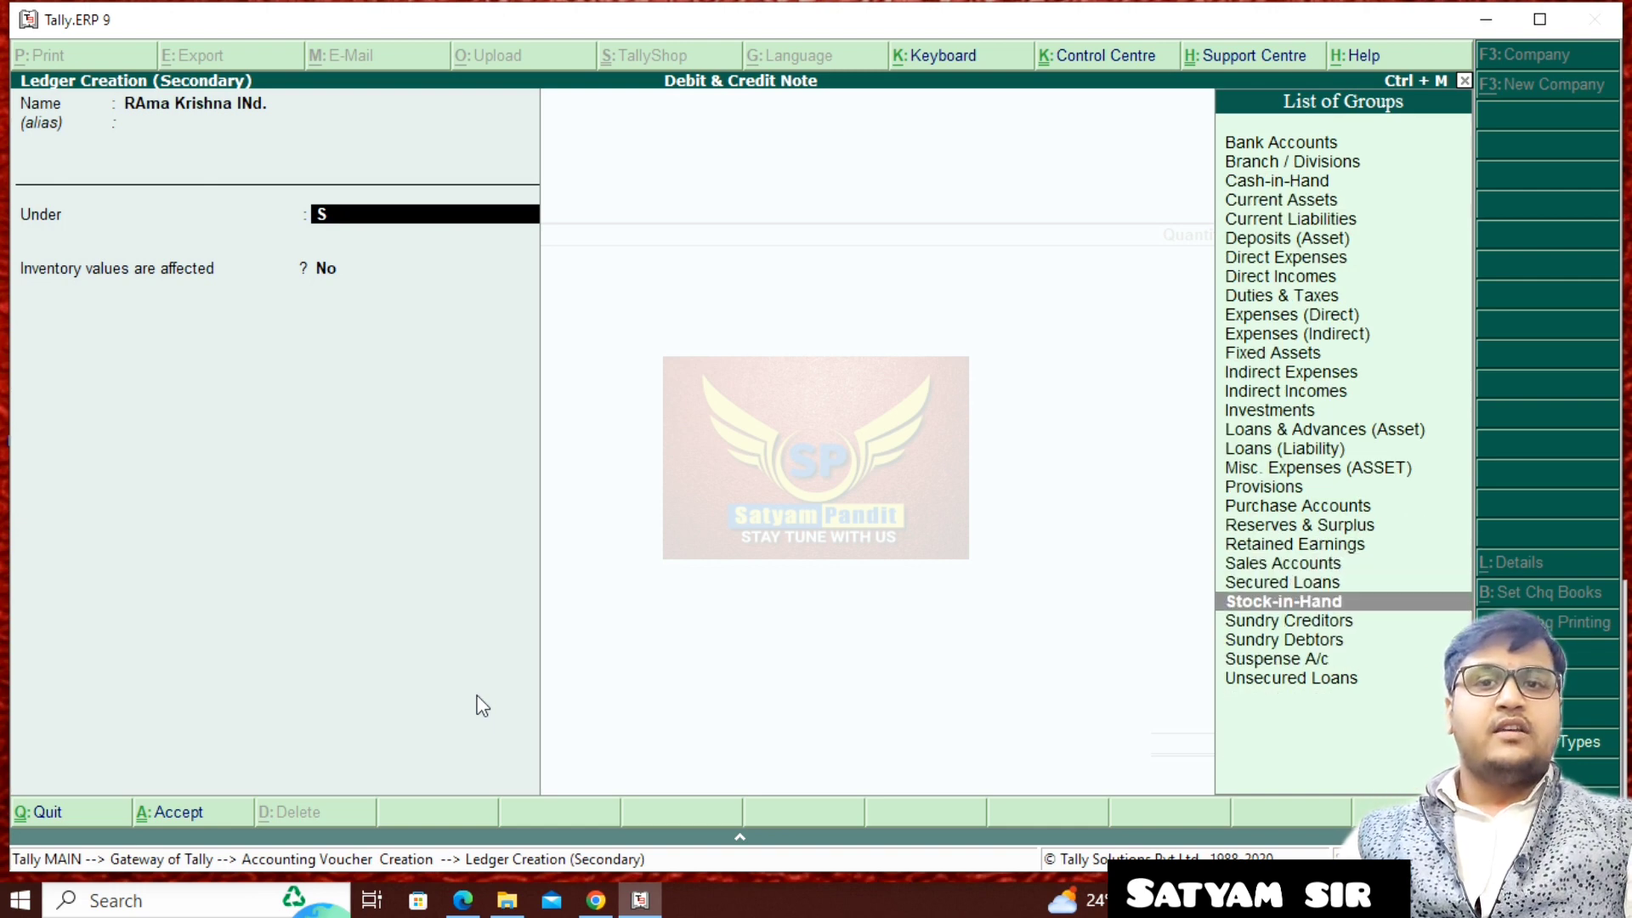
key(Down)
key(Return)
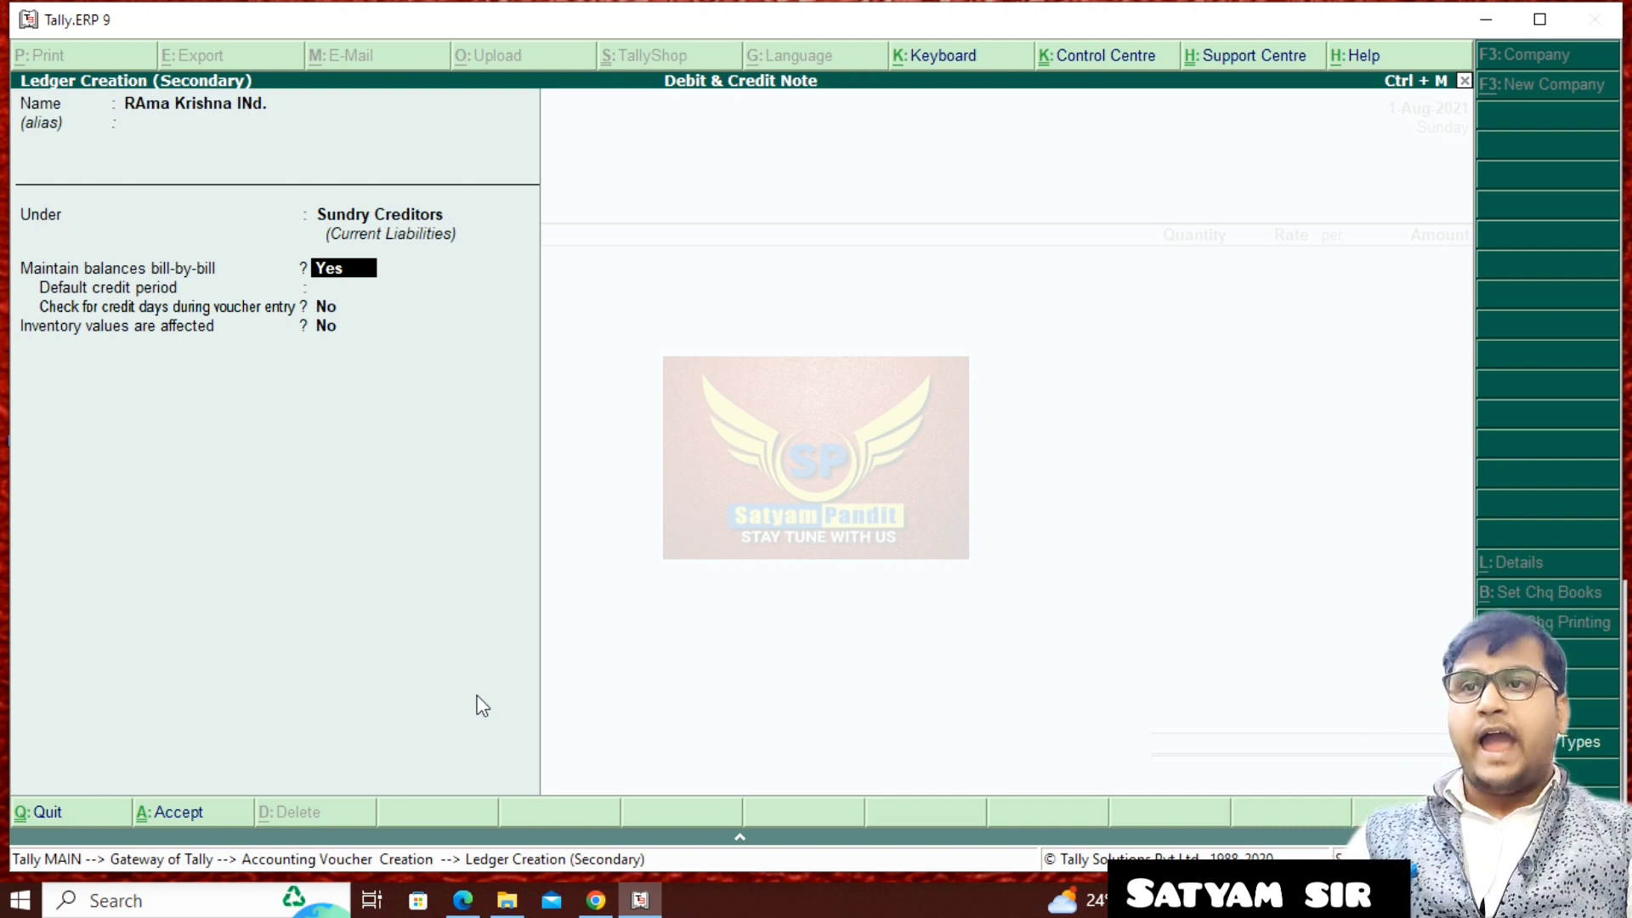
- Save the supplier ledger with bill-by-bill balances kept on and accept its party details with the state Bihar
key(Return)
key(Return)
key(Return)
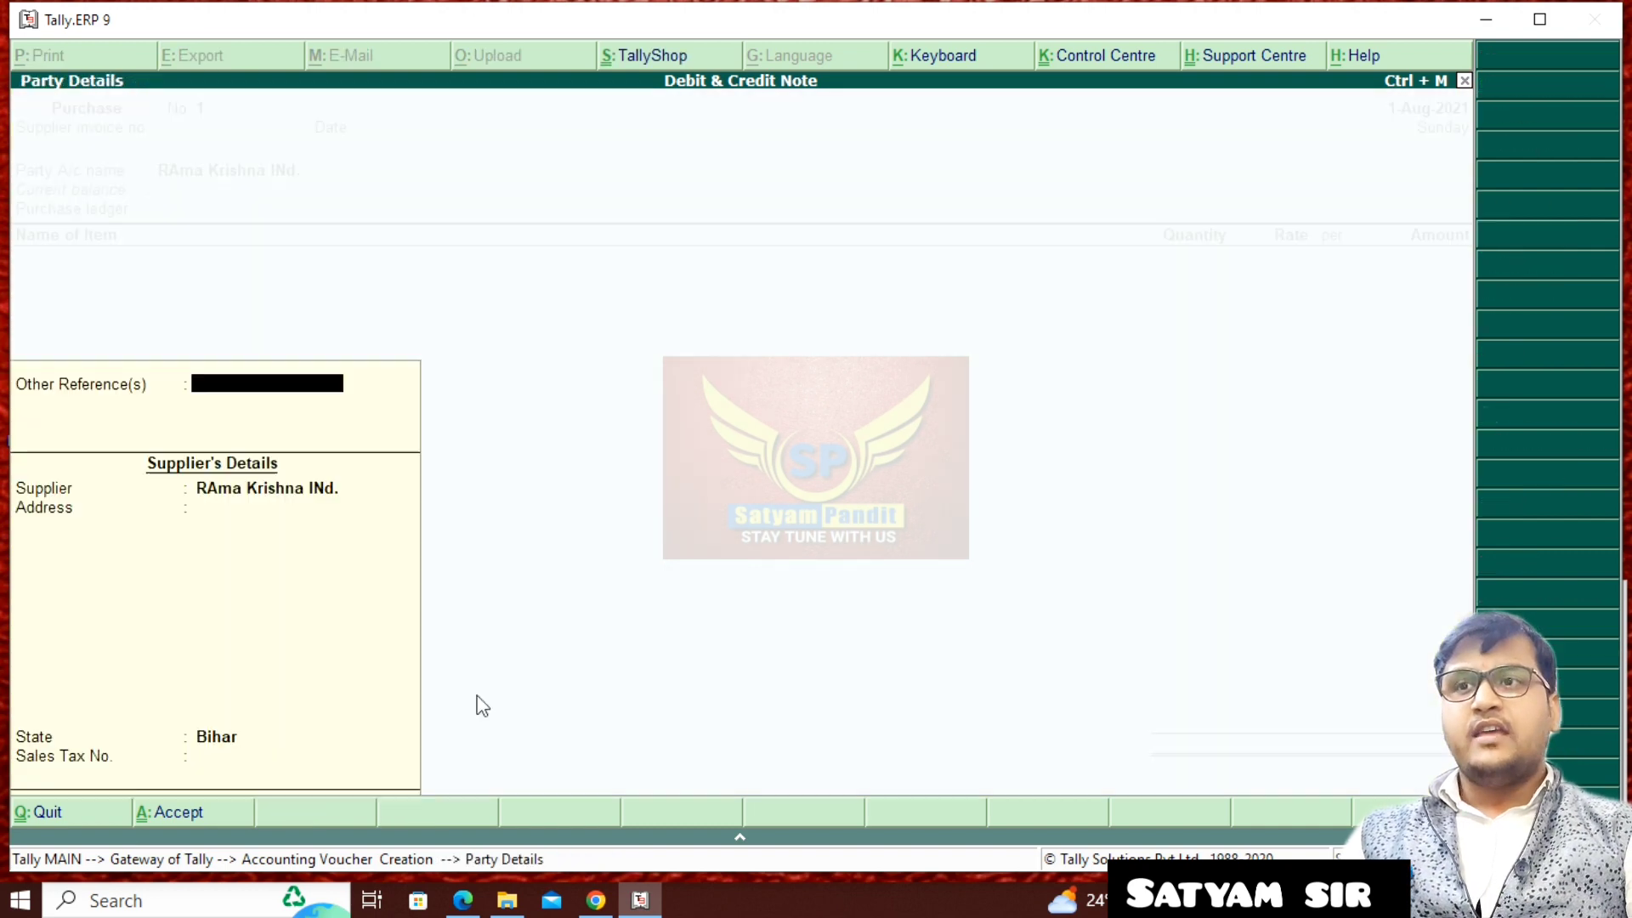
key(Return)
key(Return)
key(Return)
key(Return)
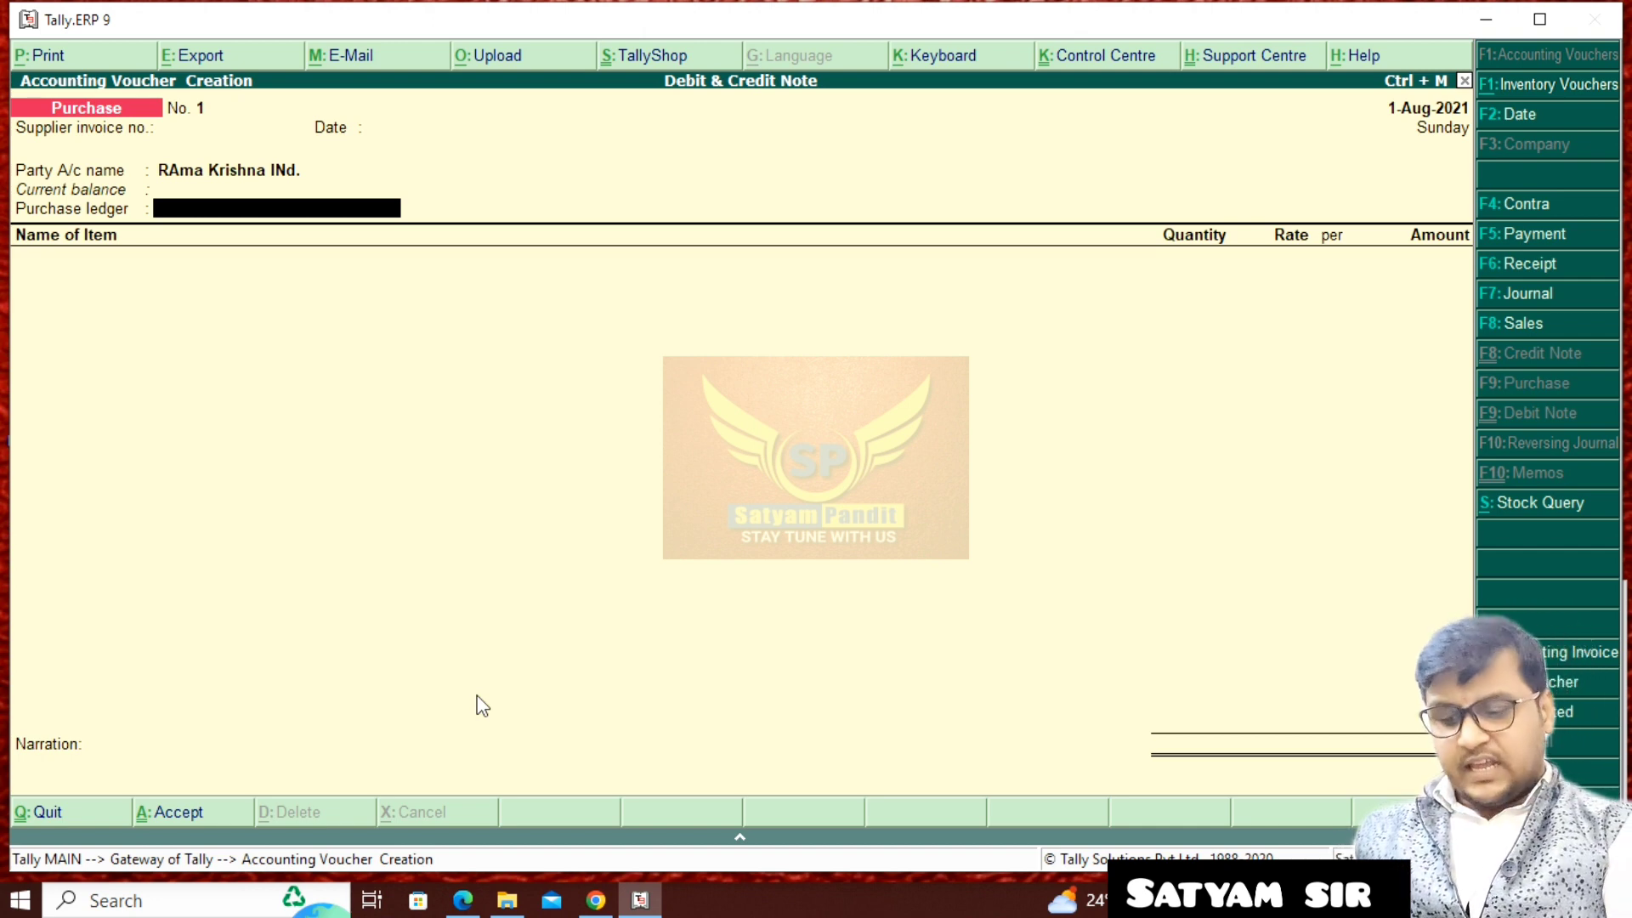
- Create a purchase ledger named Purchases A/c under the Purchase Accounts group
key(alt+c)
text(P)
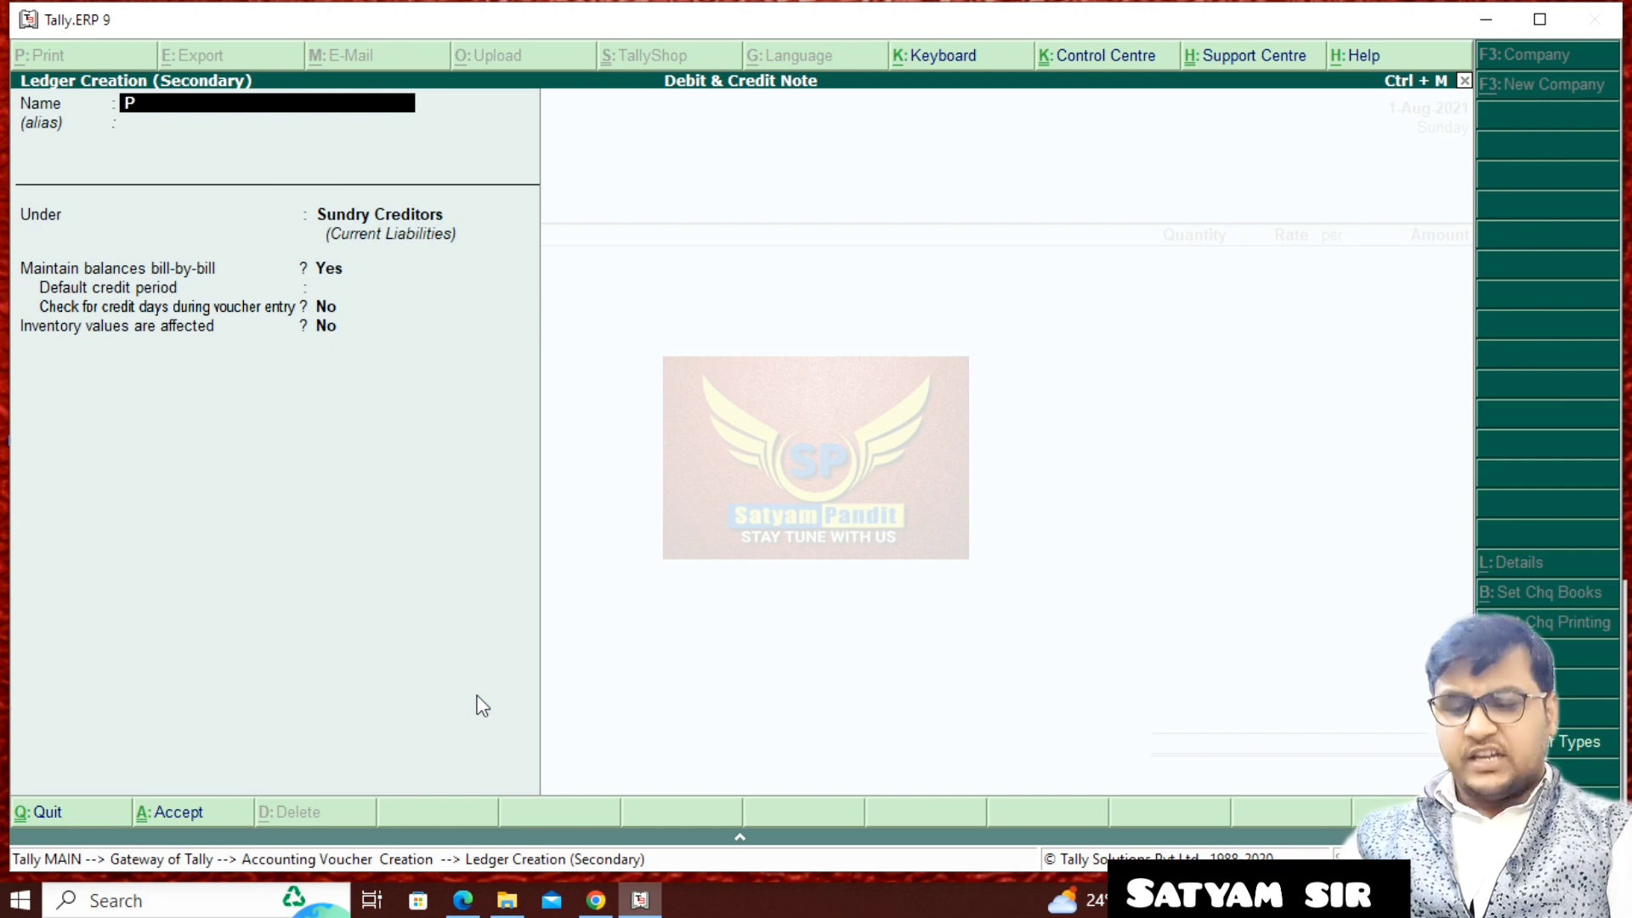
text(urchas)
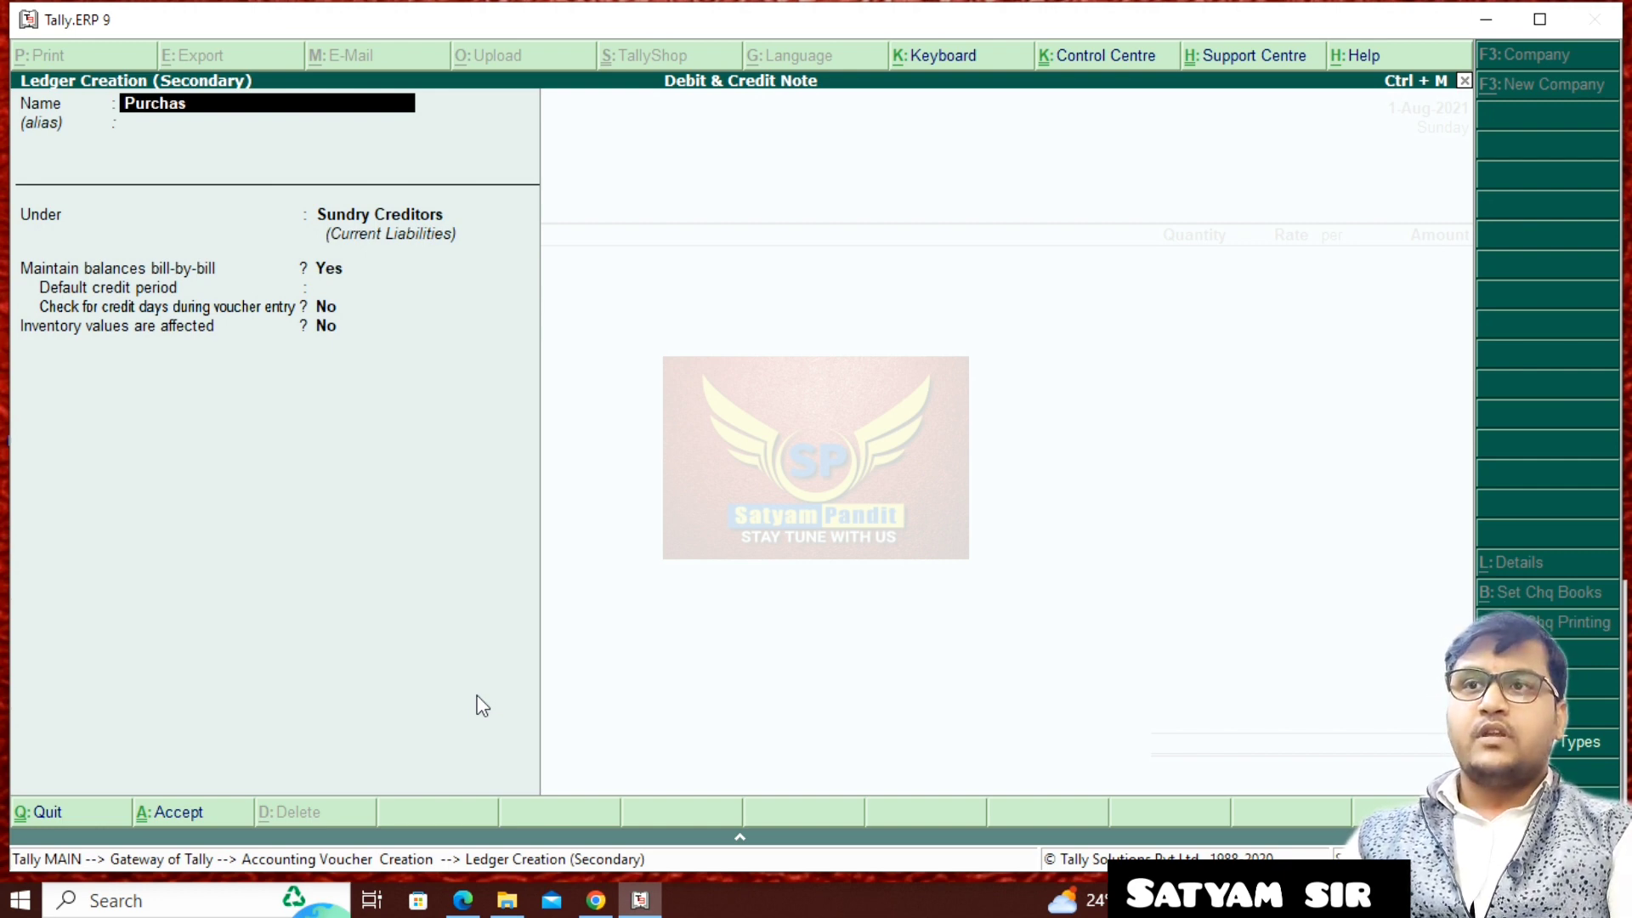
text(es a/c)
key(Return)
key(Return)
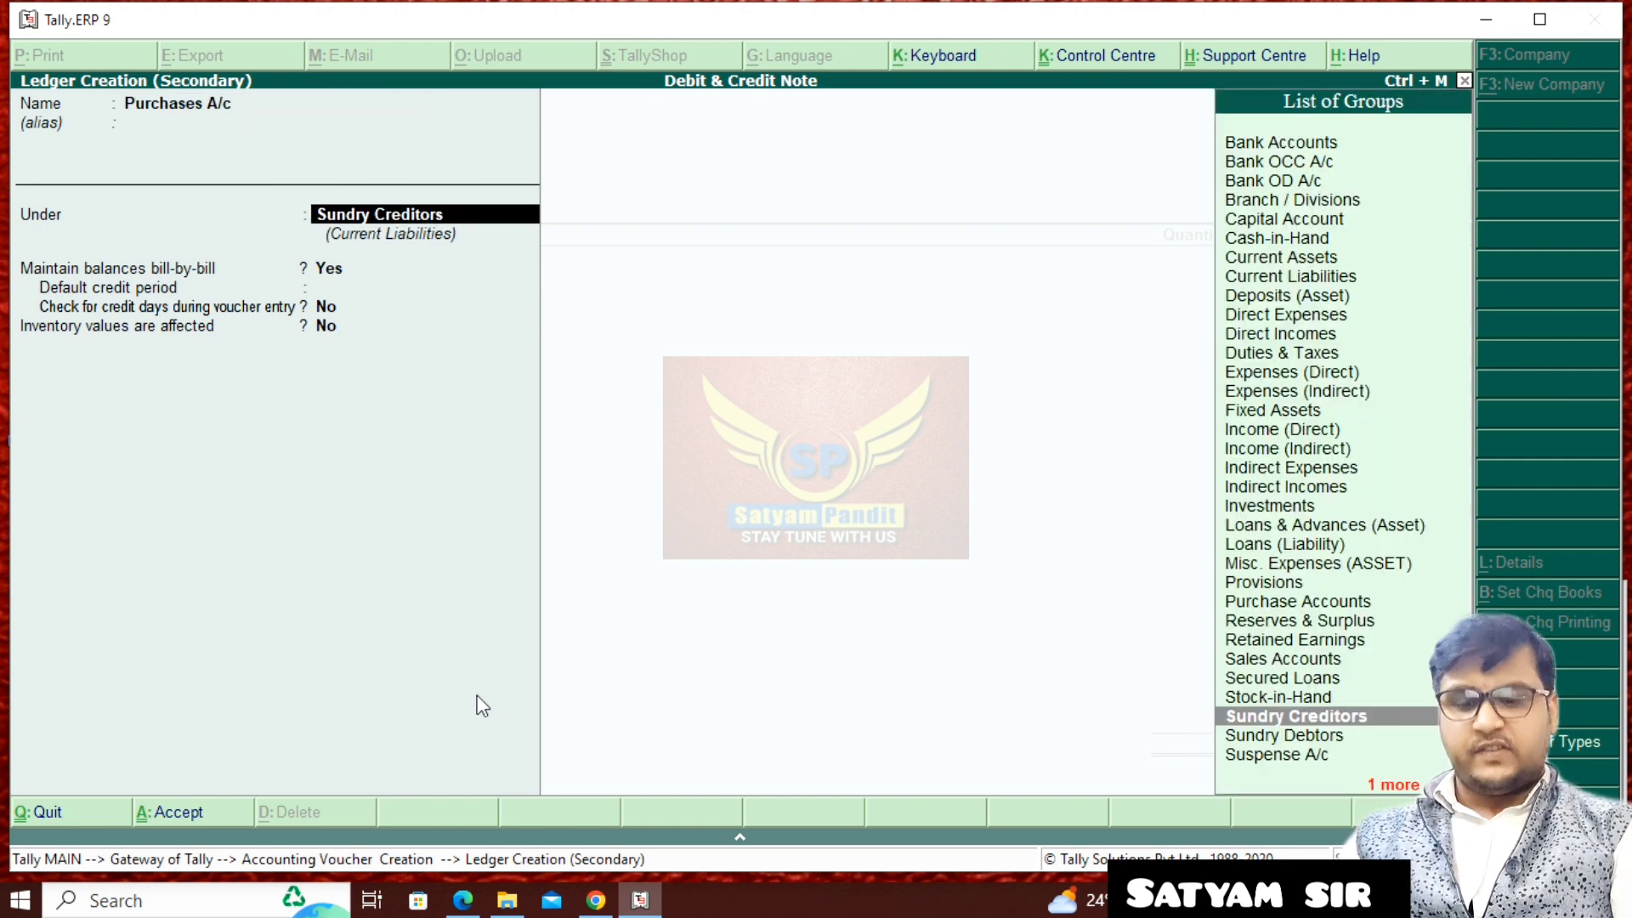
text(P)
key(Down)
key(Down)
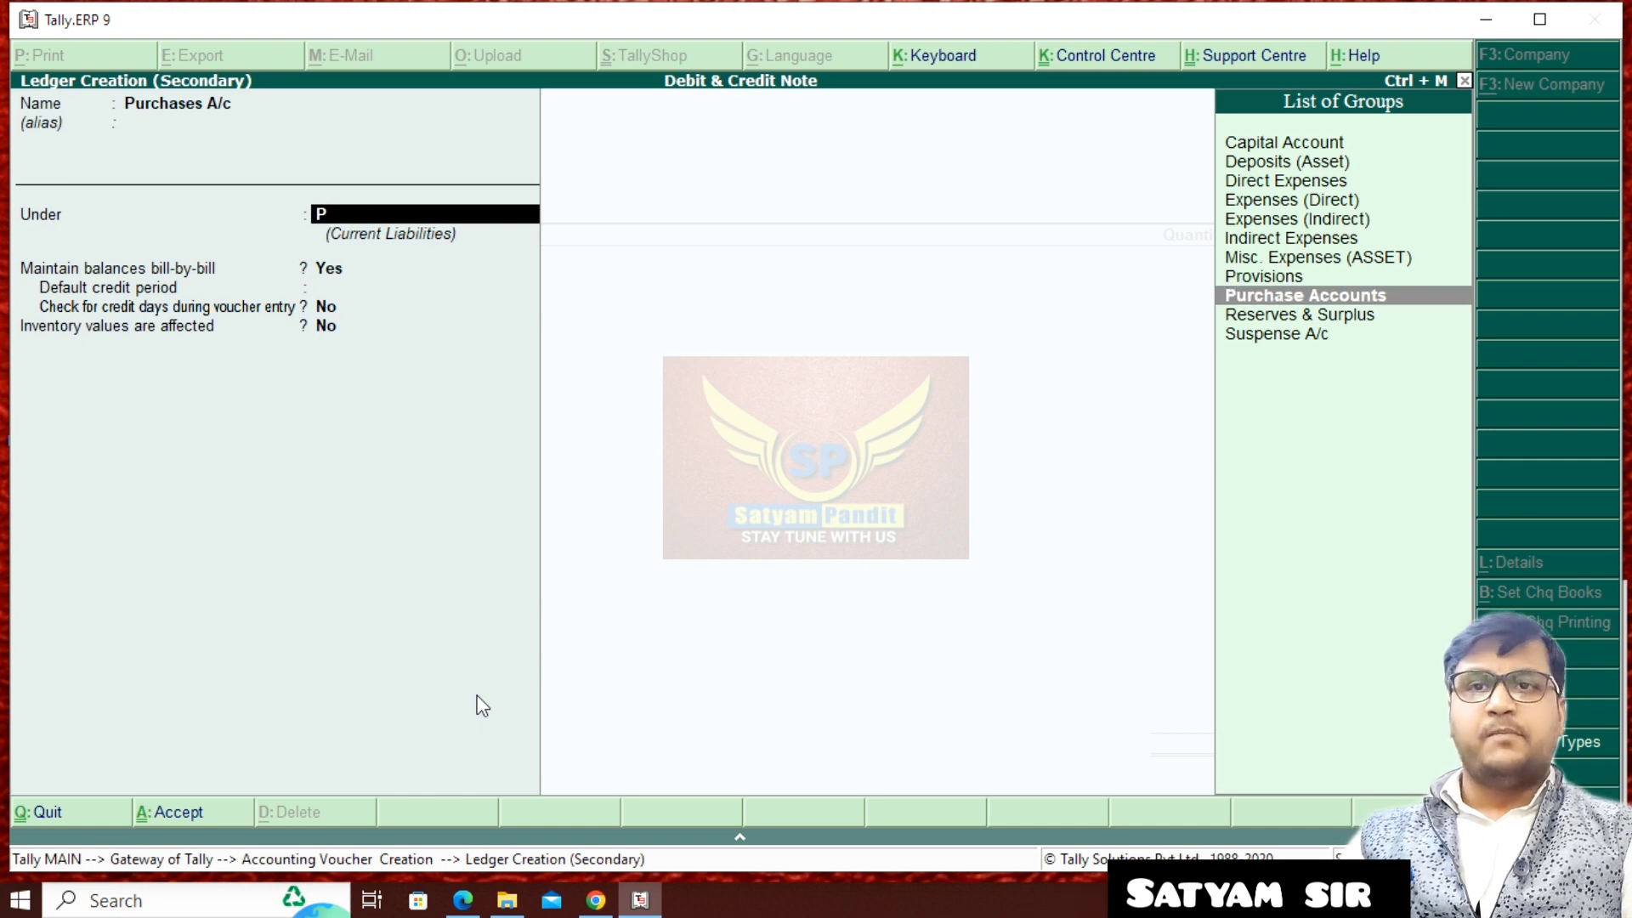
key(Return)
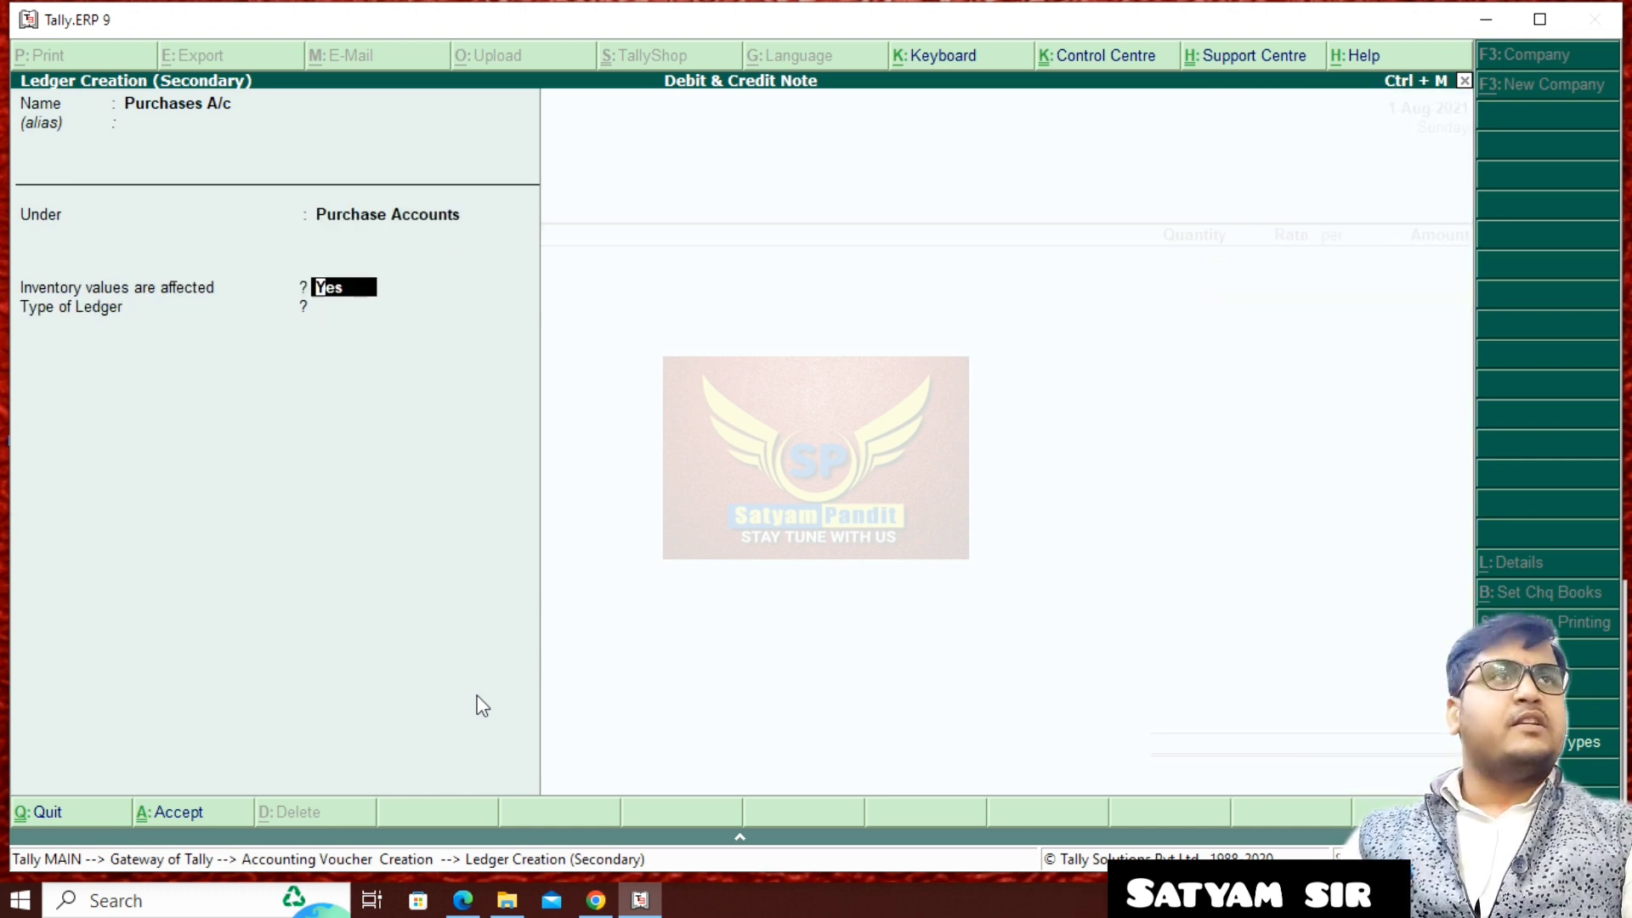
- Save the purchase ledger with inventory values affected set to Yes and ledger type Not Applicable, using it in the voucher
key(Return)
key(Return)
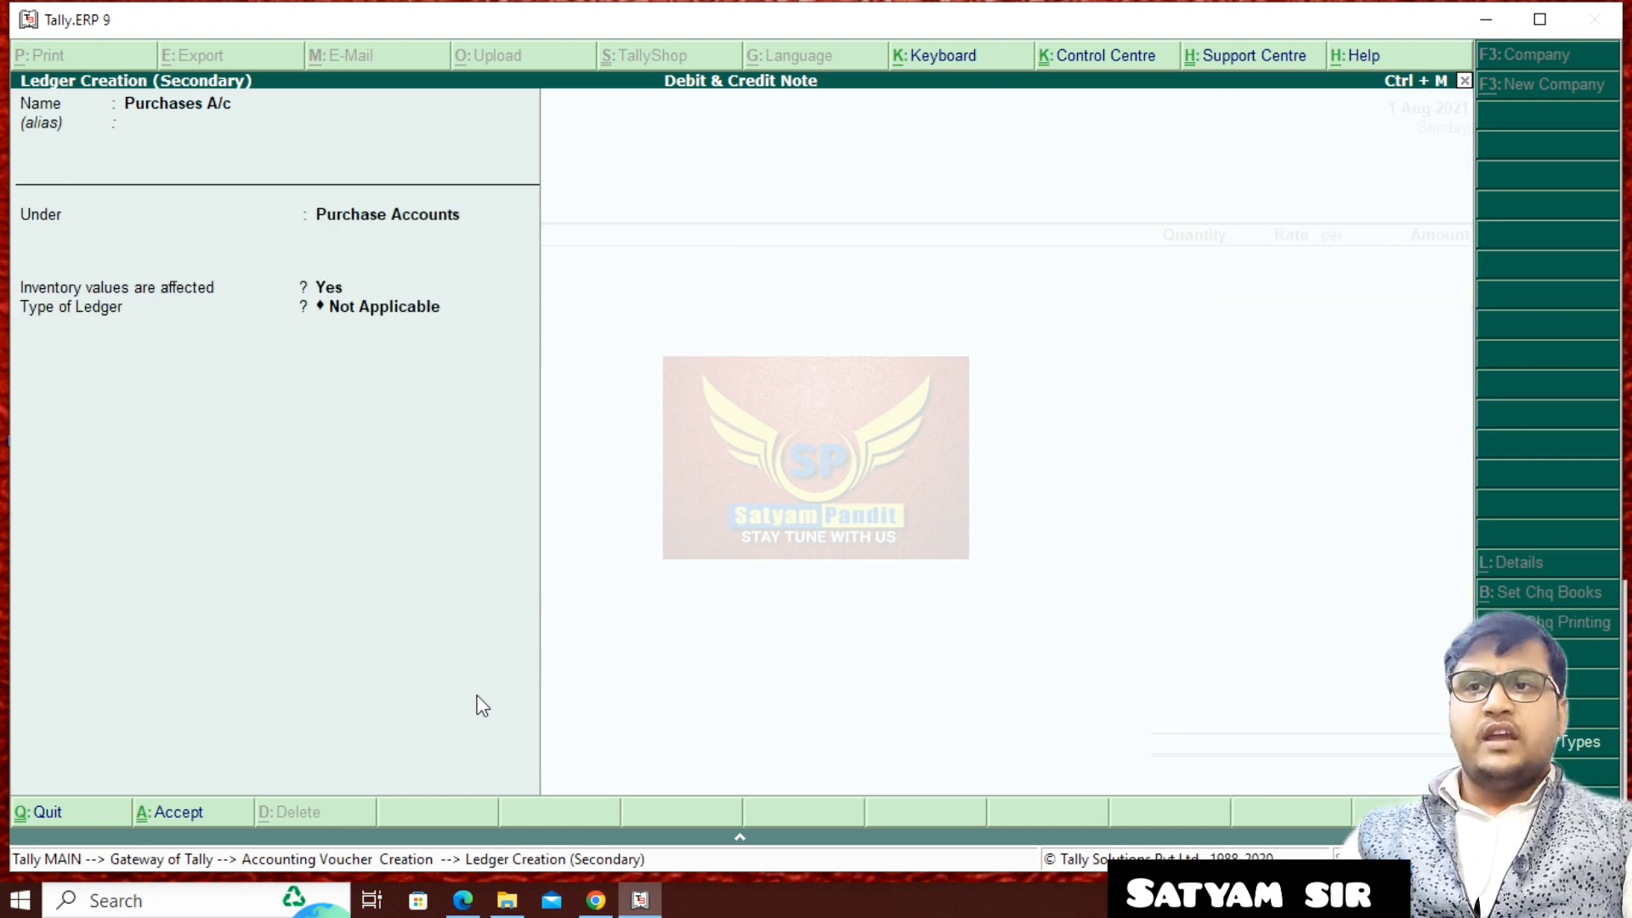
key(Return)
key(Return)
key(Return)
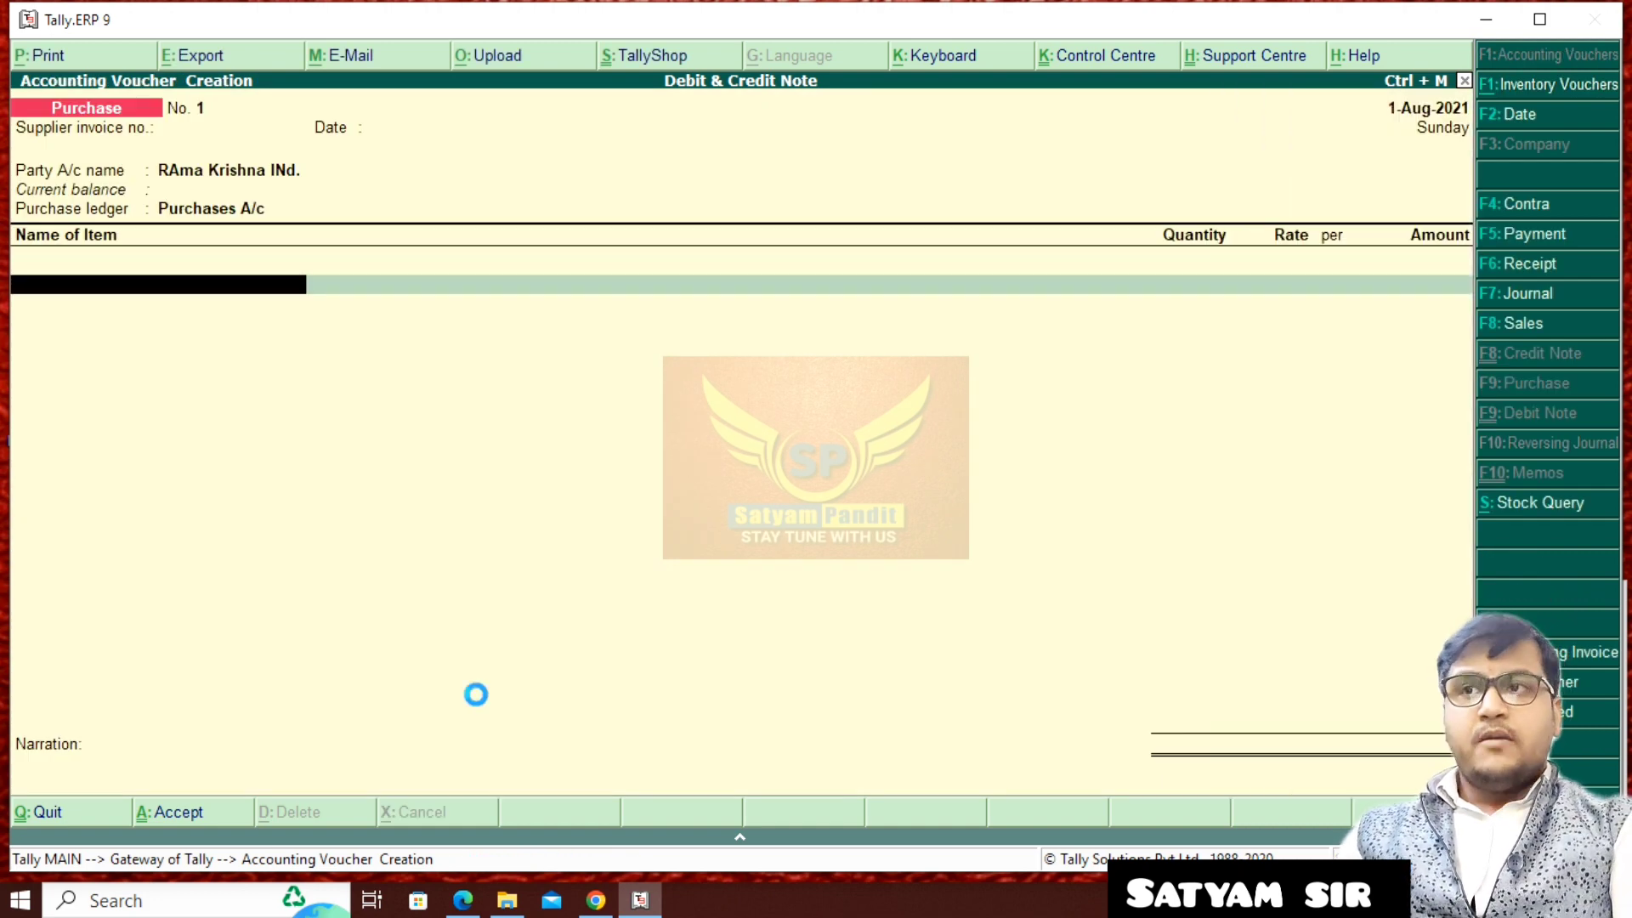
- Start a new stock item named Redmi Note 8 Pro from the voucher's first item line, without an alias
text(R)
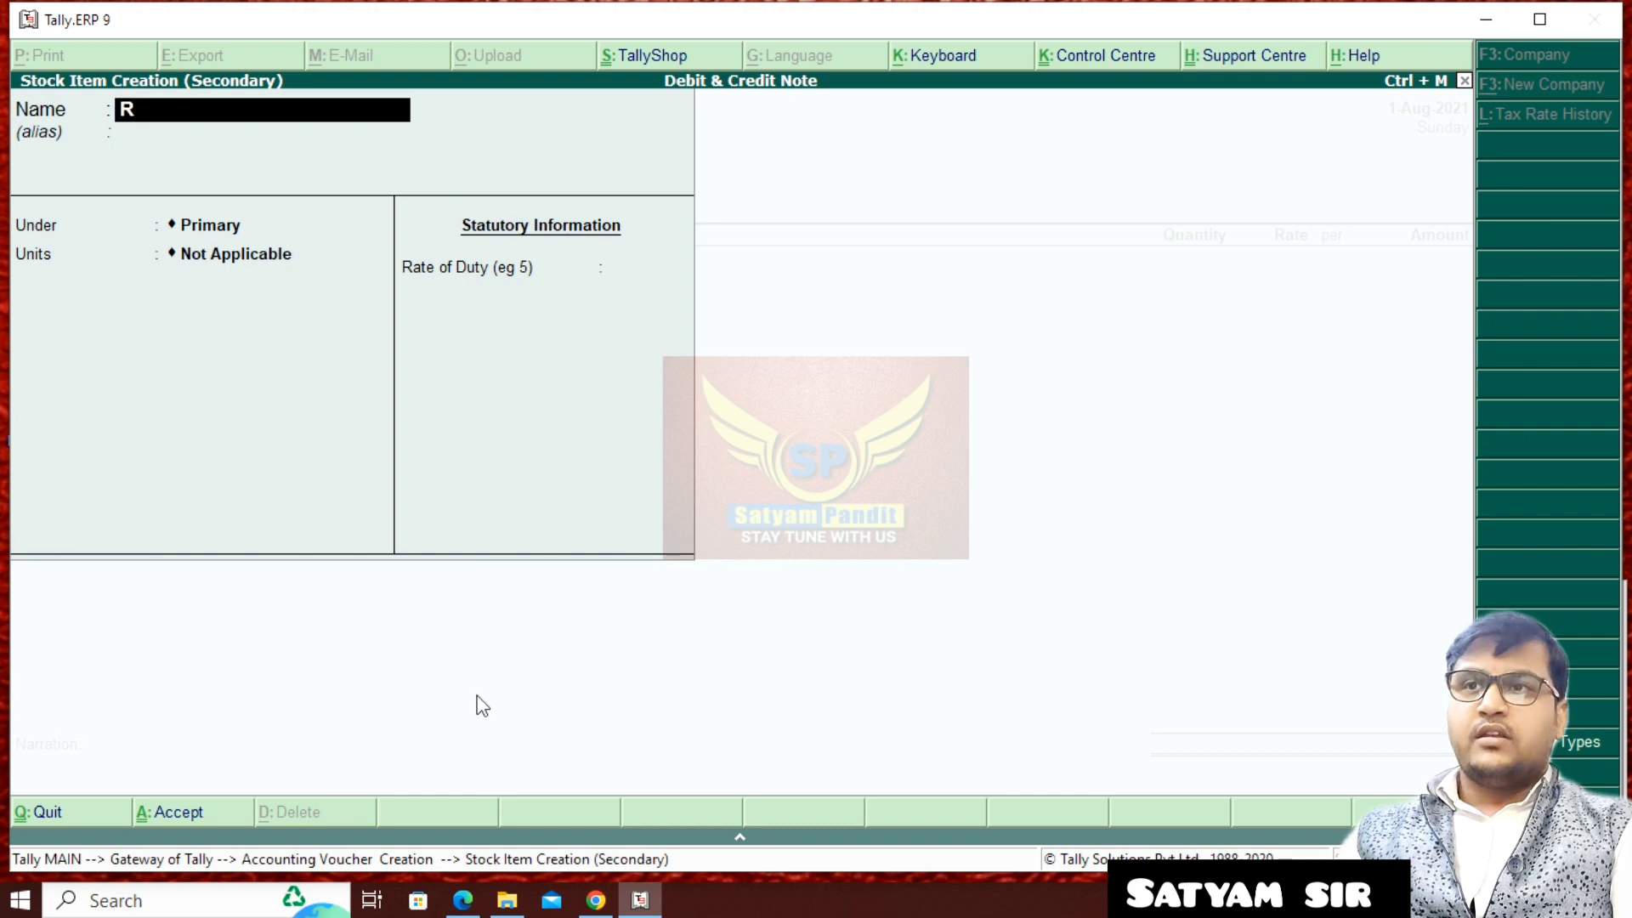
text(edmi Note)
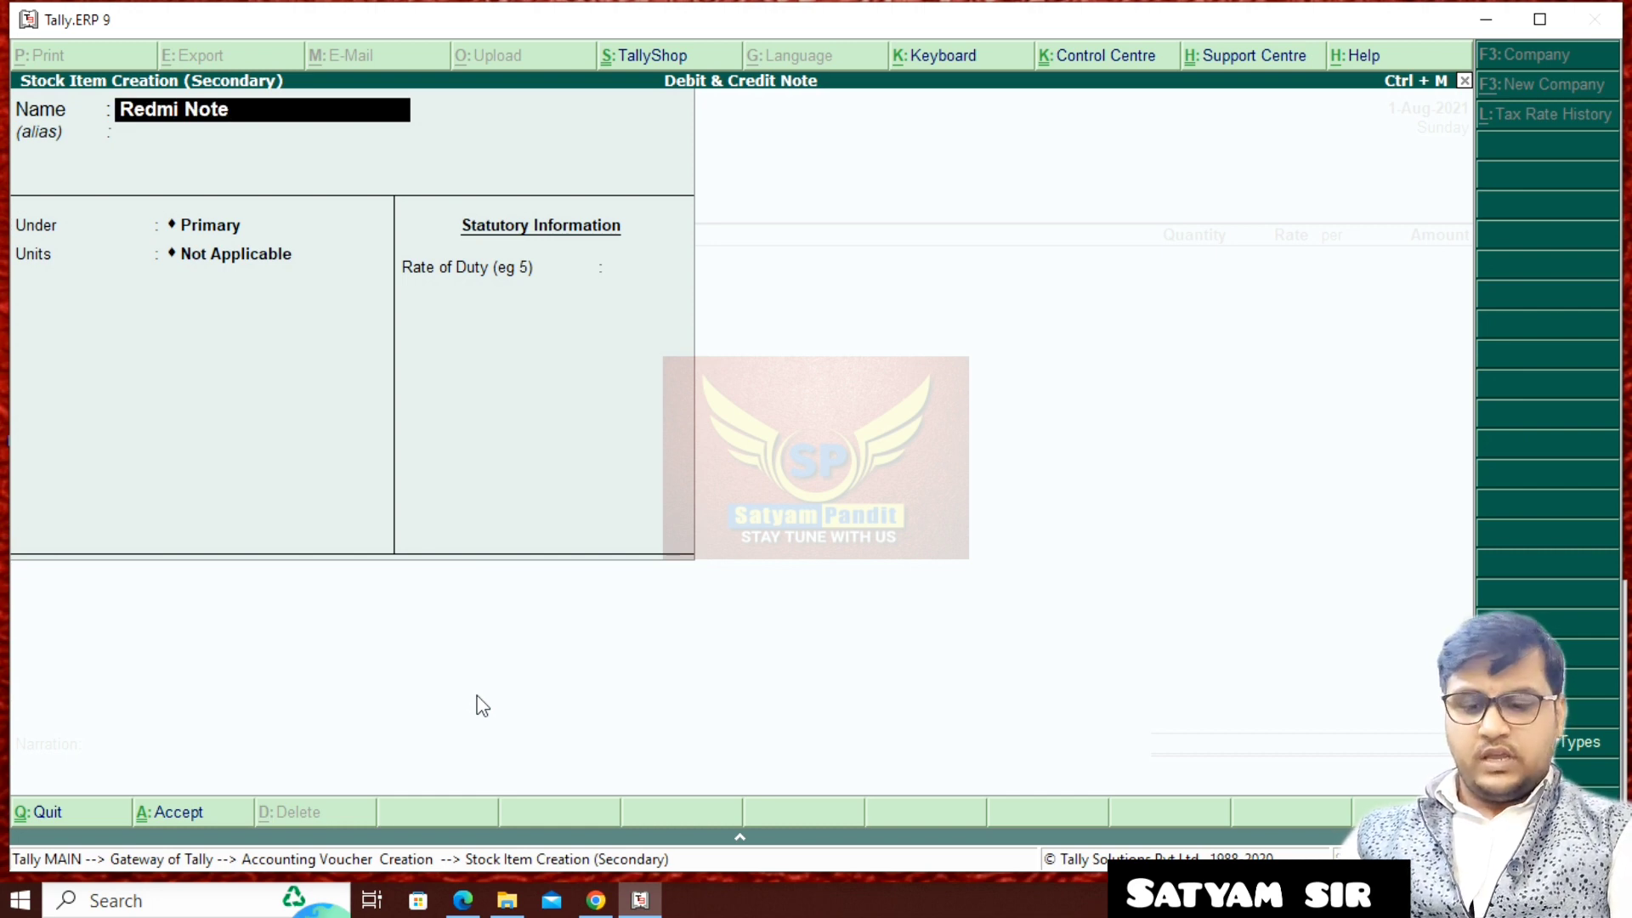
text( 8 Pro)
key(Return)
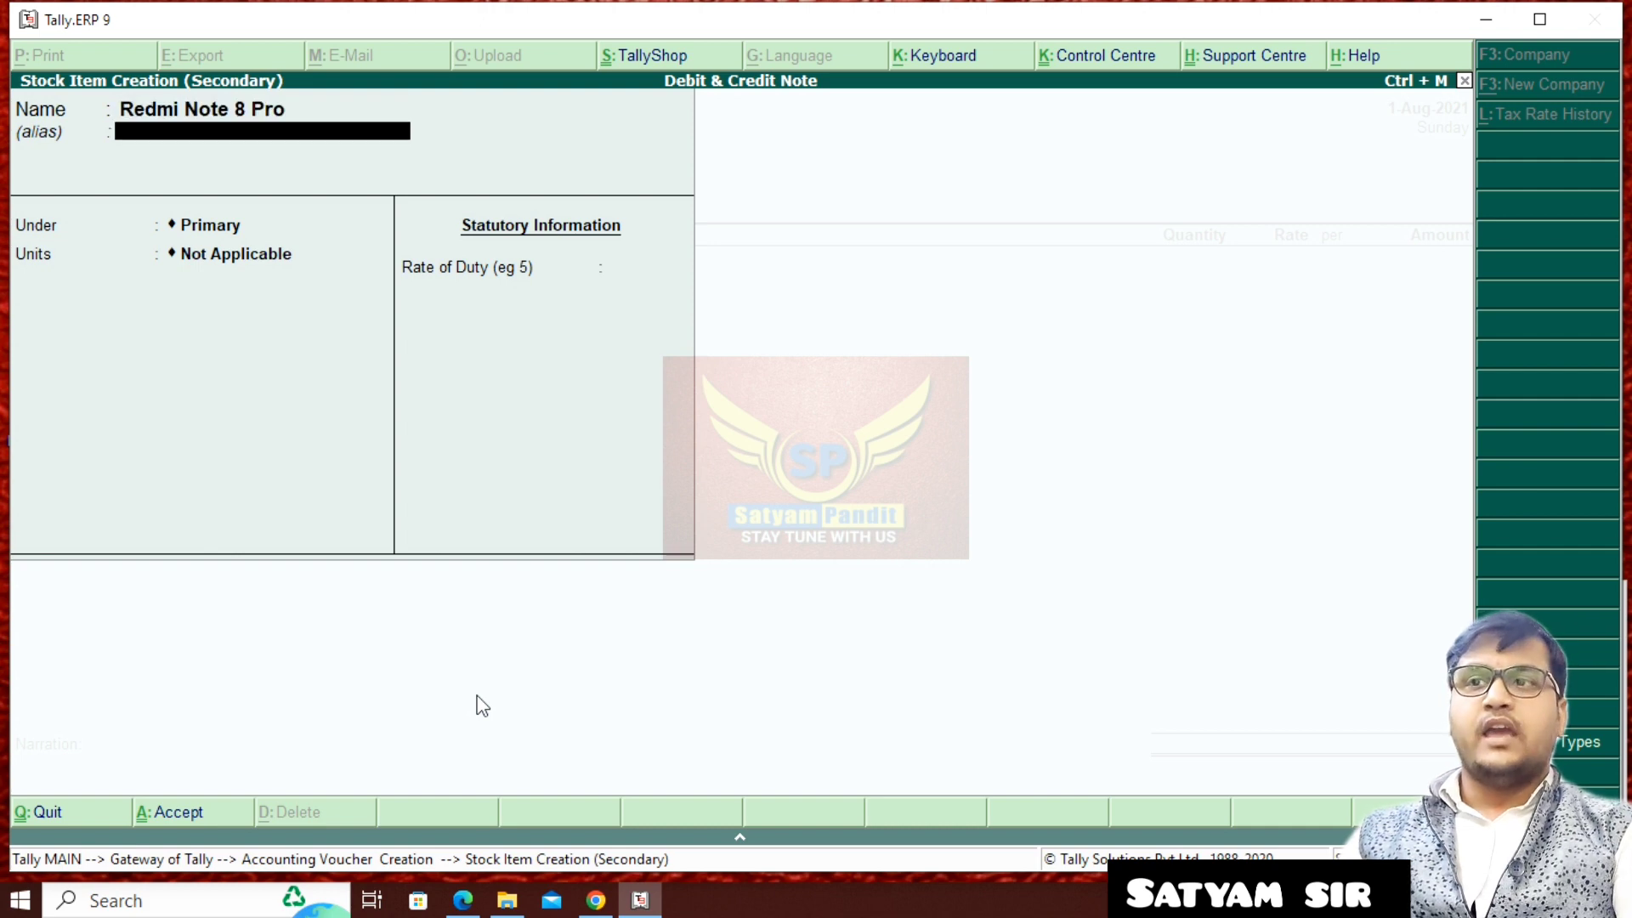
key(Return)
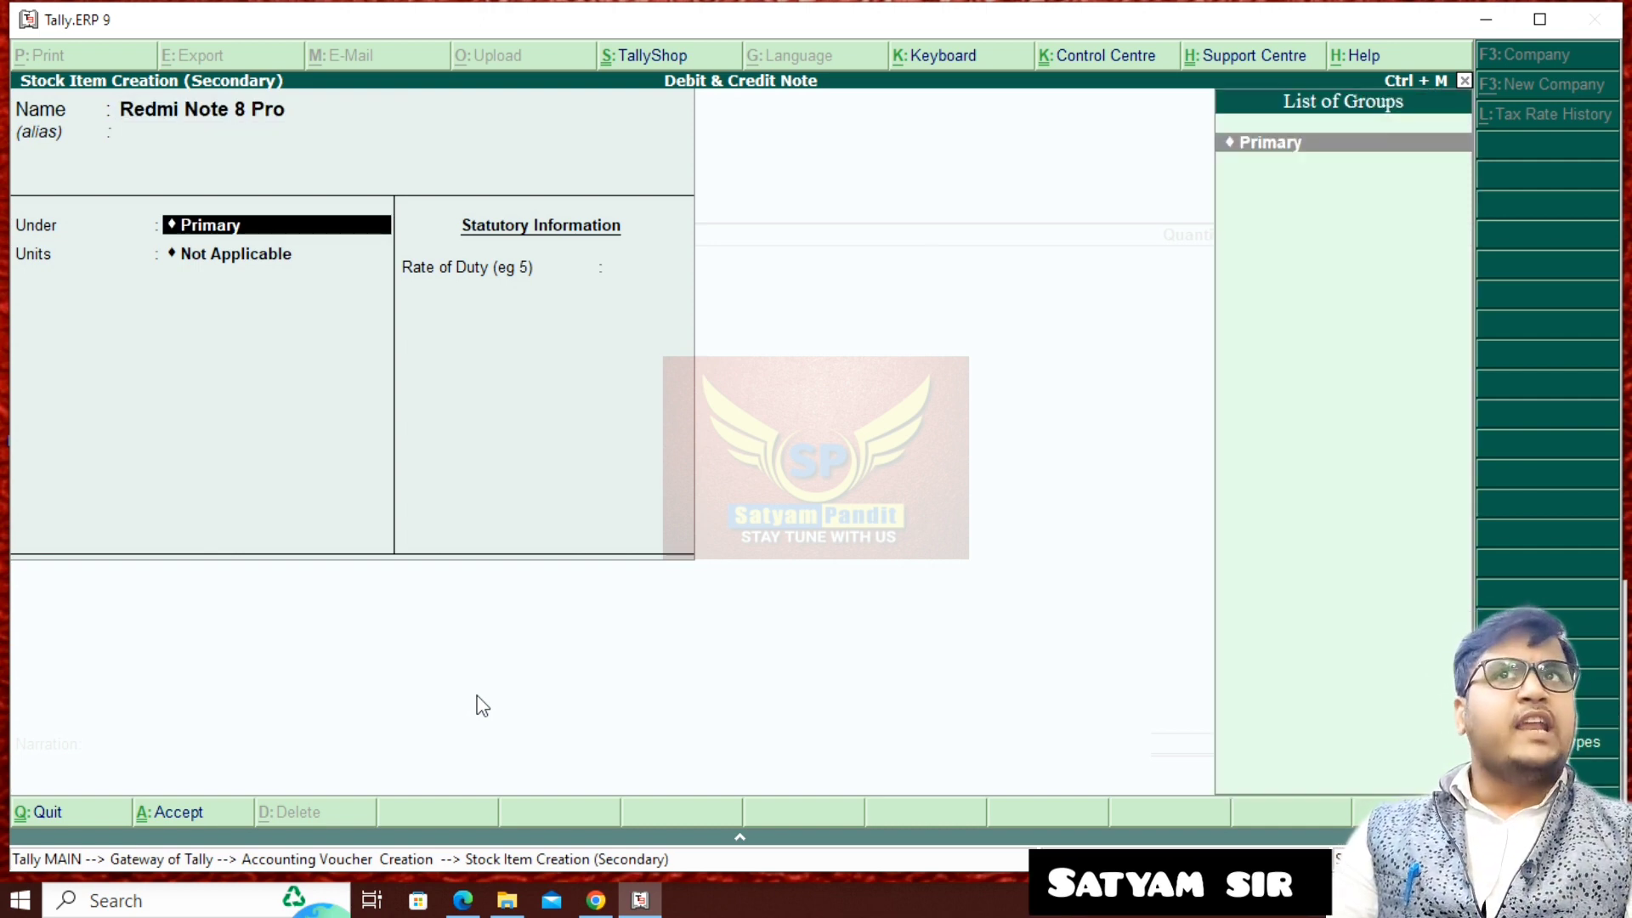
- Create a stock group named Mobile under Primary for the new item, with quantities of items not added
key(alt+c)
text(Mobile)
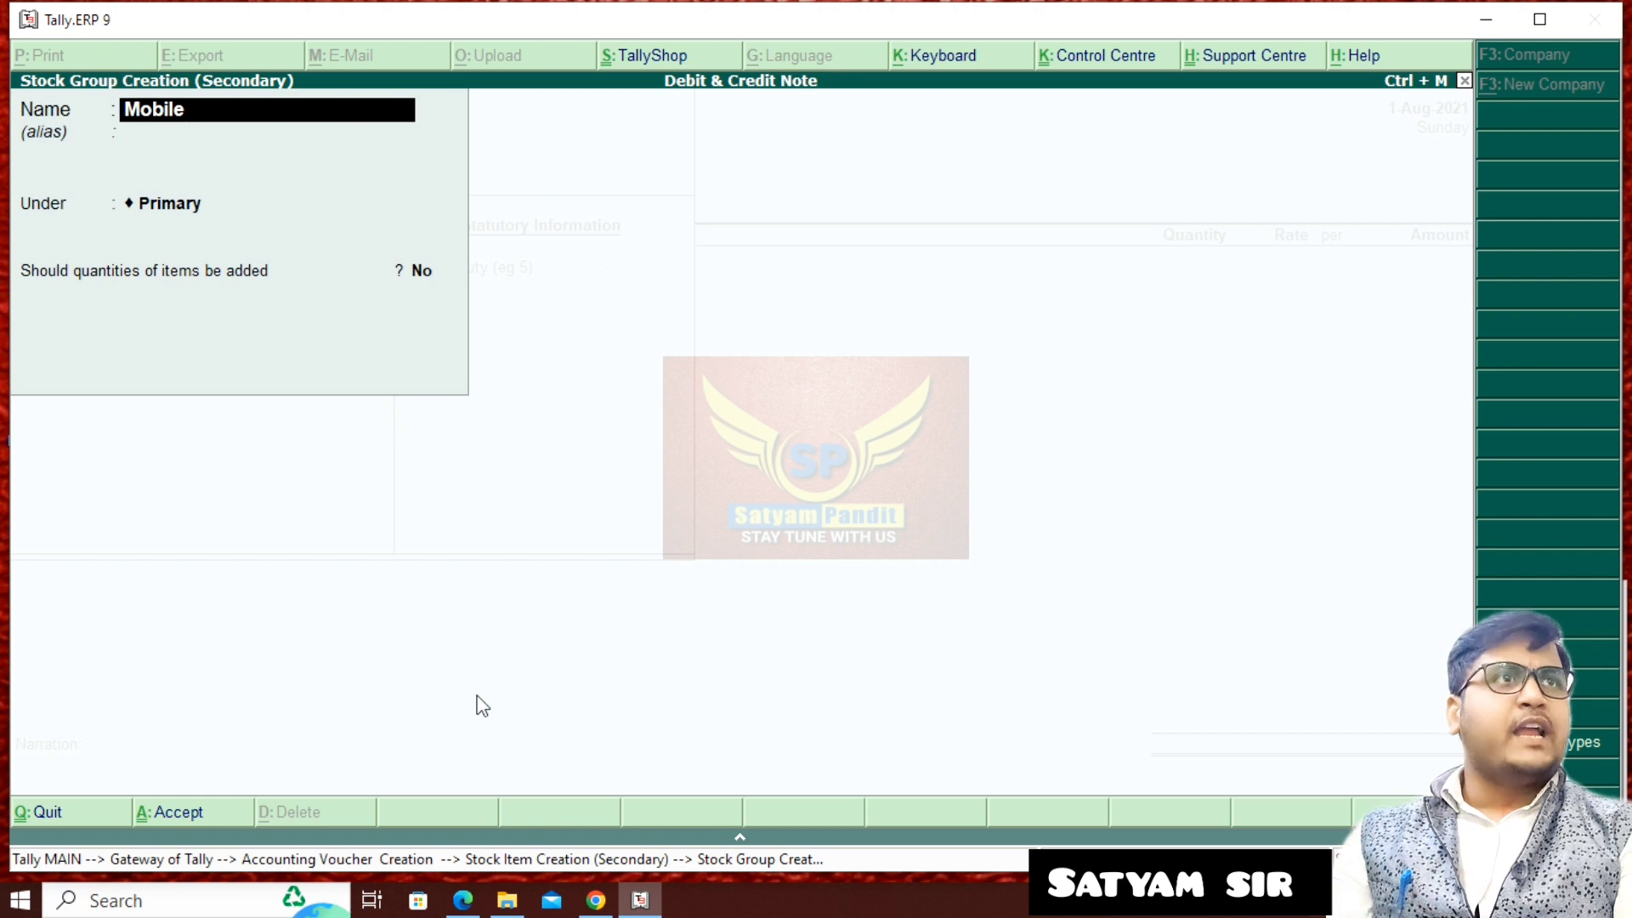
key(Return)
key(Return)
key(Return)
key(Return)
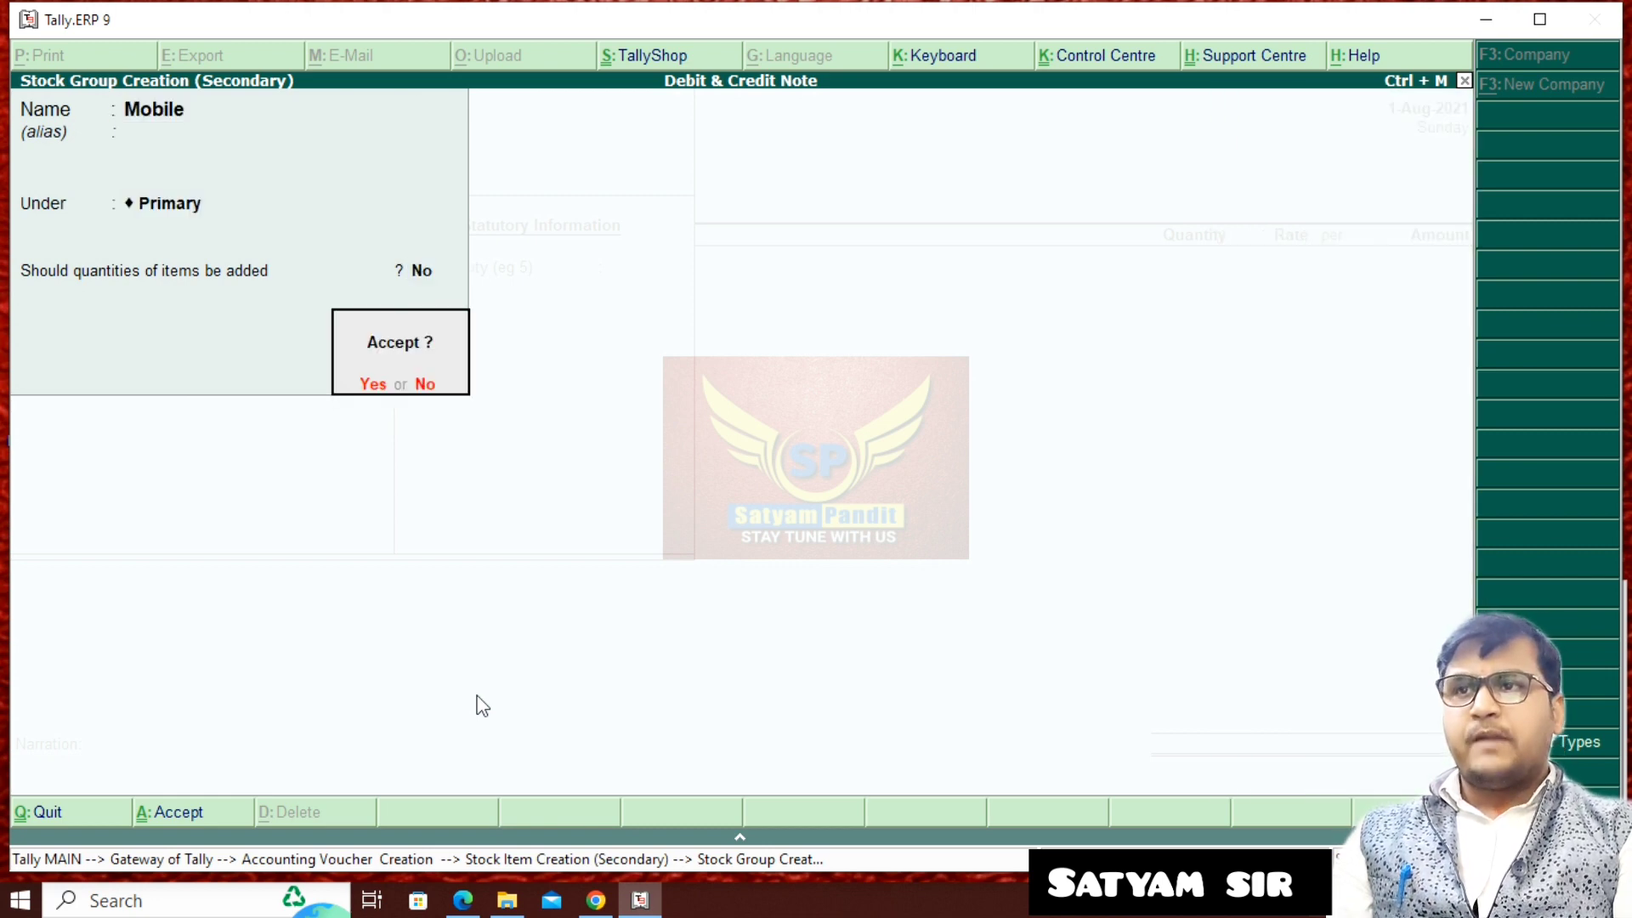
key(Return)
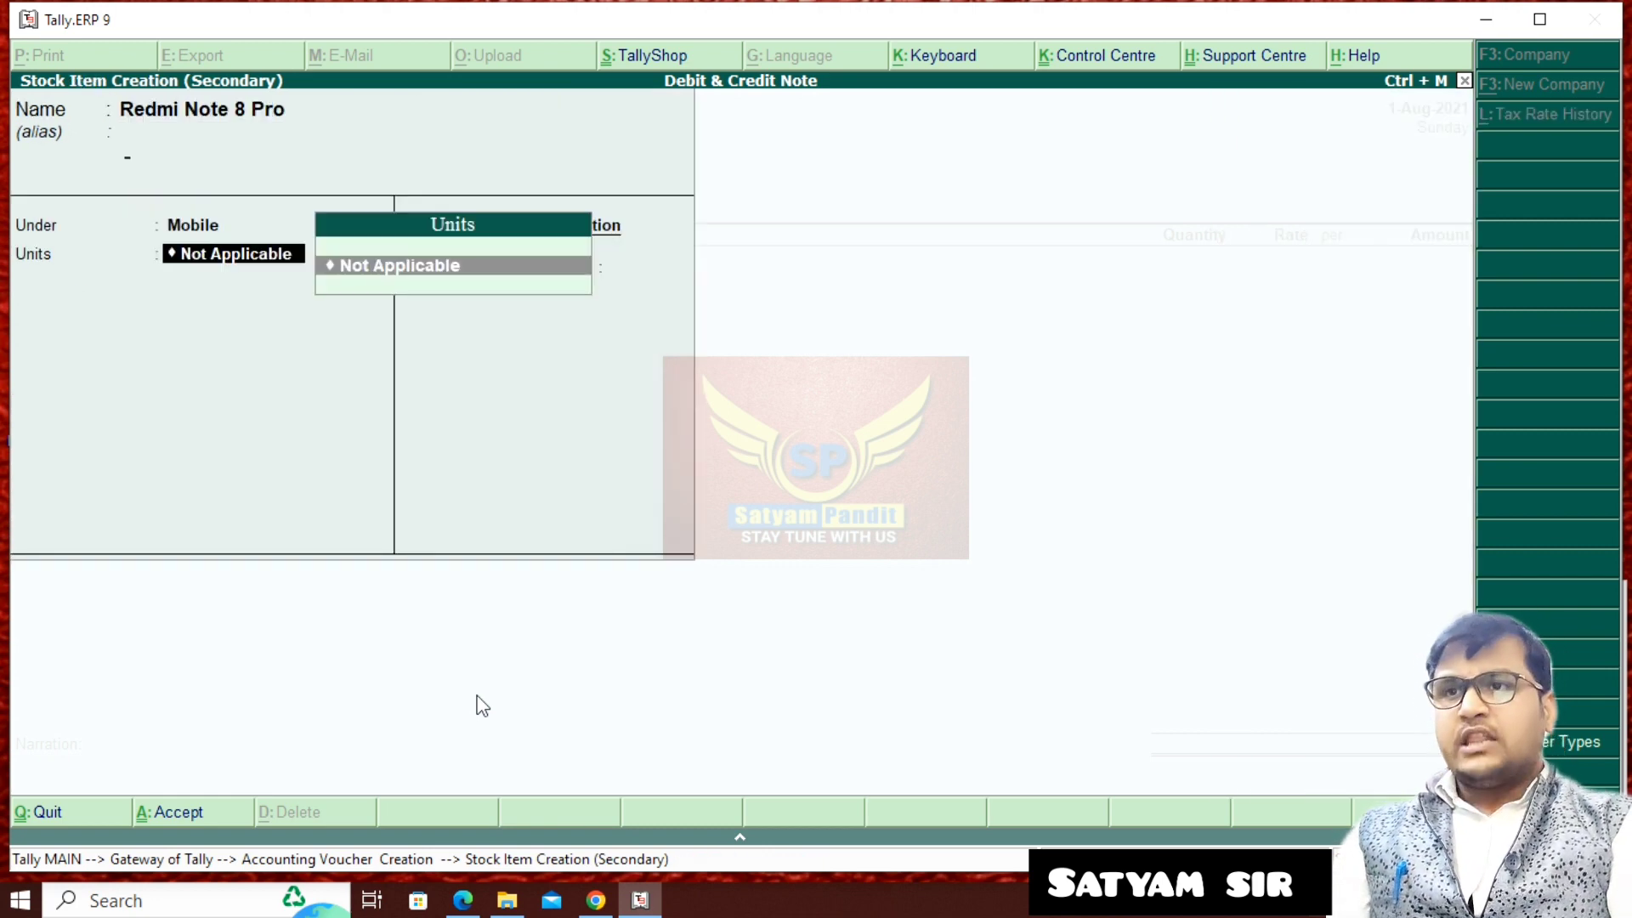
- Create a simple unit pcs with formal name Pices and 0 decimal places, and save the Redmi Note 8 Pro item with it
key(alt+c)
text(pcs)
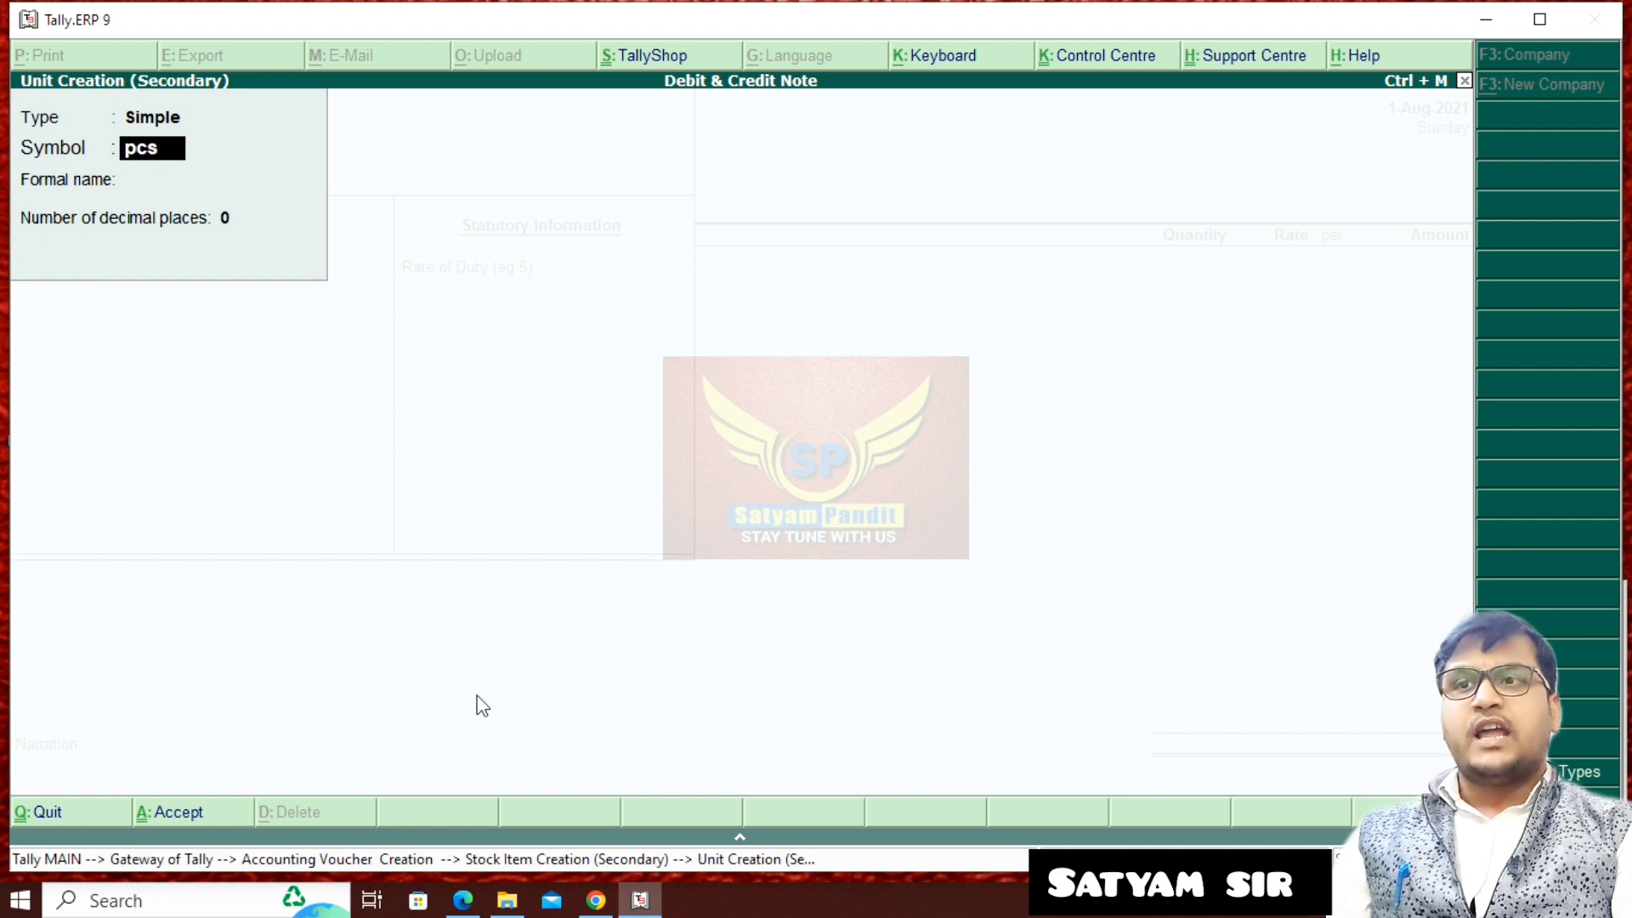
key(Return)
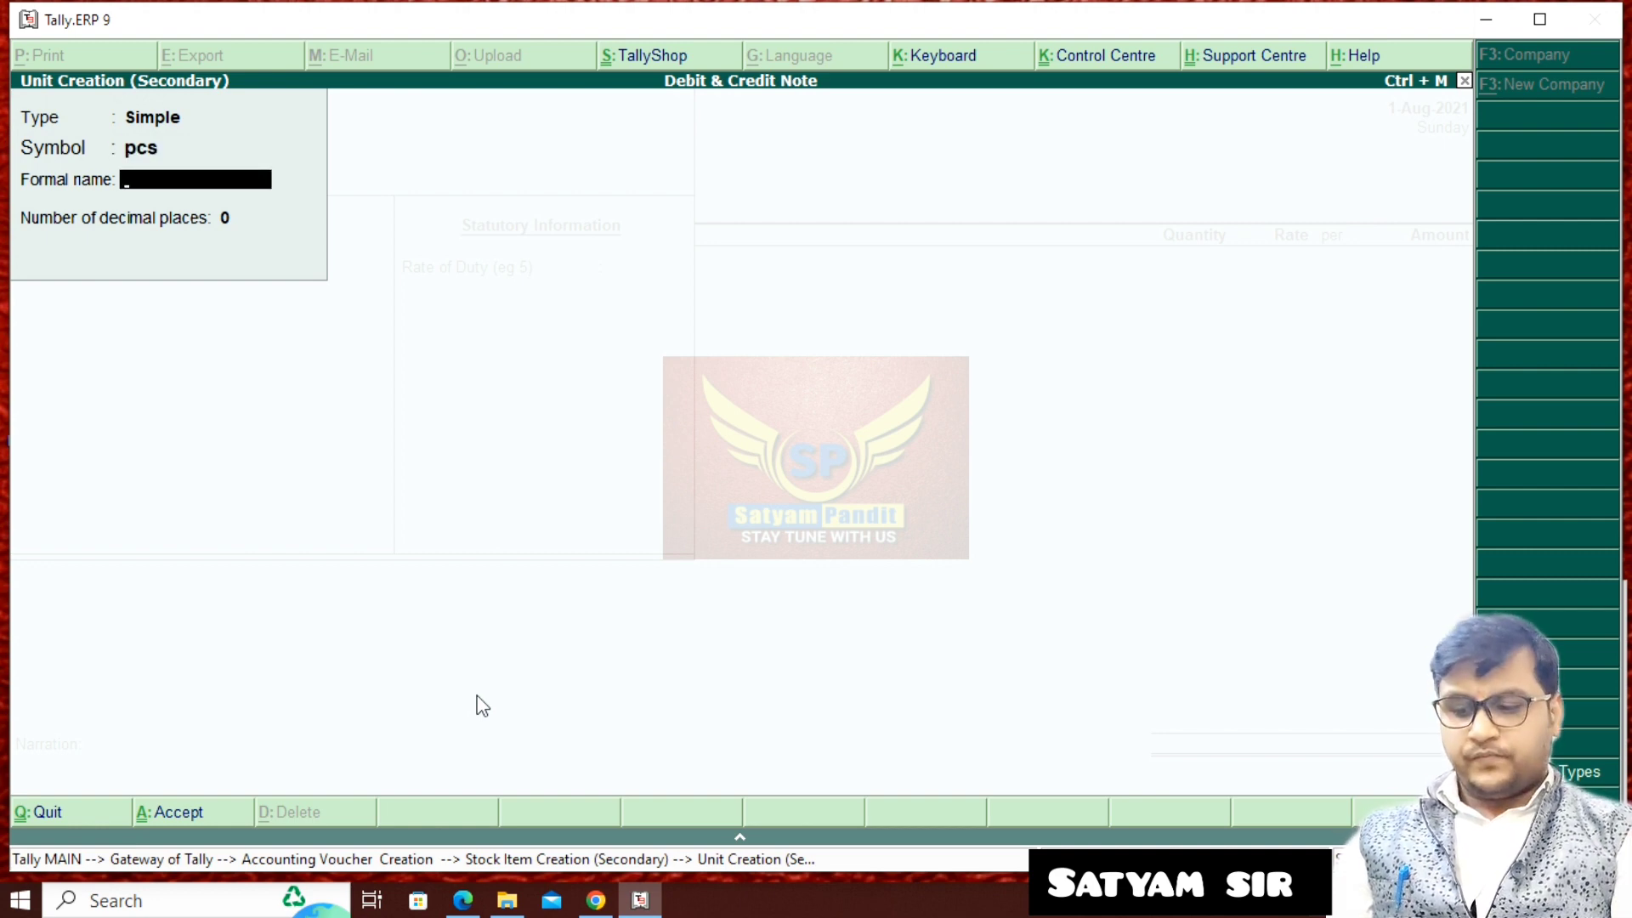
text(Pices)
key(Return)
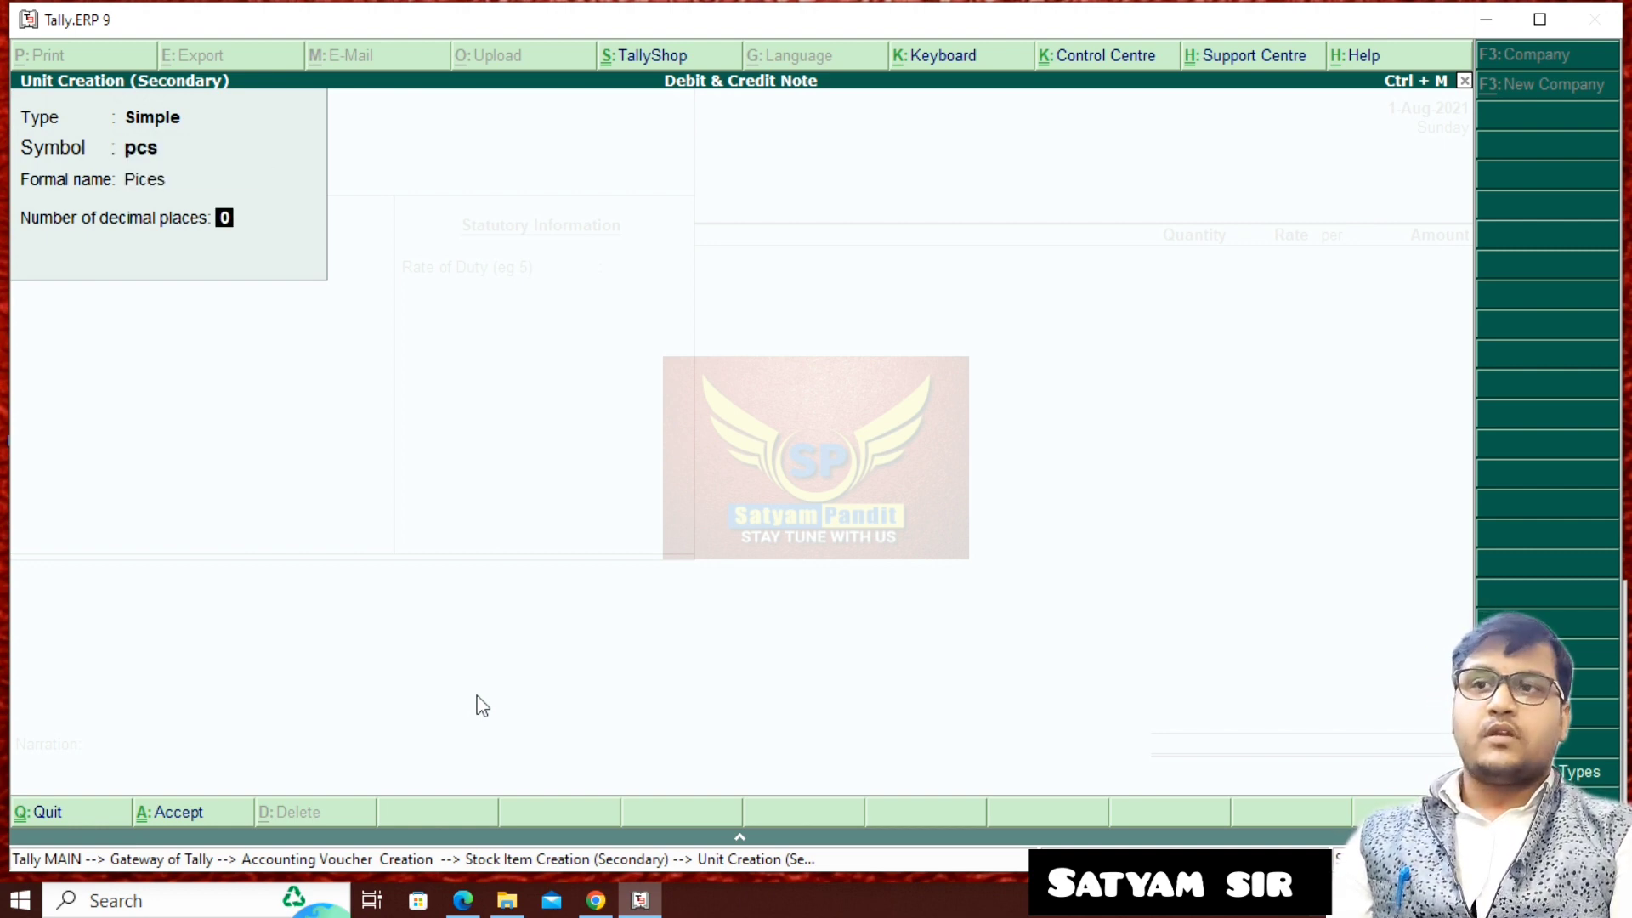
key(Return)
key(Return)
key(Return)
key(Return)
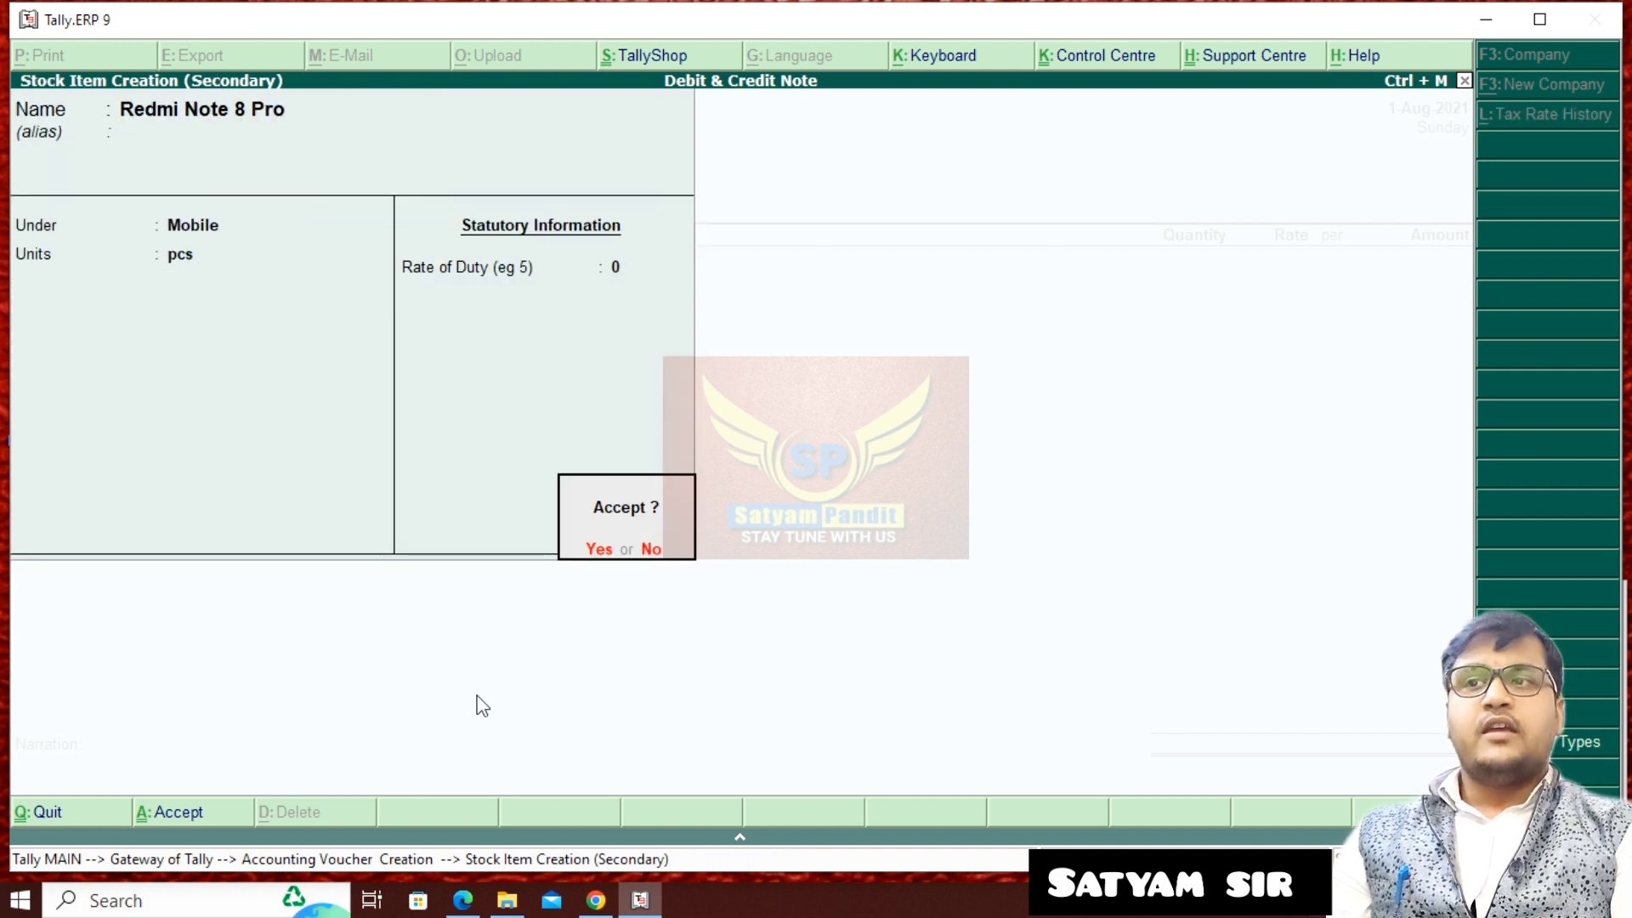
key(Return)
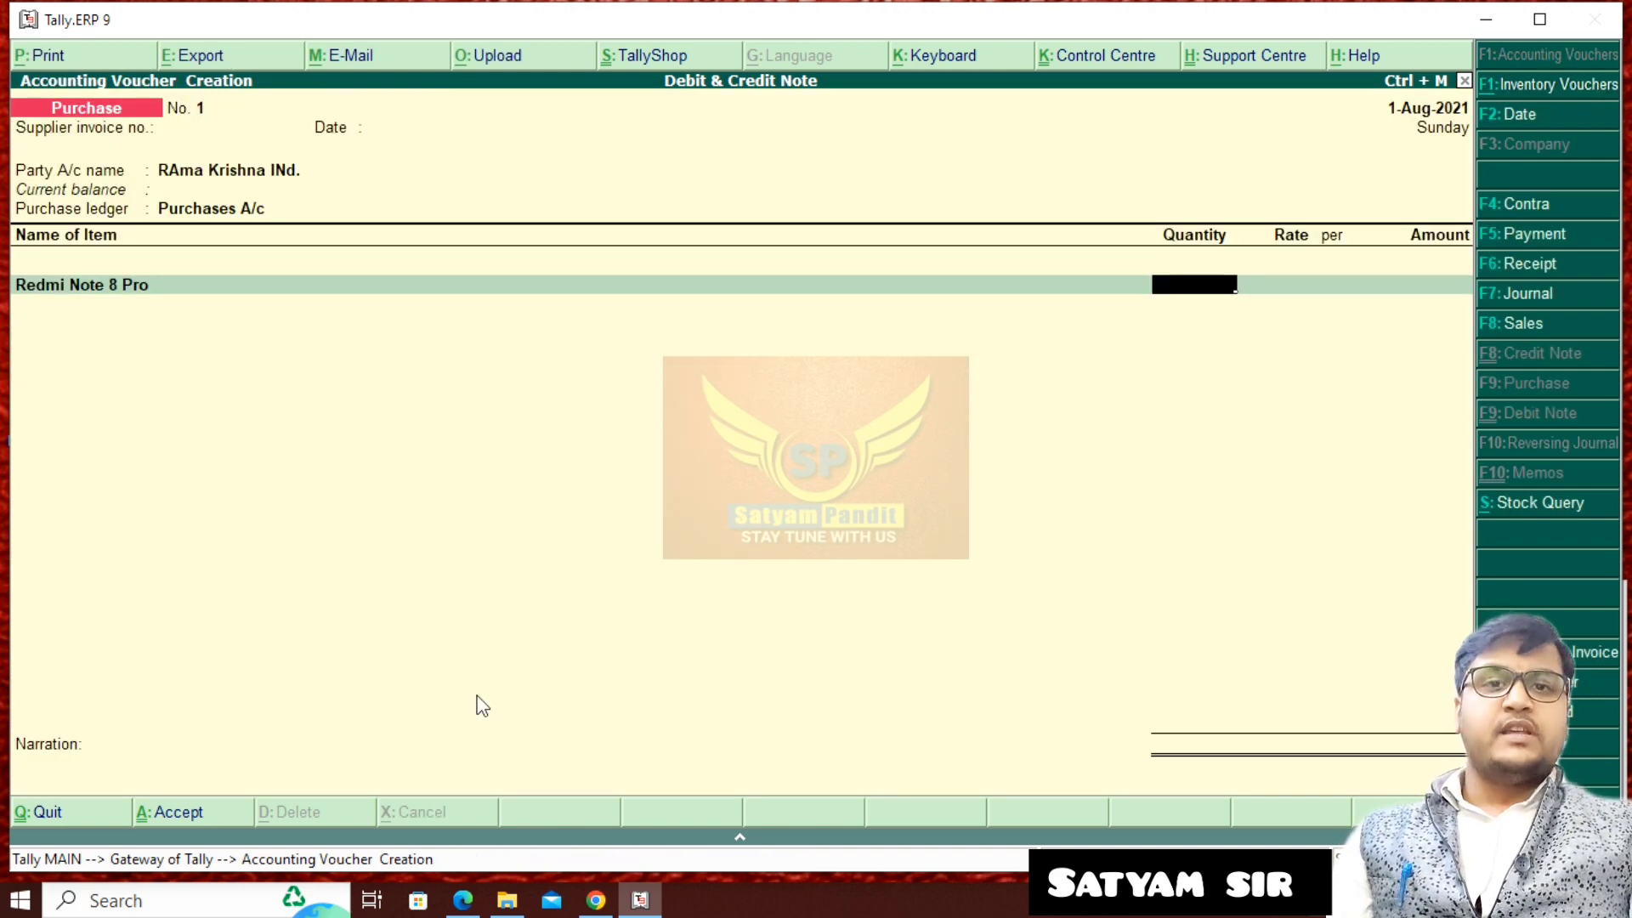
- Enter 20 pcs of Redmi Note 8 Pro at a rate of 20,000 per piece in the purchase voucher
text(20)
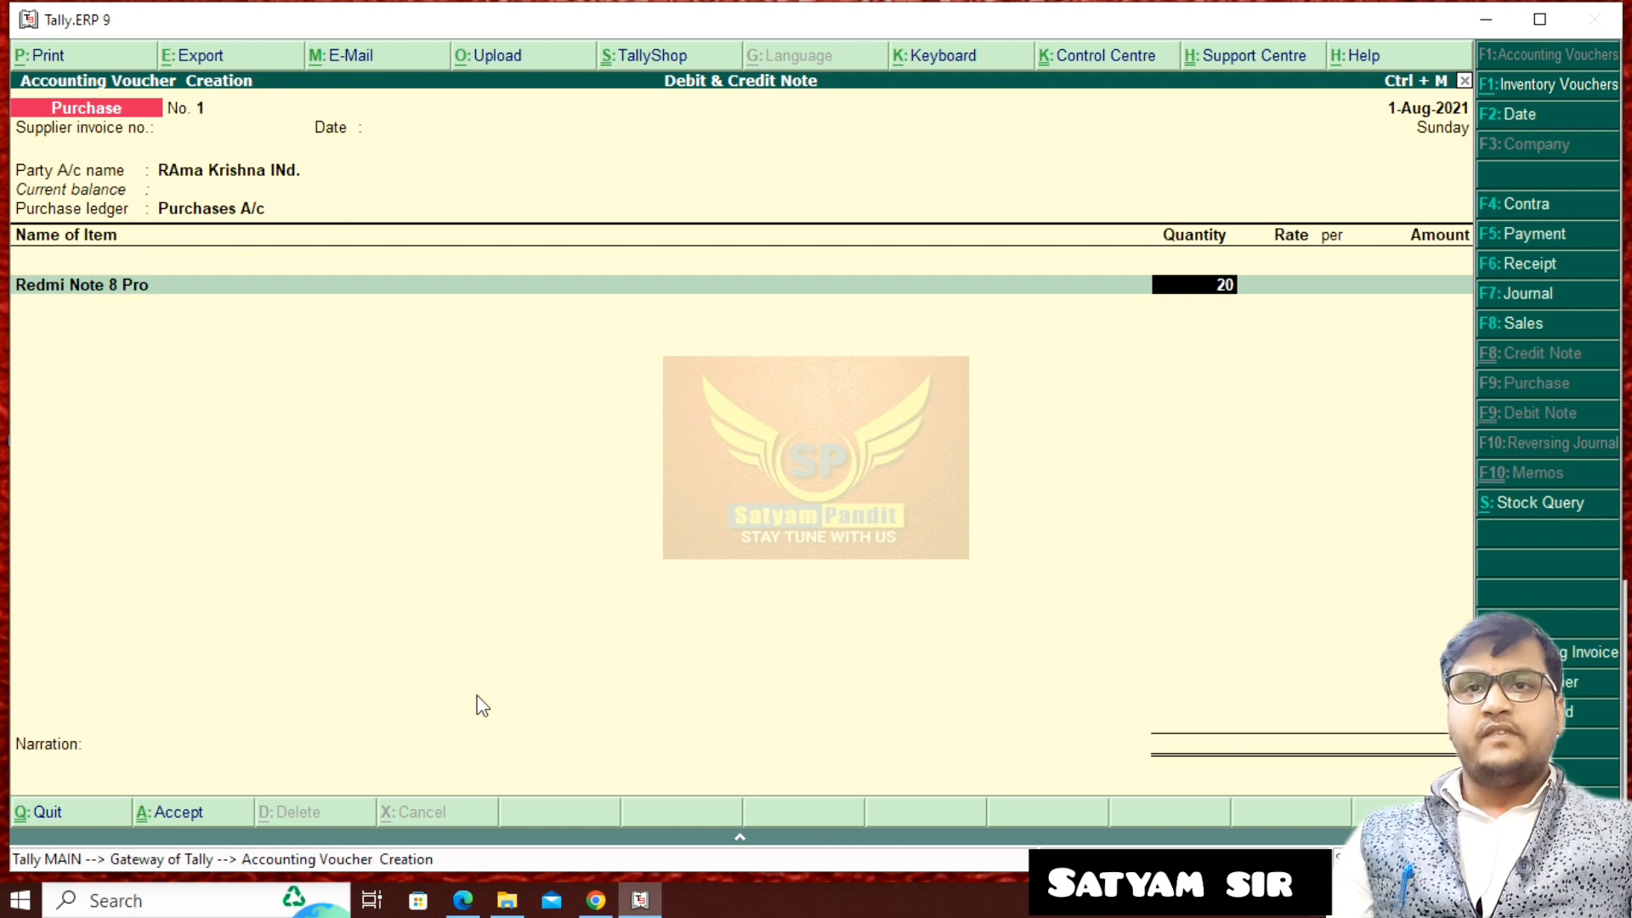
key(Return)
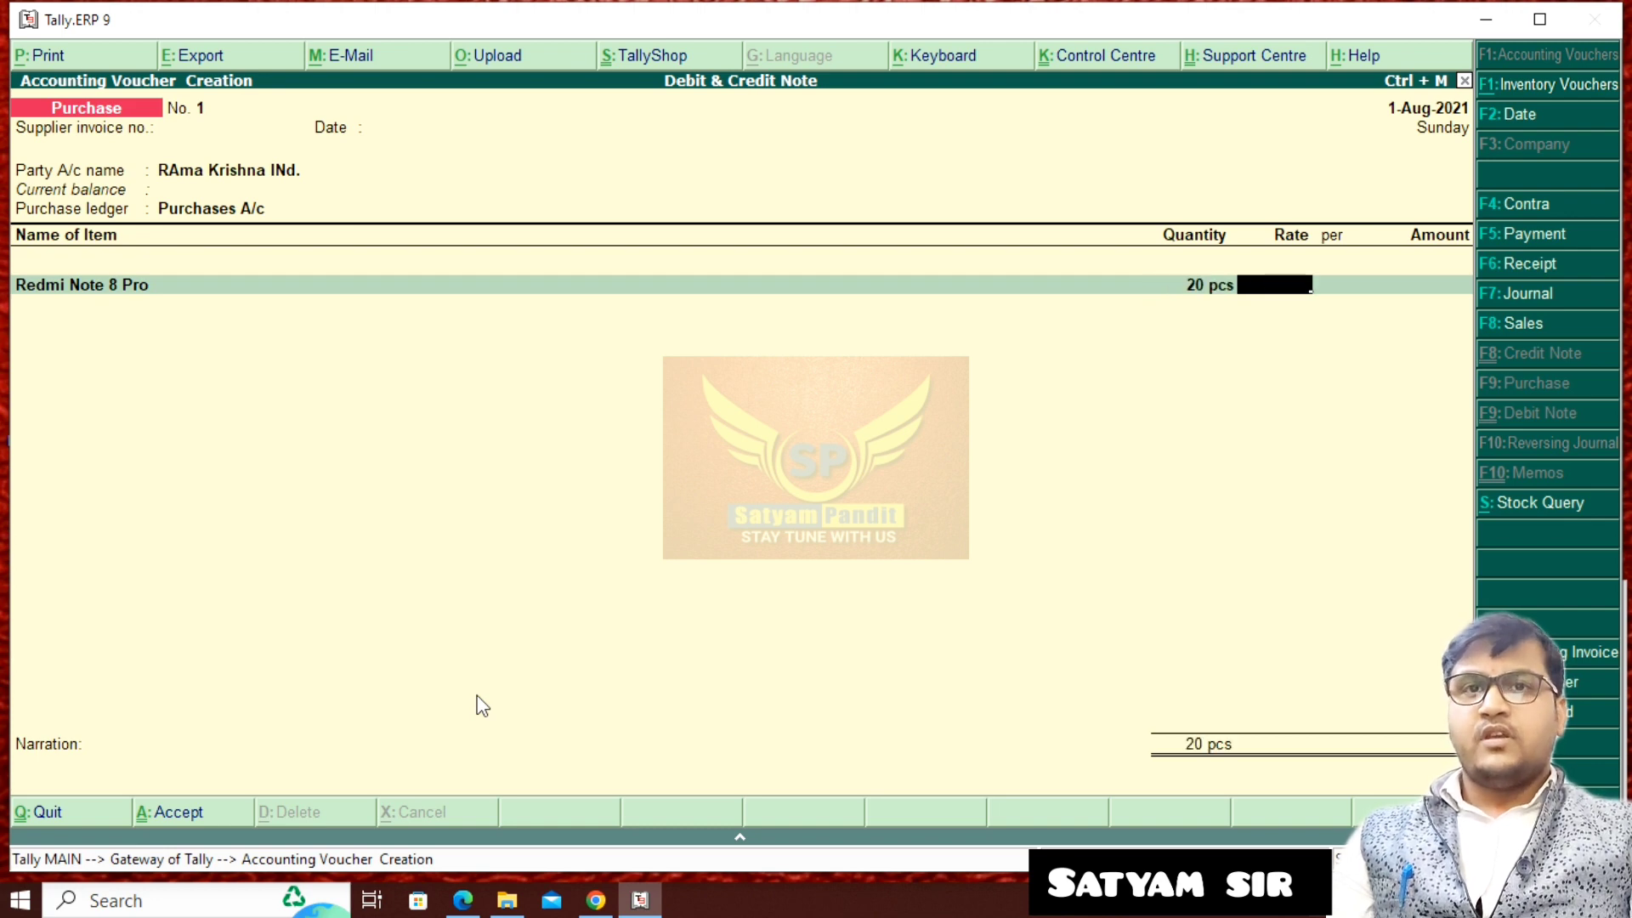
text(2000)
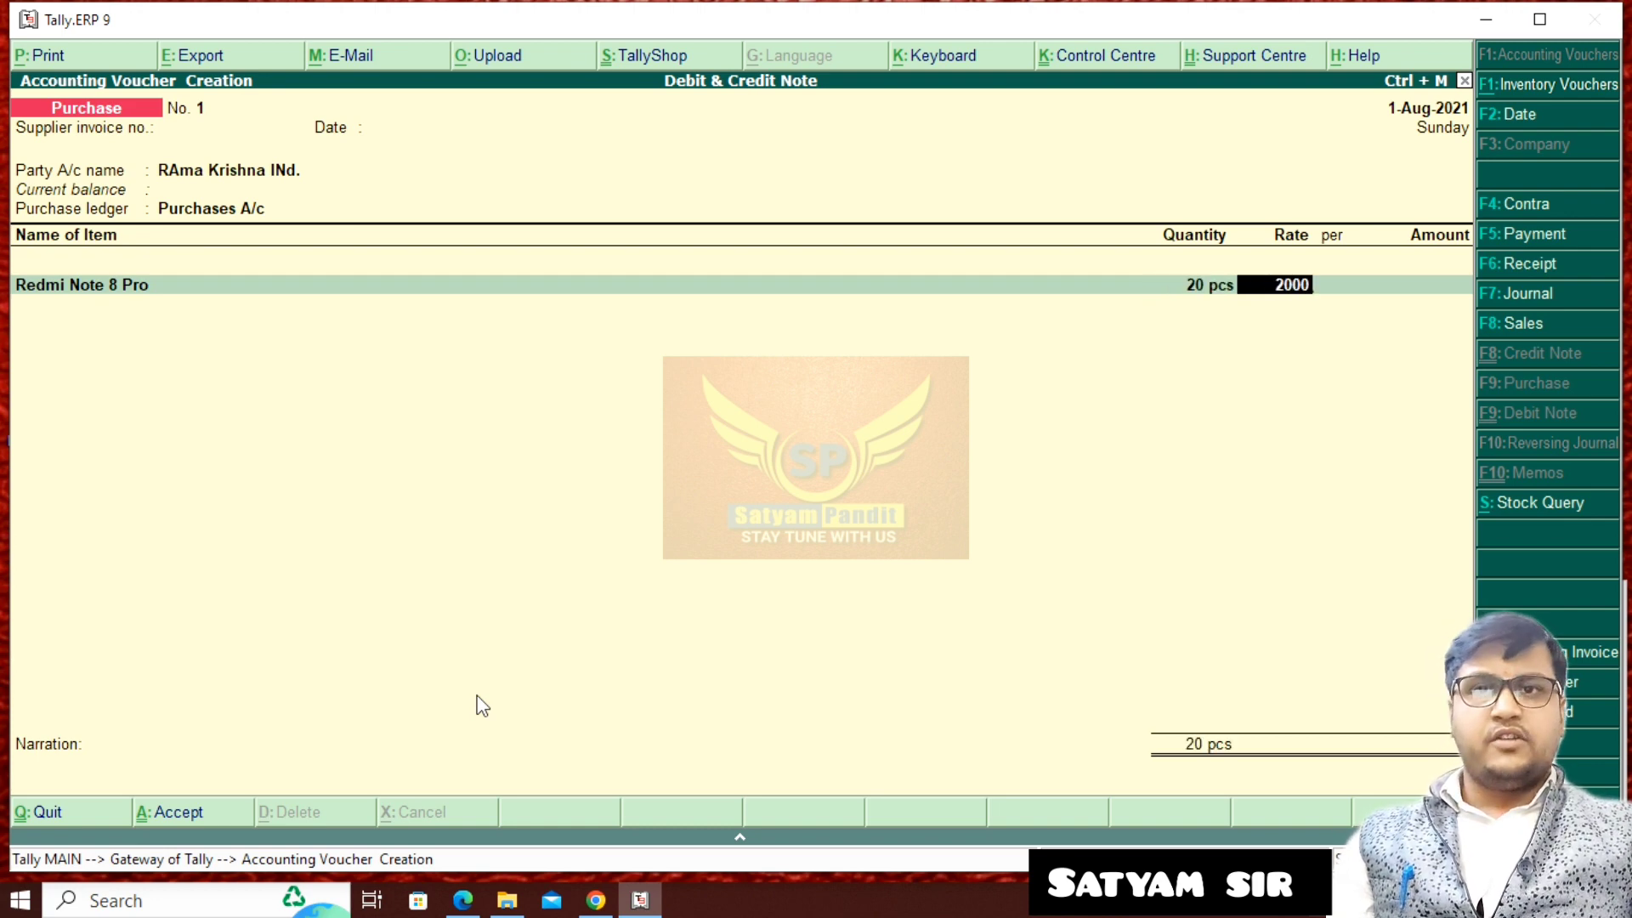
text(0)
key(Return)
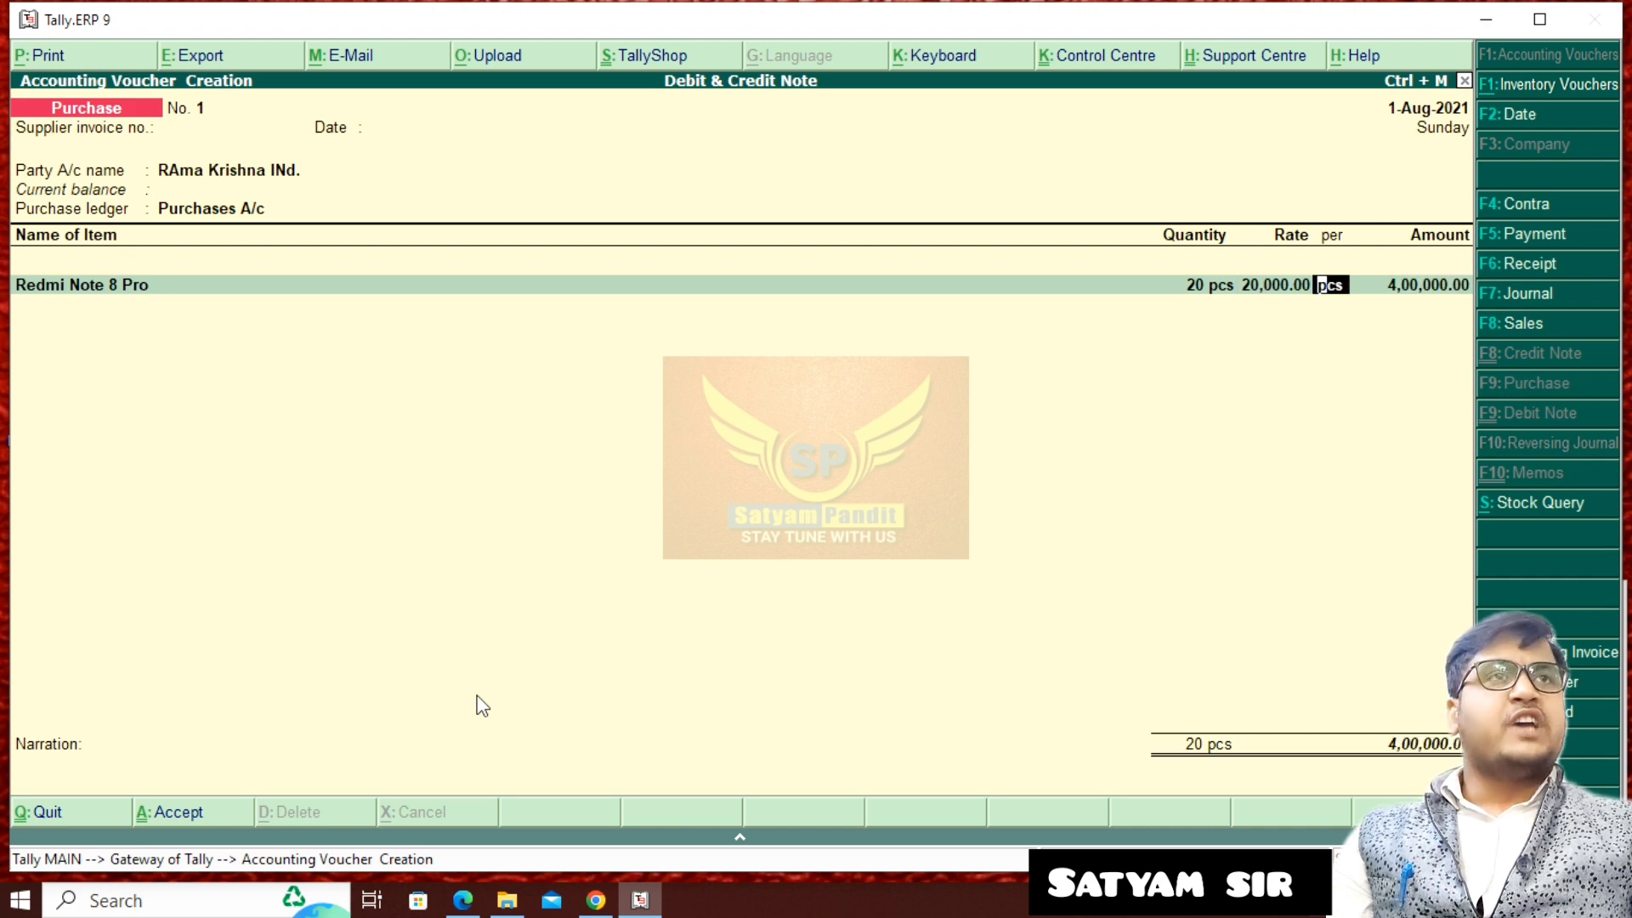
key(Return)
key(Return)
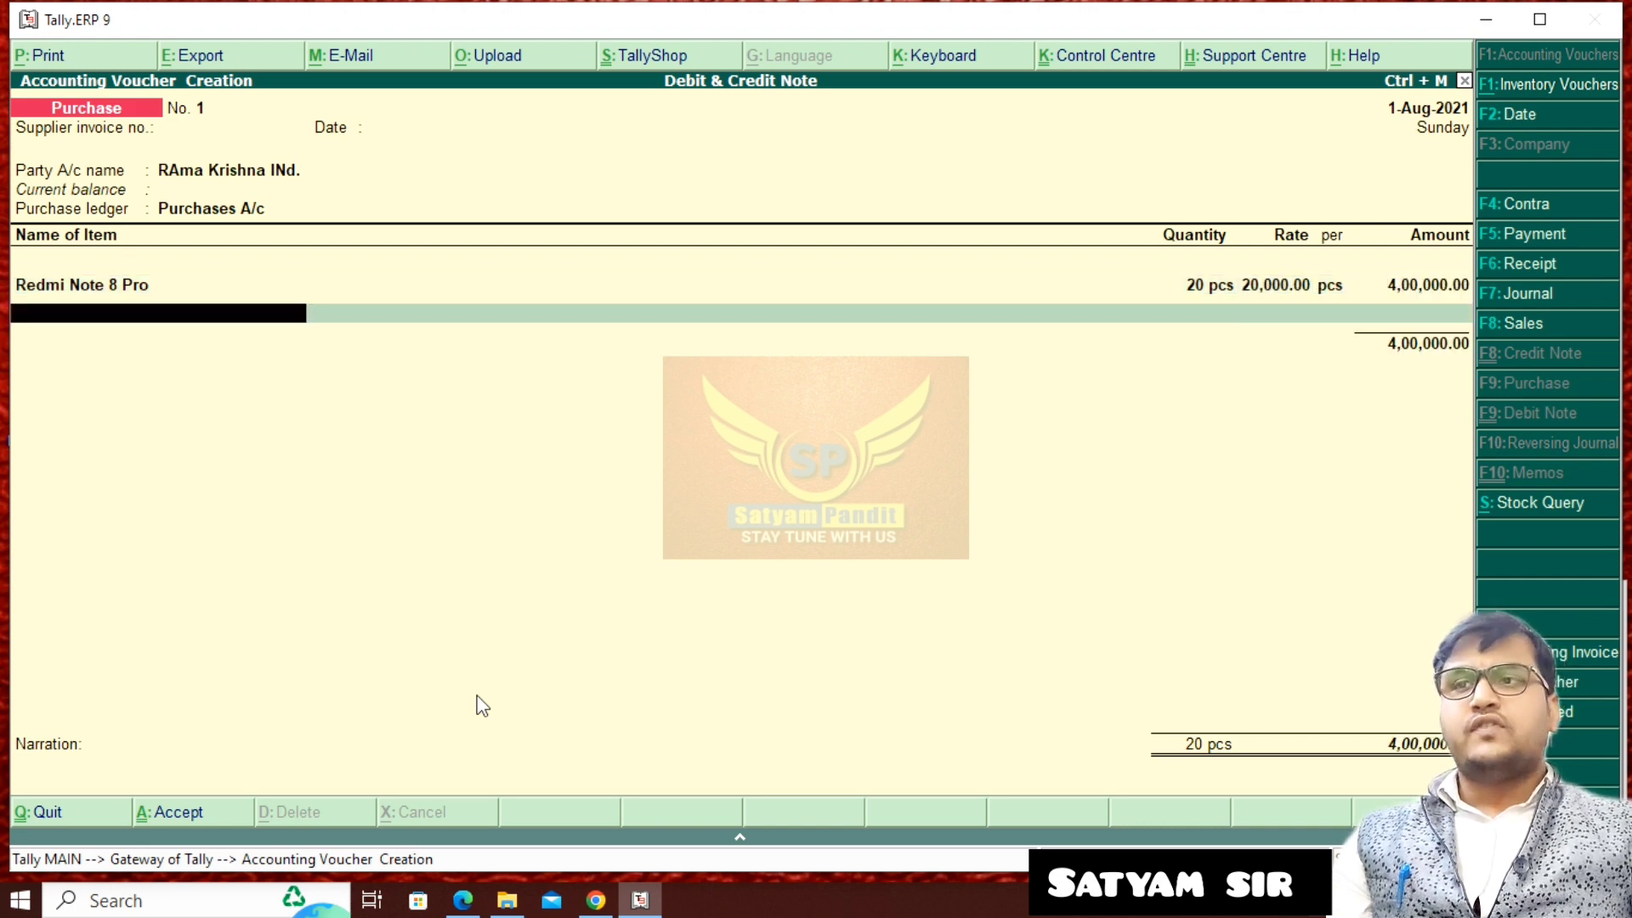
- Create the stock item Redmi Note 10 Pro under the Mobile group with unit pcs for the voucher's second line
key(alt+c)
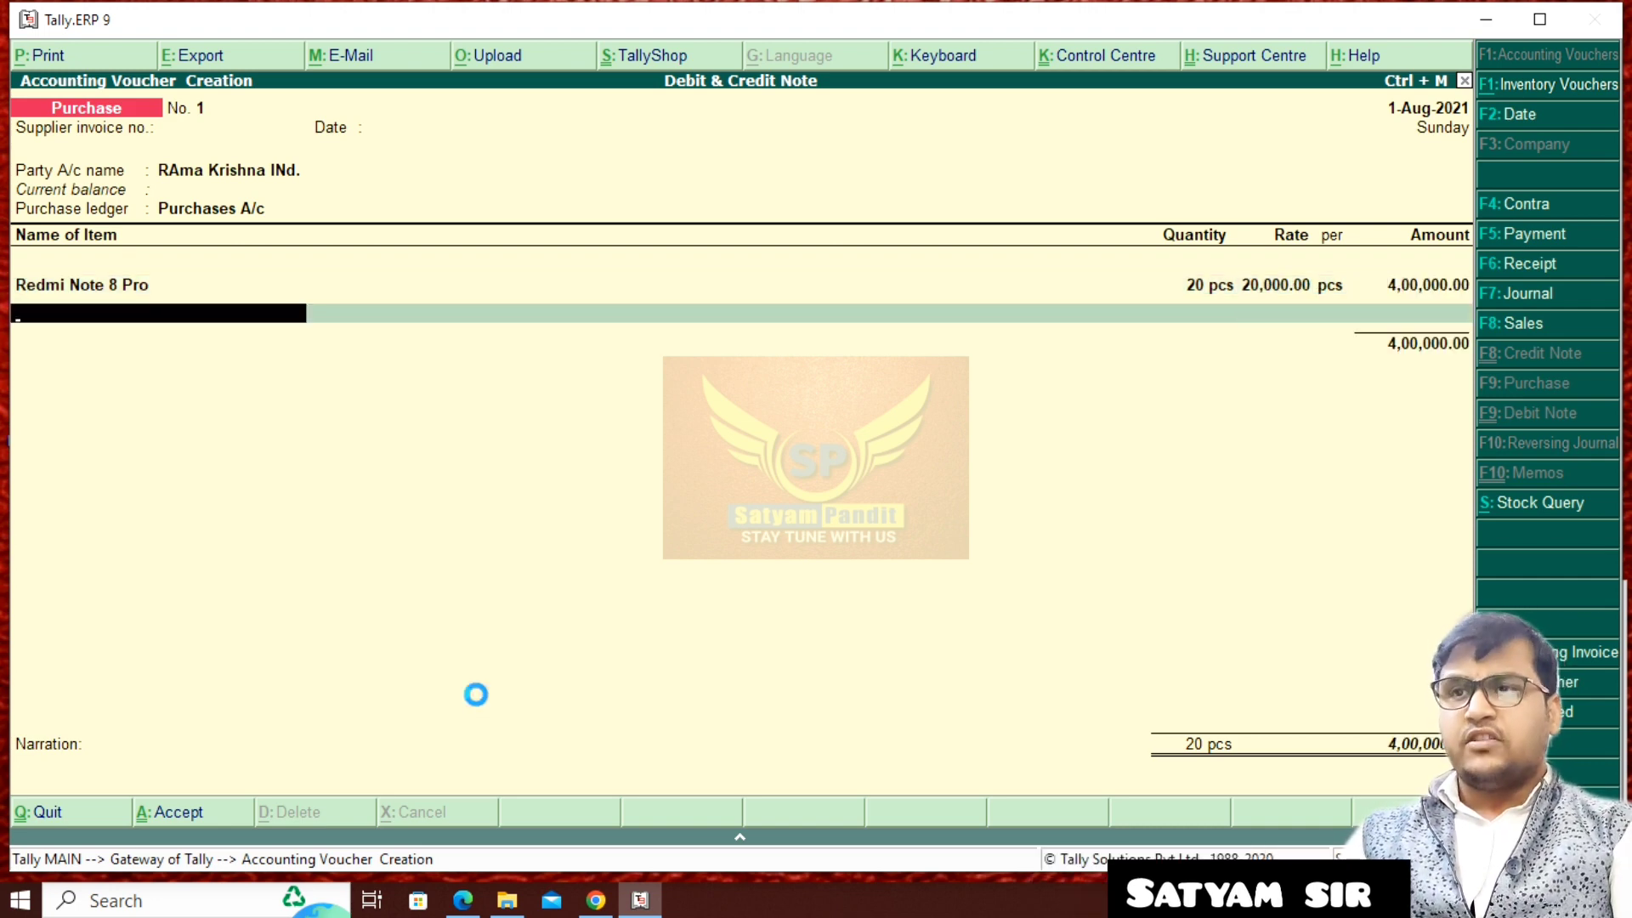
text(R)
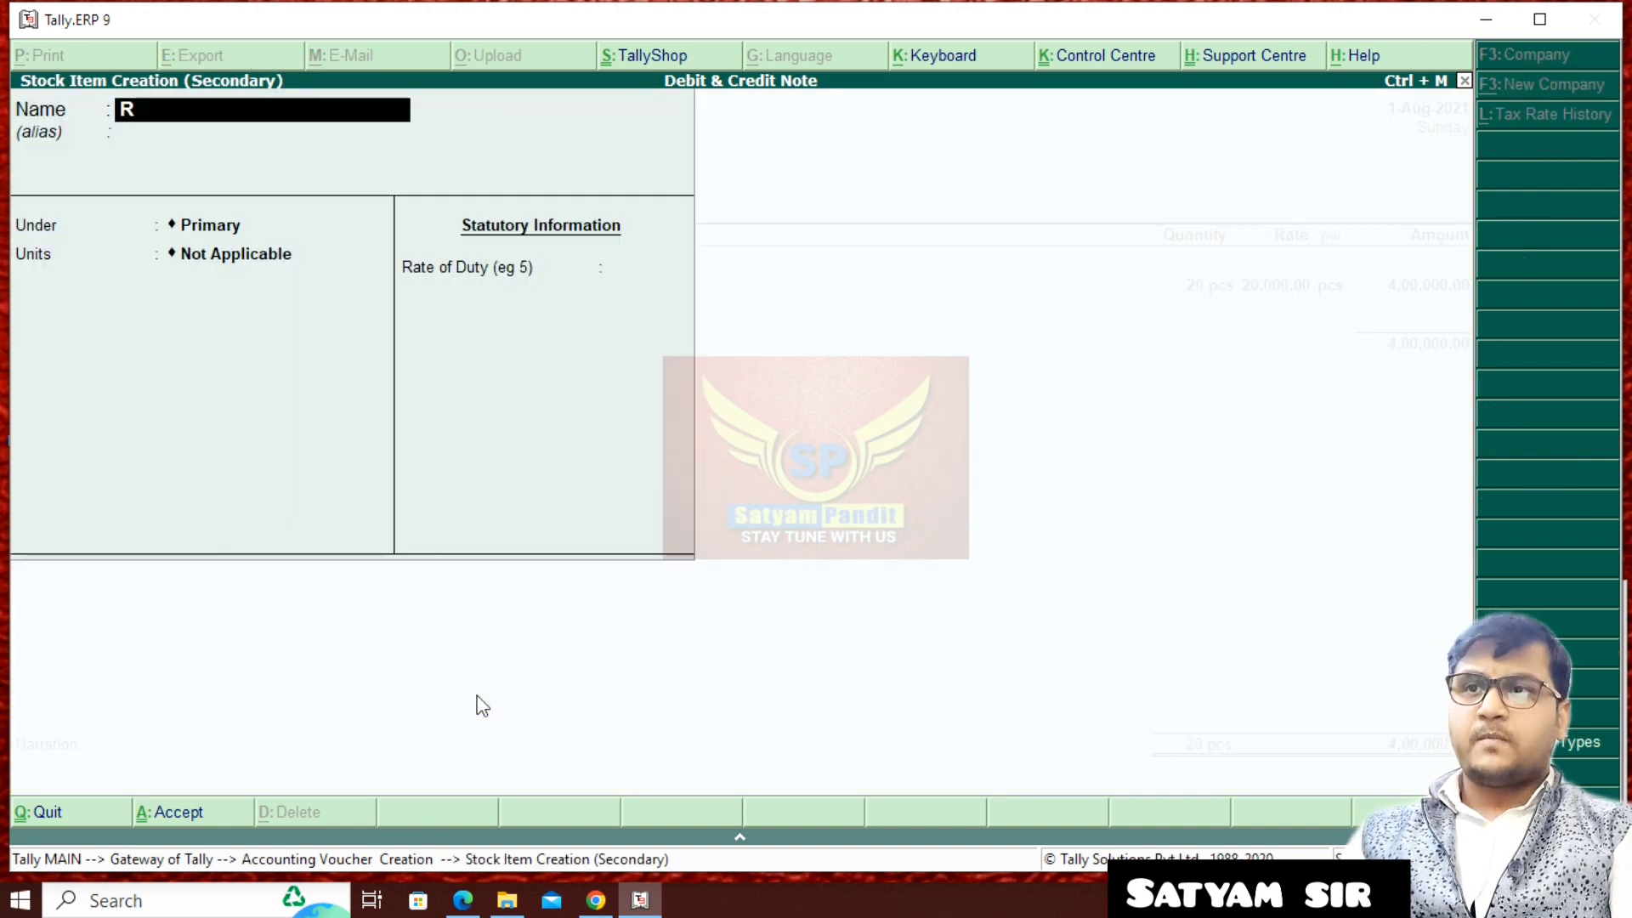
text(edmi Note )
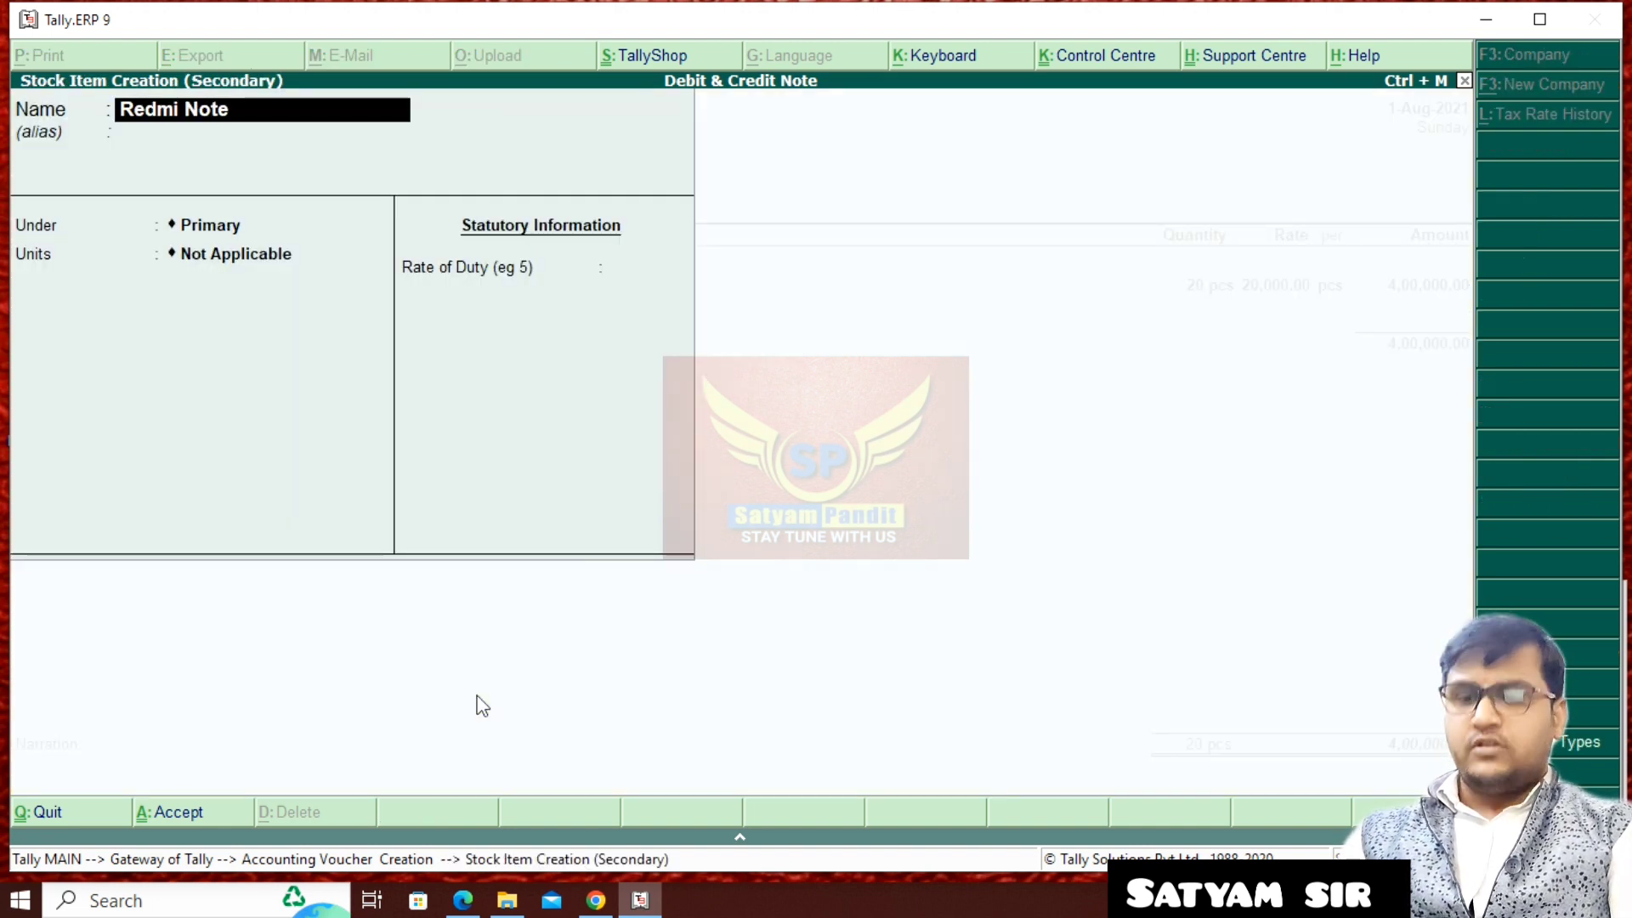
text(10 Pro)
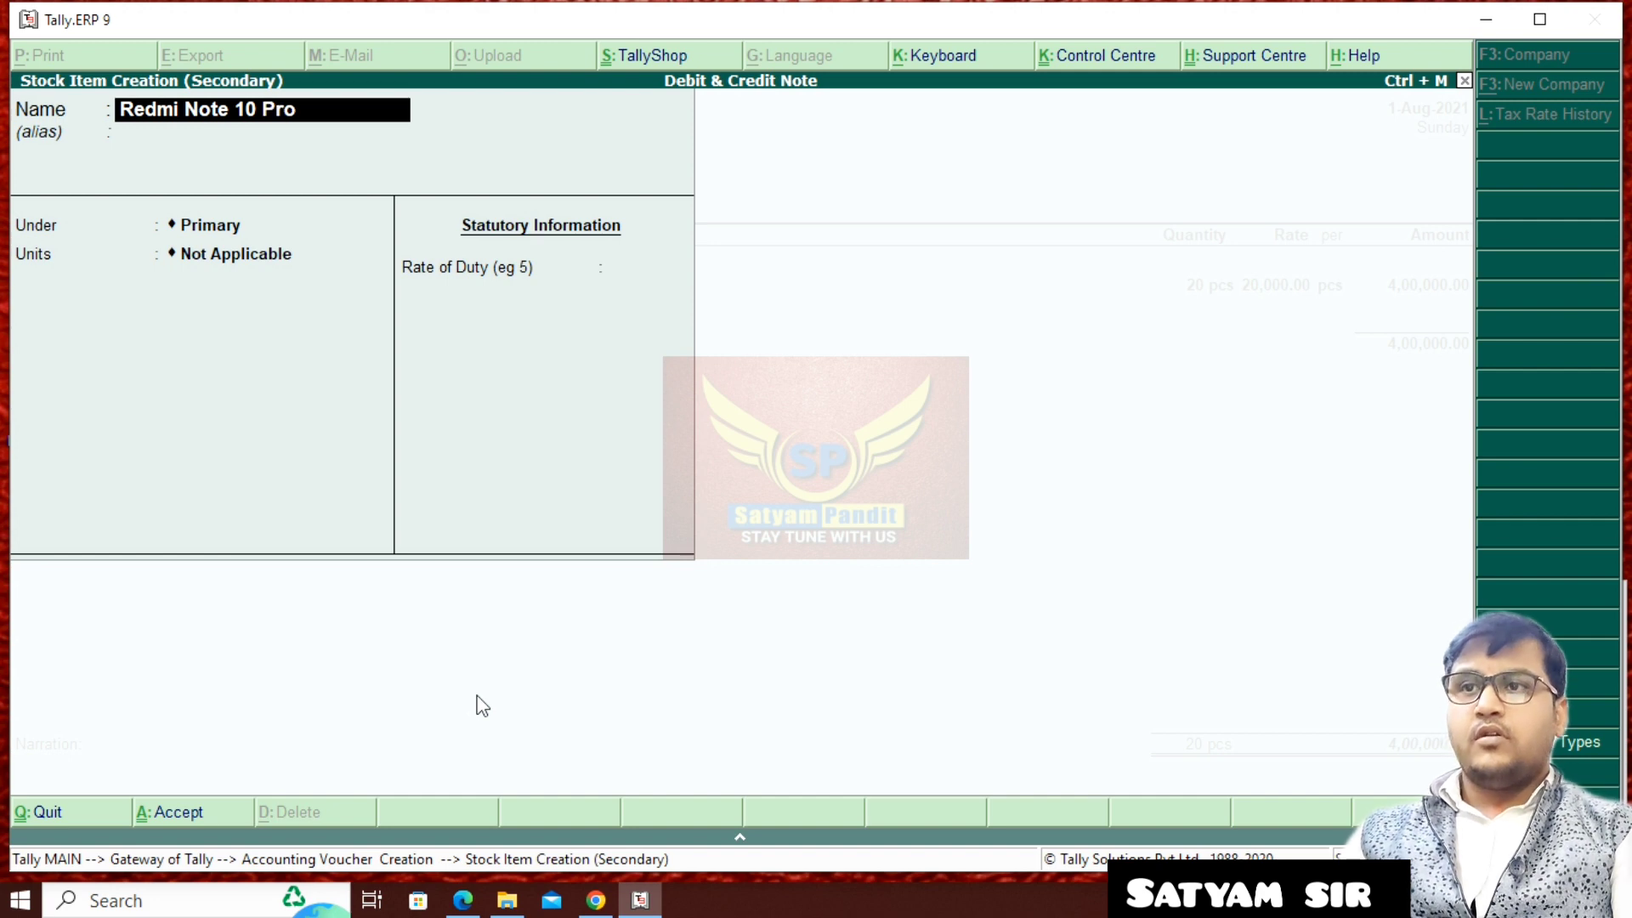
key(Return)
key(Down)
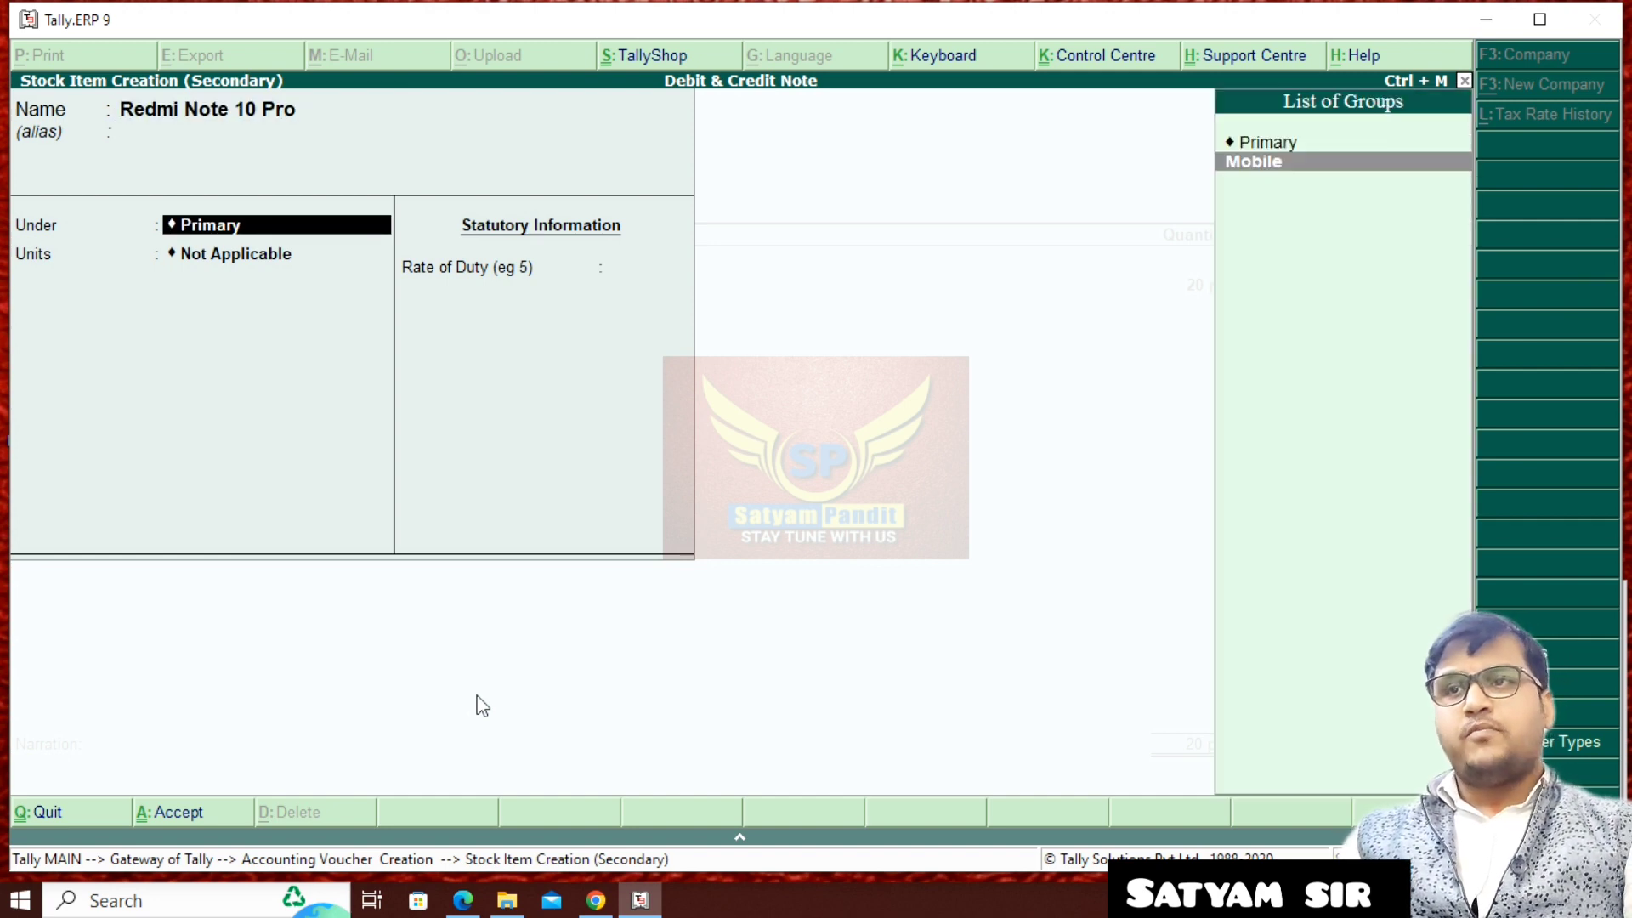
key(Return)
key(Down)
key(Return)
key(Return)
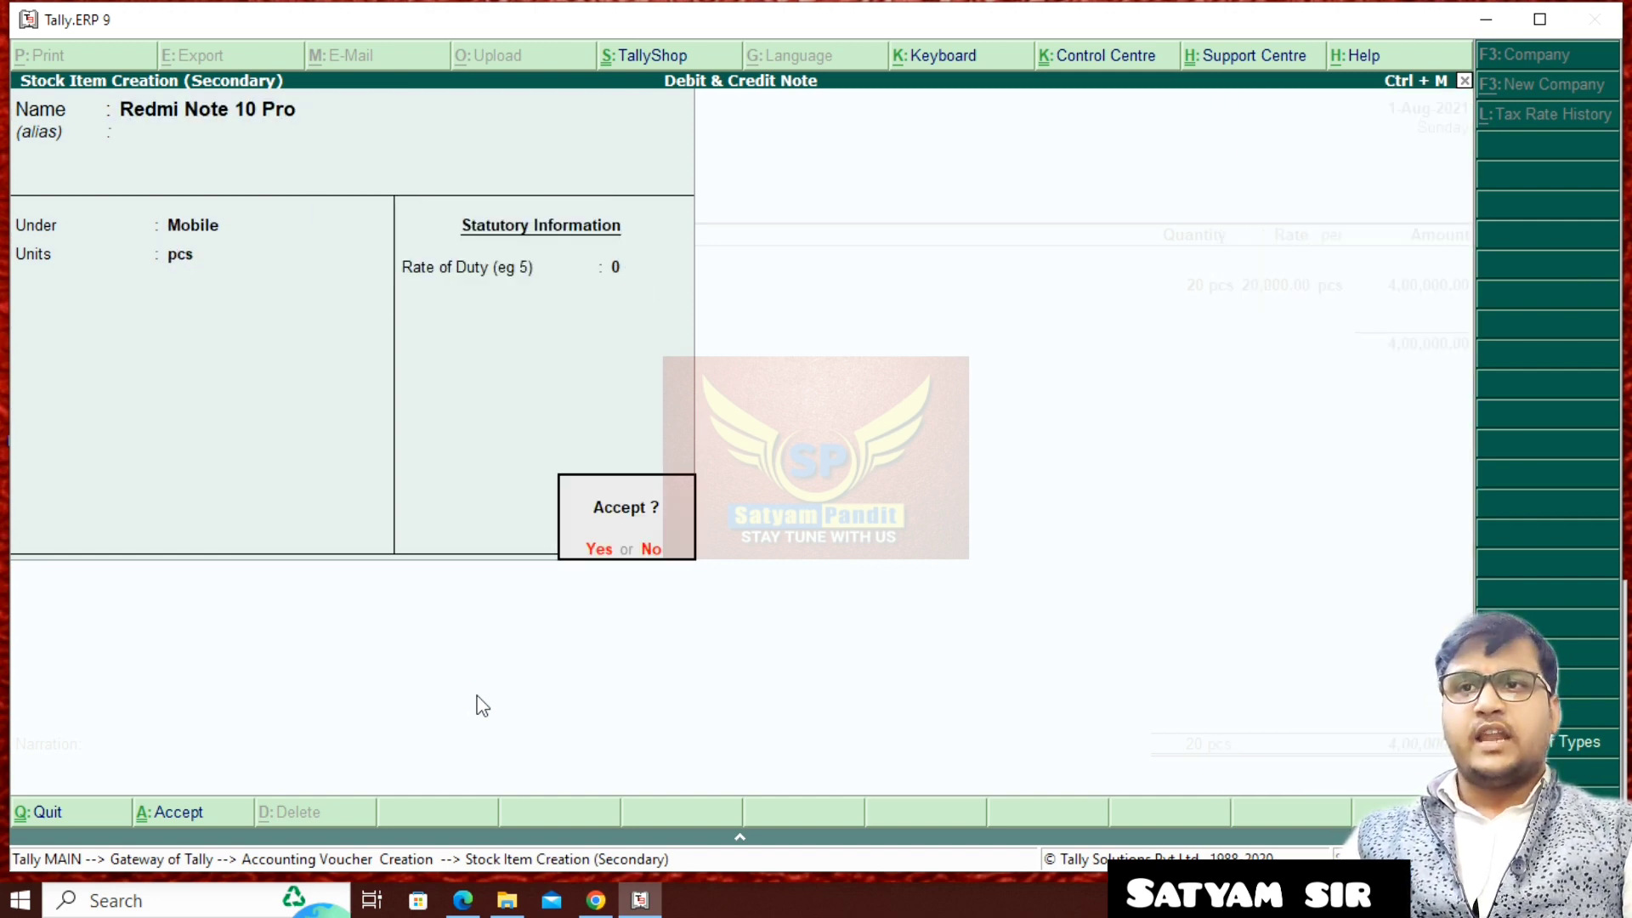
key(Return)
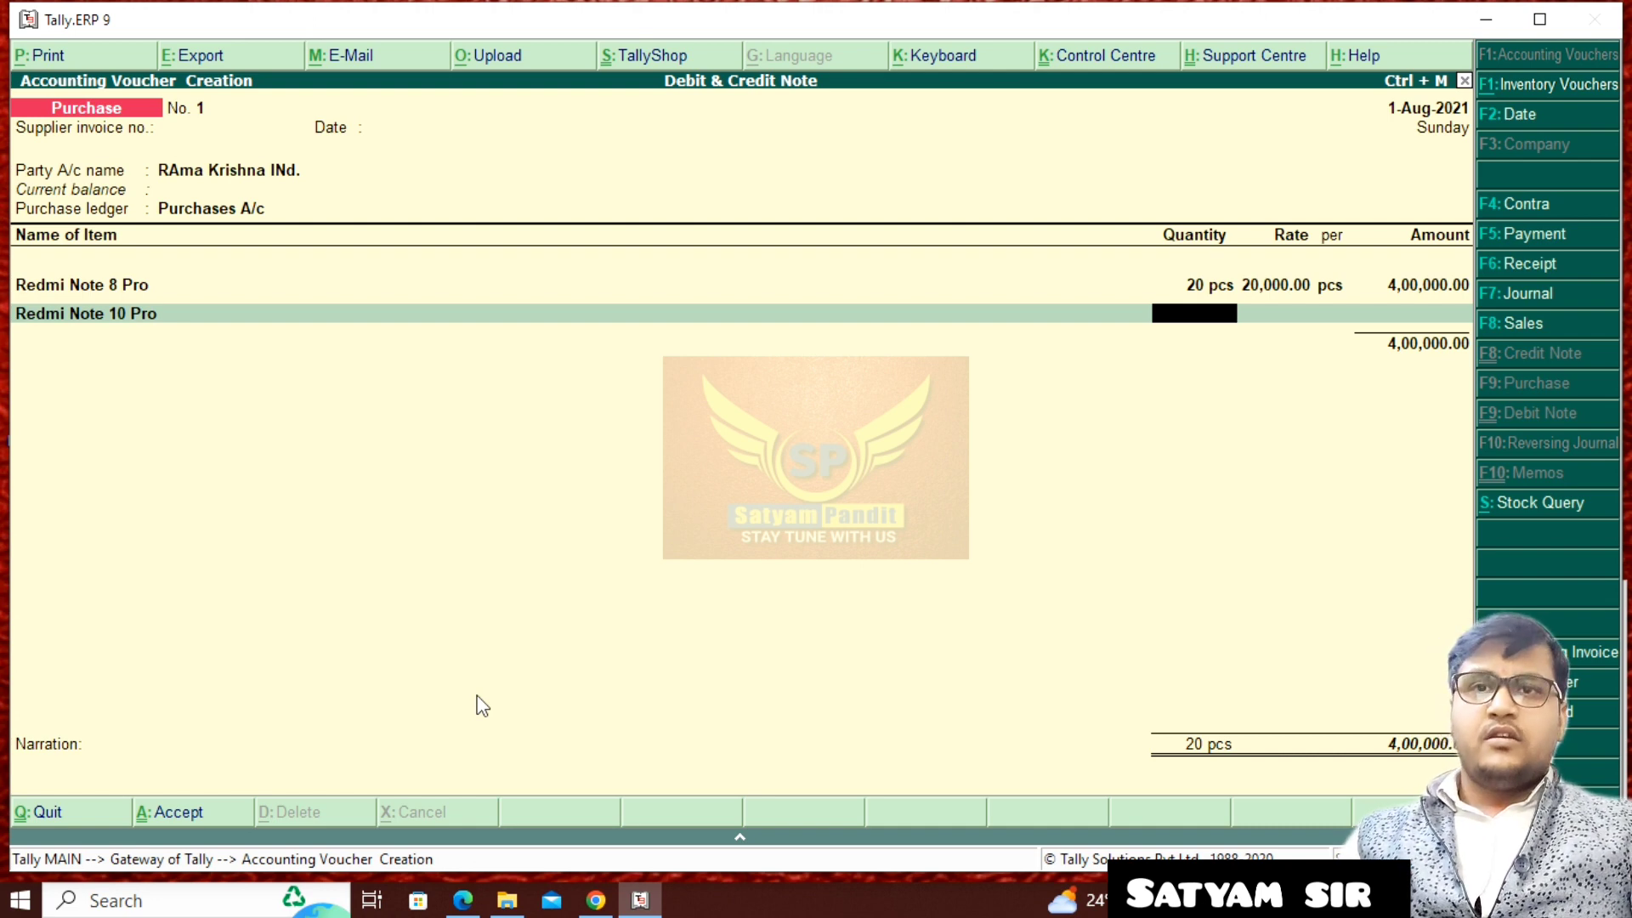
- Enter 10 pcs of Redmi Note 10 Pro at a rate of 15,000 per piece
text(10)
key(Return)
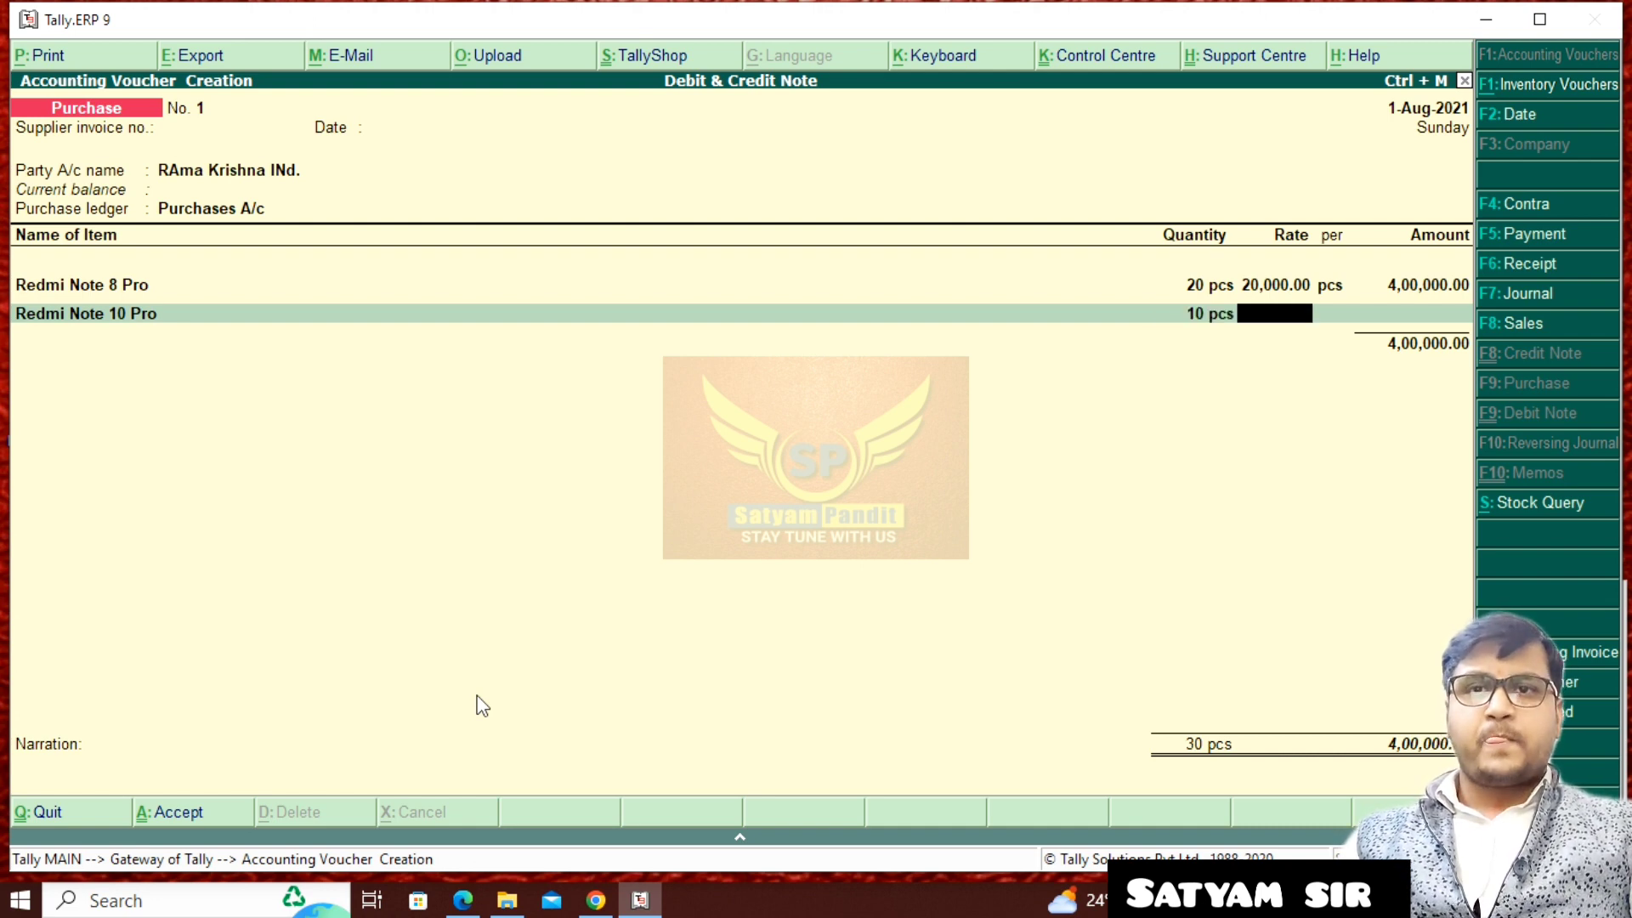
text(15000)
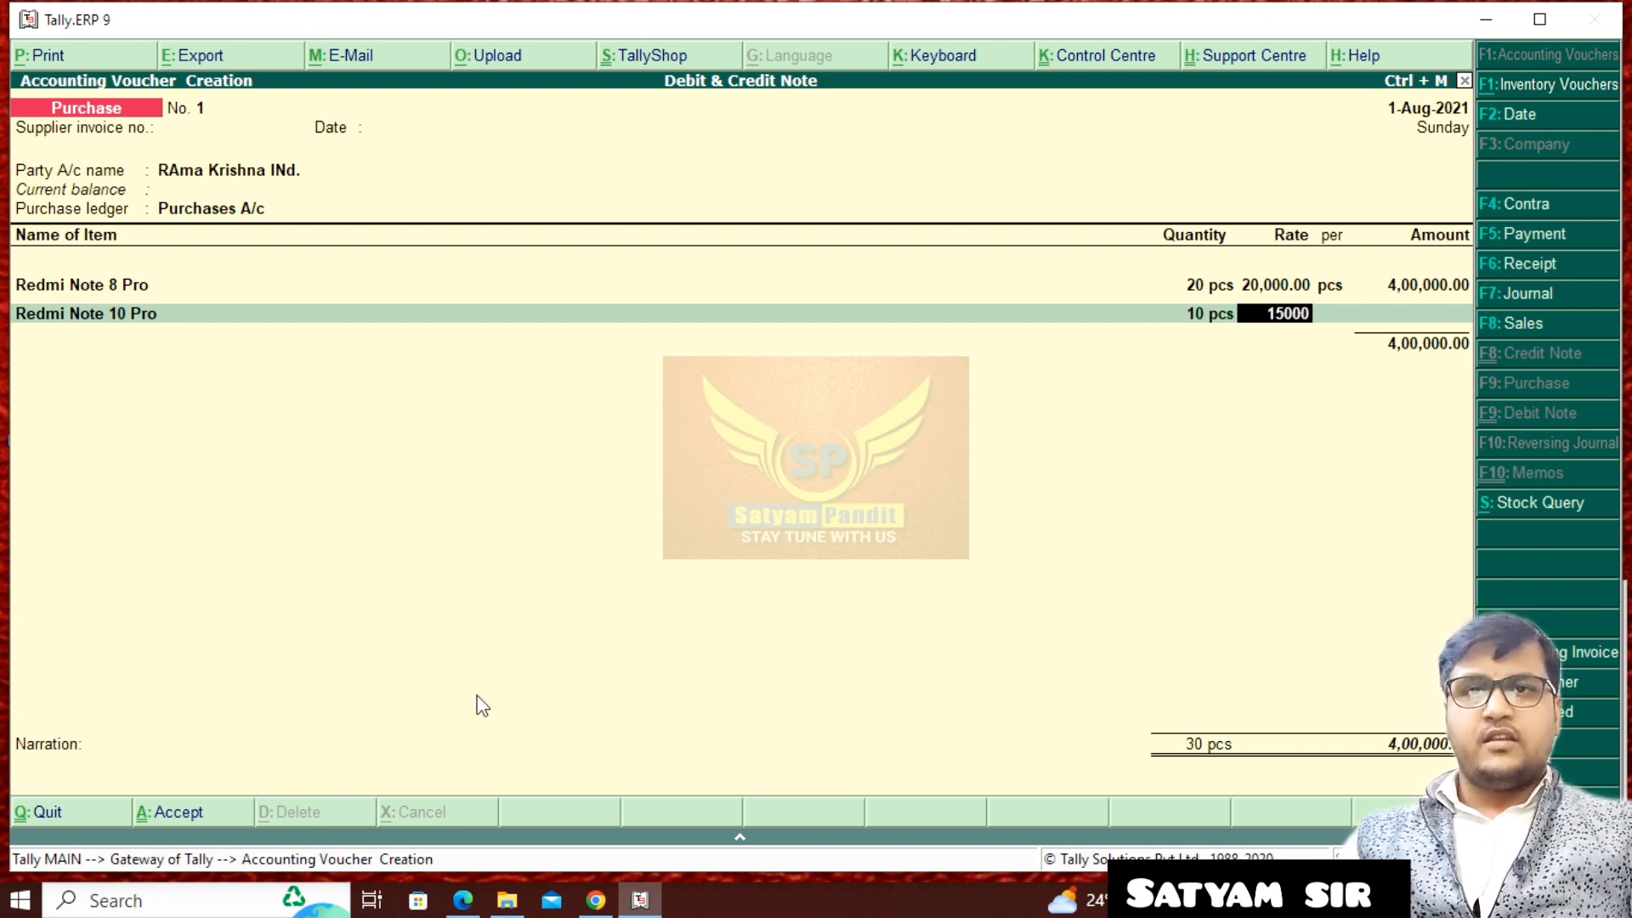
key(Return)
key(Return)
key(Return)
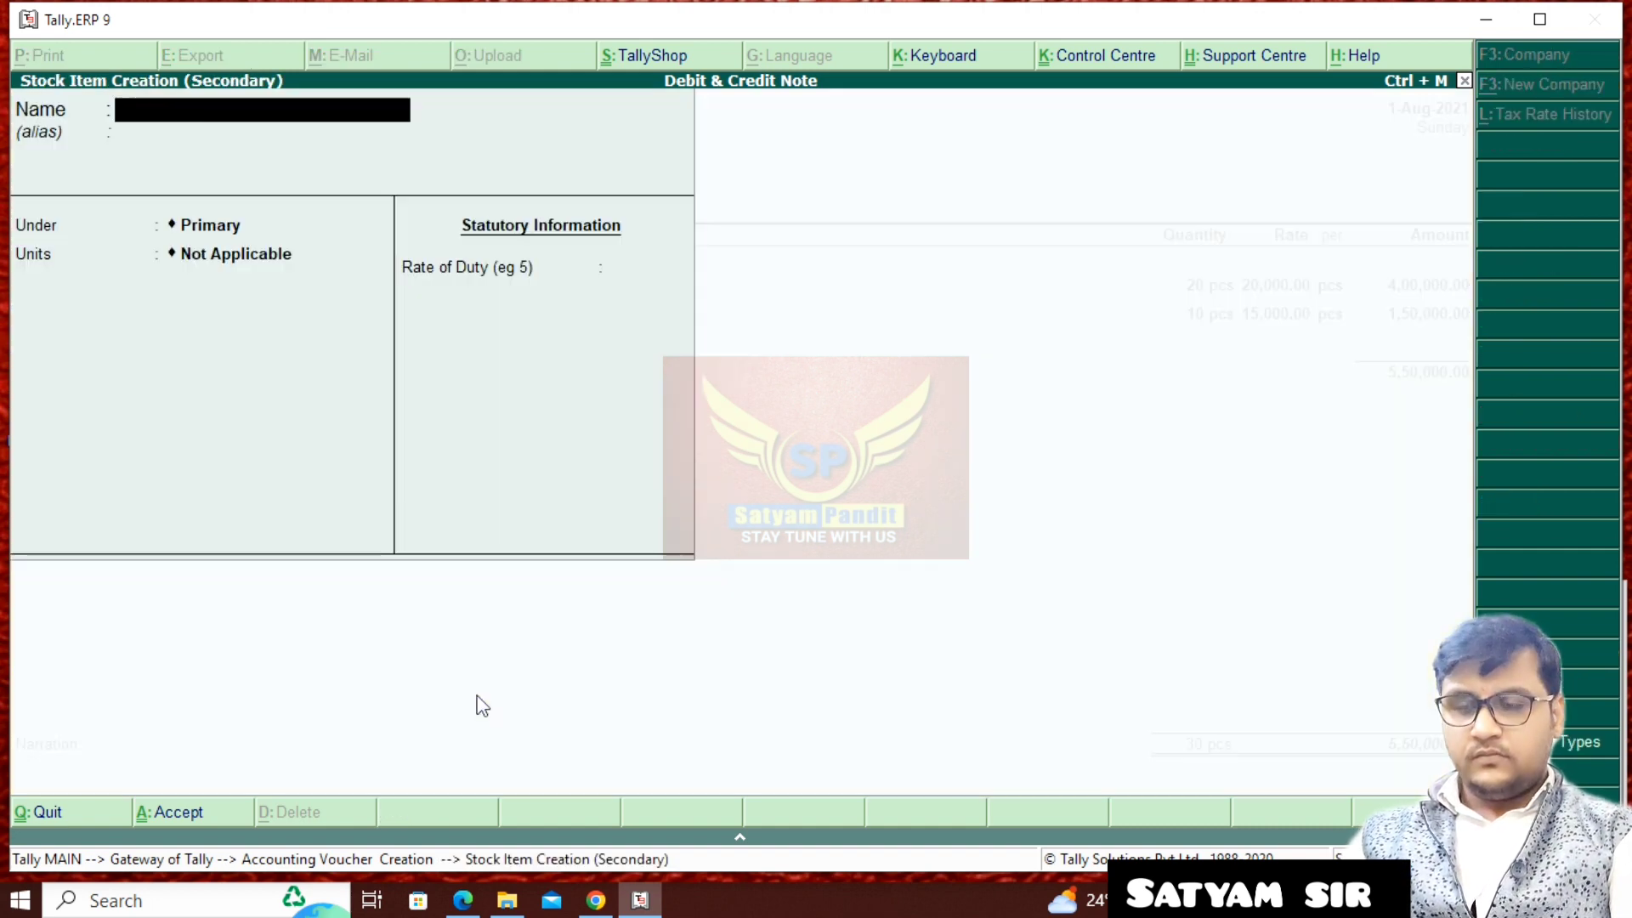
- Create the stock item Samsung Galaxy under the Mobile group with unit pcs for the voucher's third line
text(Samsung)
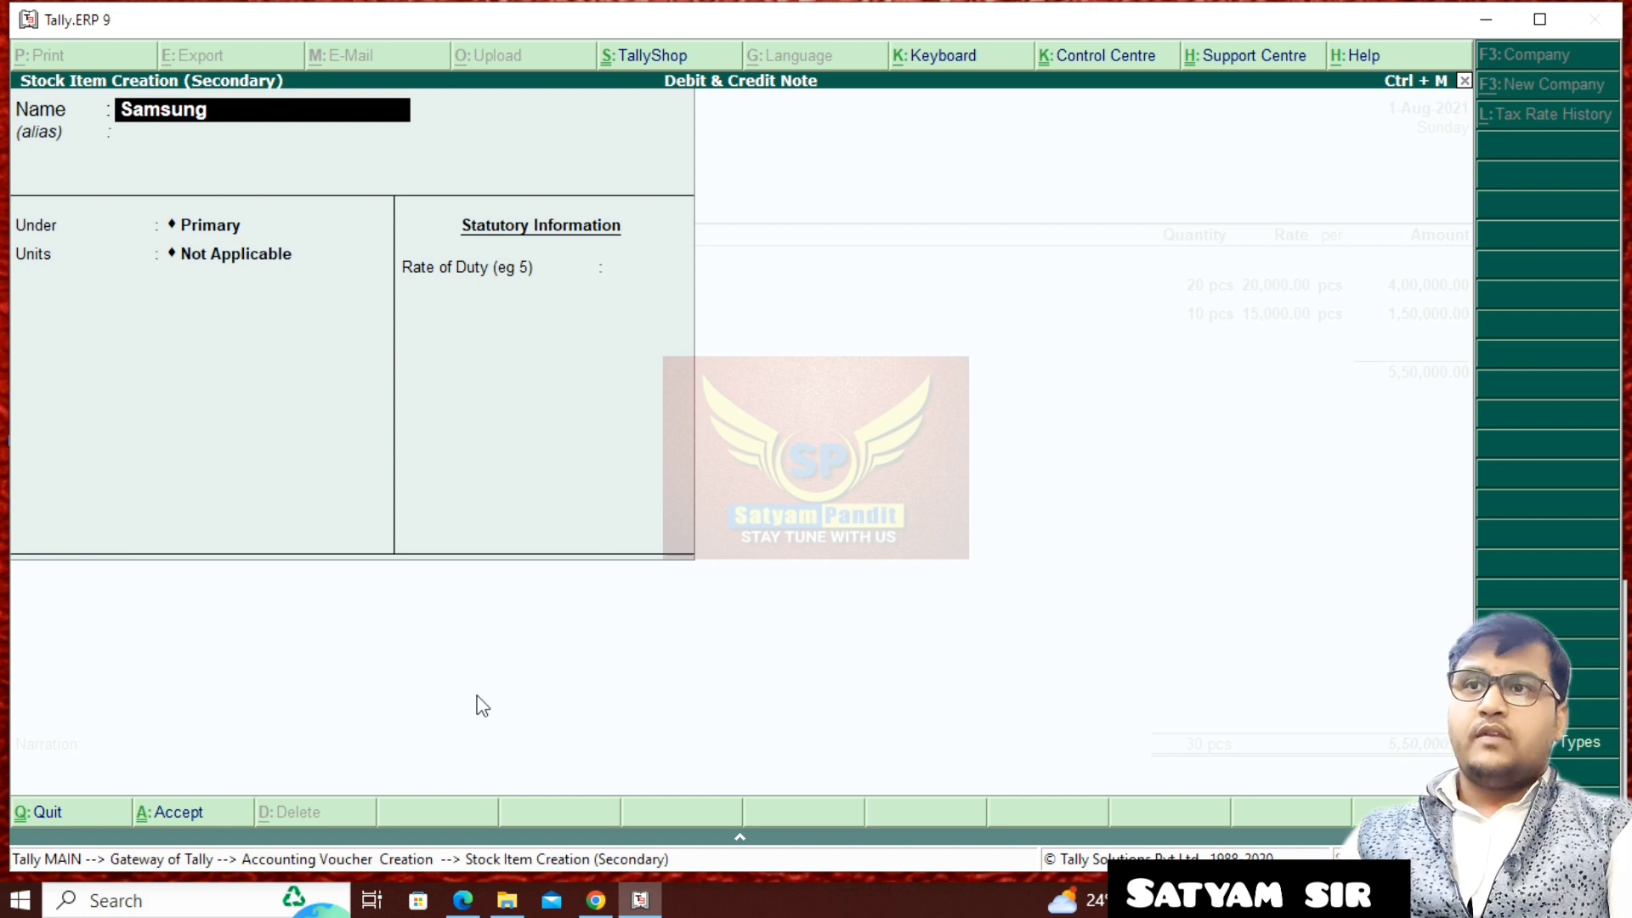
text( Galaxy)
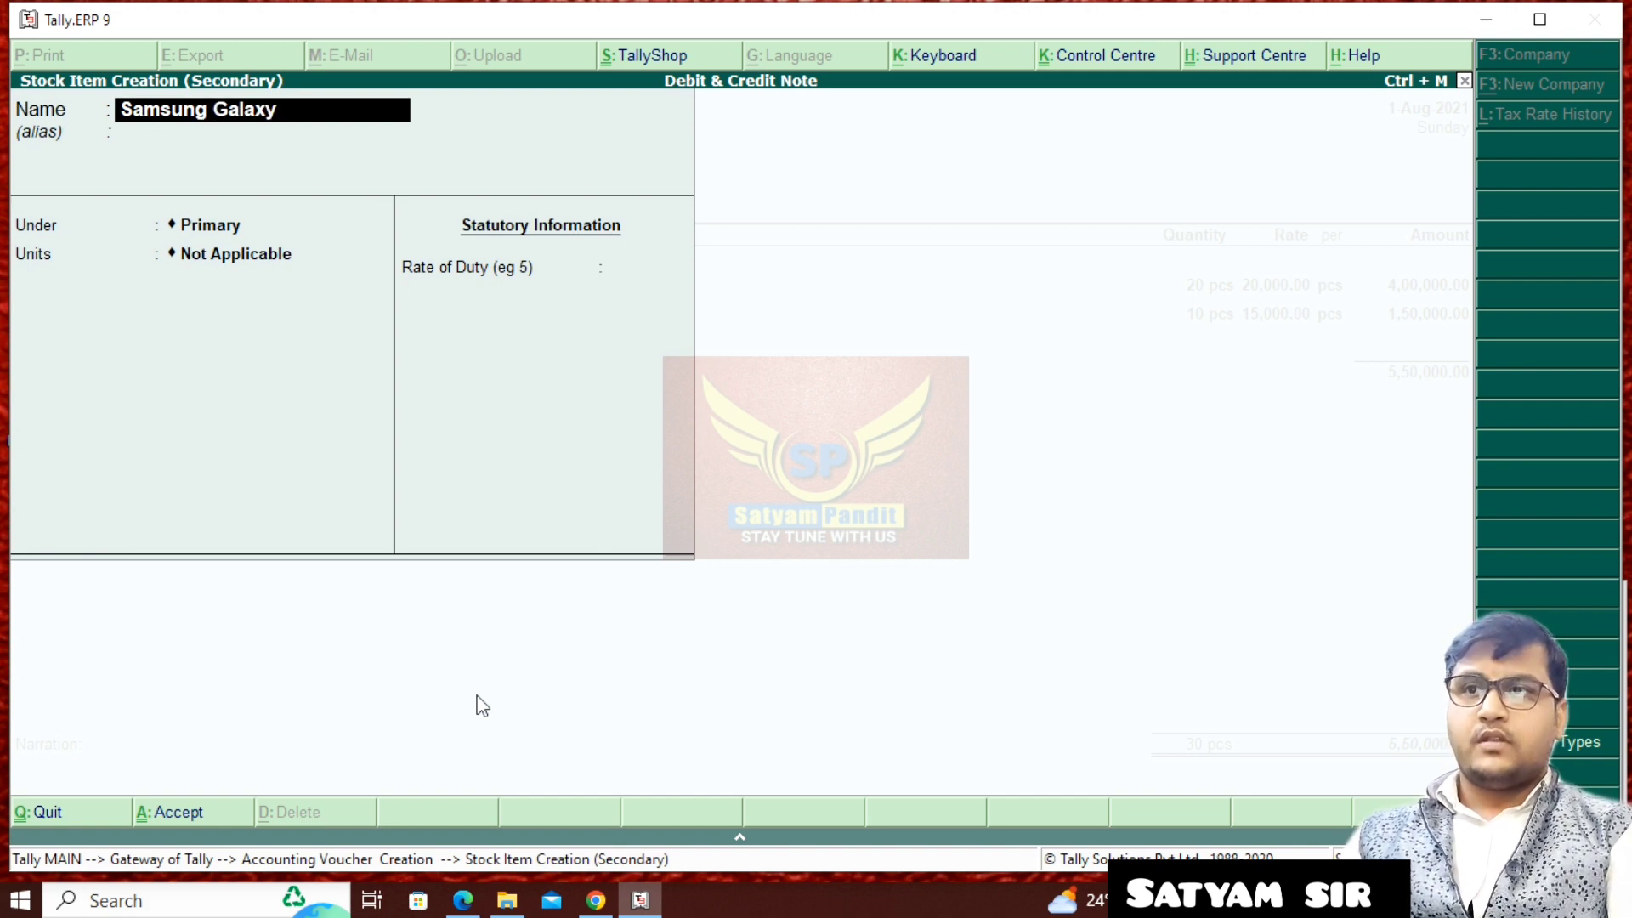
key(Return)
key(Return)
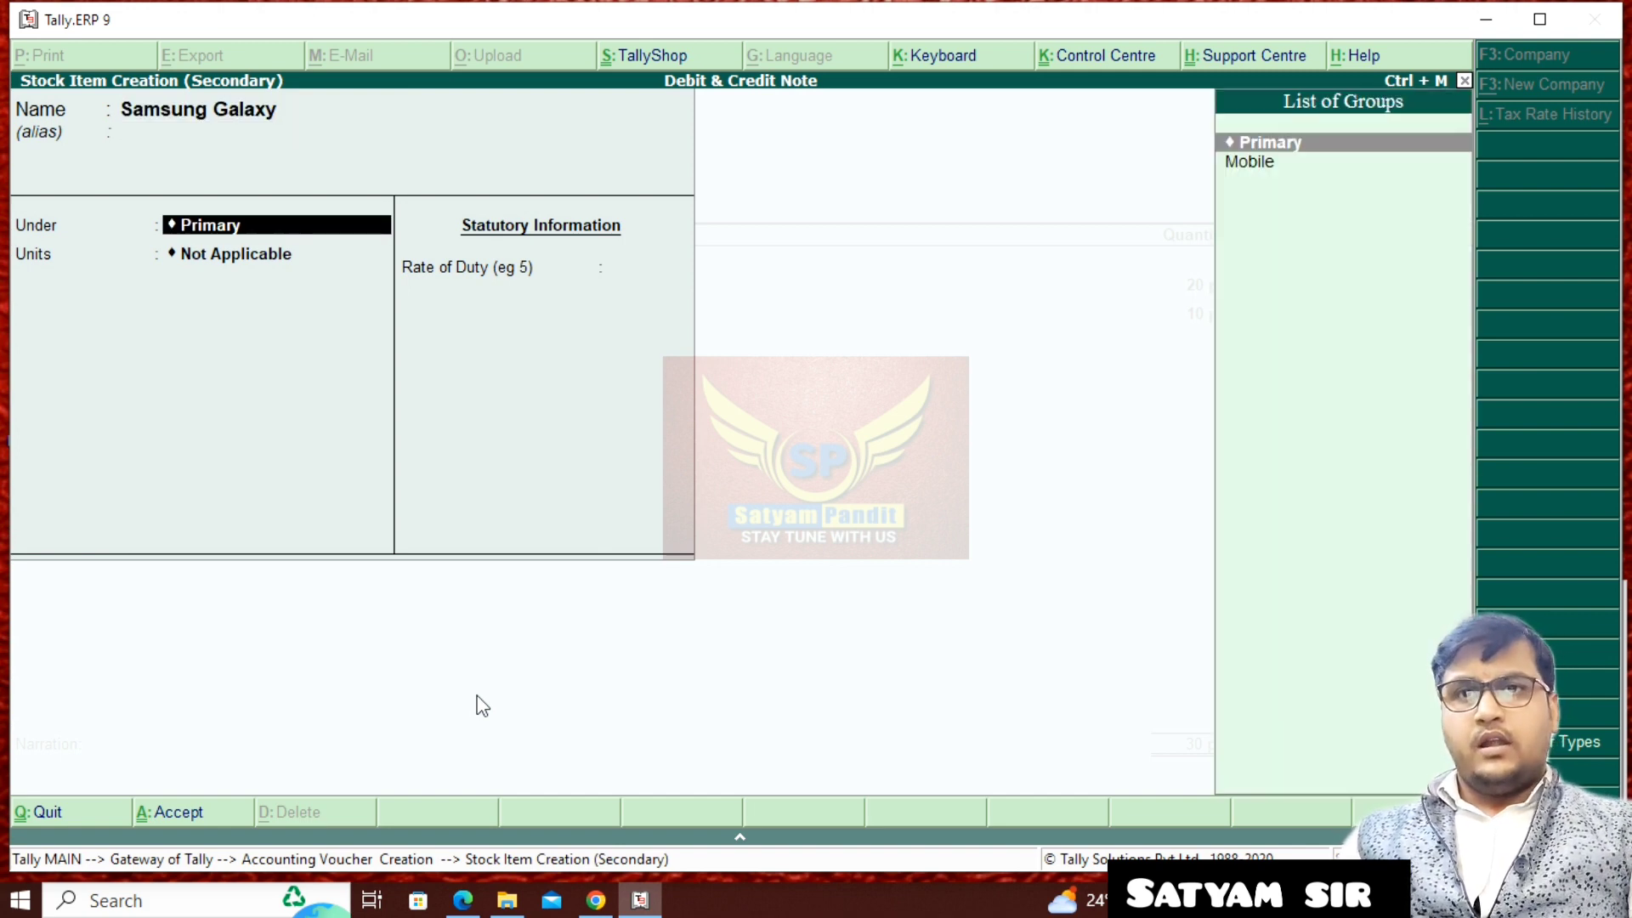
key(Down)
key(Return)
key(Return)
- Enter 5 pcs of Samsung Galaxy at a rate of 16,000 per piece
key(Return)
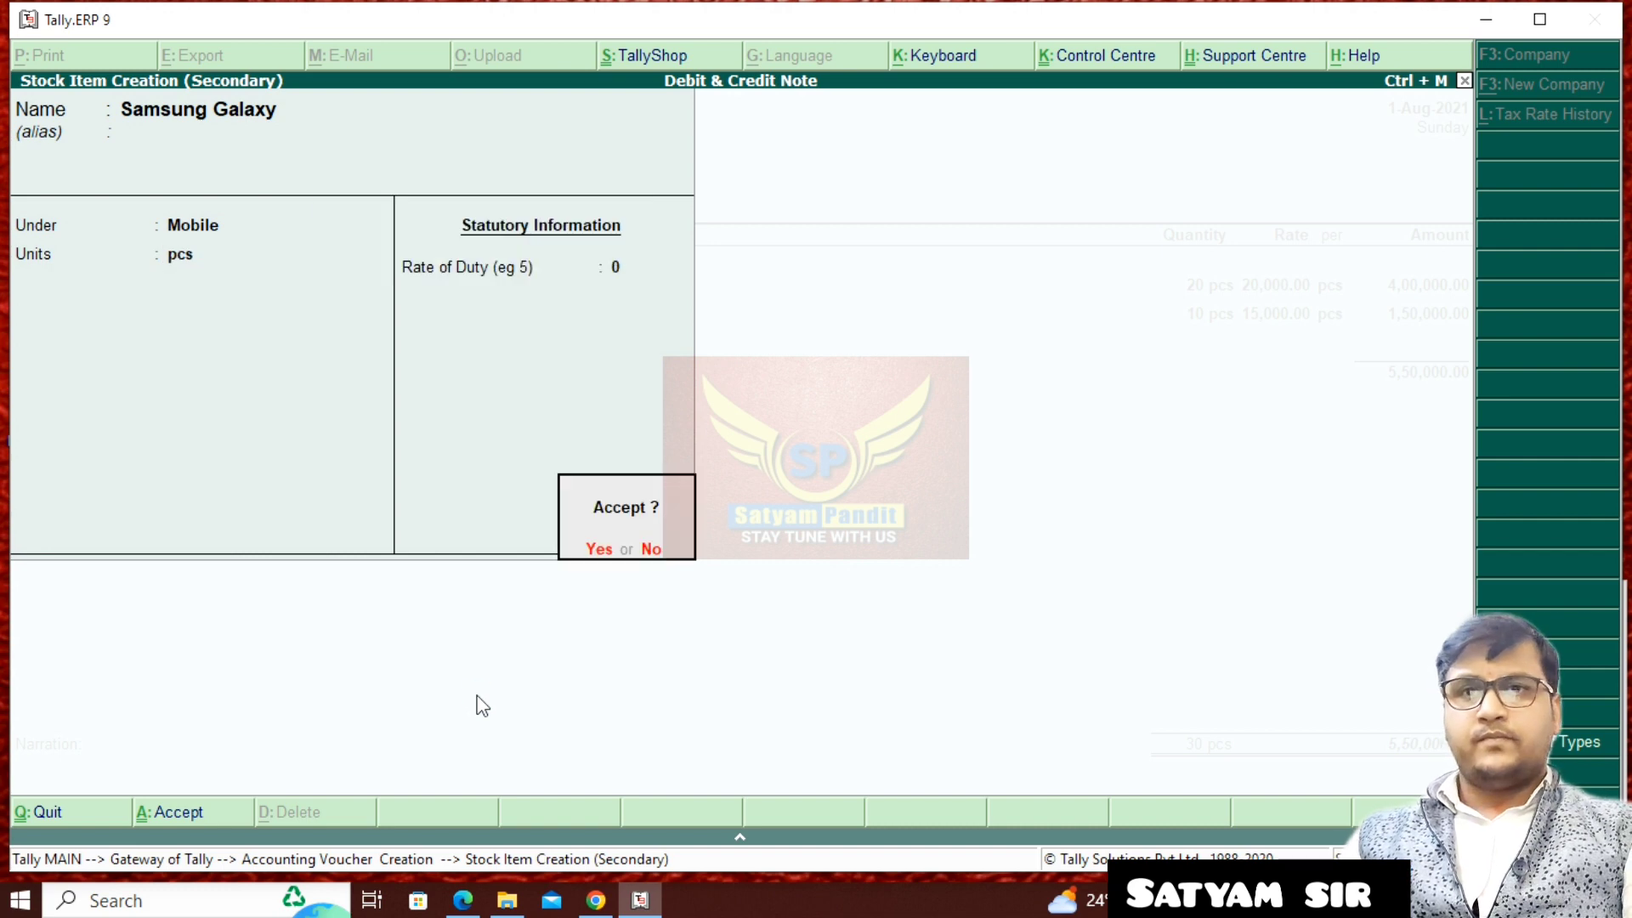
key(Return)
text(5)
key(Return)
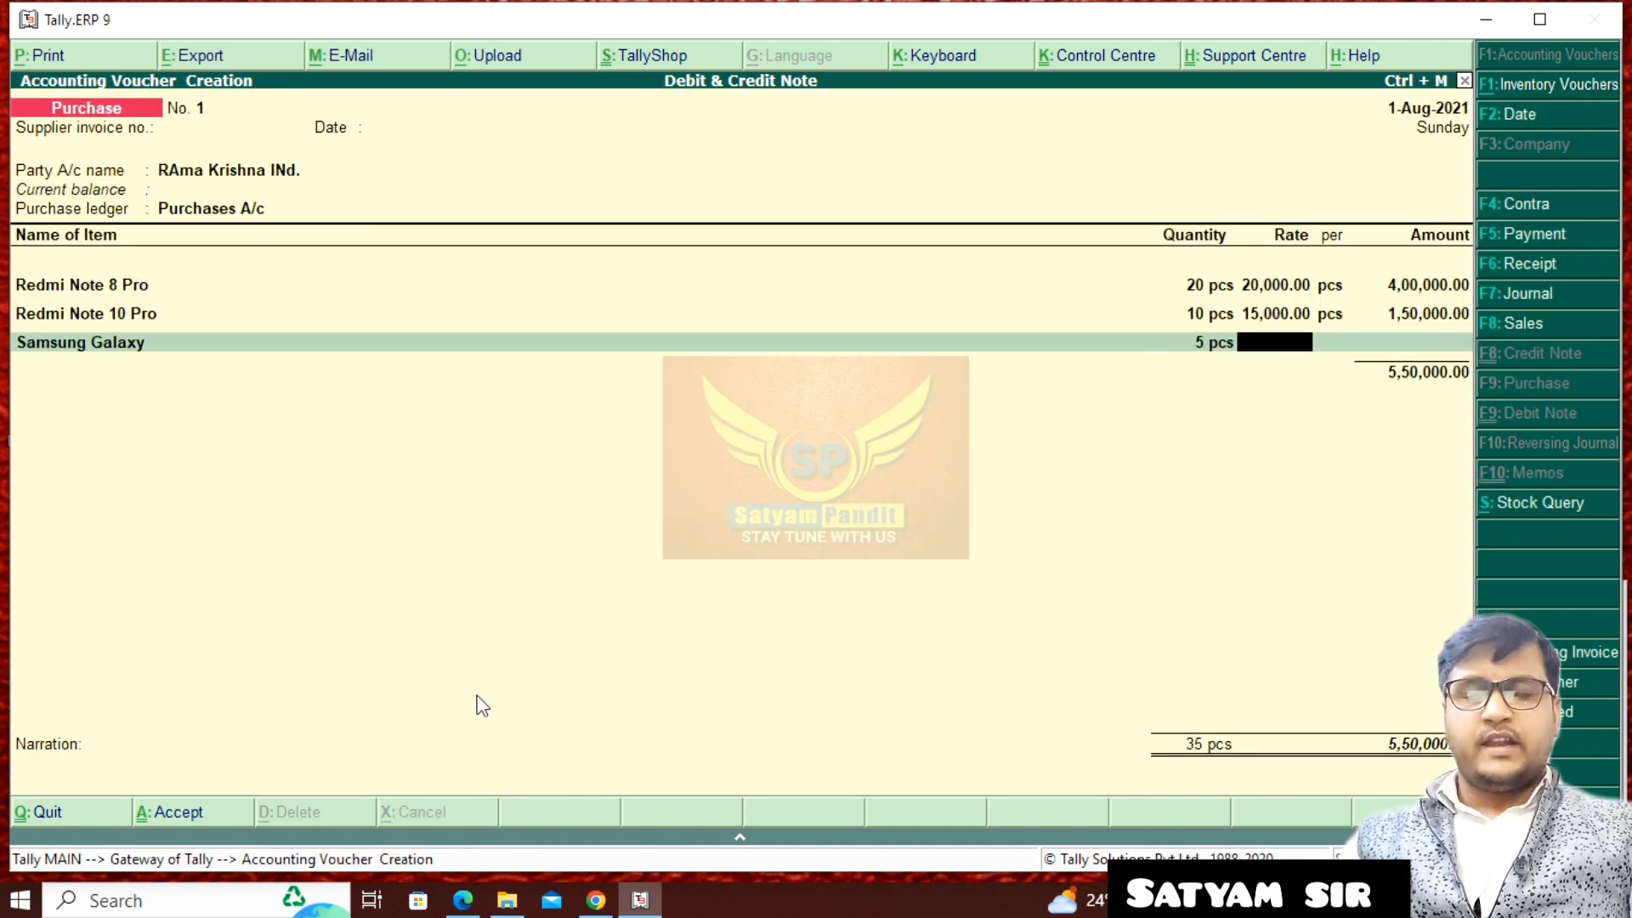
text(16000)
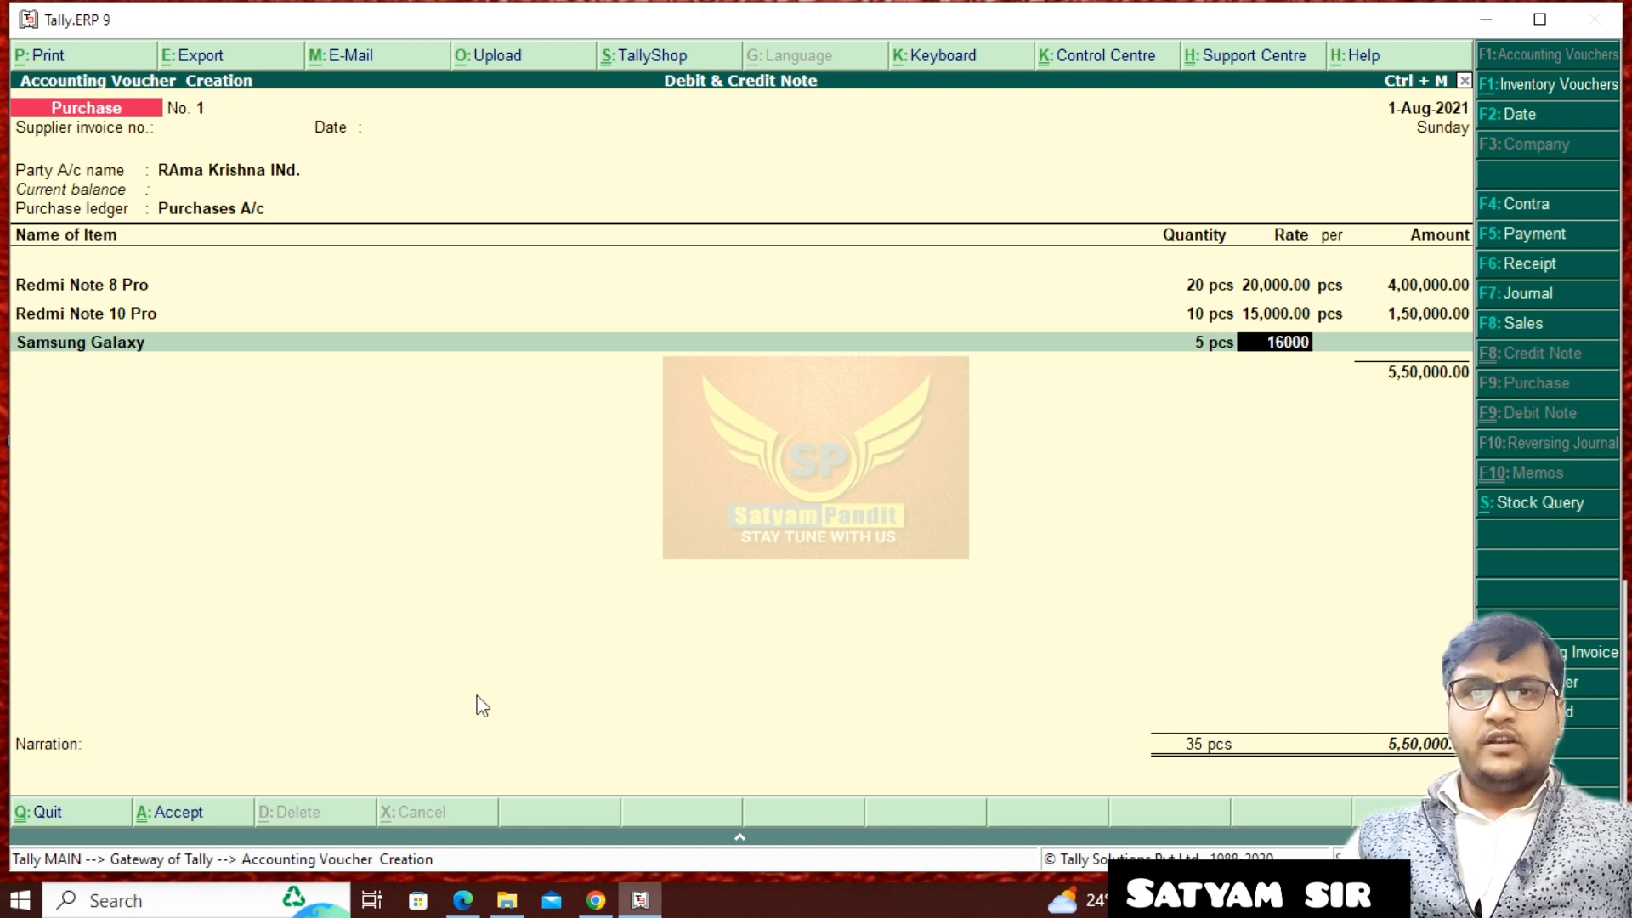
key(Return)
key(Return)
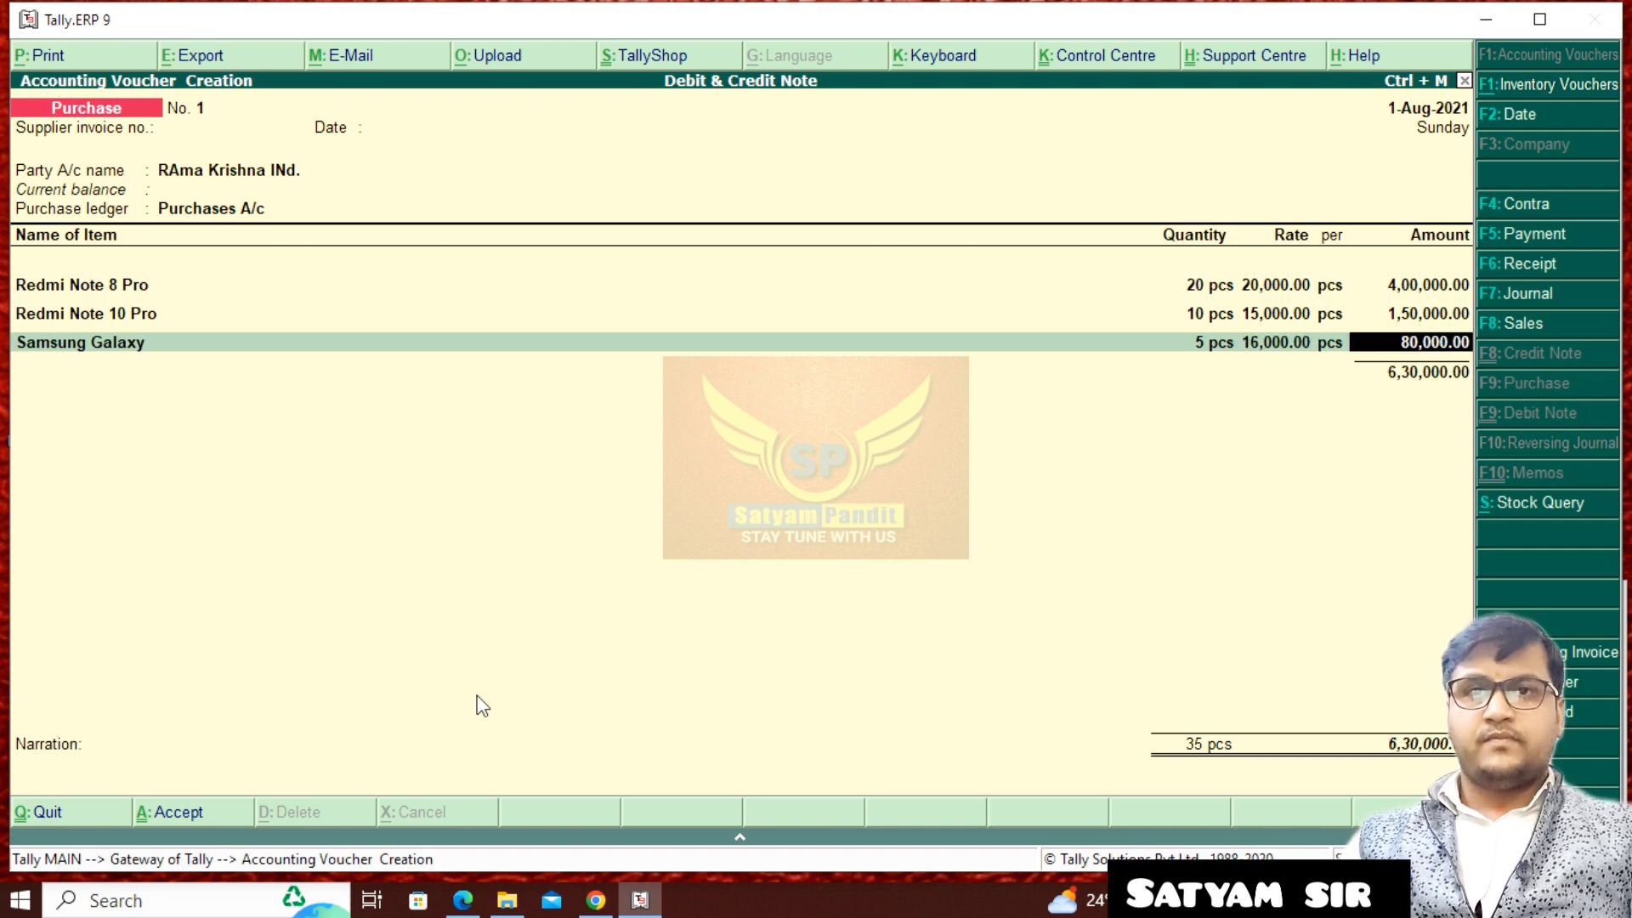
key(Return)
- Start a new stock item named "Moto G 8 +" for the purchase voucher's fourth line
key(alt+c)
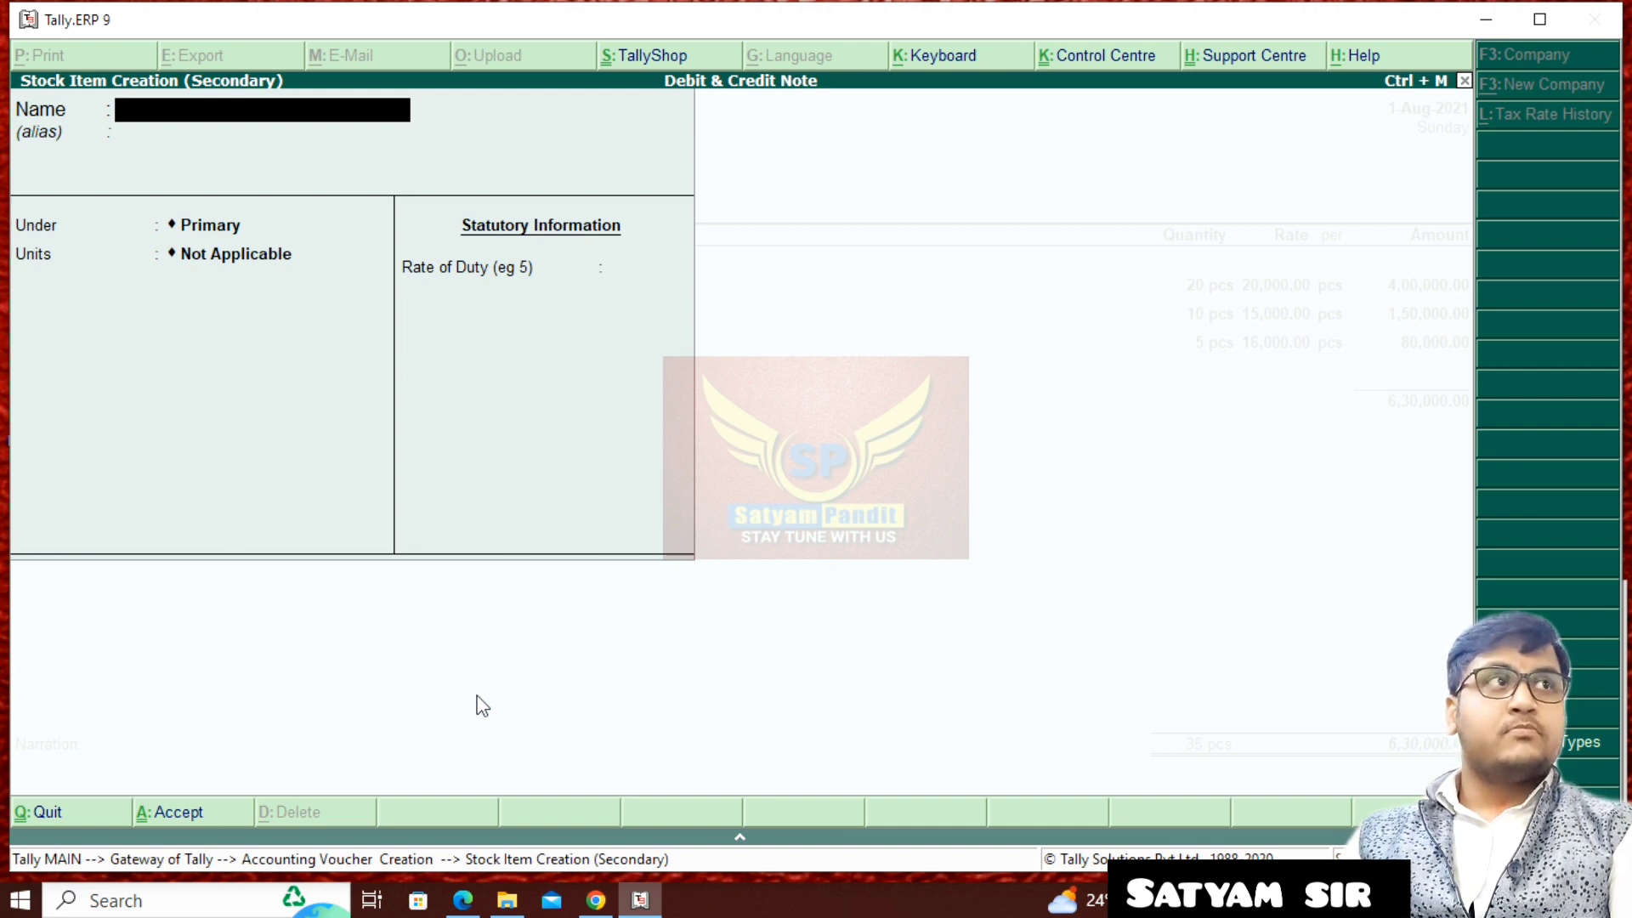
text(Mp)
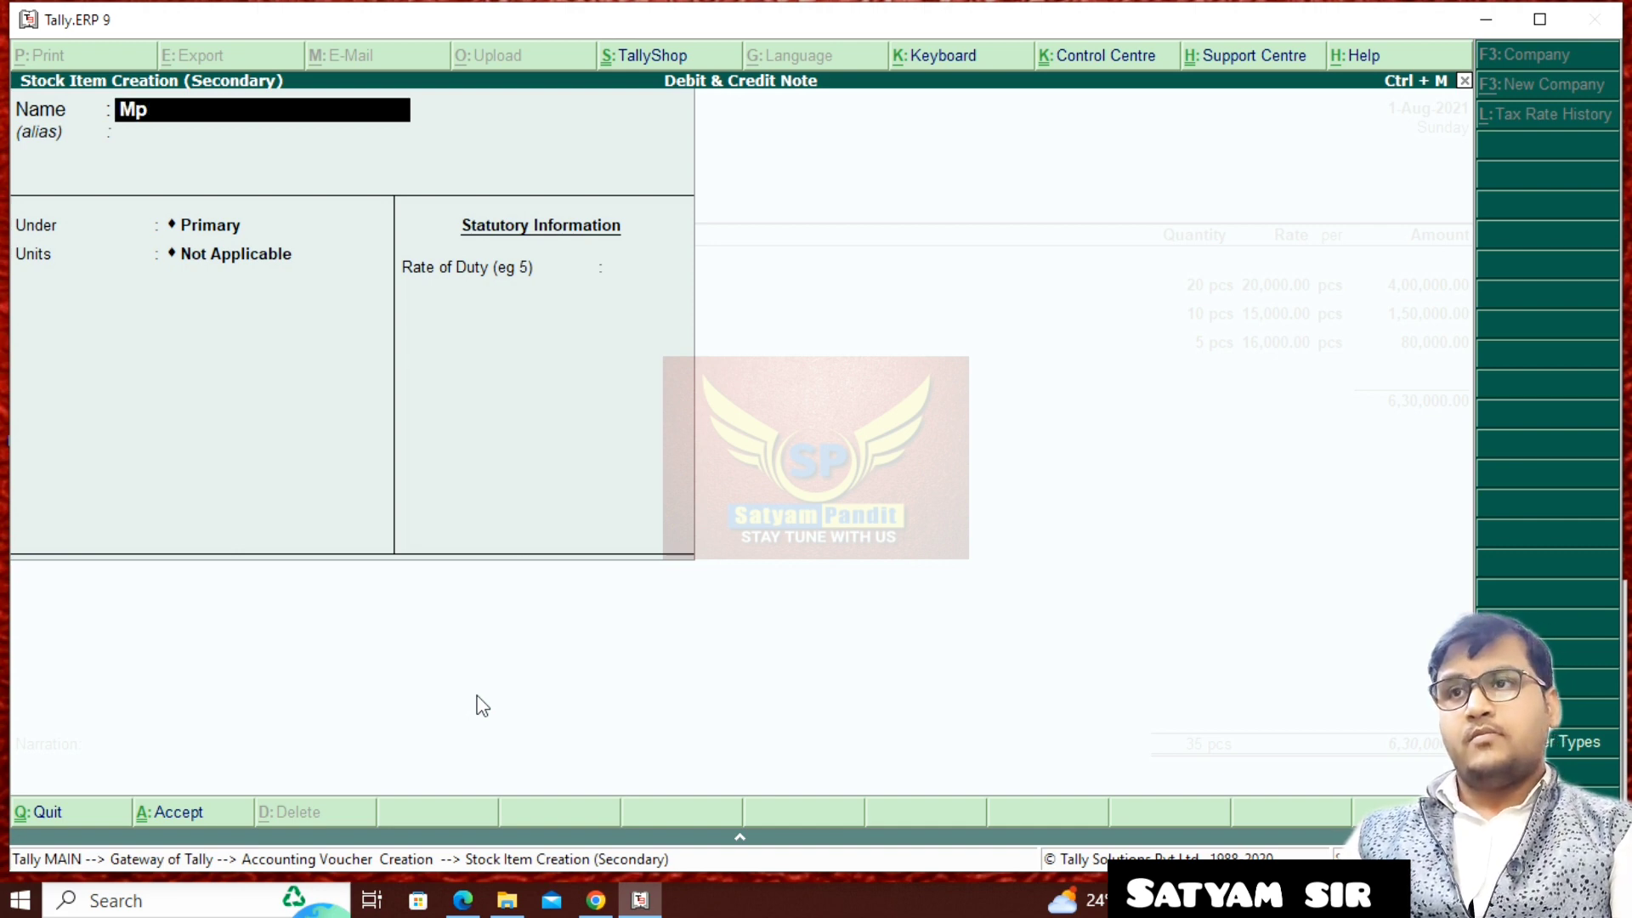
key(BackSpace)
text(oto G)
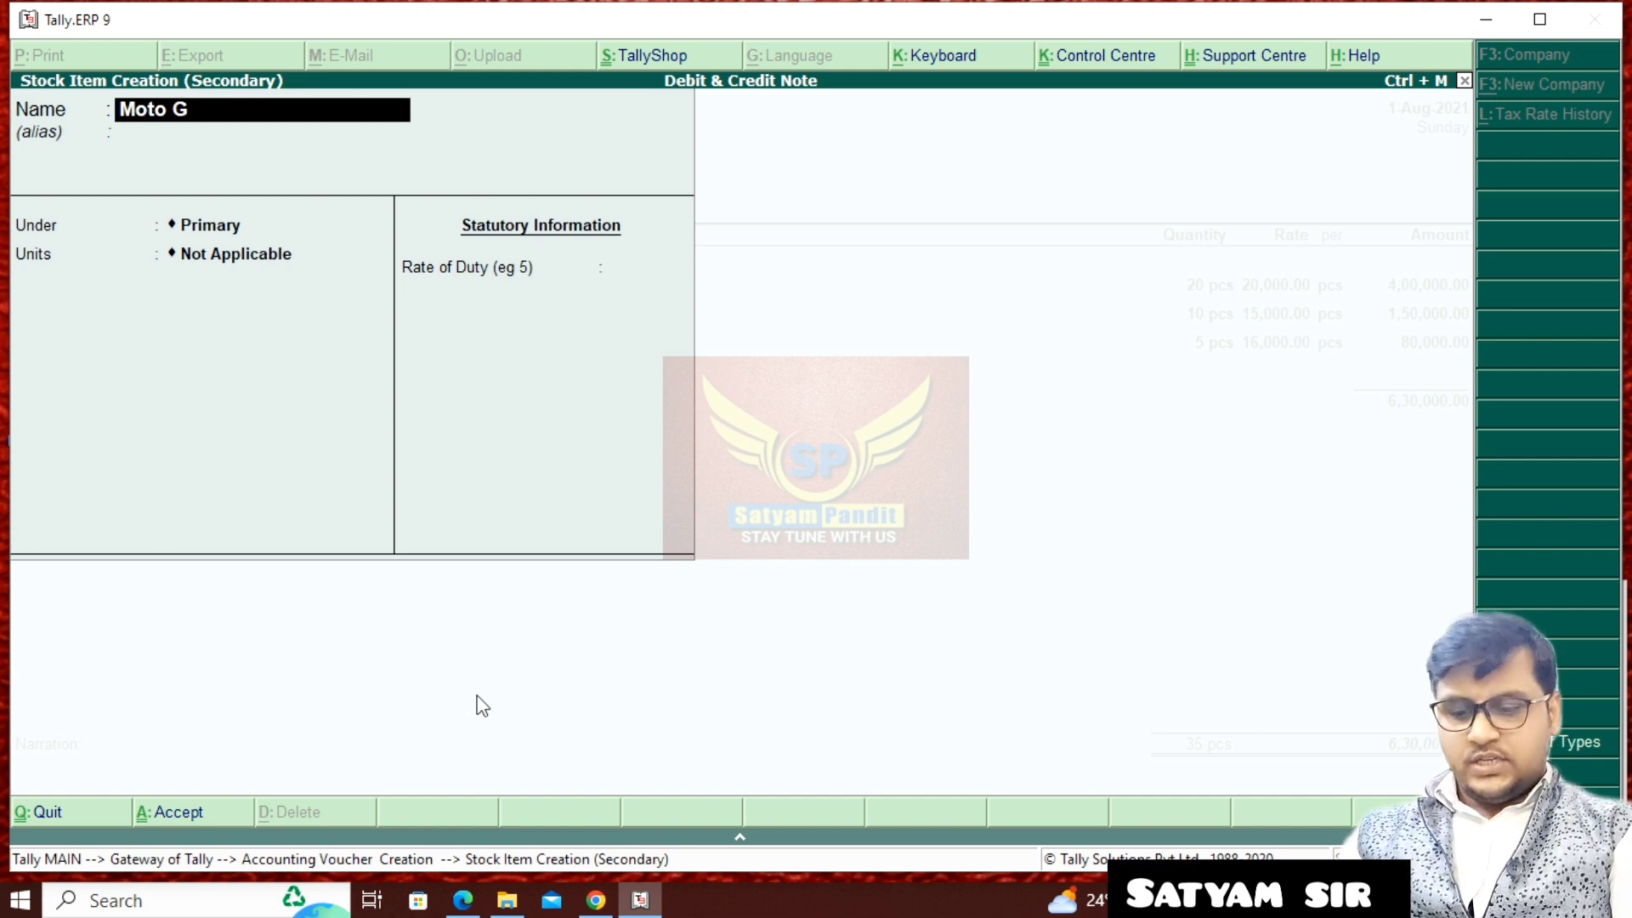
text( 8)
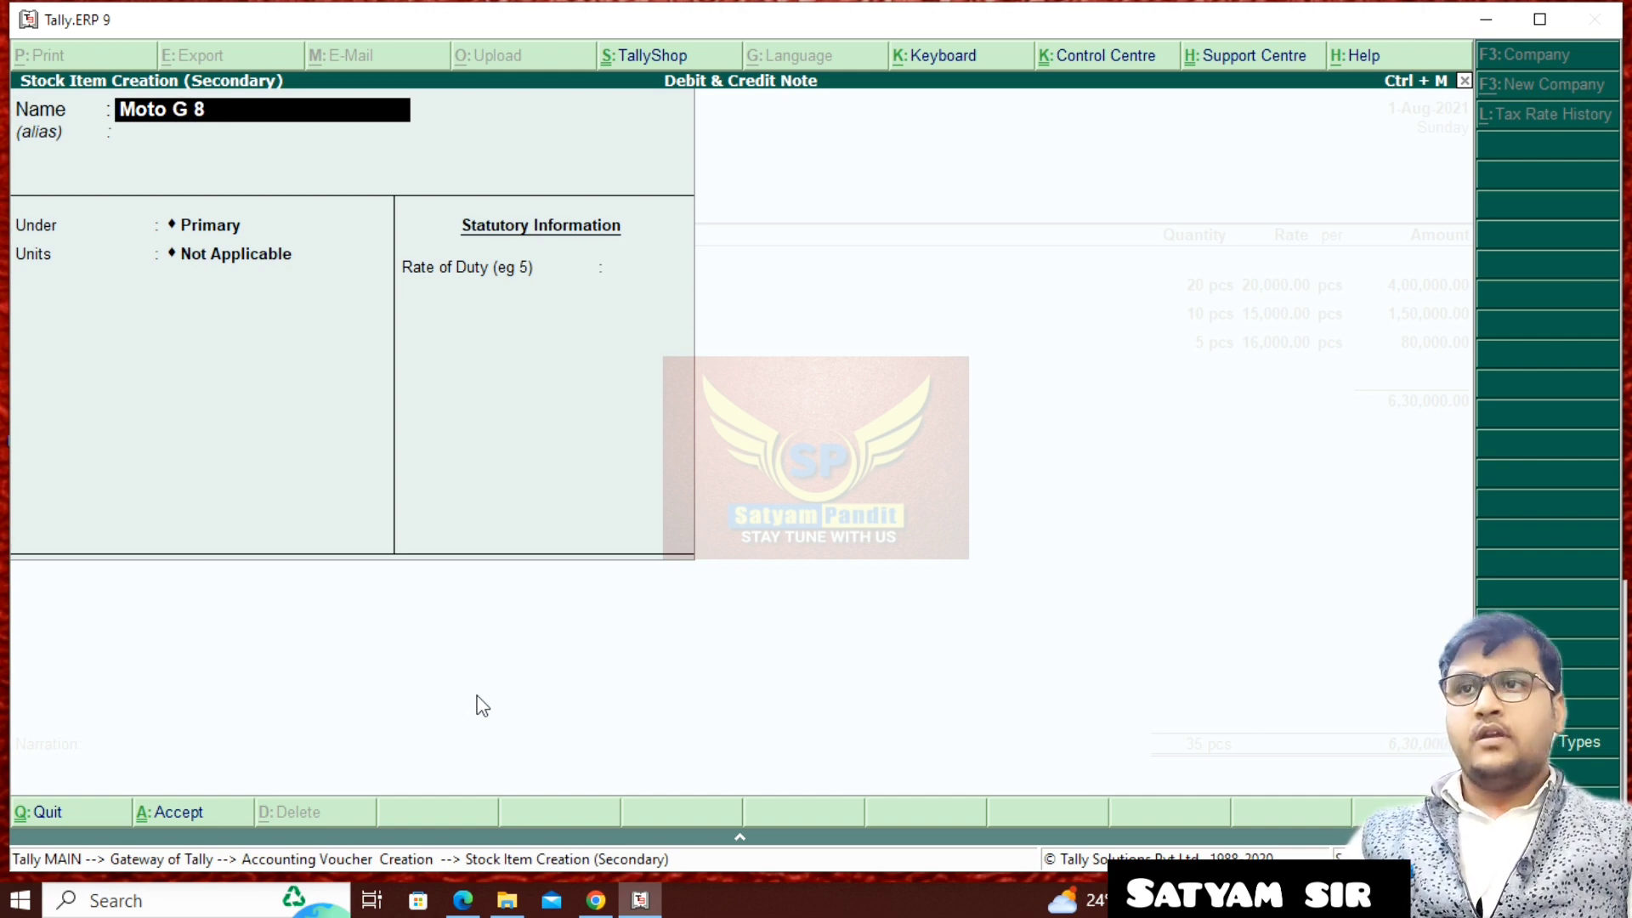
text( +)
key(Return)
key(Return)
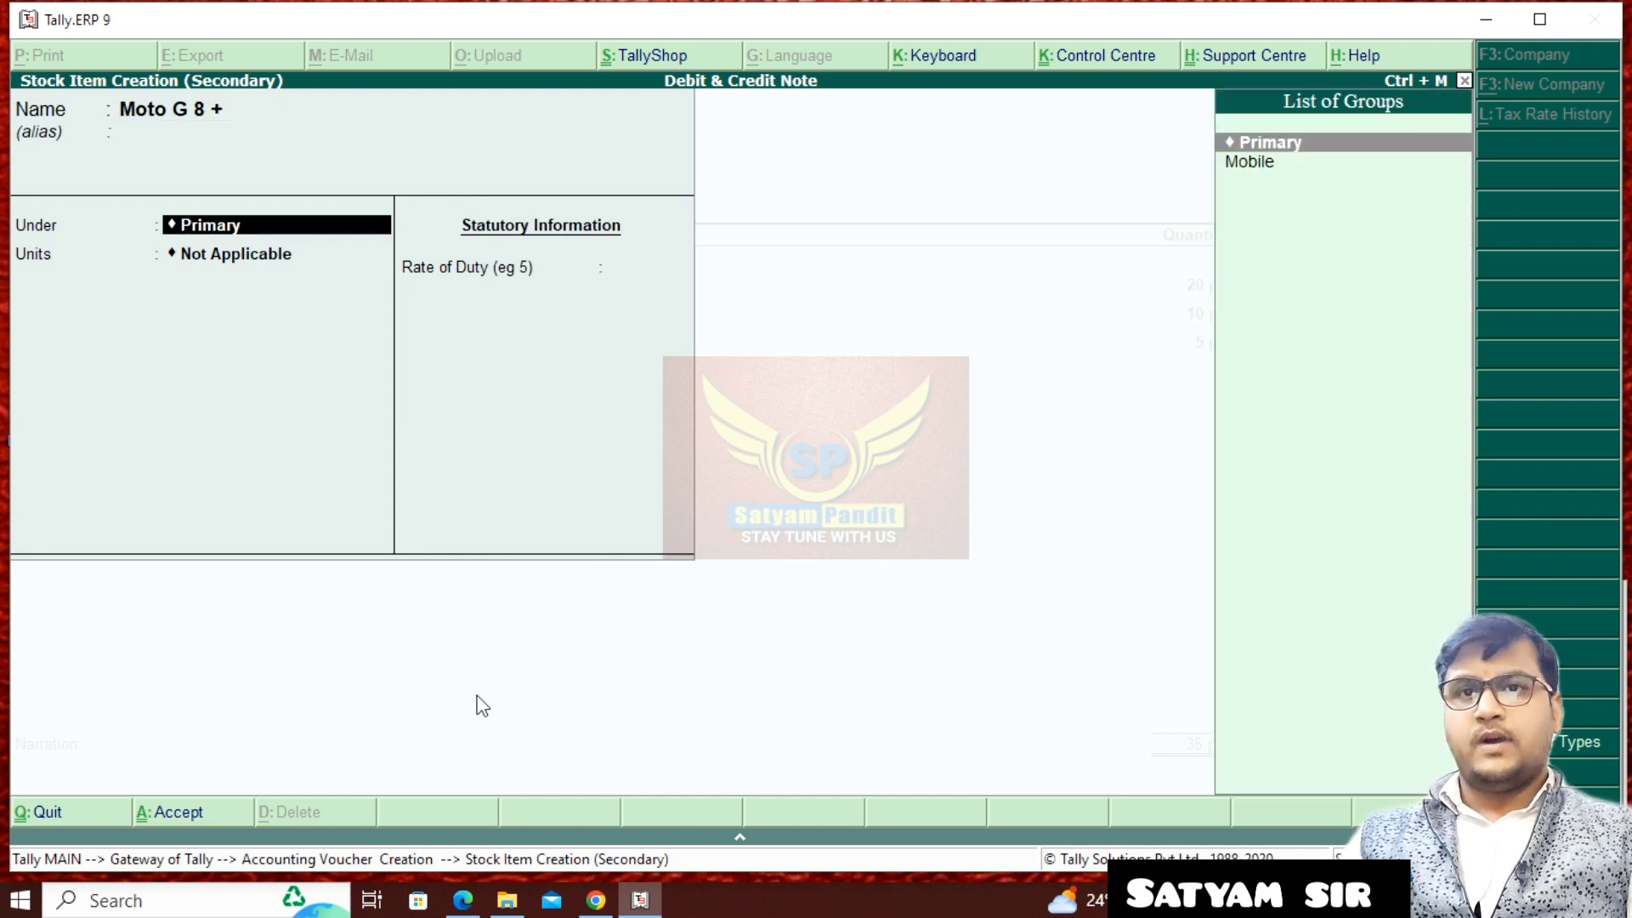
- Place Moto G 8 + under the Mobile group with unit pcs and save the stock item
key(Right)
key(BackSpace)
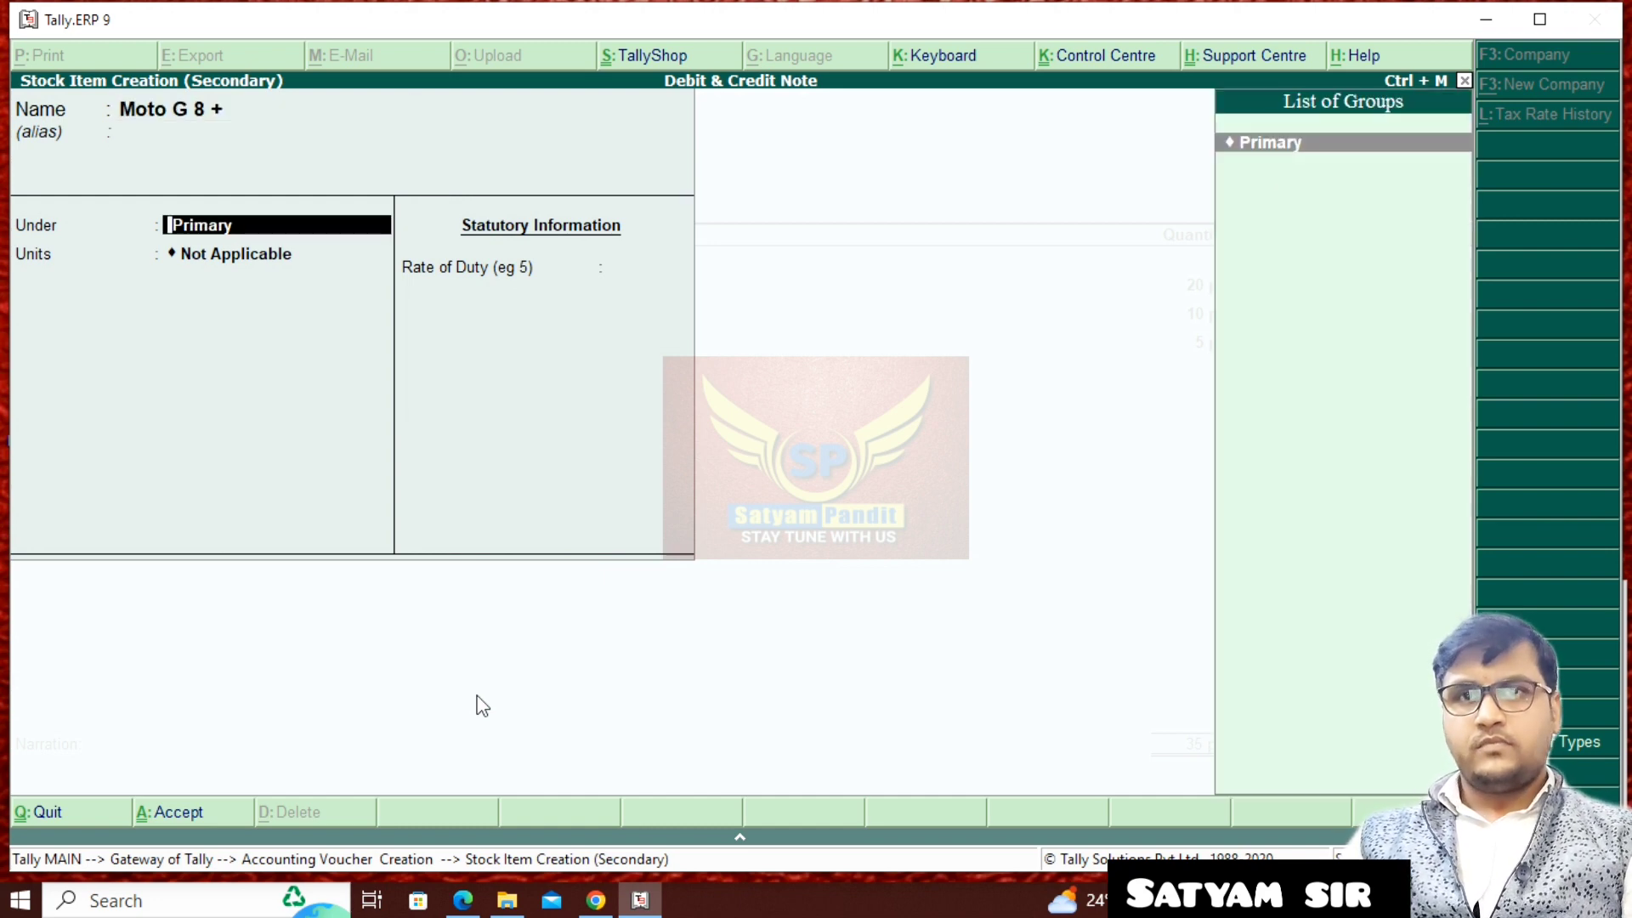
key(Delete)
key(Delete)
key(Delete)
key(Delete)
key(Delete)
key(Delete)
key(Delete)
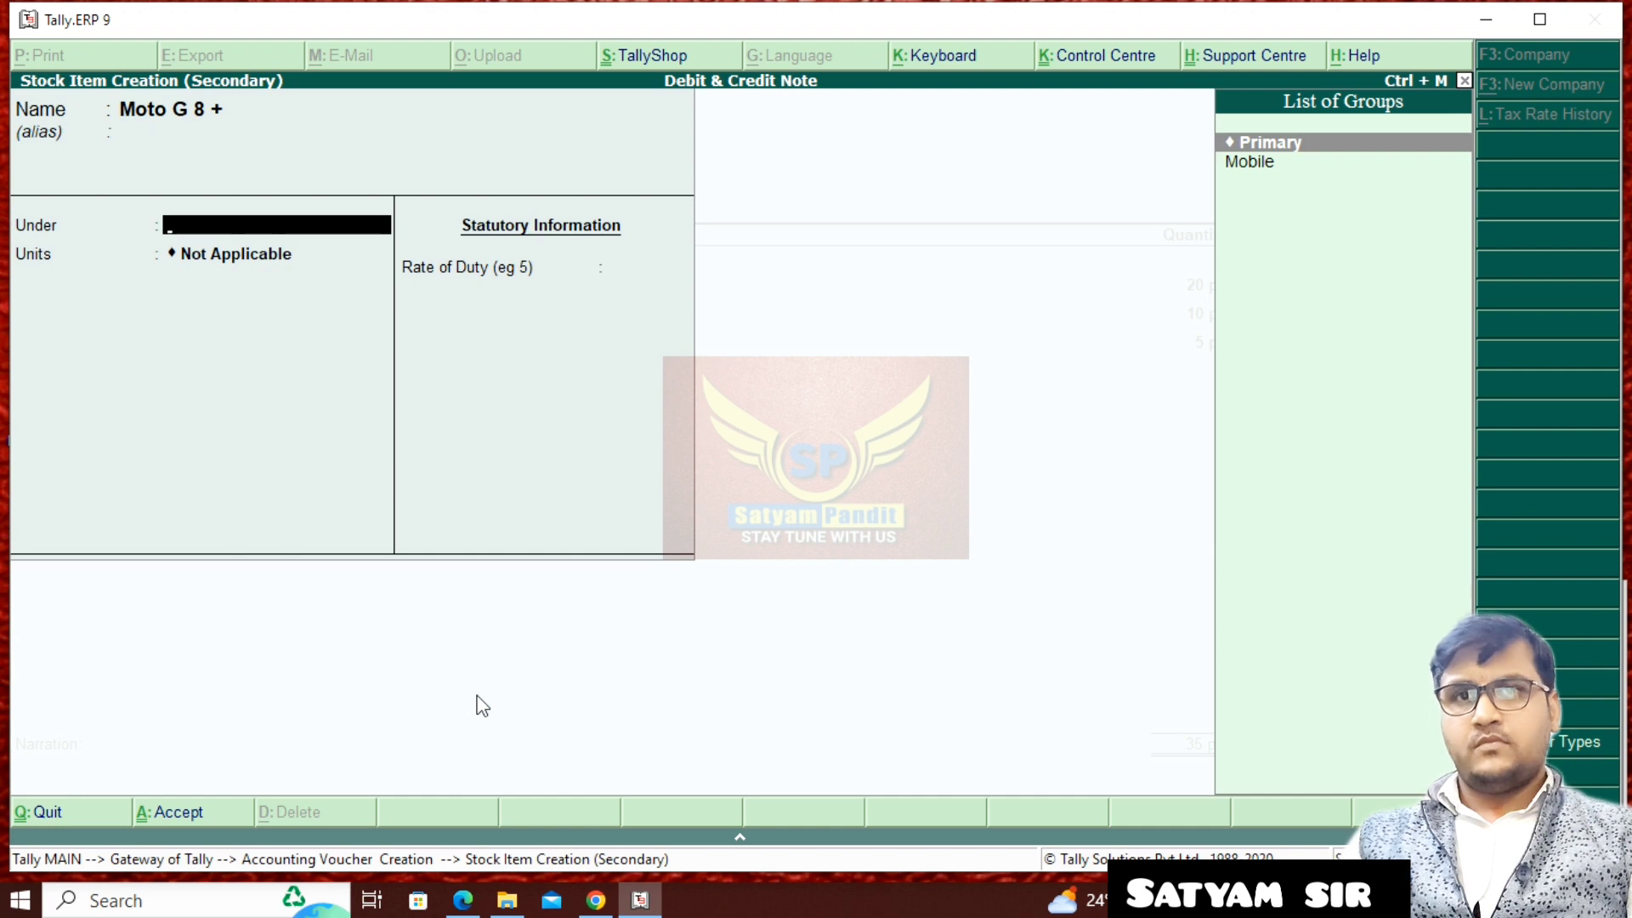
key(Down)
key(Return)
key(Down)
key(Return)
key(Return)
key(Return)
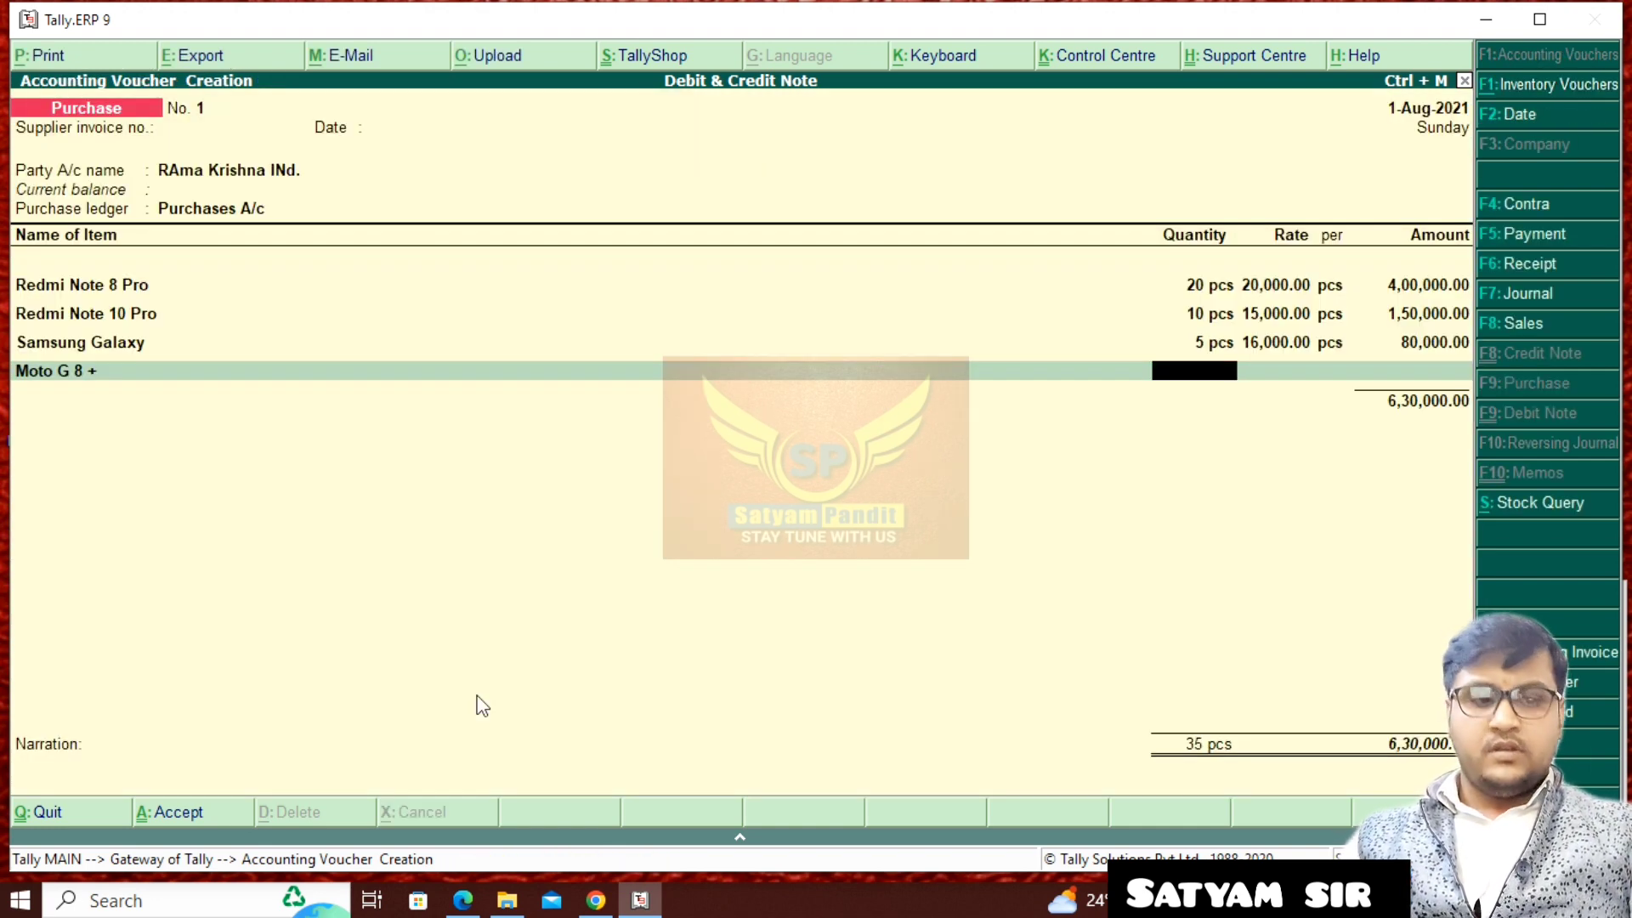
- Enter 3 pcs of Moto G 8 + at a rate of 12,000 per piece
text(3)
key(Return)
text(12000)
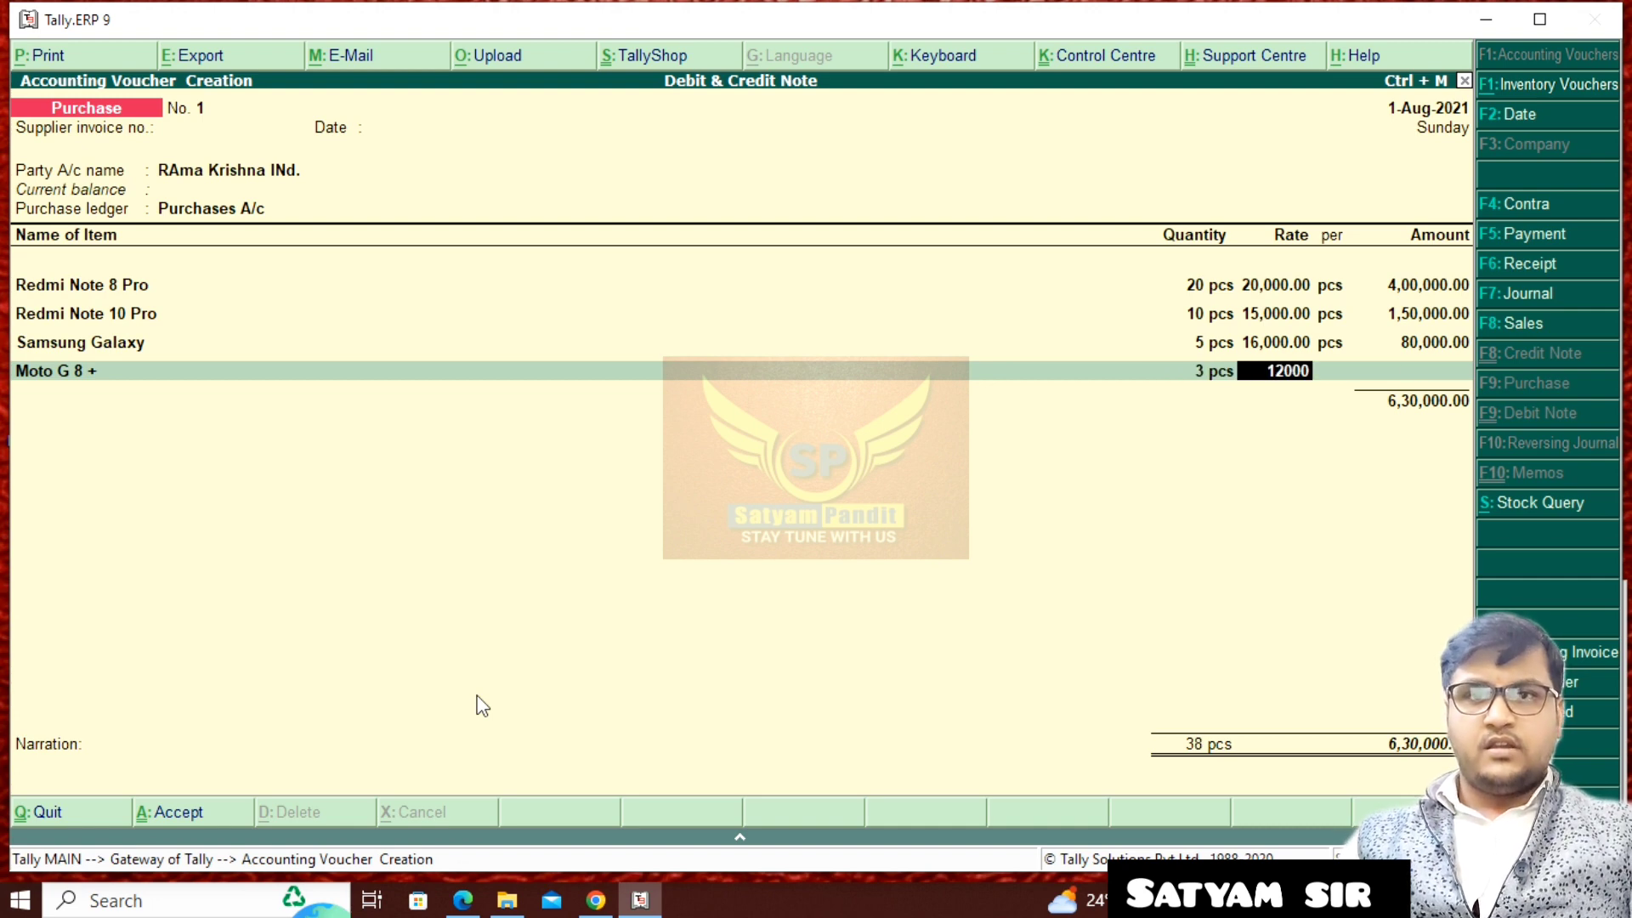
key(Return)
key(Return)
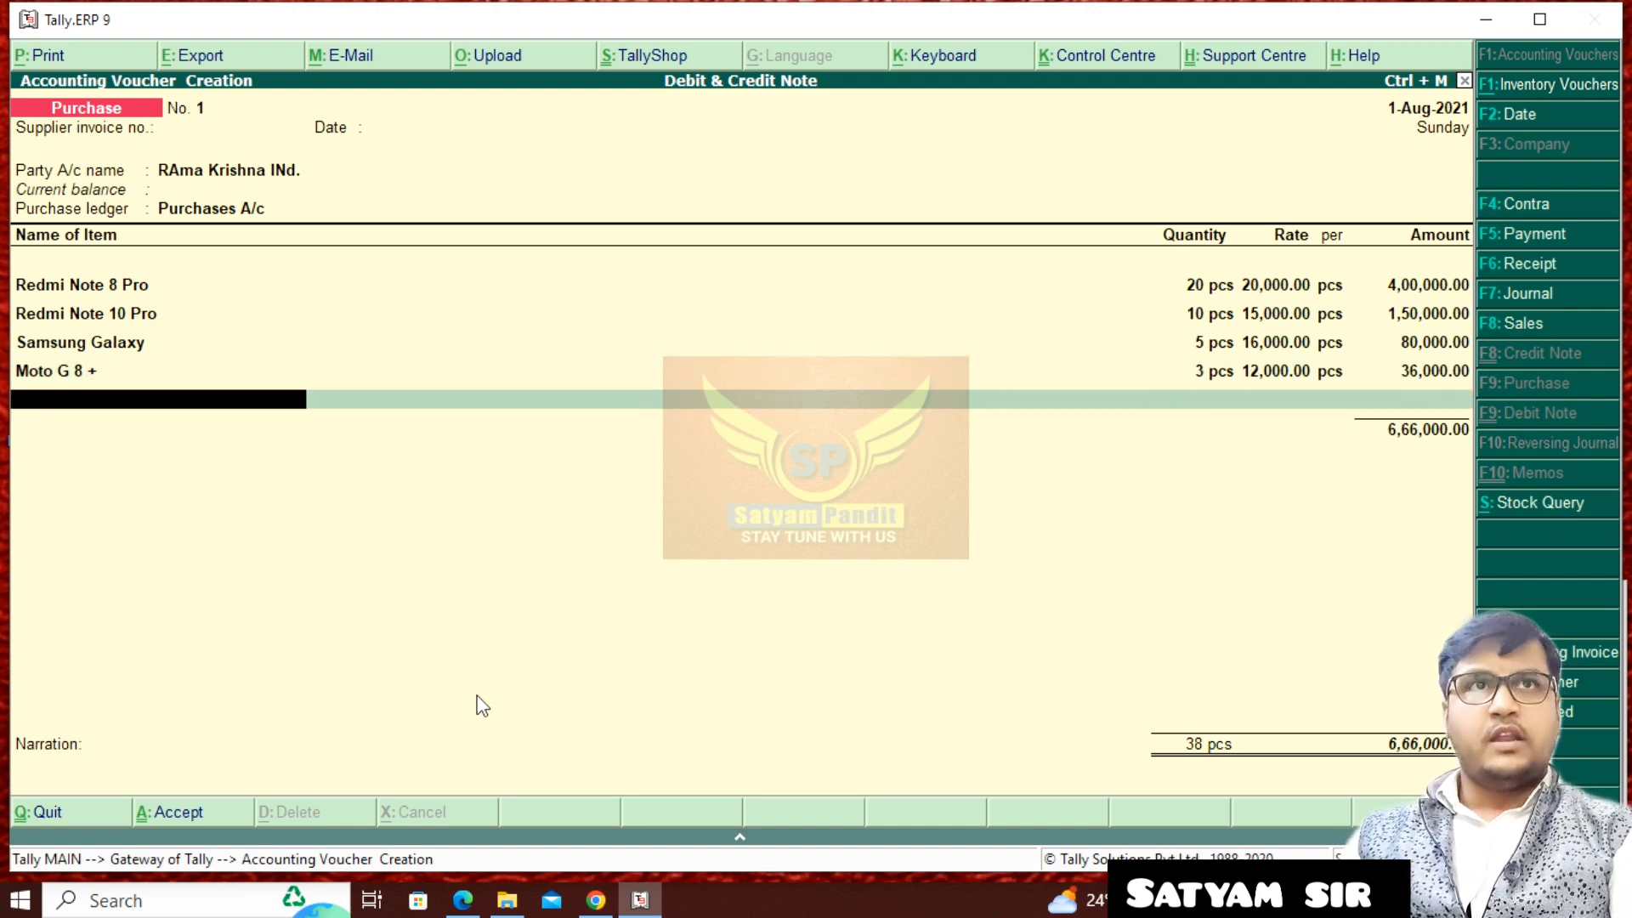
- End the item list and record the supplier's bill as a New Ref named Rk/400
key(Return)
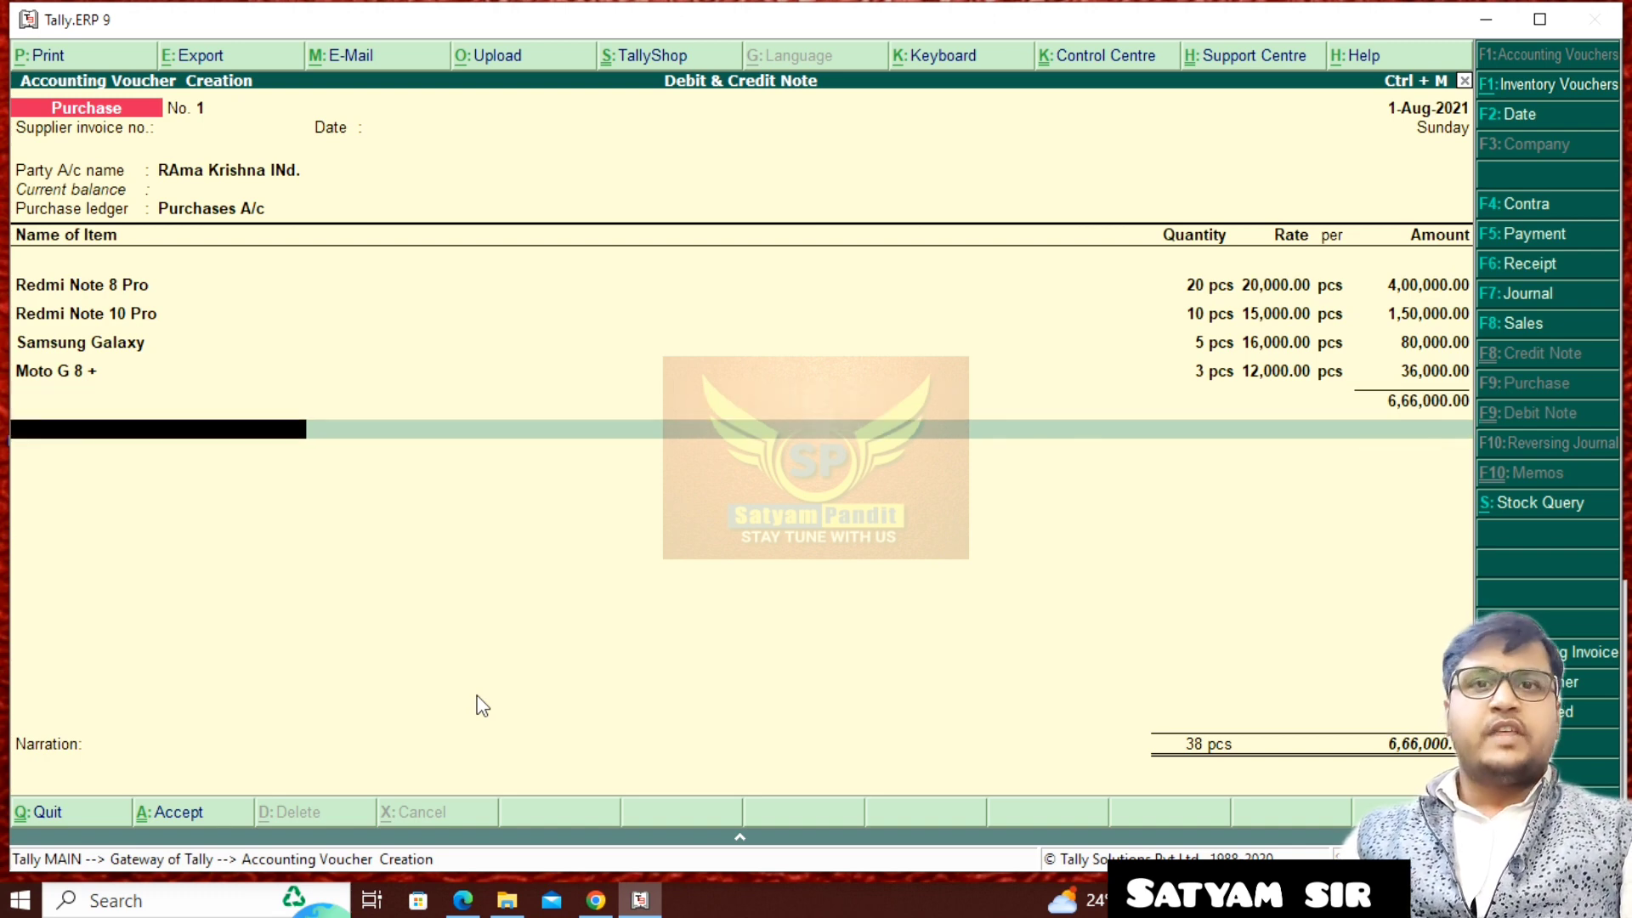
key(Return)
key(Return)
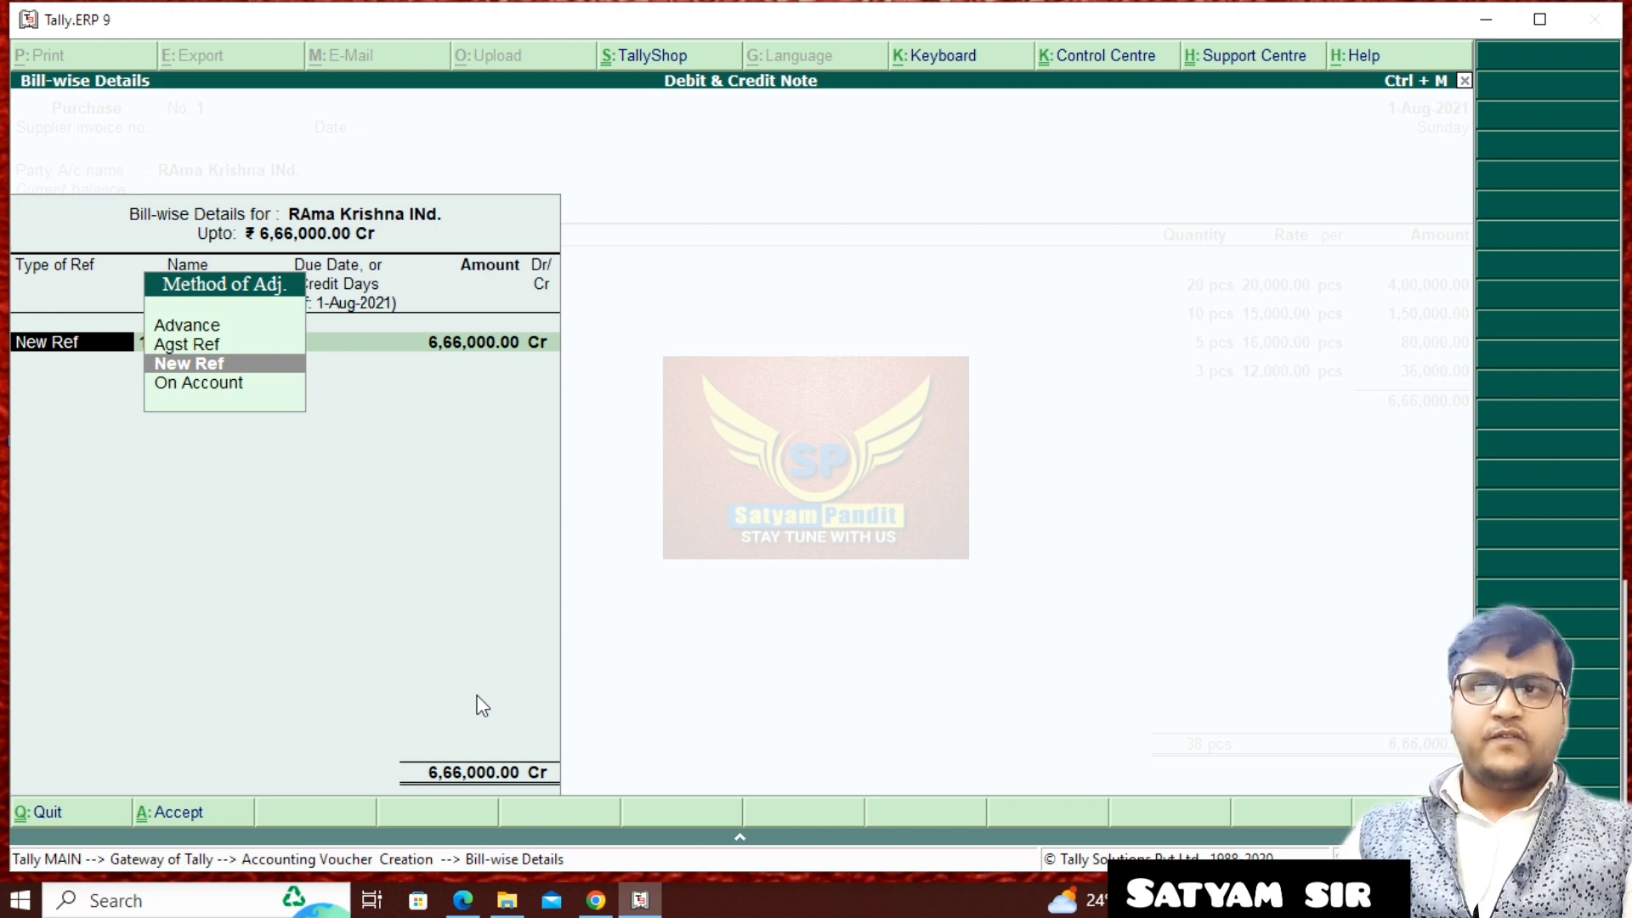
key(Return)
key(Return)
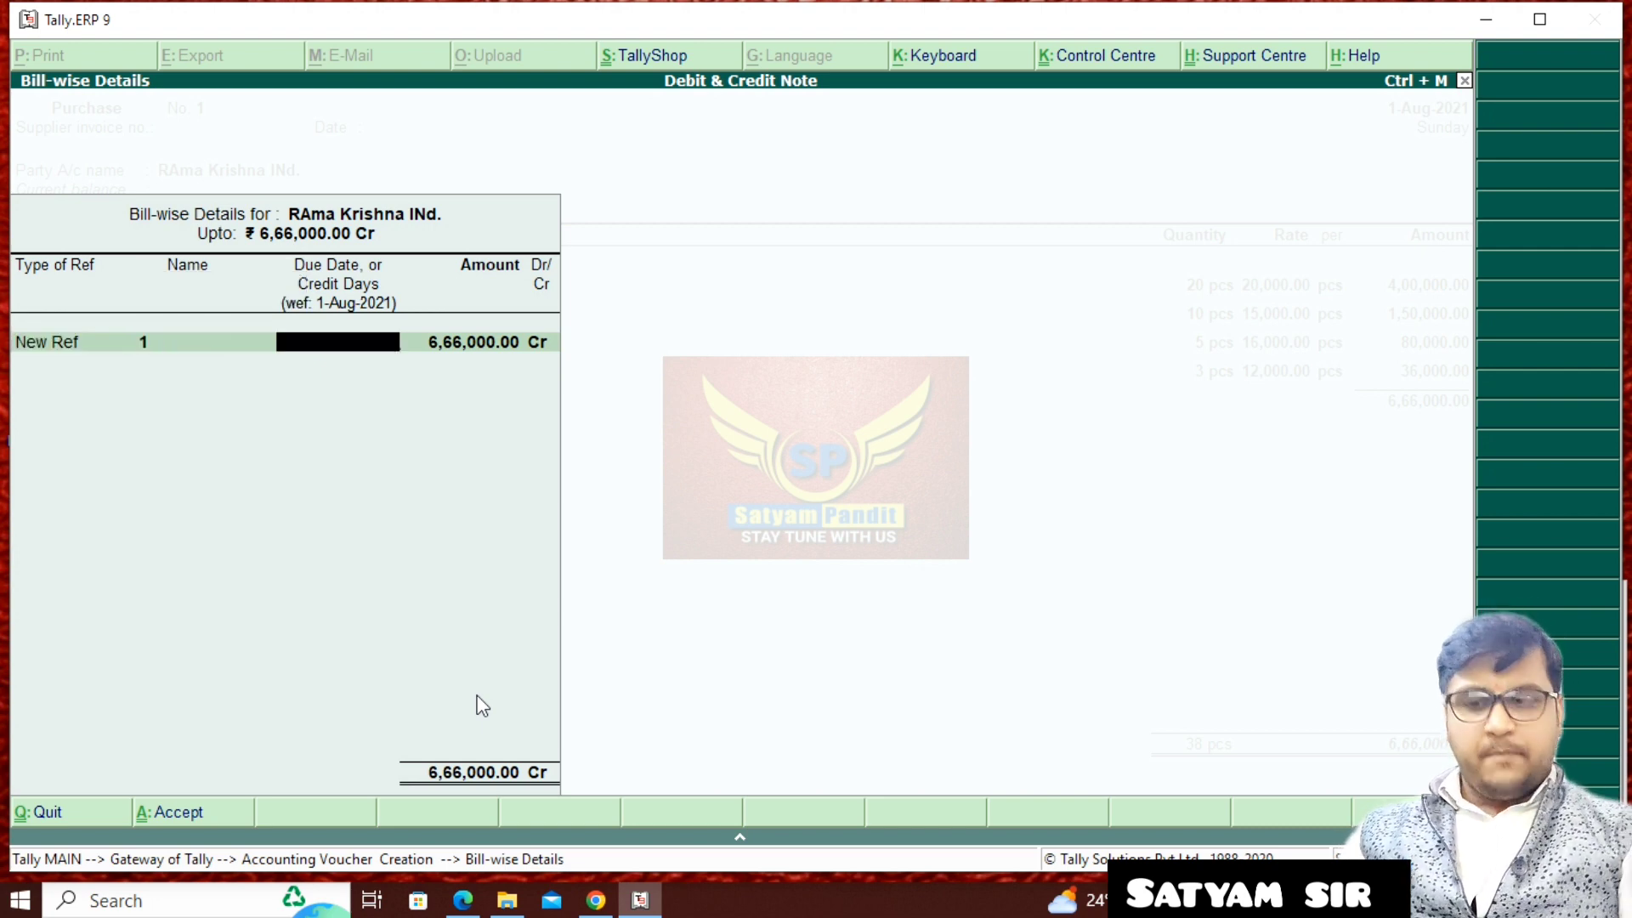
key(BackSpace)
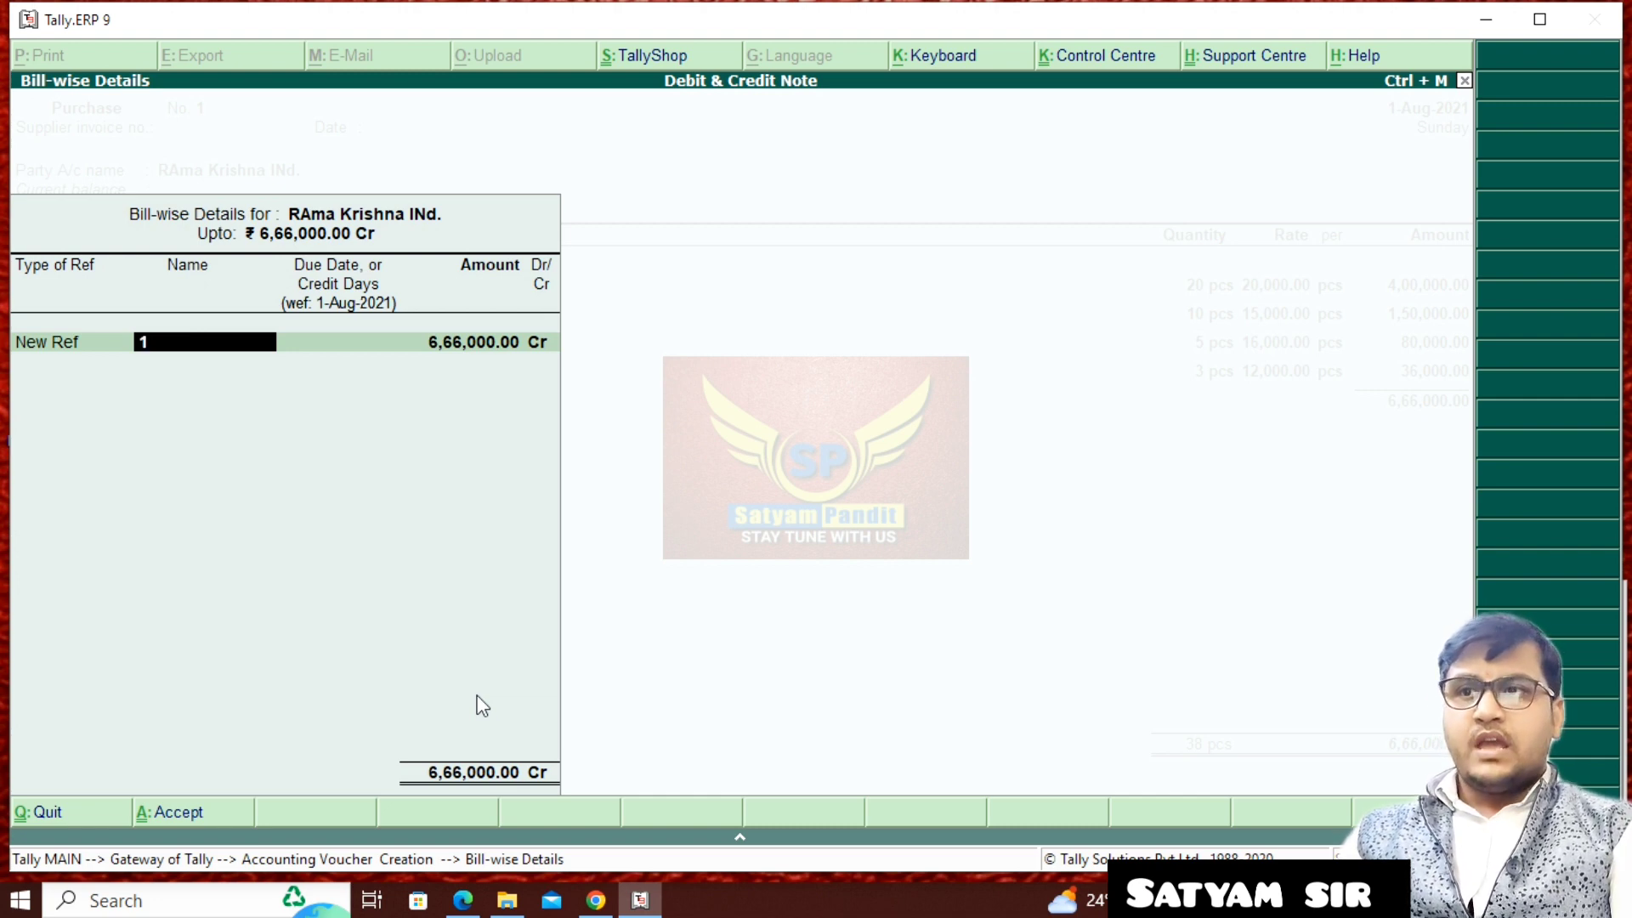
text(Rk/)
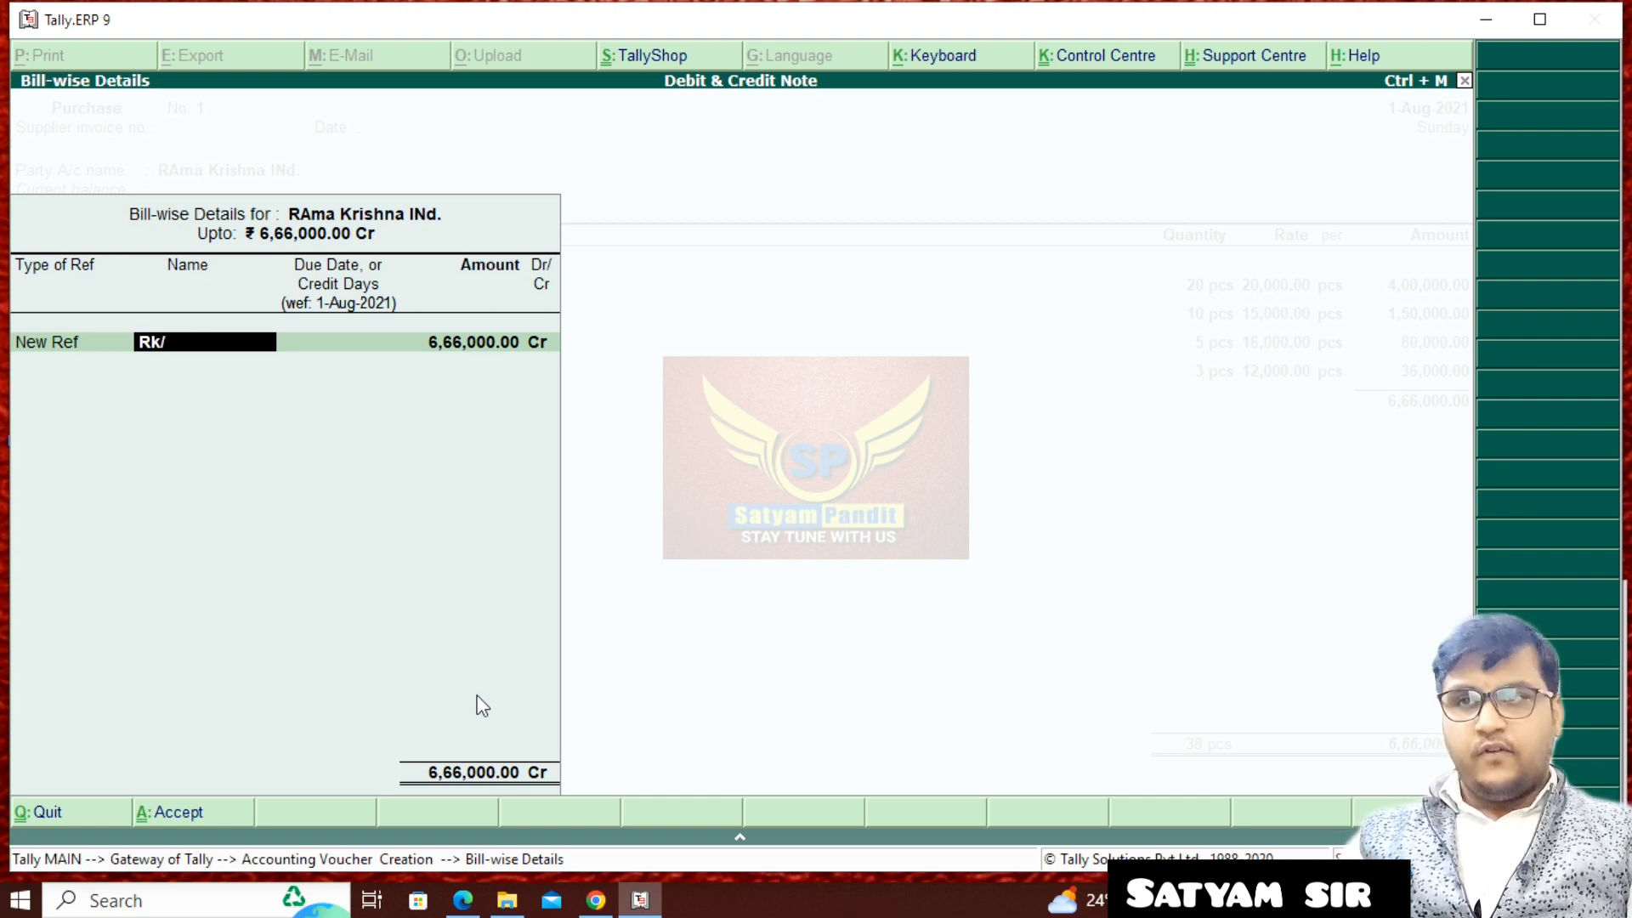
text(400)
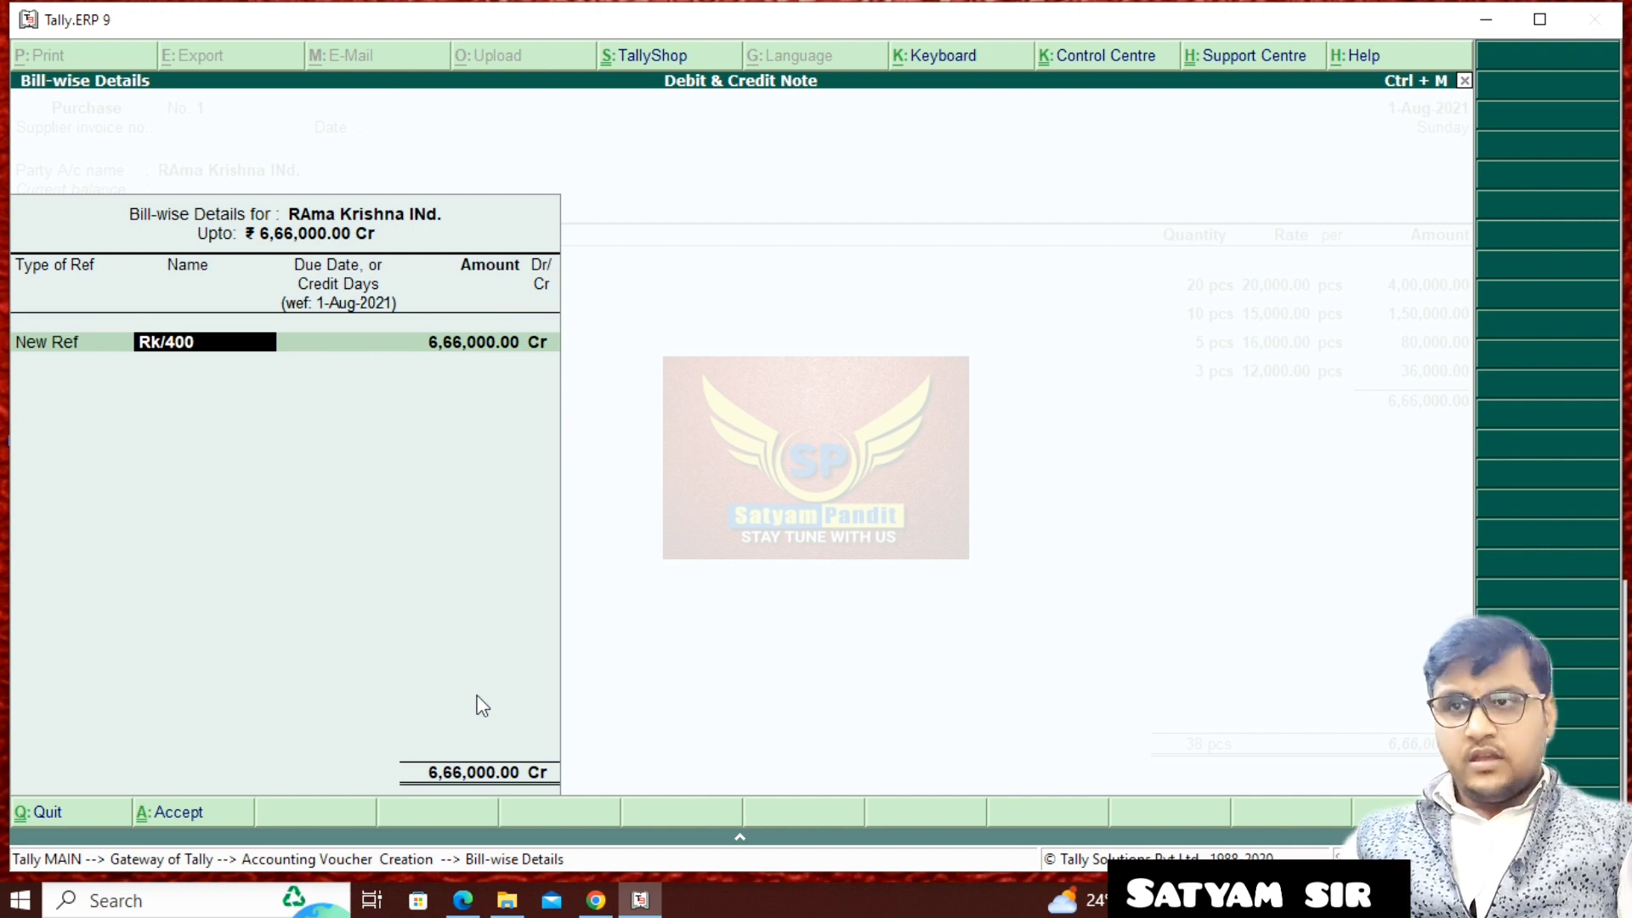
key(Return)
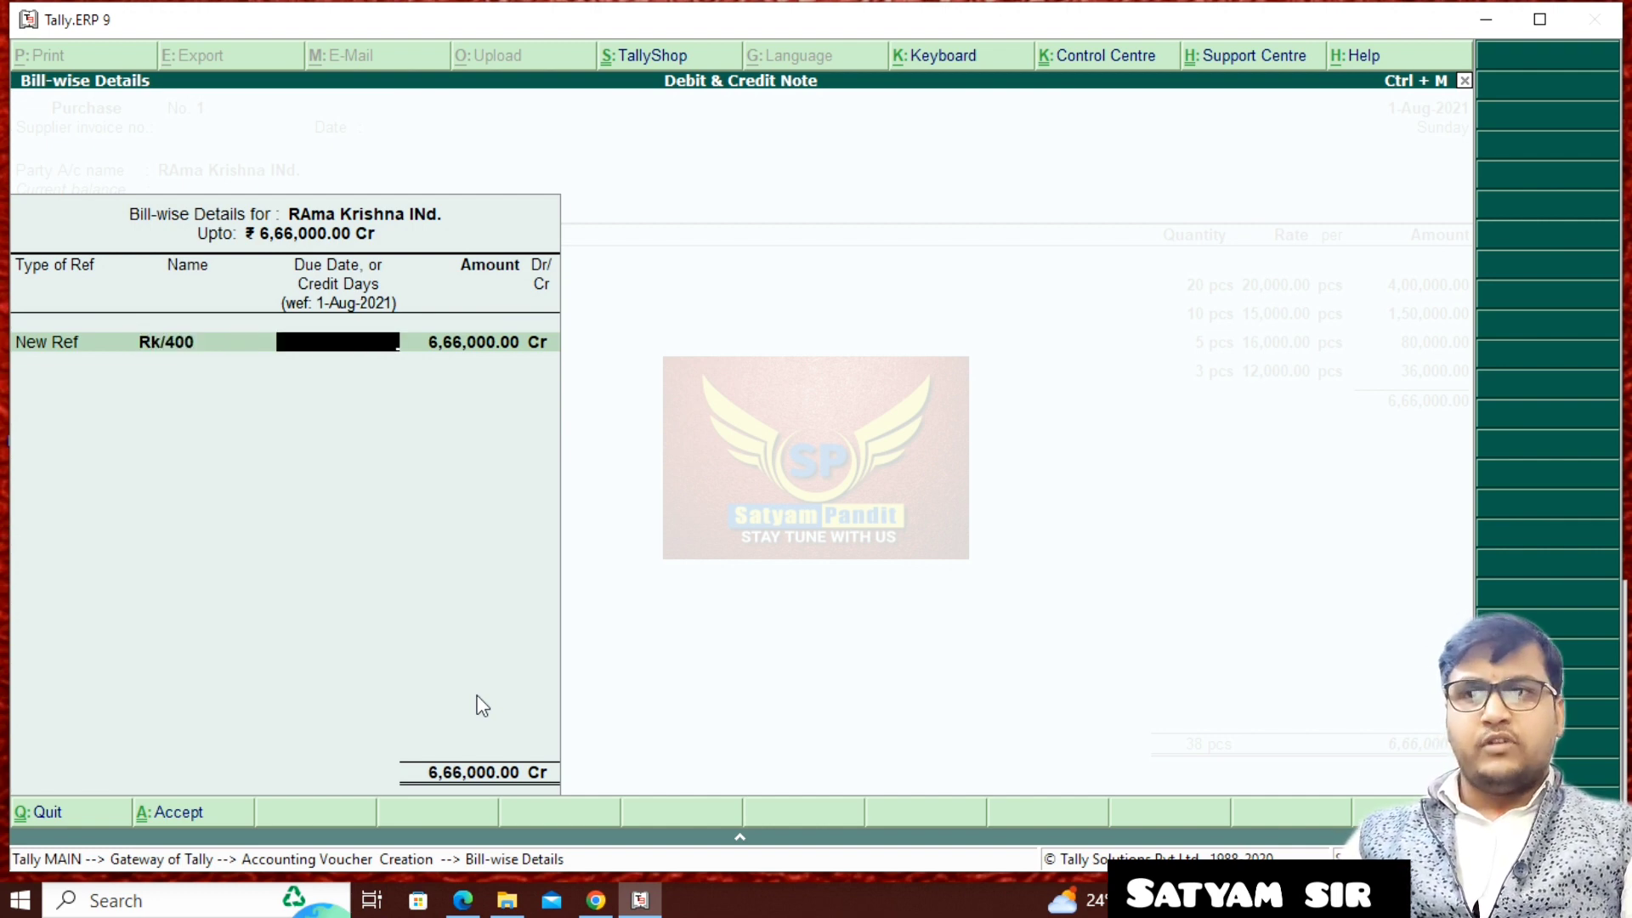
- Accept the bill-wise details with no credit period and save the purchase voucher without a narration
key(Return)
key(Return)
key(Return)
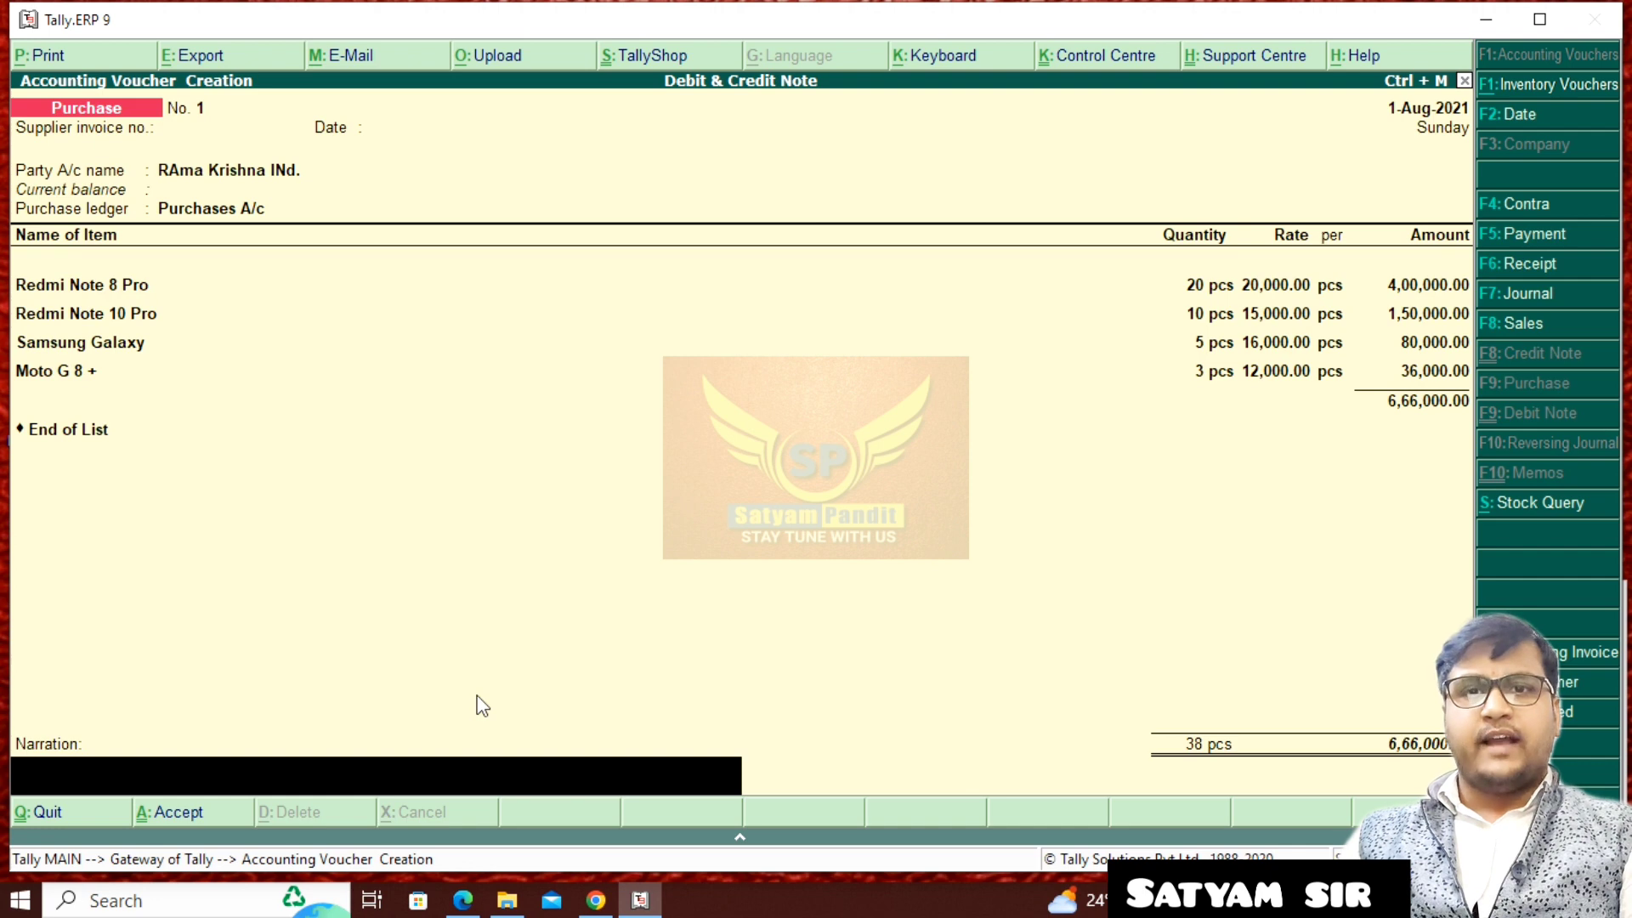
key(Return)
key(Return)
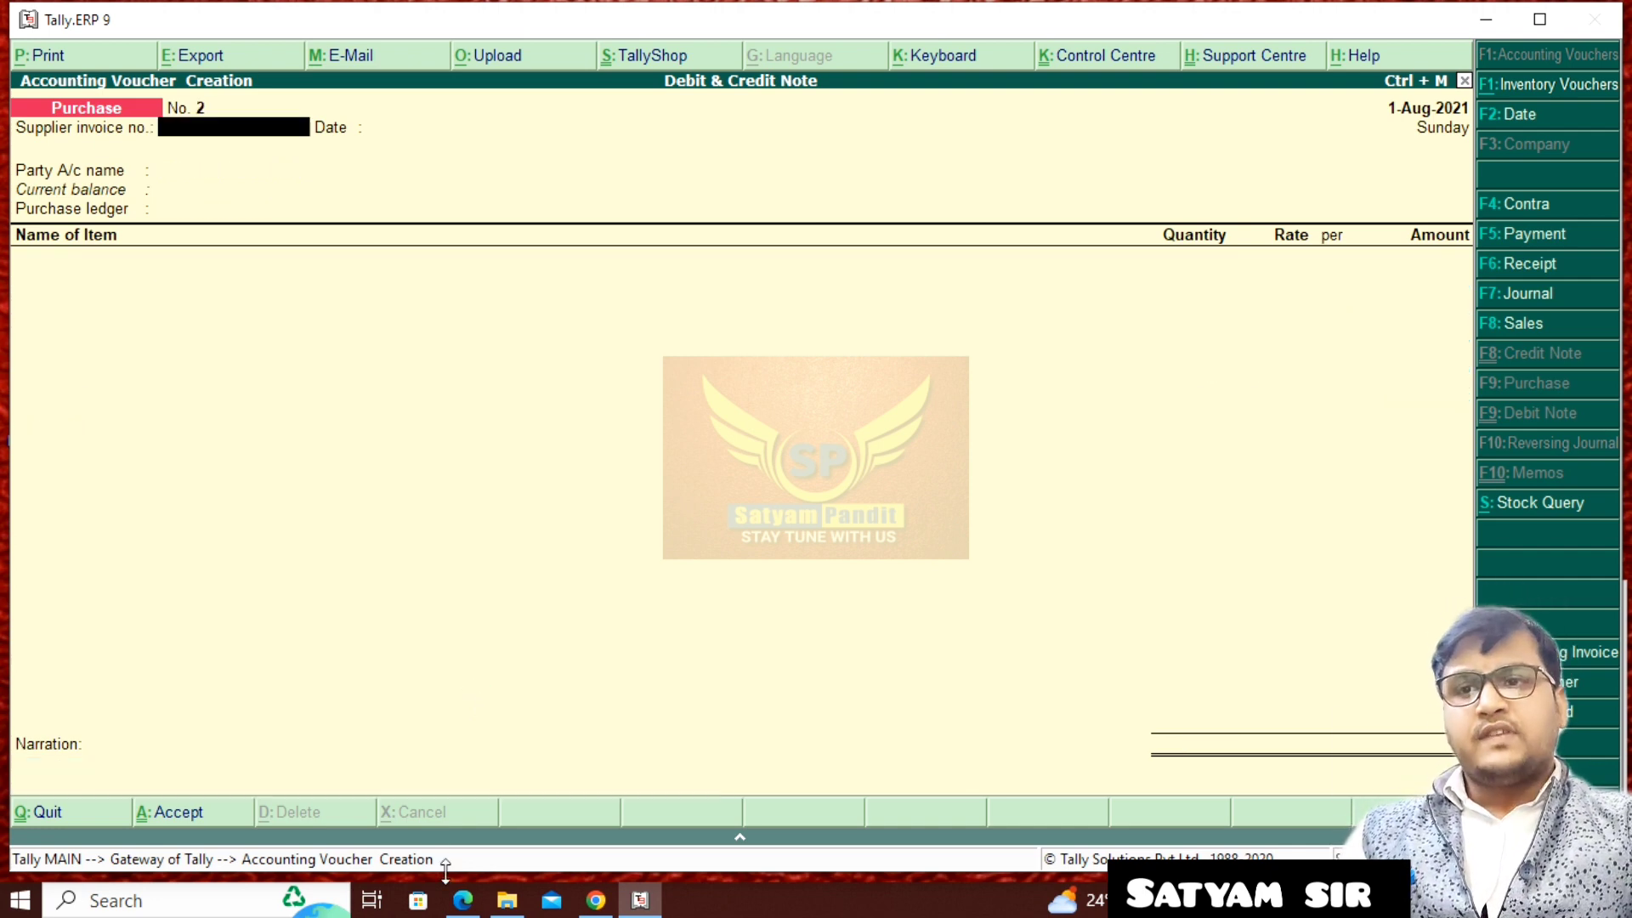
- Switch to the assignment PDF in the browser and read the debit note task for Rama Krishna Industries, including its item table
click(463, 900)
scroll(691, 568, down, 1)
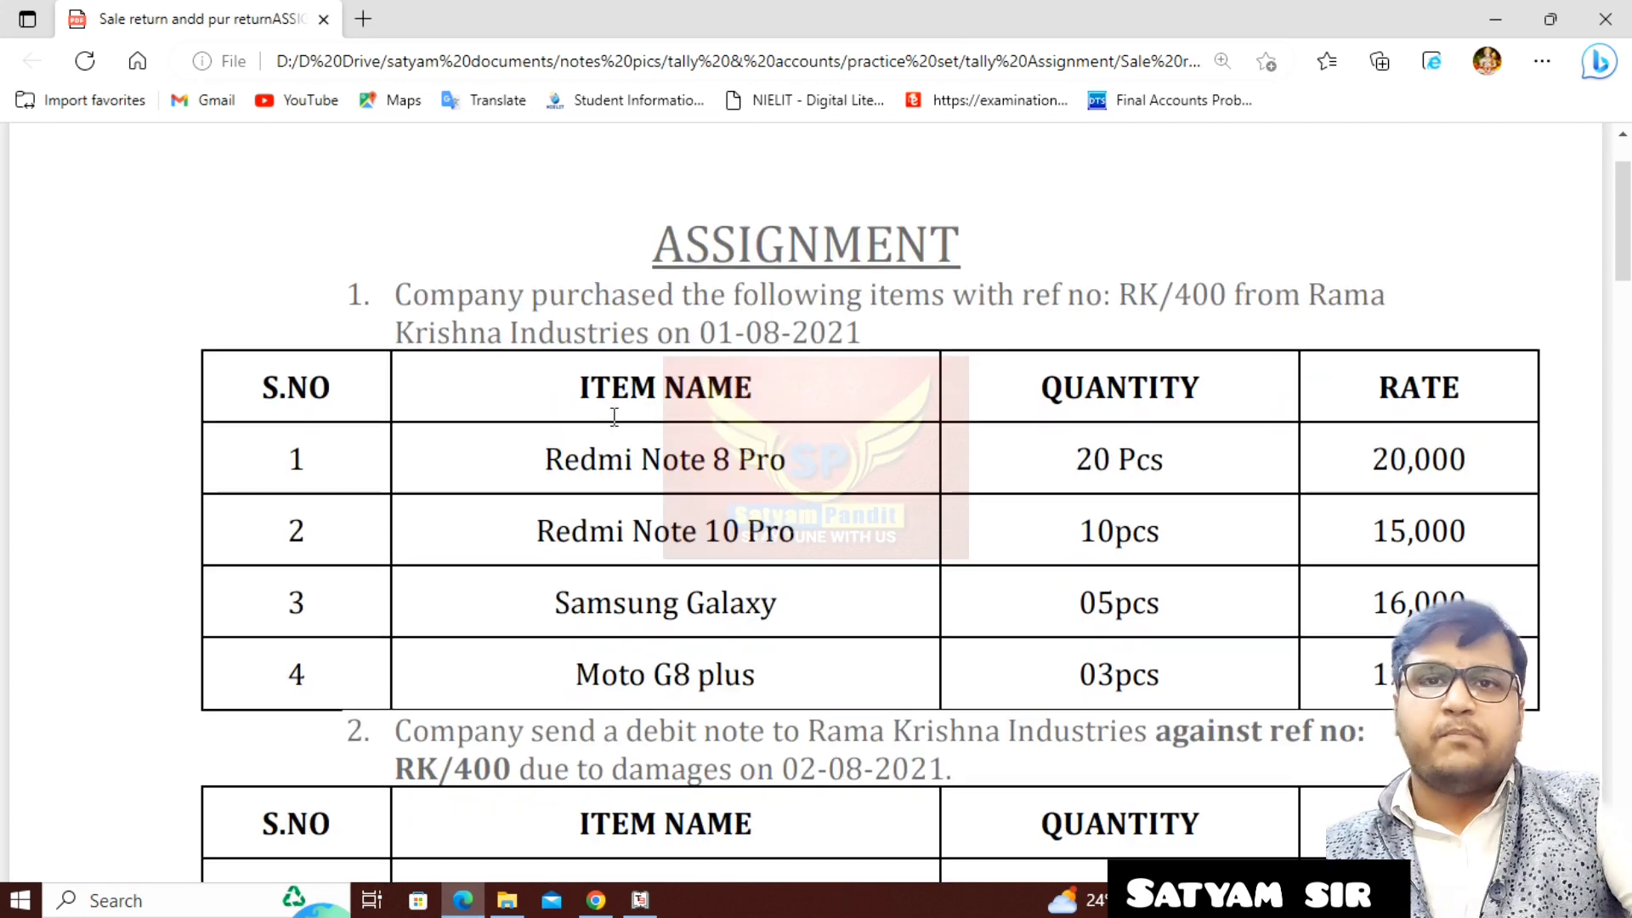
scroll(689, 687, down, 4)
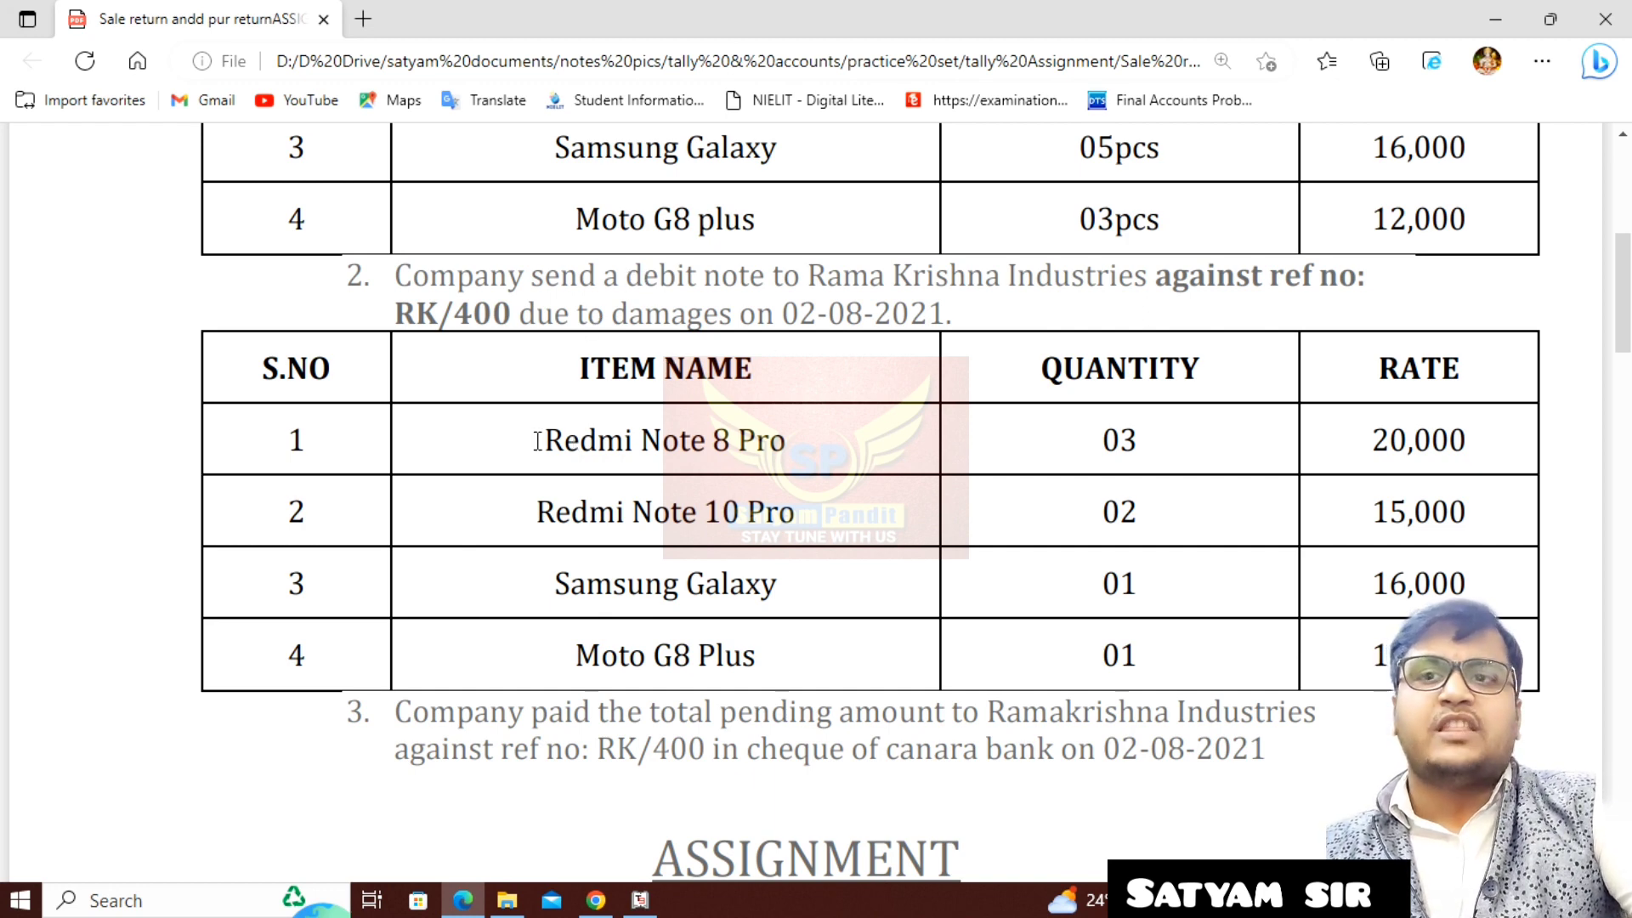
drag(539, 441, 816, 454)
drag(616, 512, 799, 518)
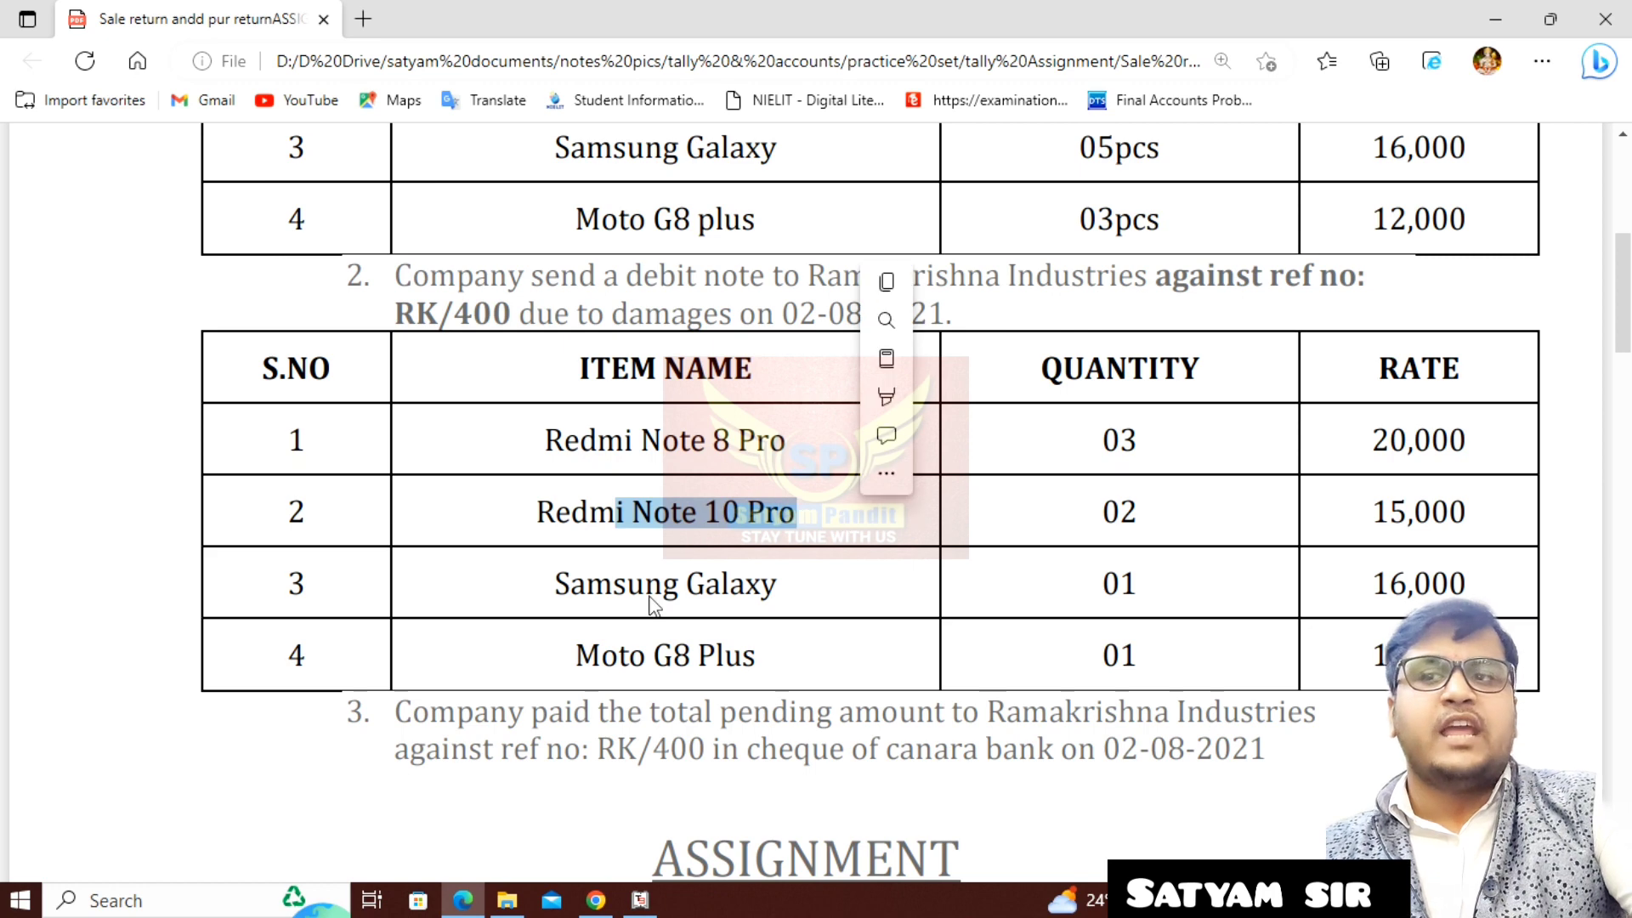
drag(555, 585, 794, 584)
drag(669, 654, 809, 656)
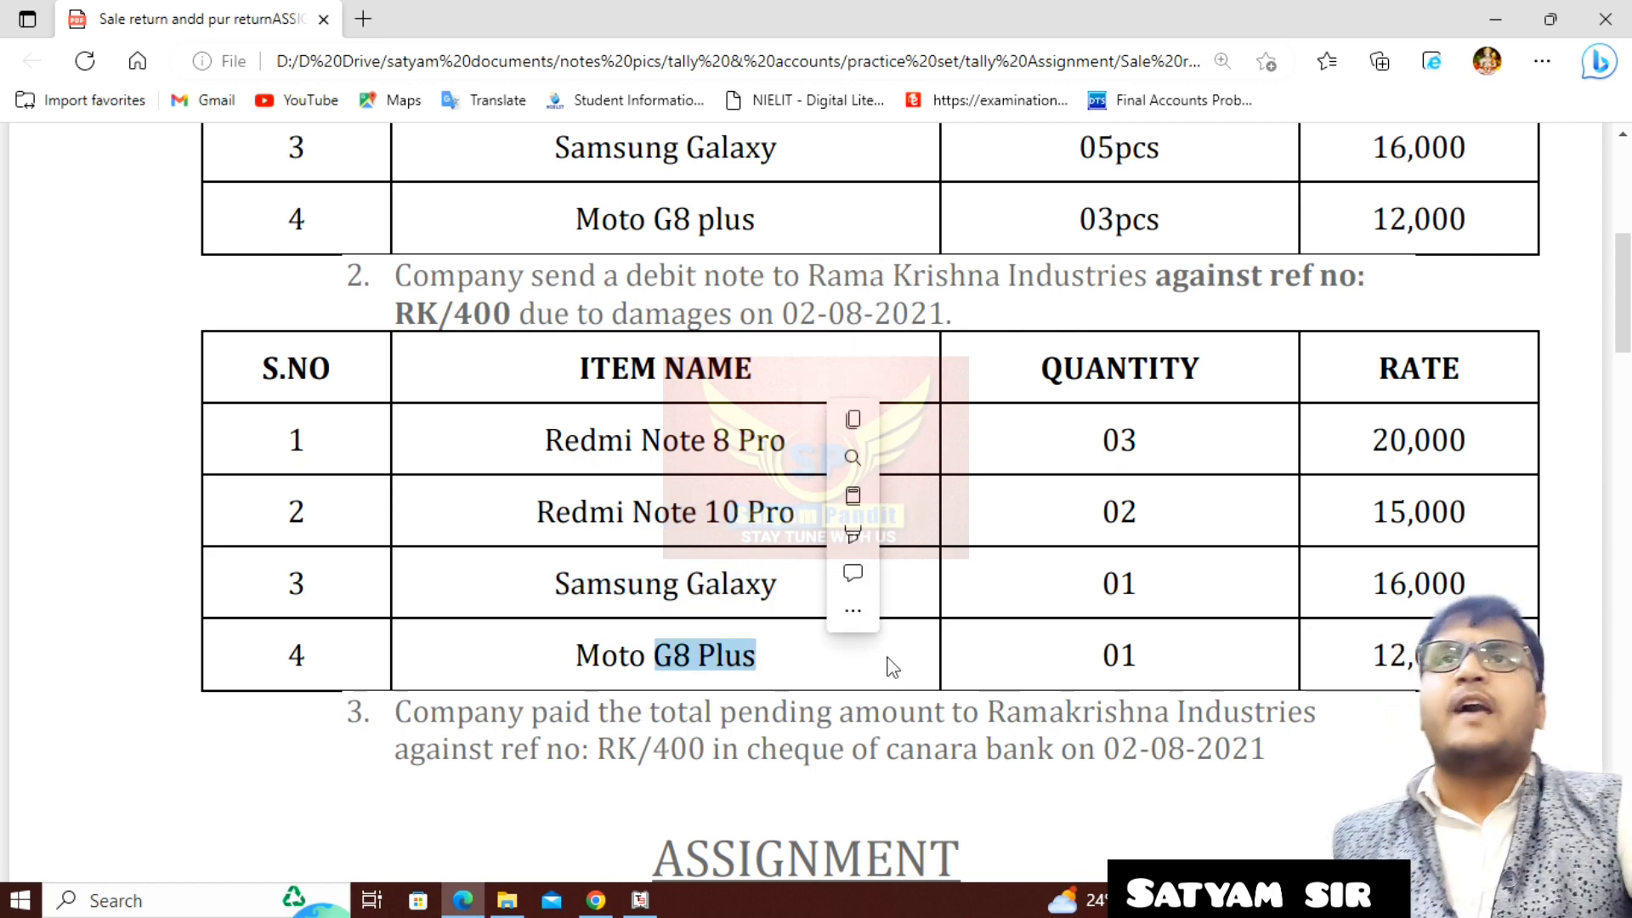
mouse_move(887, 499)
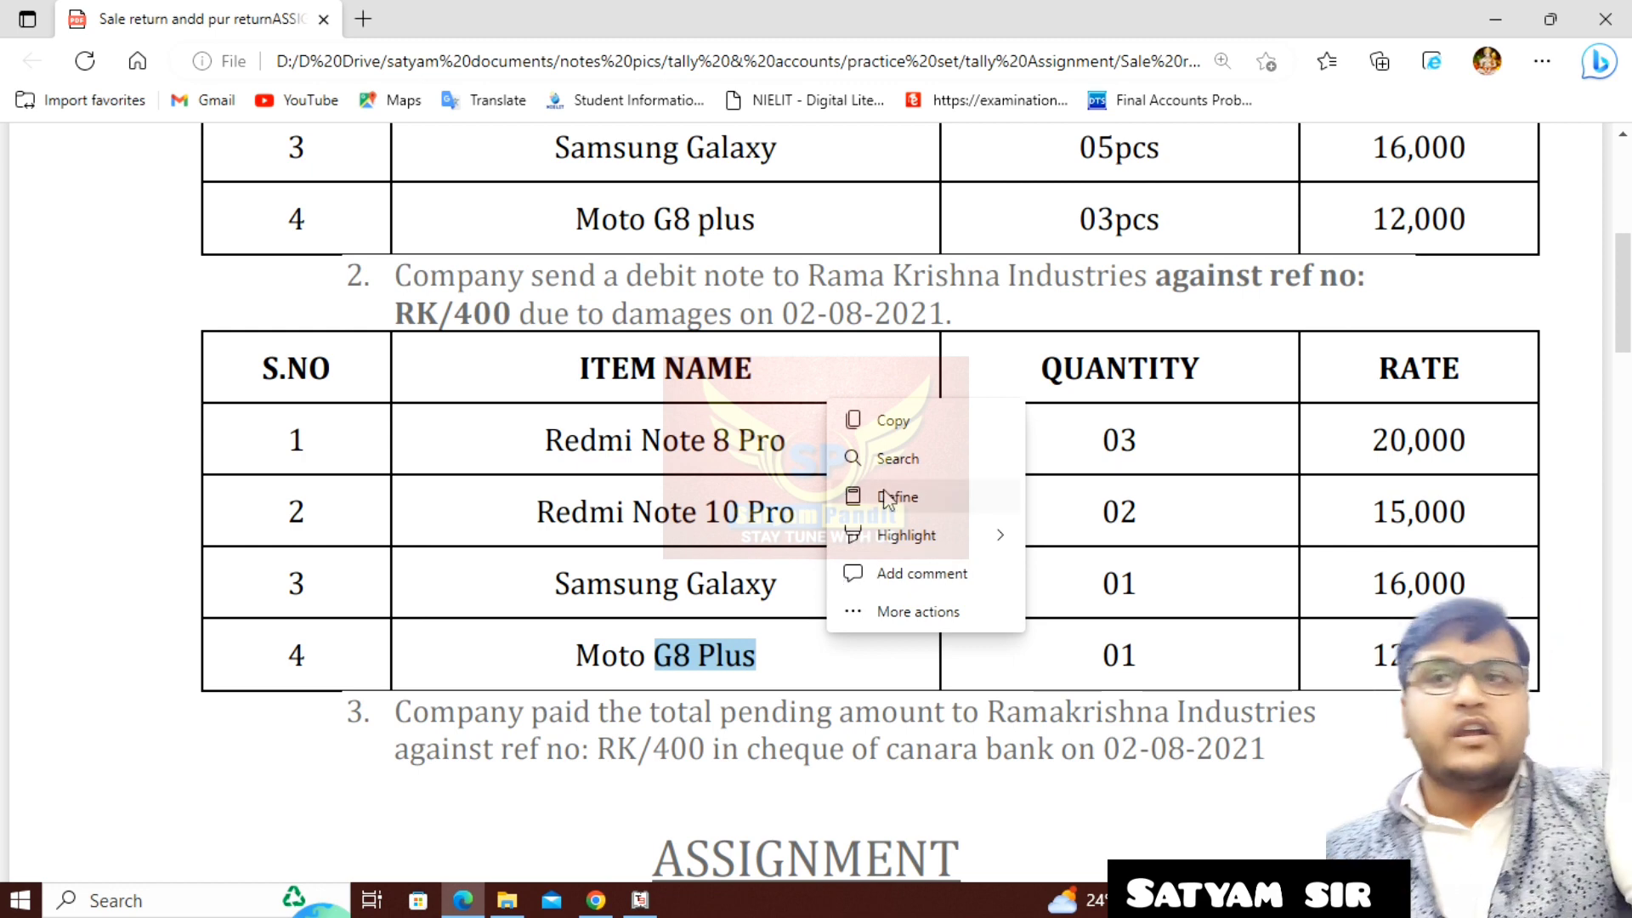
click(635, 314)
drag(627, 280, 776, 289)
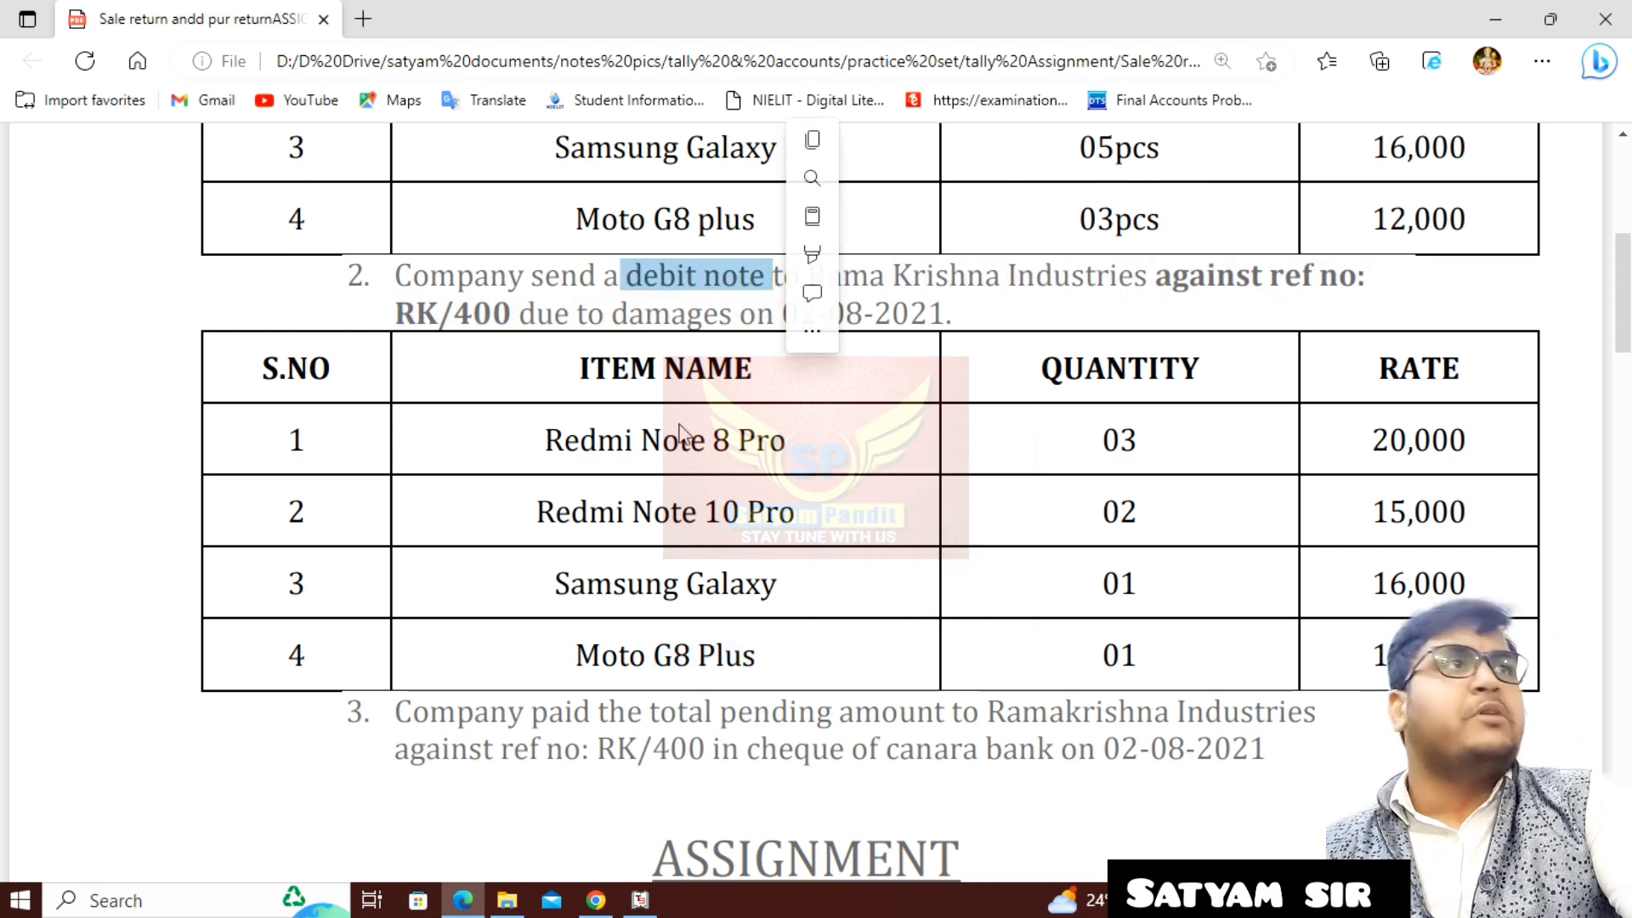
- Switch back to Tally.ERP 9 and, in the inventory features, enable debit and credit notes and record both in invoice mode
click(640, 900)
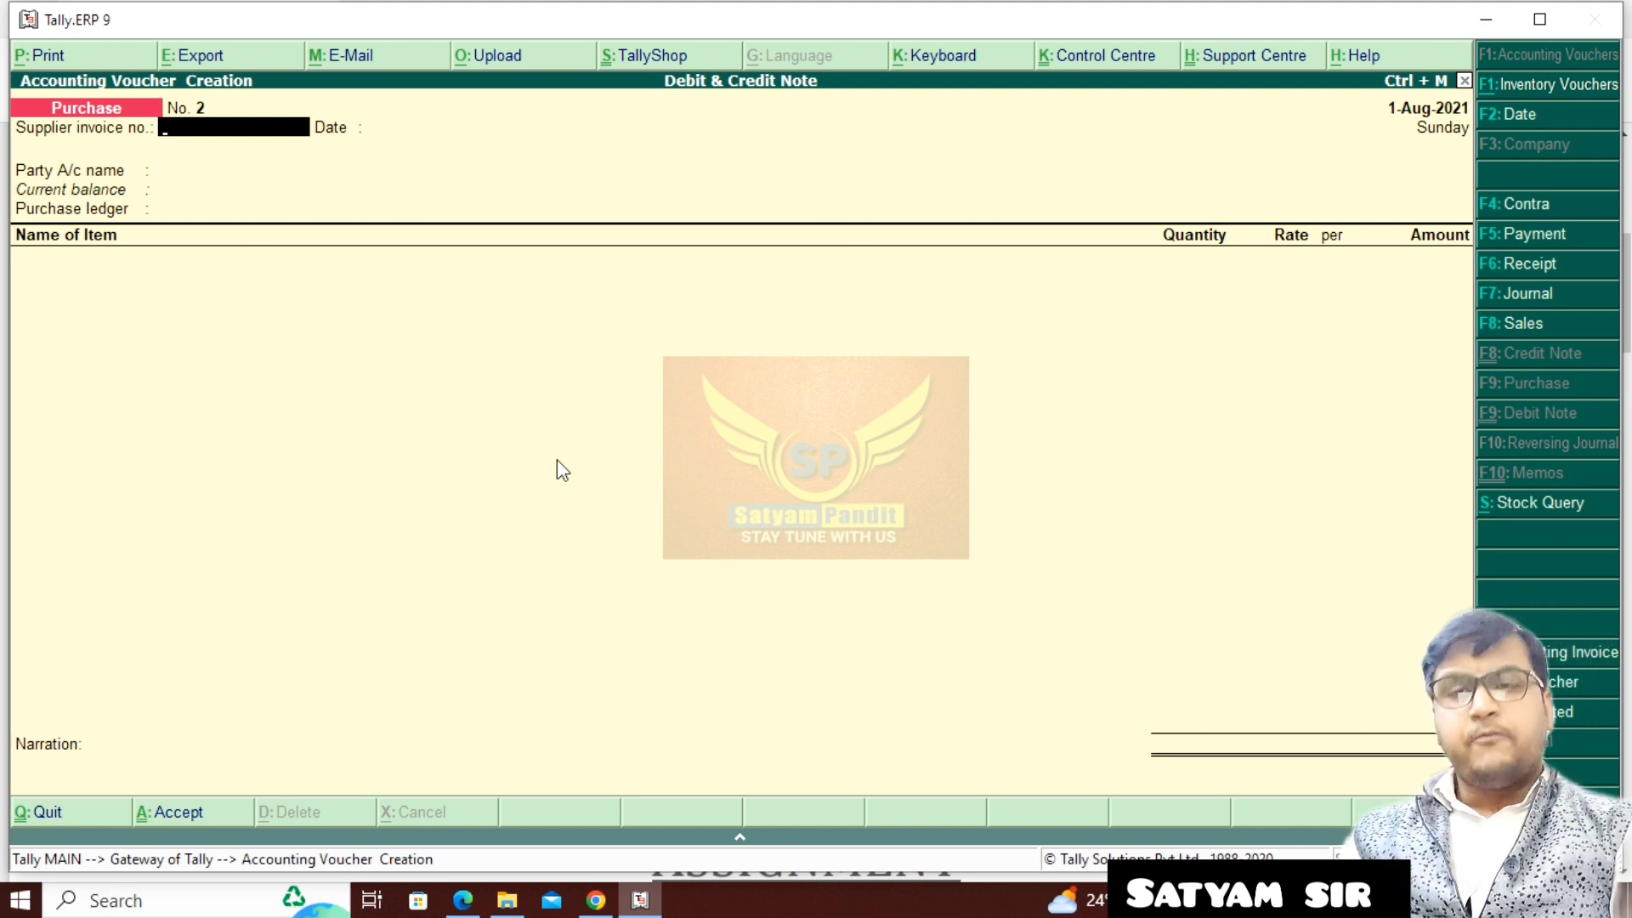
key(F11)
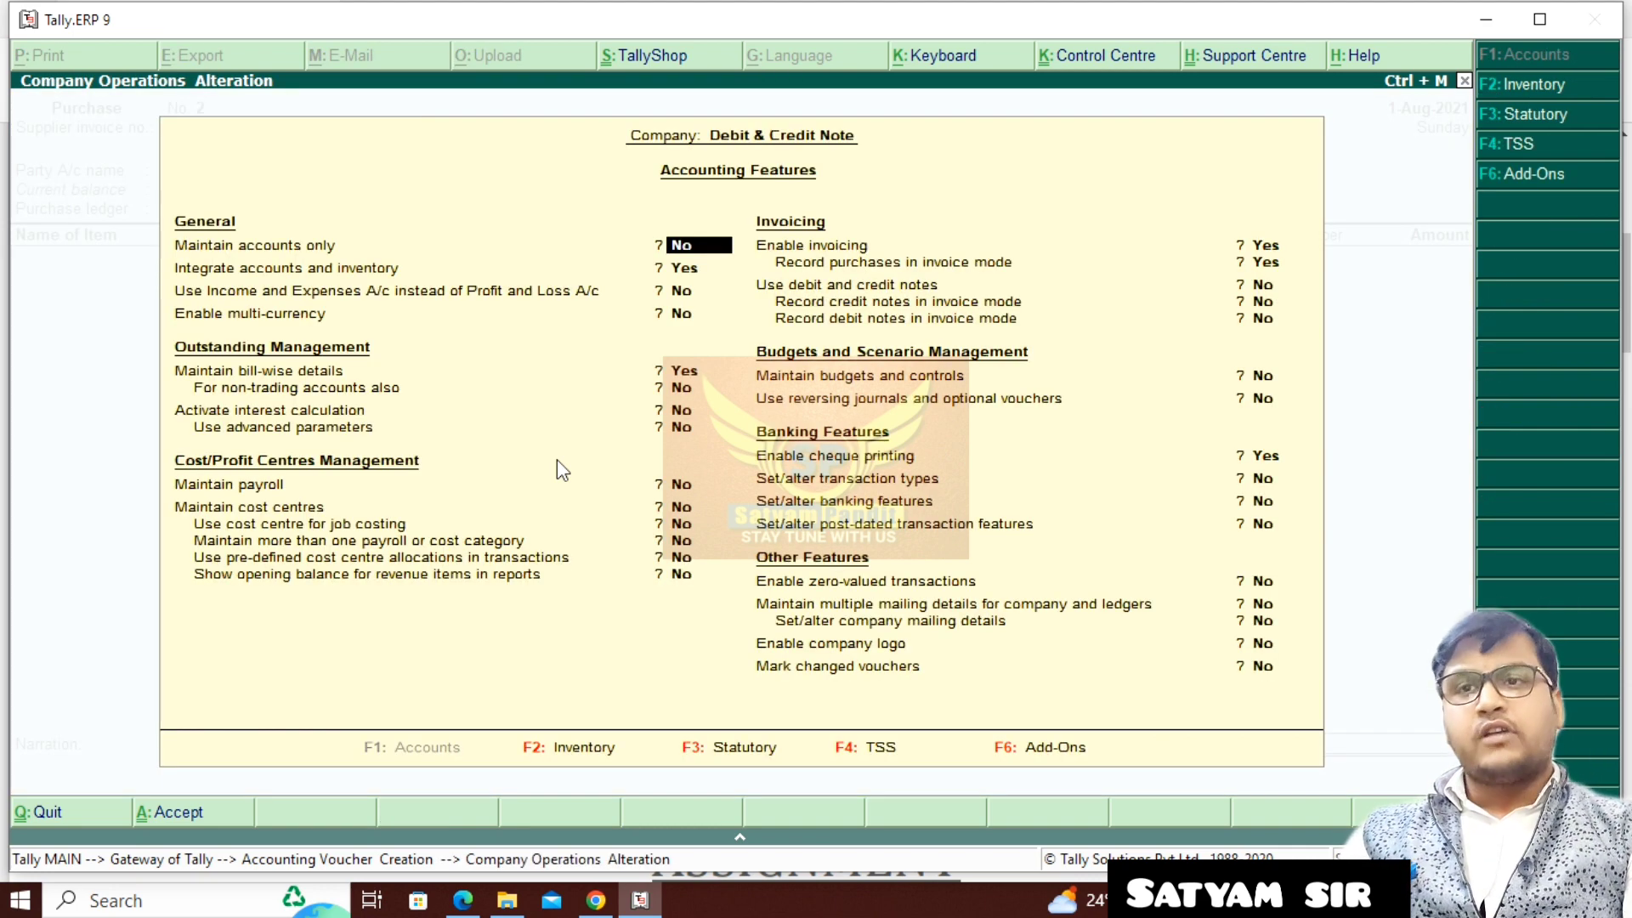
key(F2)
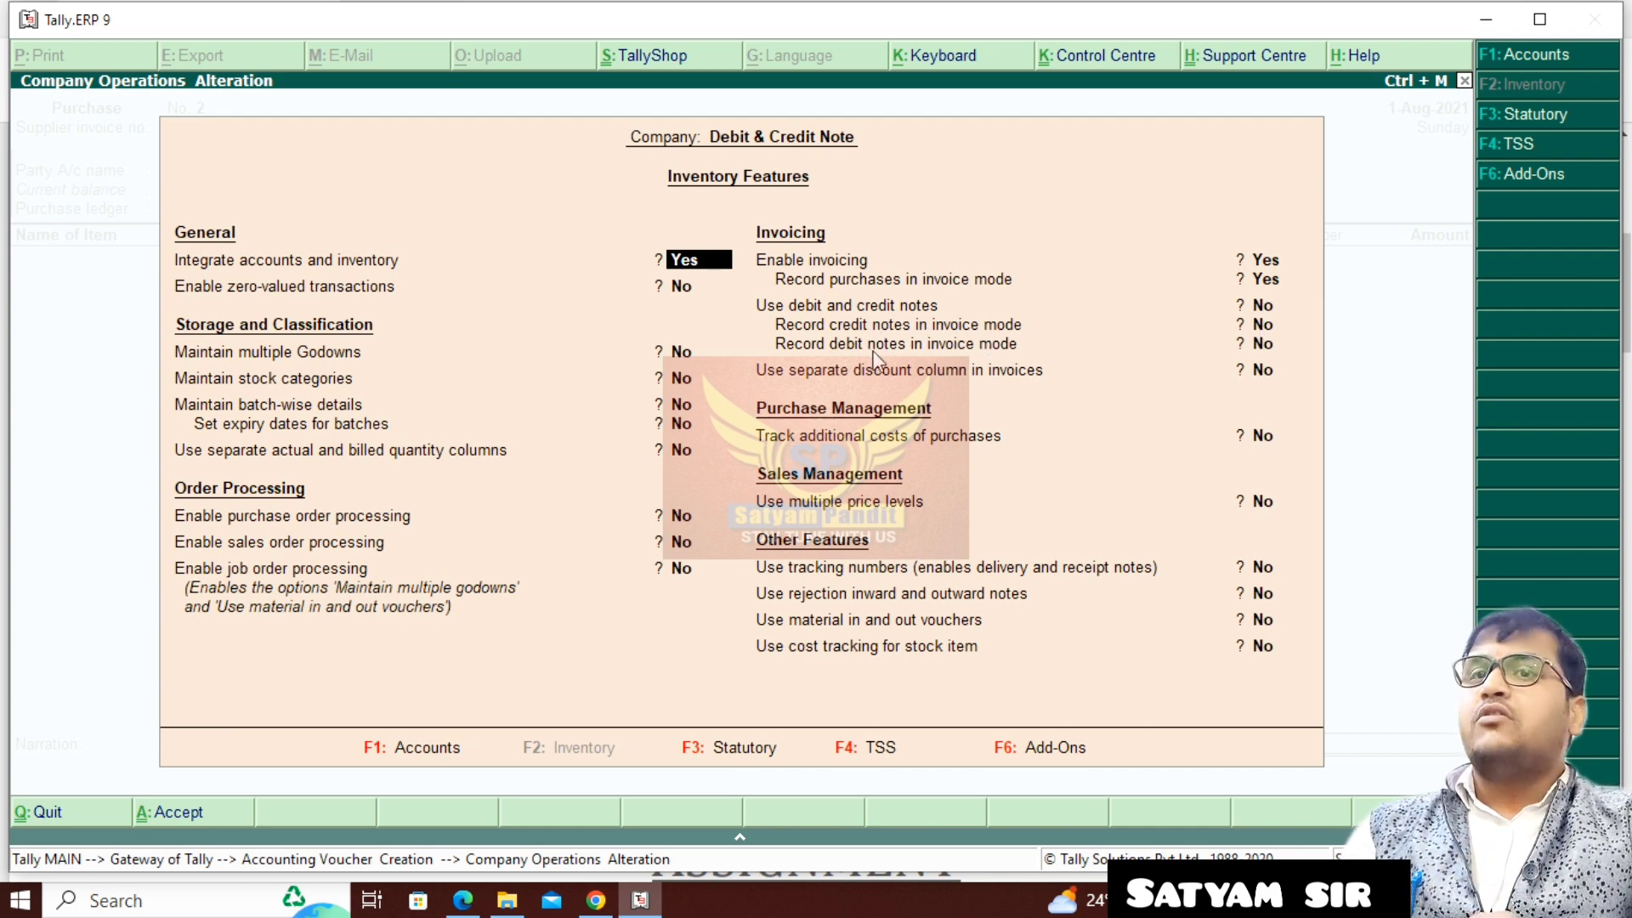
click(1261, 306)
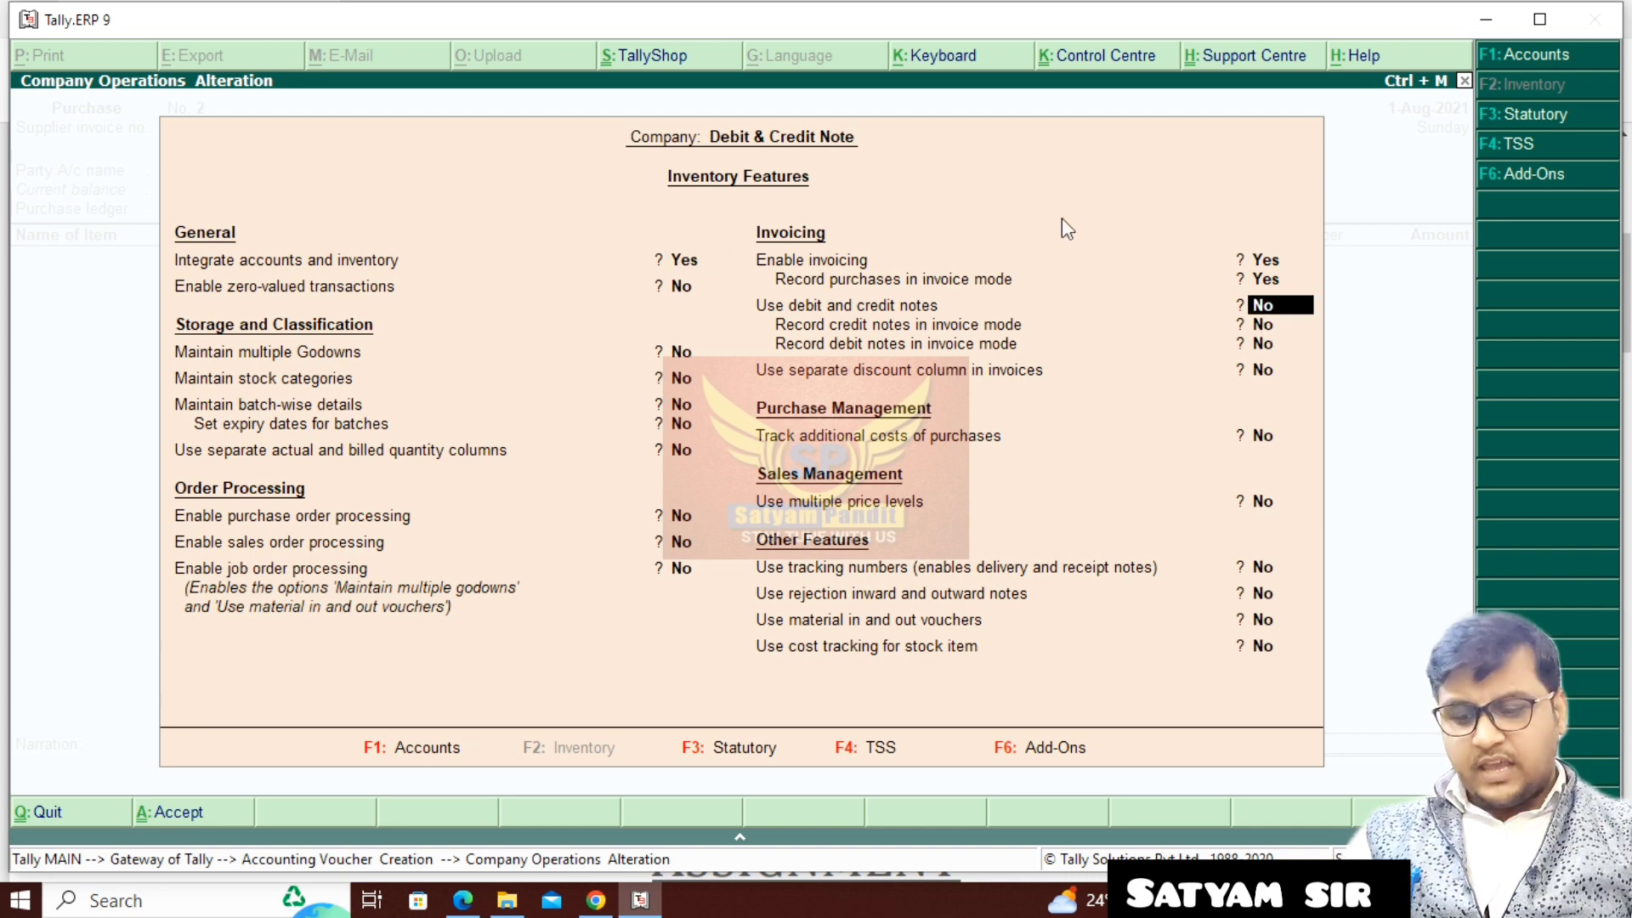
text(y)
key(Return)
text(y)
key(Return)
text(y)
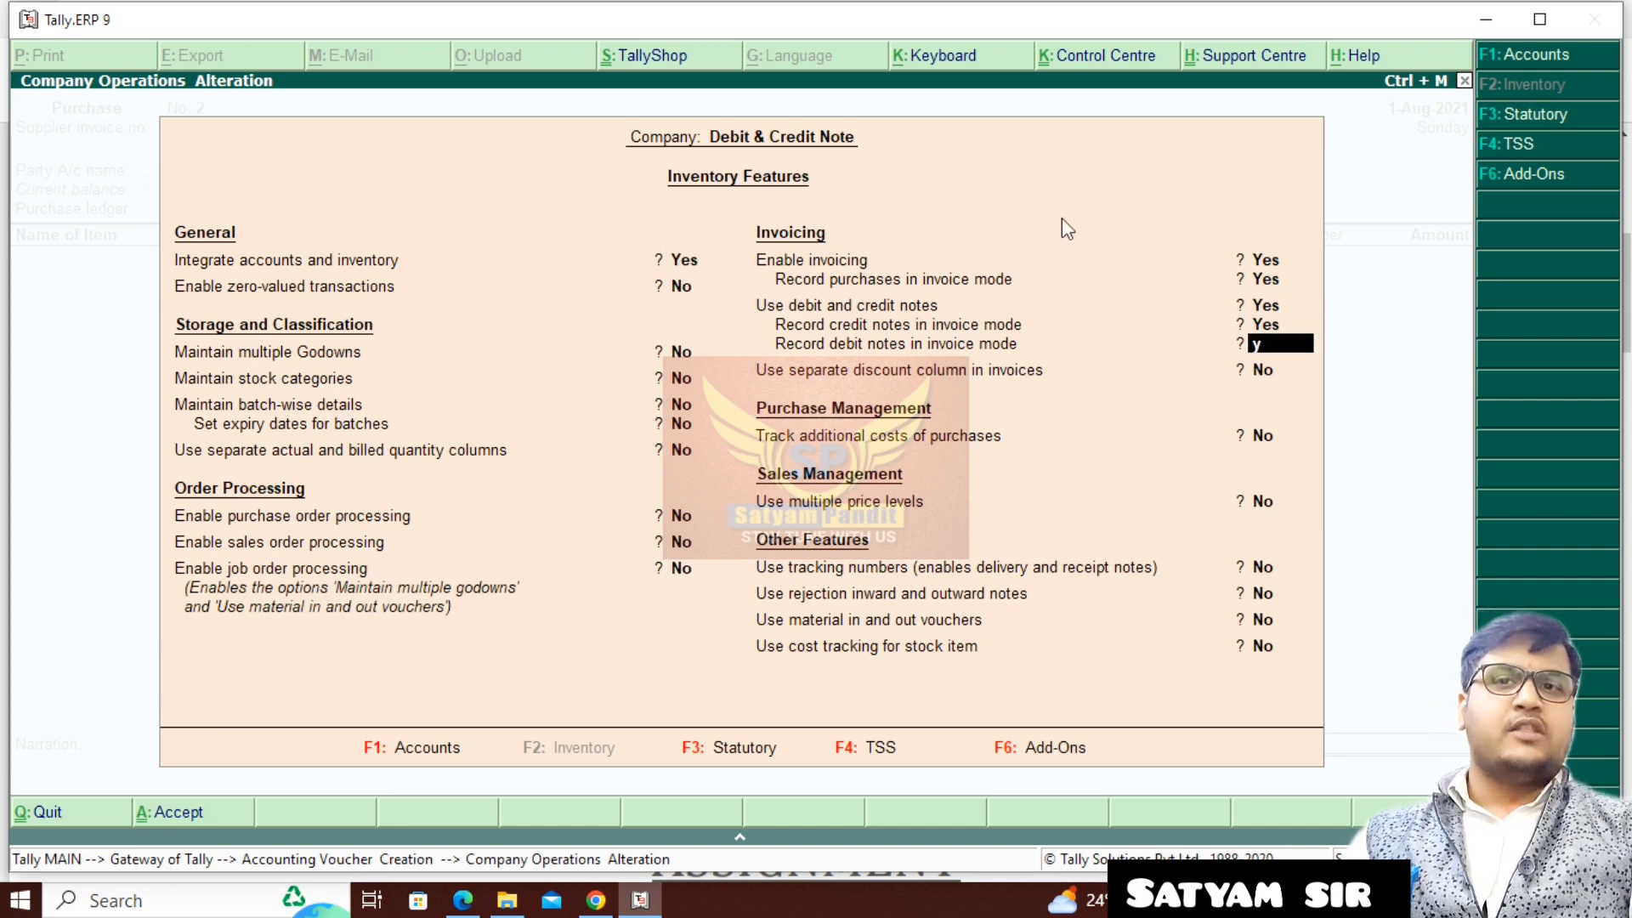
key(Return)
- Keep the remaining inventory features as they are and save the company's feature settings
key(Return)
key(Return)
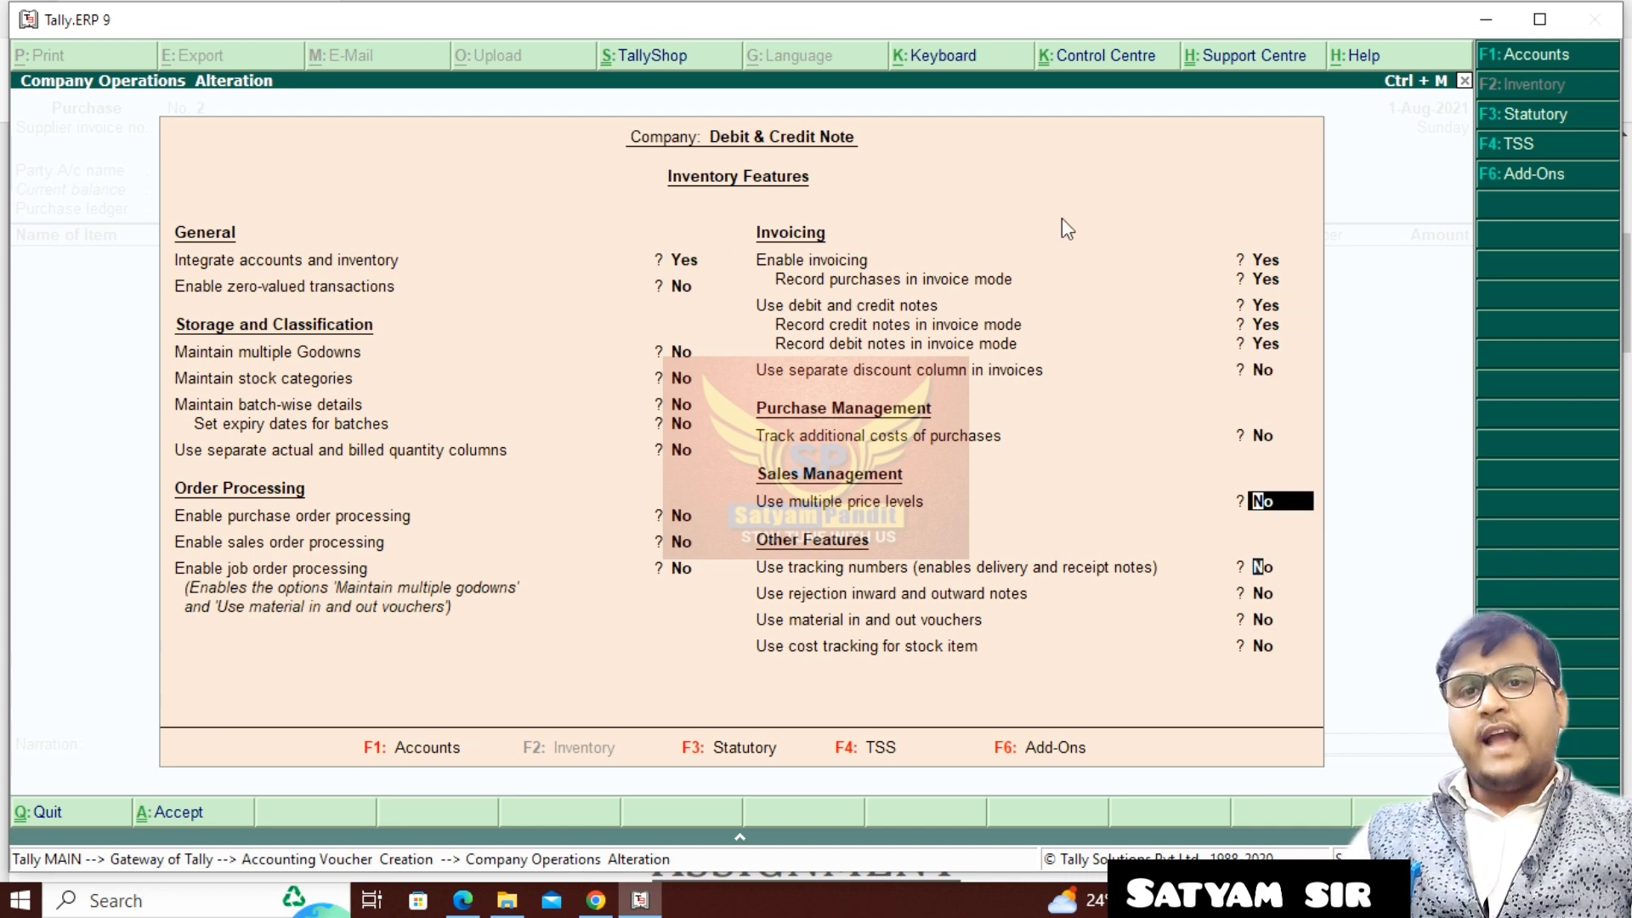
key(Return)
key(Return)
key(Return)
key(Return)
key(Return)
key(Return)
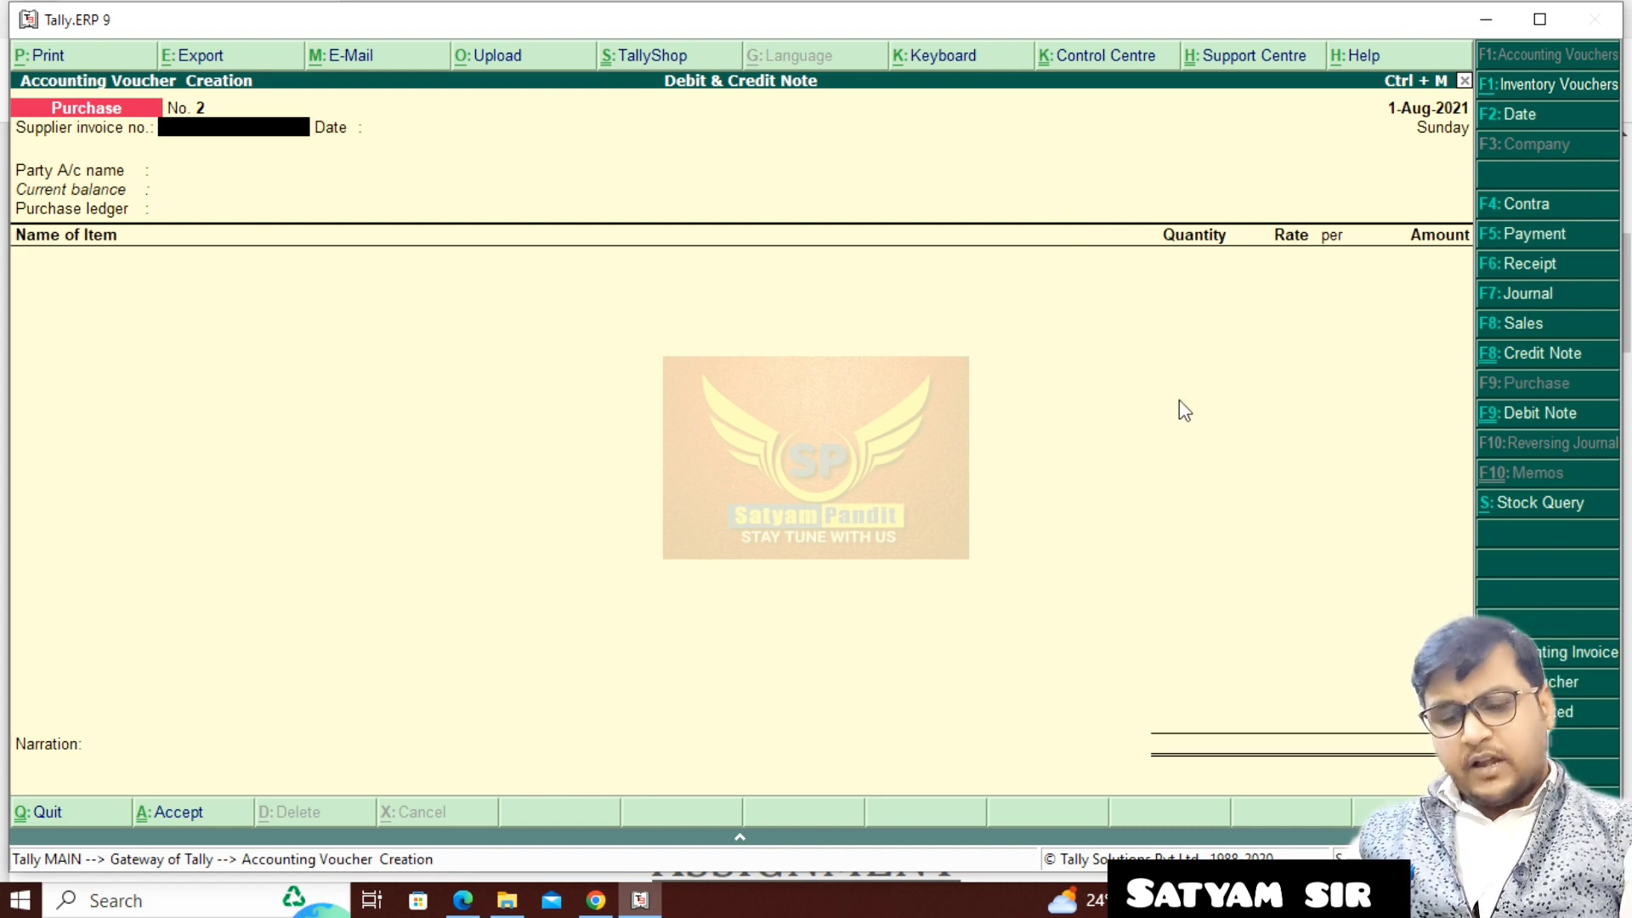
- Open a new debit note voucher and toggle its entry between voucher and invoice modes, ending in item invoice mode
key(ctrl+F9)
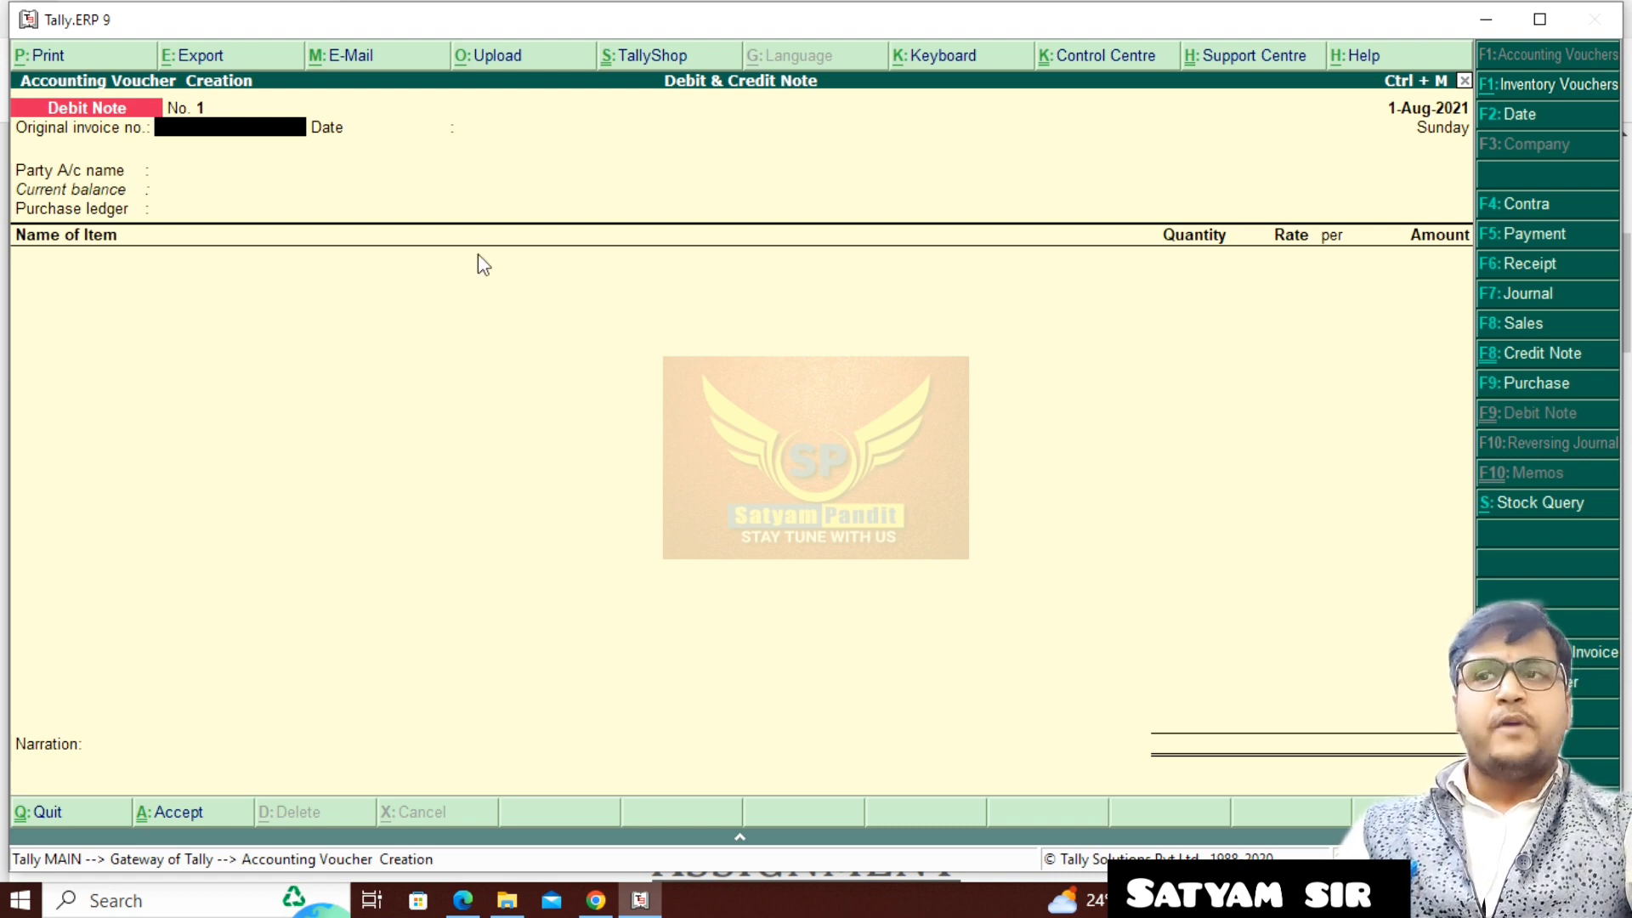
key(ctrl+v)
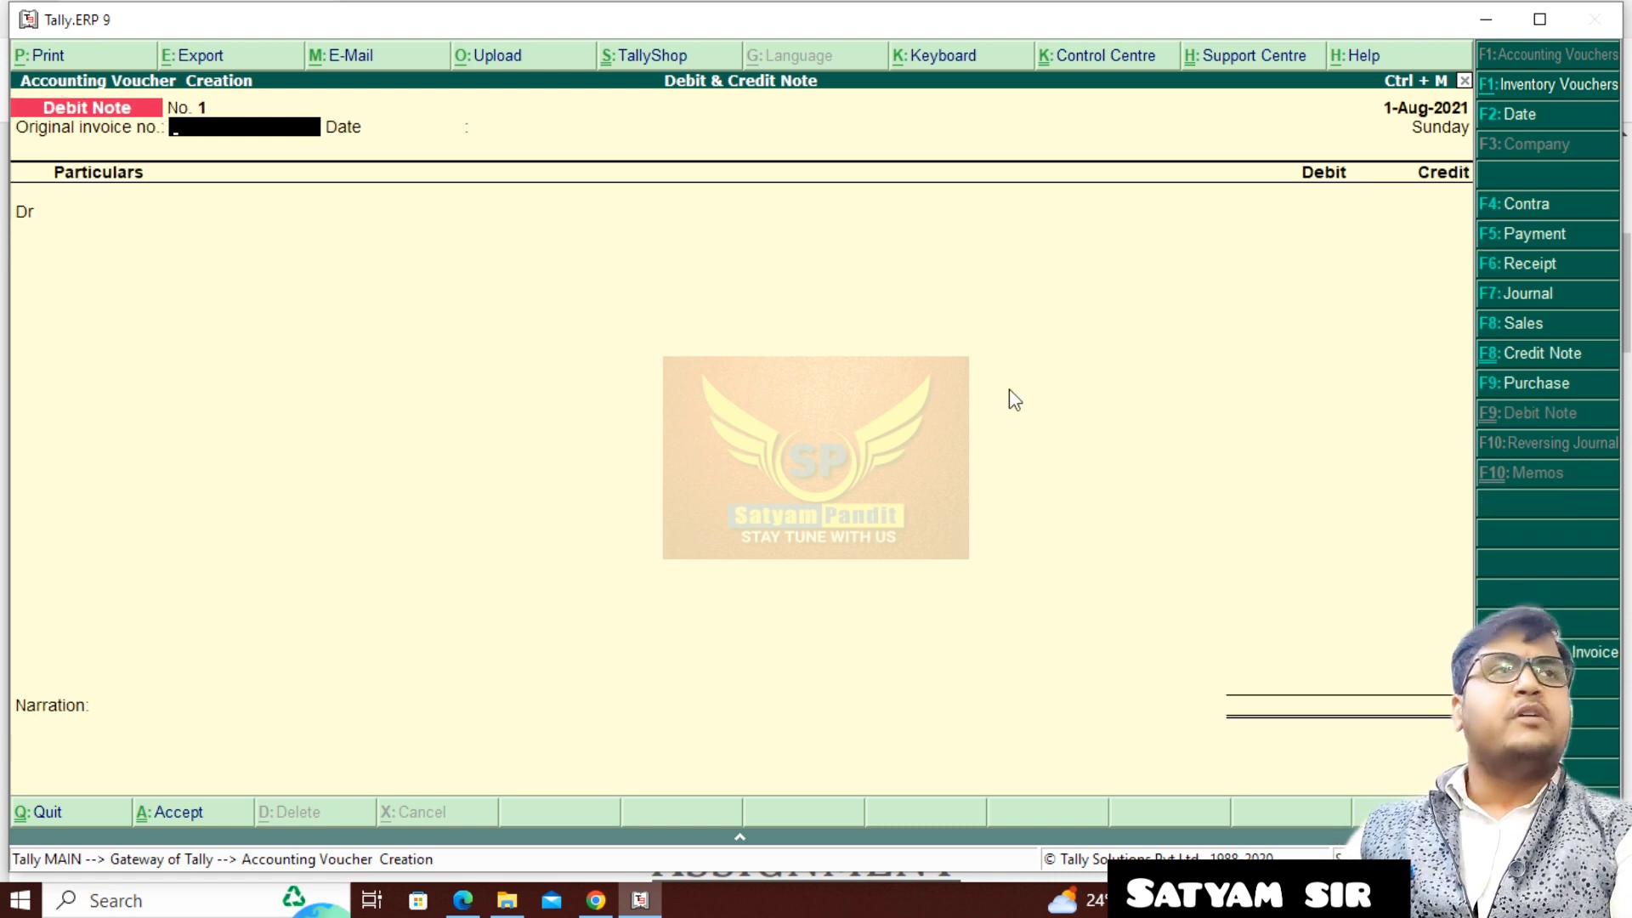
key(ctrl+v)
key(ctrl+v)
key(ctrl+v)
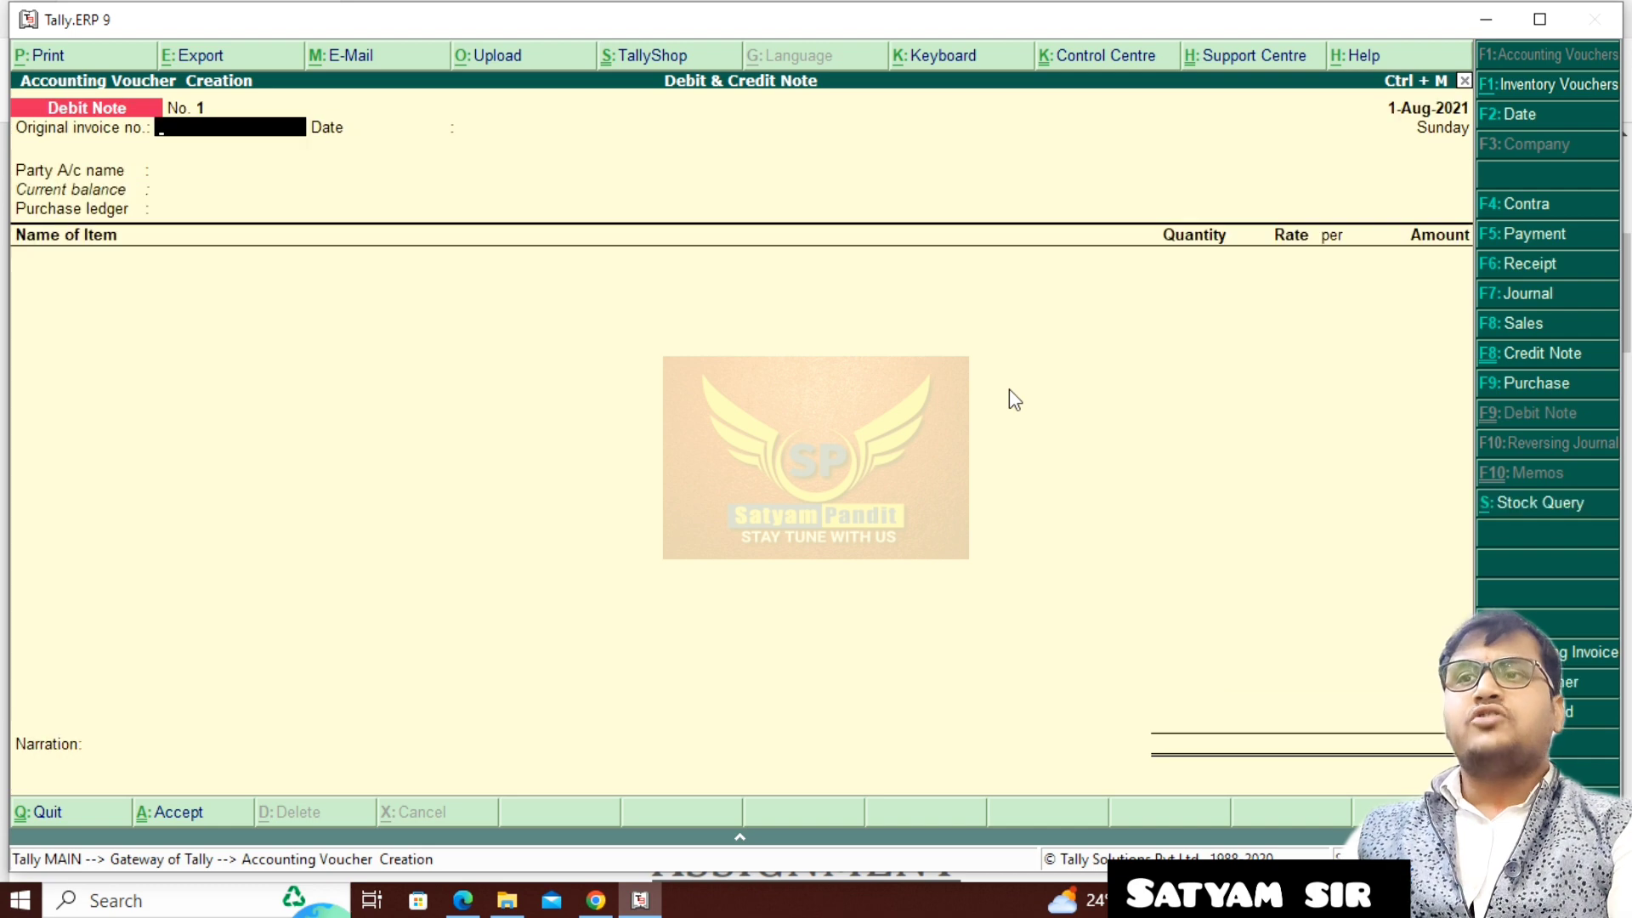
- Keep the debit note in item invoice mode, date it 2-8-2021 and leave the original invoice number and date blank
key(ctrl+v)
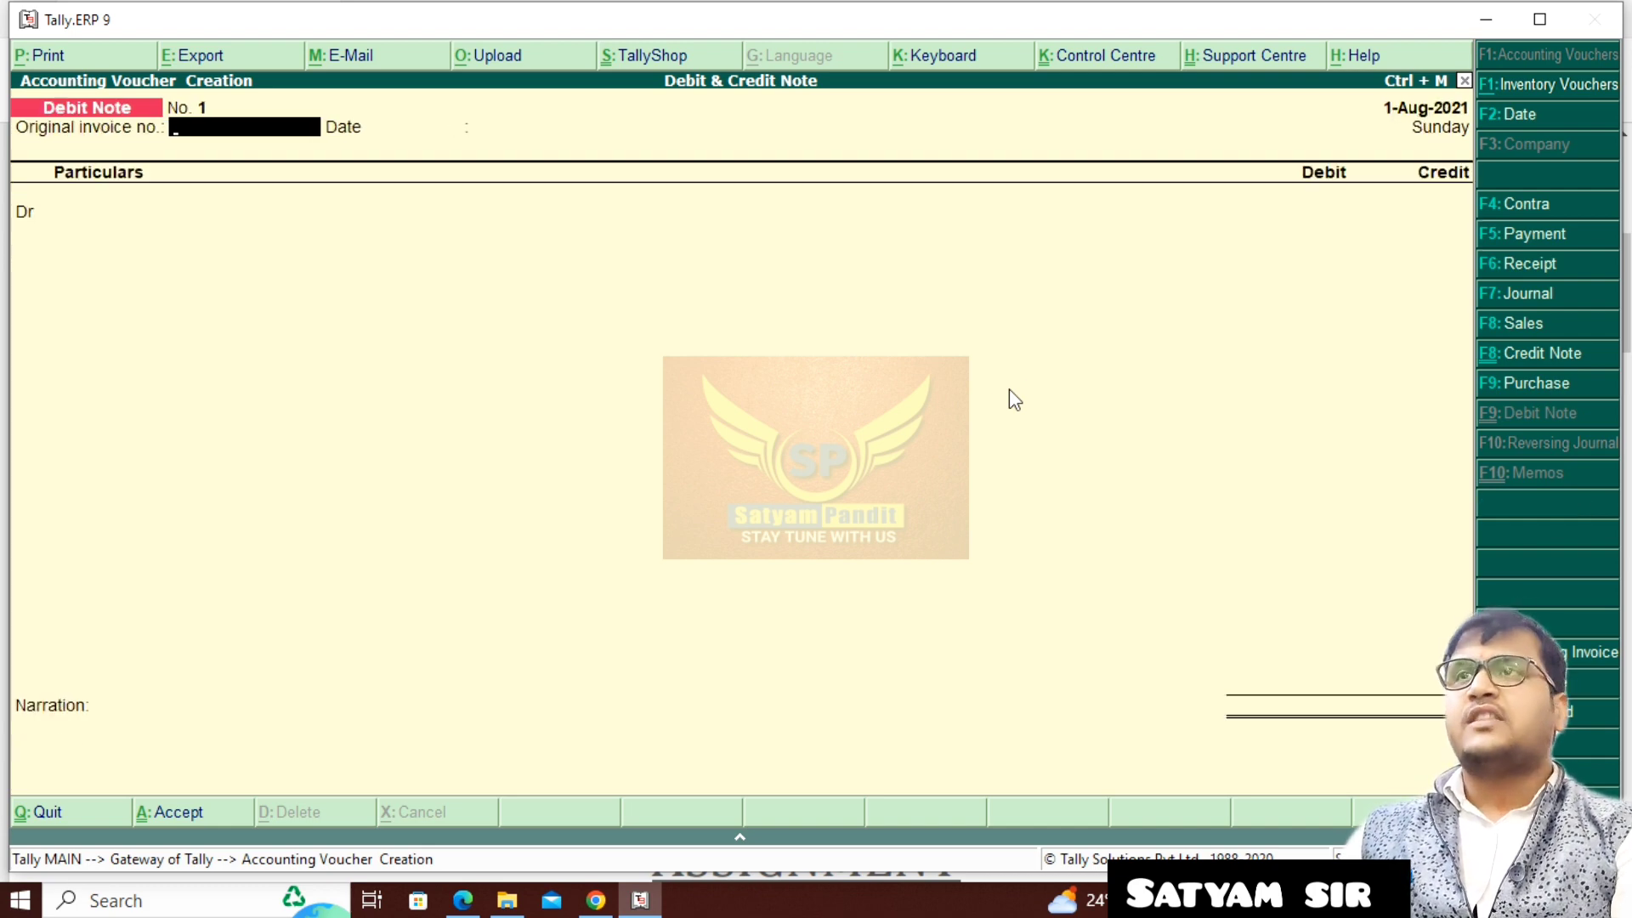
key(ctrl+v)
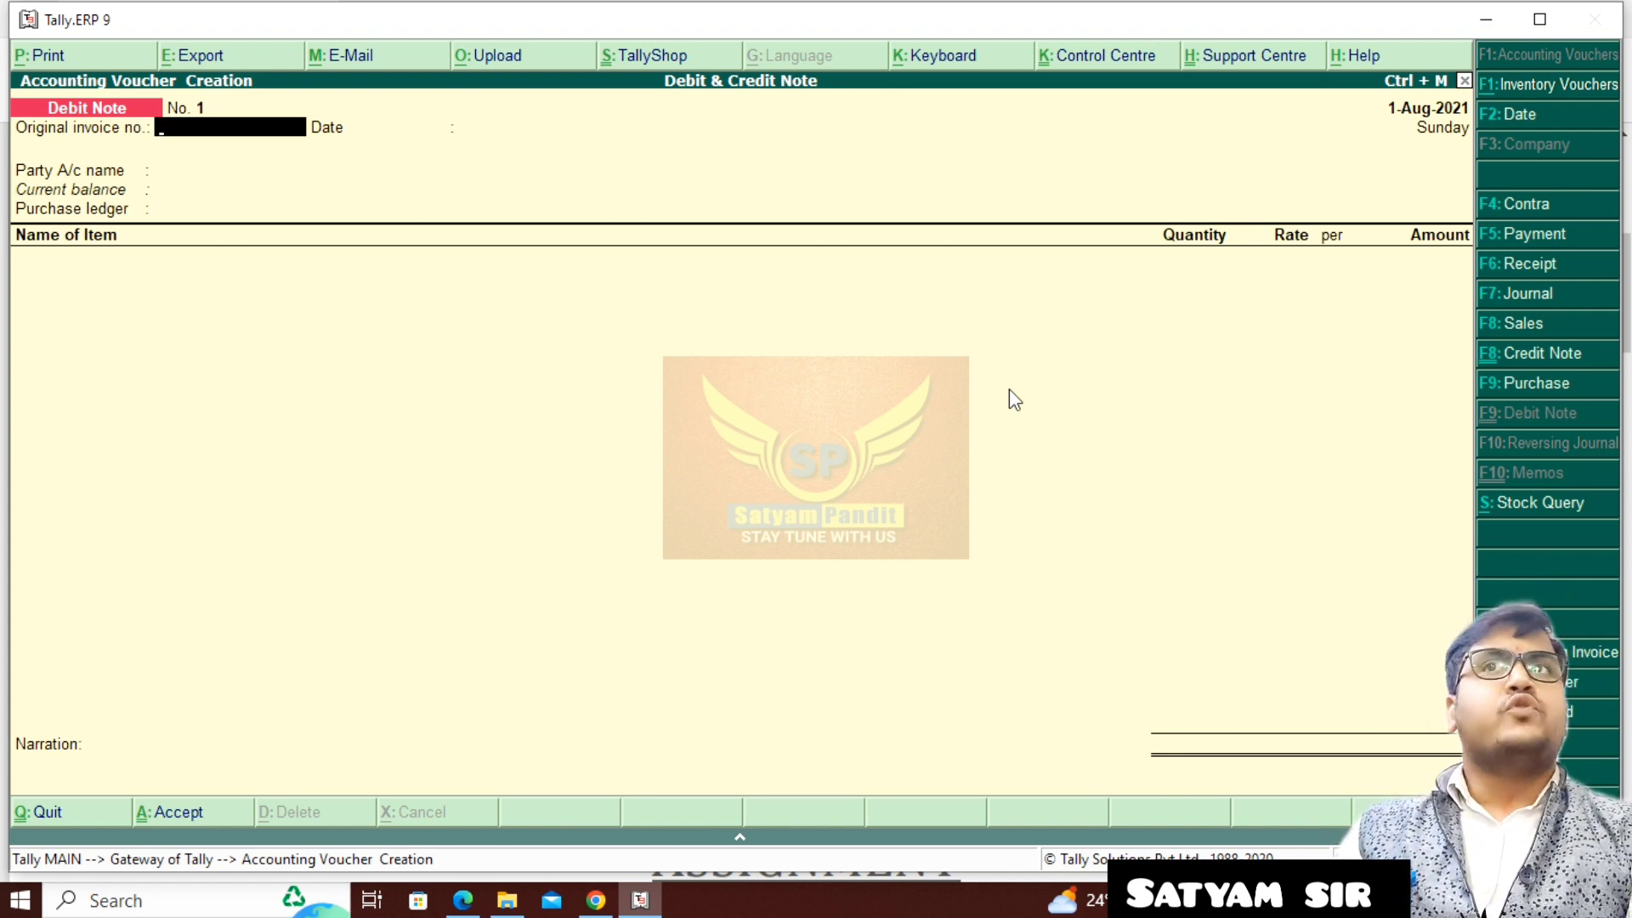
key(F2)
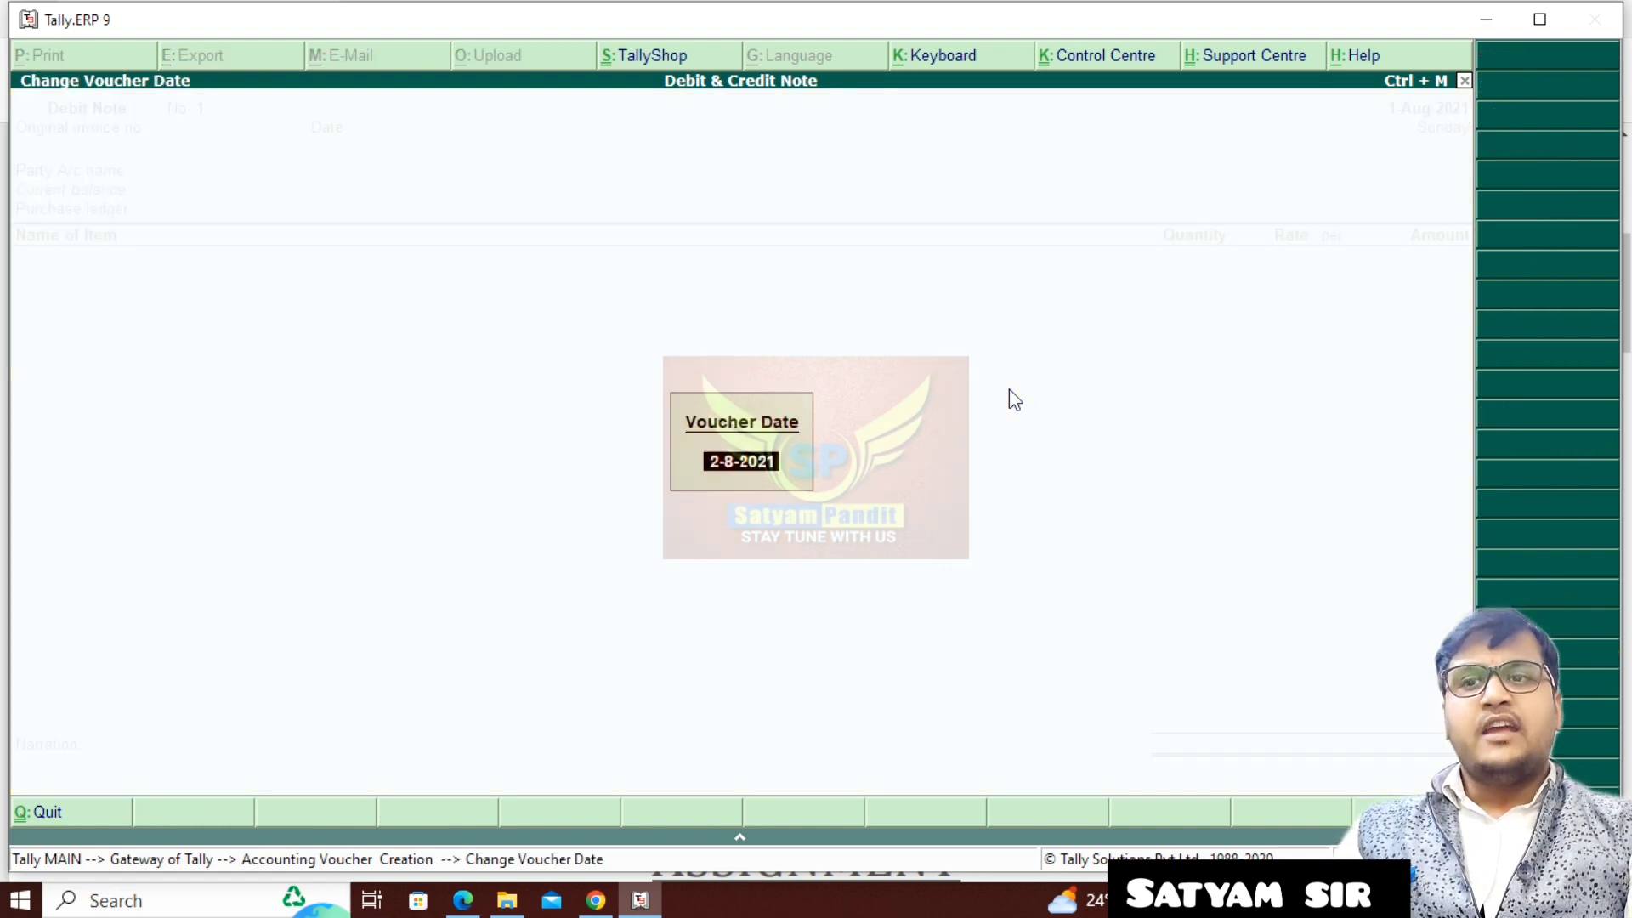
key(Return)
key(Return)
key(Return)
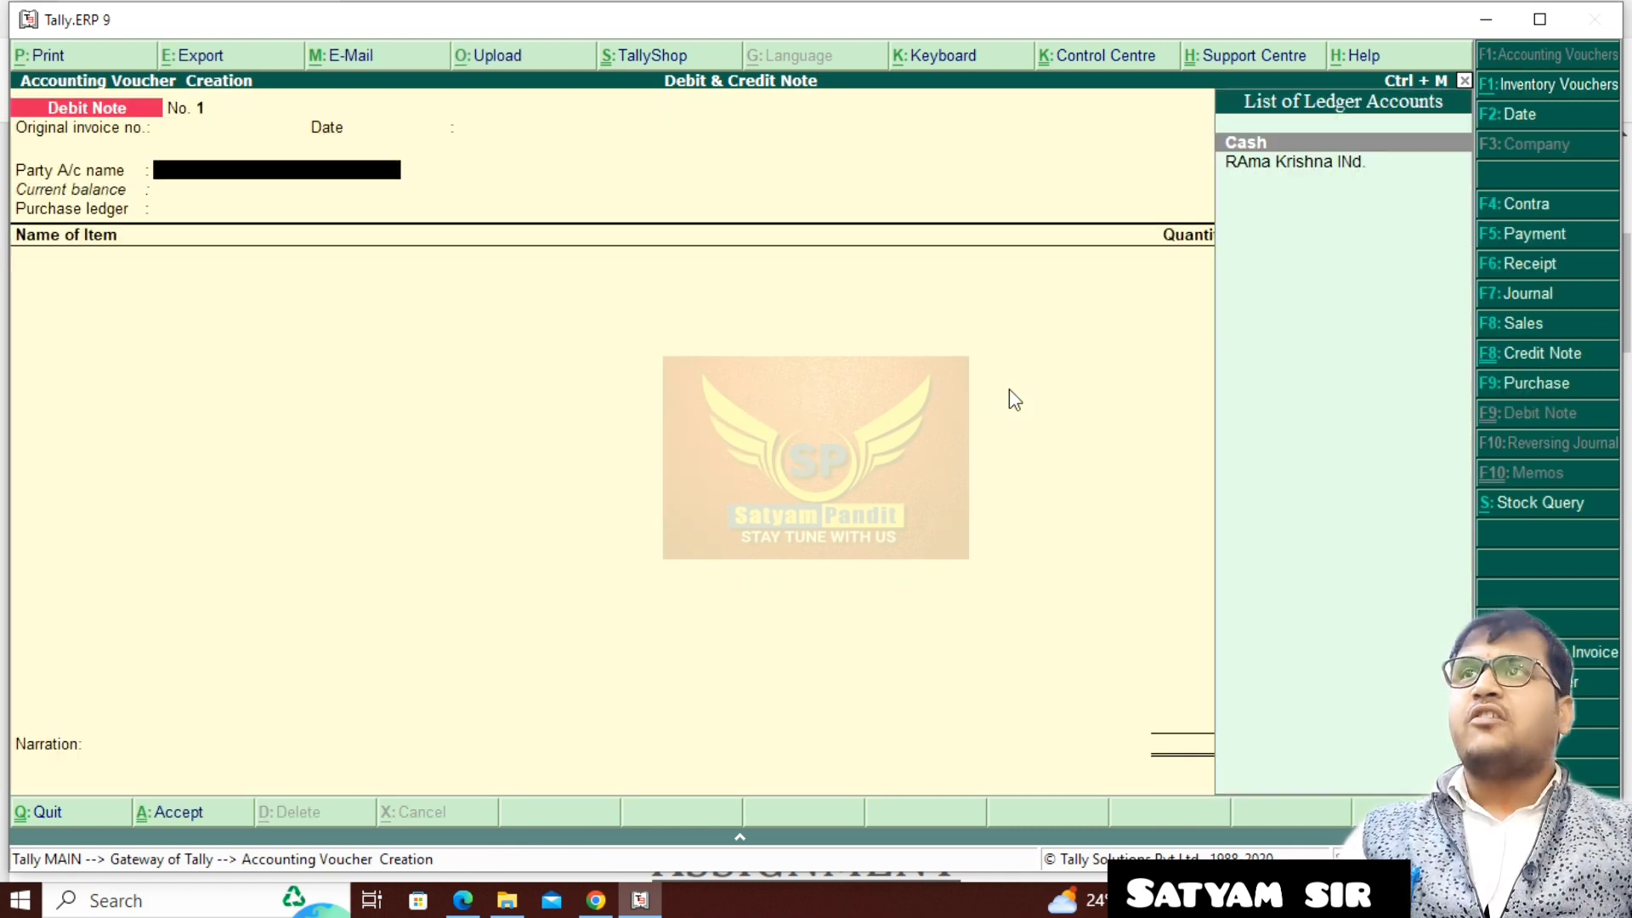
- Select RAma Krishna INd. as the debit note's party account and accept its party details as they are
key(Down)
key(Return)
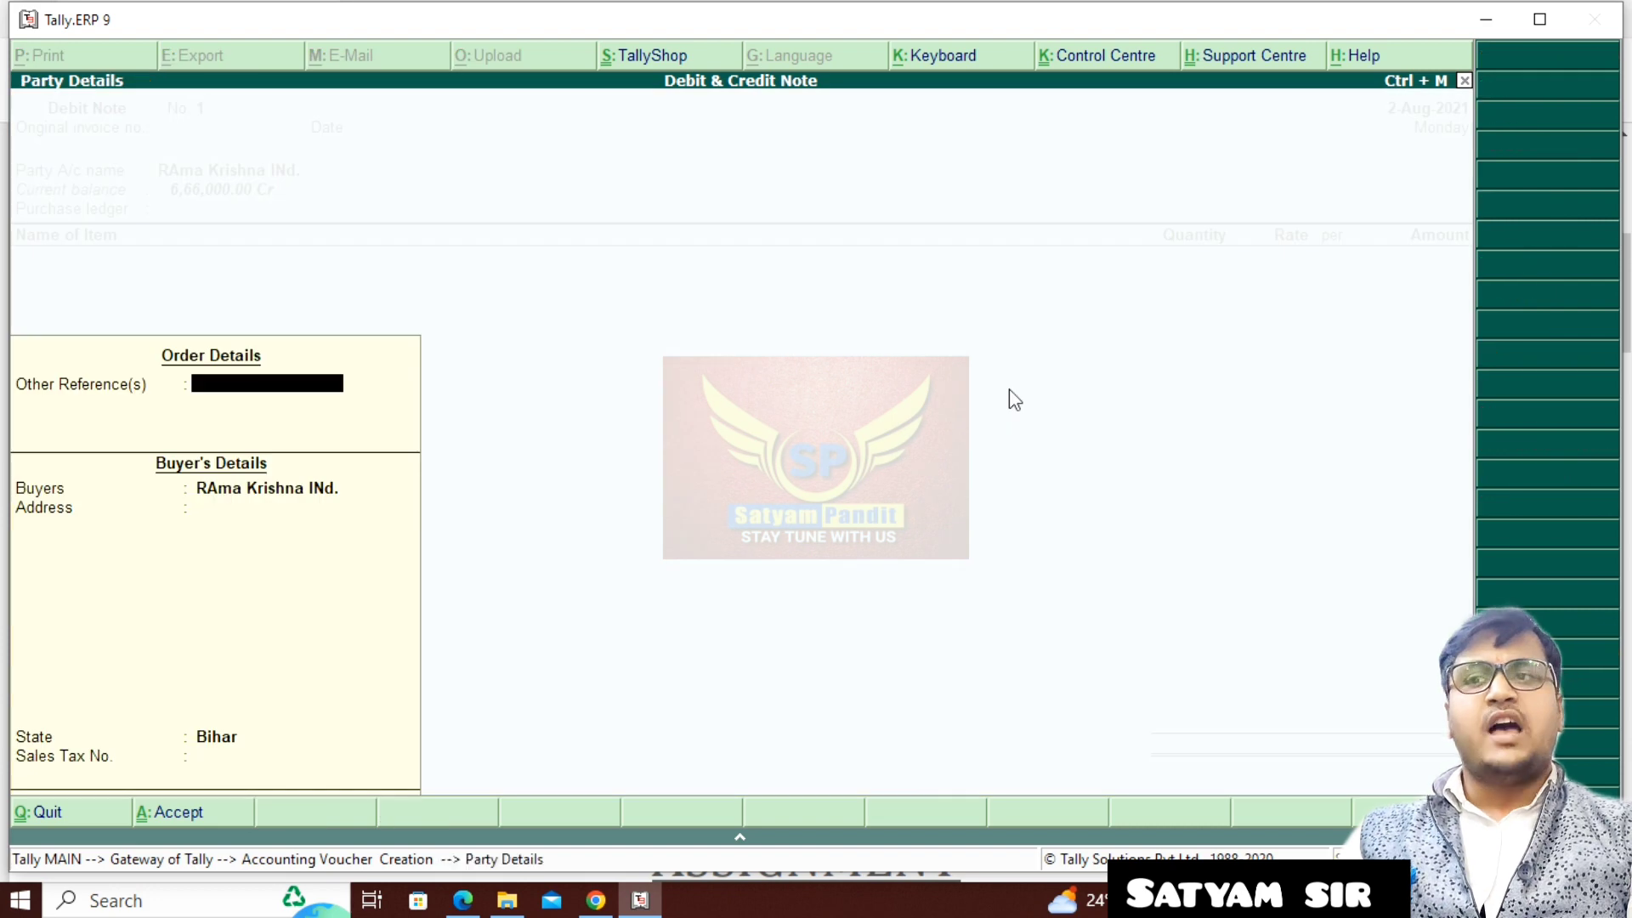
key(Return)
key(Return)
key(Return)
key(Return)
key(Return)
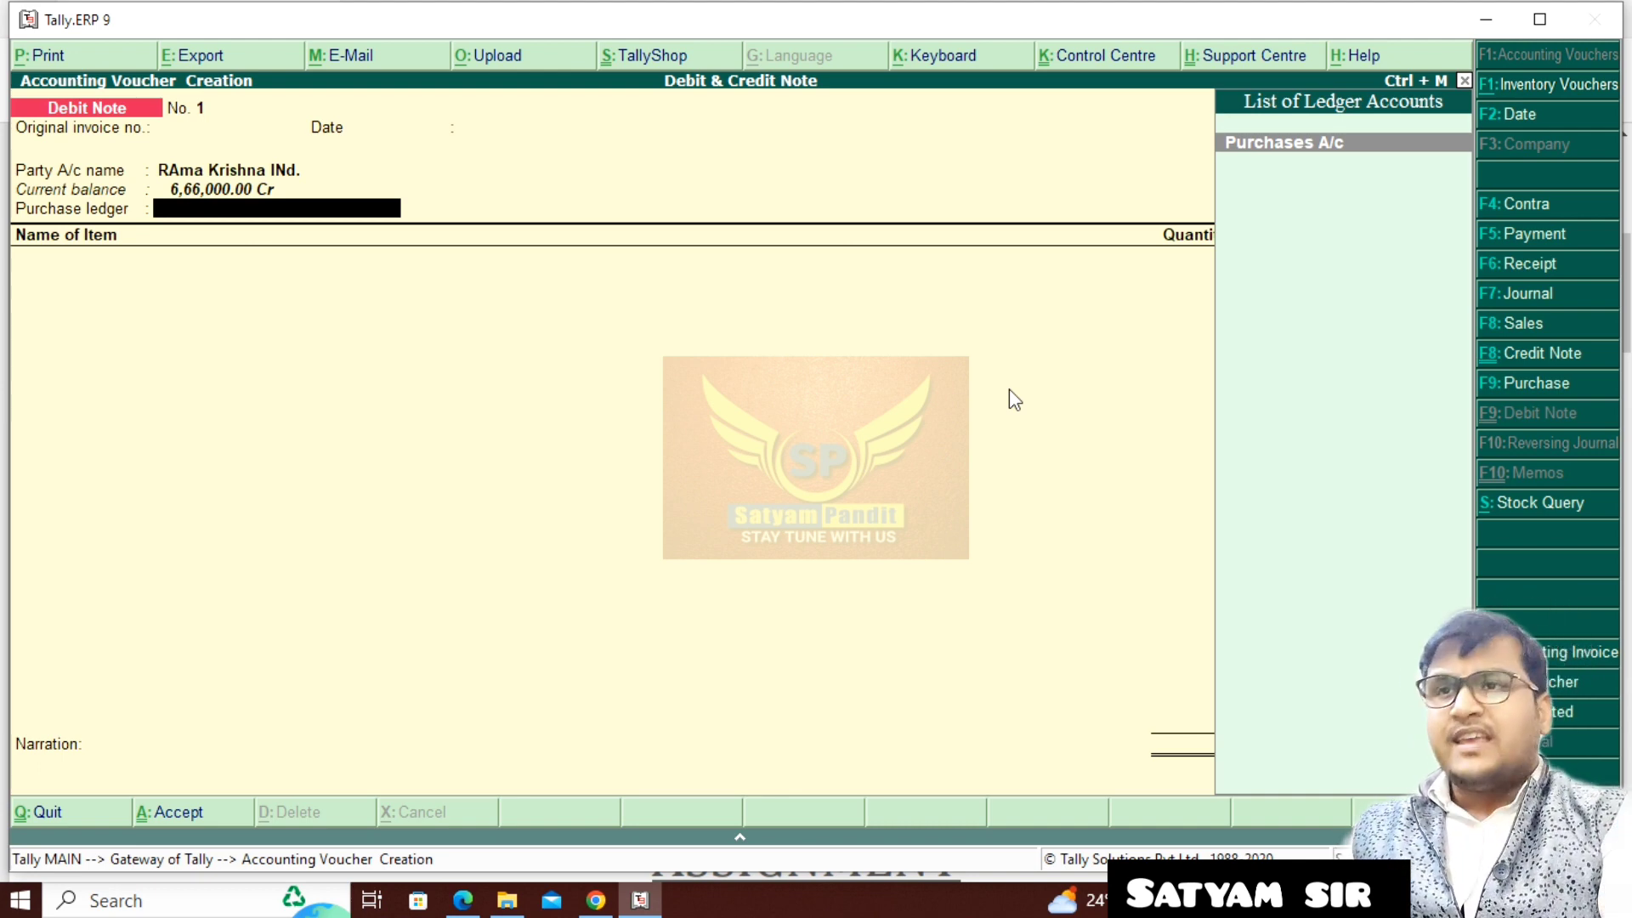
- Create a Purchases Return ledger under Purchase Accounts with inventory values affected, and use it as the debit note's purchase ledger
key(alt+c)
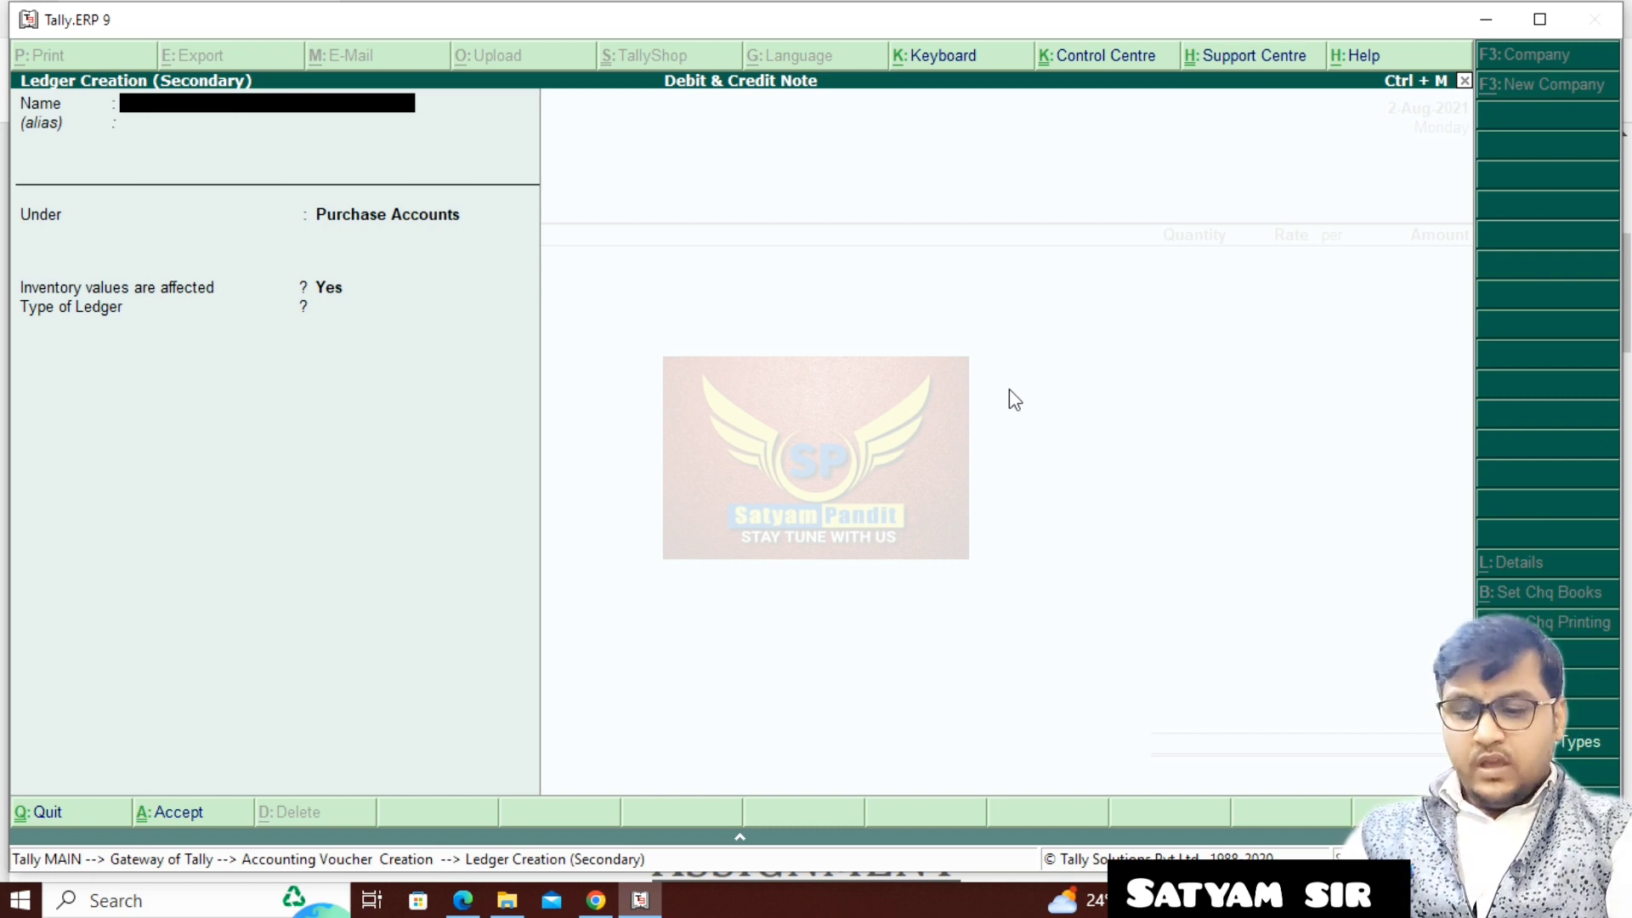
text(Purch)
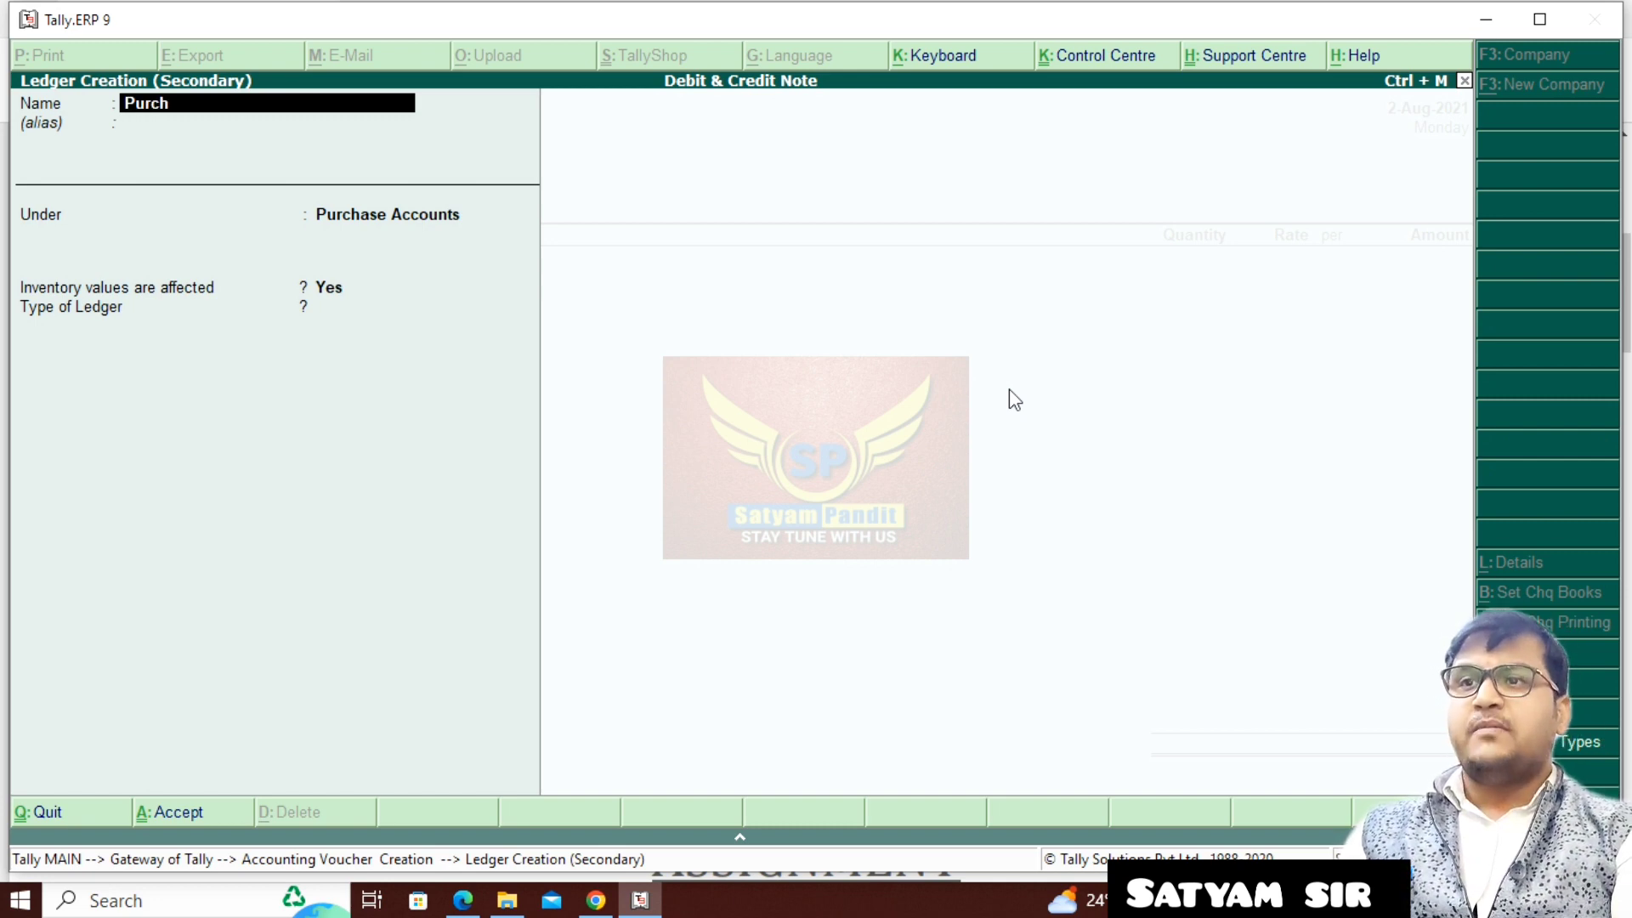
text(ases)
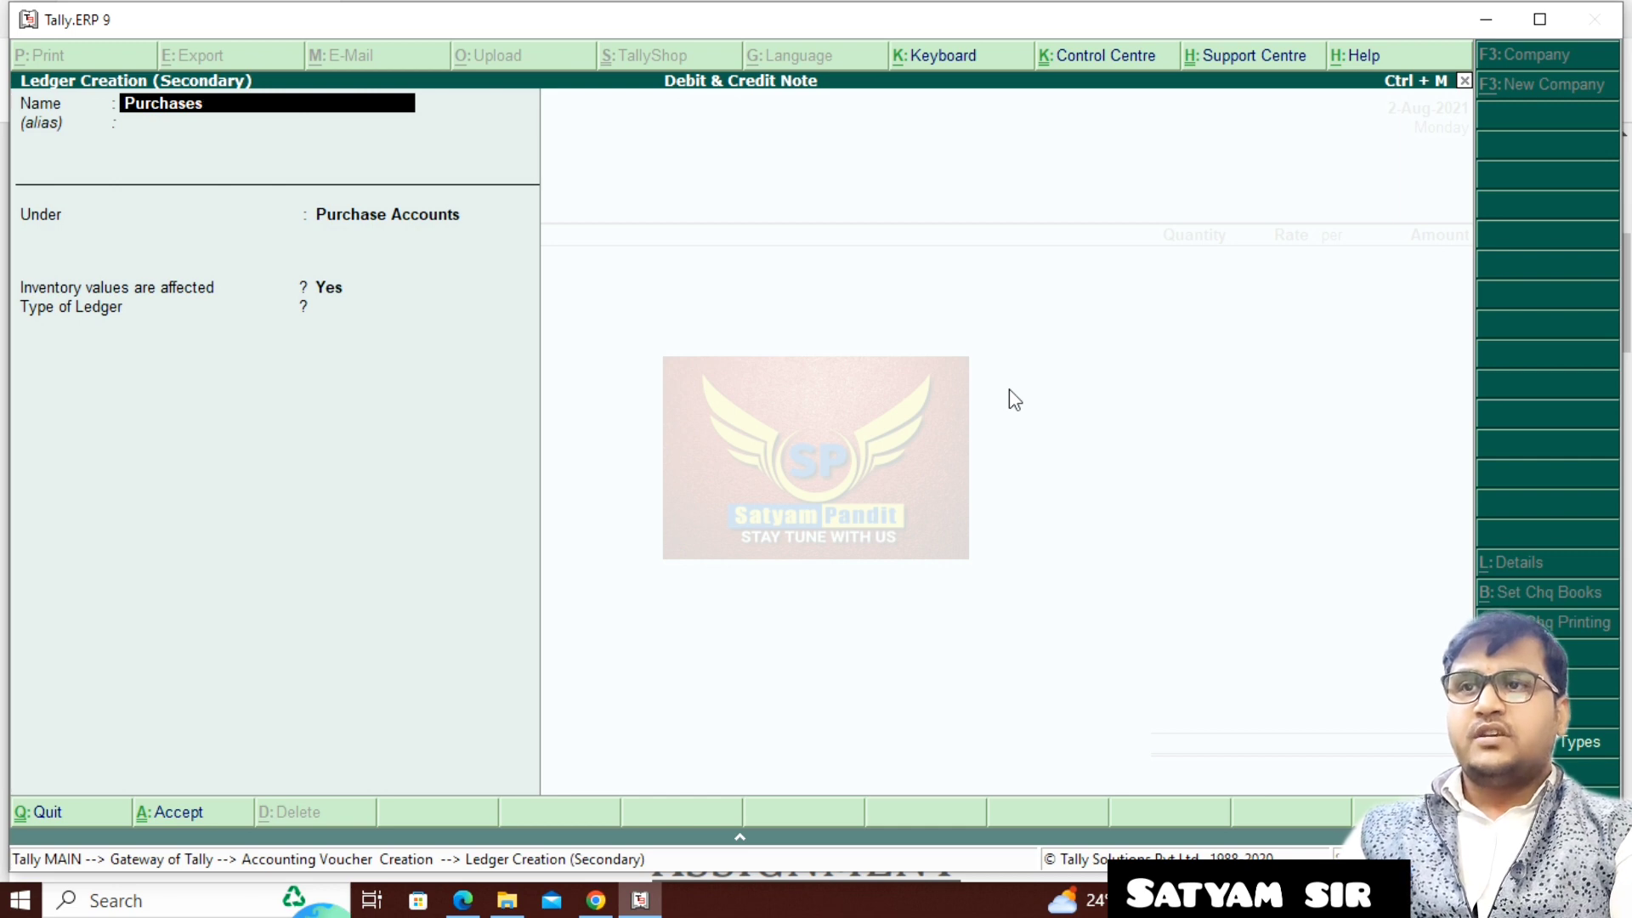
text( Return)
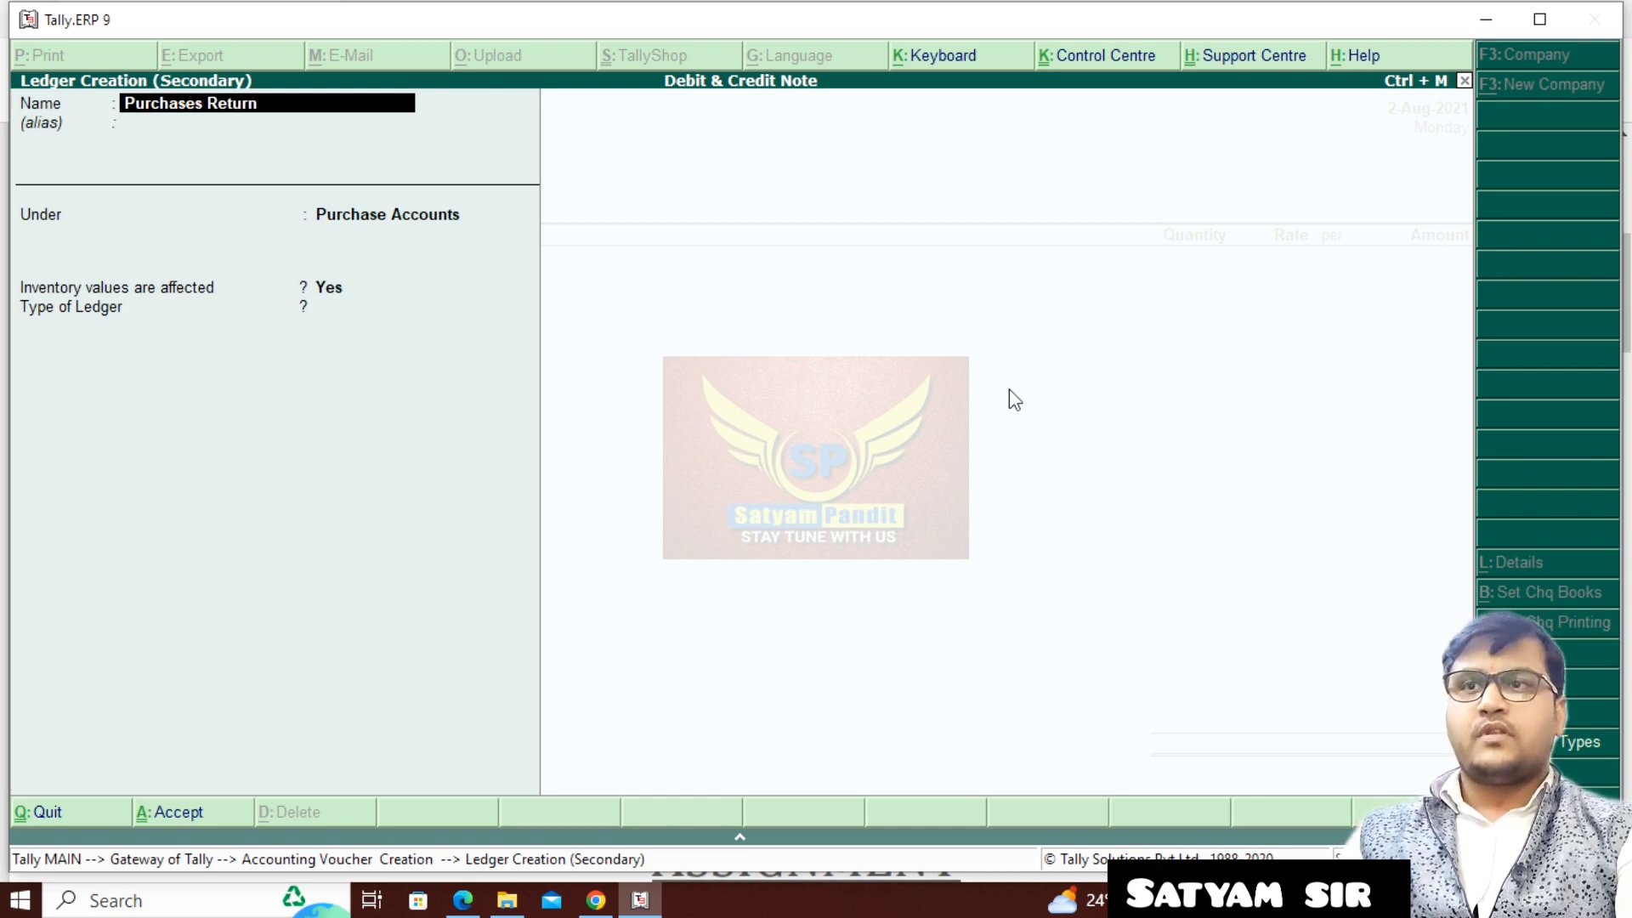
key(Return)
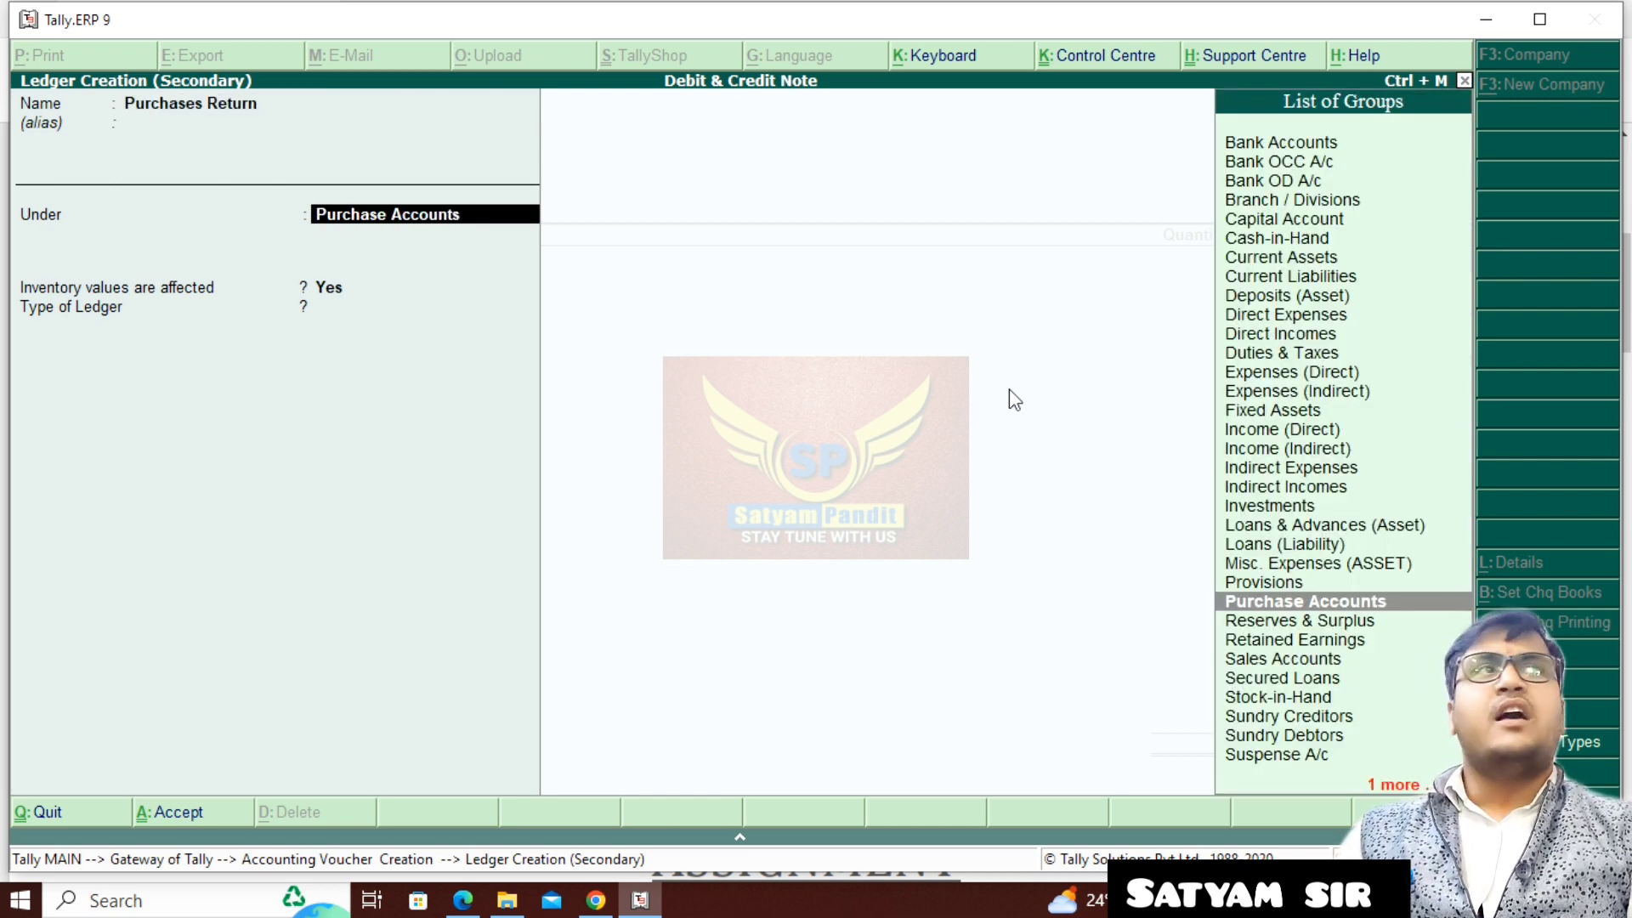
key(Return)
key(Return)
key(Return)
key(Return)
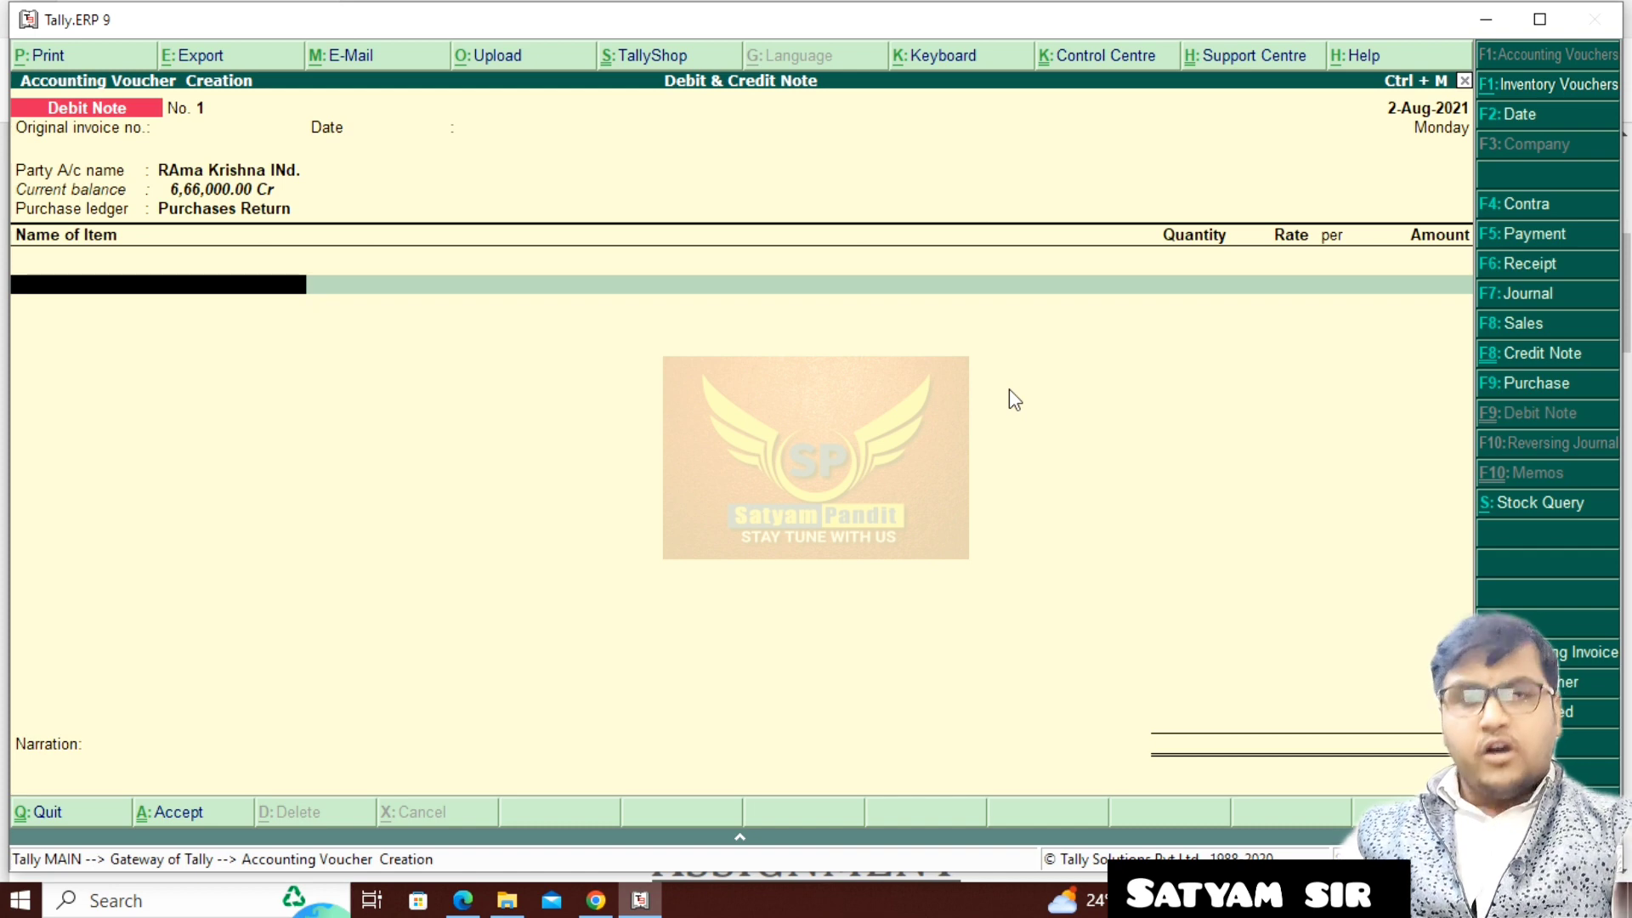
- Enter the returned item Redmi Note 8 Pro with a quantity of 3 pcs at a rate of 20,000
text(Re)
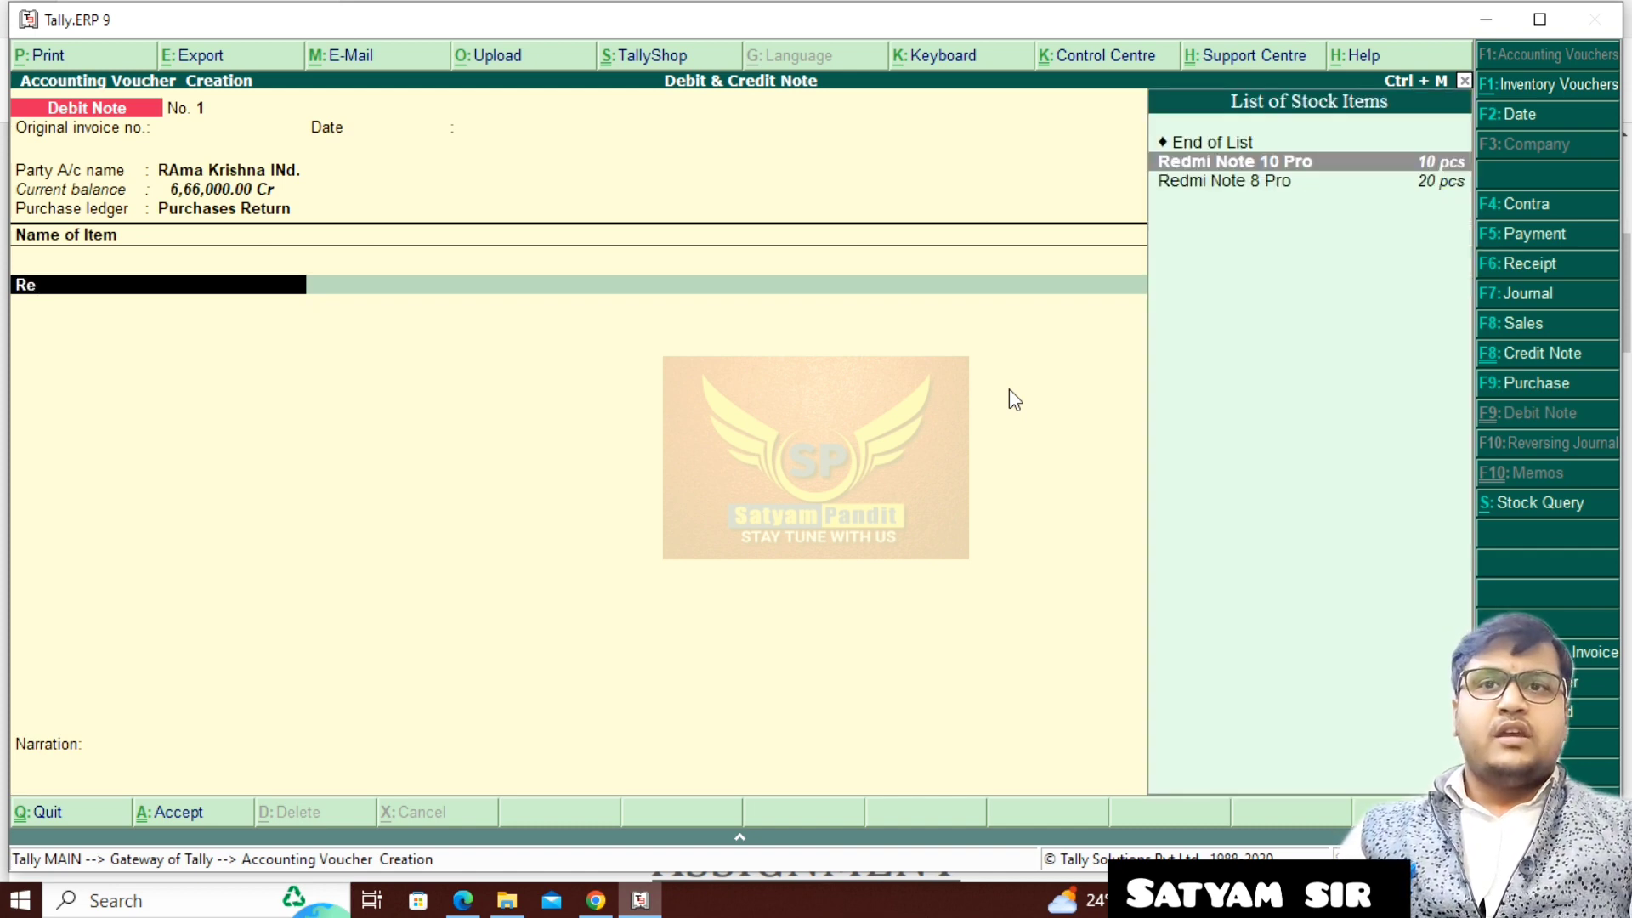
key(Down)
key(Return)
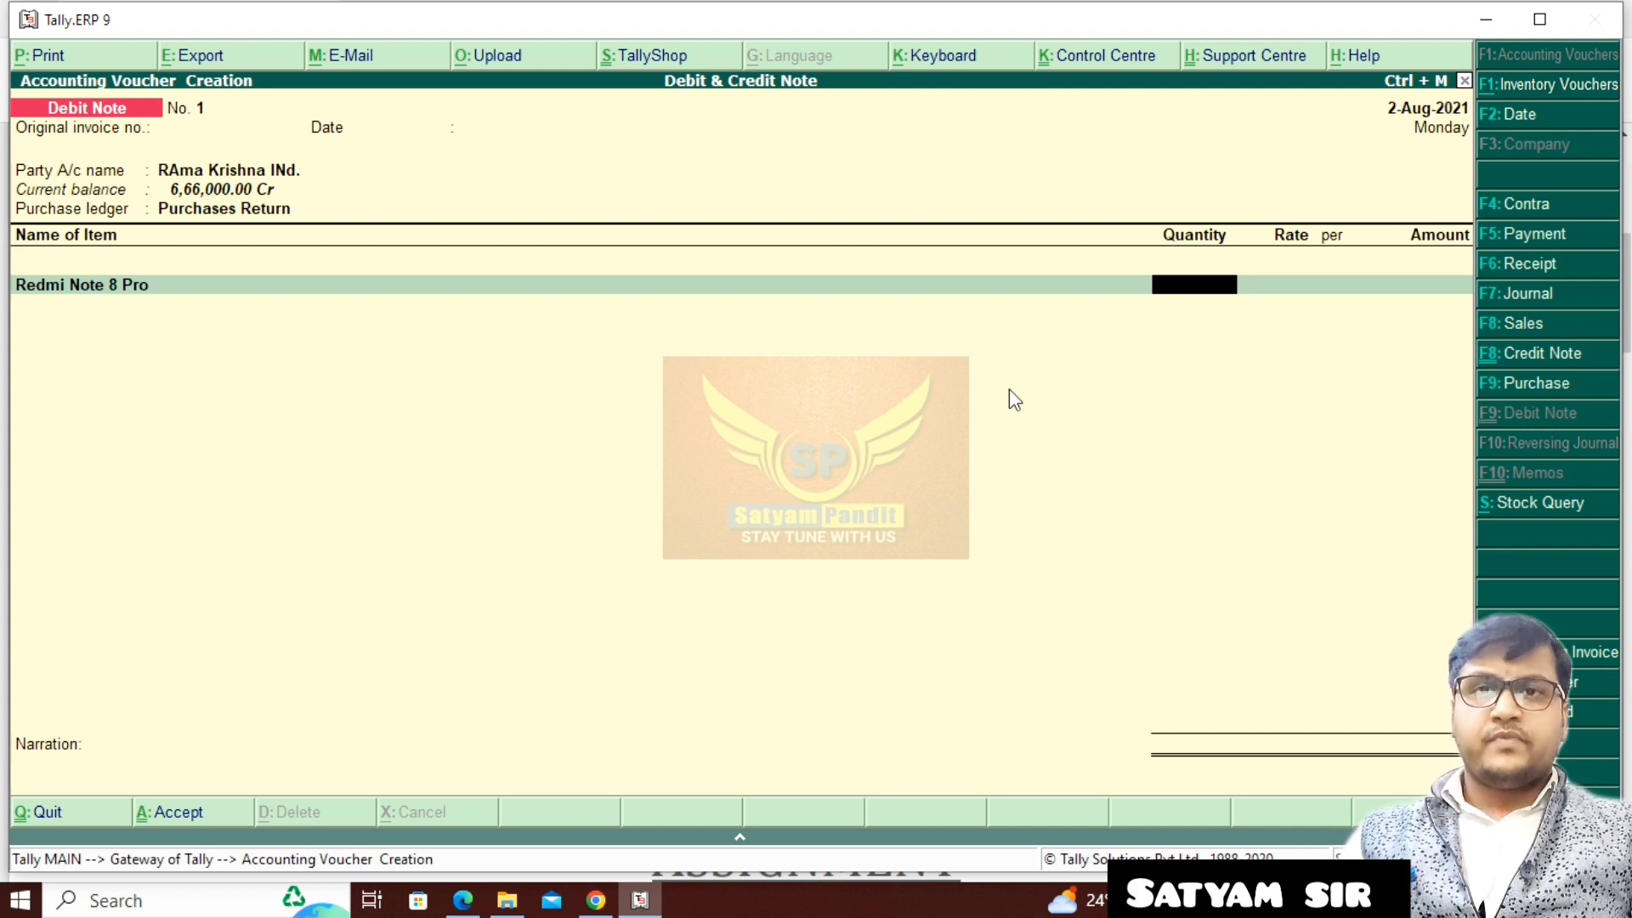
text(3)
key(Return)
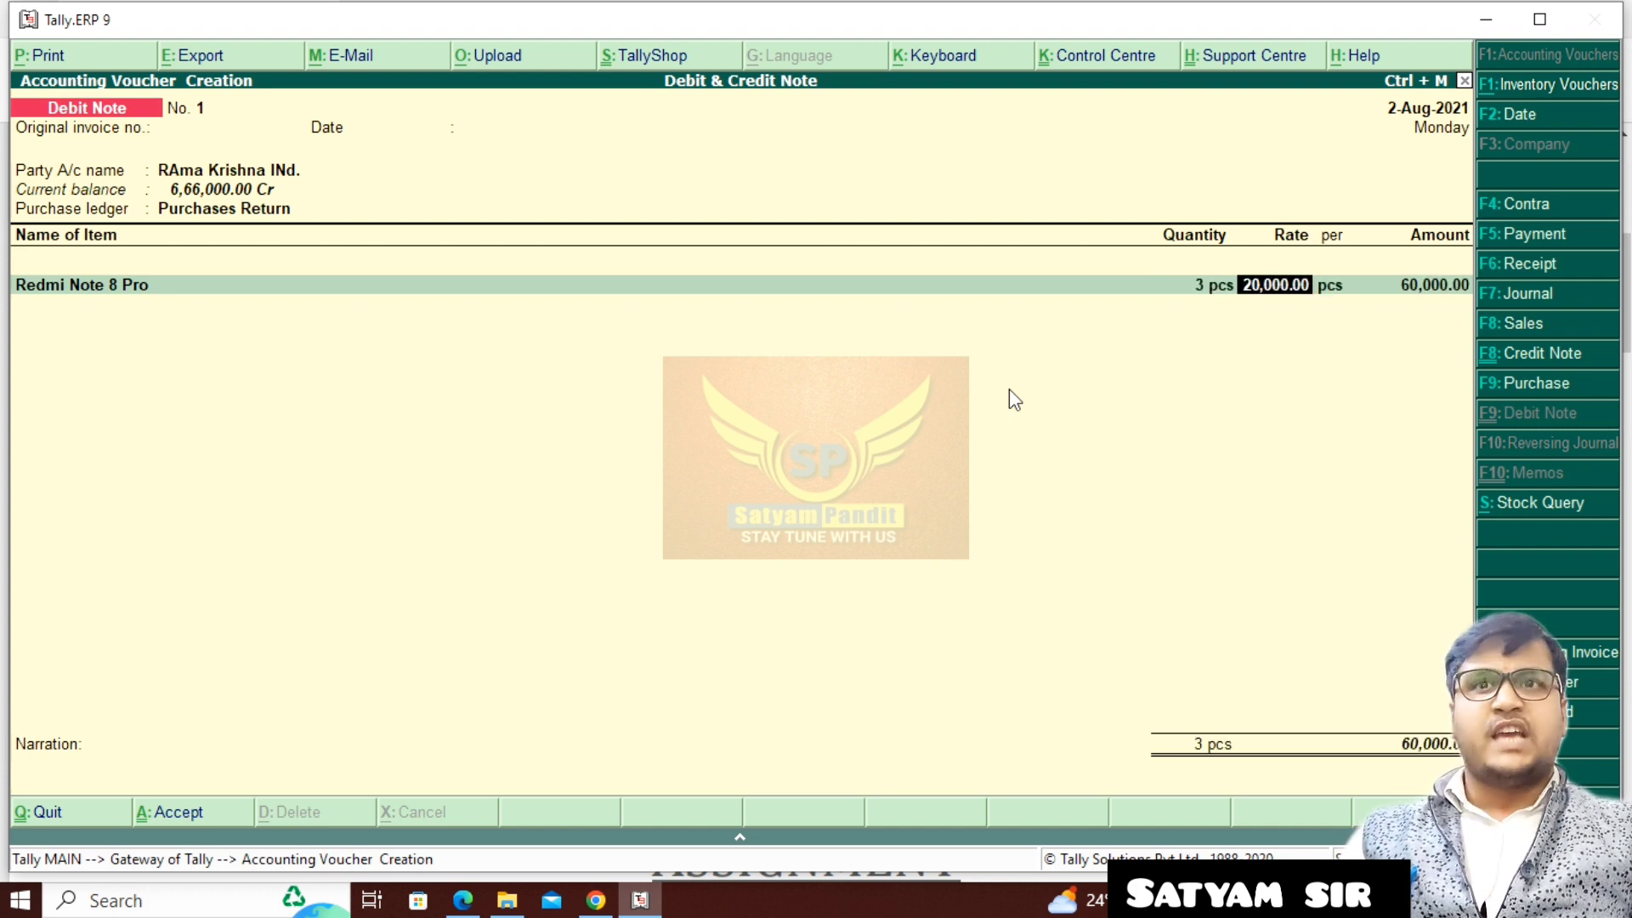
key(Return)
key(Return)
key(Return)
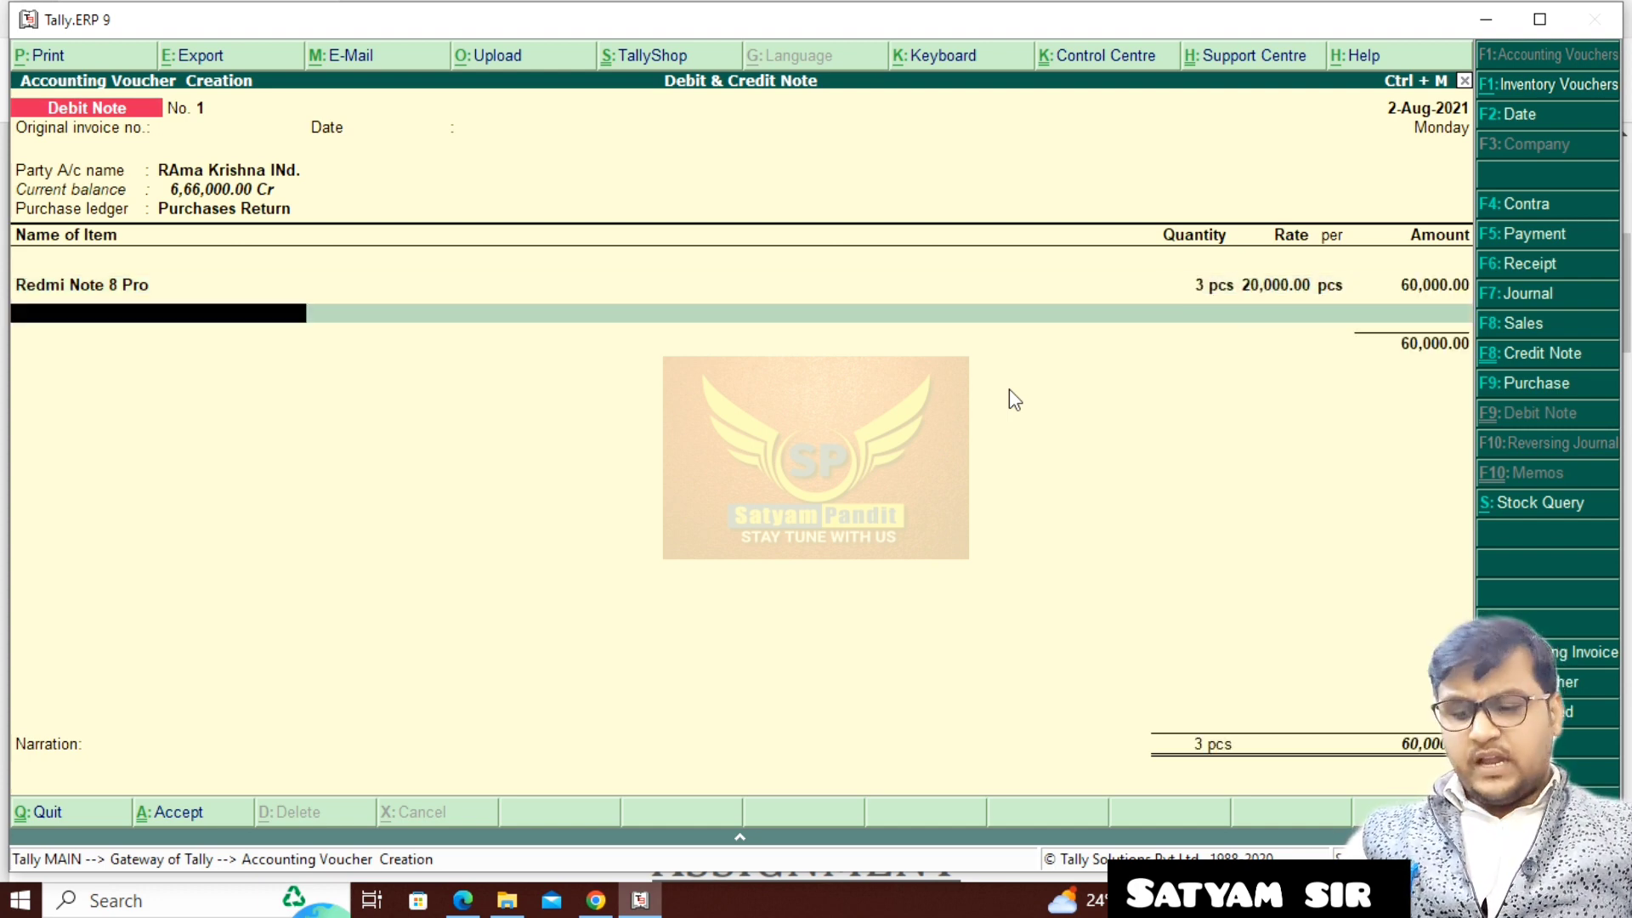
- Add Redmi Note 10 Pro to the debit note with 2 pcs at a rate of 15,000
text(Re)
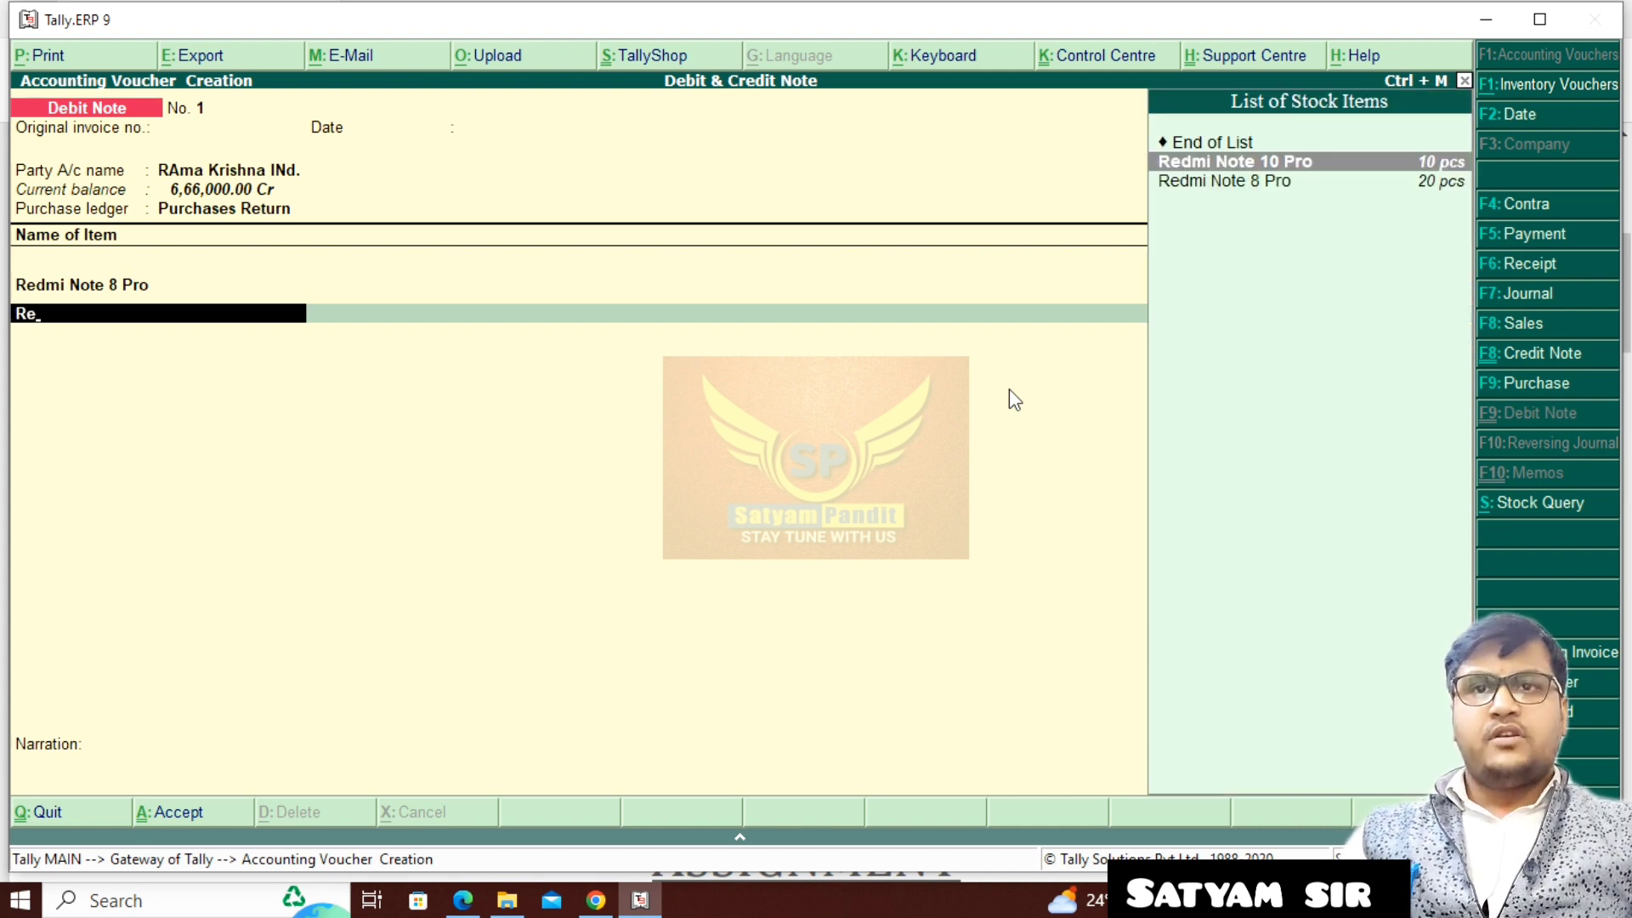
key(Return)
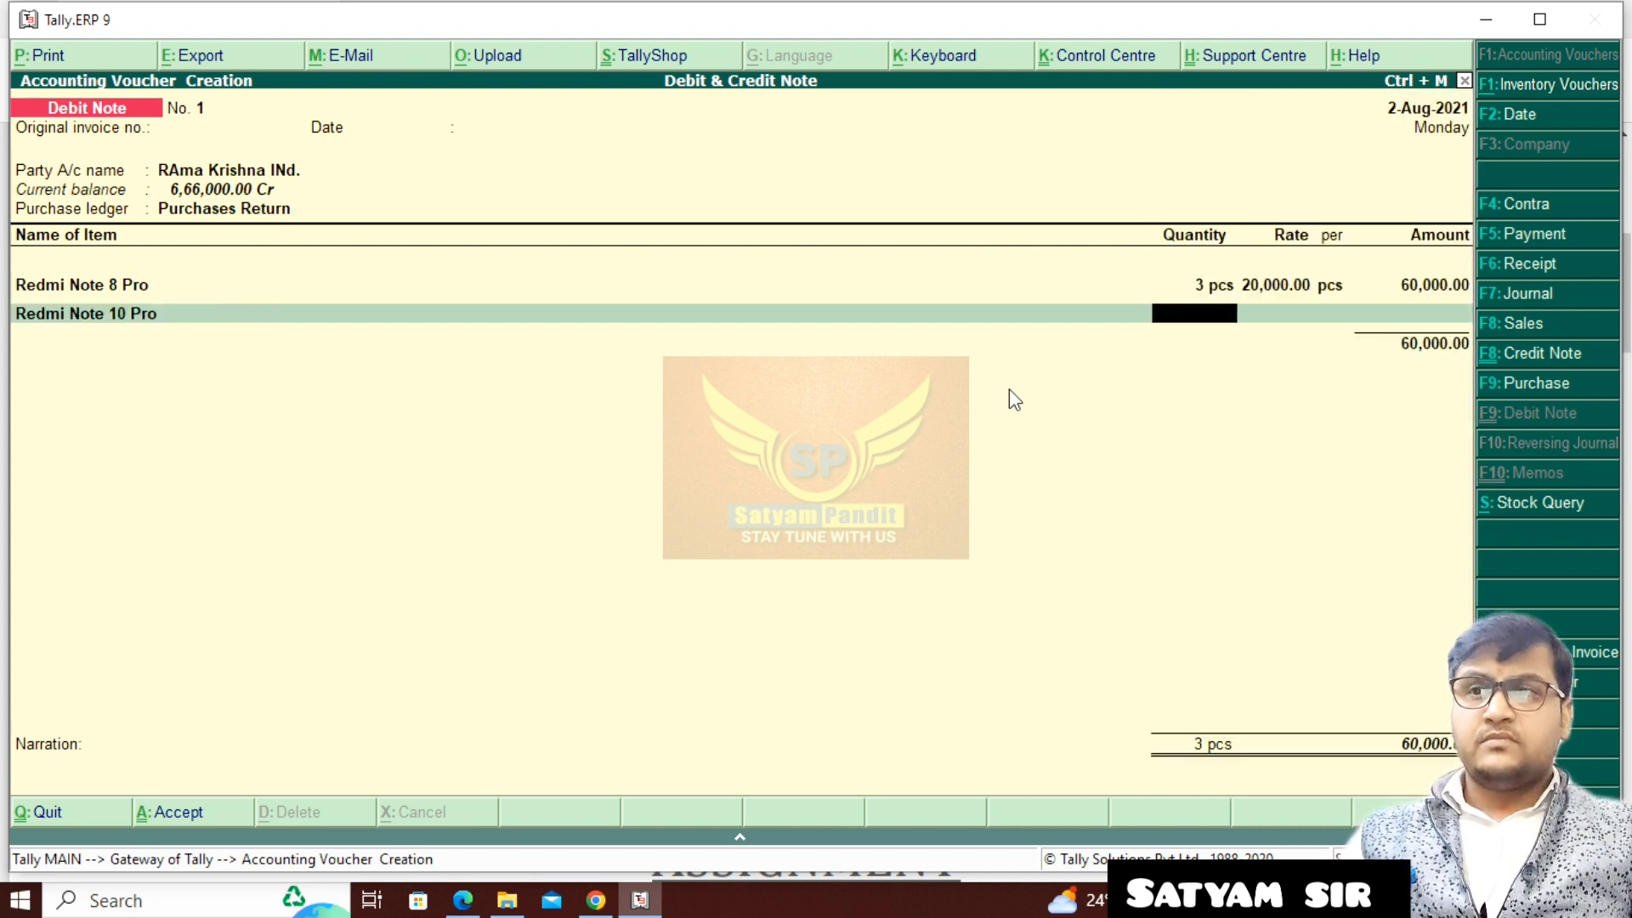
text(2)
key(Return)
key(Return)
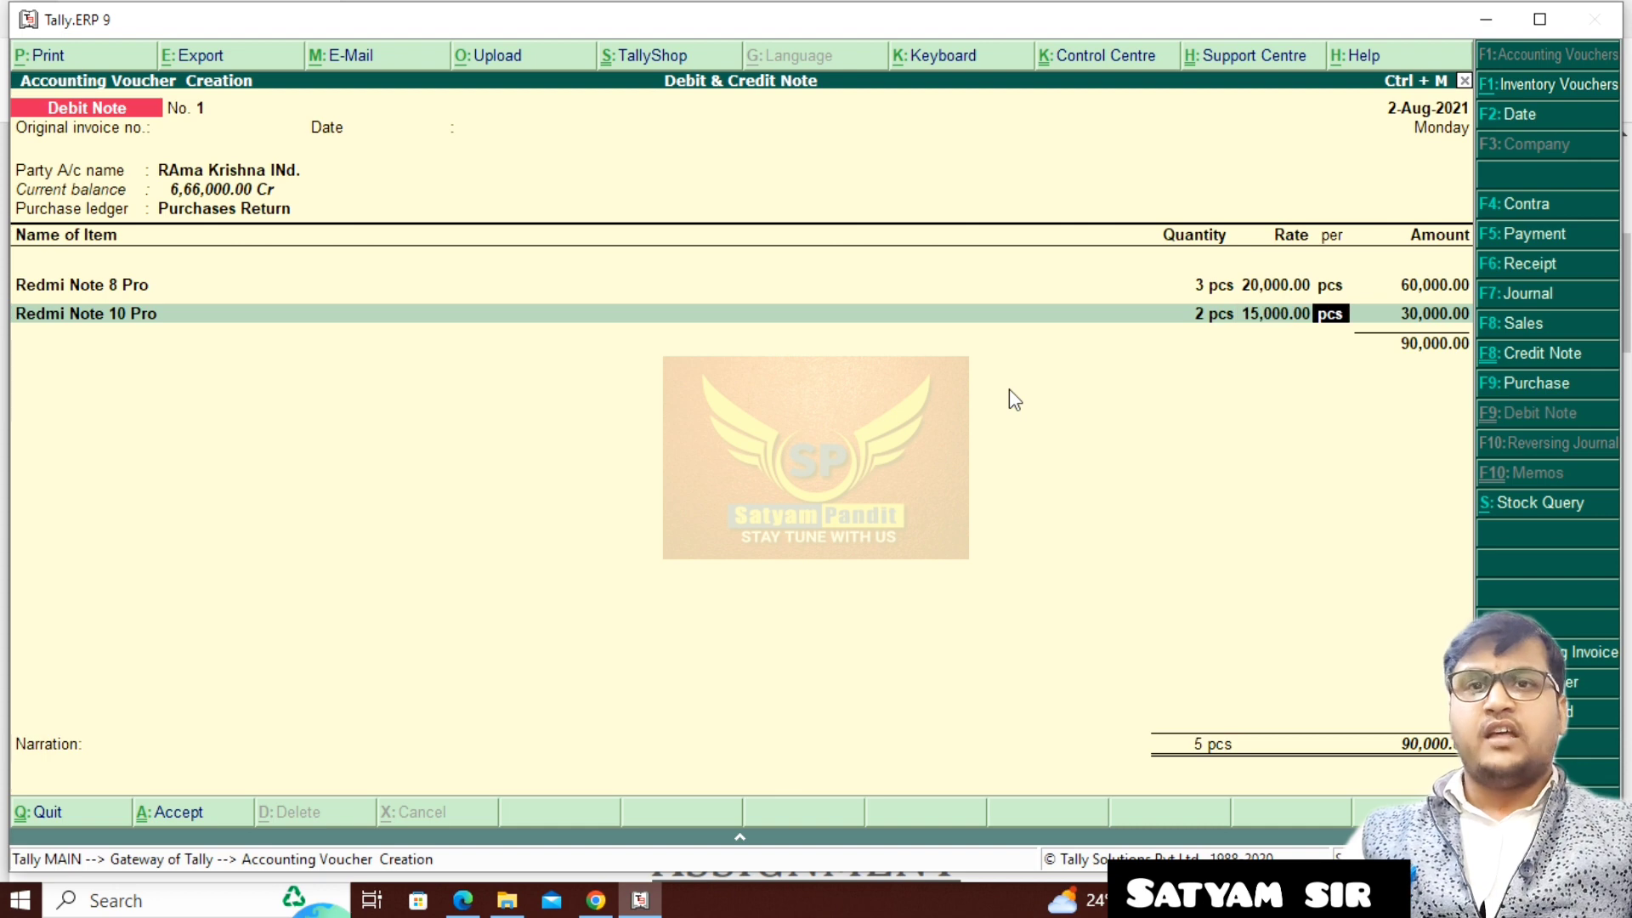
key(Return)
key(Return)
- Add Samsung Galaxy to the debit note with 1 pcs at a rate of 16,000
text(S)
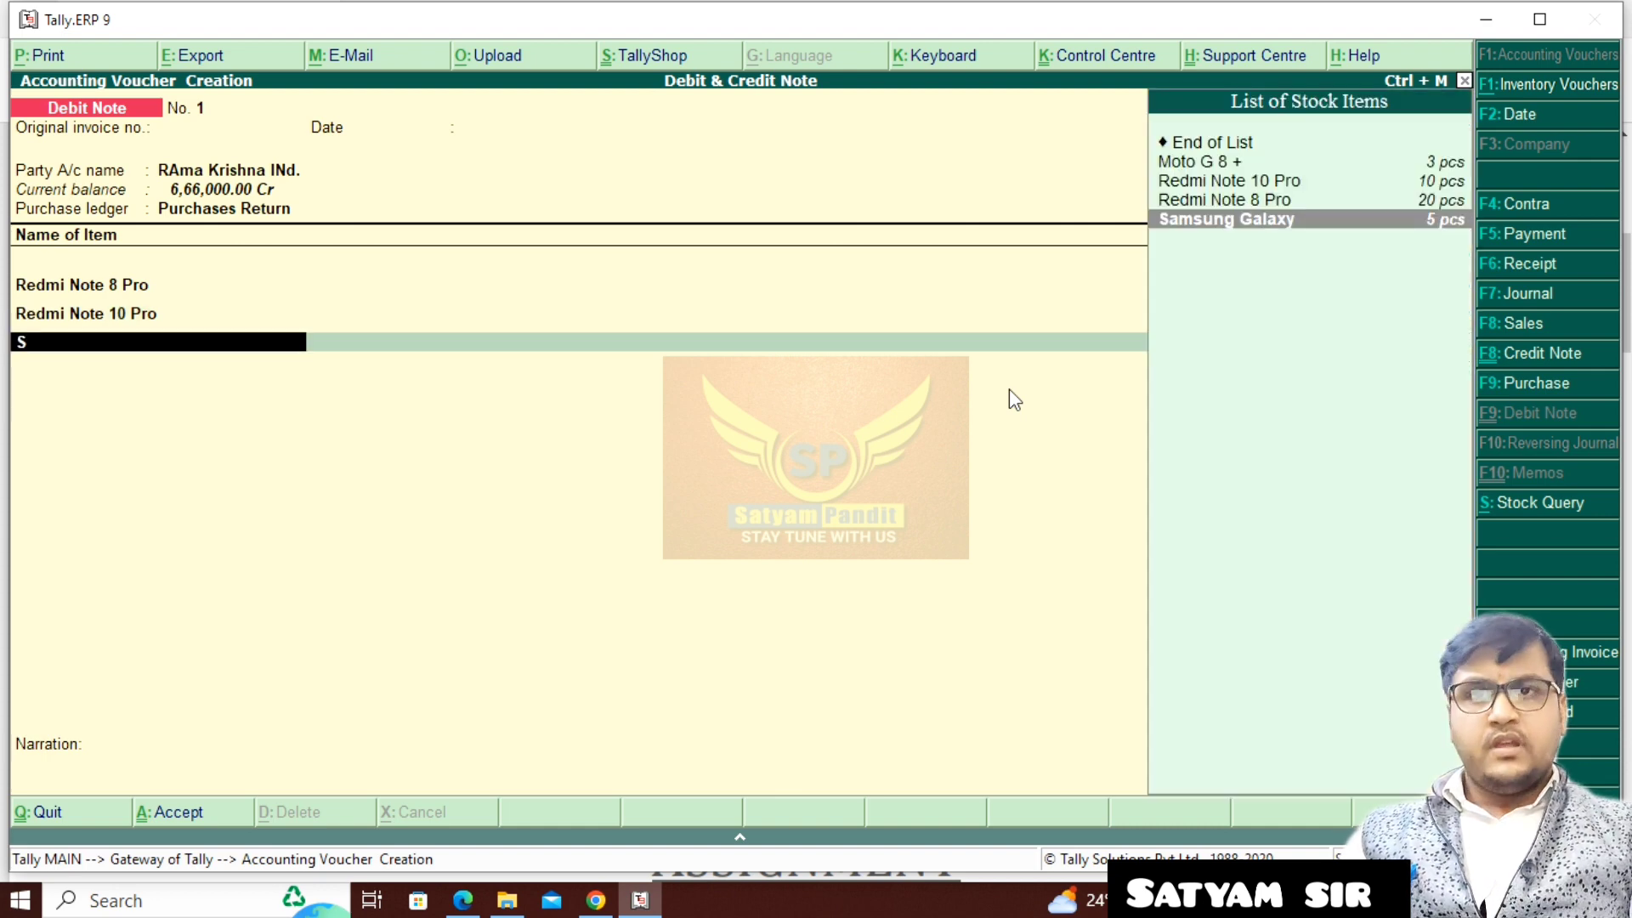
key(Return)
text(1)
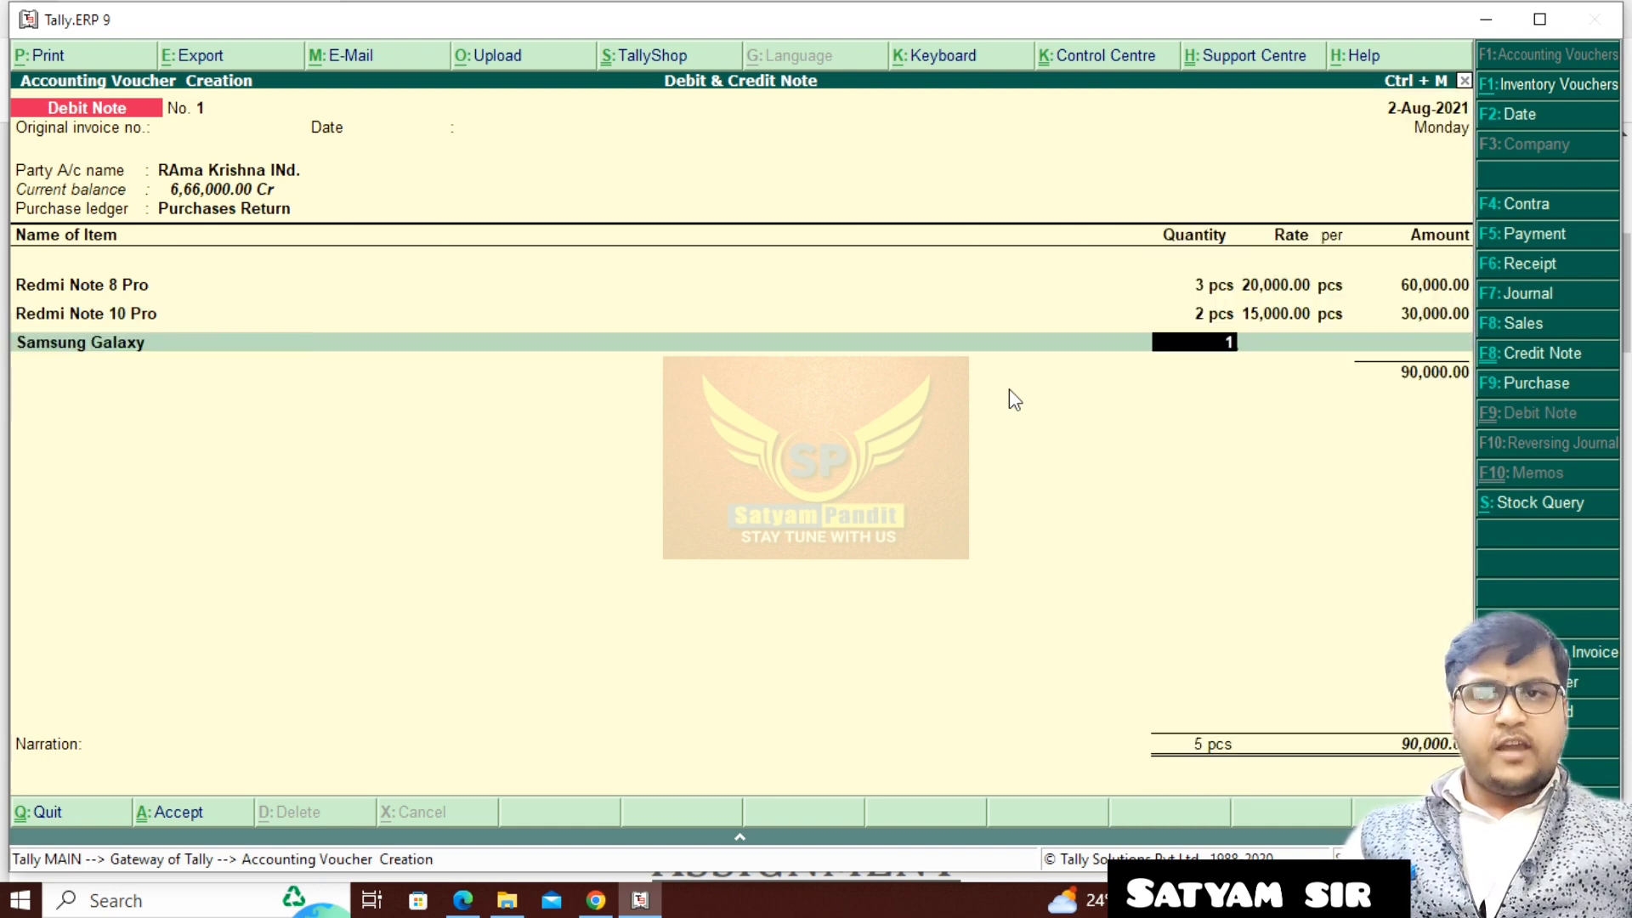
key(Return)
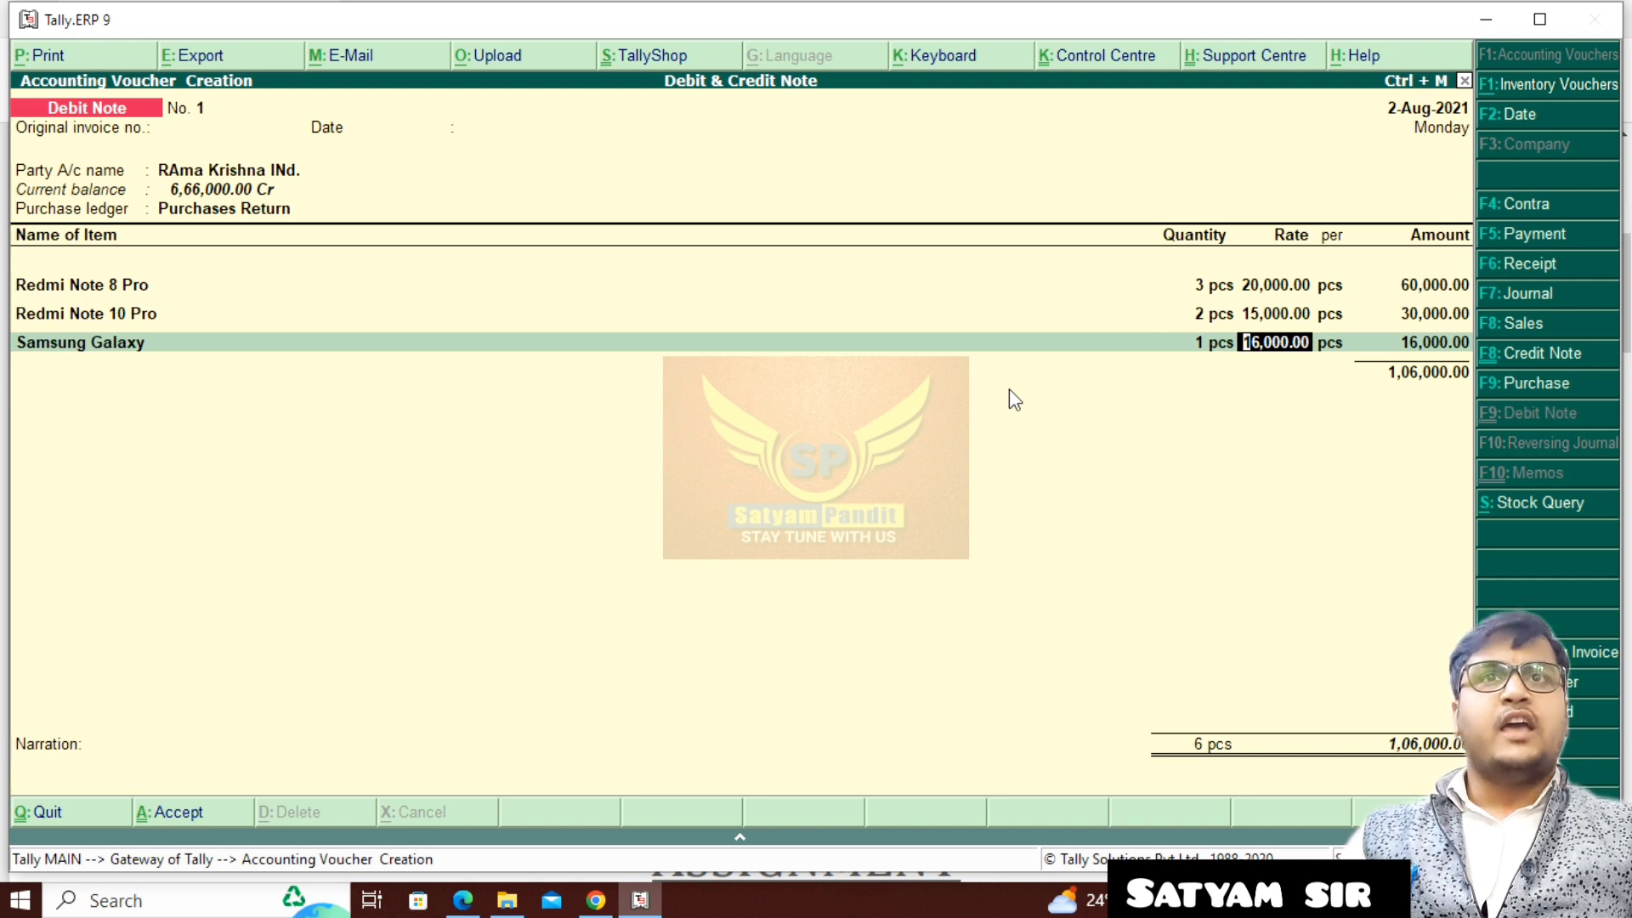
key(Return)
- Add Moto G 8 + as the last returned item, with 1 pcs at a rate of 12,000
key(Return)
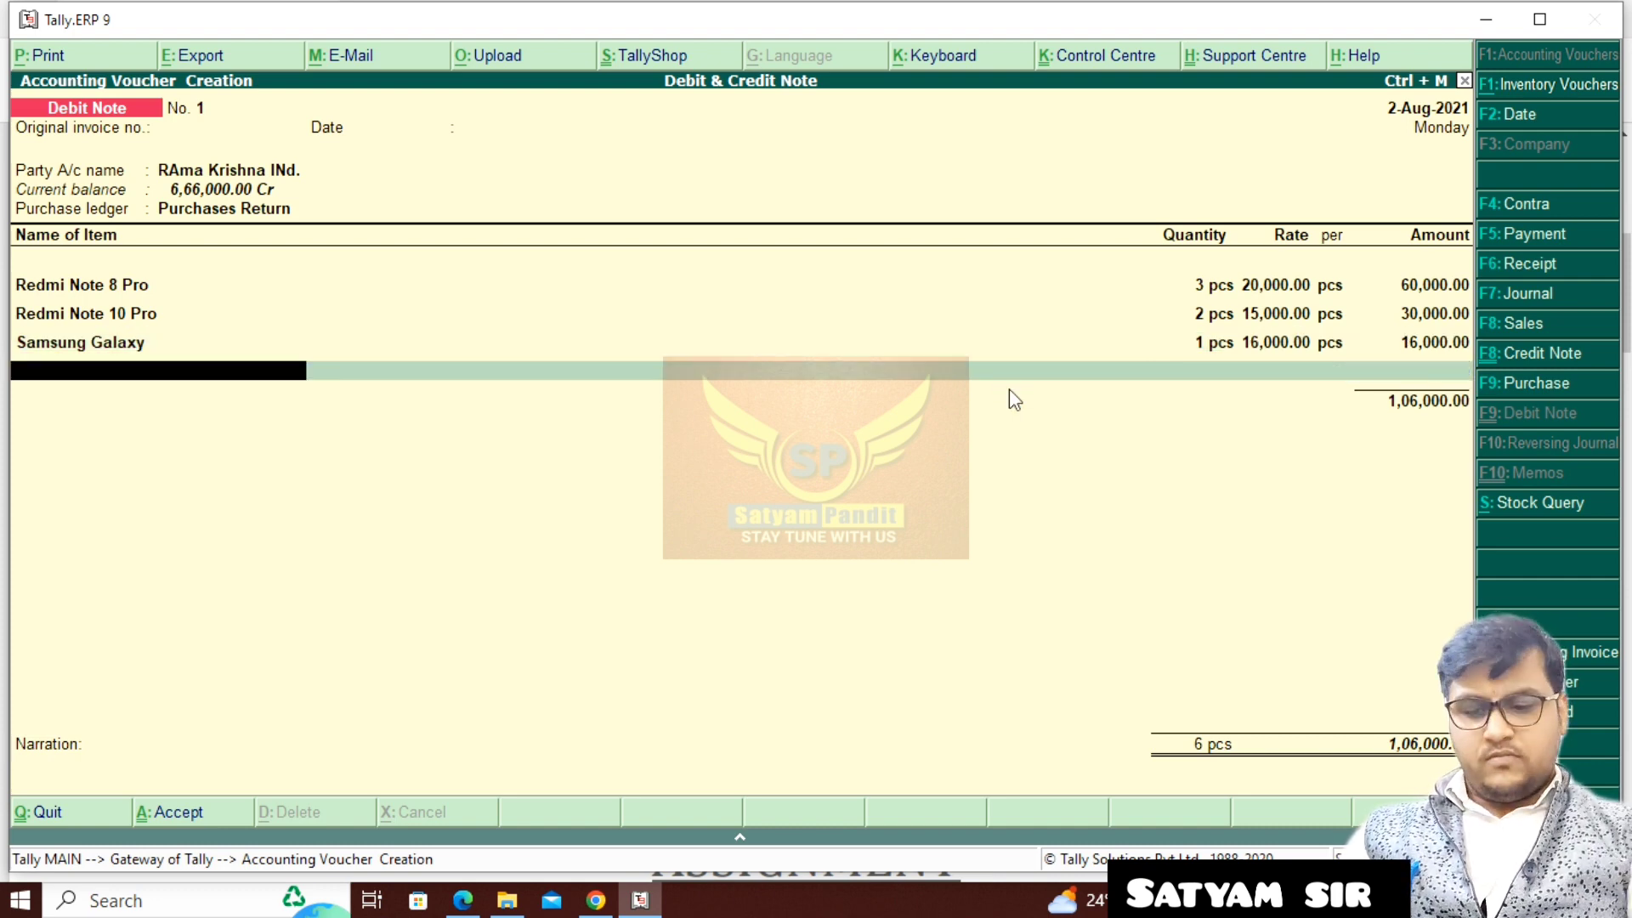
text(M)
key(Return)
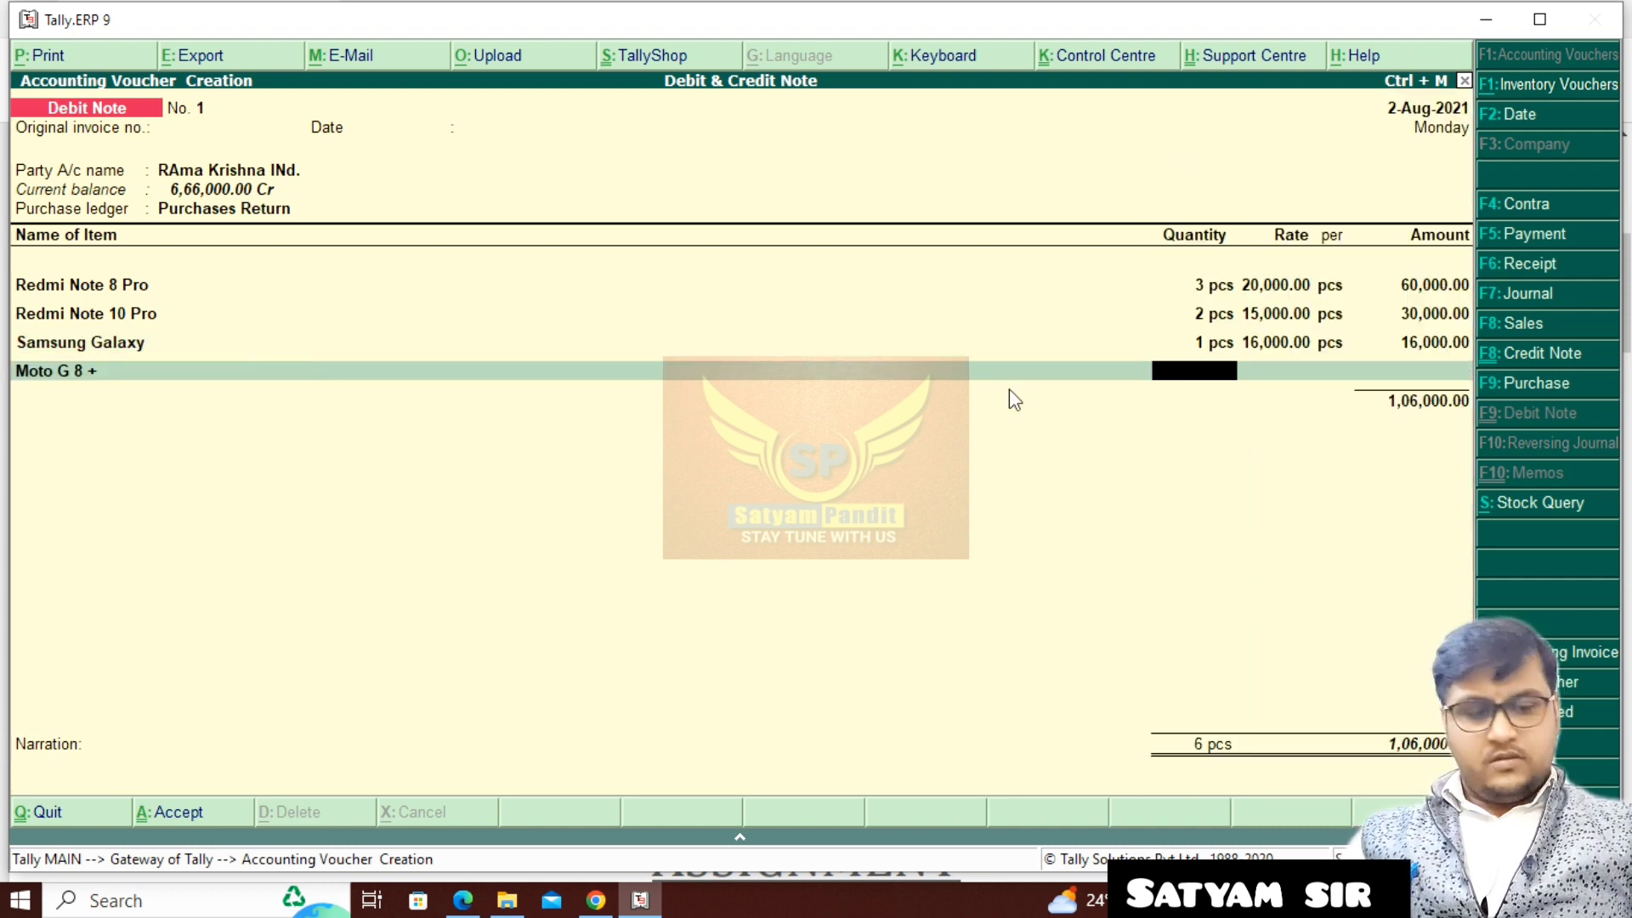
text(1)
key(Return)
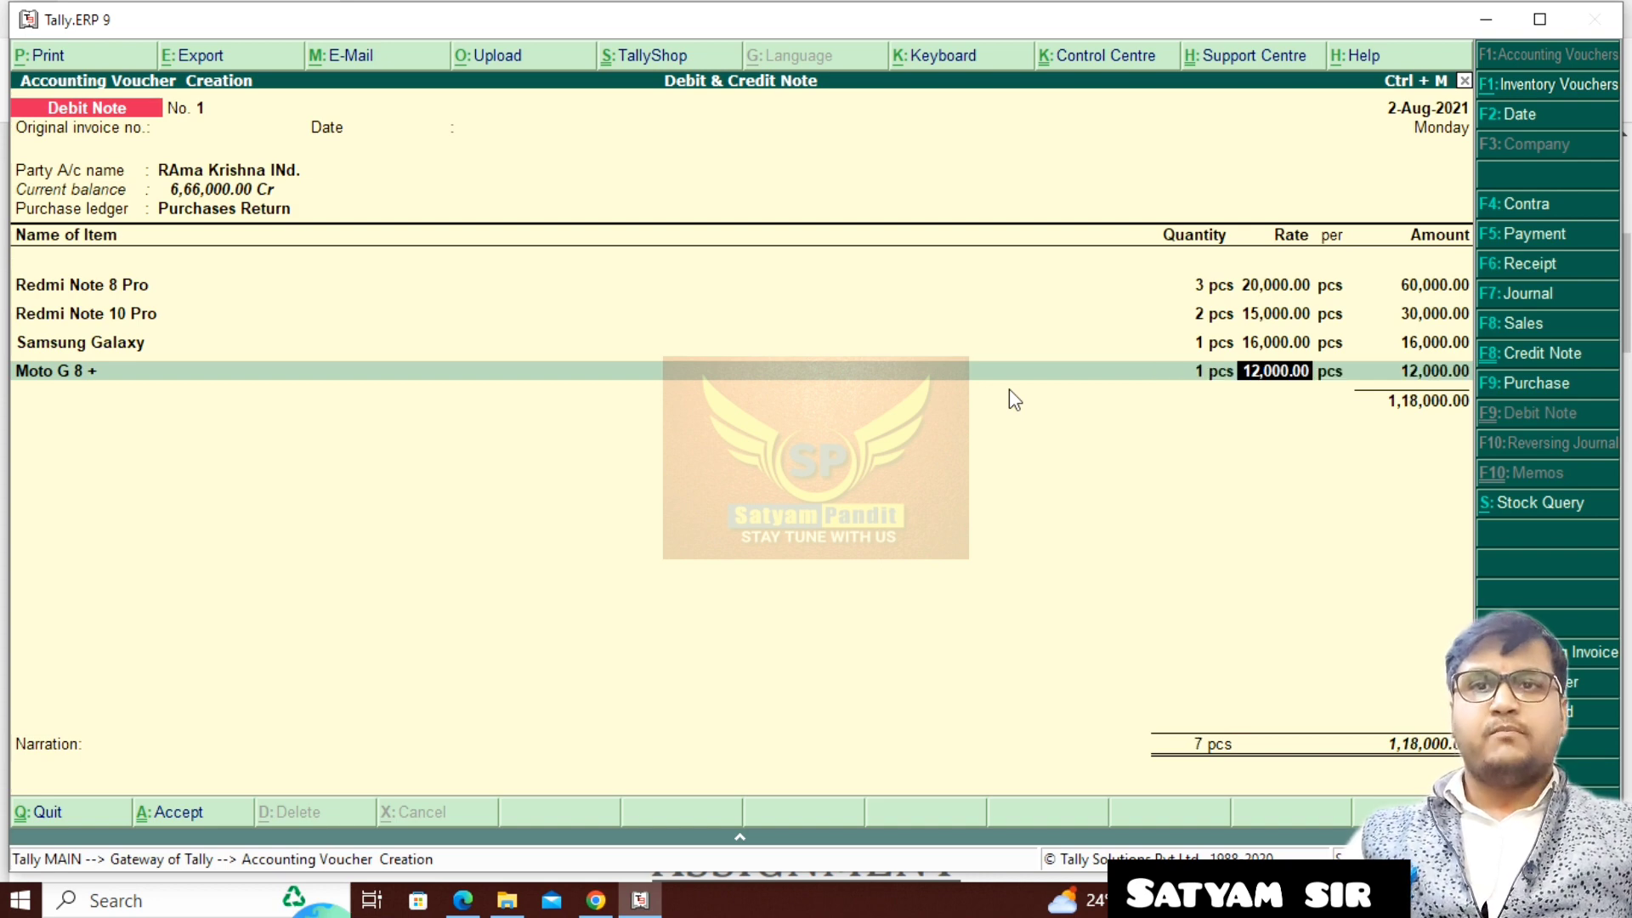
key(Return)
- Adjust the debit note's full 1,18,000.00 against the pending bill Rk/400 and save the voucher without a narration
key(Return)
key(Return)
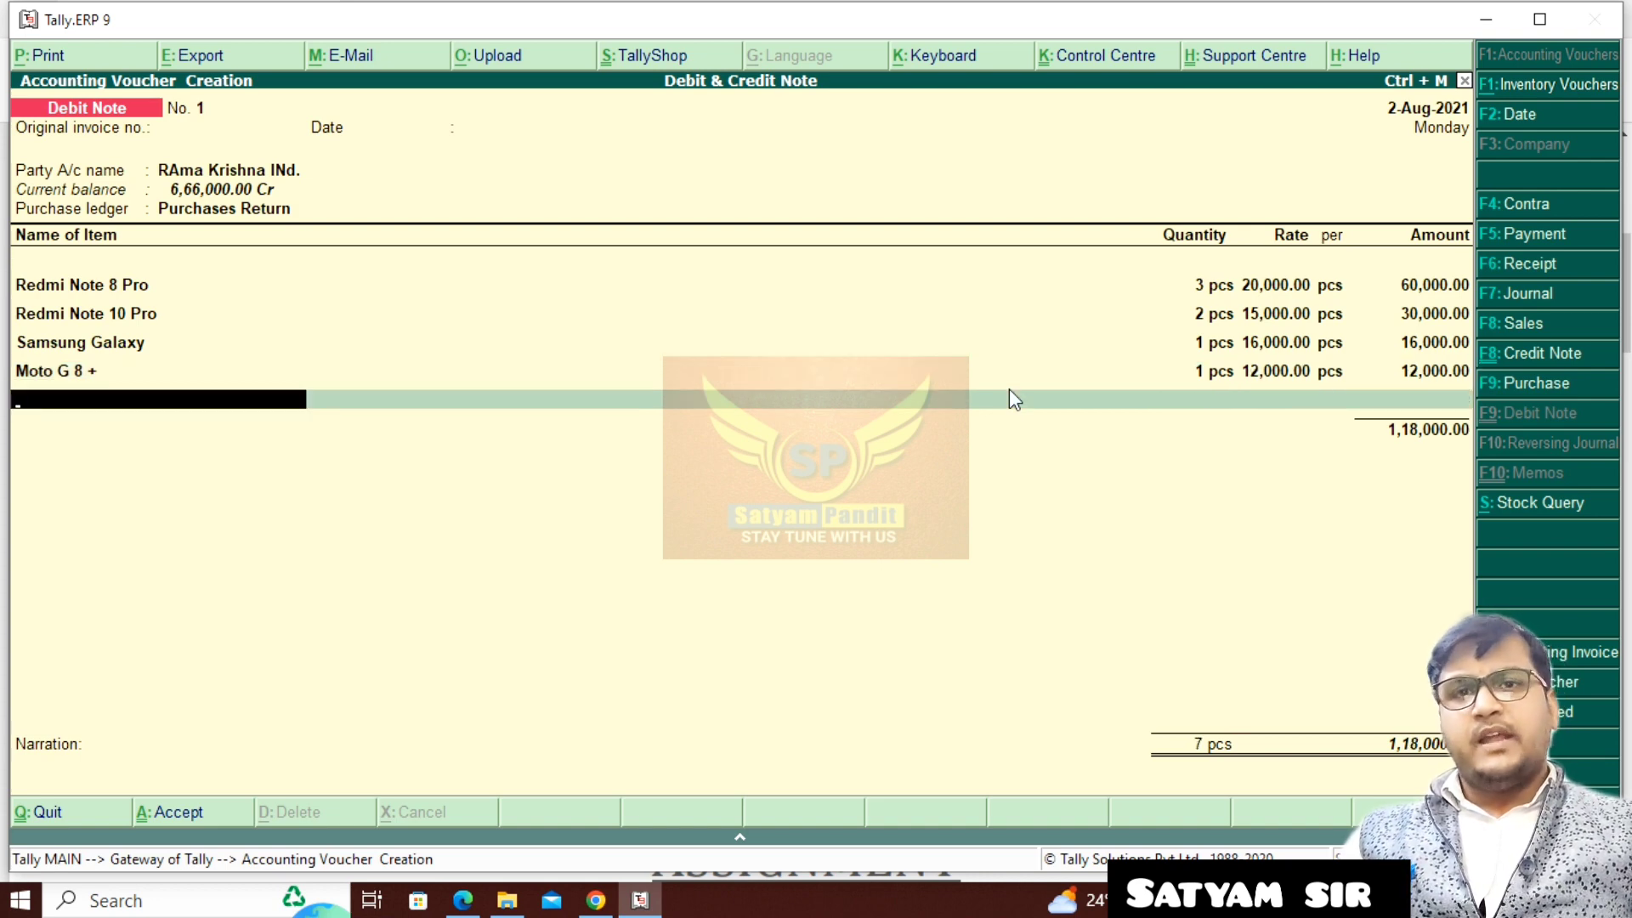
key(Return)
key(Return)
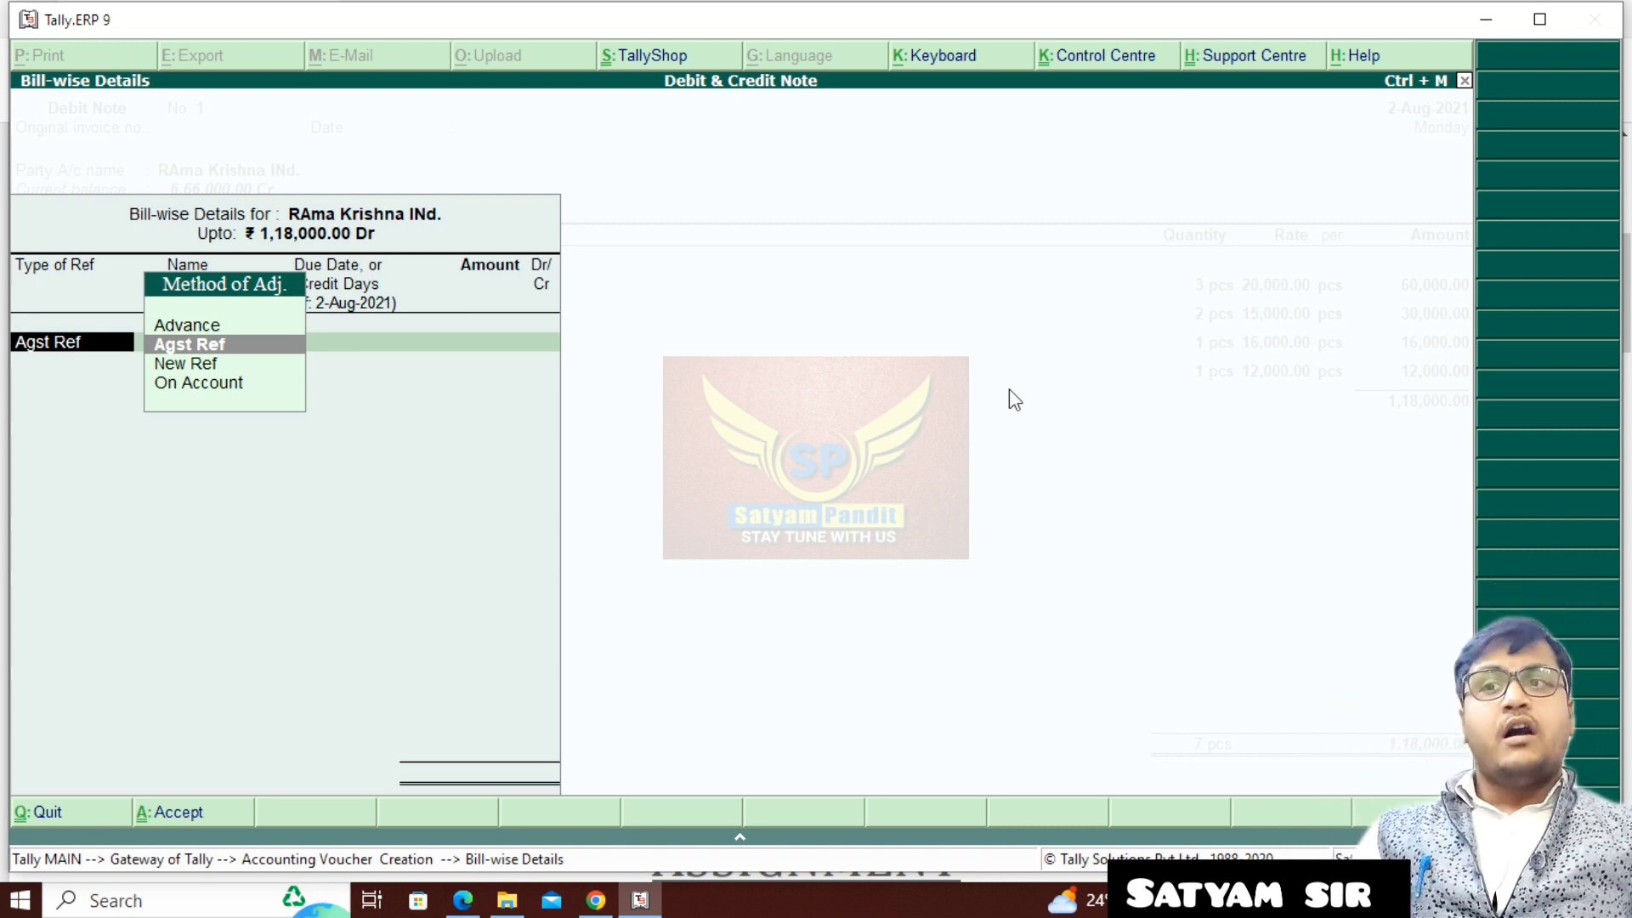
key(Return)
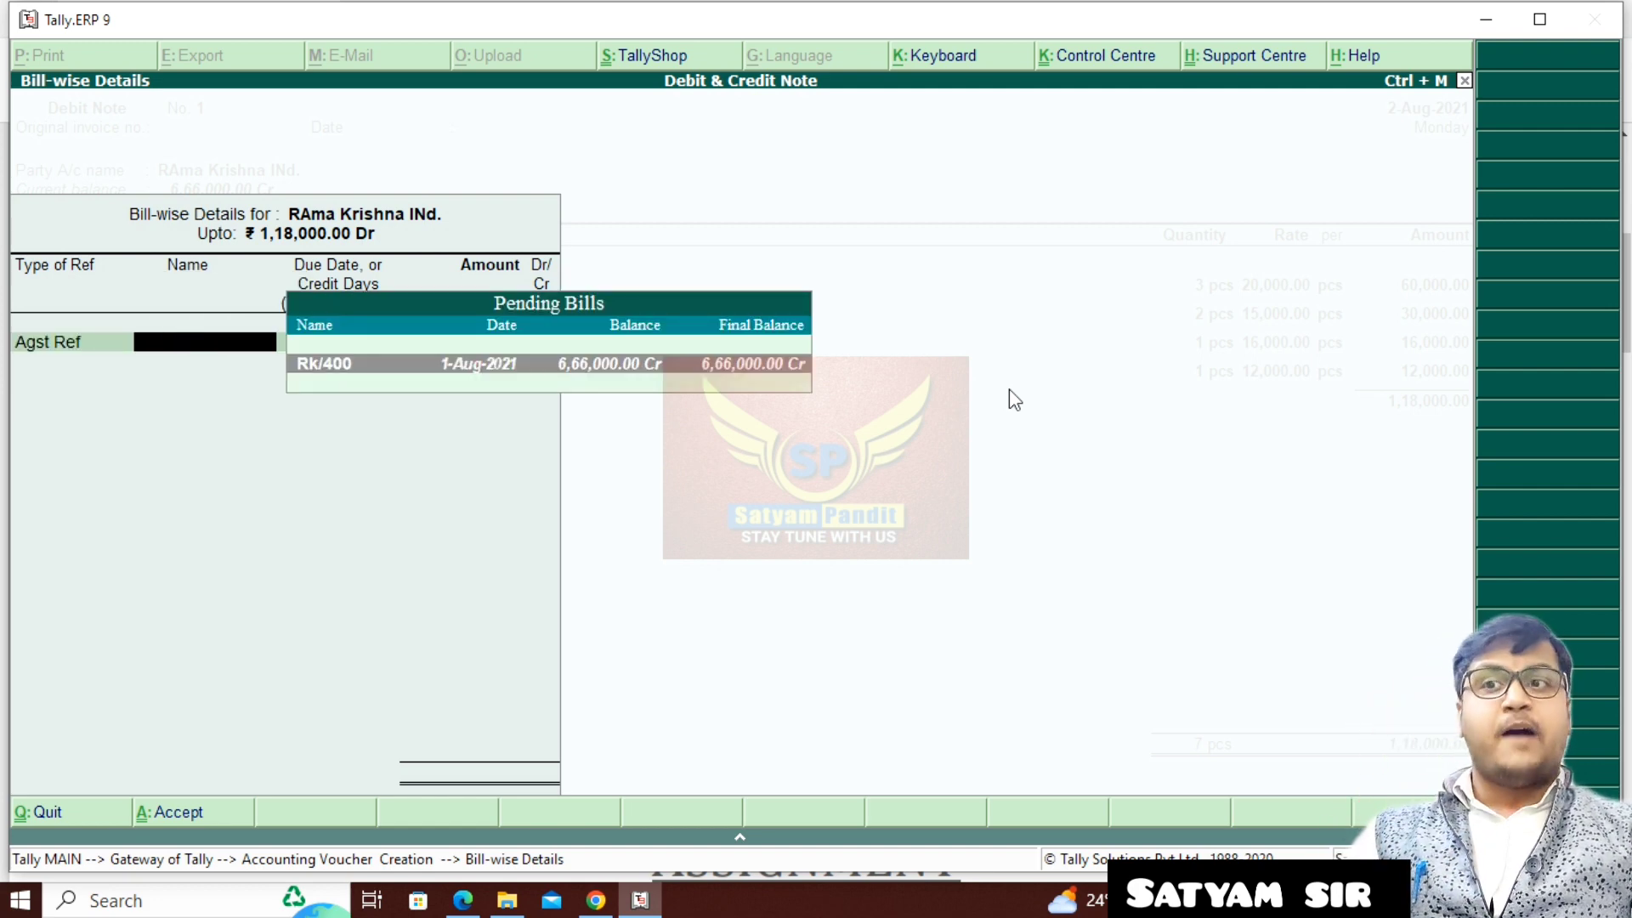
key(Return)
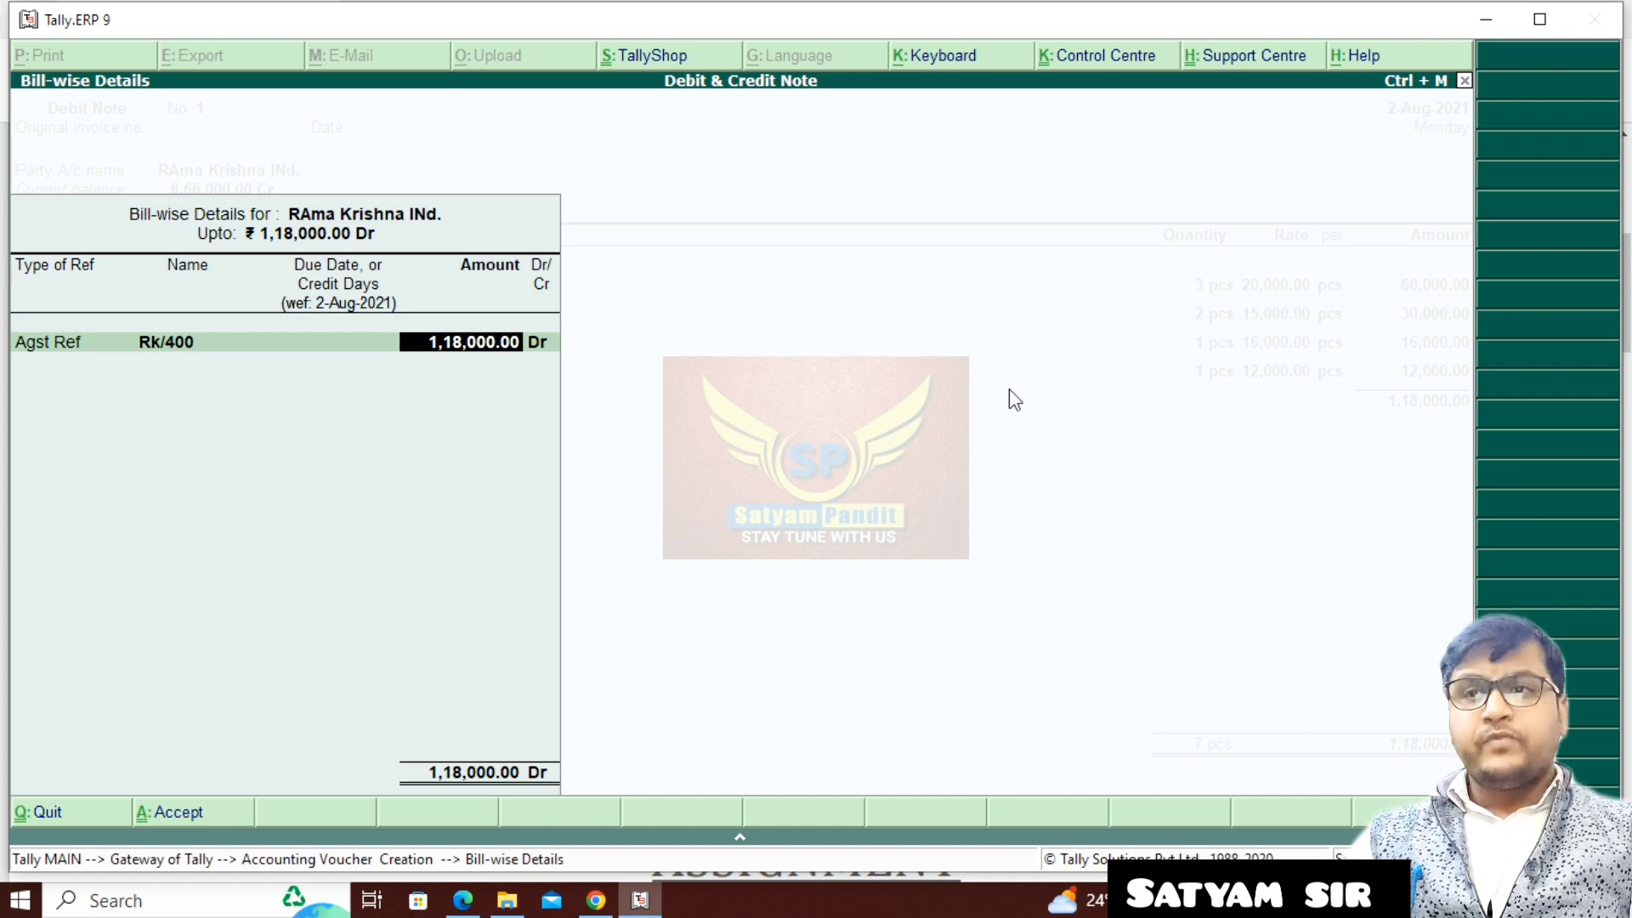
key(Return)
key(Return)
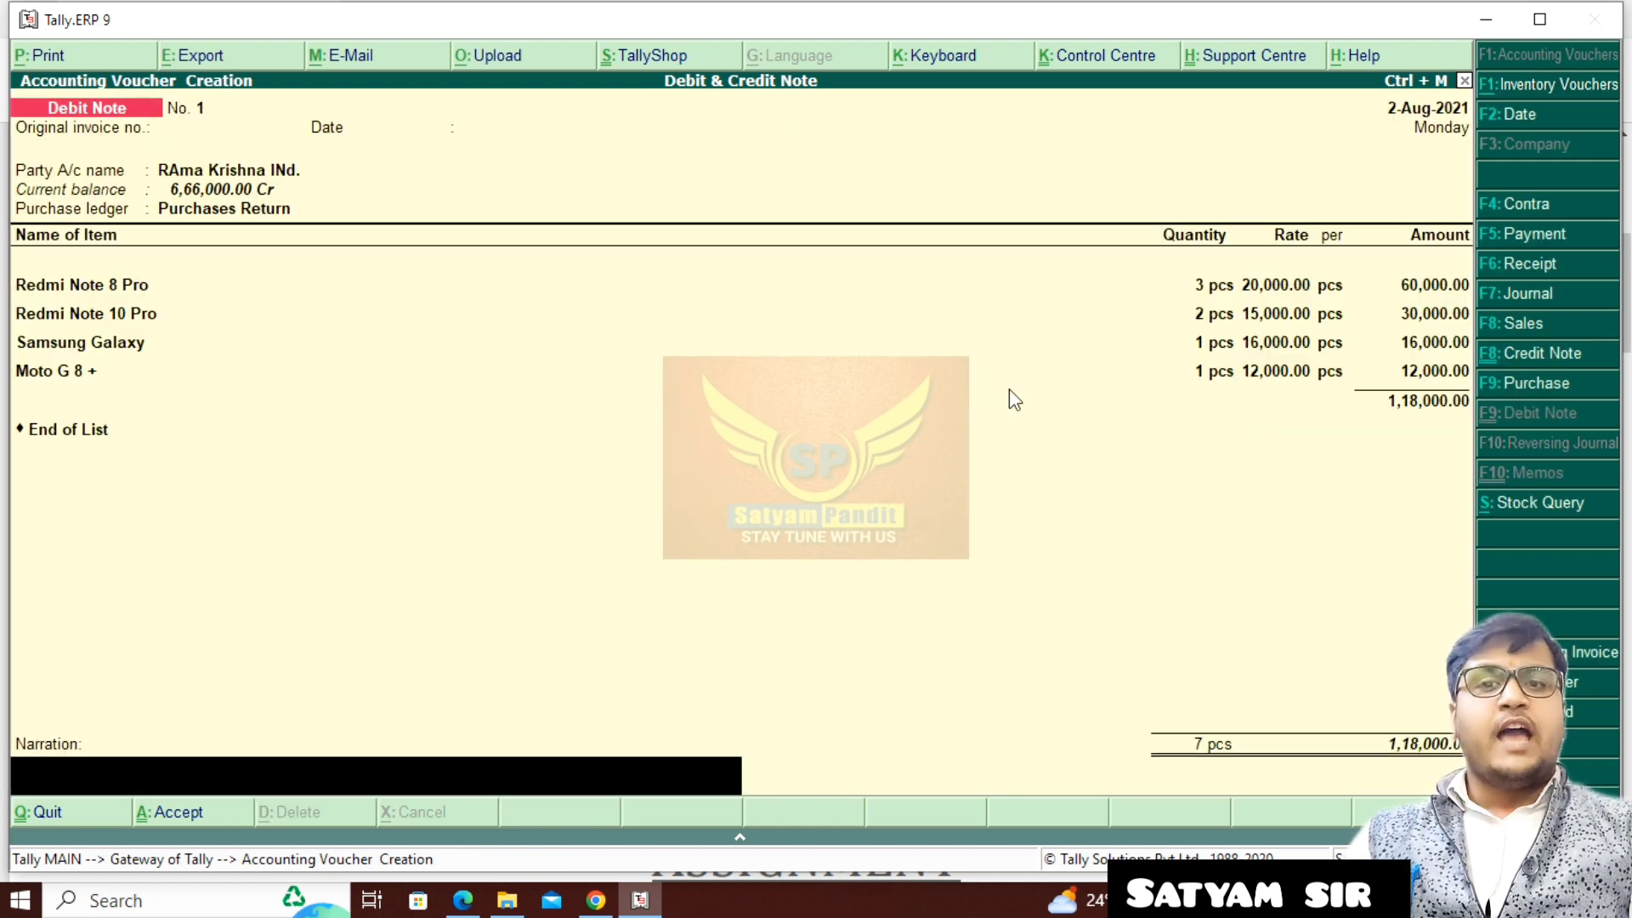
key(Return)
key(Return)
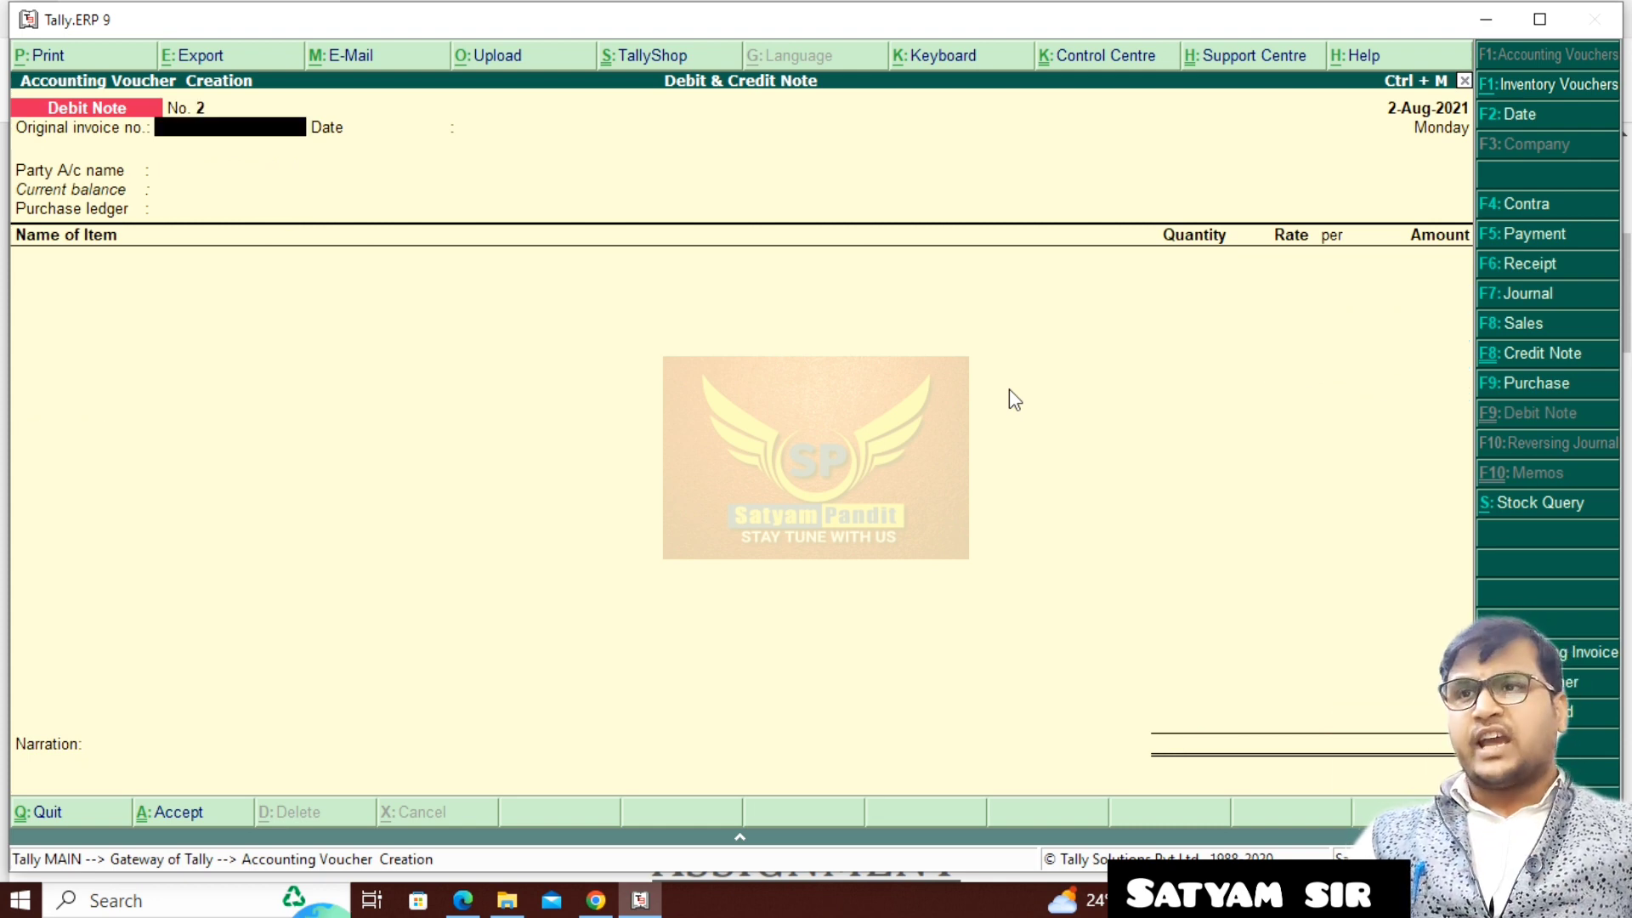
- Leave voucher entry and open the Stock Summary in detailed form to examine the Mobile group's item quantities and values
key(Escape)
key(Return)
key(Down)
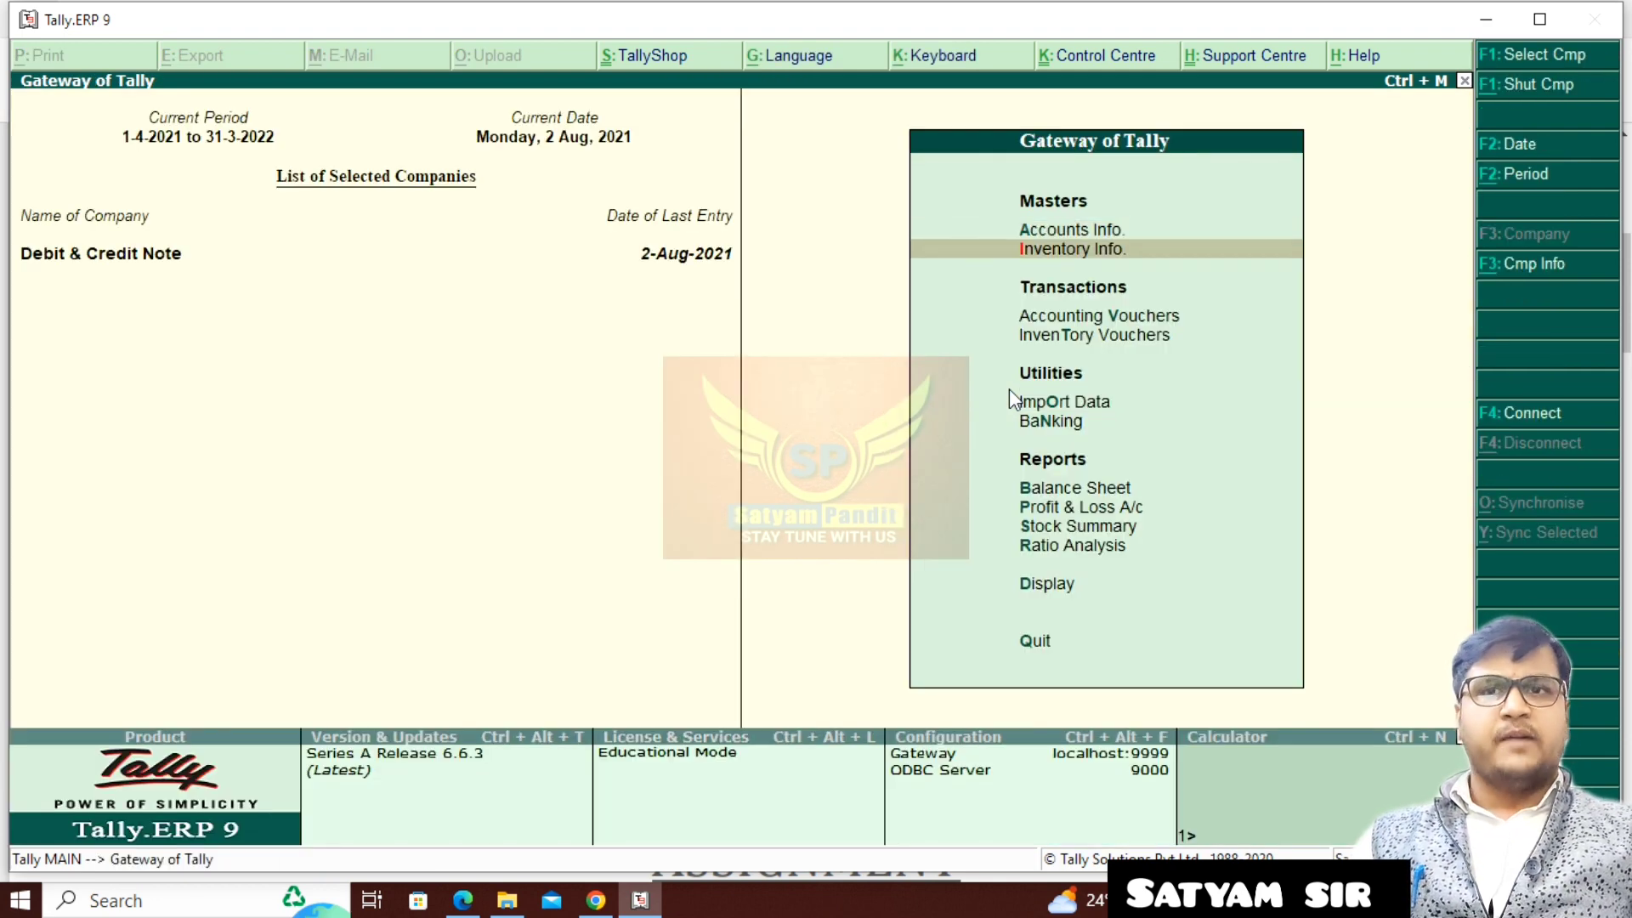
key(Down)
key(Down)
key(Down)
key(Down)
key(Down)
key(Down)
key(Down)
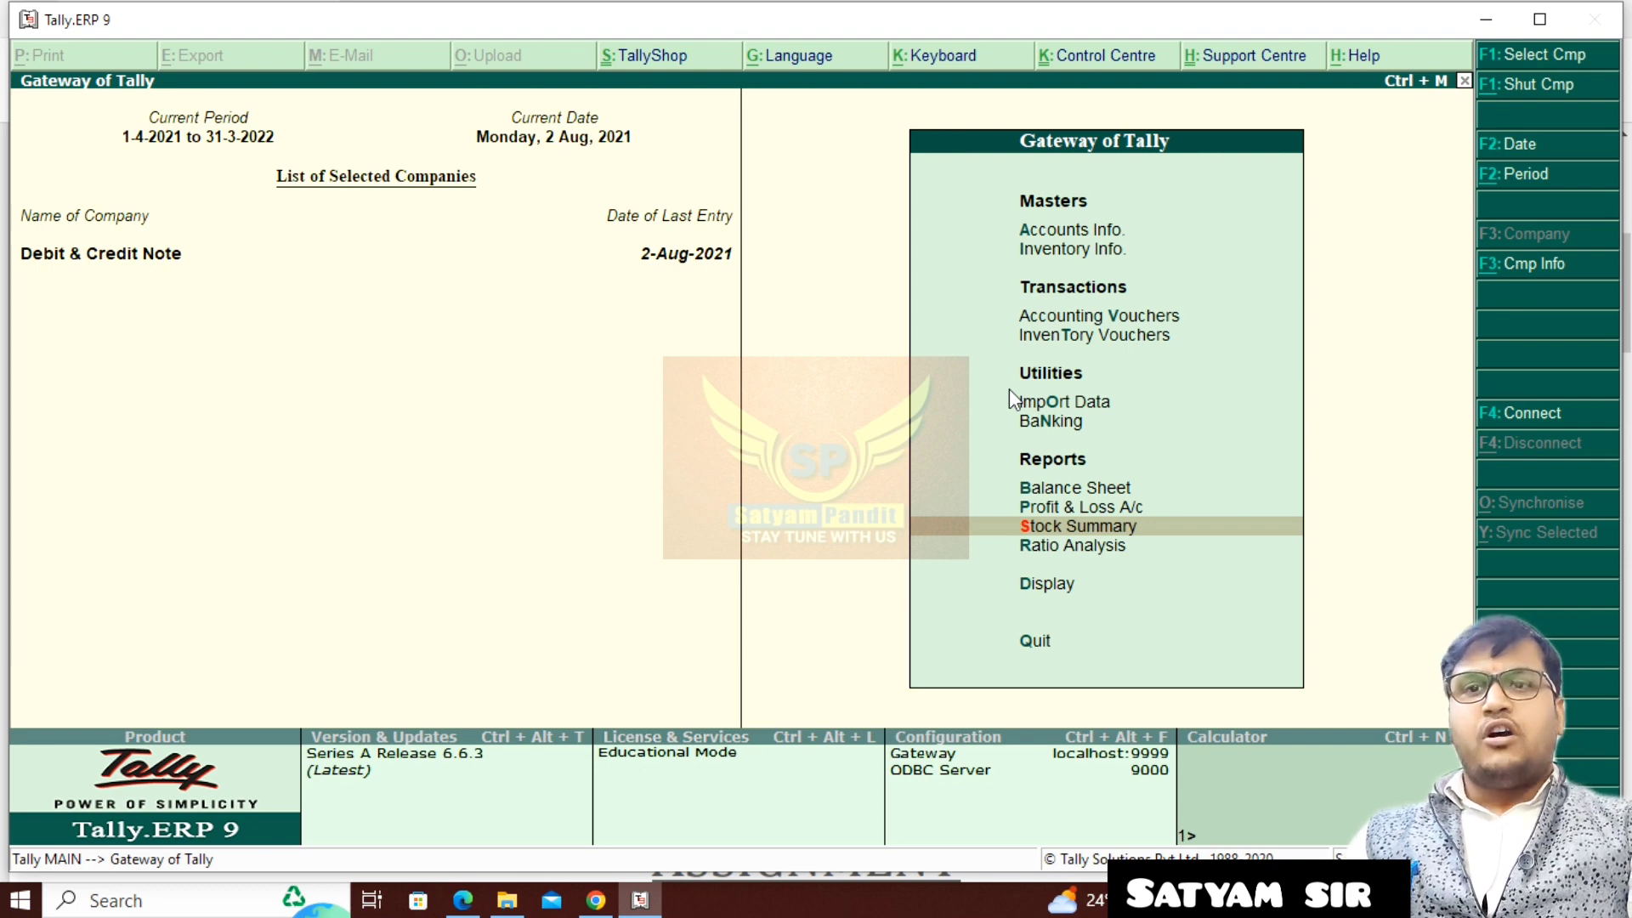
key(Return)
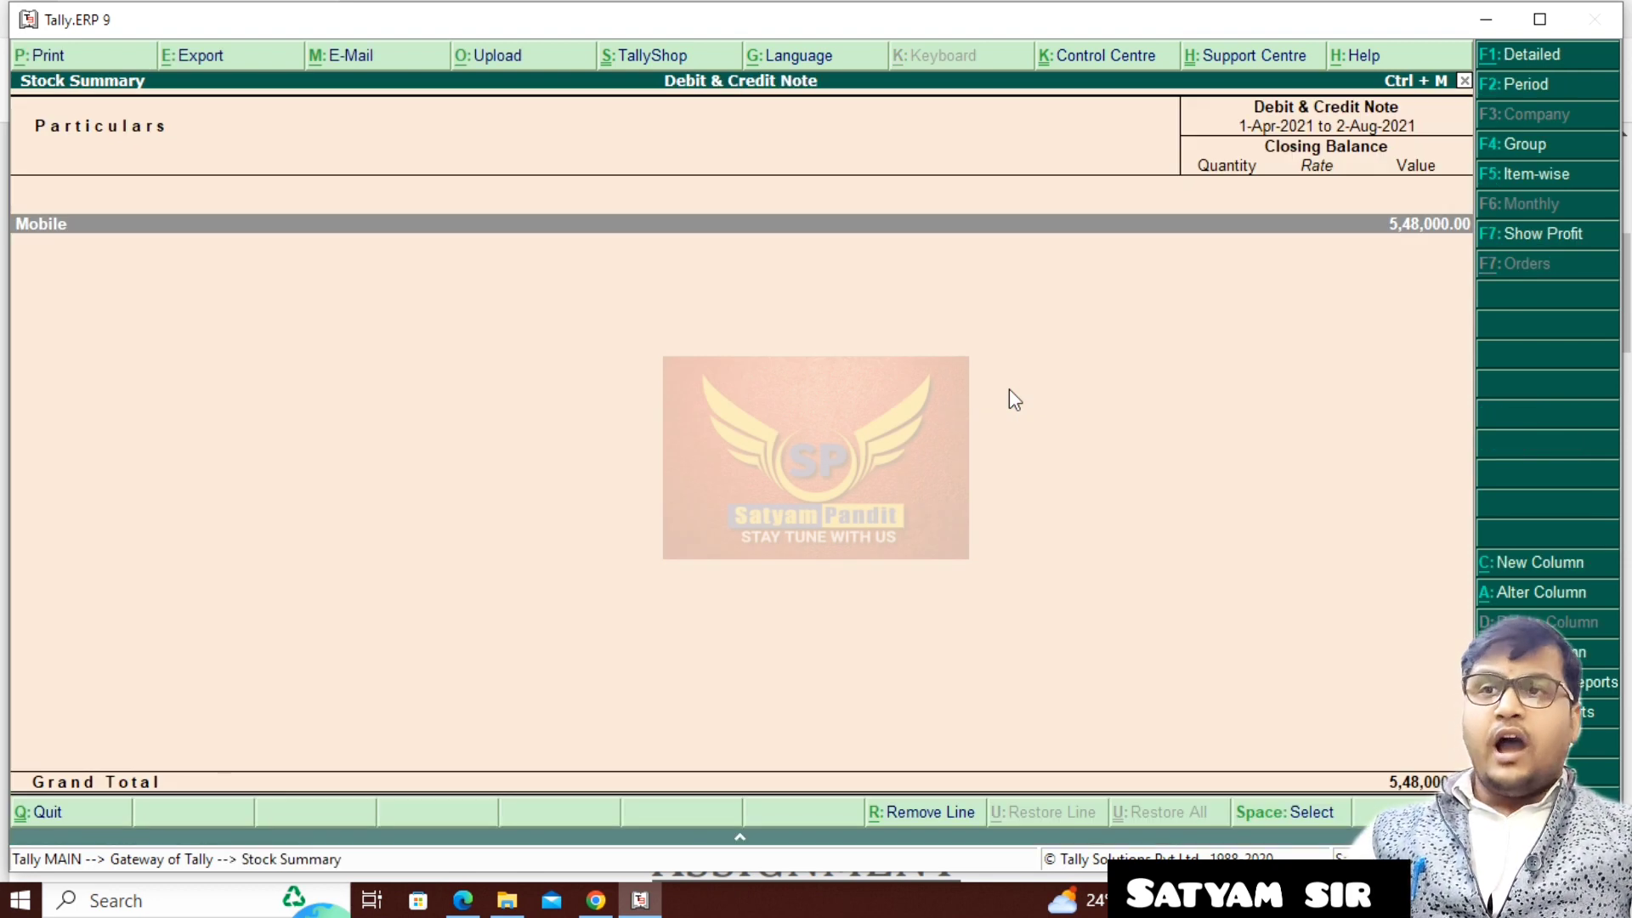
key(alt+F1)
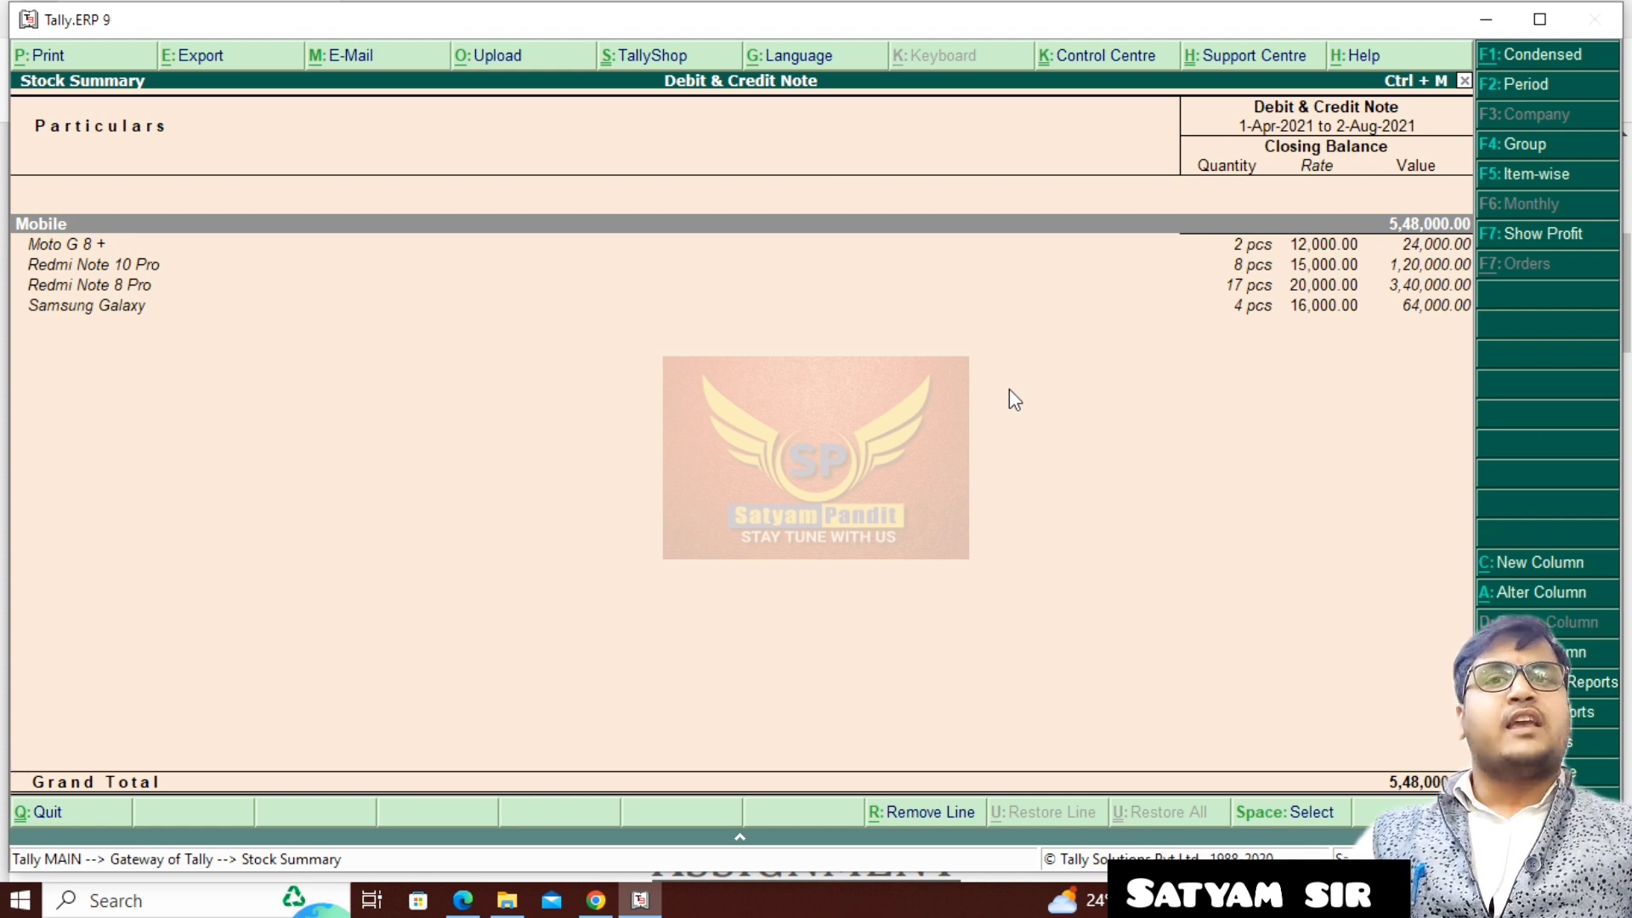
- Drill into Redmi Note 8 Pro's August stock vouchers to examine the purchase and debit note quantities, and return to the Gateway of Tally
key(Down)
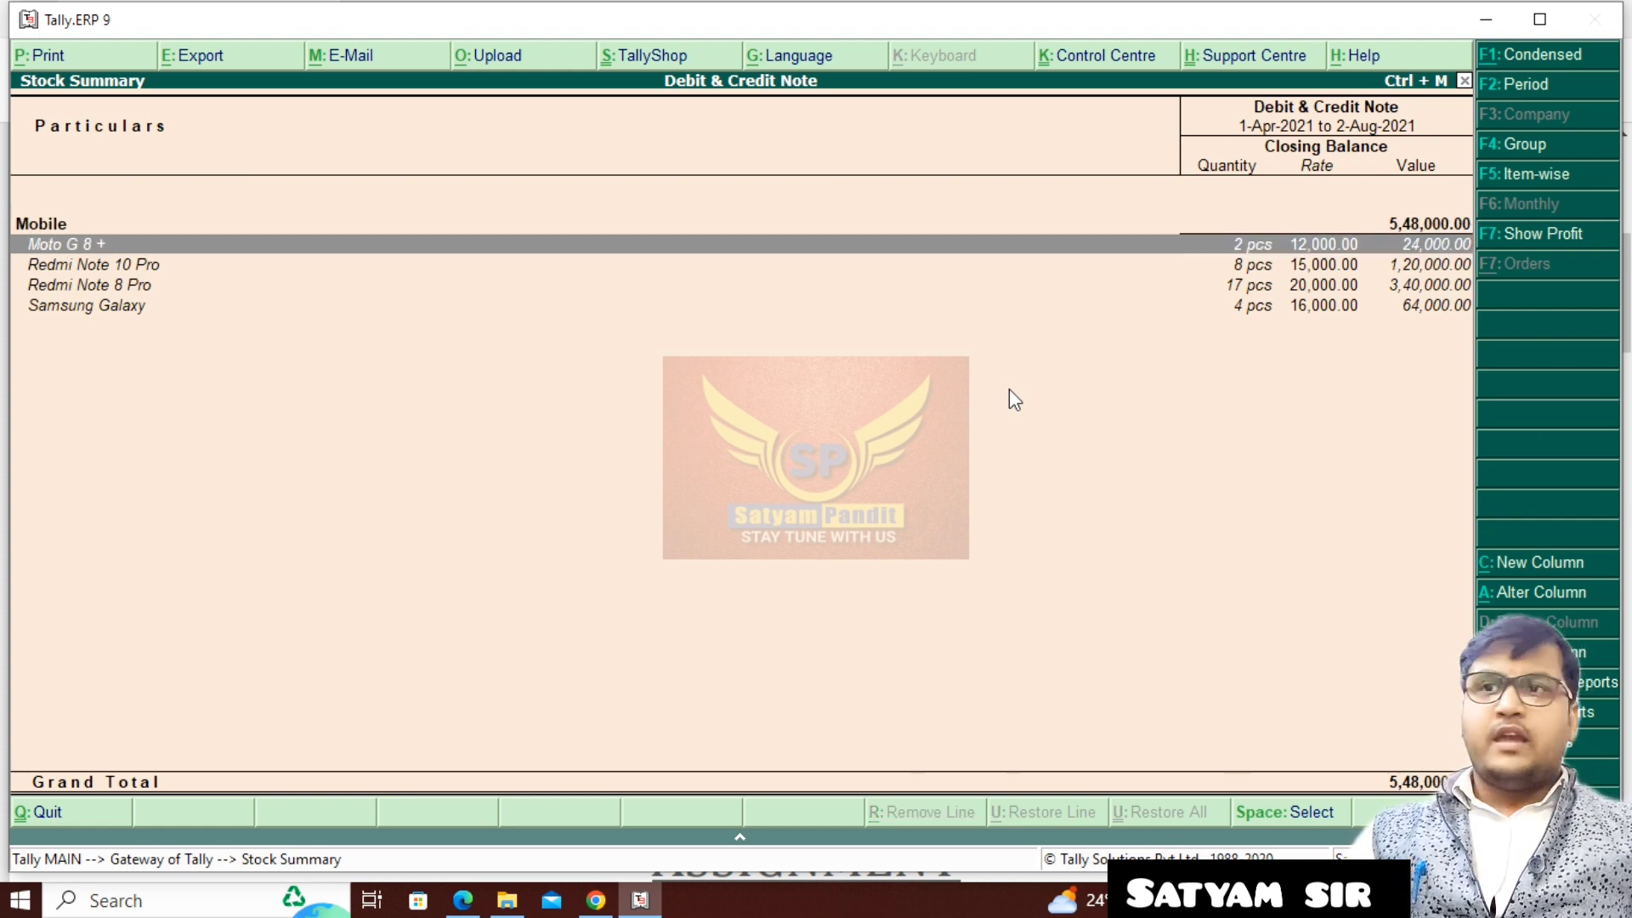
key(Down)
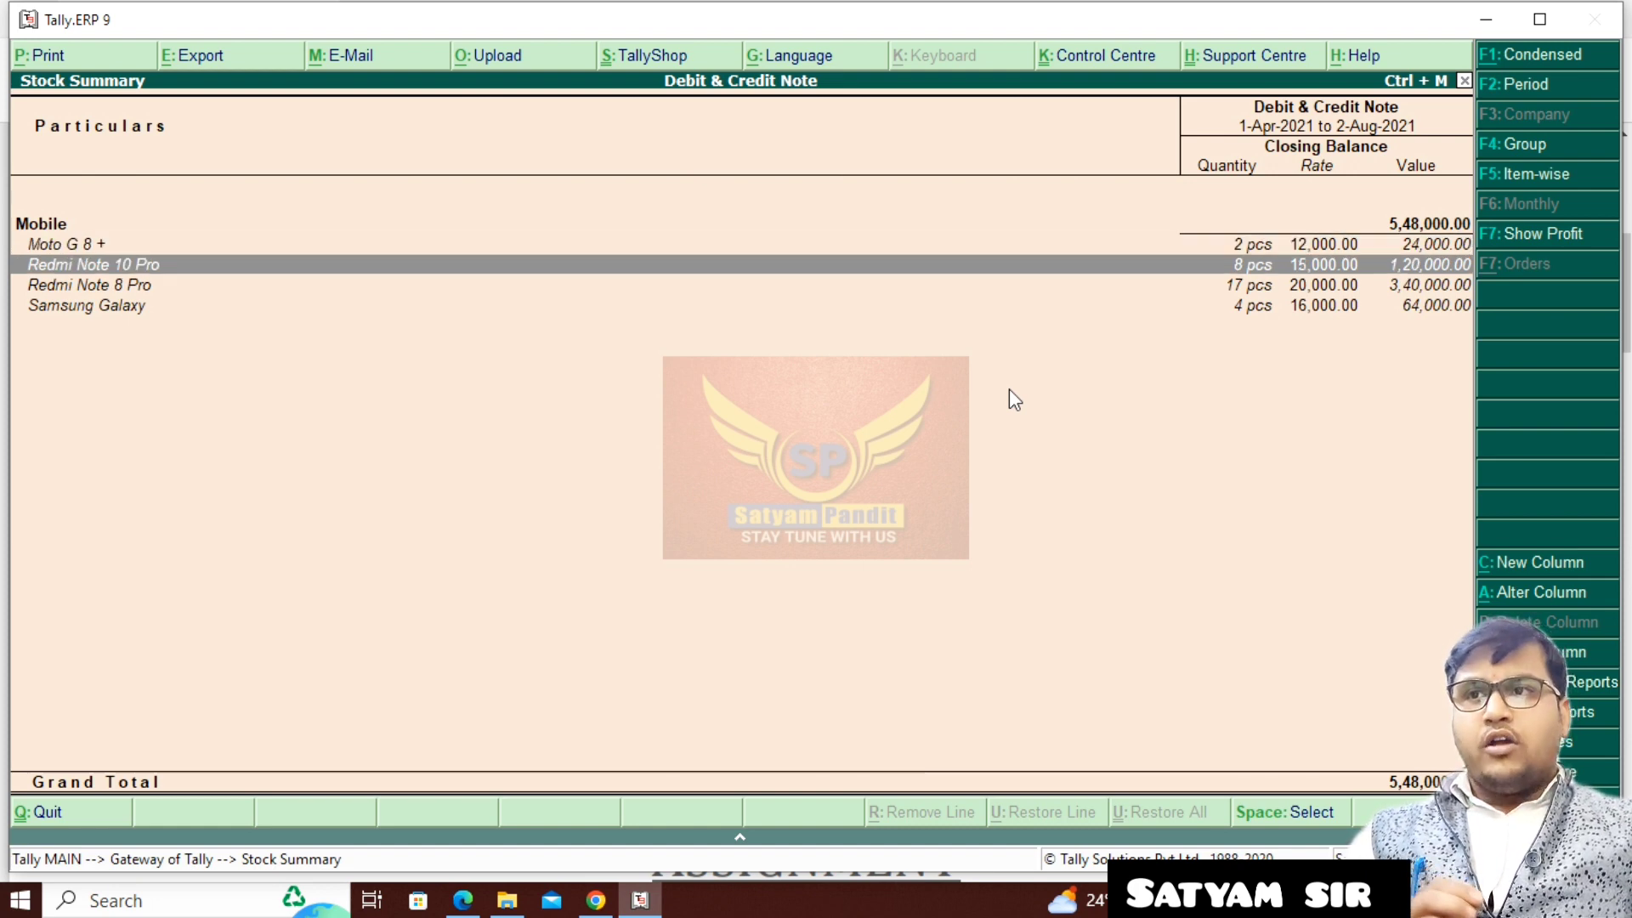
key(Down)
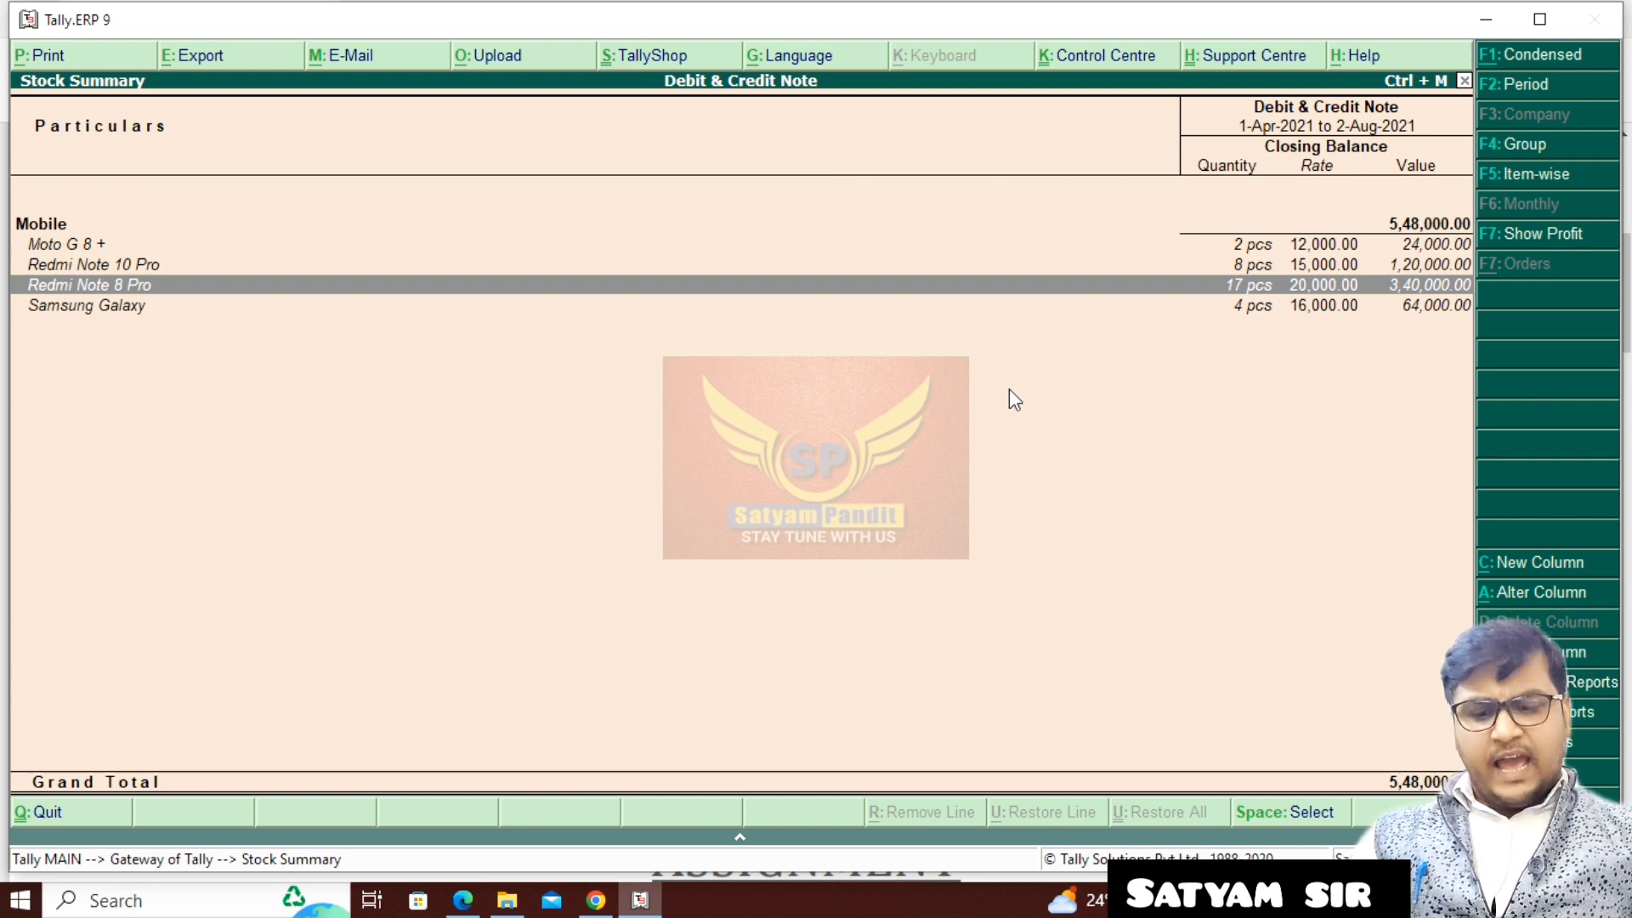
key(Return)
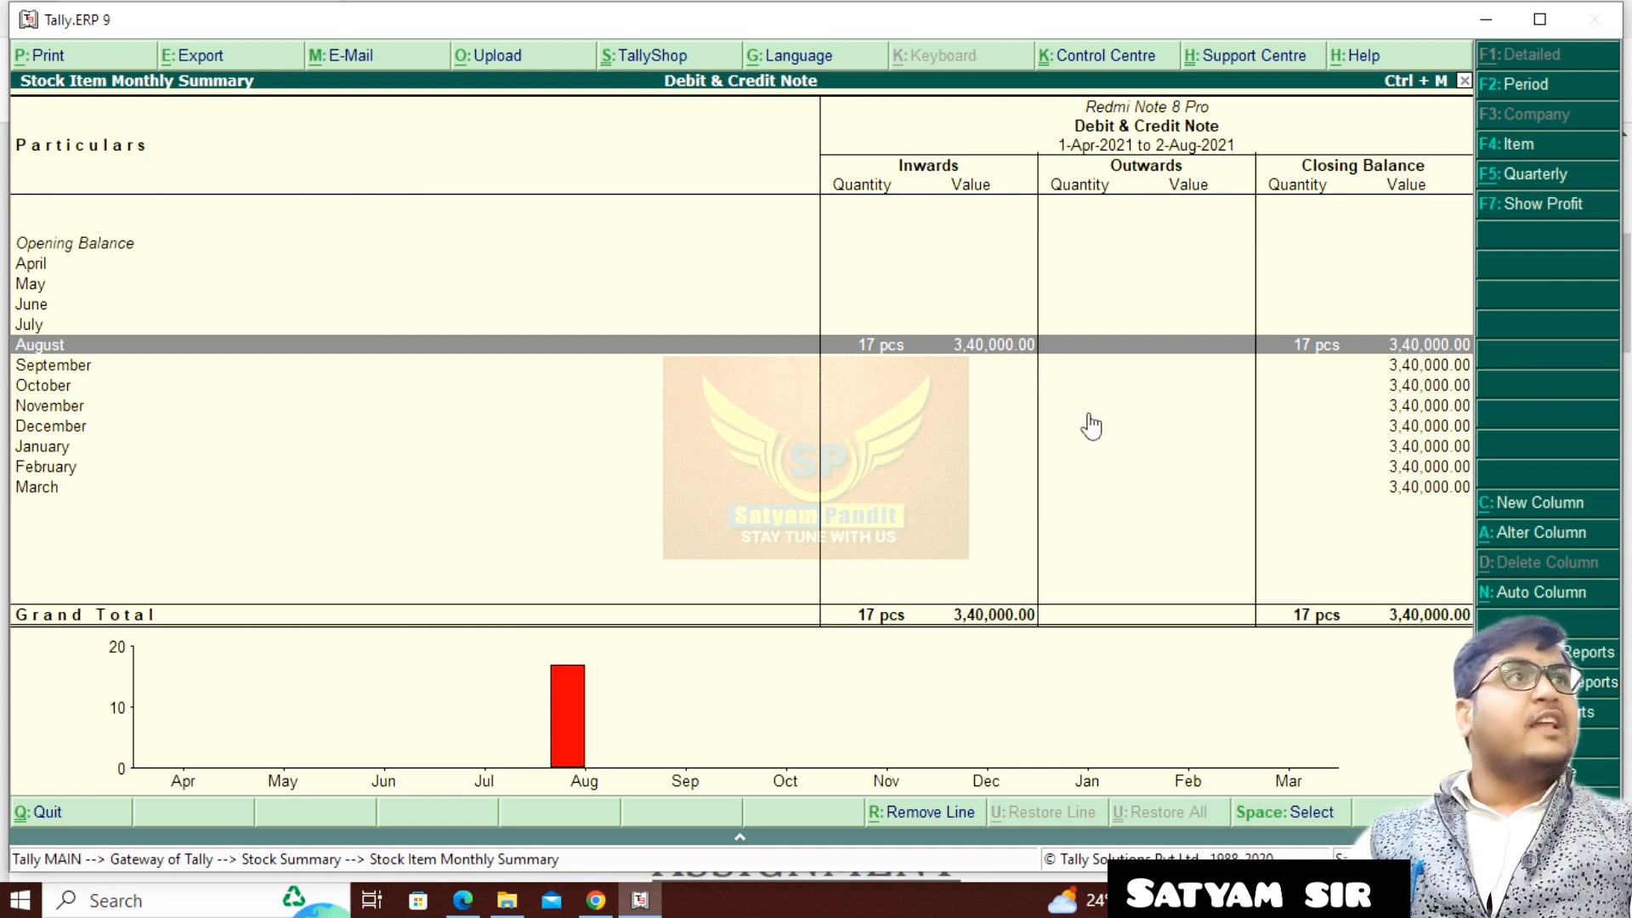
key(Return)
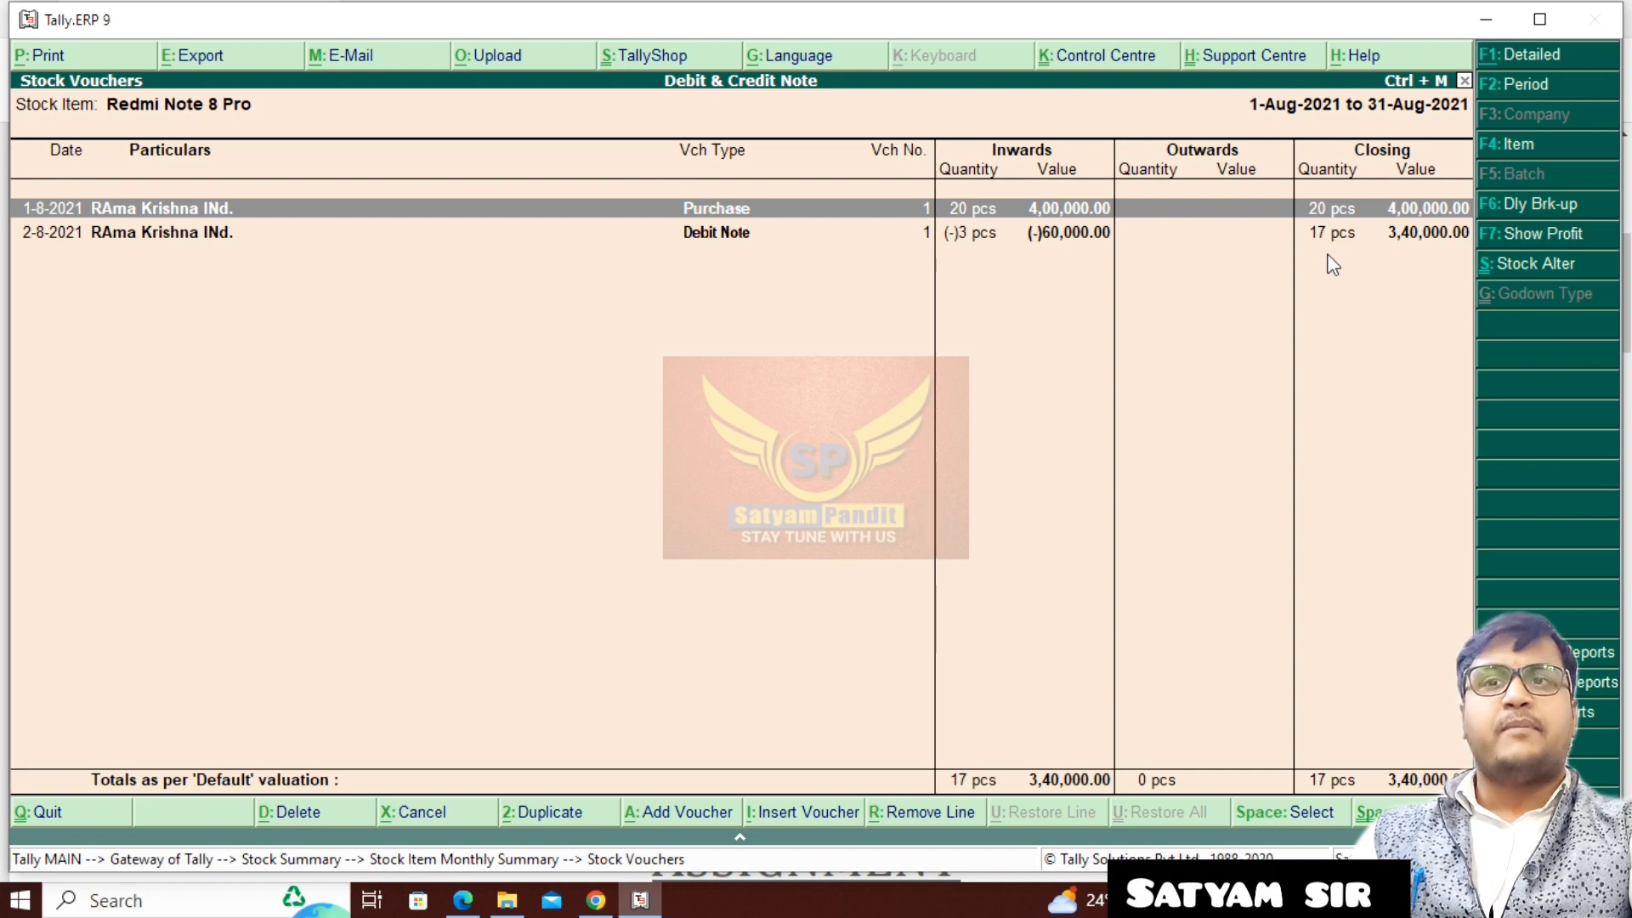
key(Escape)
key(Escape)
key(Escape)
key(Escape)
key(Escape)
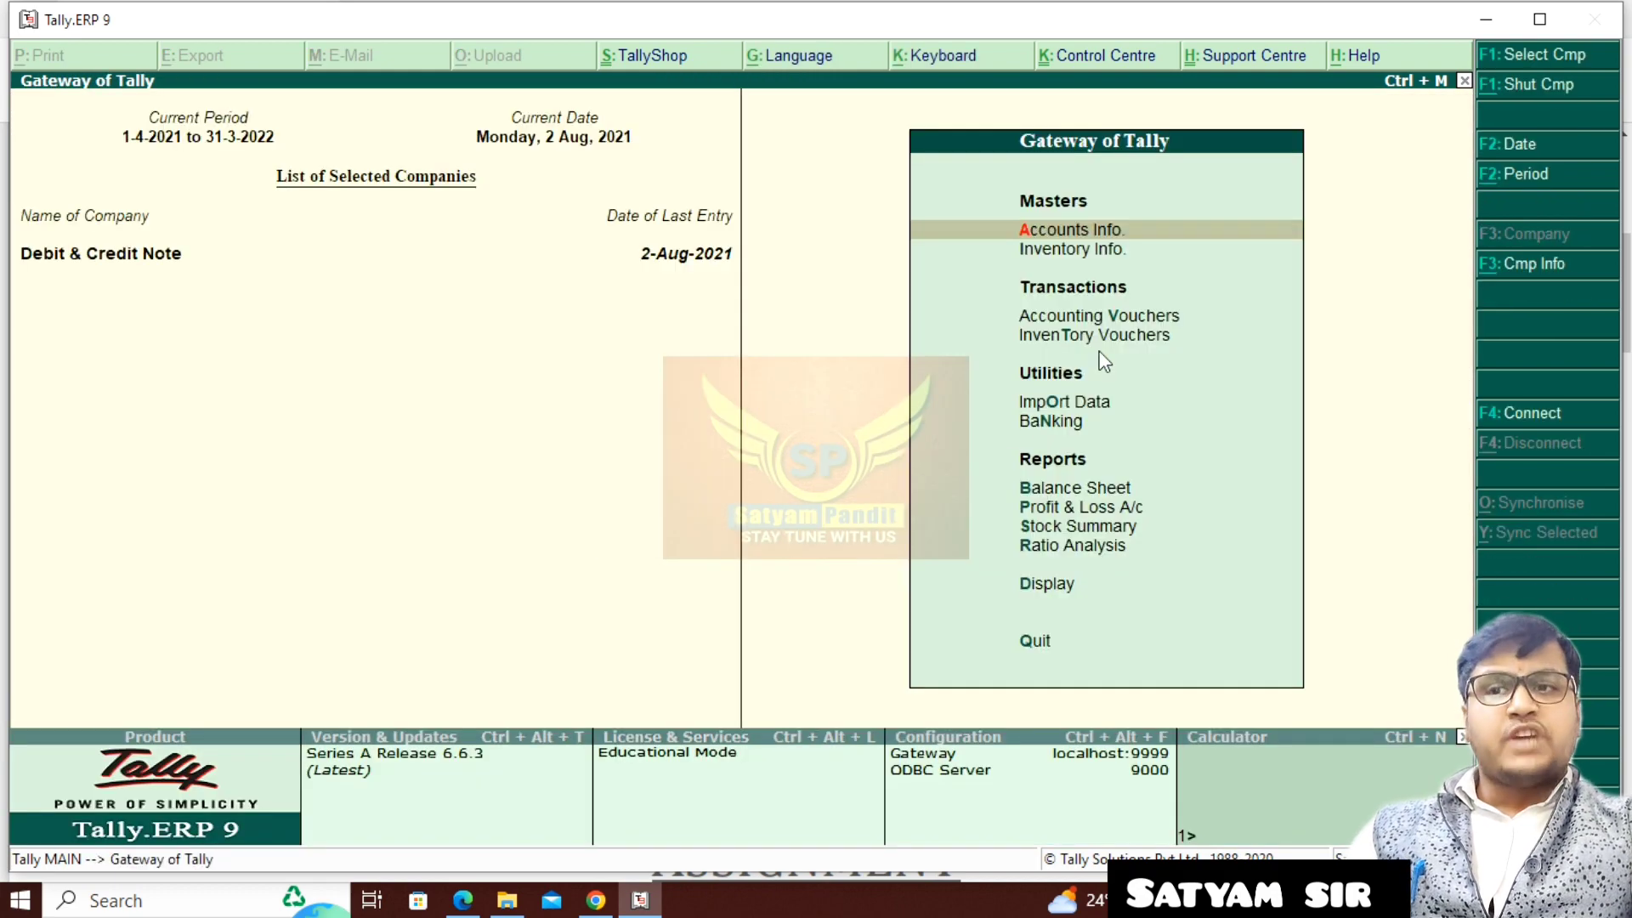
- Switch to the assignment PDF in the browser and read task 3 on the cheque payment to Ramakrishna Industries, including its date
click(463, 900)
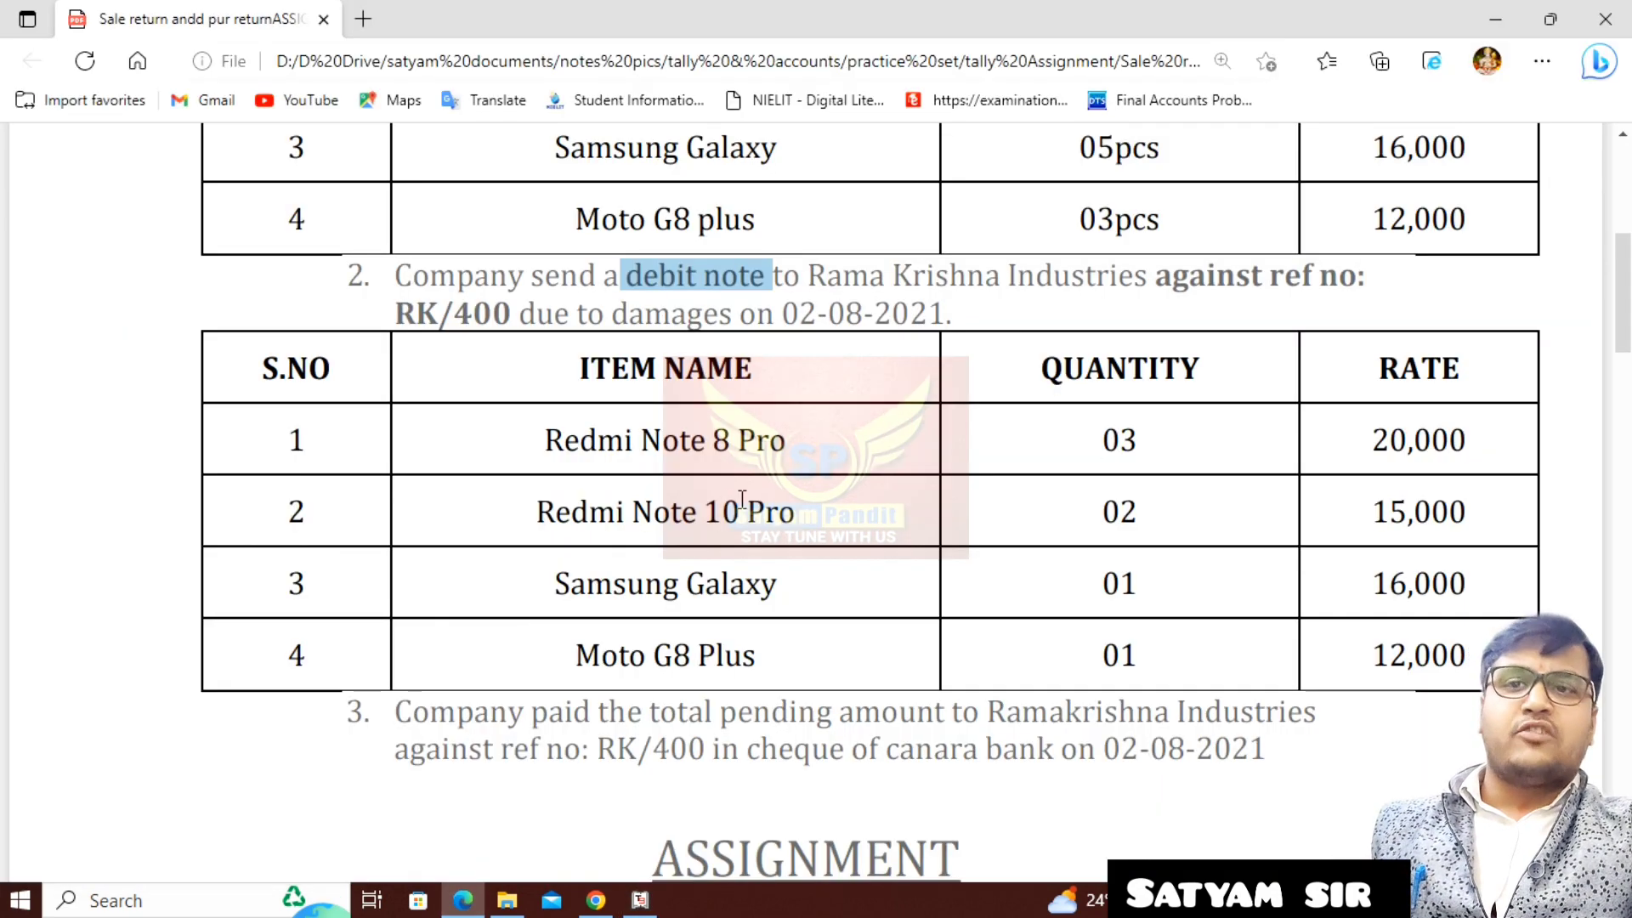
scroll(742, 499, down, 4)
scroll(743, 510, up, 1)
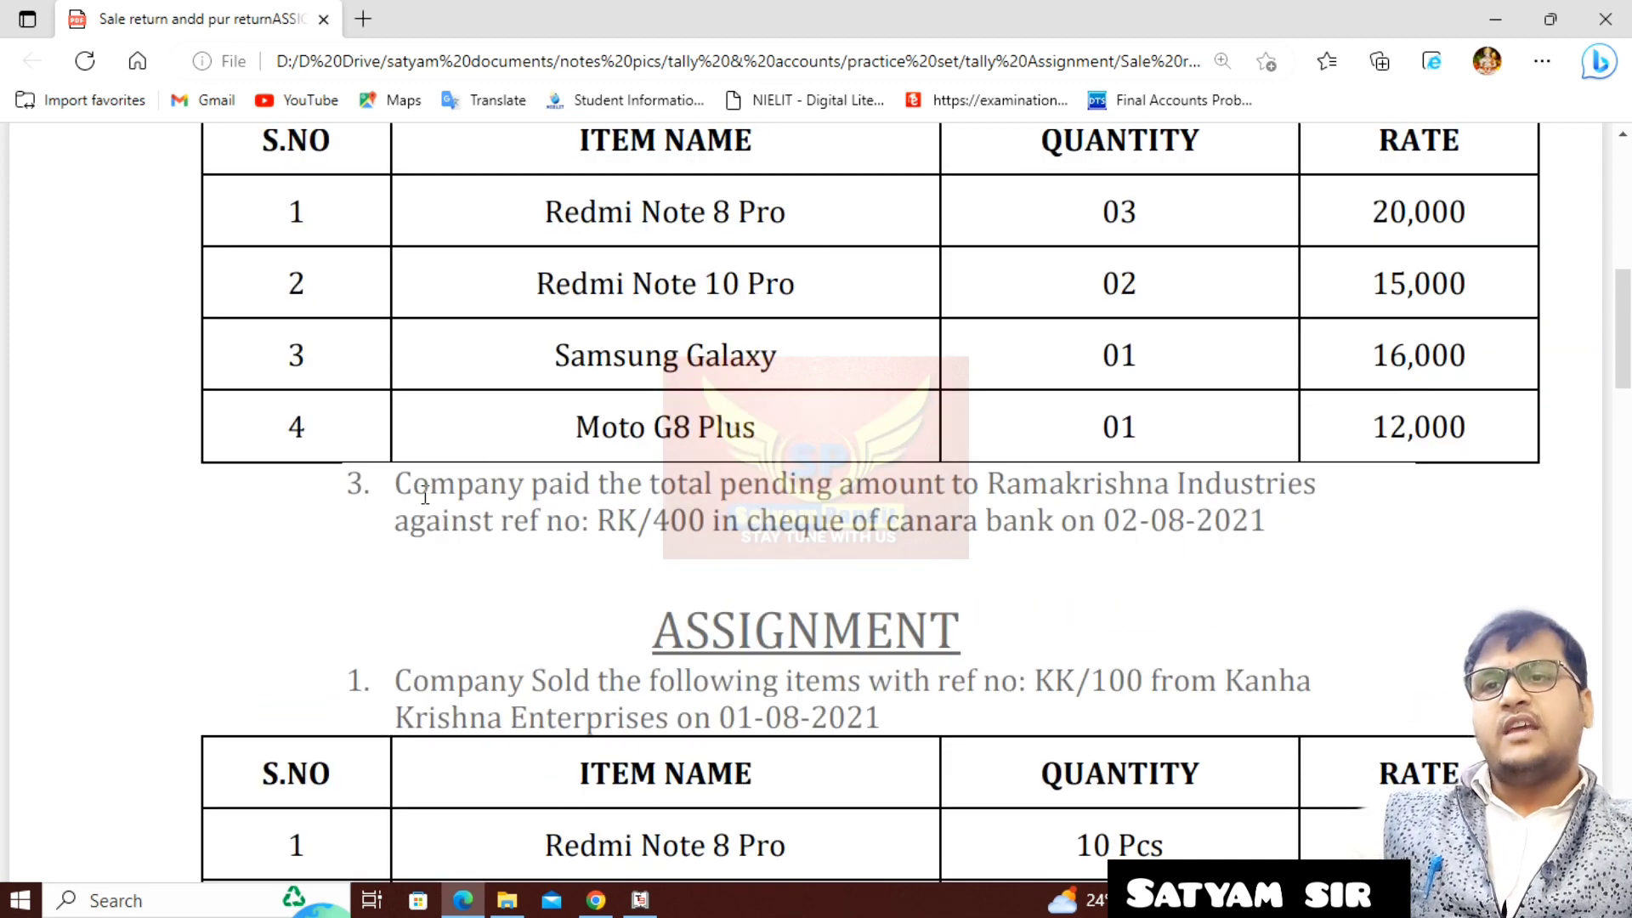
drag(398, 486, 1272, 530)
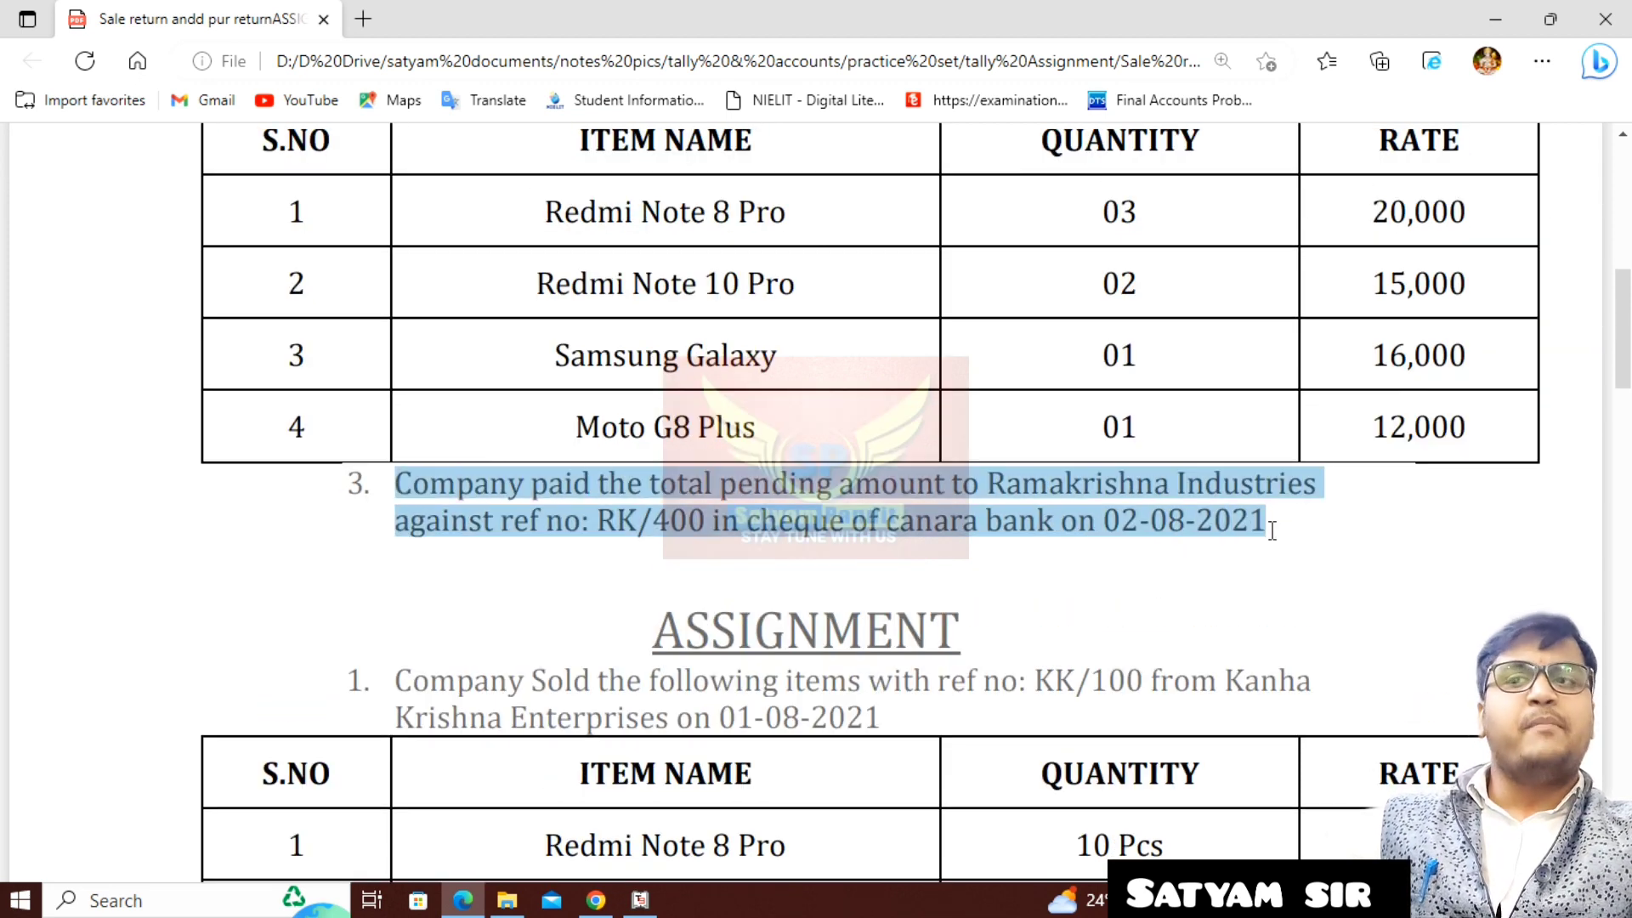
click(1178, 534)
drag(1103, 520, 1275, 521)
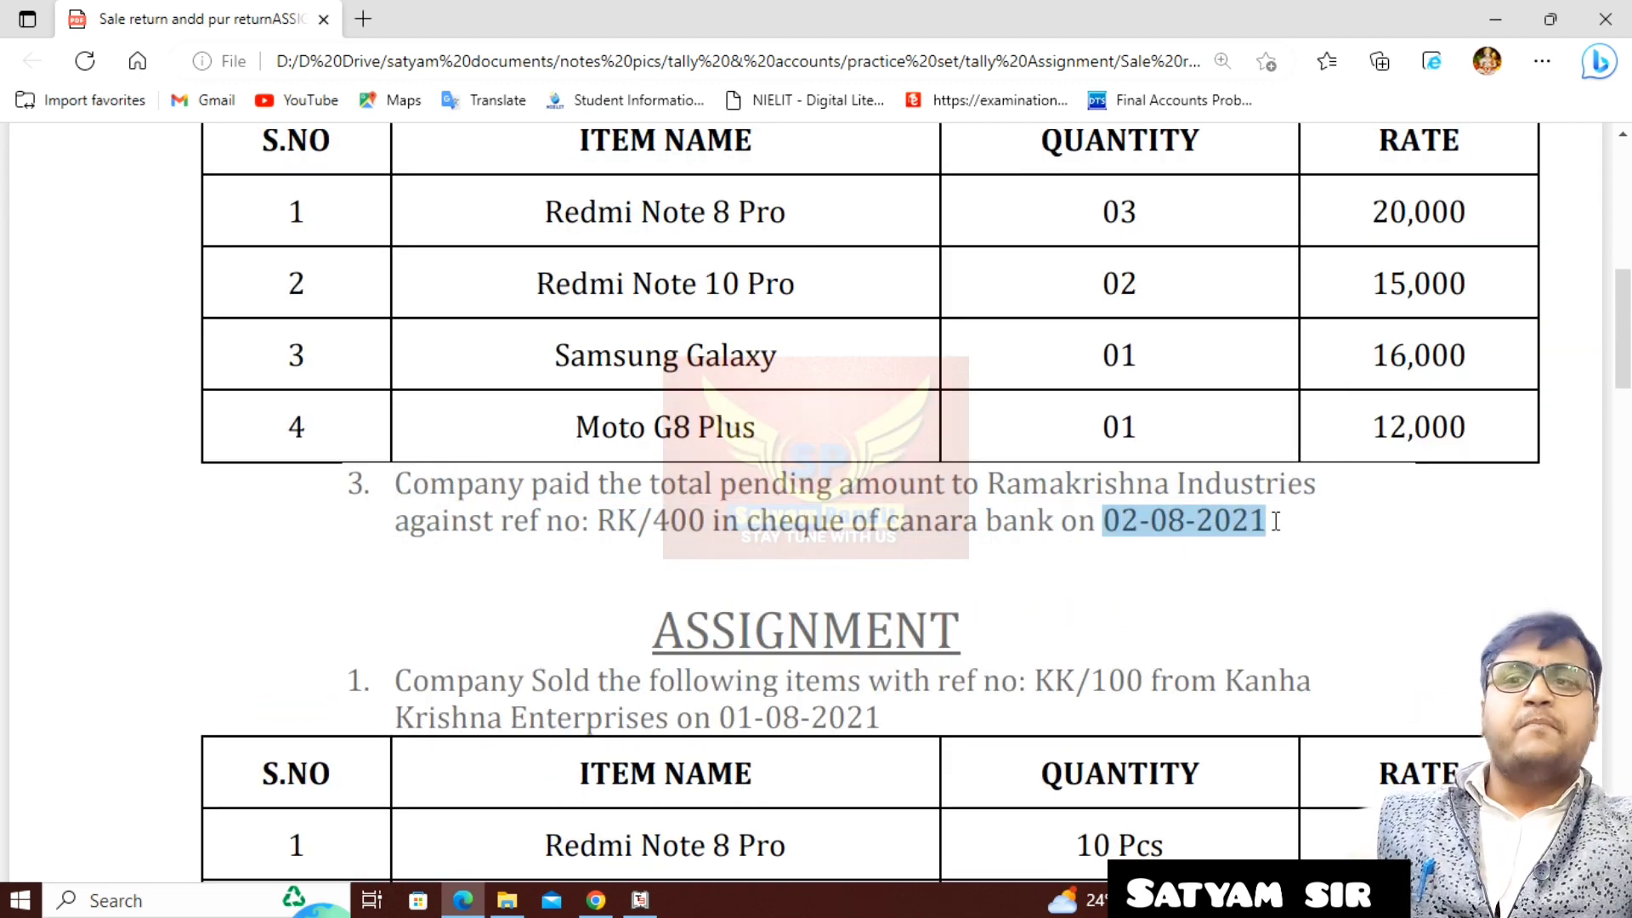
drag(548, 488, 1331, 488)
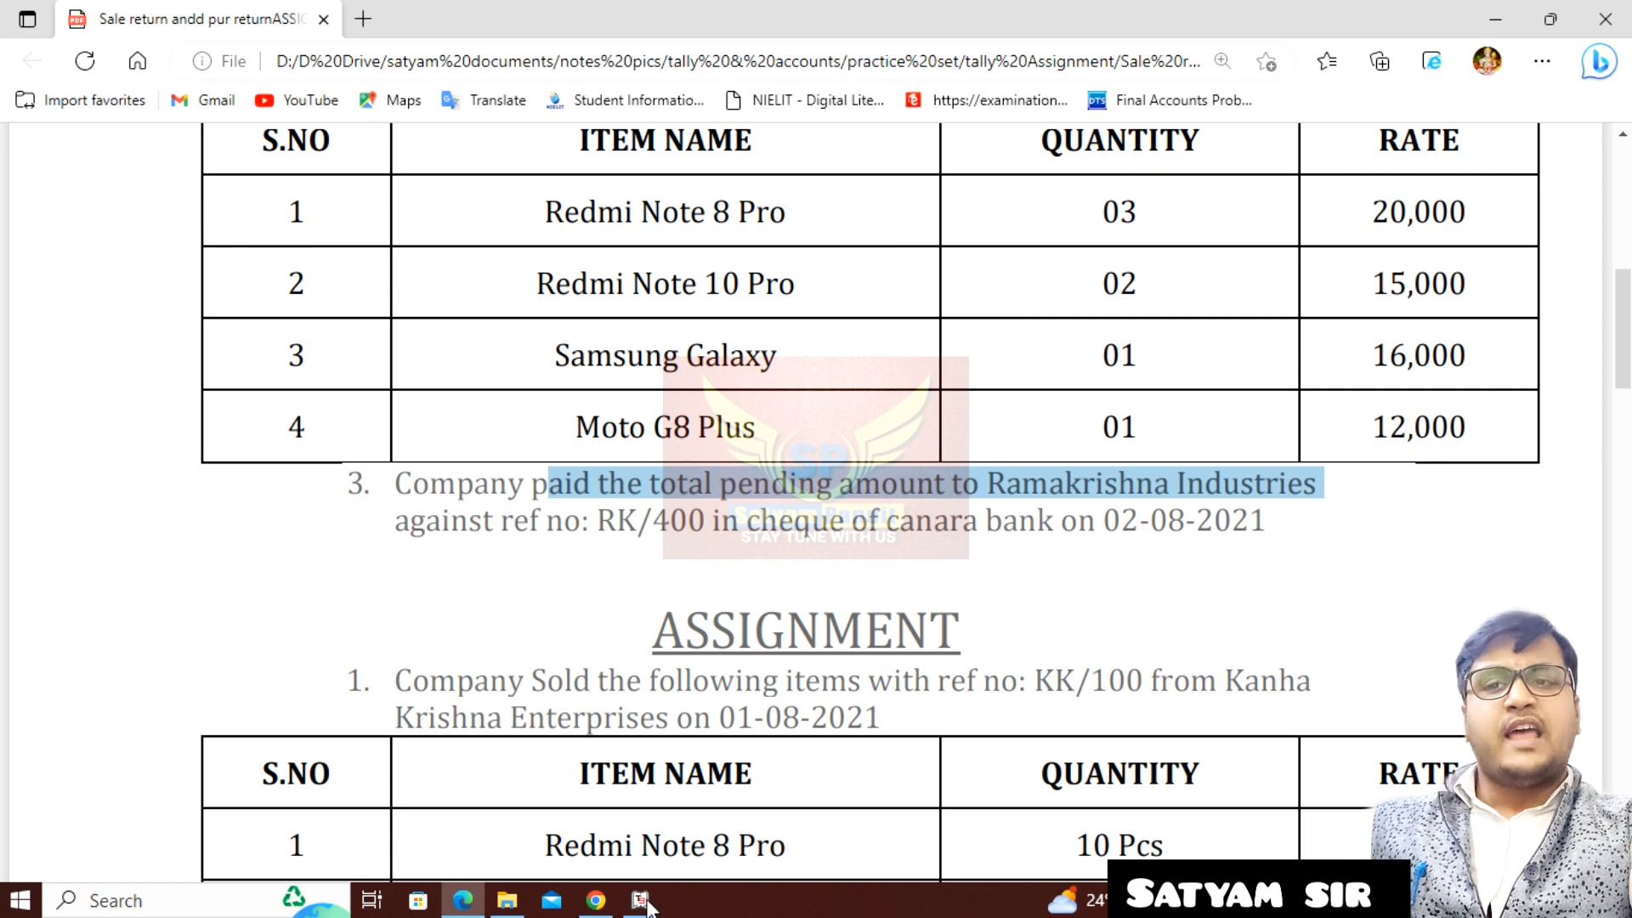
- Switch to Tally.ERP 9 and start a payment voucher dated 2-Aug-2021, debiting RAma Krishna INd. with 5,48,000
click(642, 901)
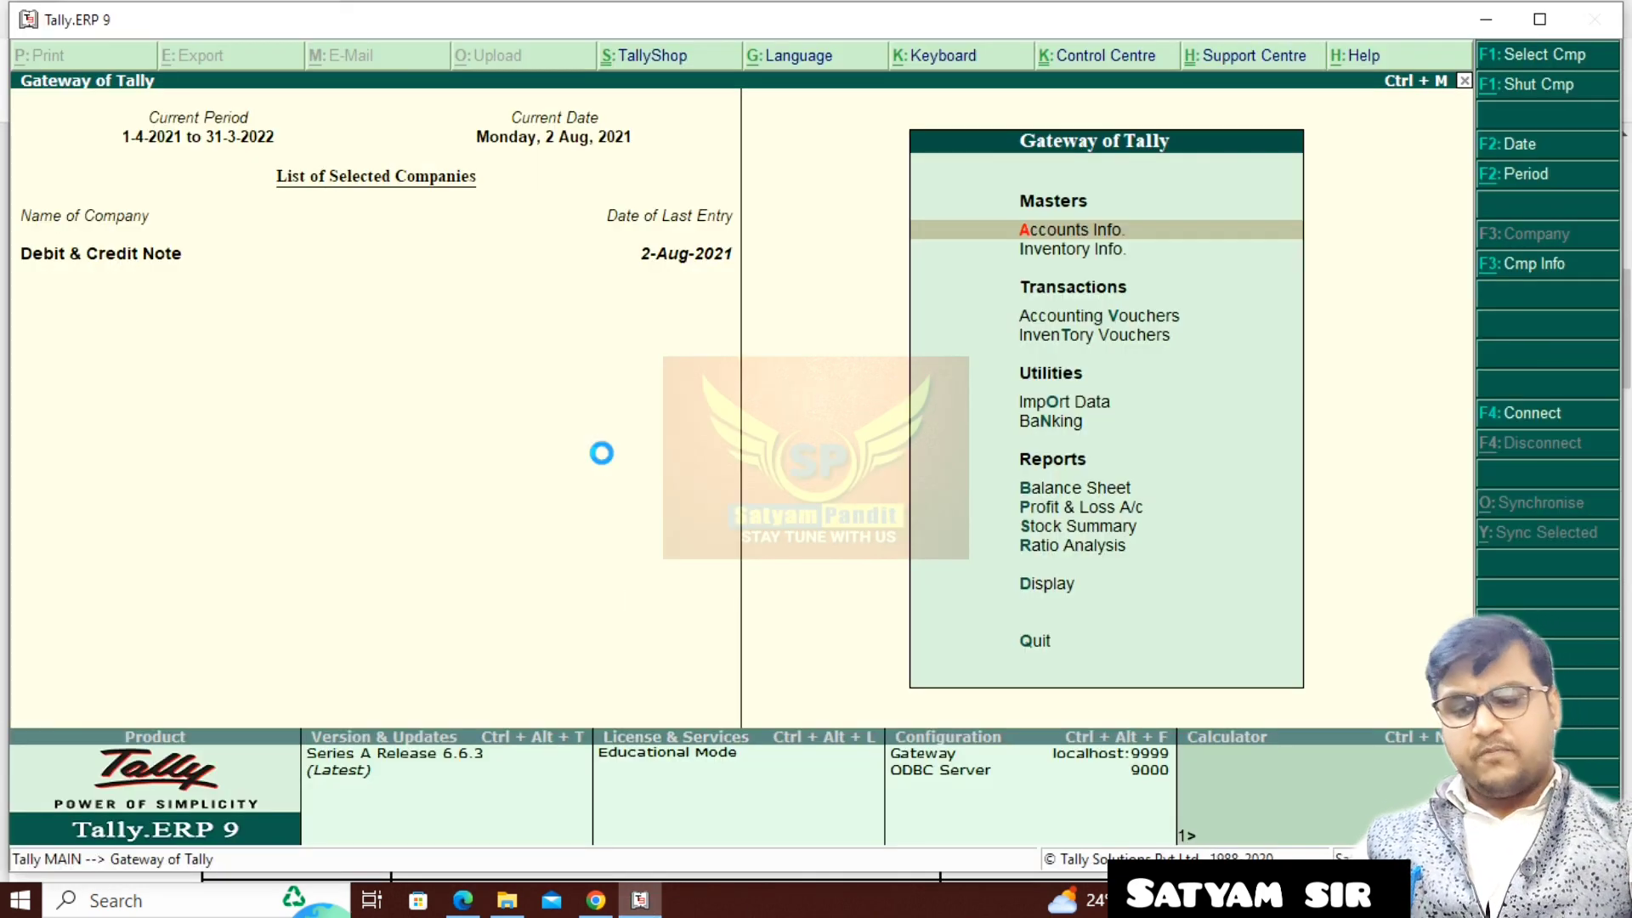
key(v)
key(F5)
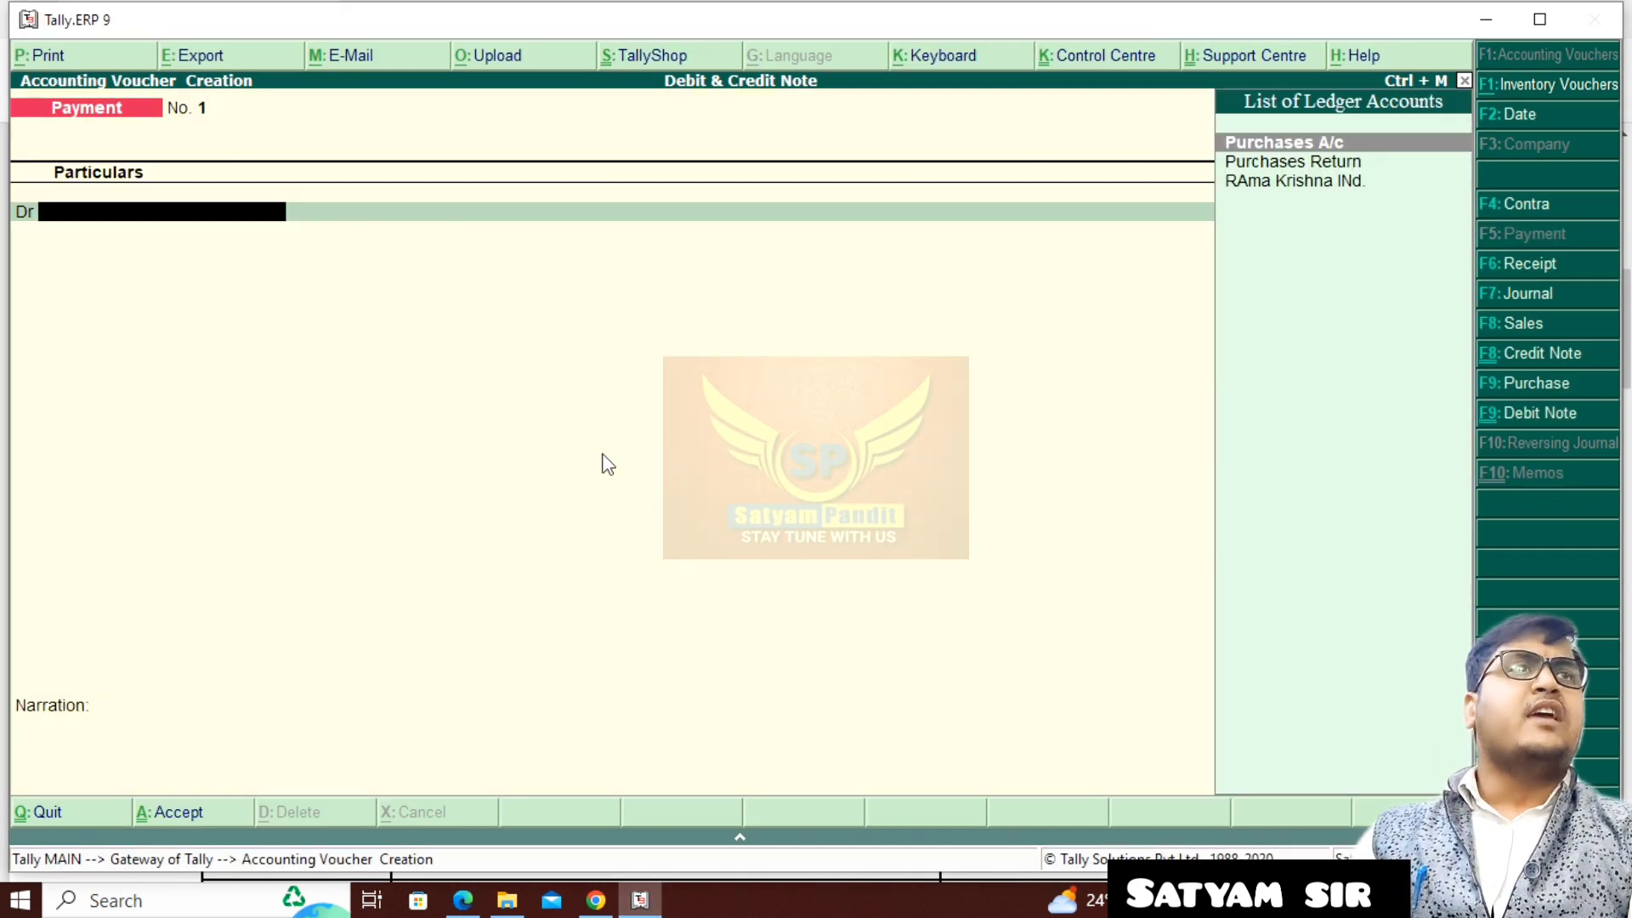
key(F2)
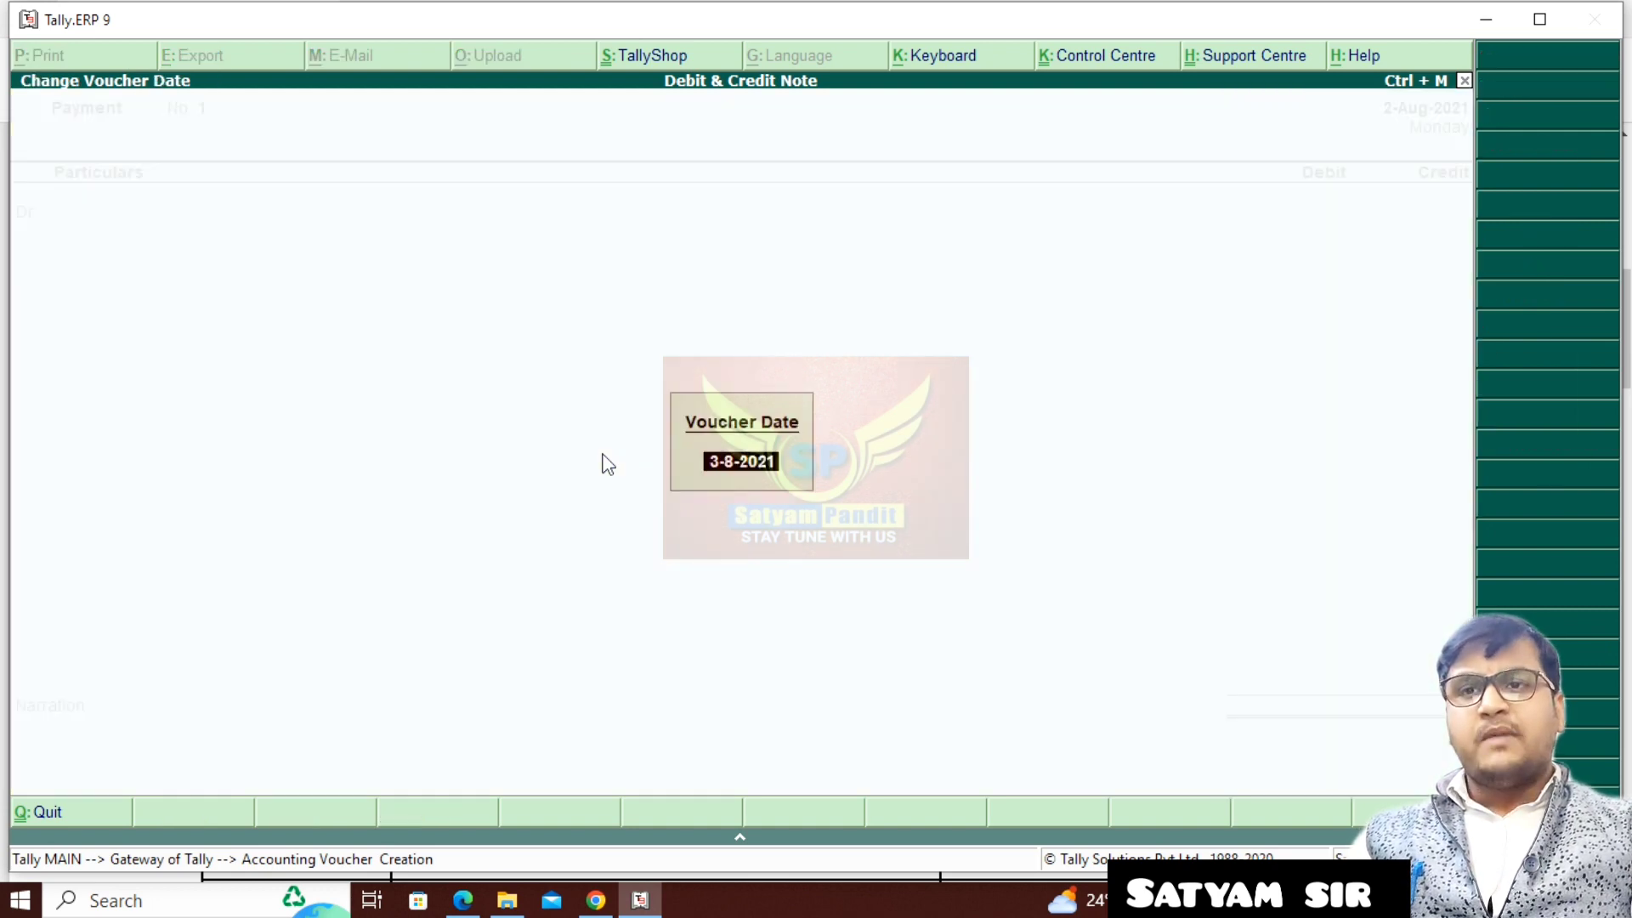
key(Return)
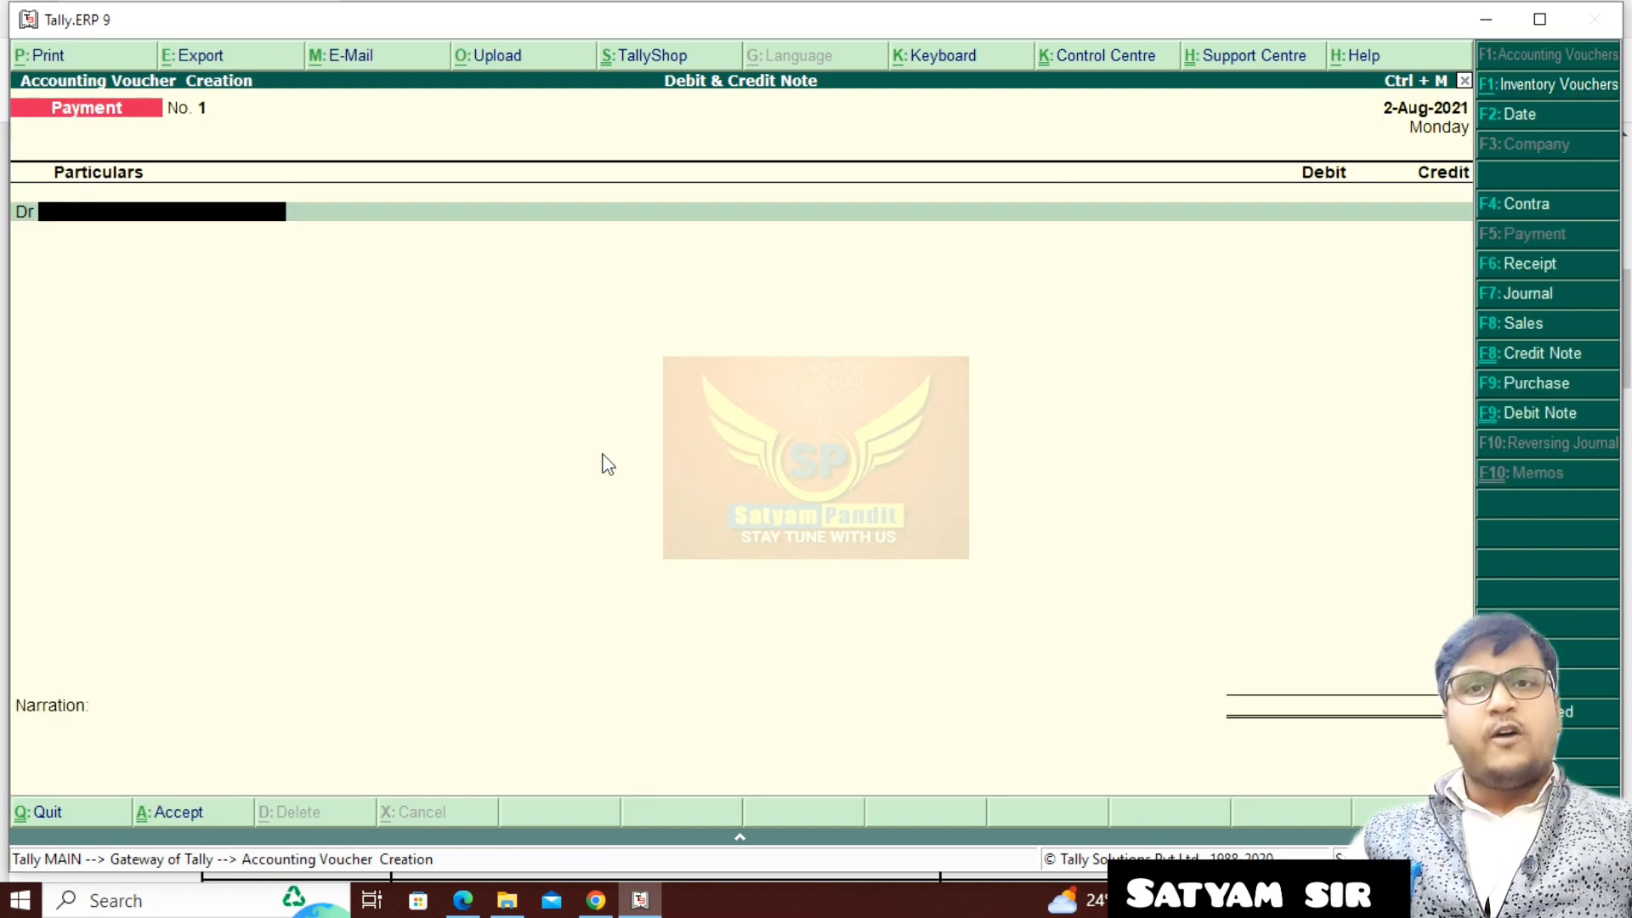
text(R)
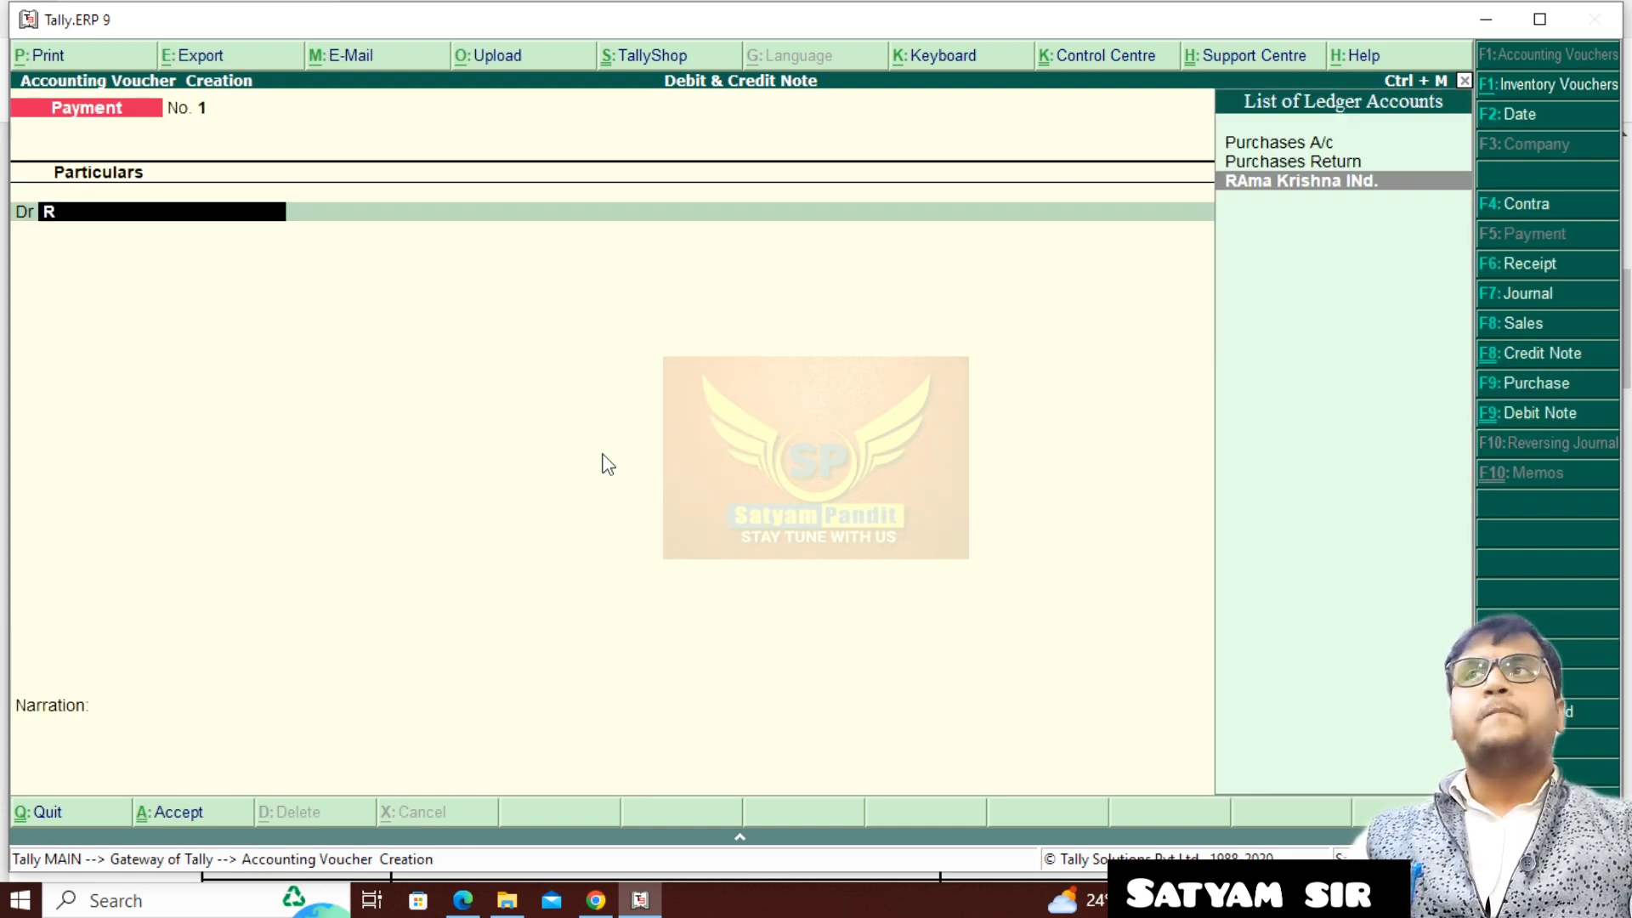
key(Return)
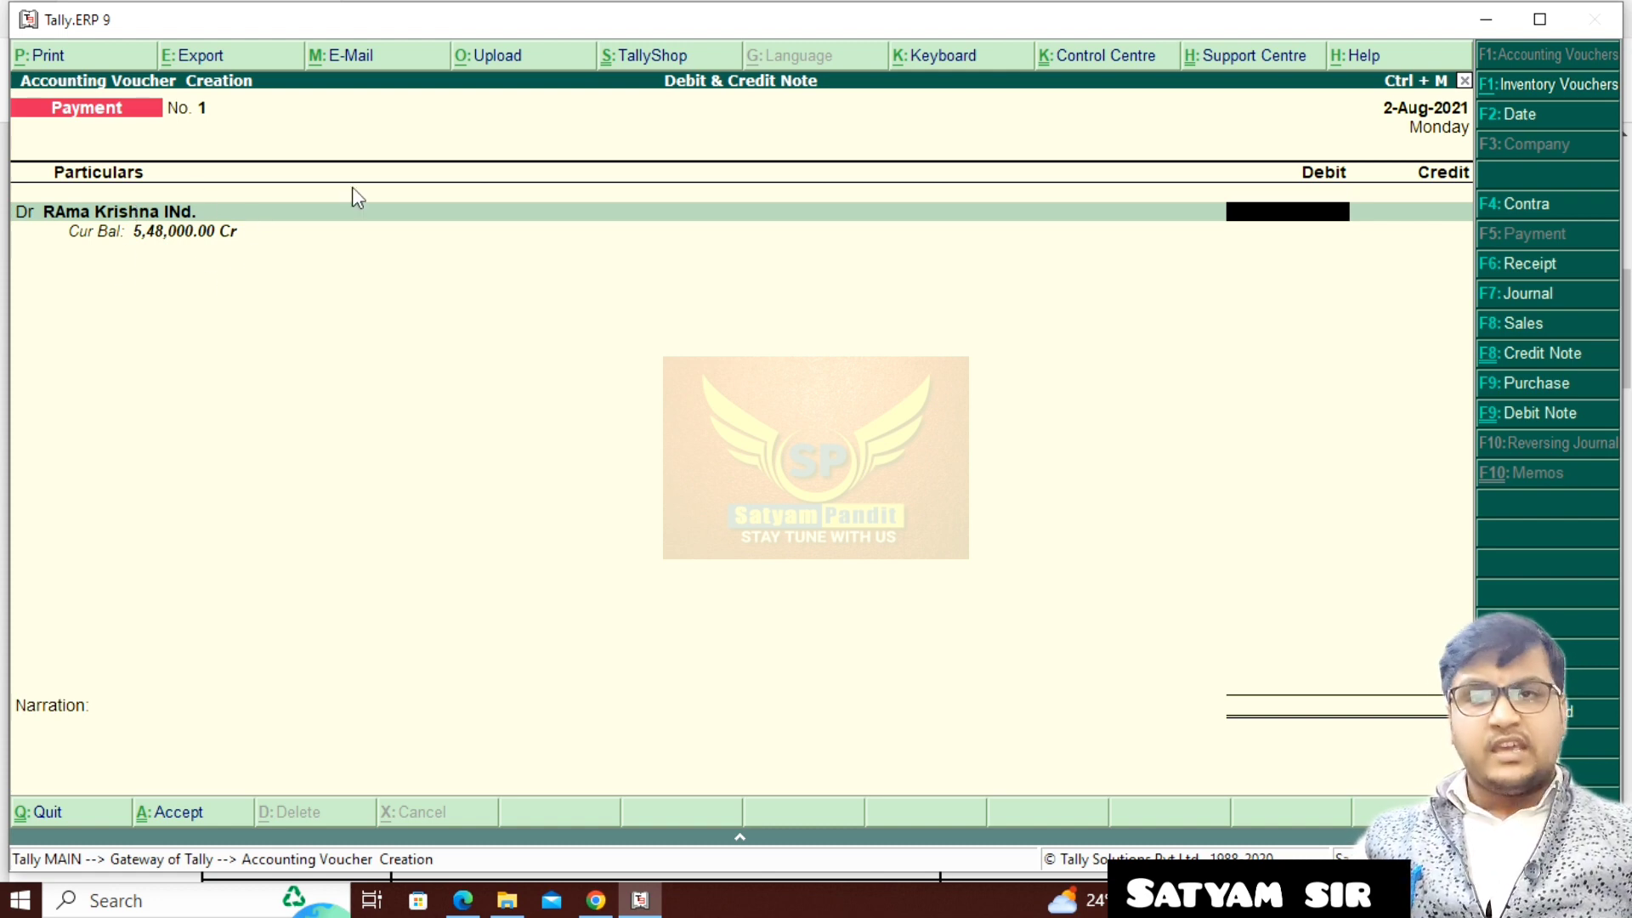
text(548000)
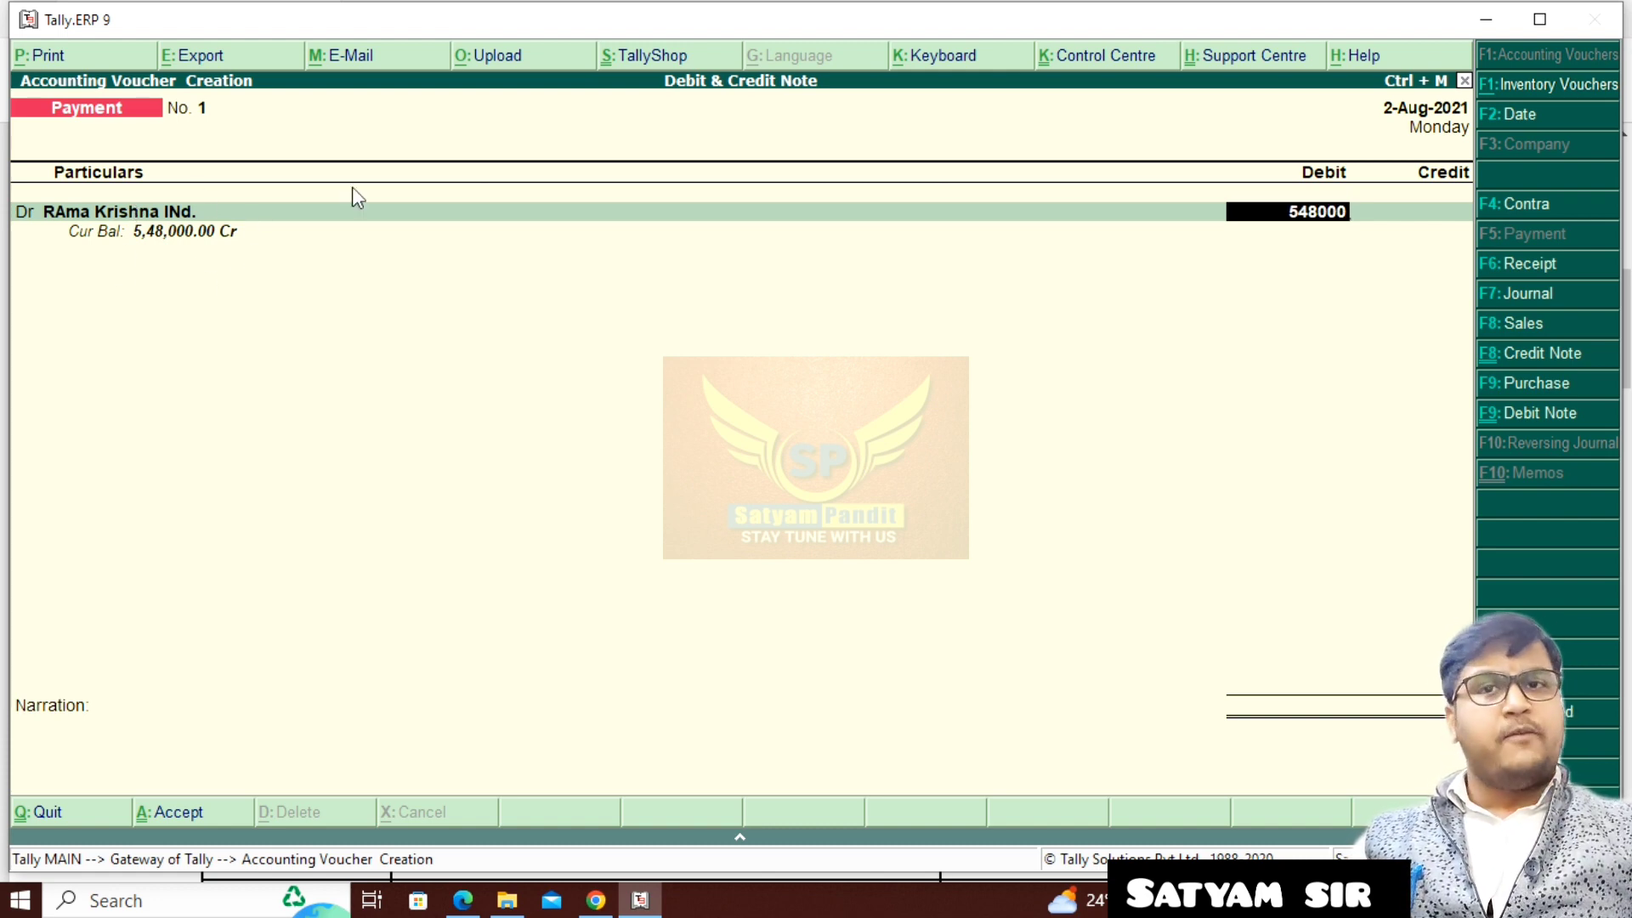
key(Return)
key(Return)
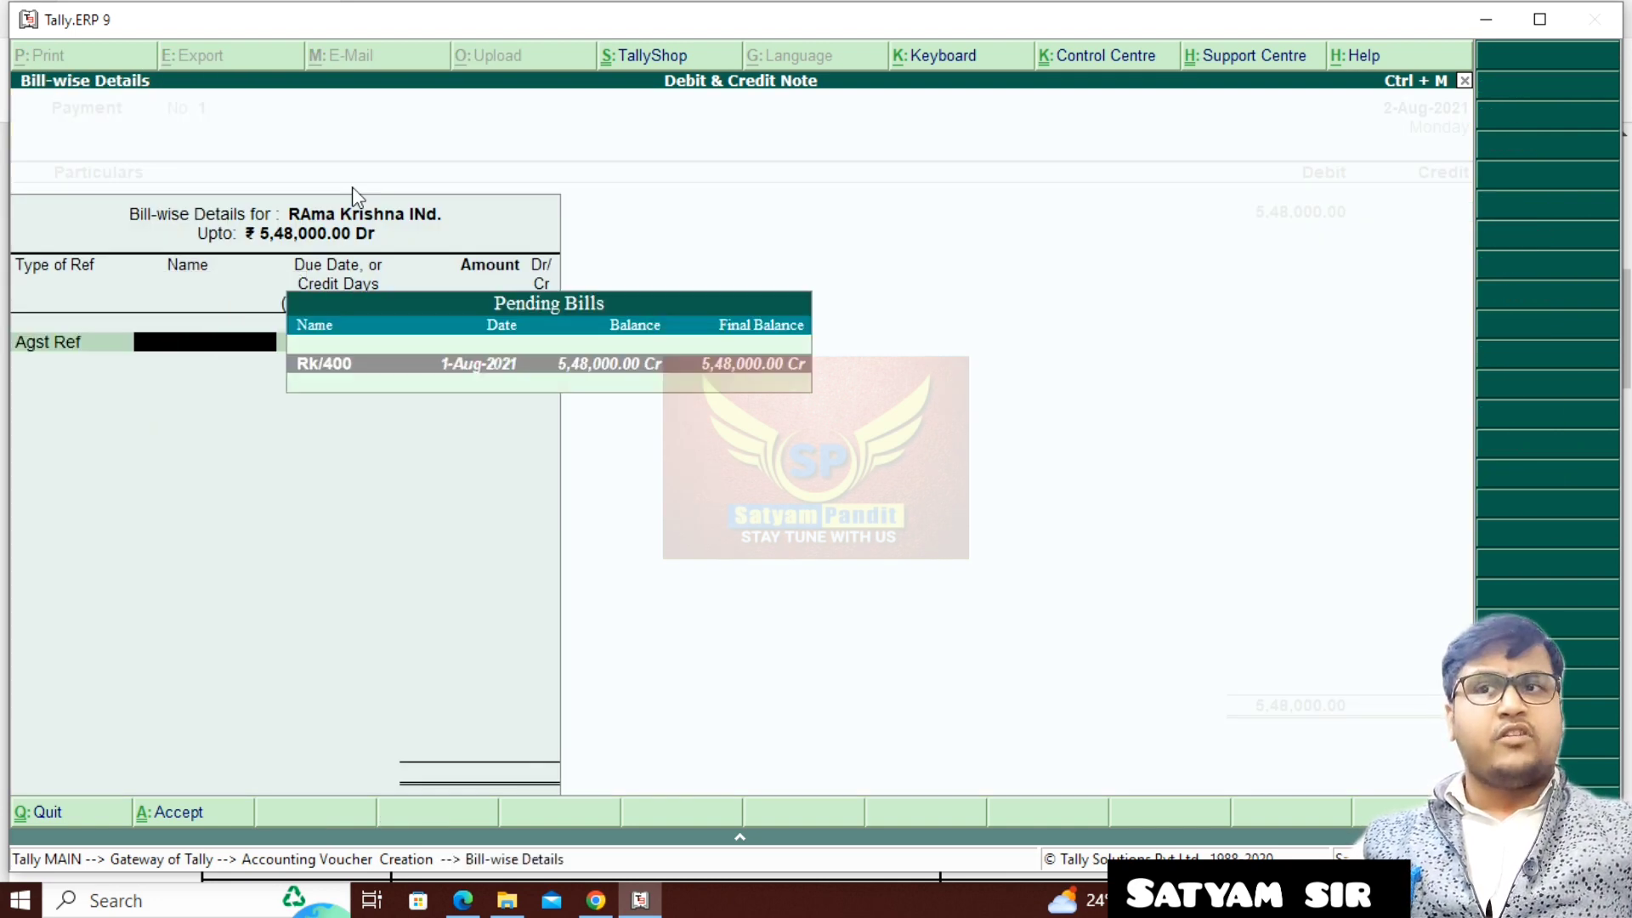
- Adjust the full 5,48,000.00 payment against the pending bill Rk/400
key(Return)
key(Return)
key(Return)
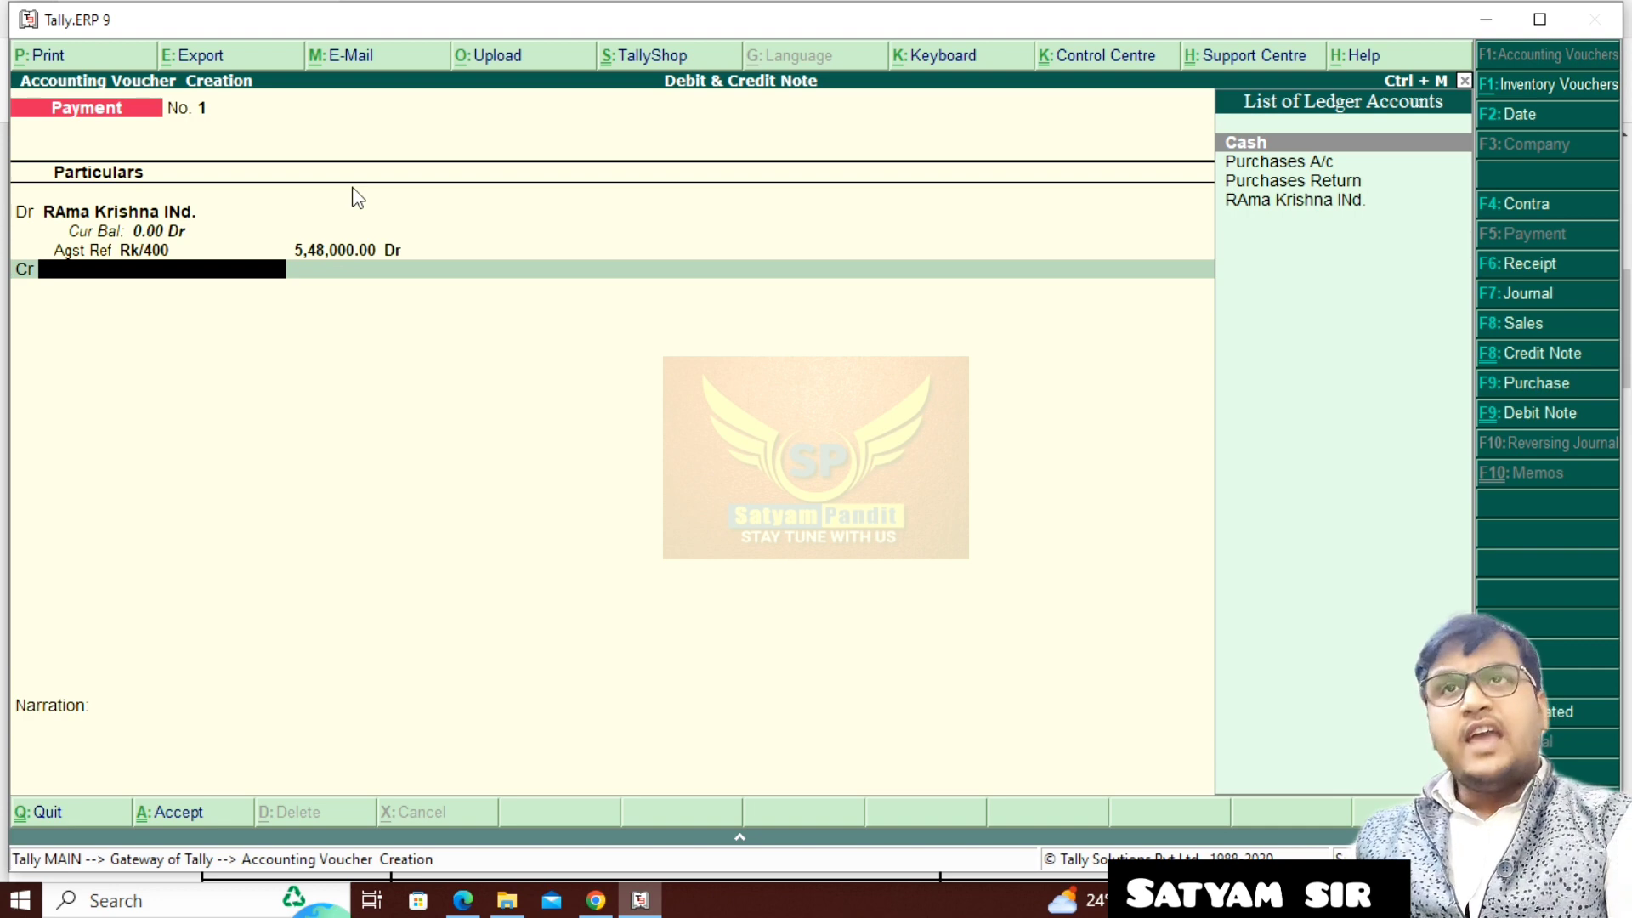
- Create the ledger Canara Bank under Bank Accounts for the credit line, with blank account details and both cheque options set to No
key(alt+c)
text(Ca)
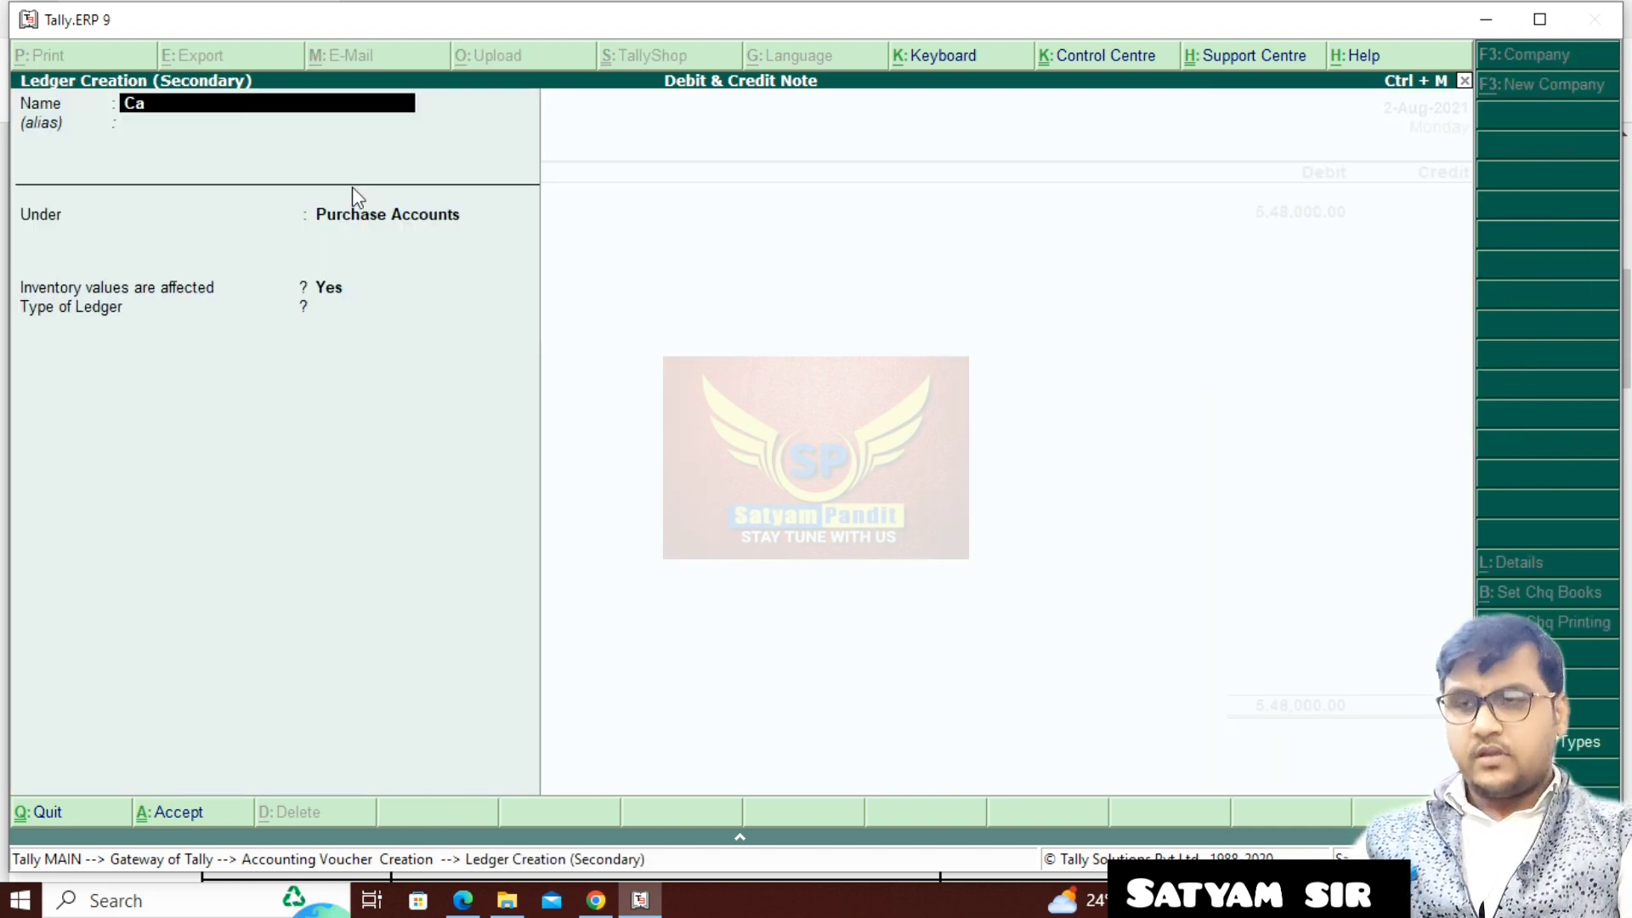
text(nara Ban)
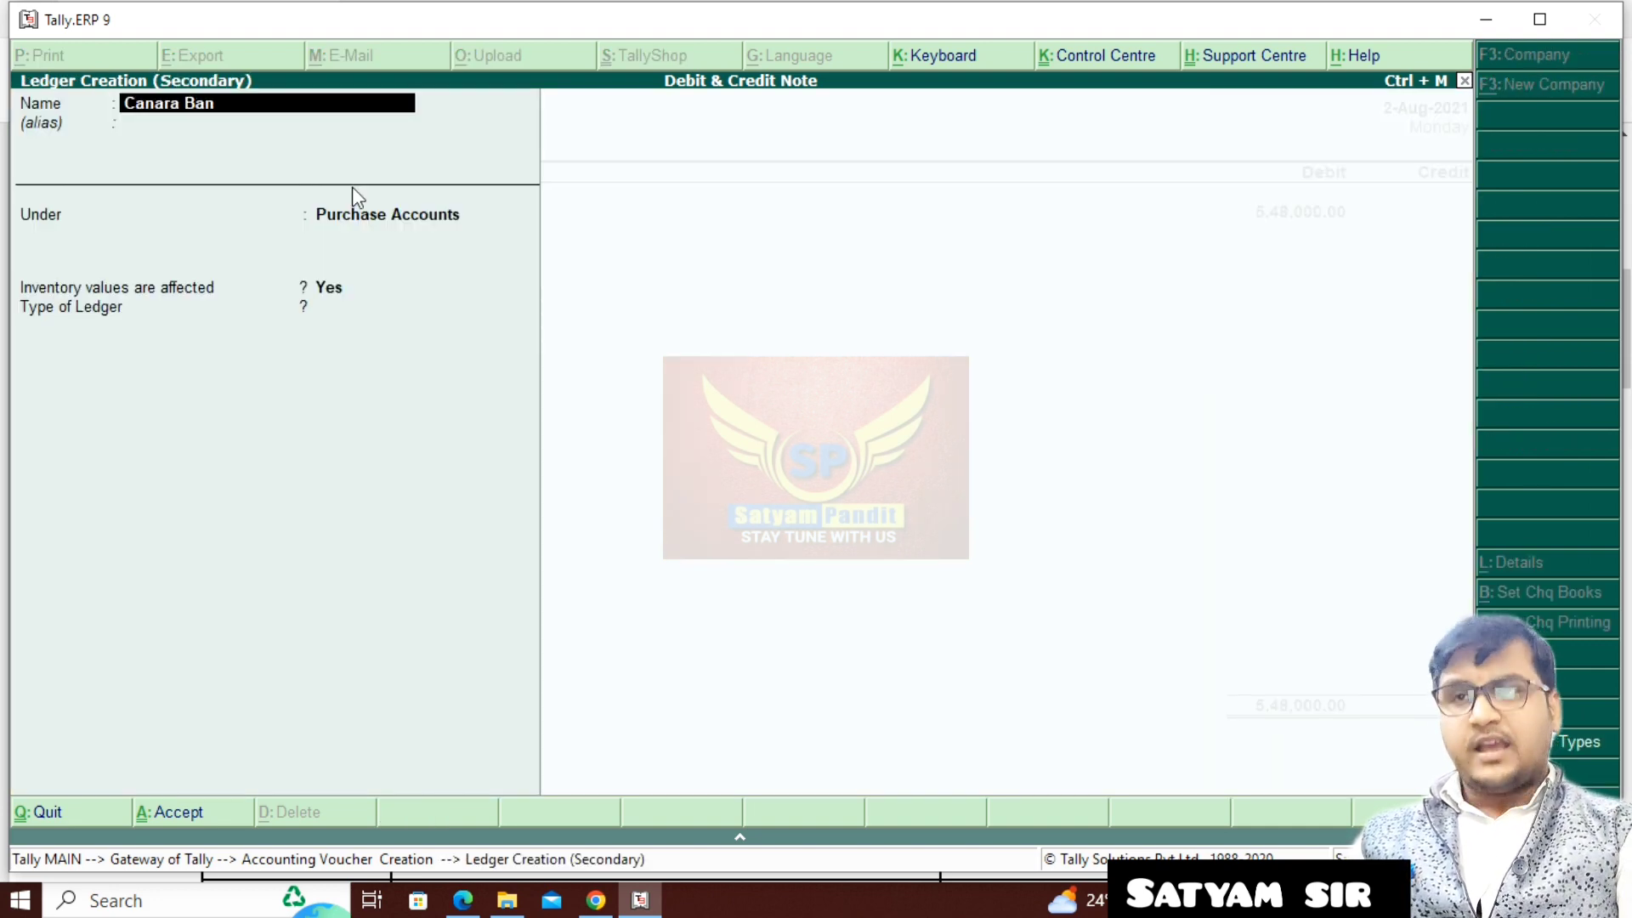
text(k)
key(Return)
key(Return)
text(B)
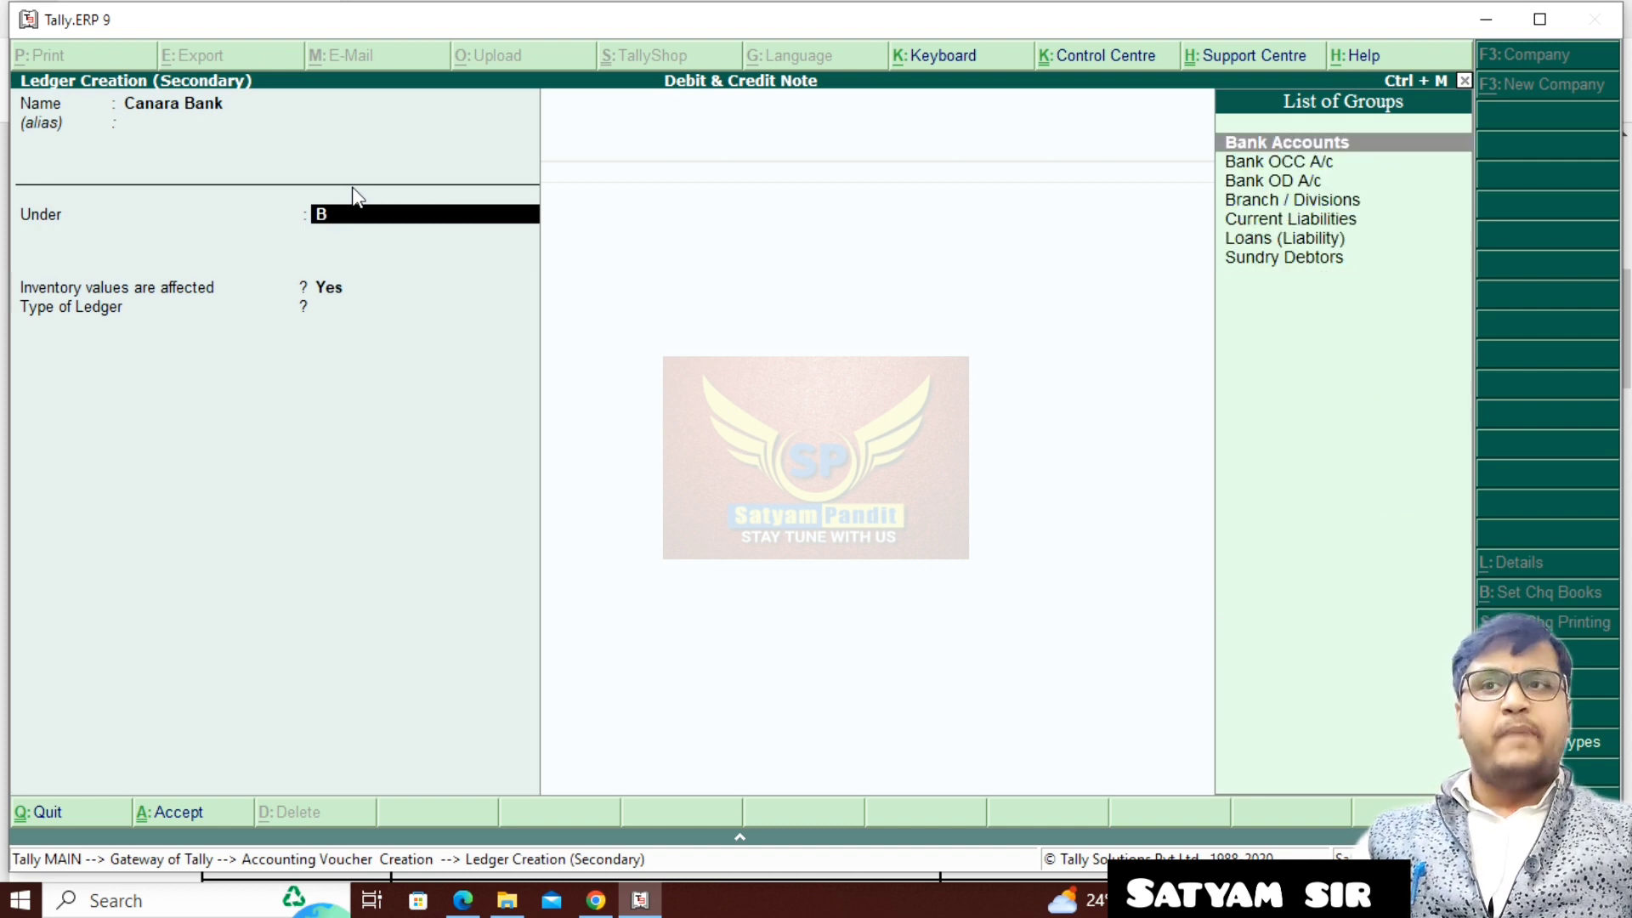
key(Return)
key(Return)
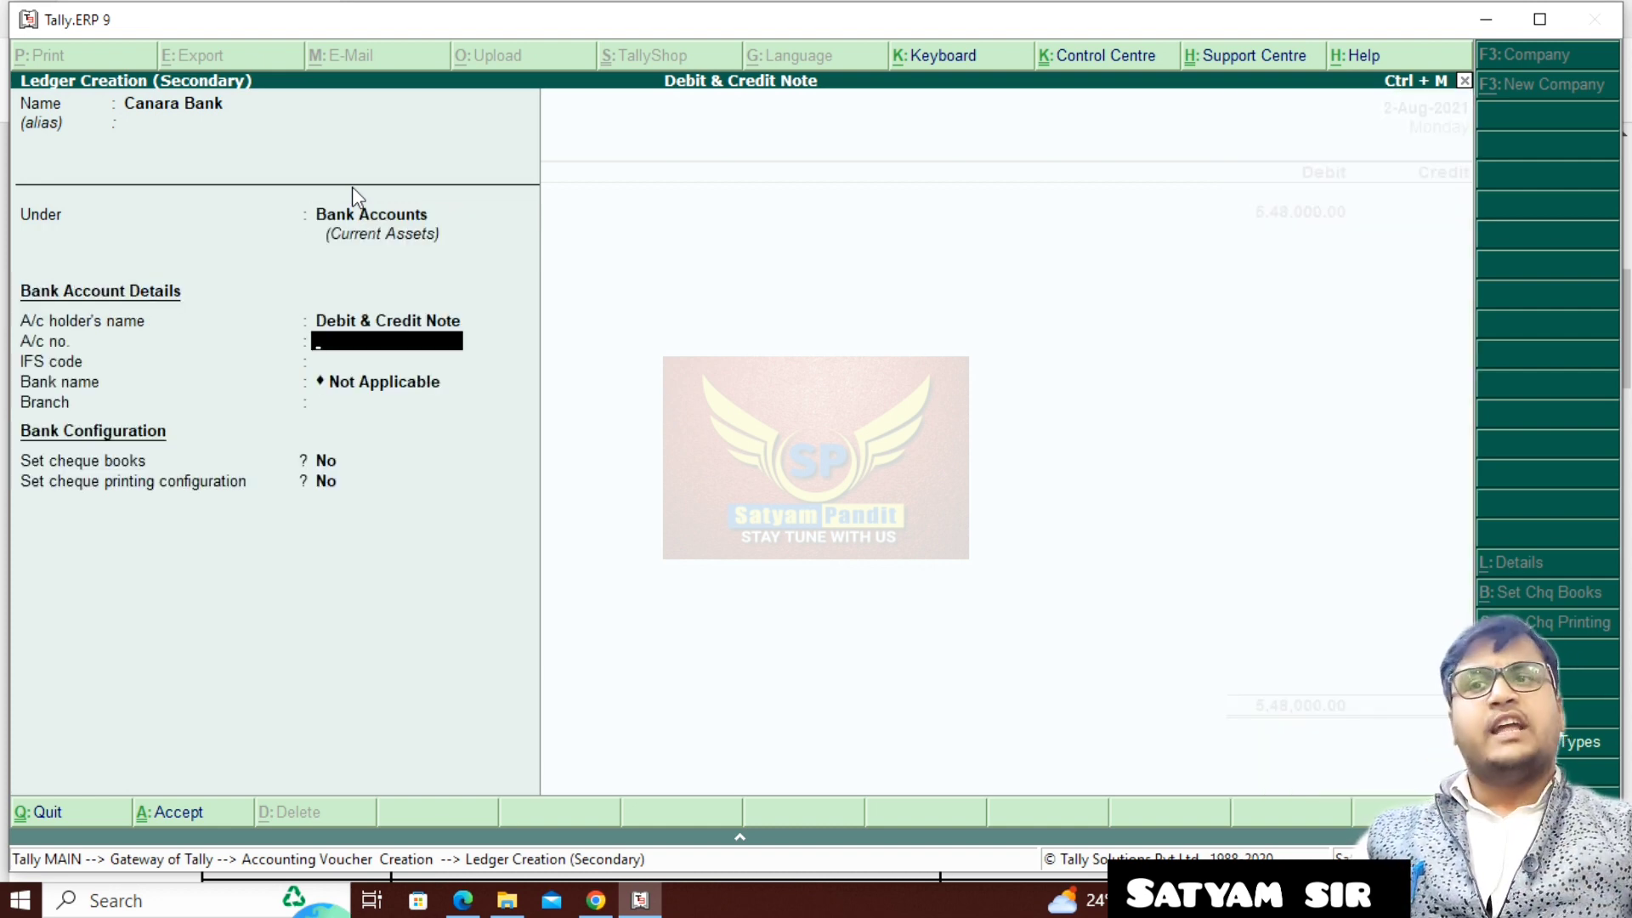
key(Return)
key(Return)
key(Return)
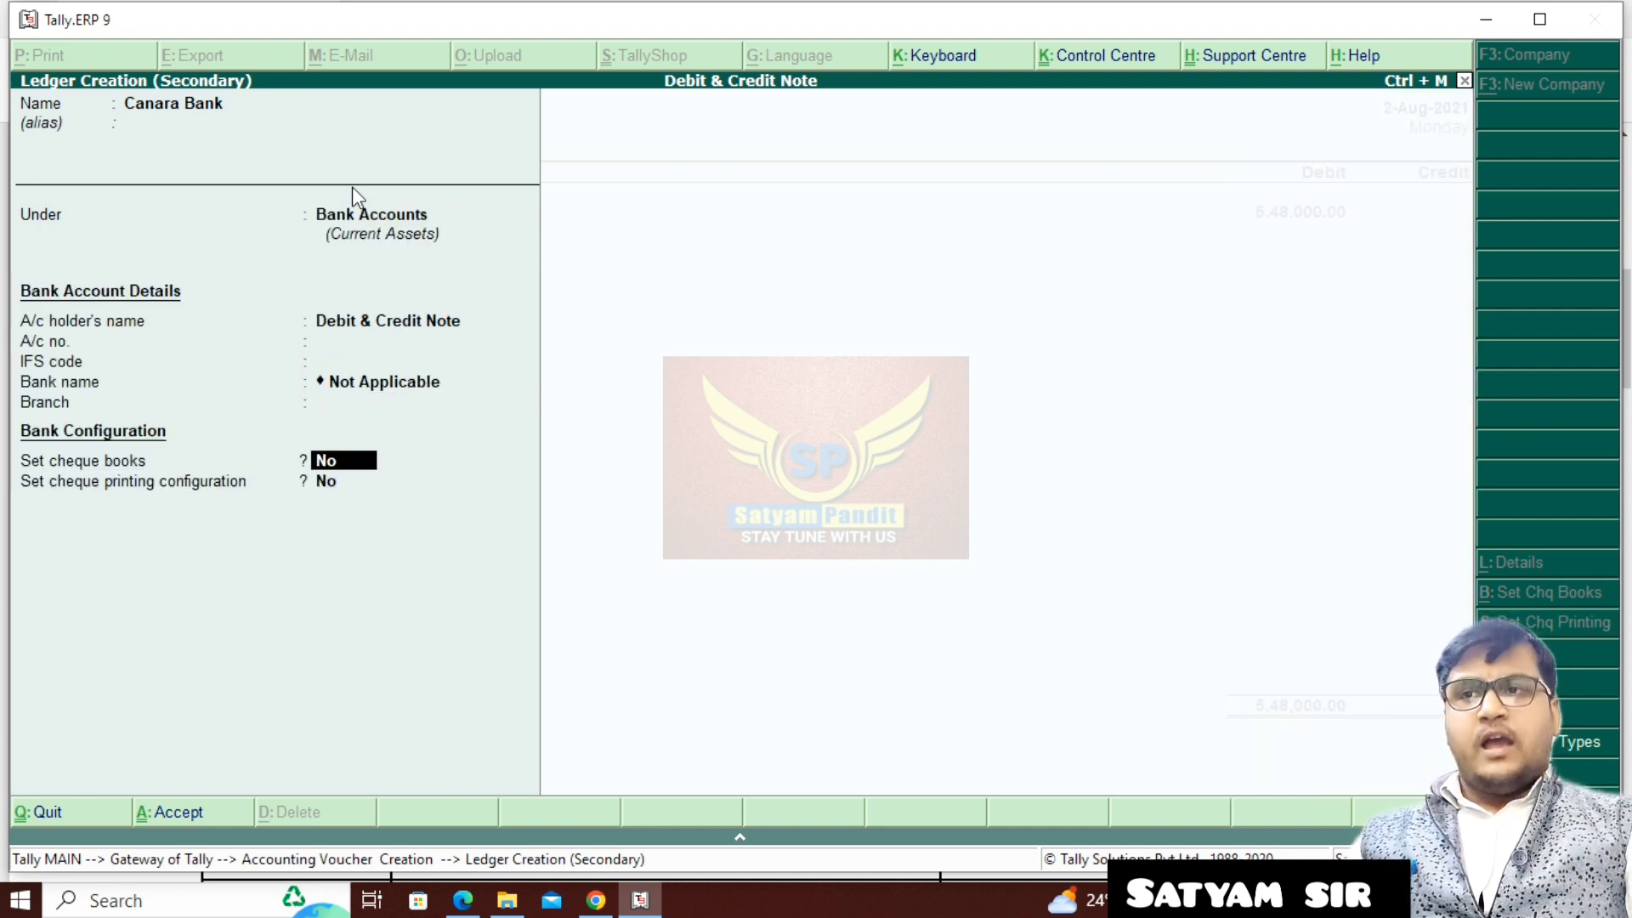
key(Return)
key(Return)
- Allocate the 5,48,000.00 as a cheque dated 2-Aug-2021 without an instrument number, and save the payment voucher without a narration
key(Return)
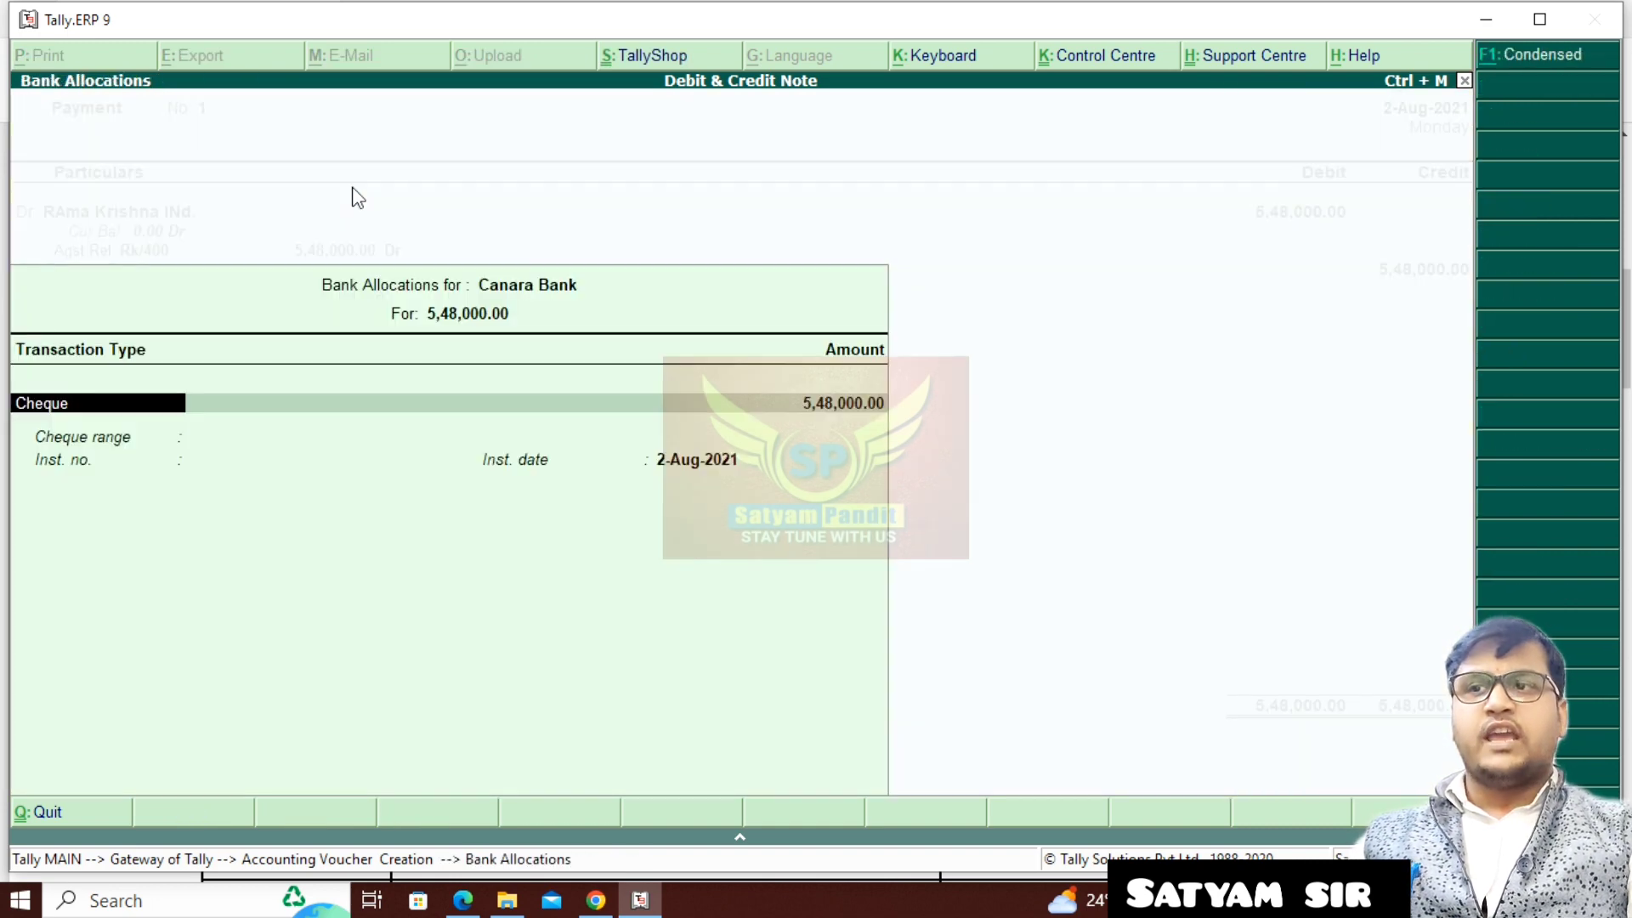
key(Return)
key(Return)
key(Return)
key(Return)
key(Return)
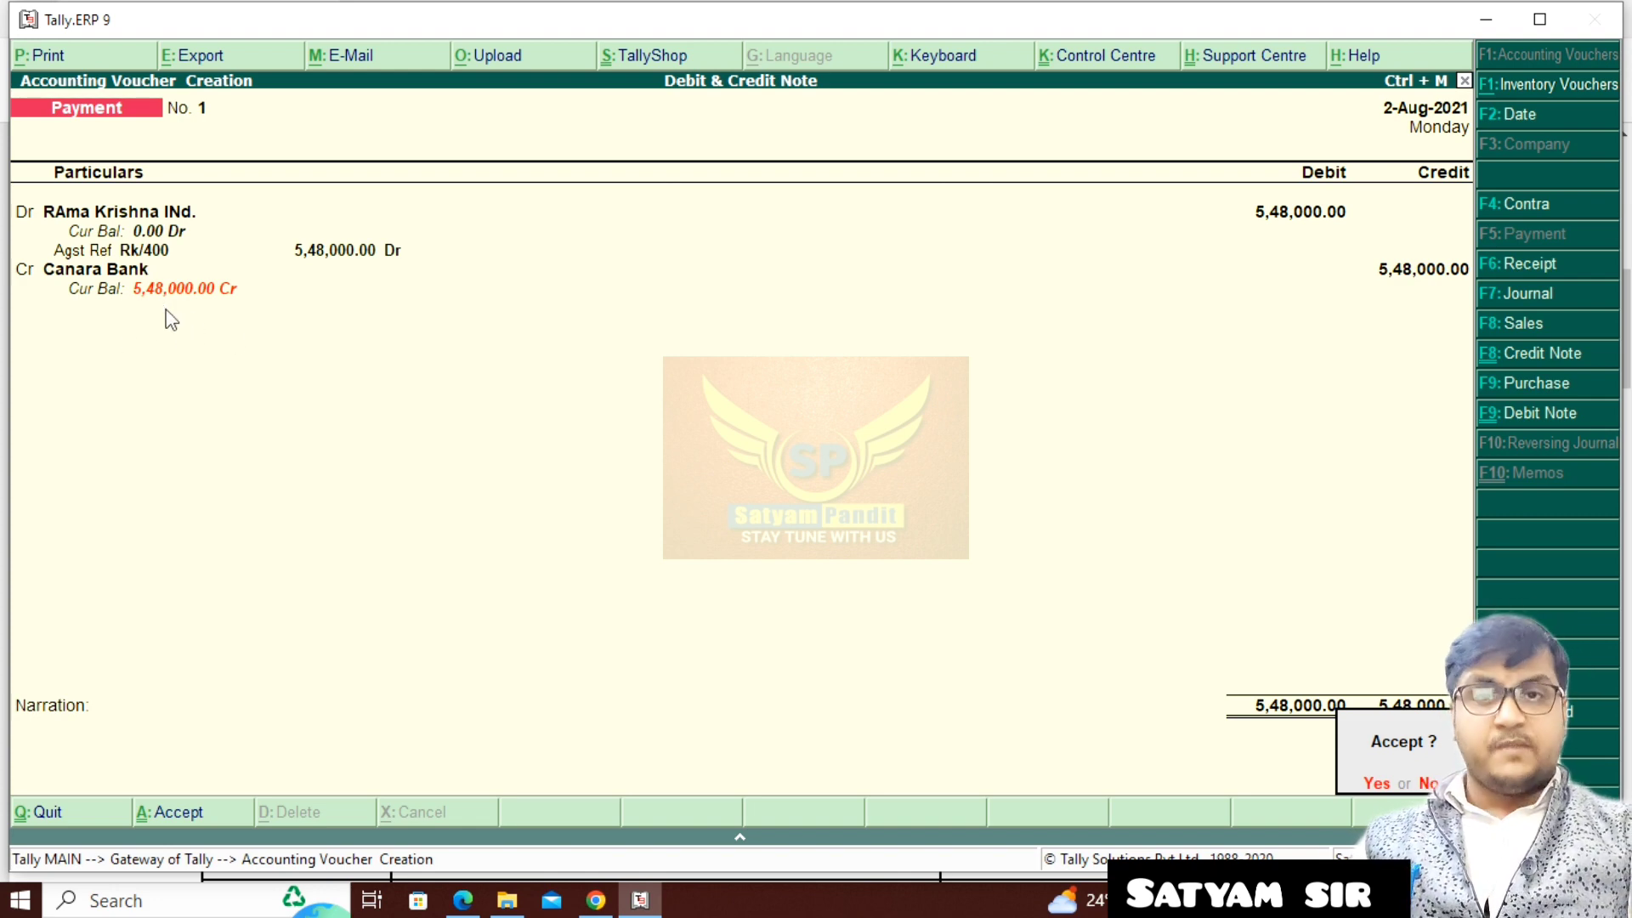
key(Return)
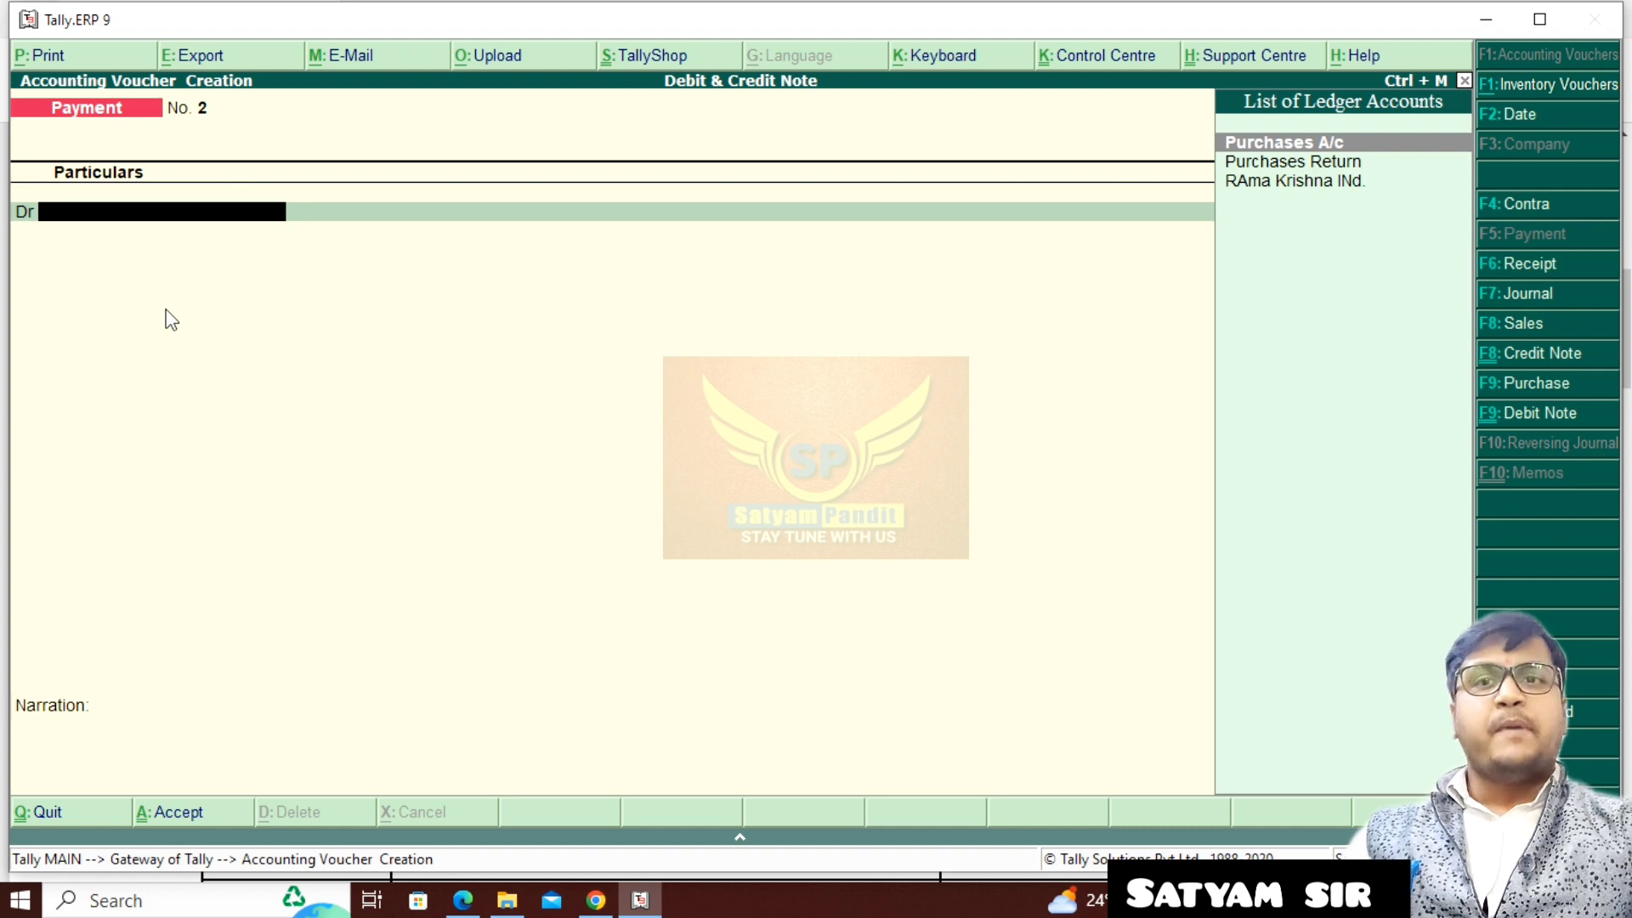
- Switch to the assignment PDF and read the sale to Kanha Krishna Enterprises, including its reference number, date, items, quantities and rates
click(462, 900)
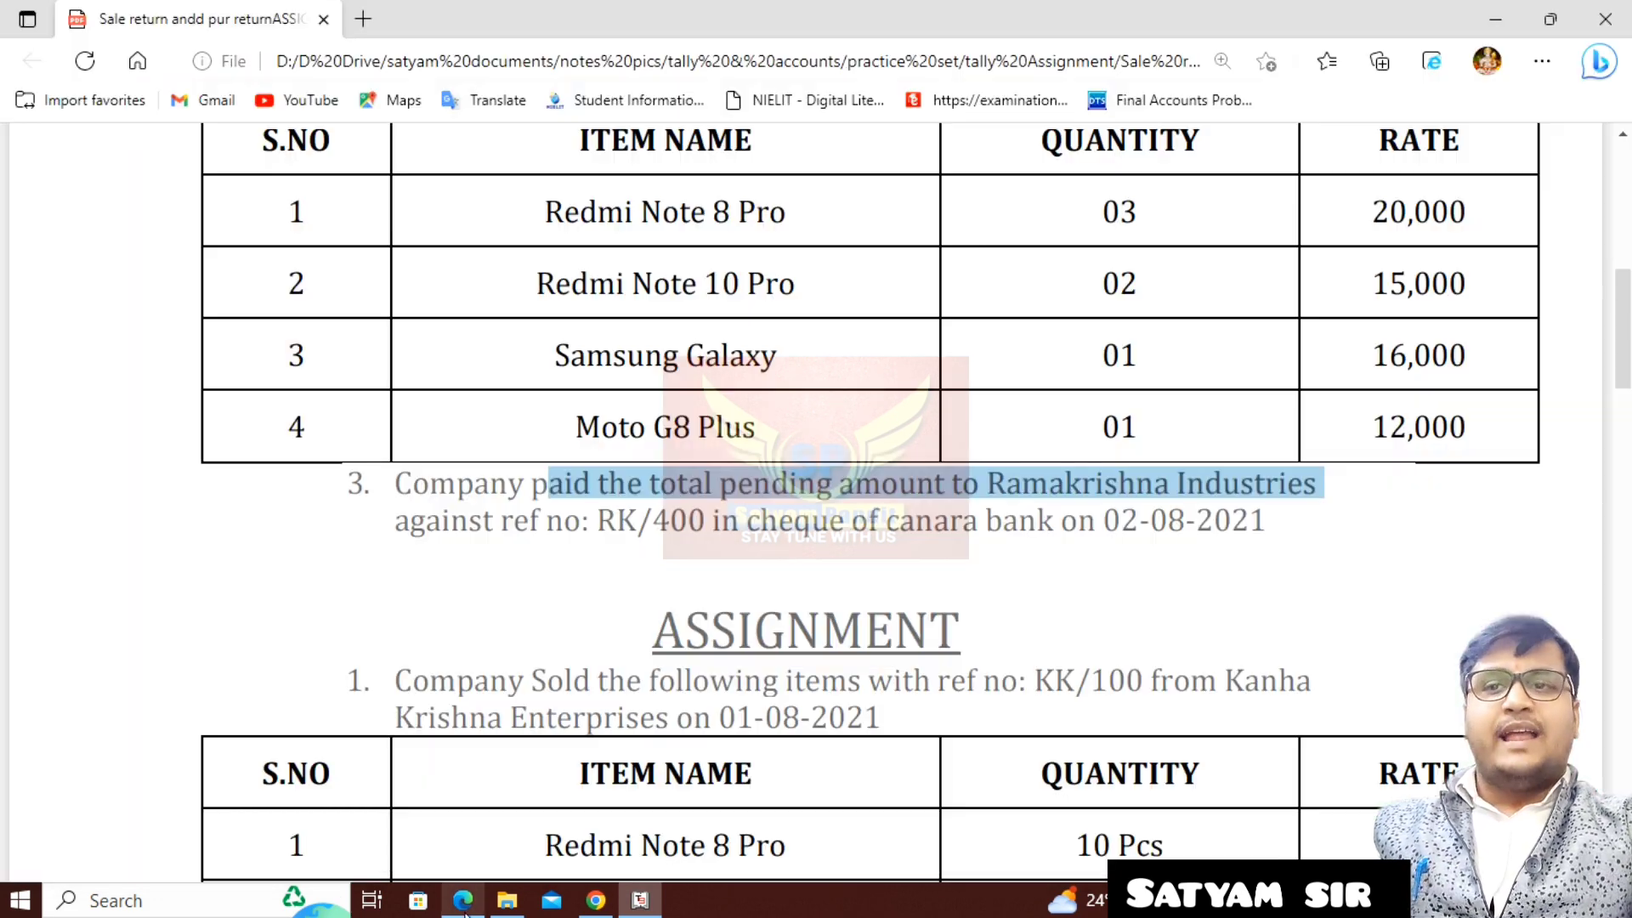
scroll(669, 625, down, 5)
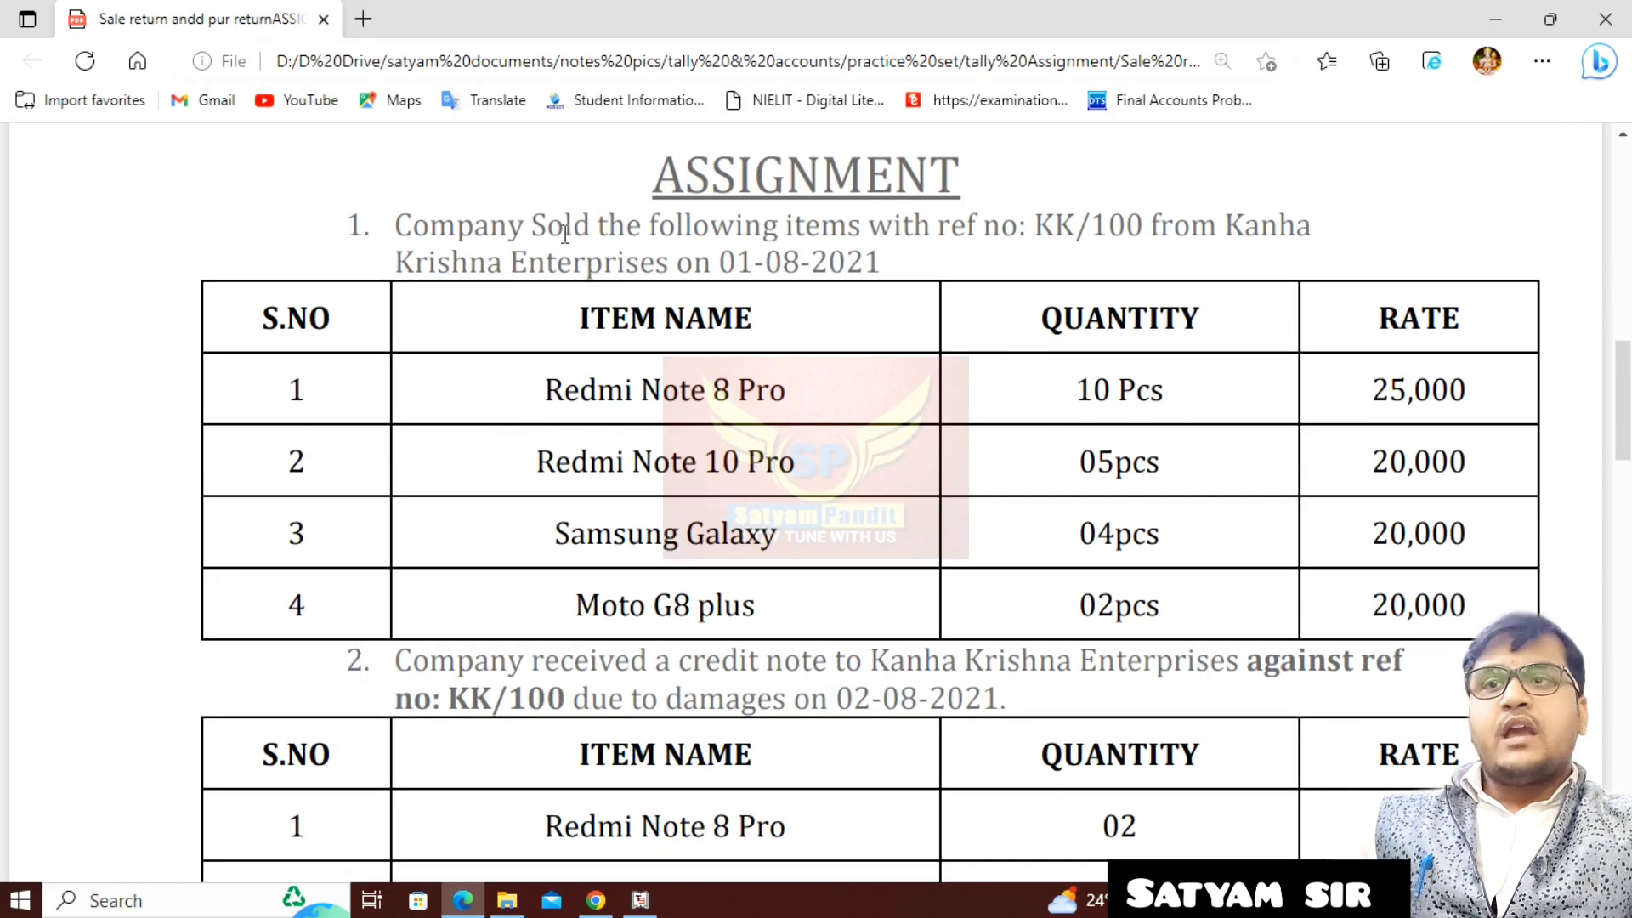
drag(499, 226, 899, 276)
drag(582, 390, 682, 605)
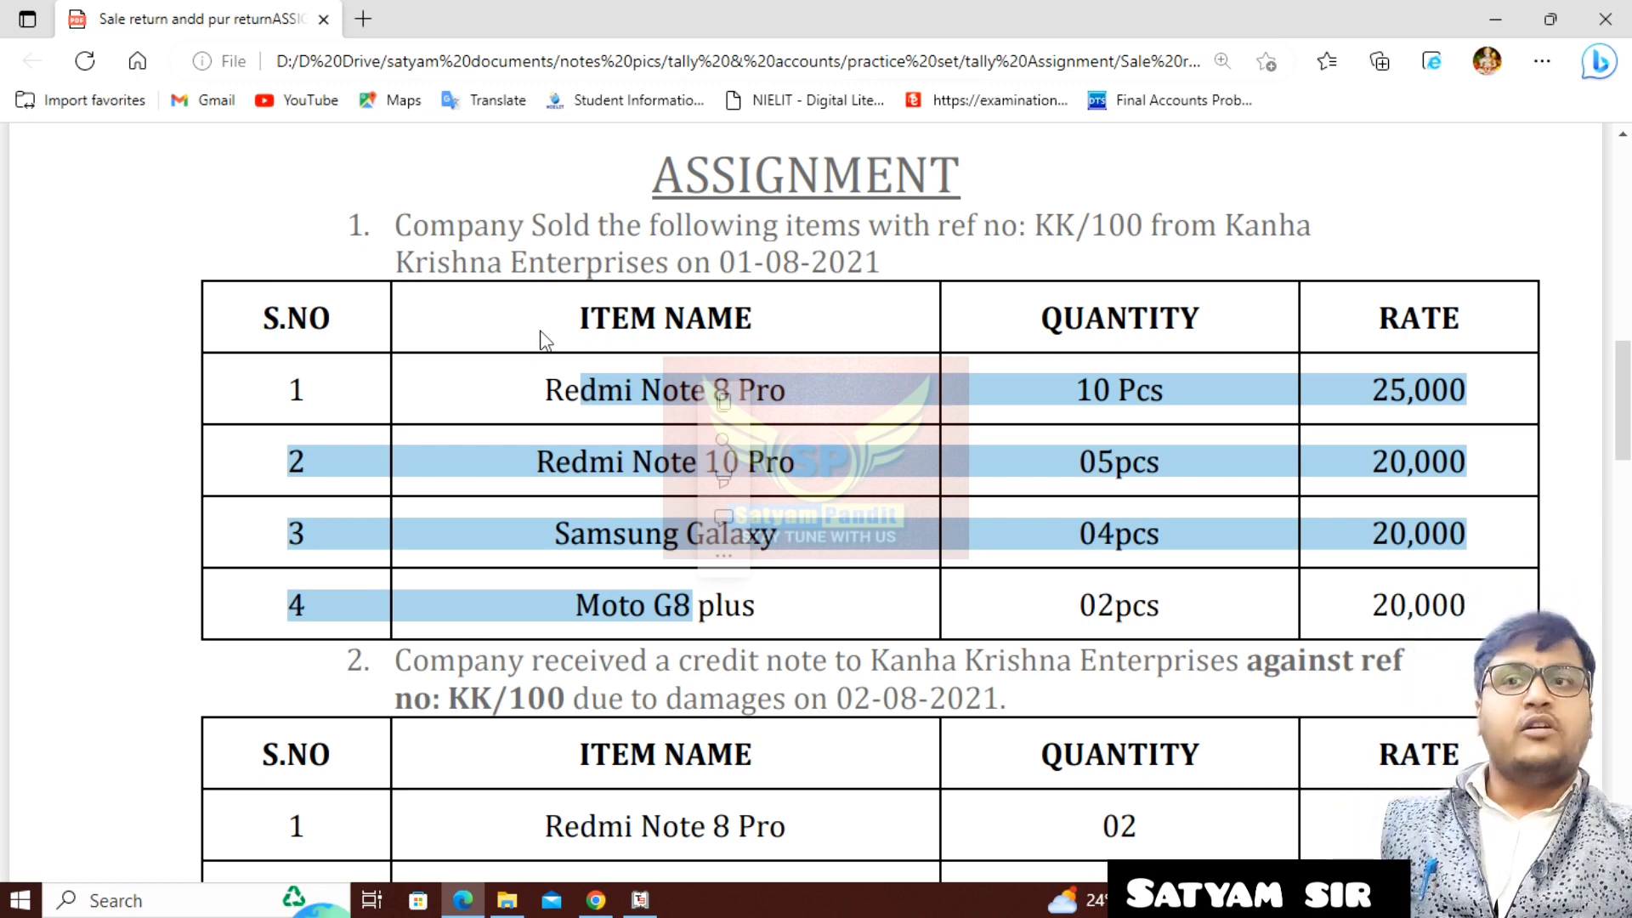
click(665, 548)
- Switch to Tally.ERP 9 and start a sales voucher dated 1-8-2021, leaving the reference number blank
click(640, 900)
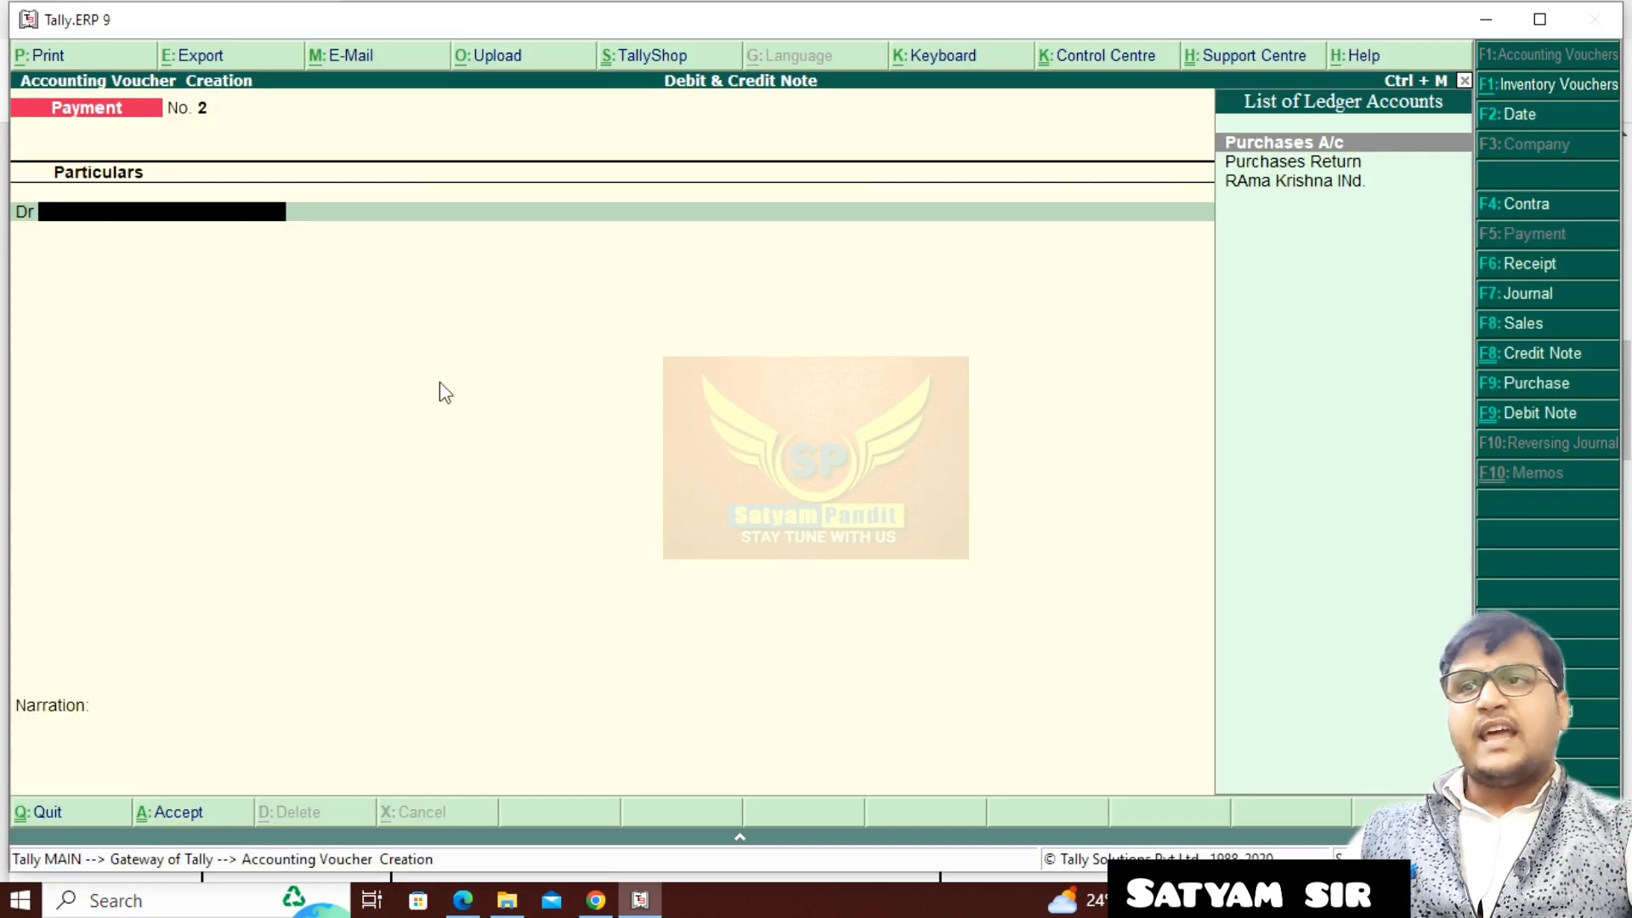
key(F8)
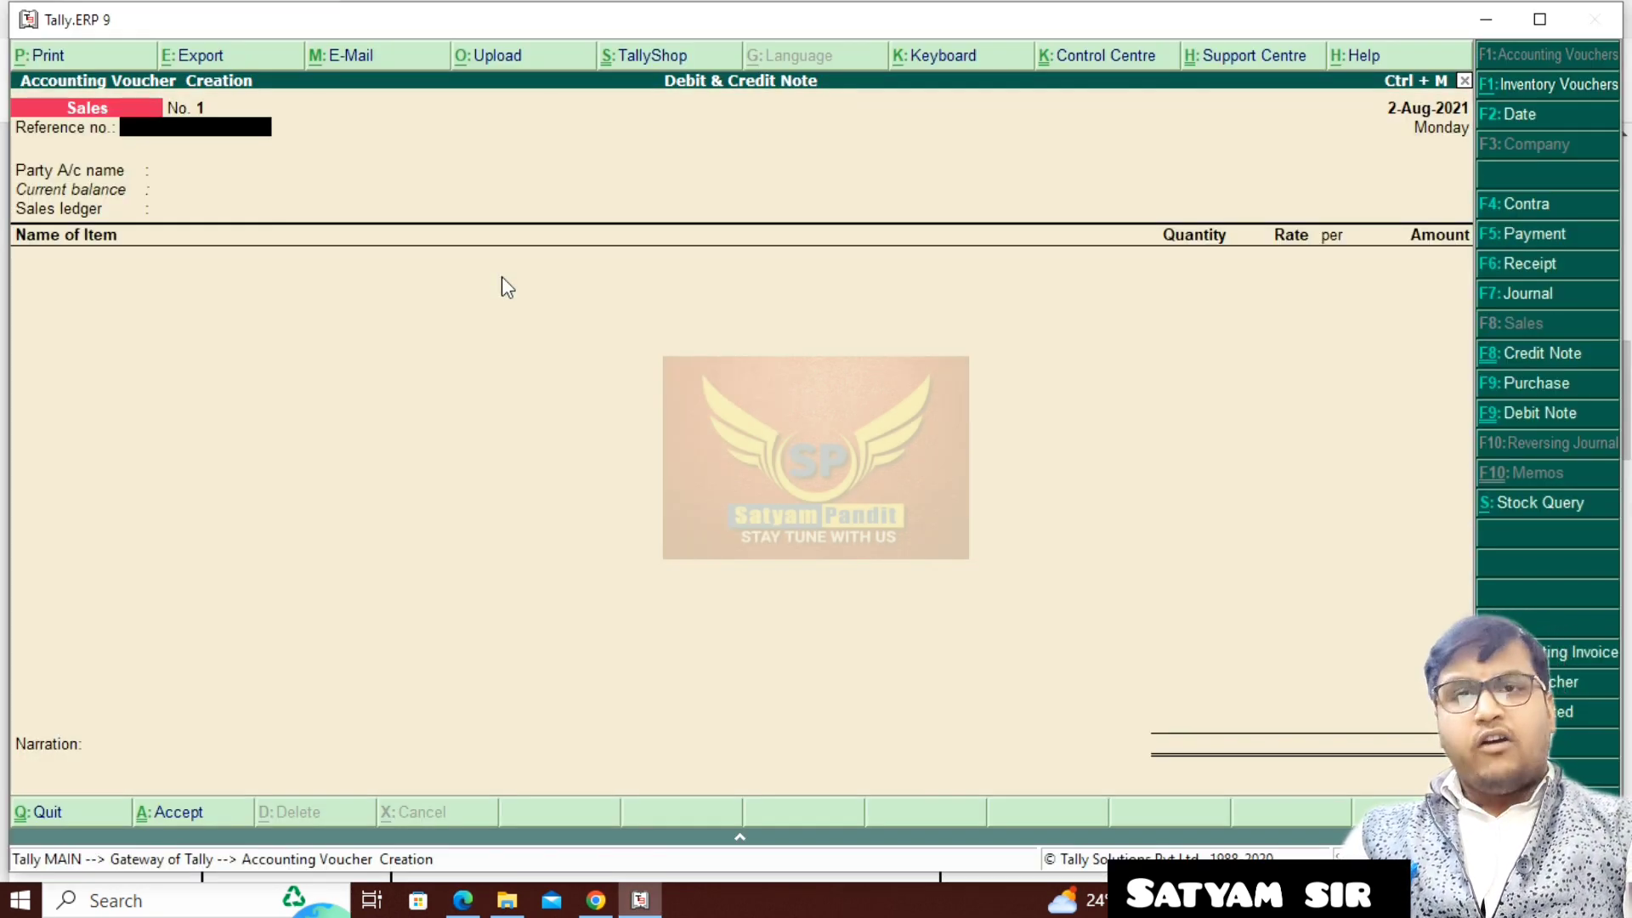
key(F2)
text(1-8)
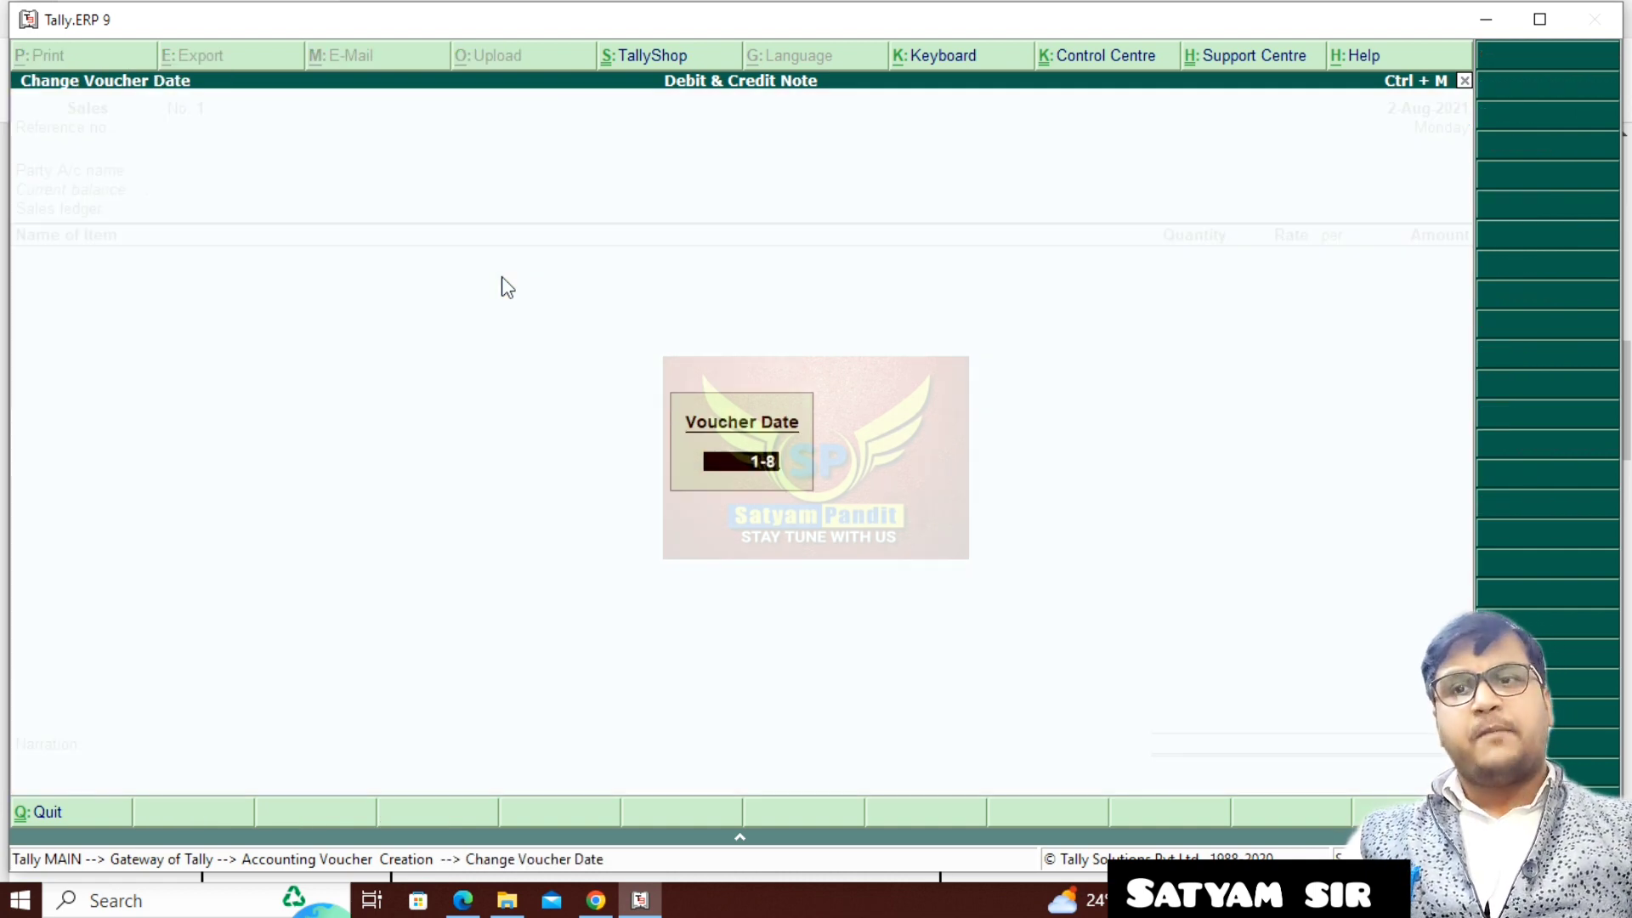
key(Return)
key(Return)
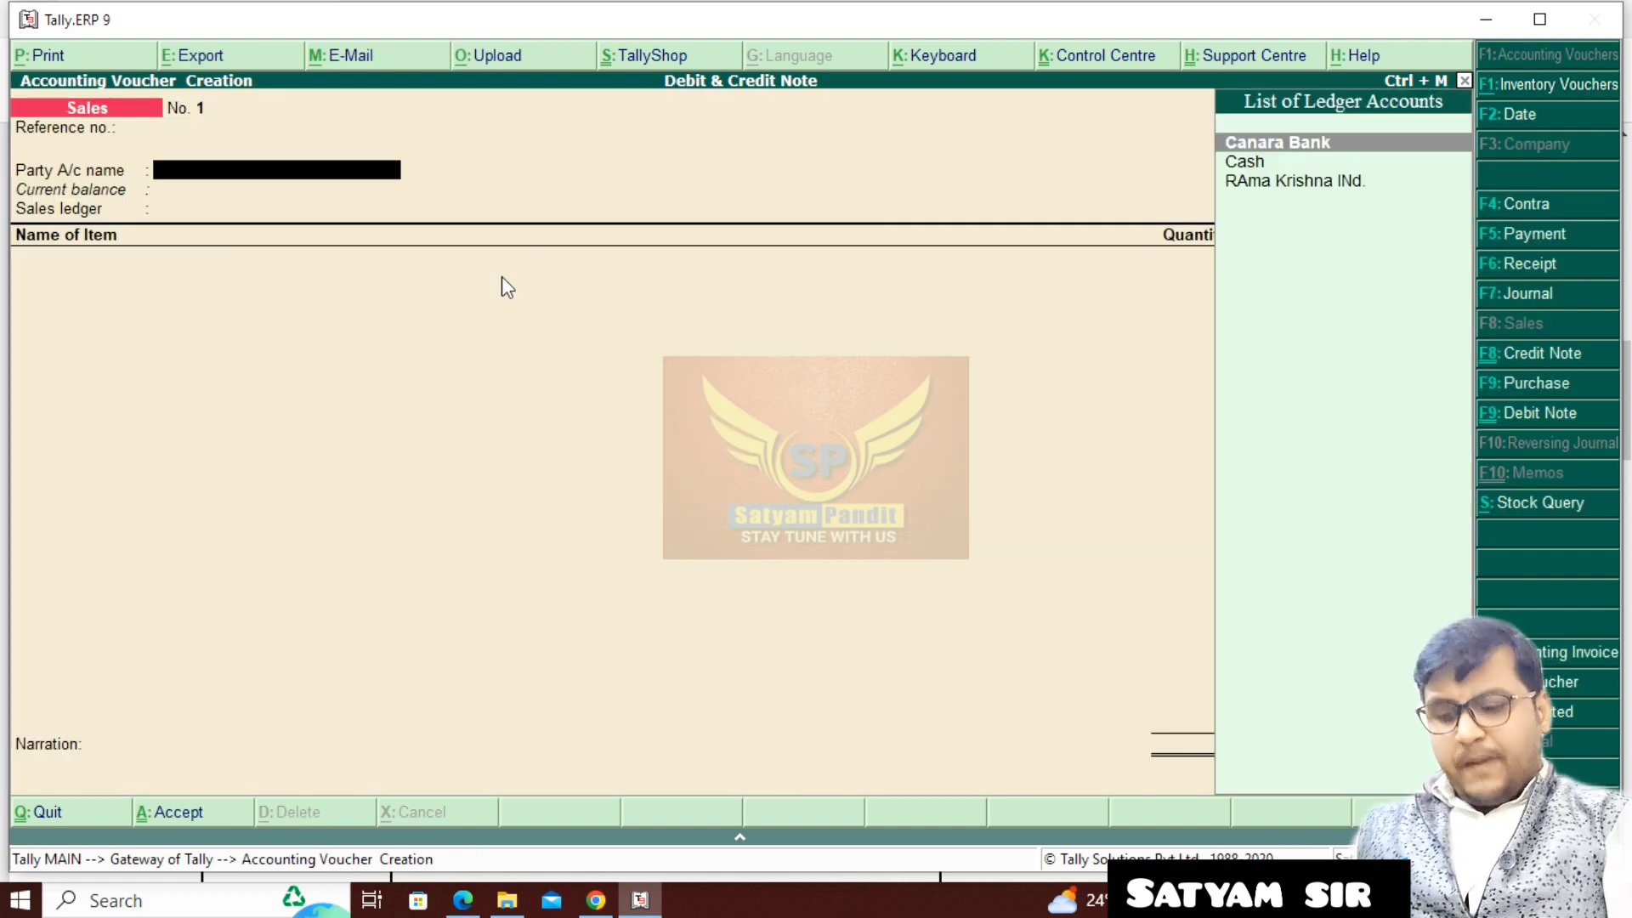
- Create the ledger Kanha Krishna Enter under Sundry Debtors as the sales voucher's party account, keeping the default bill-by-bill settings
key(alt+c)
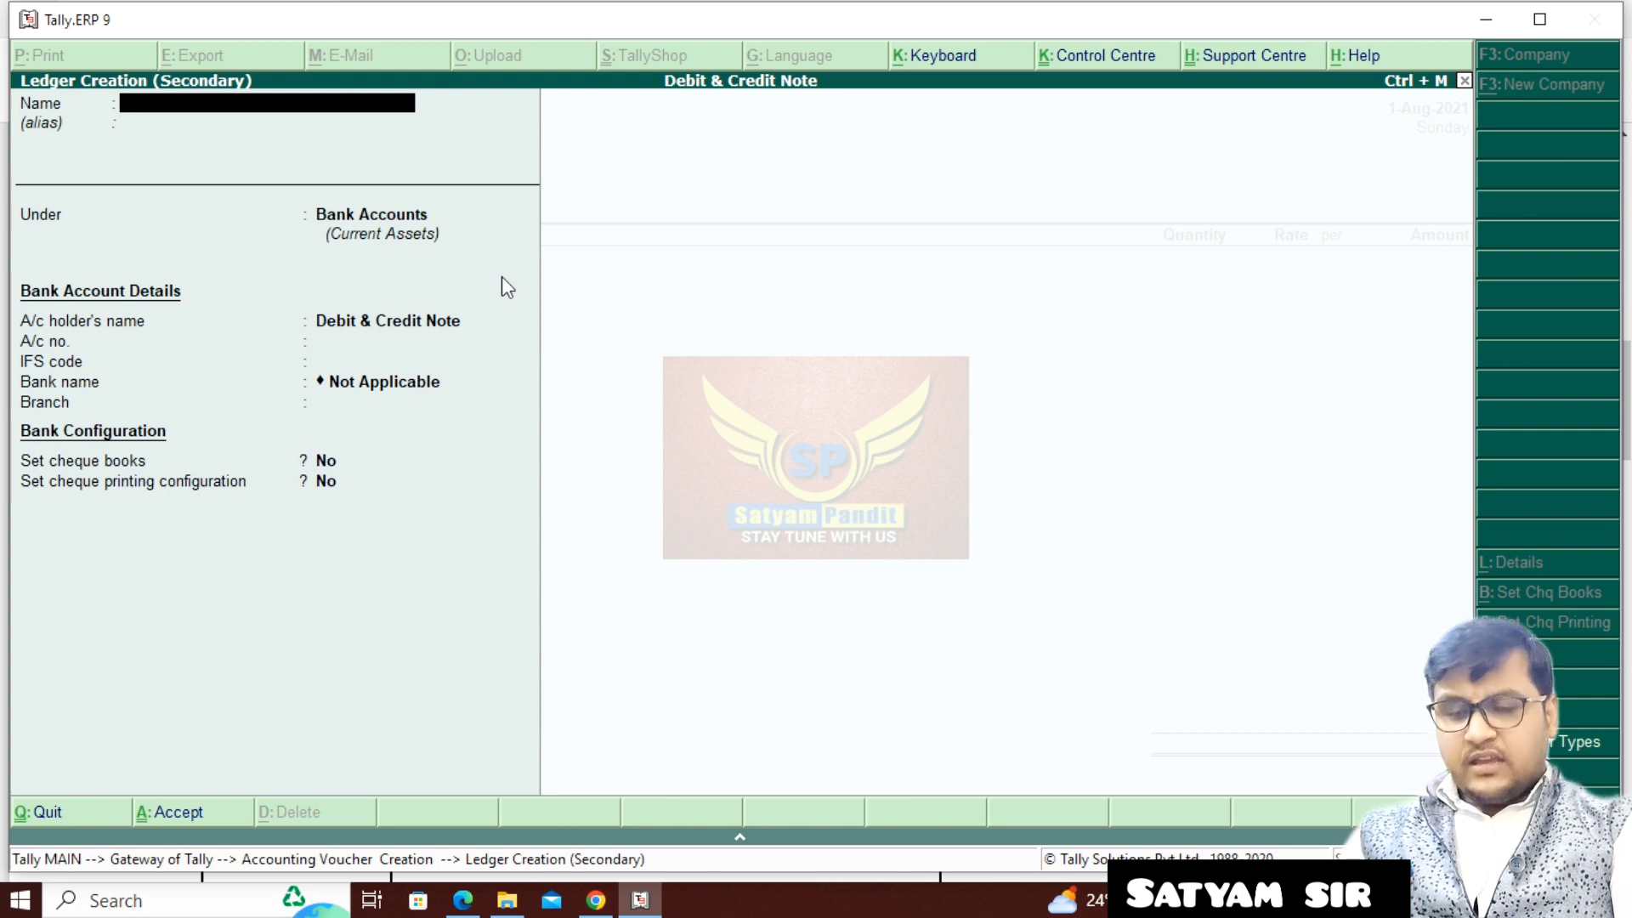
text(Kan)
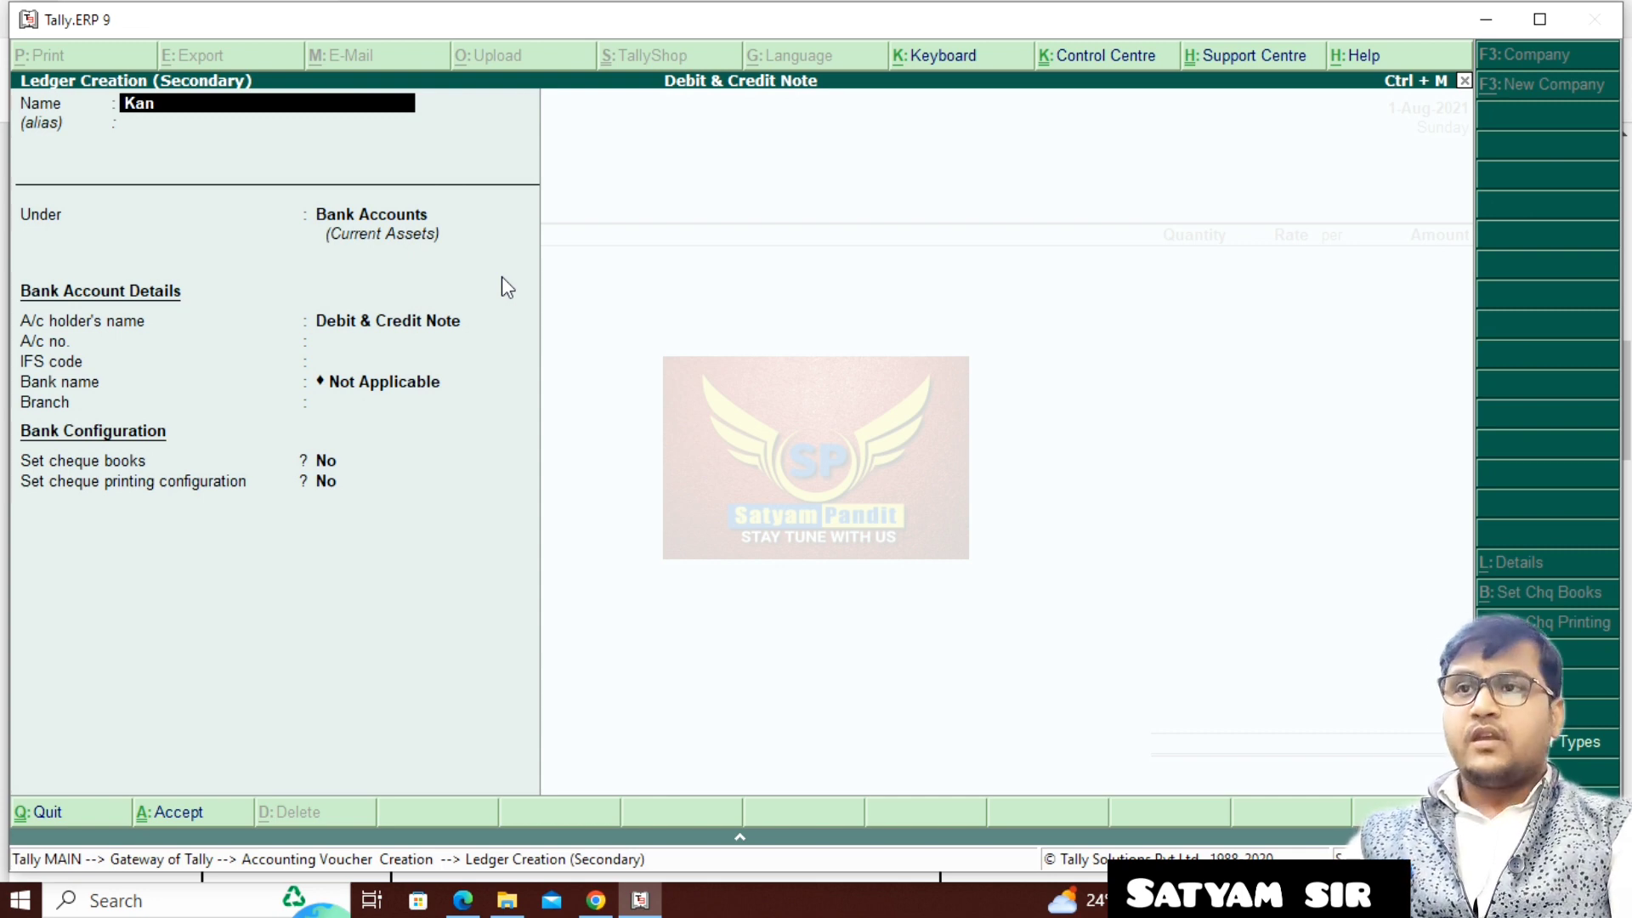
text(ha Krish)
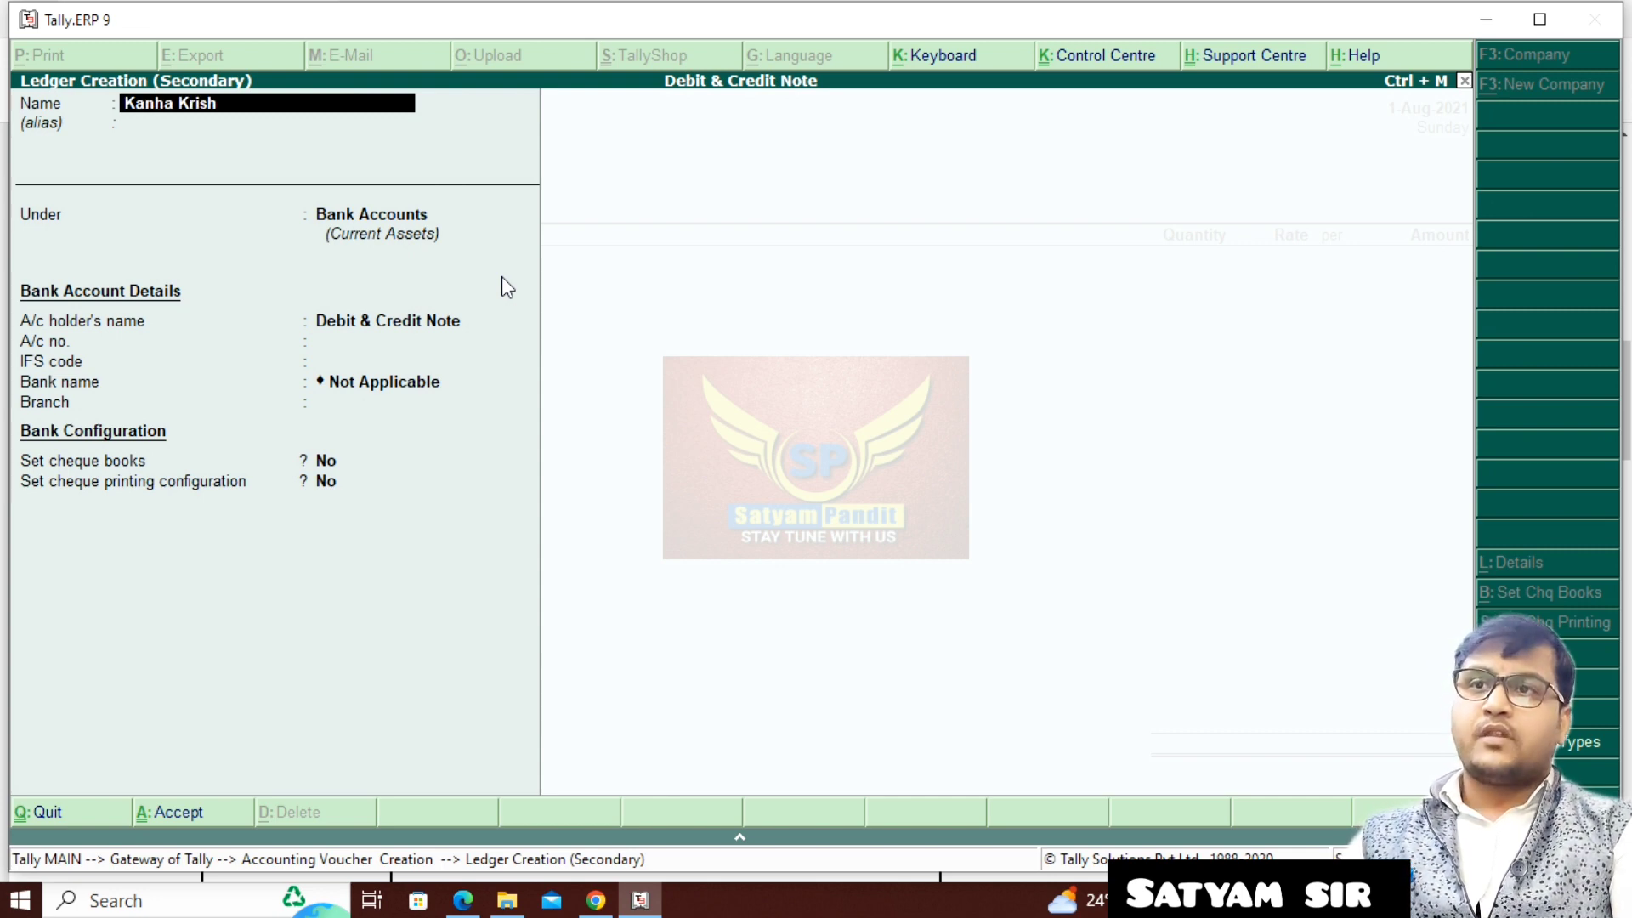
text(na Enter)
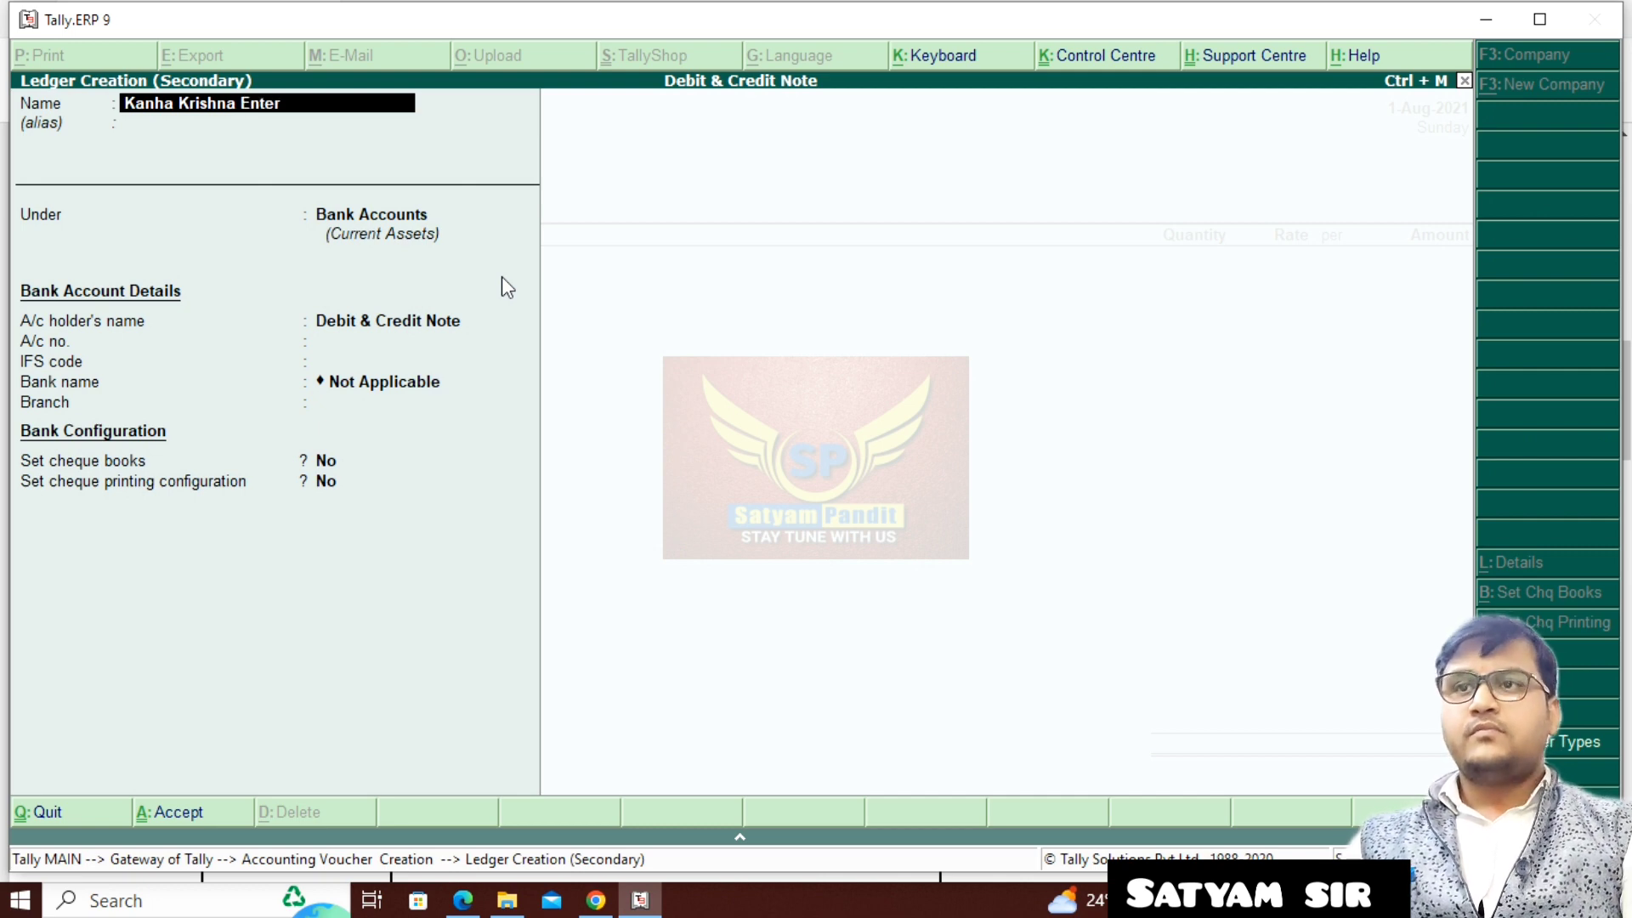
key(Return)
key(Return)
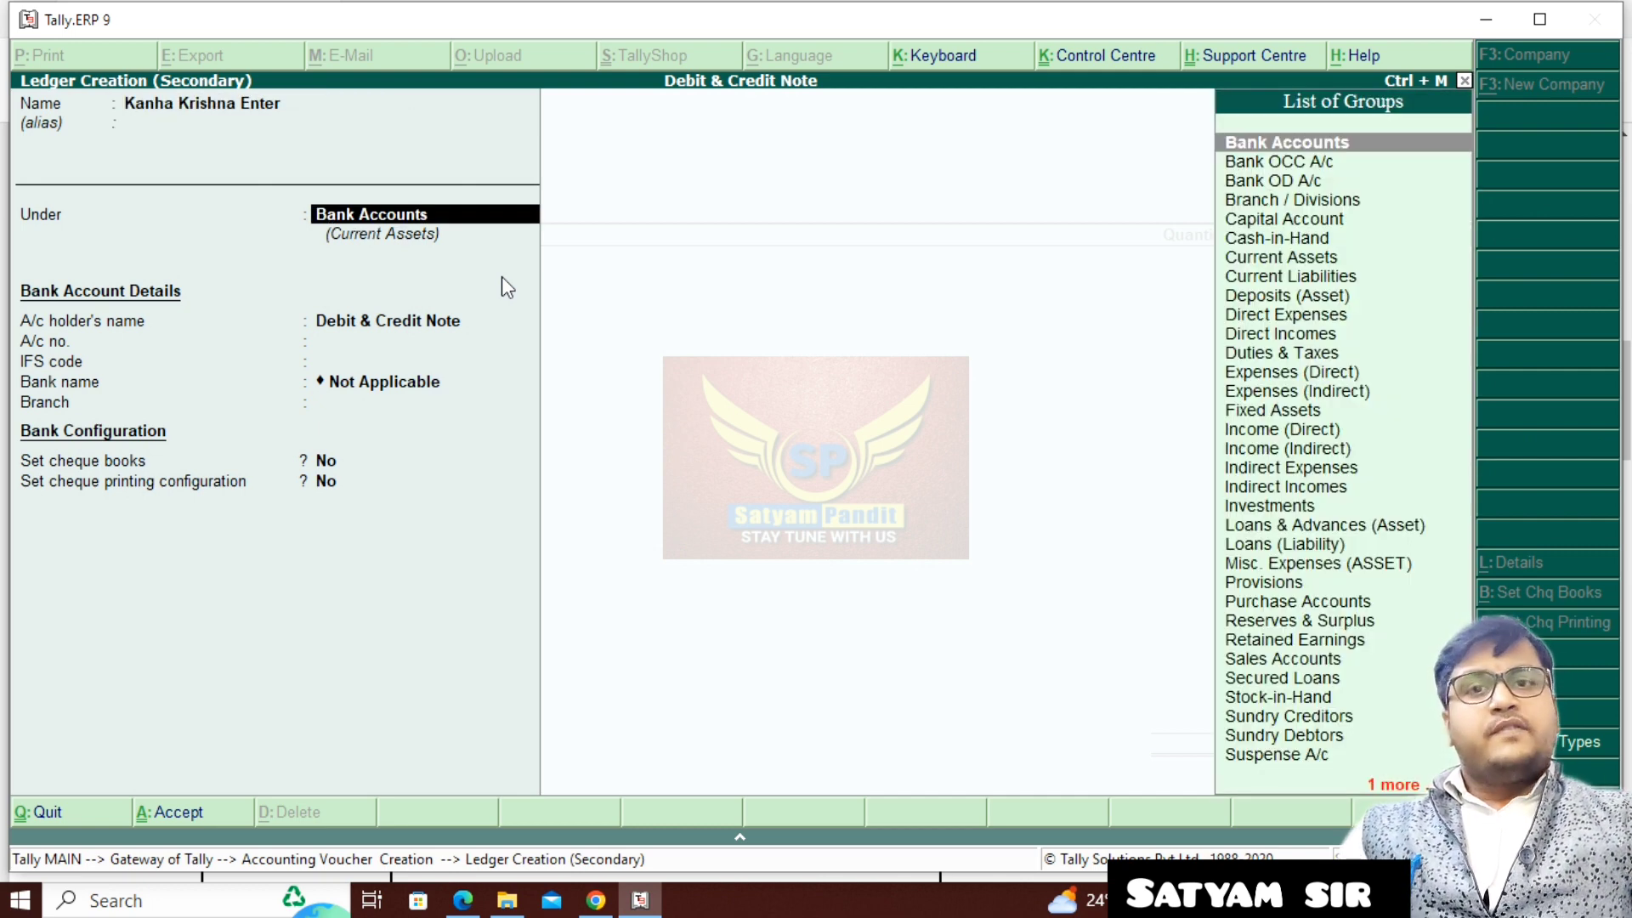
text(S)
key(Down)
key(Down)
key(Down)
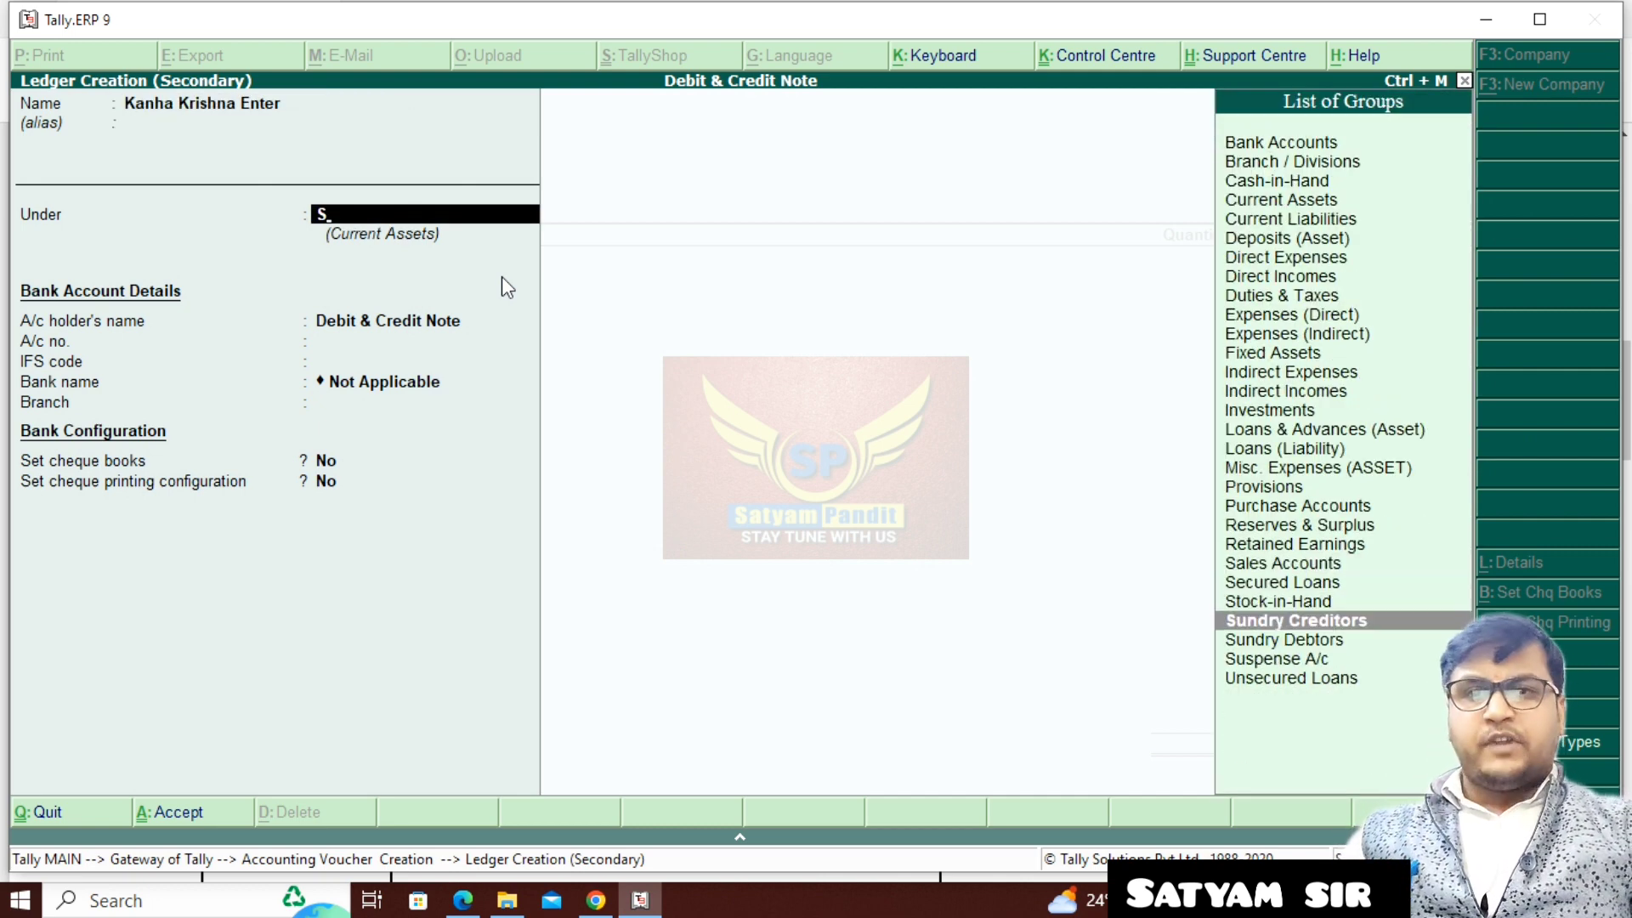
key(Down)
key(Return)
- Accept Kanha Krishna Enter as the party, leaving despatch, order, address and sales tax details blank and keeping the state Bihar
key(Return)
key(Return)
key(Return)
key(Return)
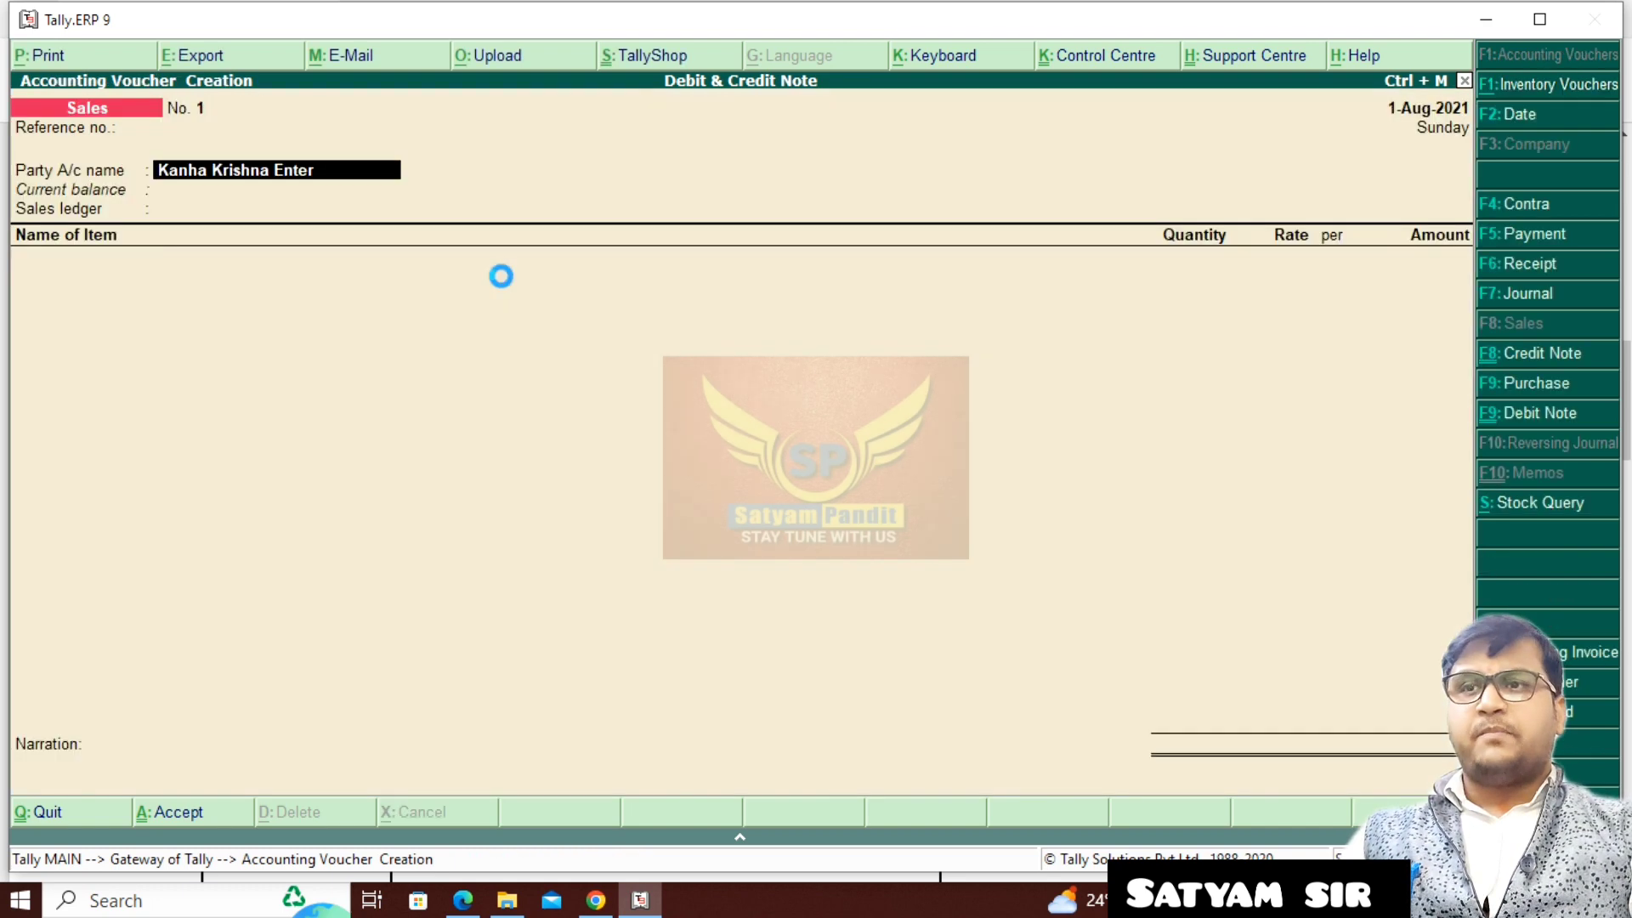
key(Return)
key(Return)
key(Return)
key(Return)
key(Return)
key(Return)
key(Return)
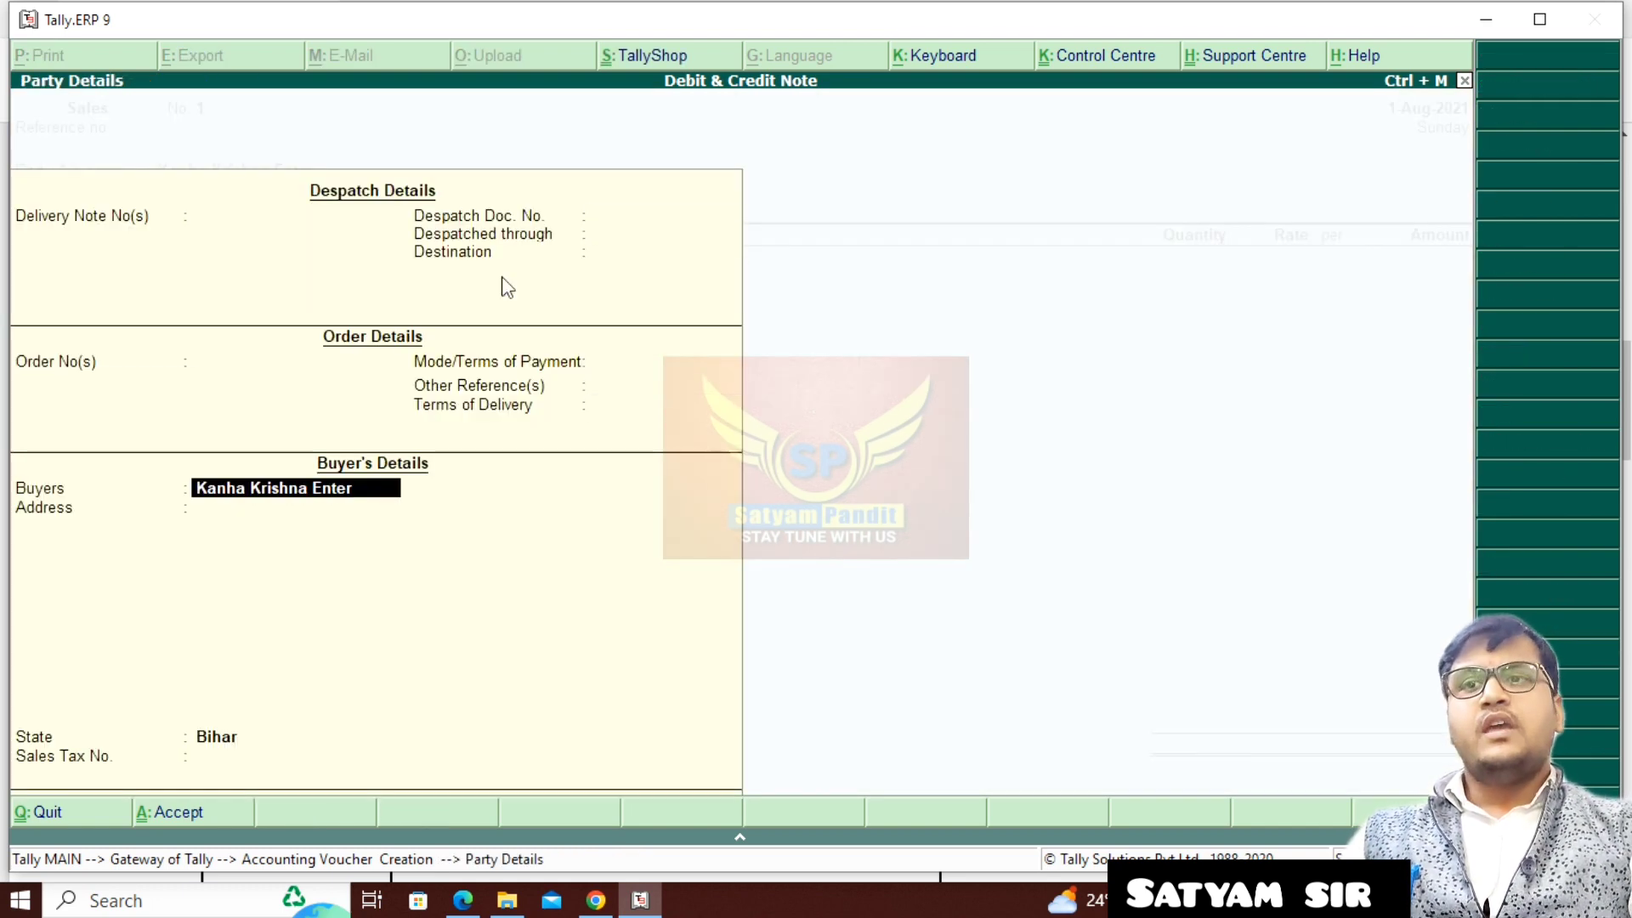
key(Return)
key(Return)
key(Return)
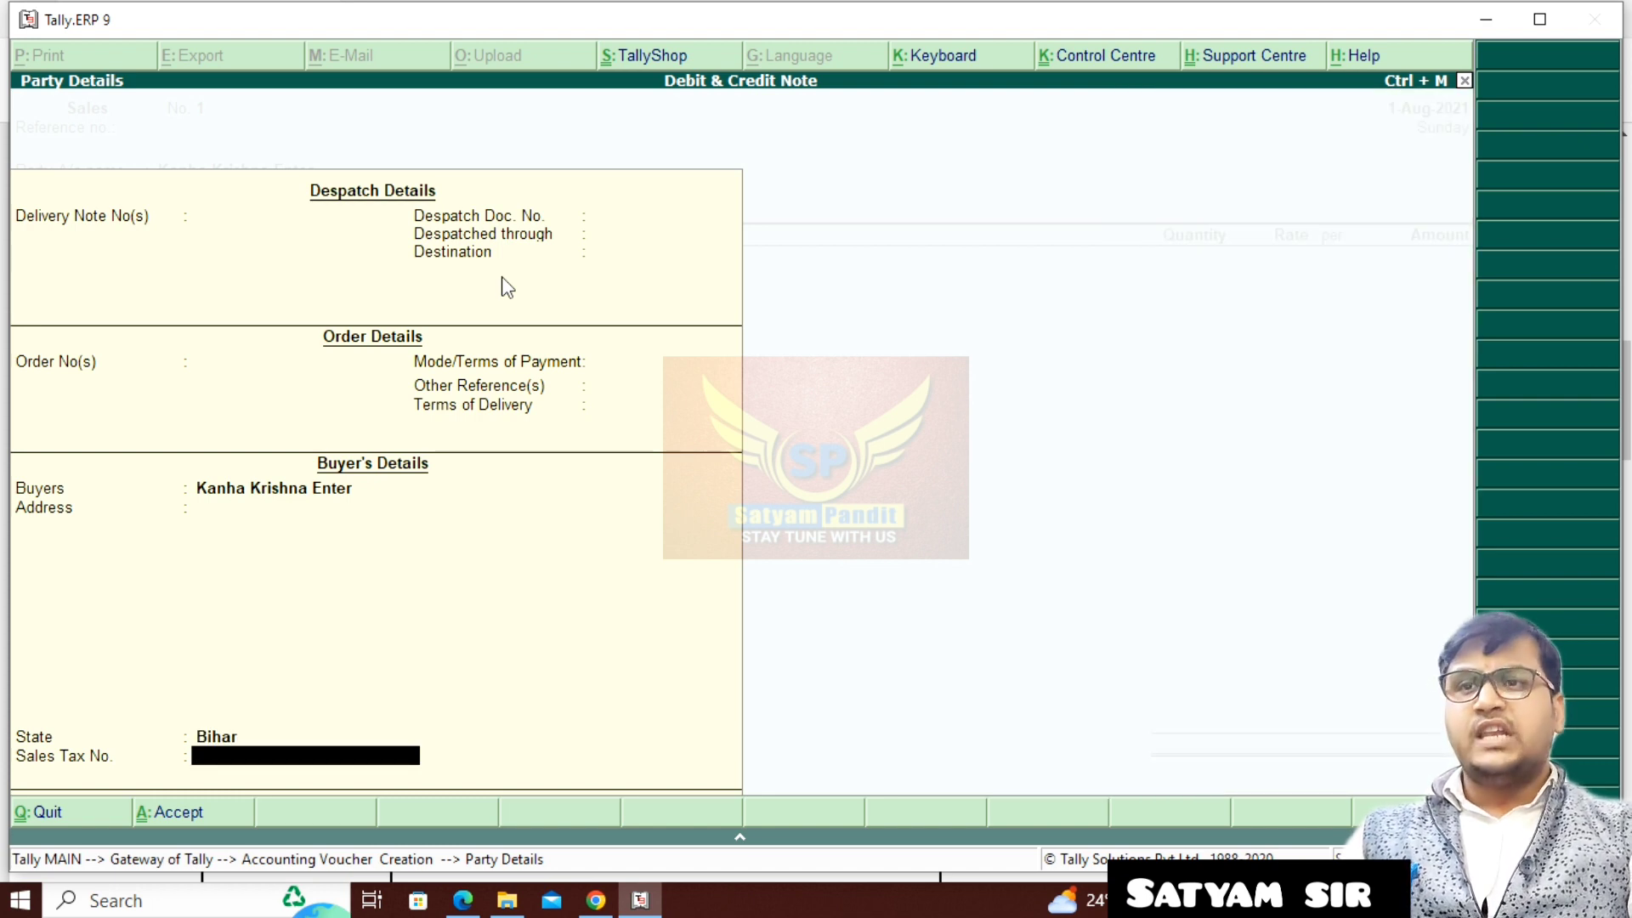
key(Return)
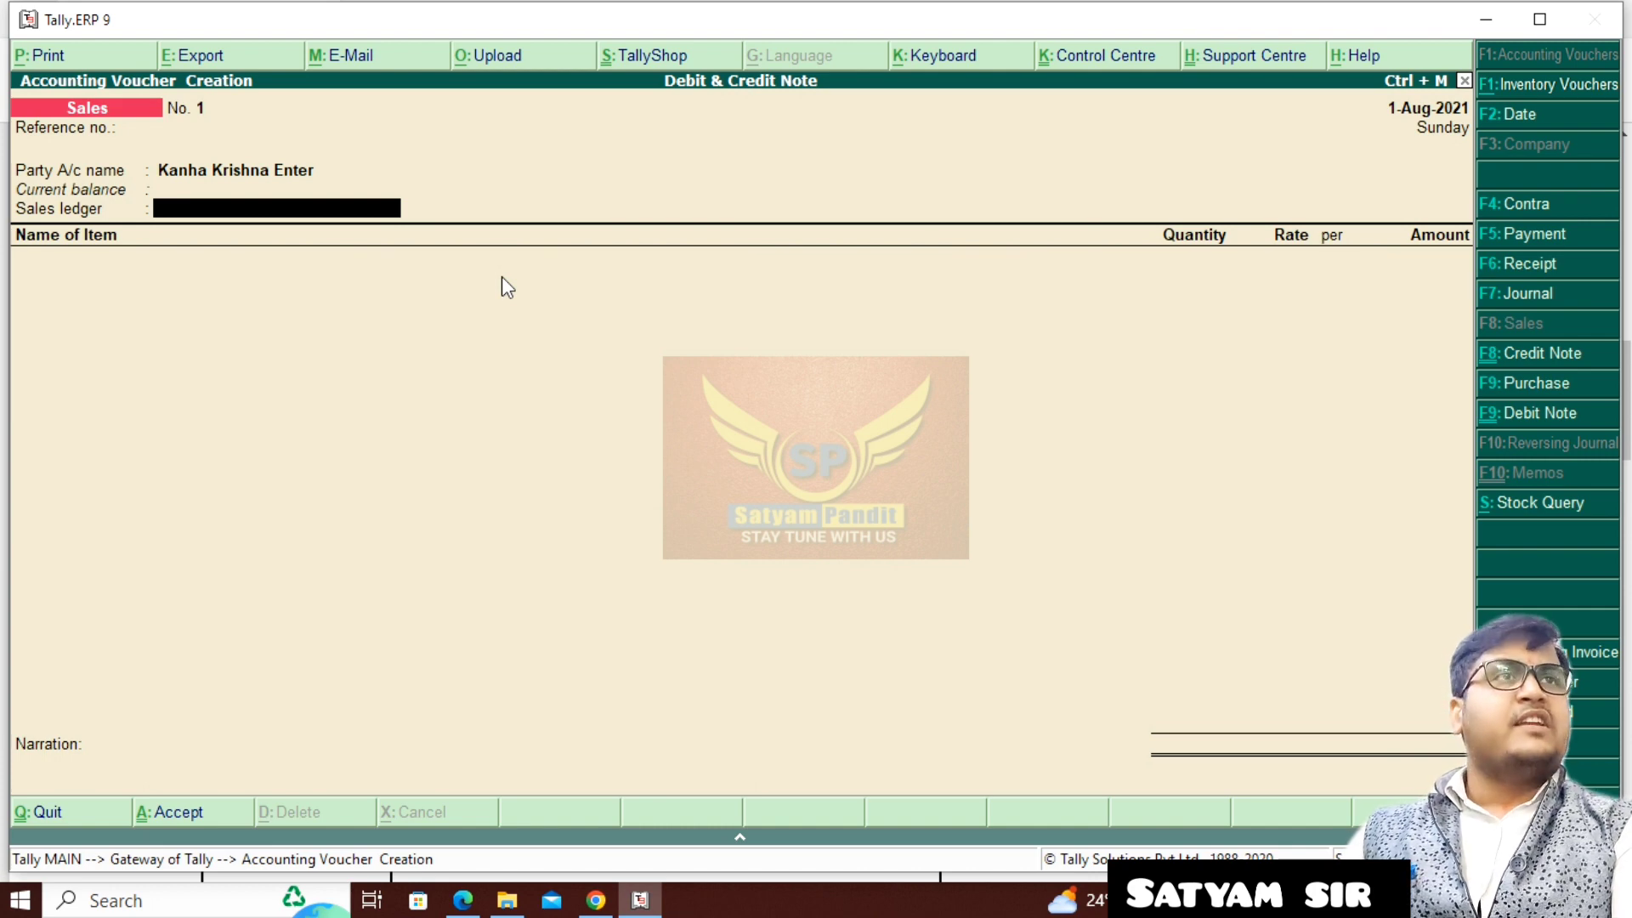
- Create the sales ledger Sale A/c under Sales Accounts with inventory values affected set to Yes
key(alt+c)
text(Sal)
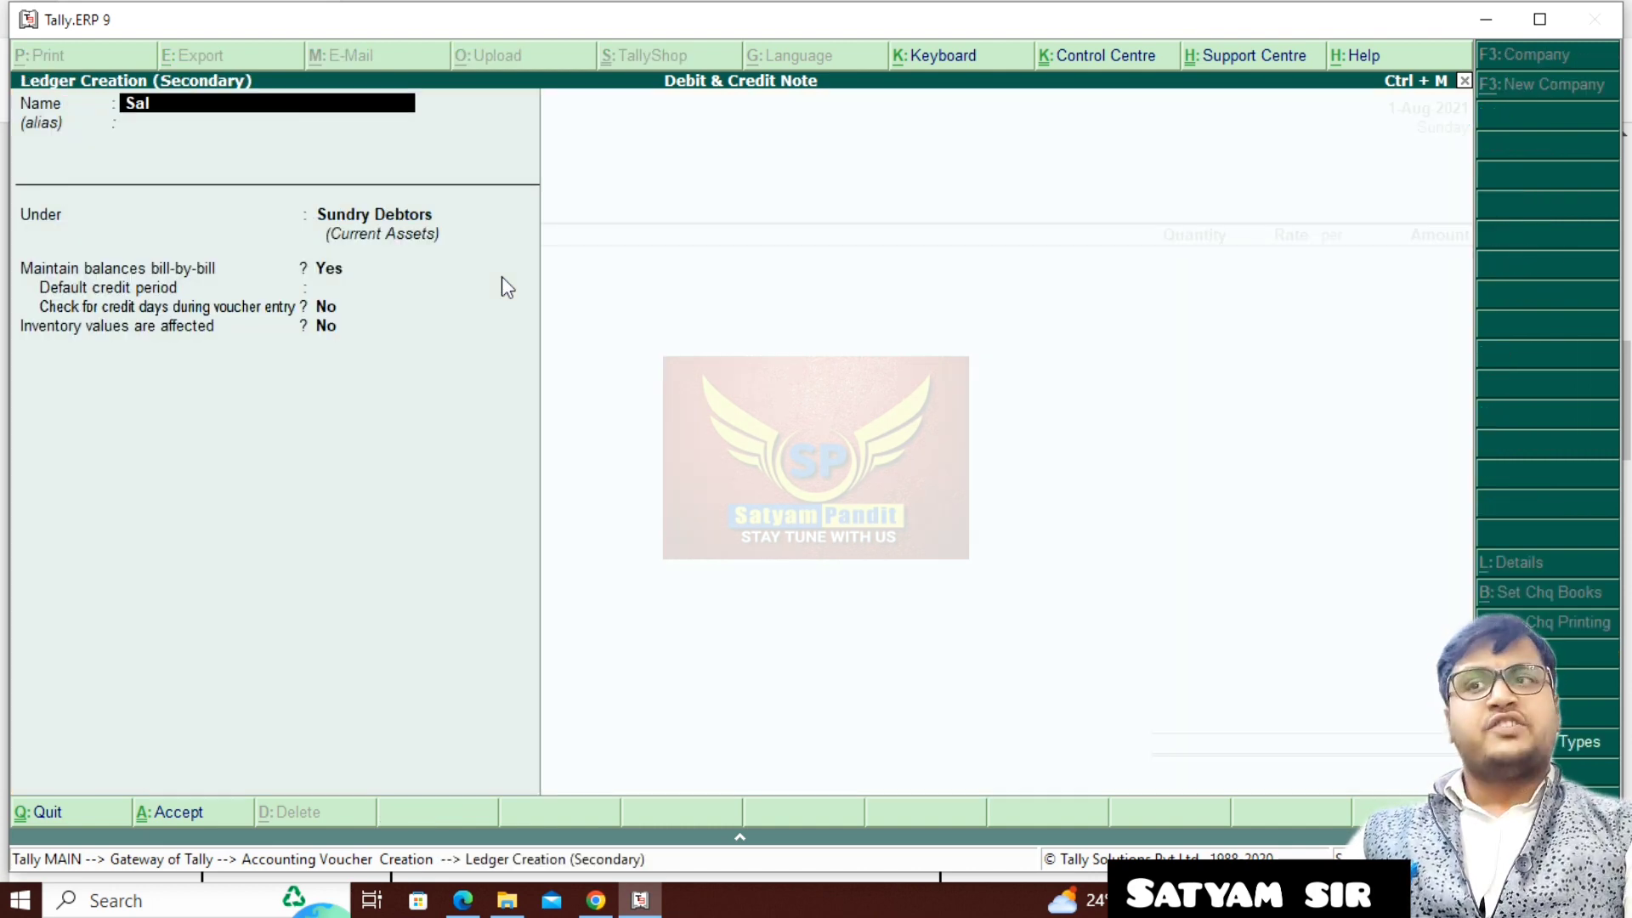
text(e a/c)
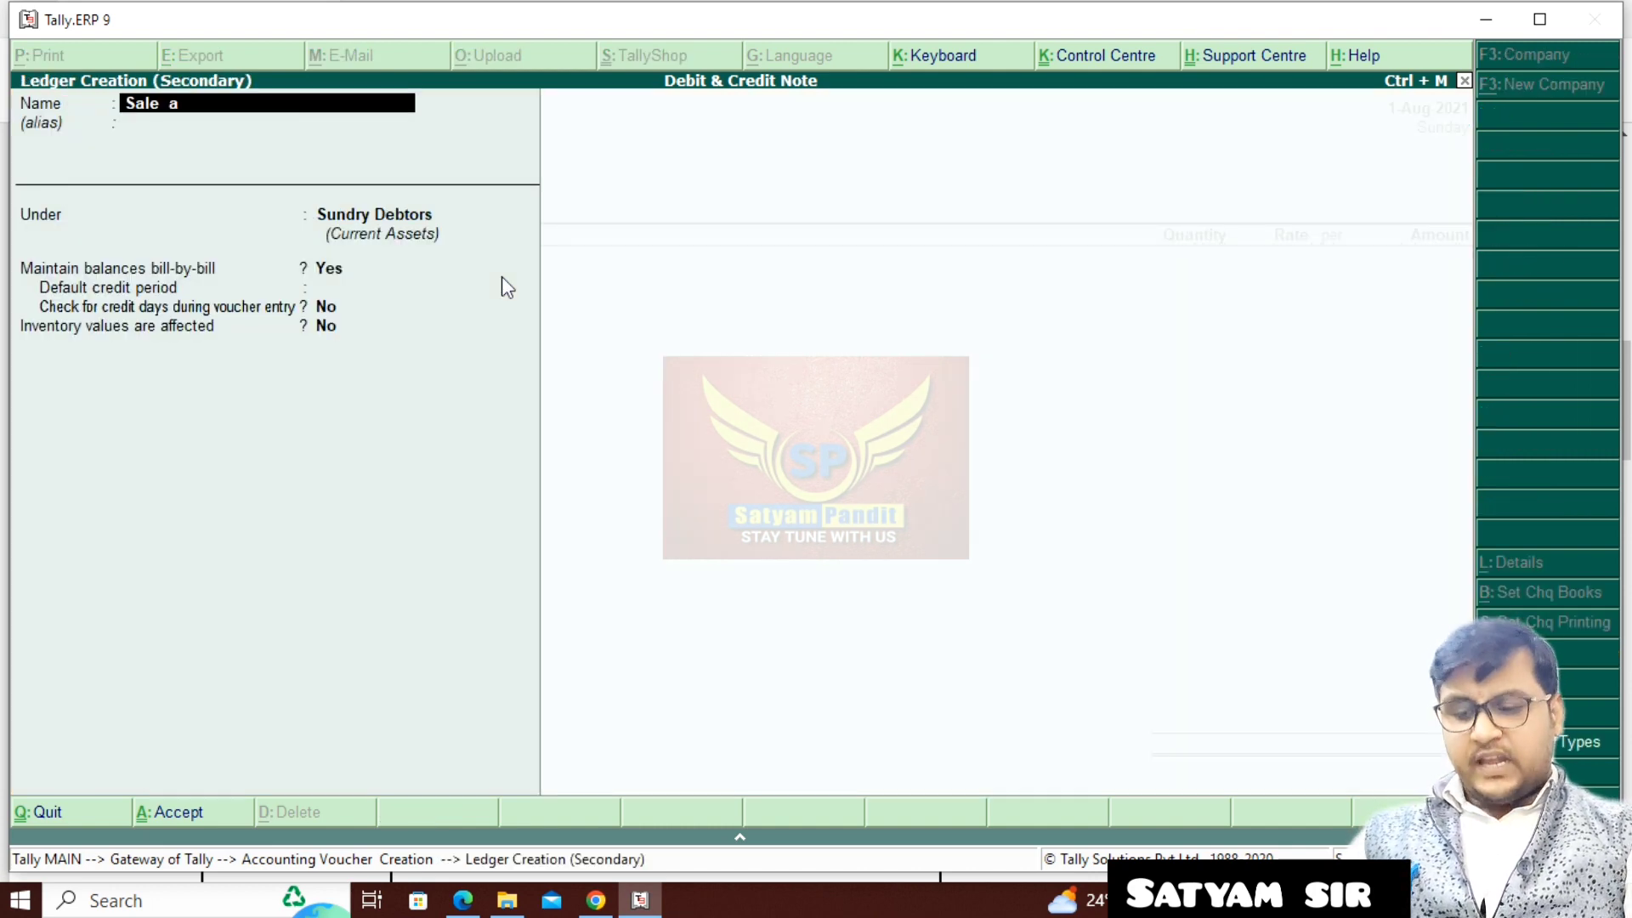
key(Return)
key(Return)
text(S)
key(Down)
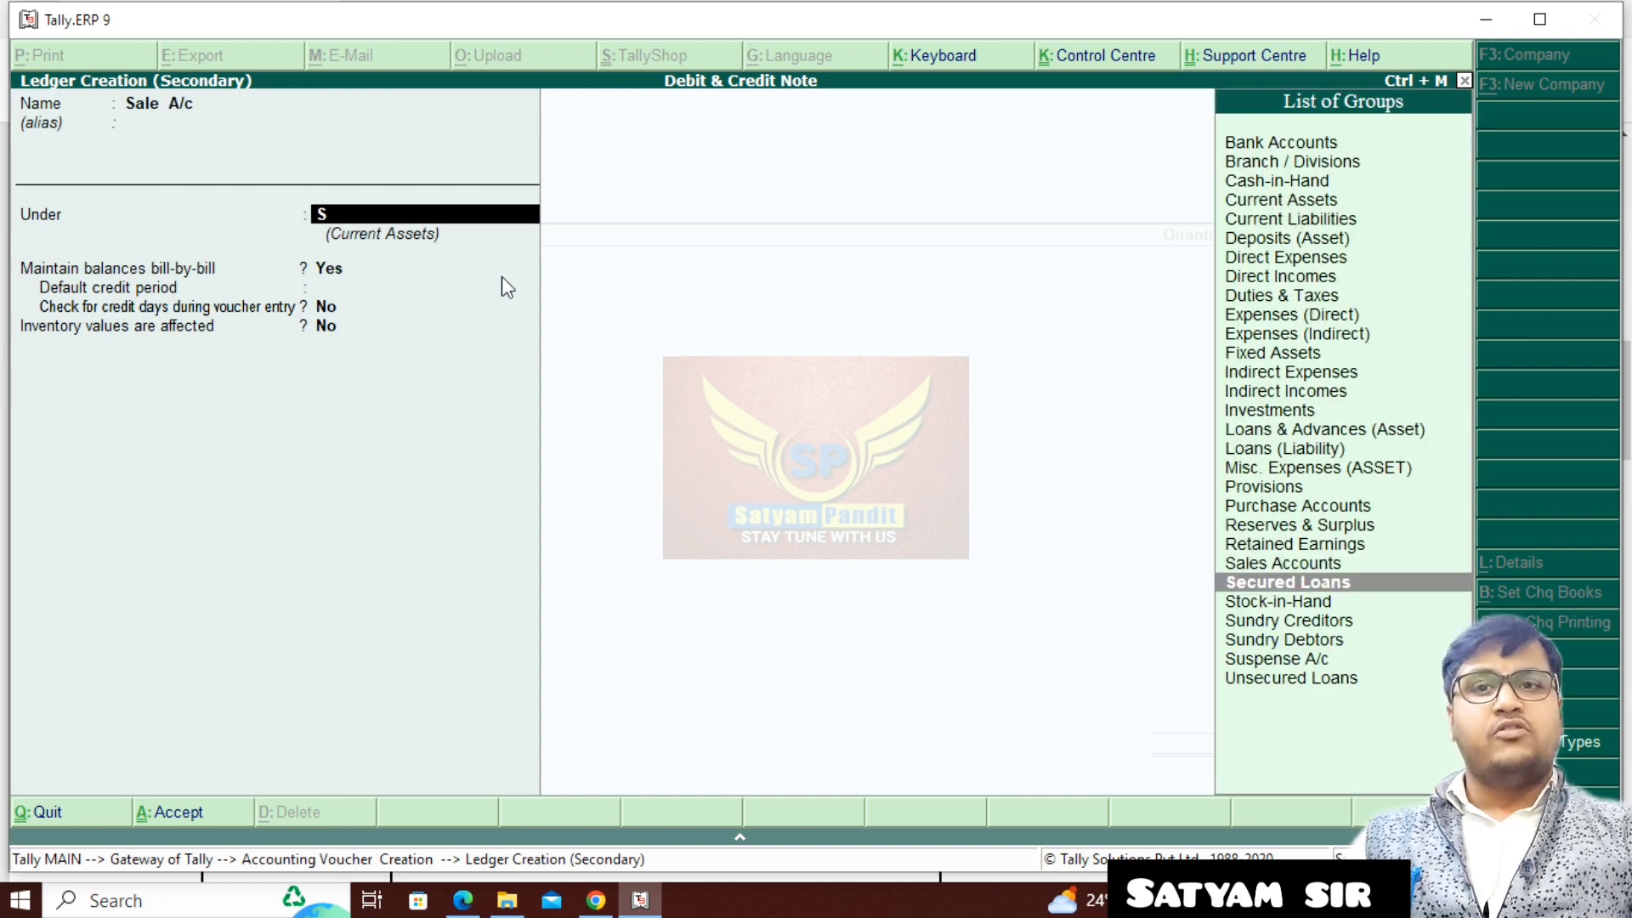
key(Up)
key(Return)
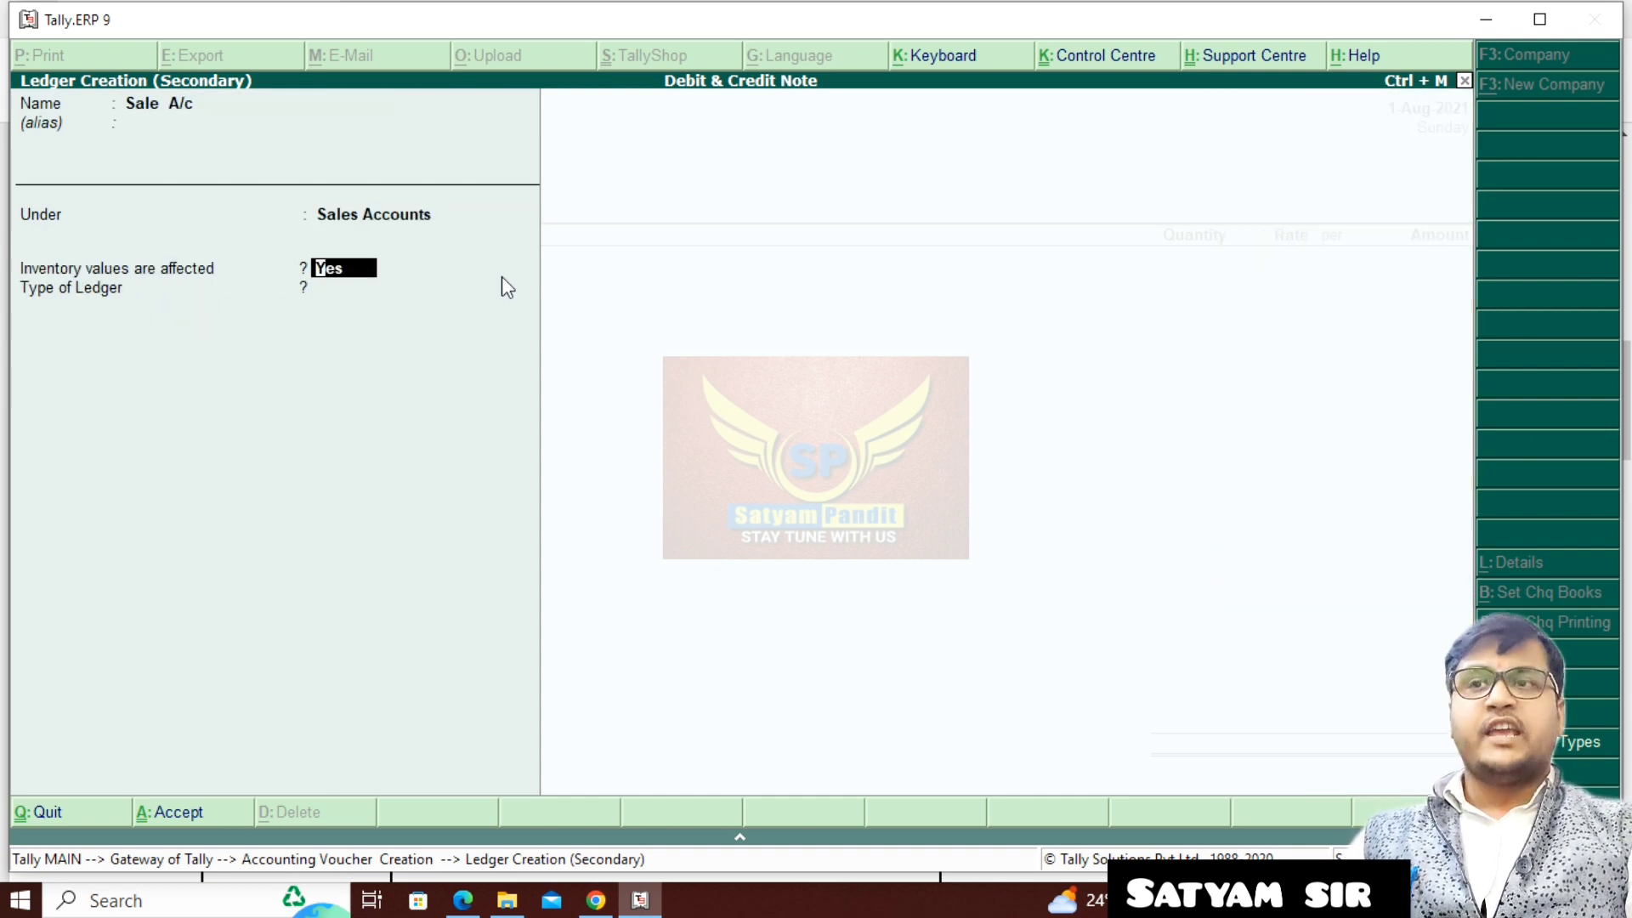
key(ctrl+a)
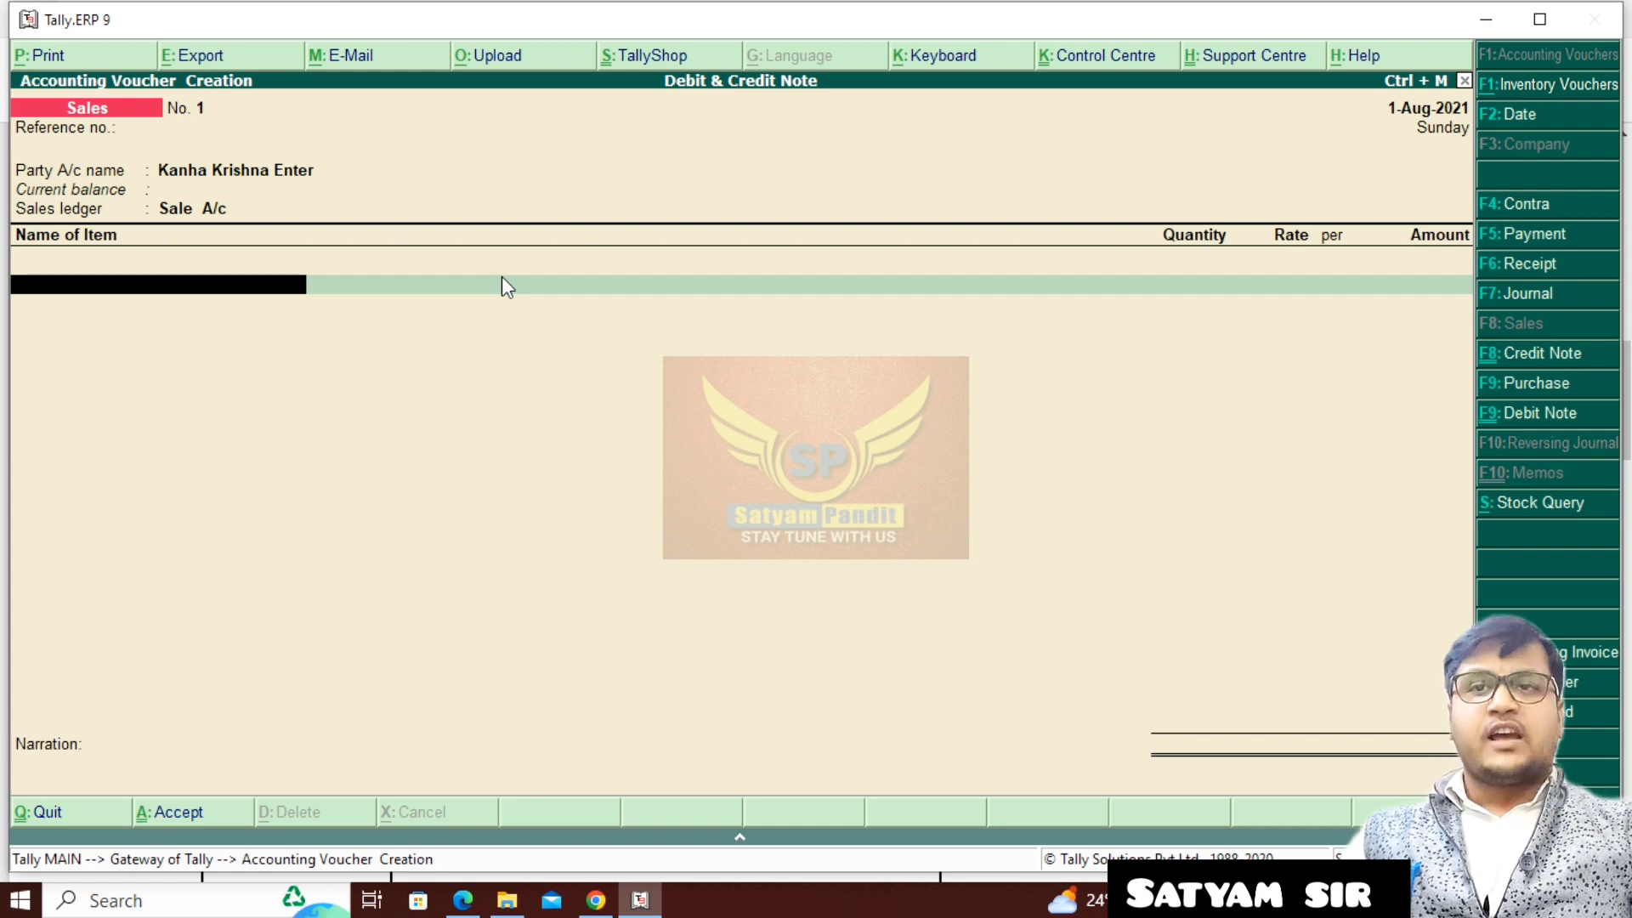
- Add 10 pcs of Redmi Note 8 Pro at a rate of 25,000.00 to the sales voucher
key(Down)
key(Down)
key(Return)
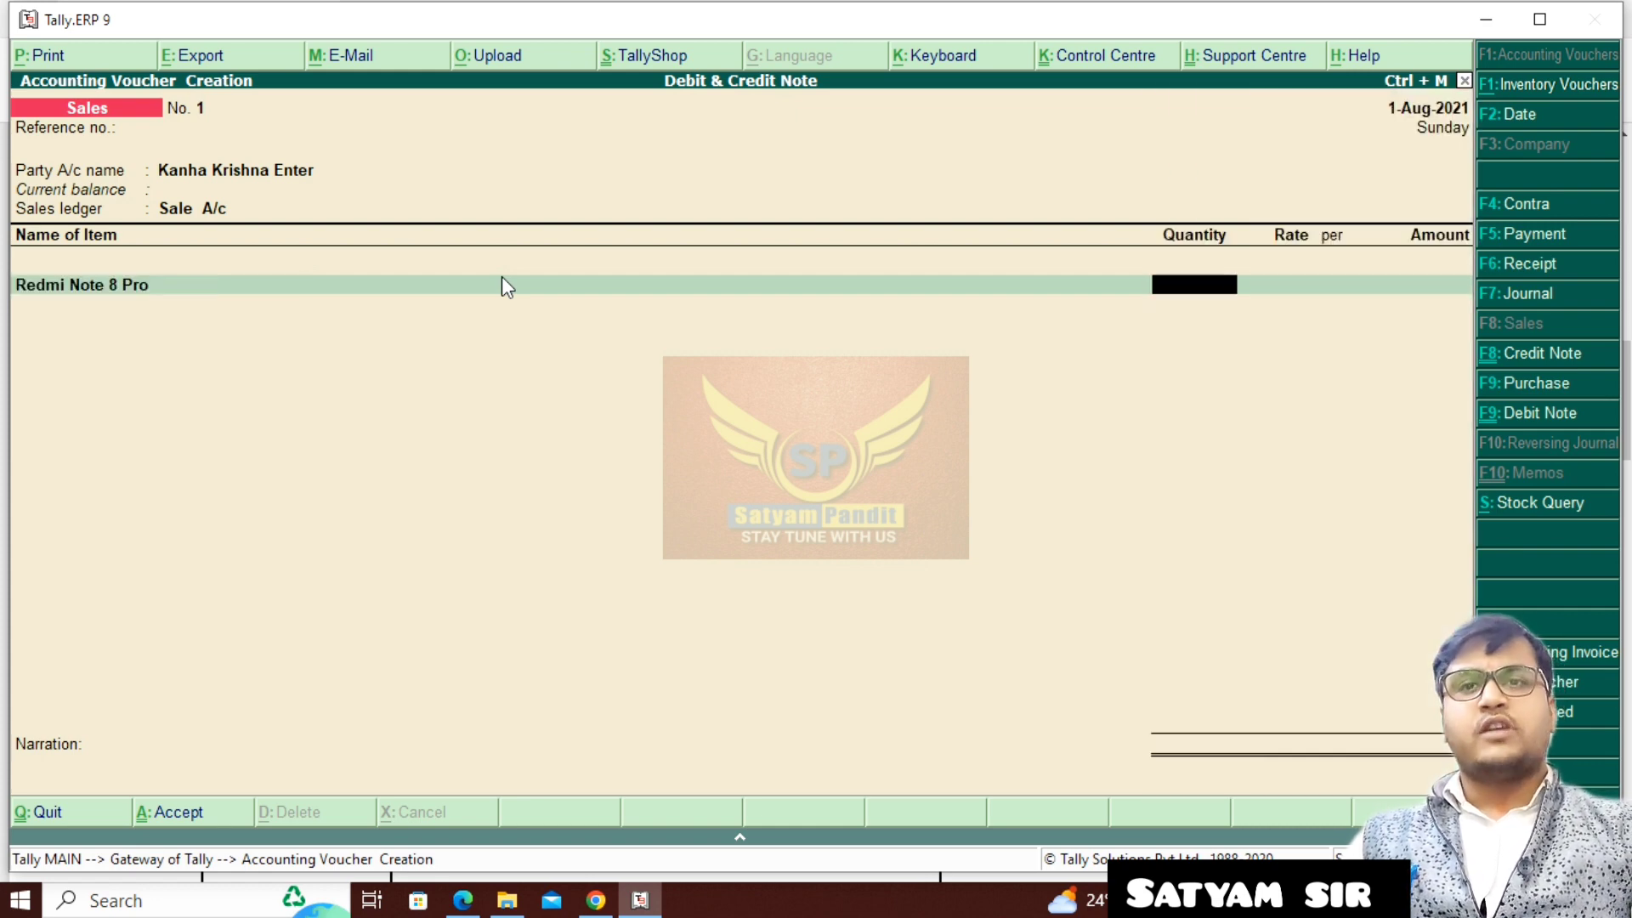
text(10)
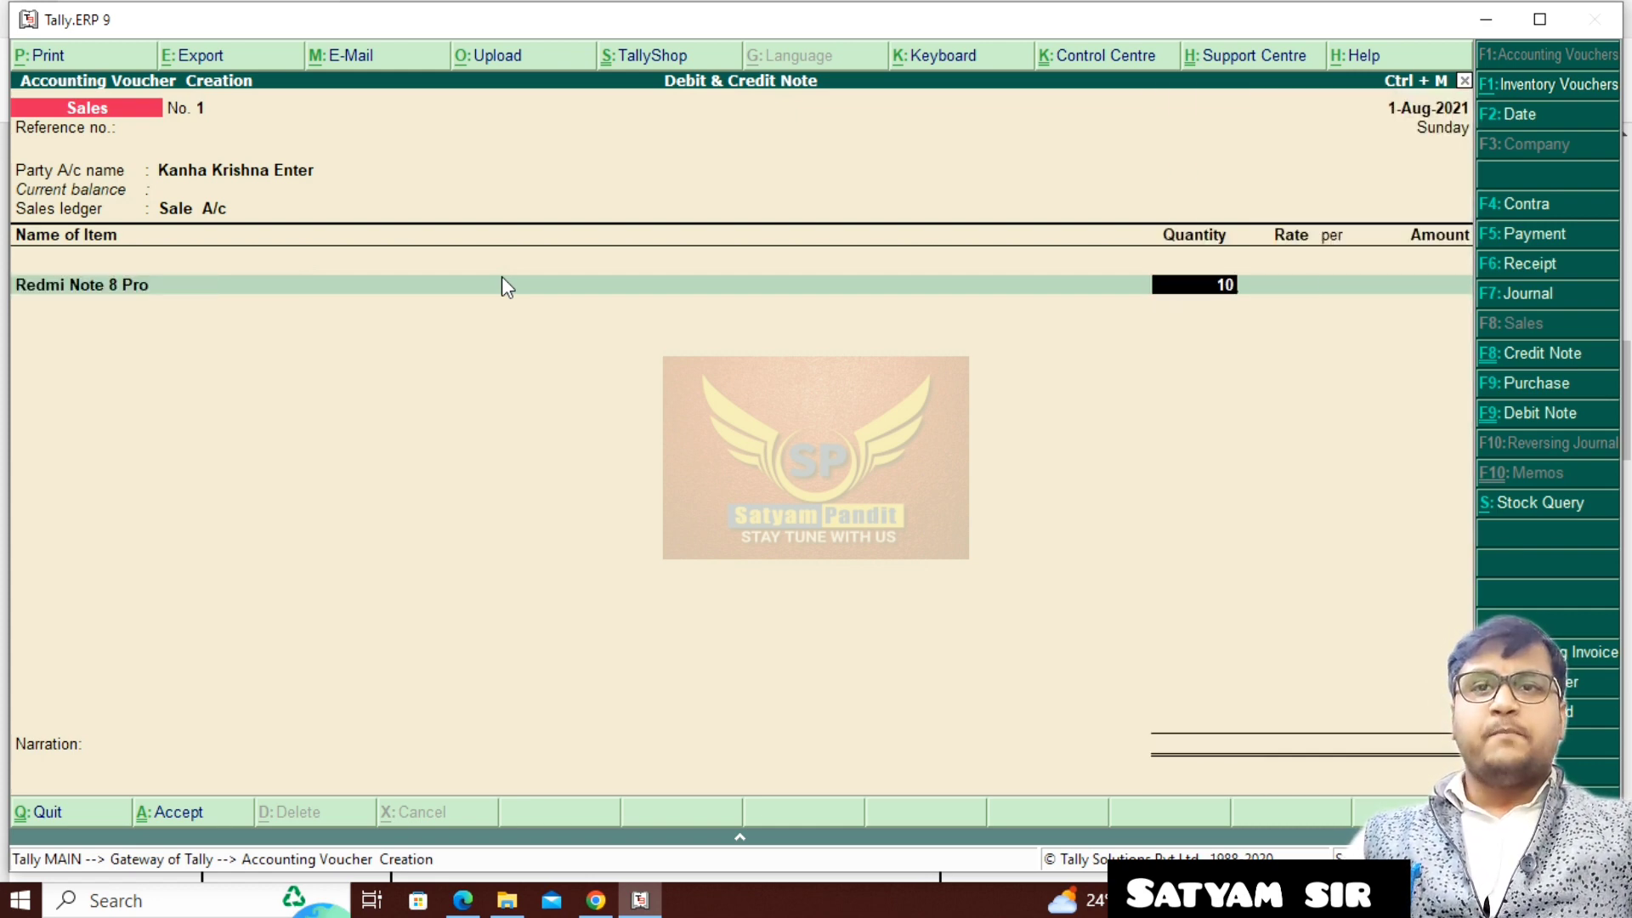
key(Return)
text(25000)
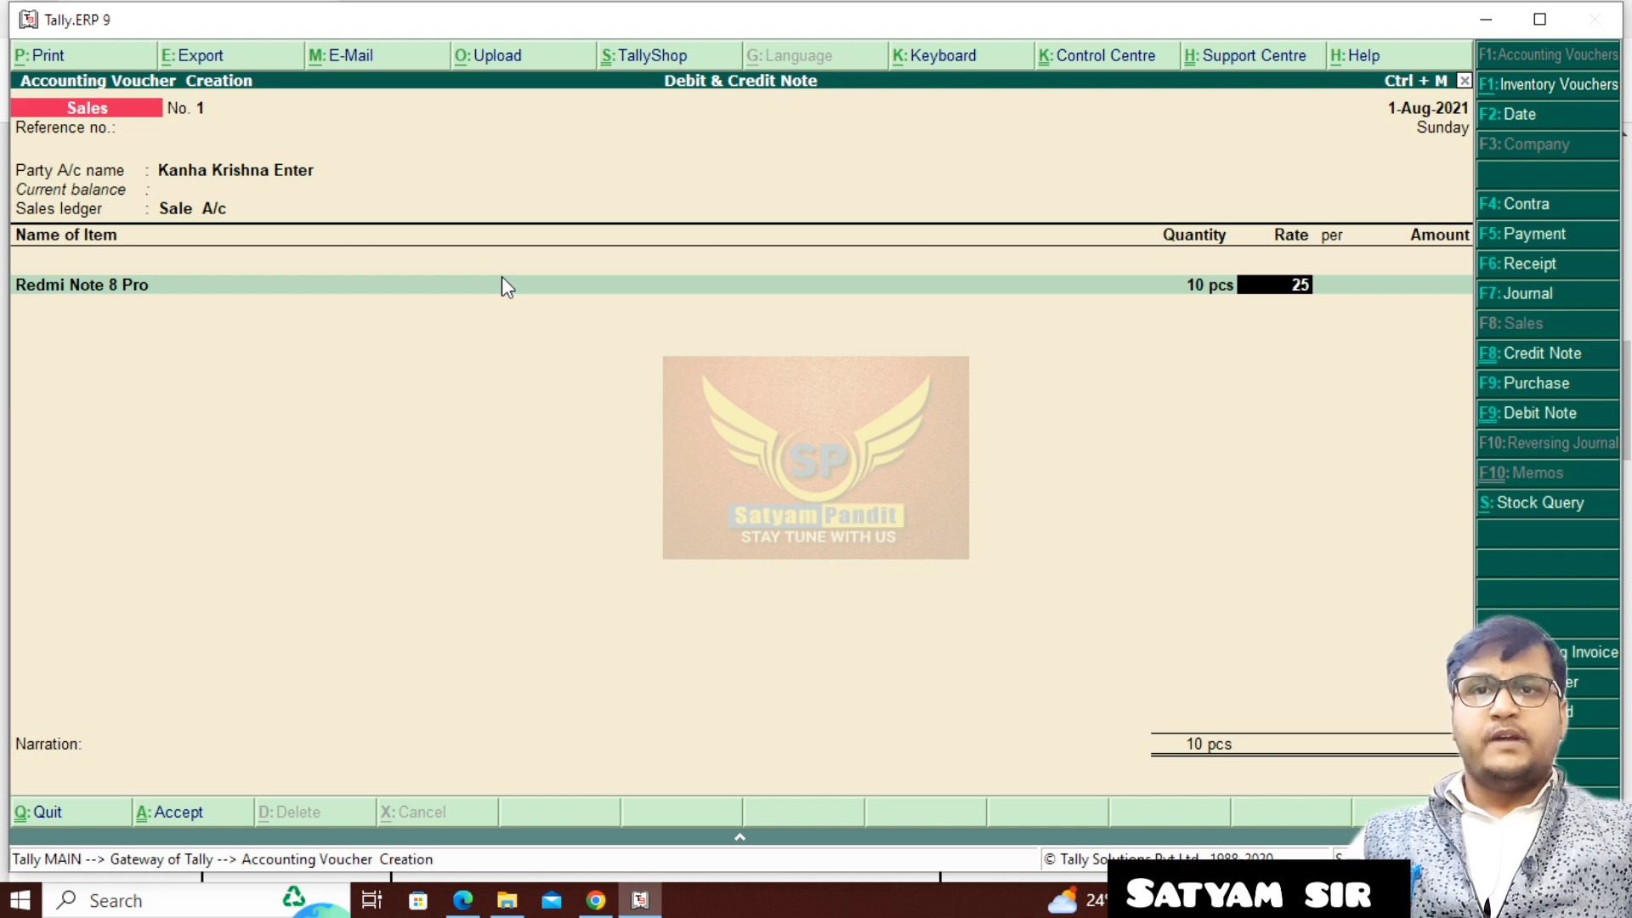
key(Return)
- Add 5 pcs of Redmi Note 10 Pro at a rate of 20,000.00 to the sales voucher
key(Return)
key(Return)
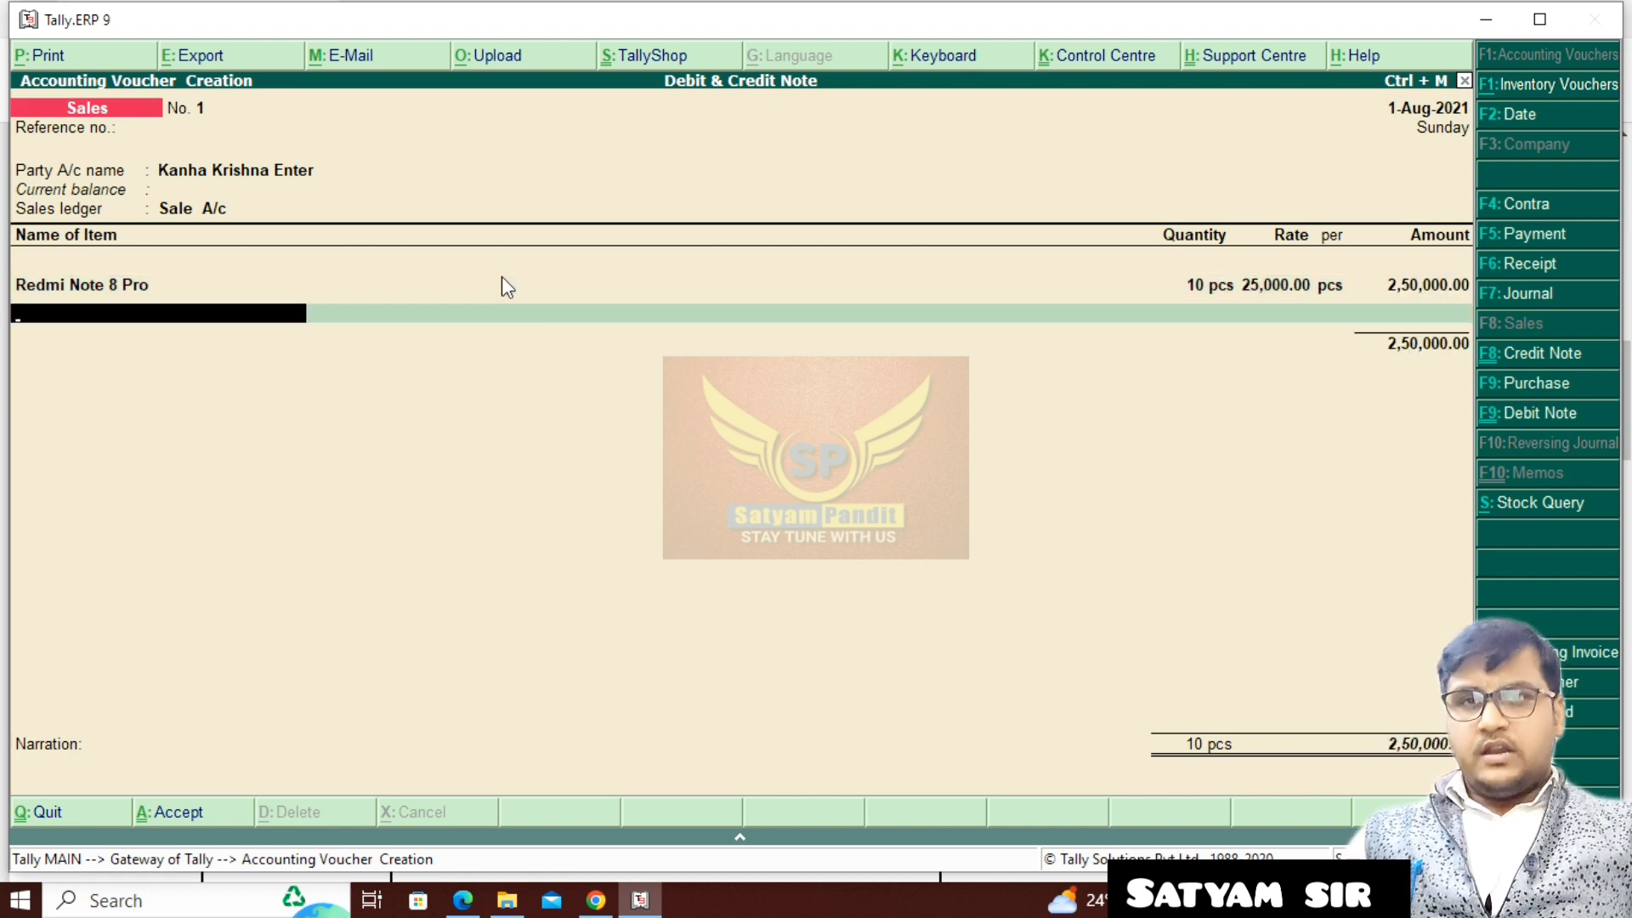
text(Re)
key(Down)
key(Up)
key(Return)
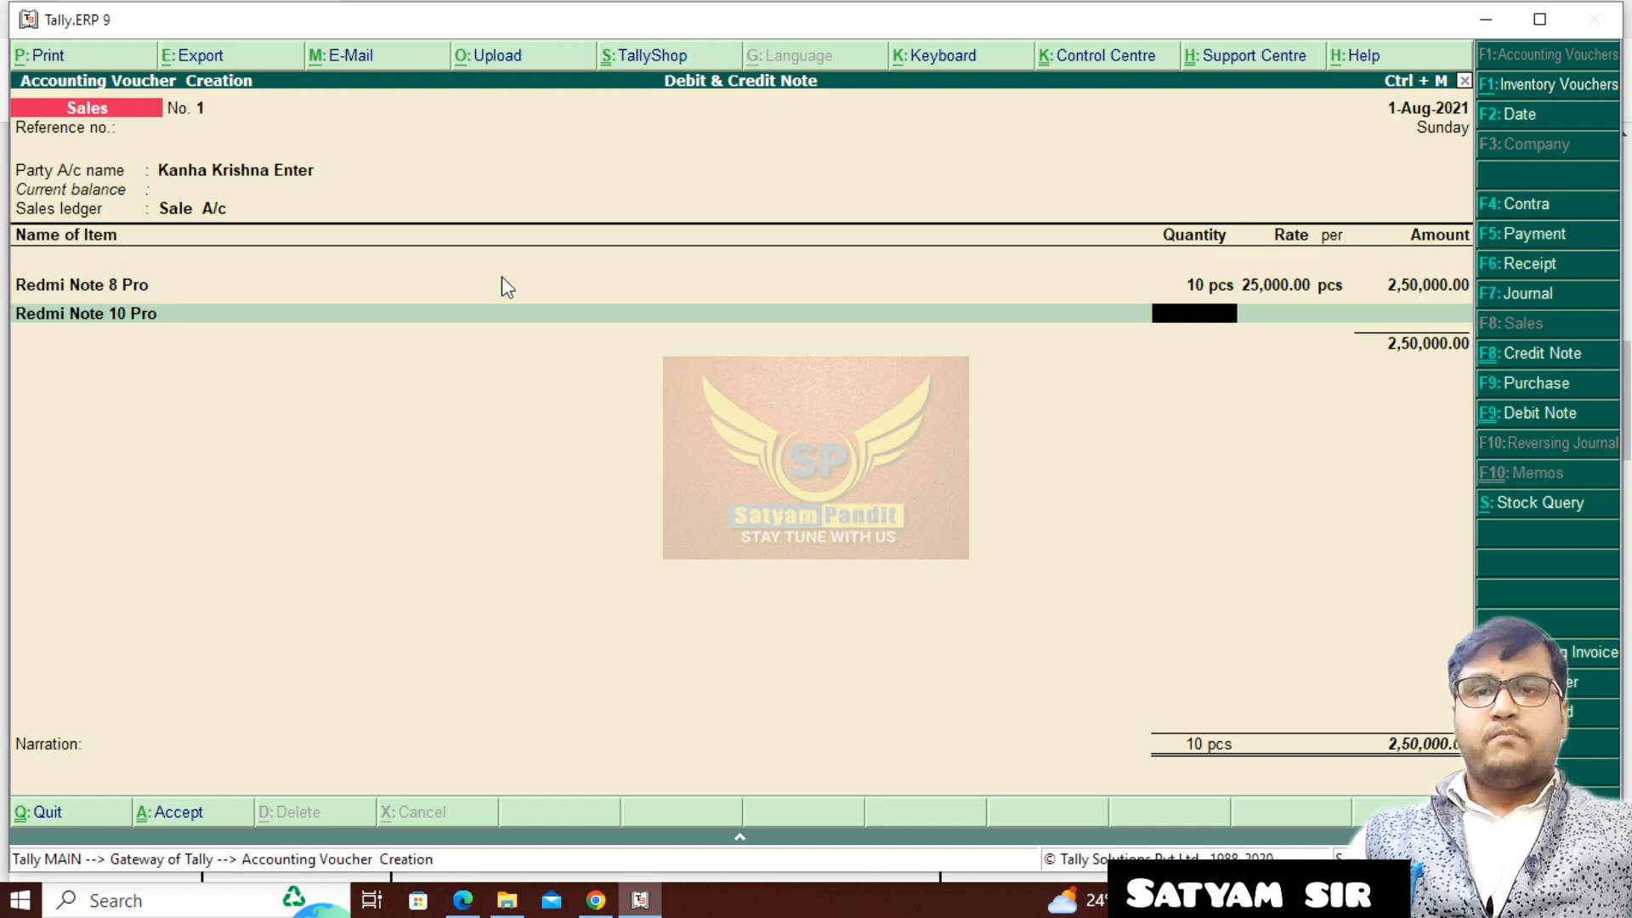
text(5)
key(Return)
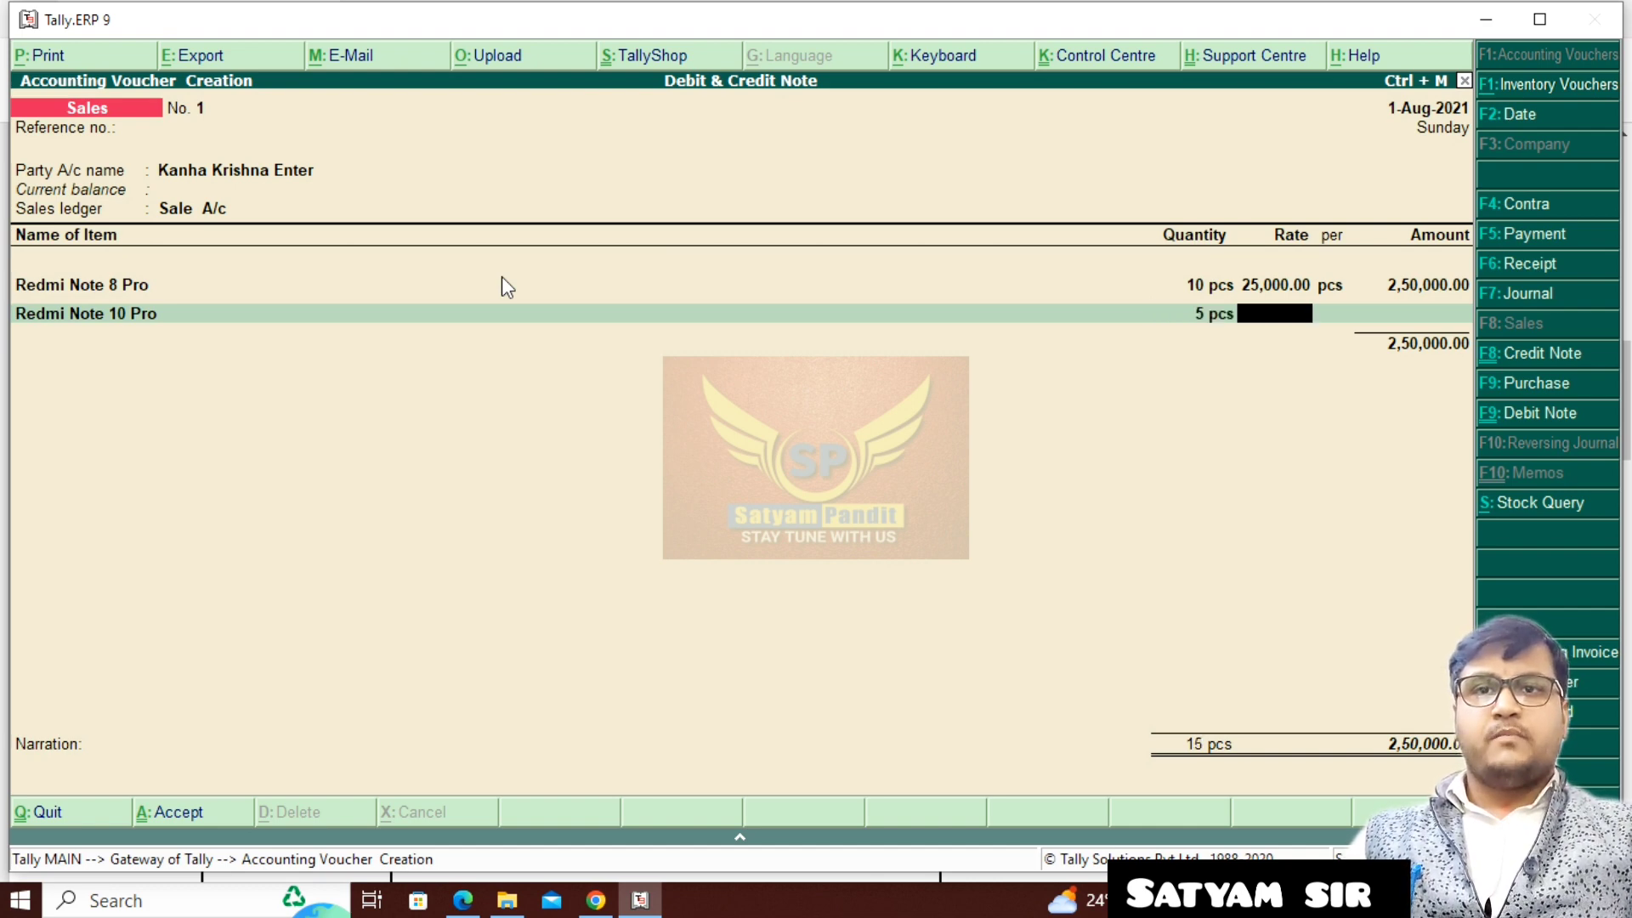
text(20000)
key(Return)
key(Return)
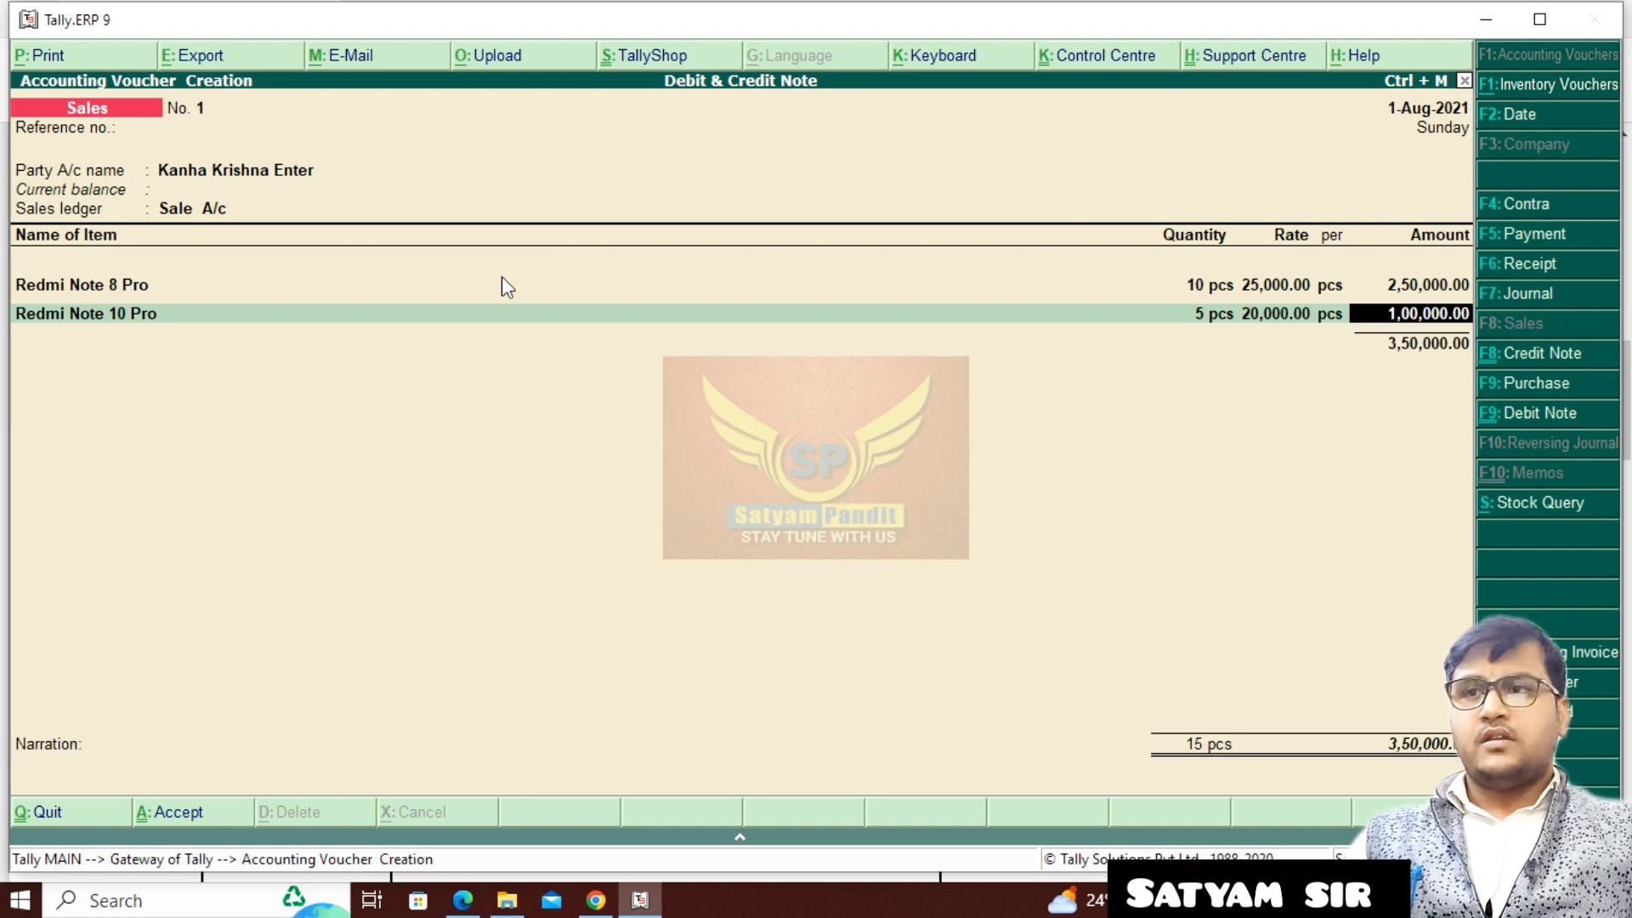
- Add 4 pcs of Samsung Galaxy at a rate of 20,000.00 to the sales voucher
key(Return)
text(Sa)
key(Return)
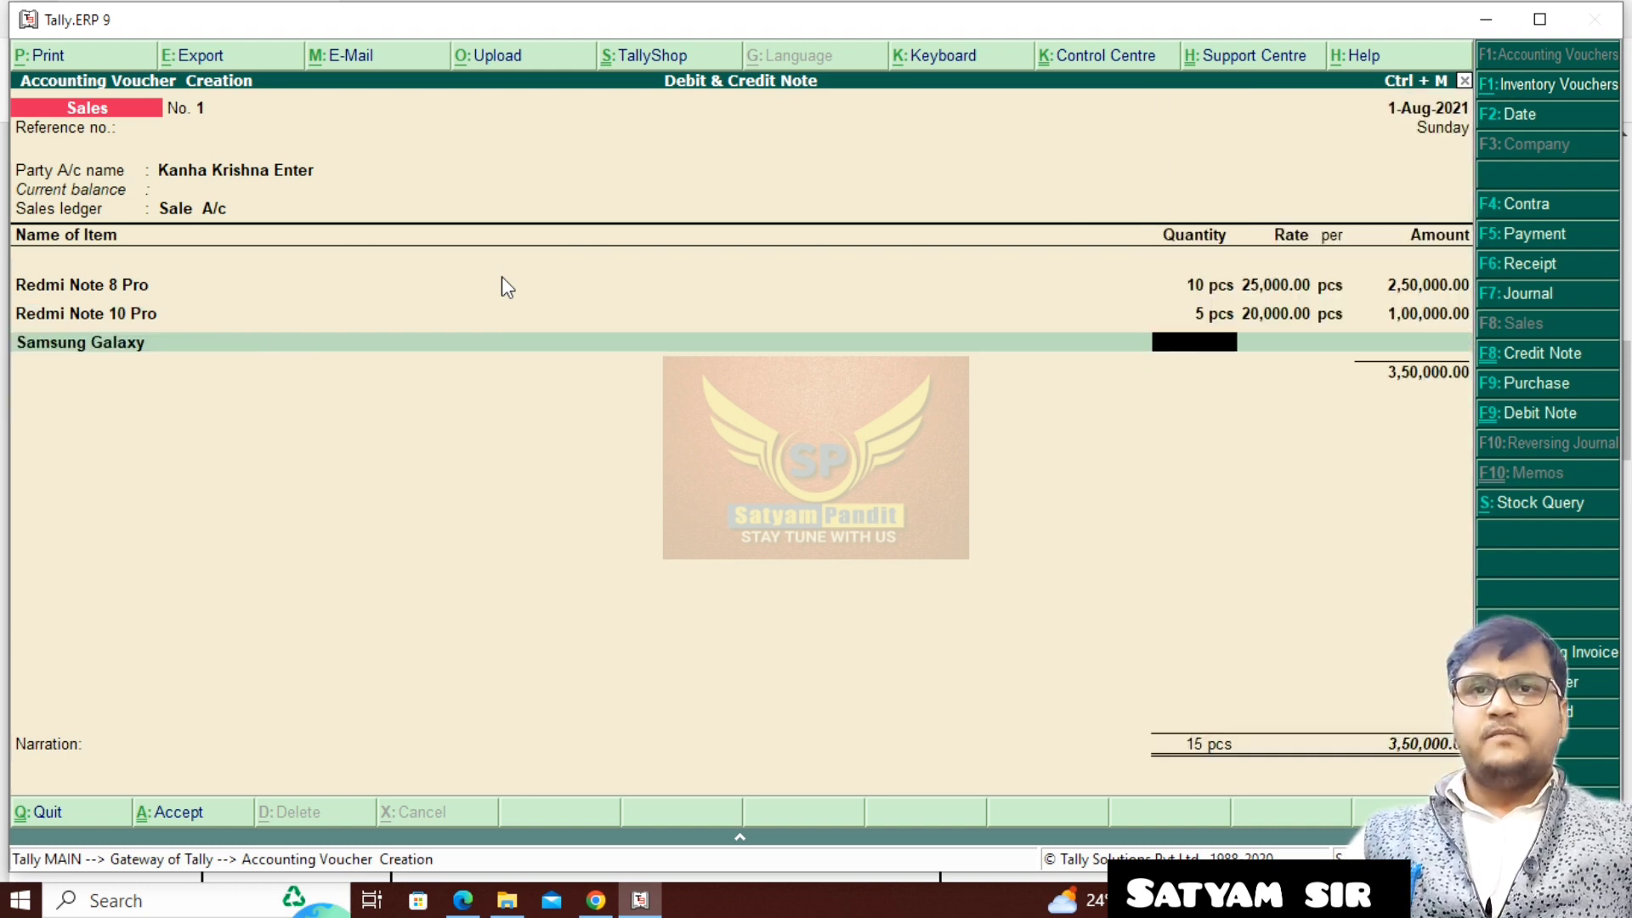
text(4)
key(Return)
text(20)
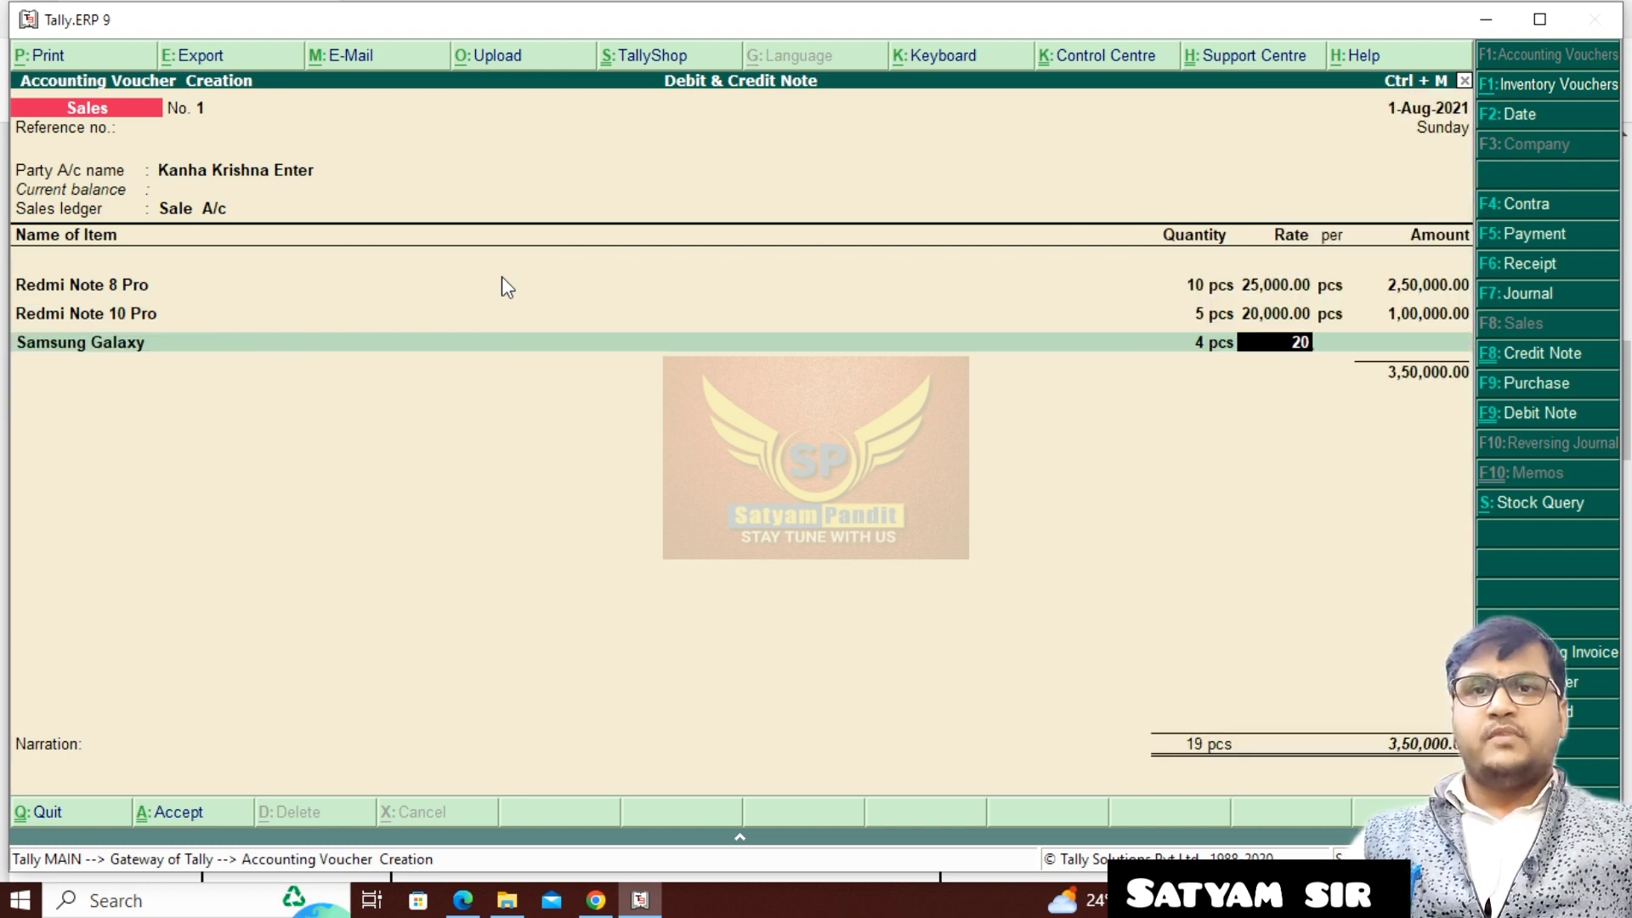
text(,000)
- Add 2 pcs of Moto G 8 + at a rate of 20,000.00 to the sales voucher
key(Return)
key(Return)
key(Return)
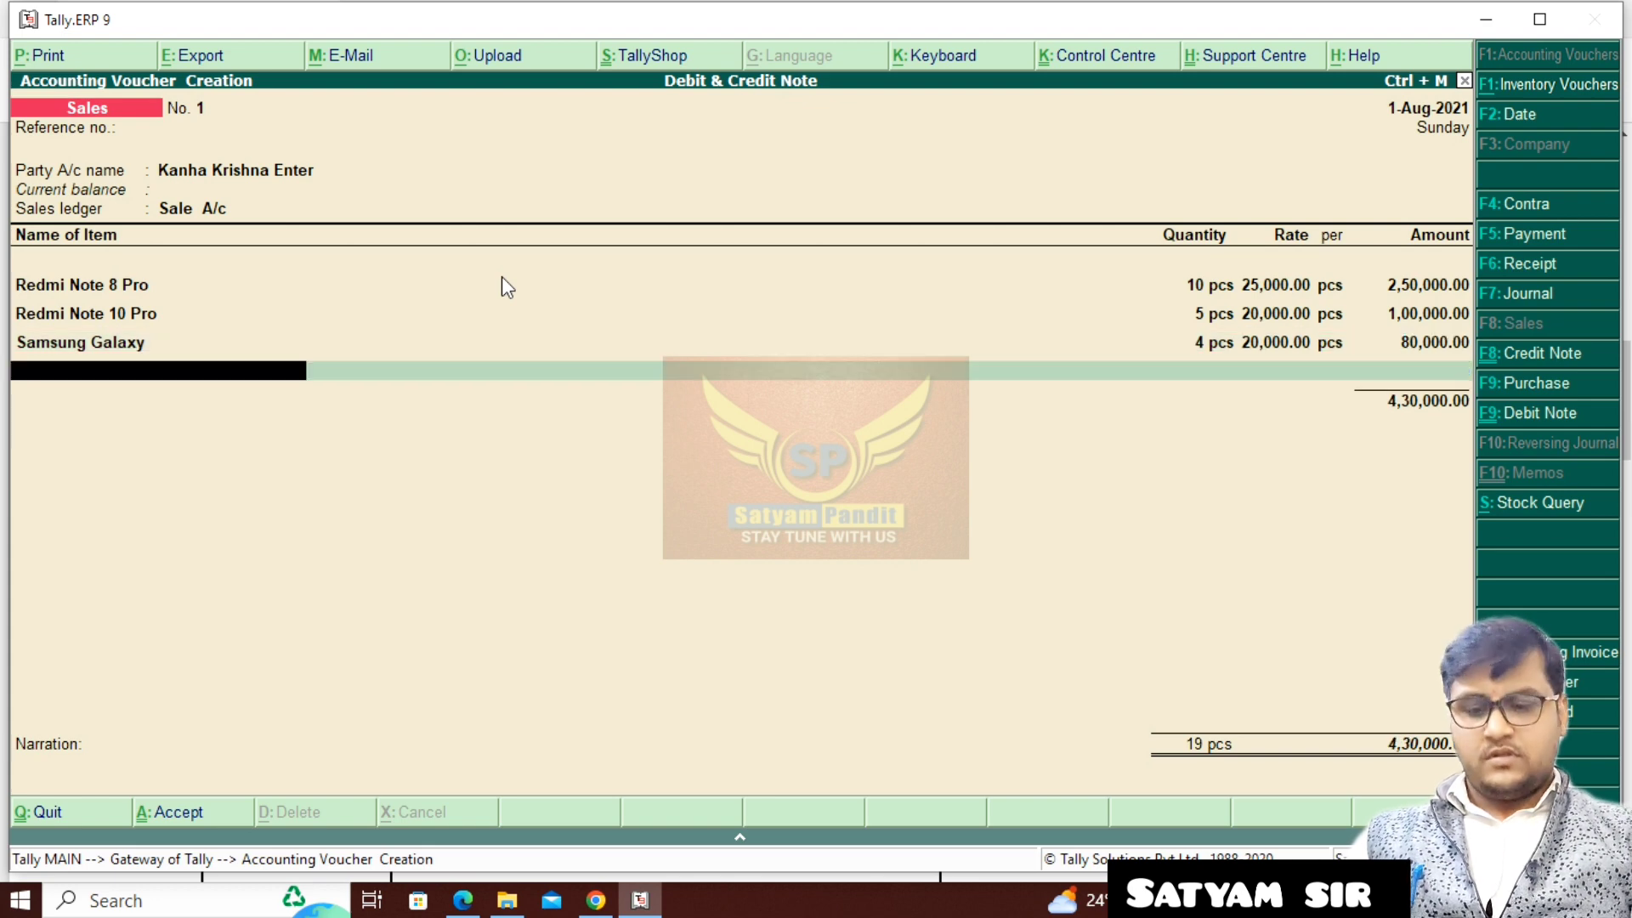
key(Return)
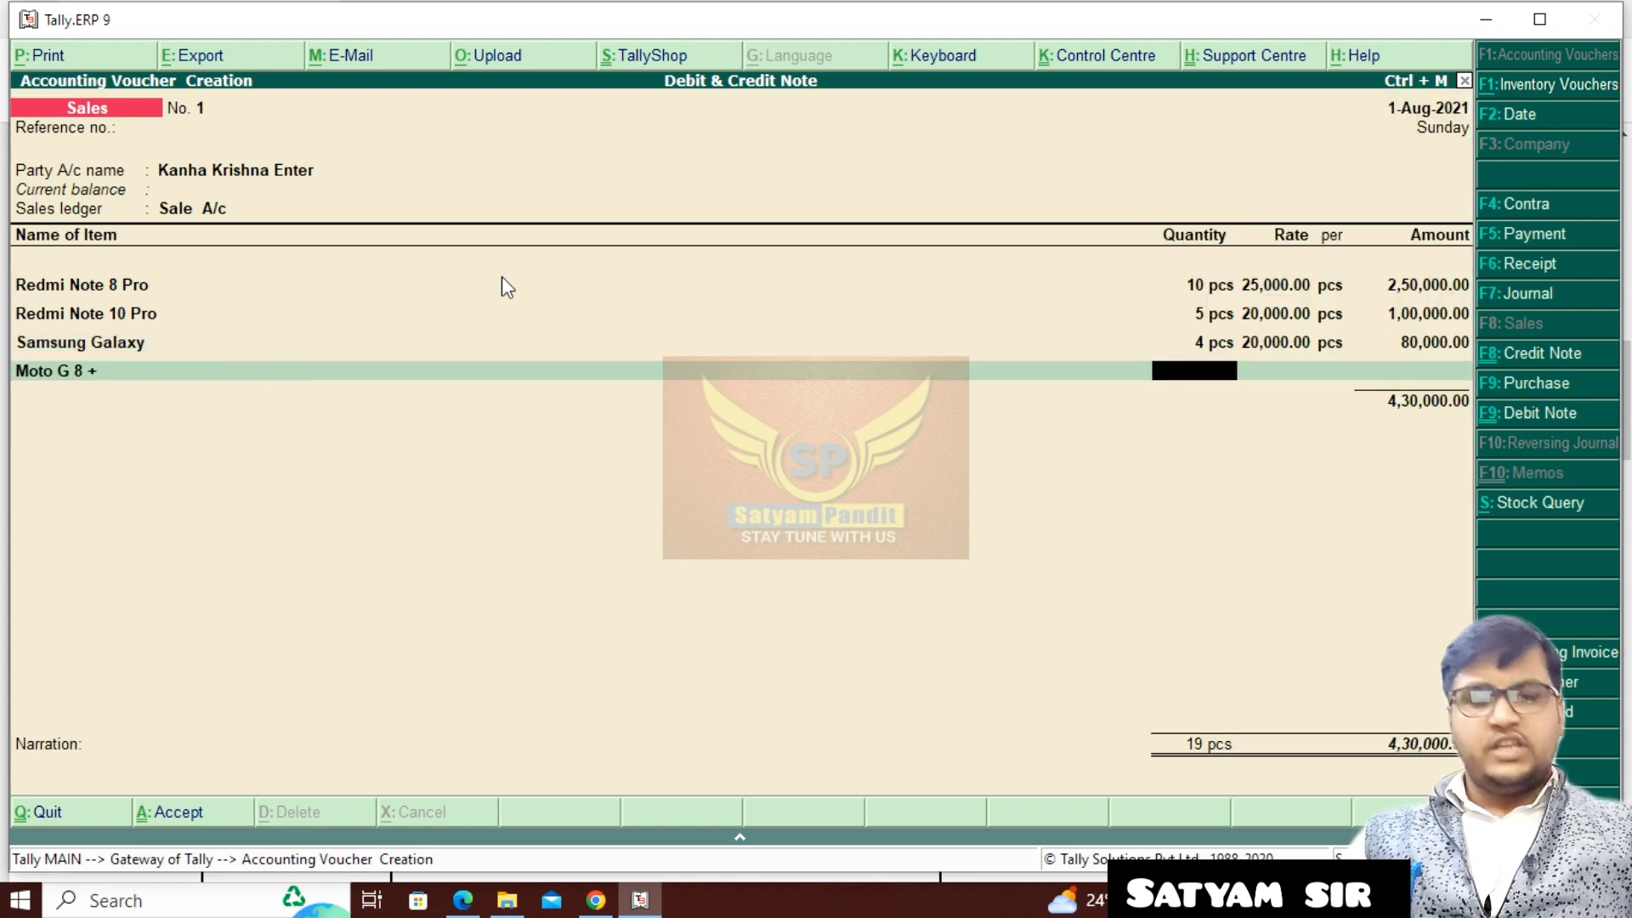
text(2)
key(Return)
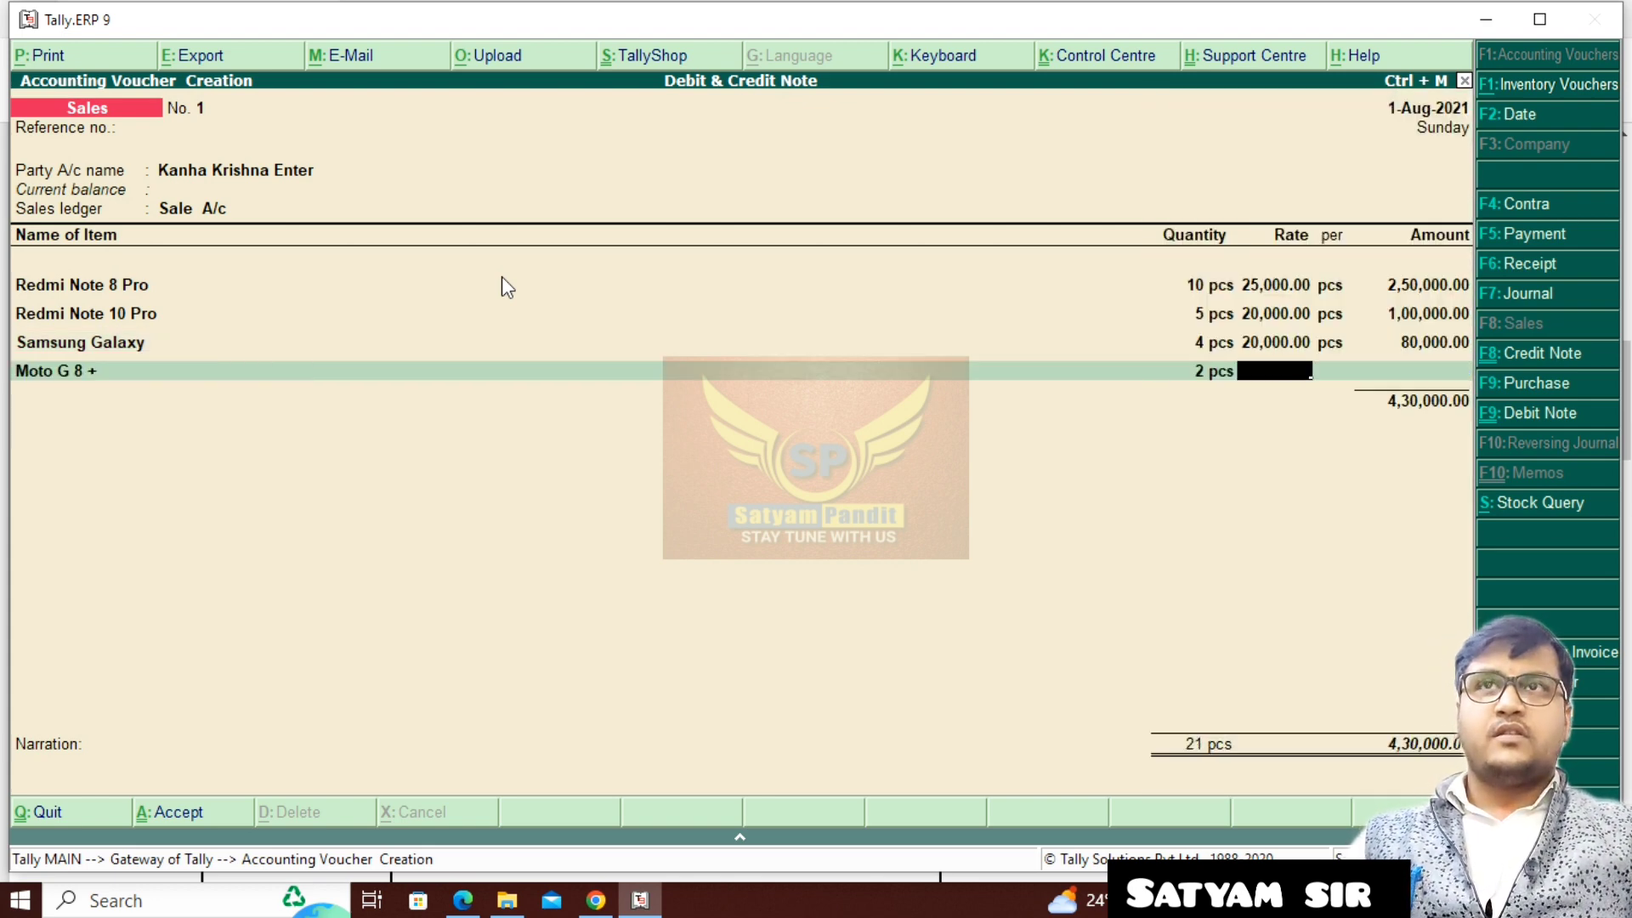
text(20000)
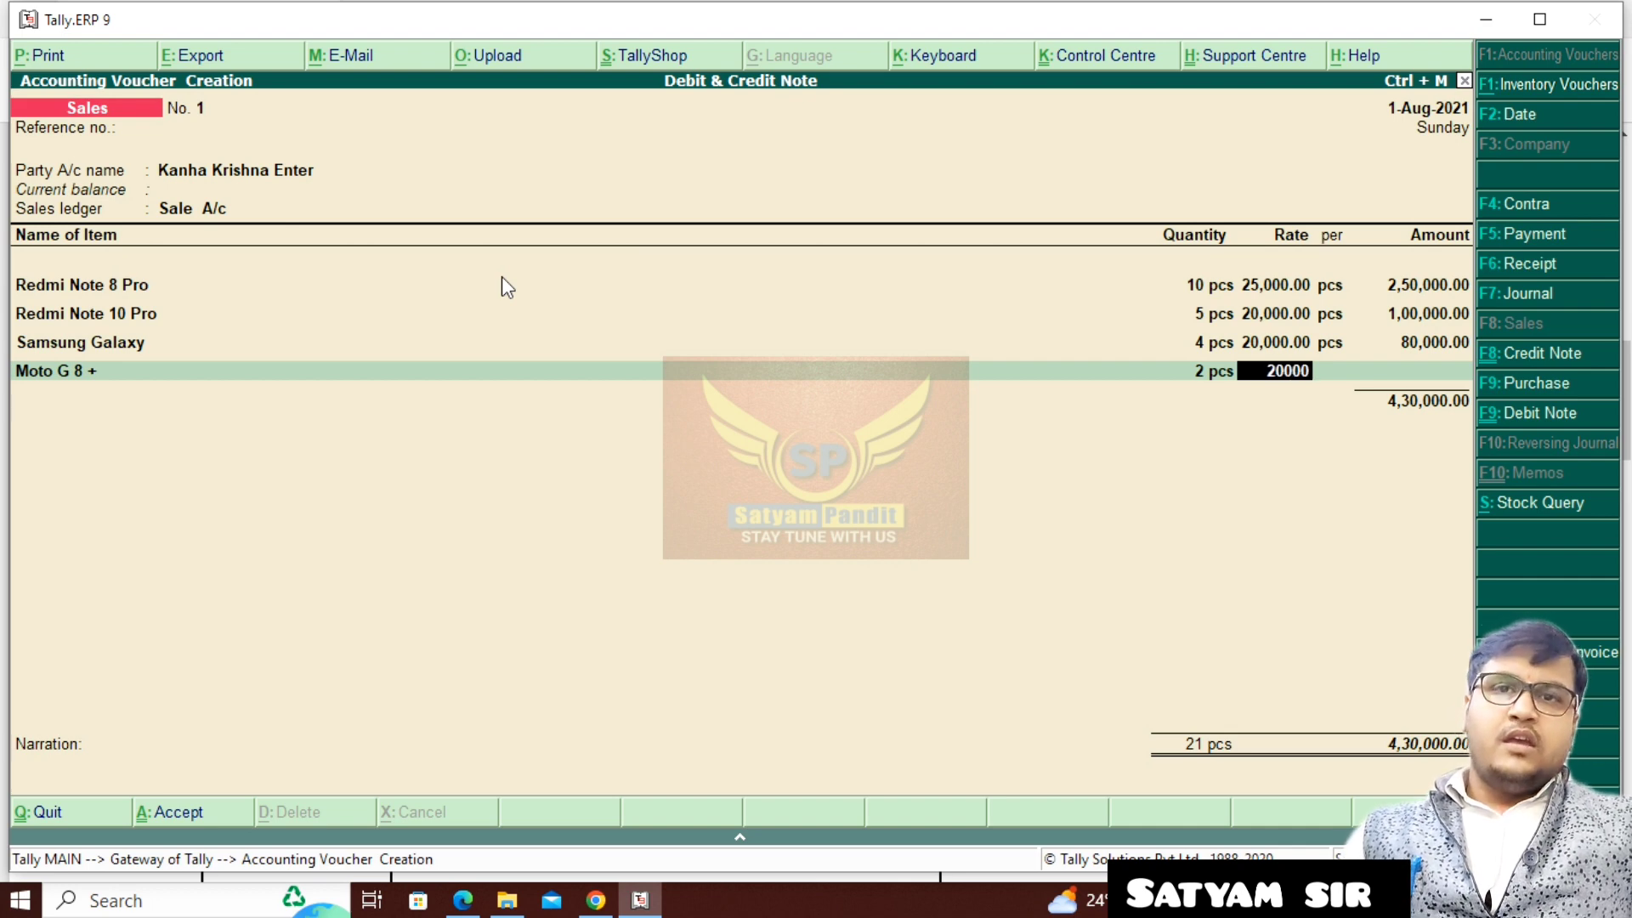
key(Return)
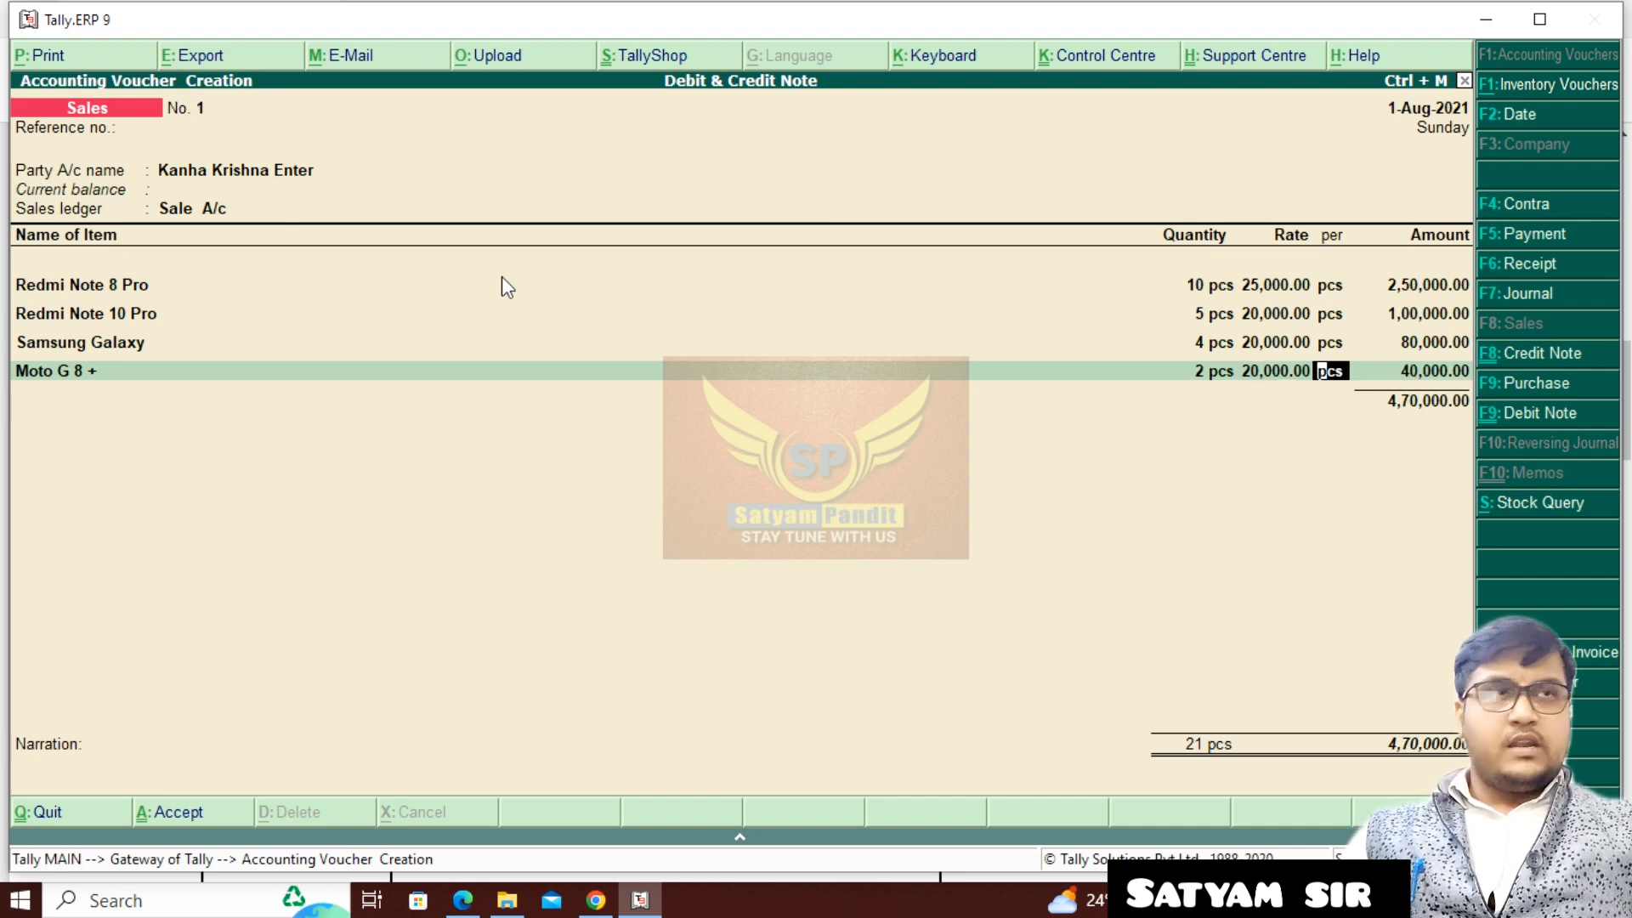
key(Return)
- End the sales voucher's item list and enter Kk/100 as a New Ref in the bill-wise details for Kanha Krishna Enter
key(Return)
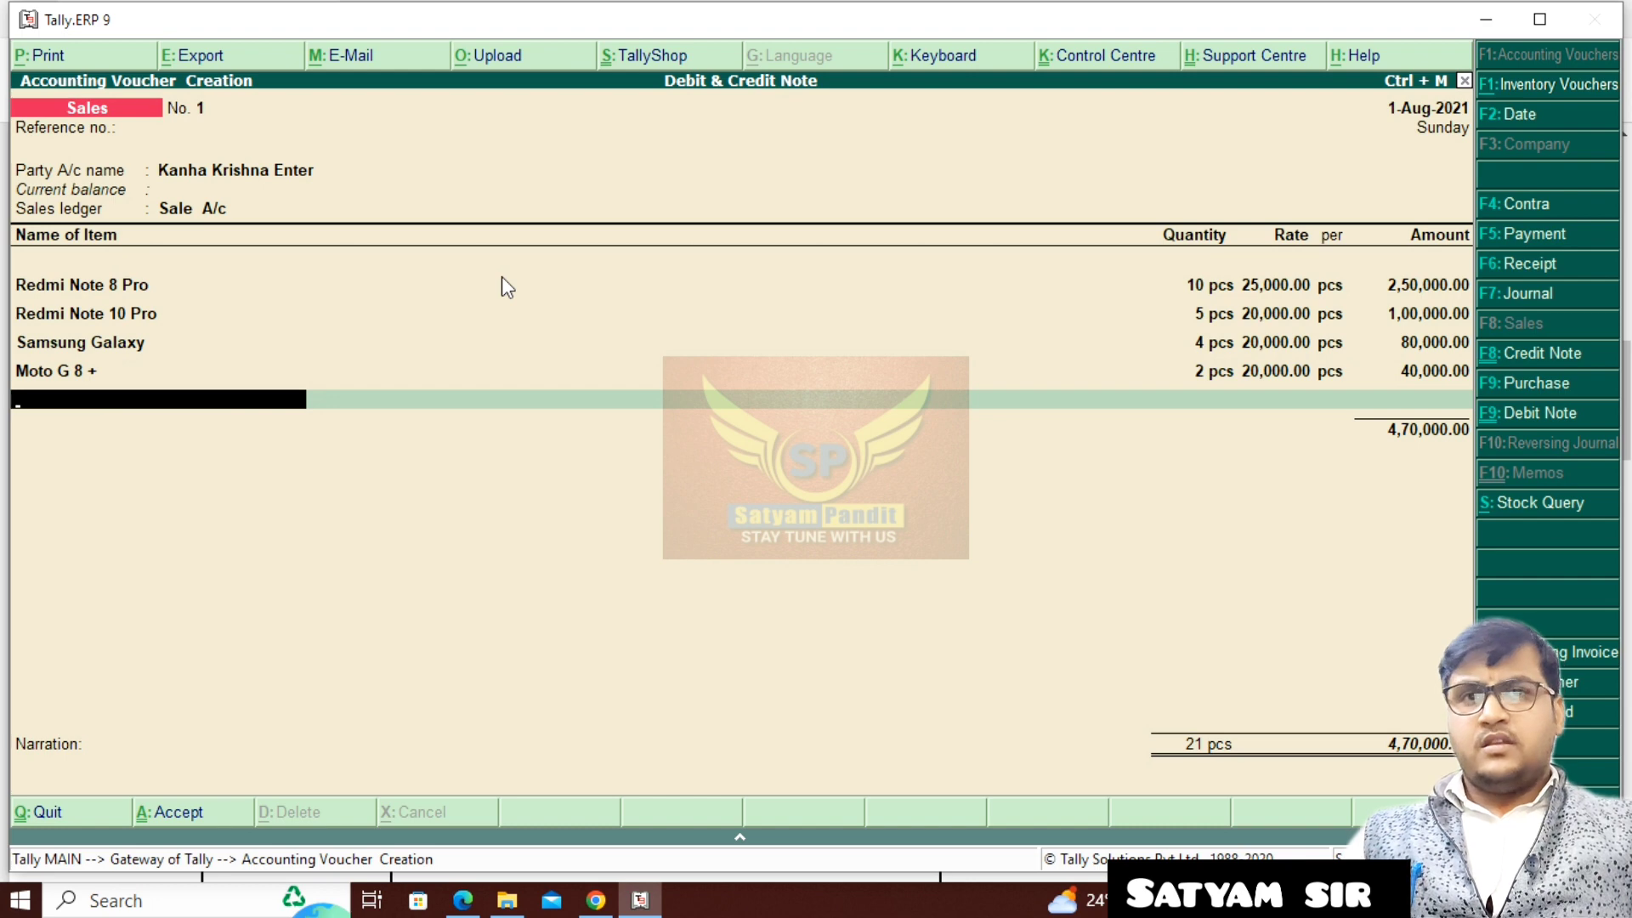
key(Return)
key(Return)
key(Return)
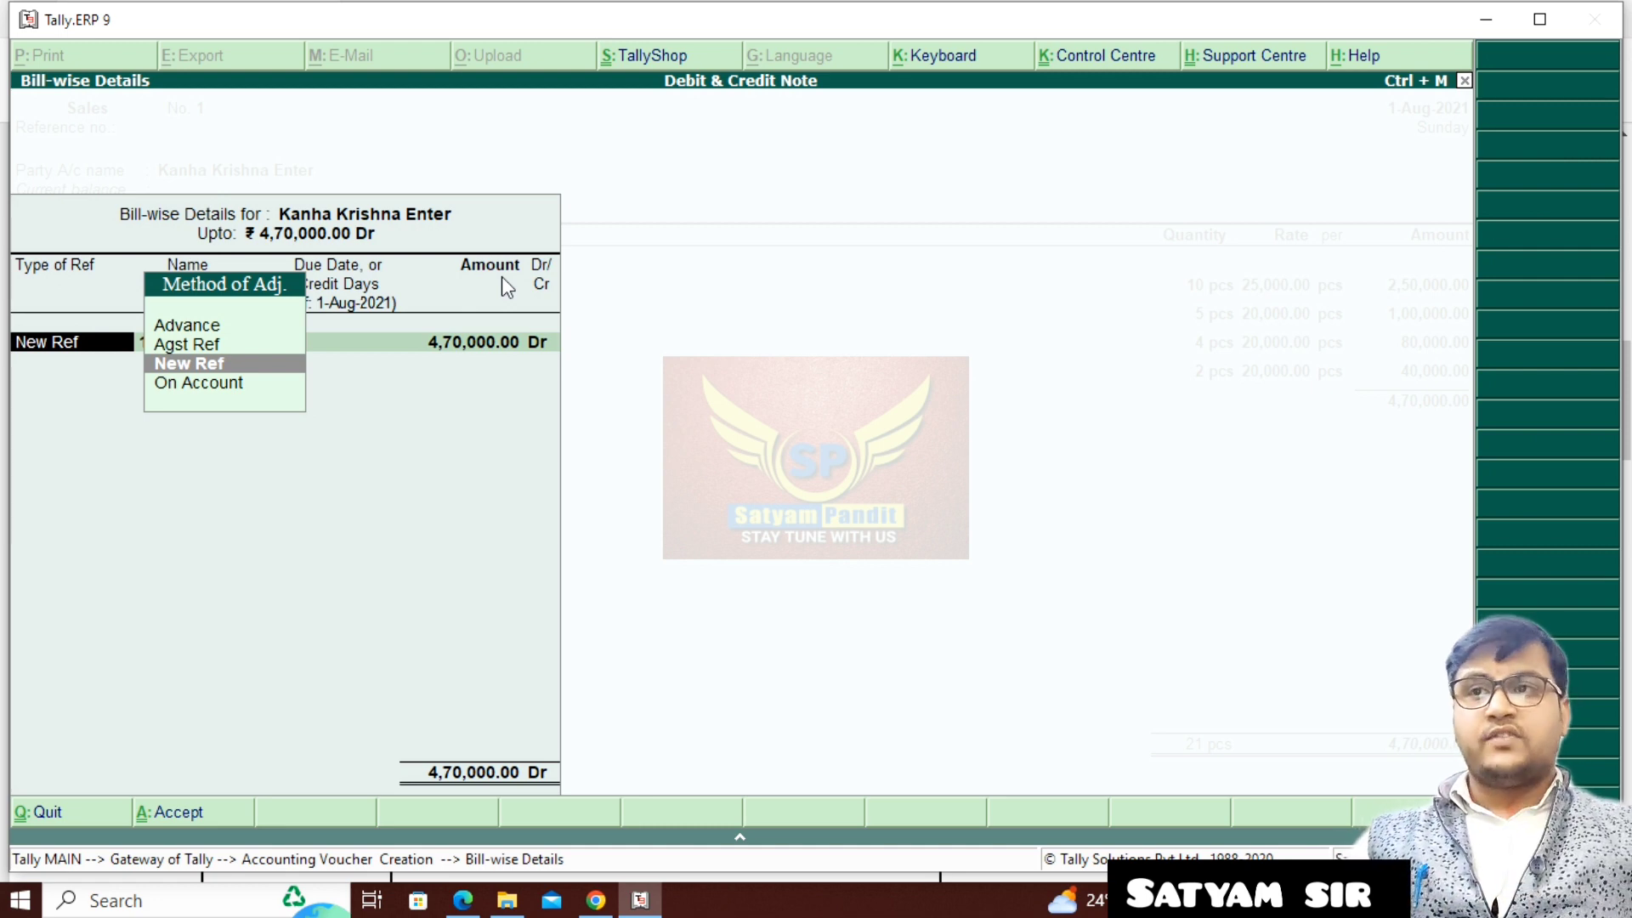
key(Return)
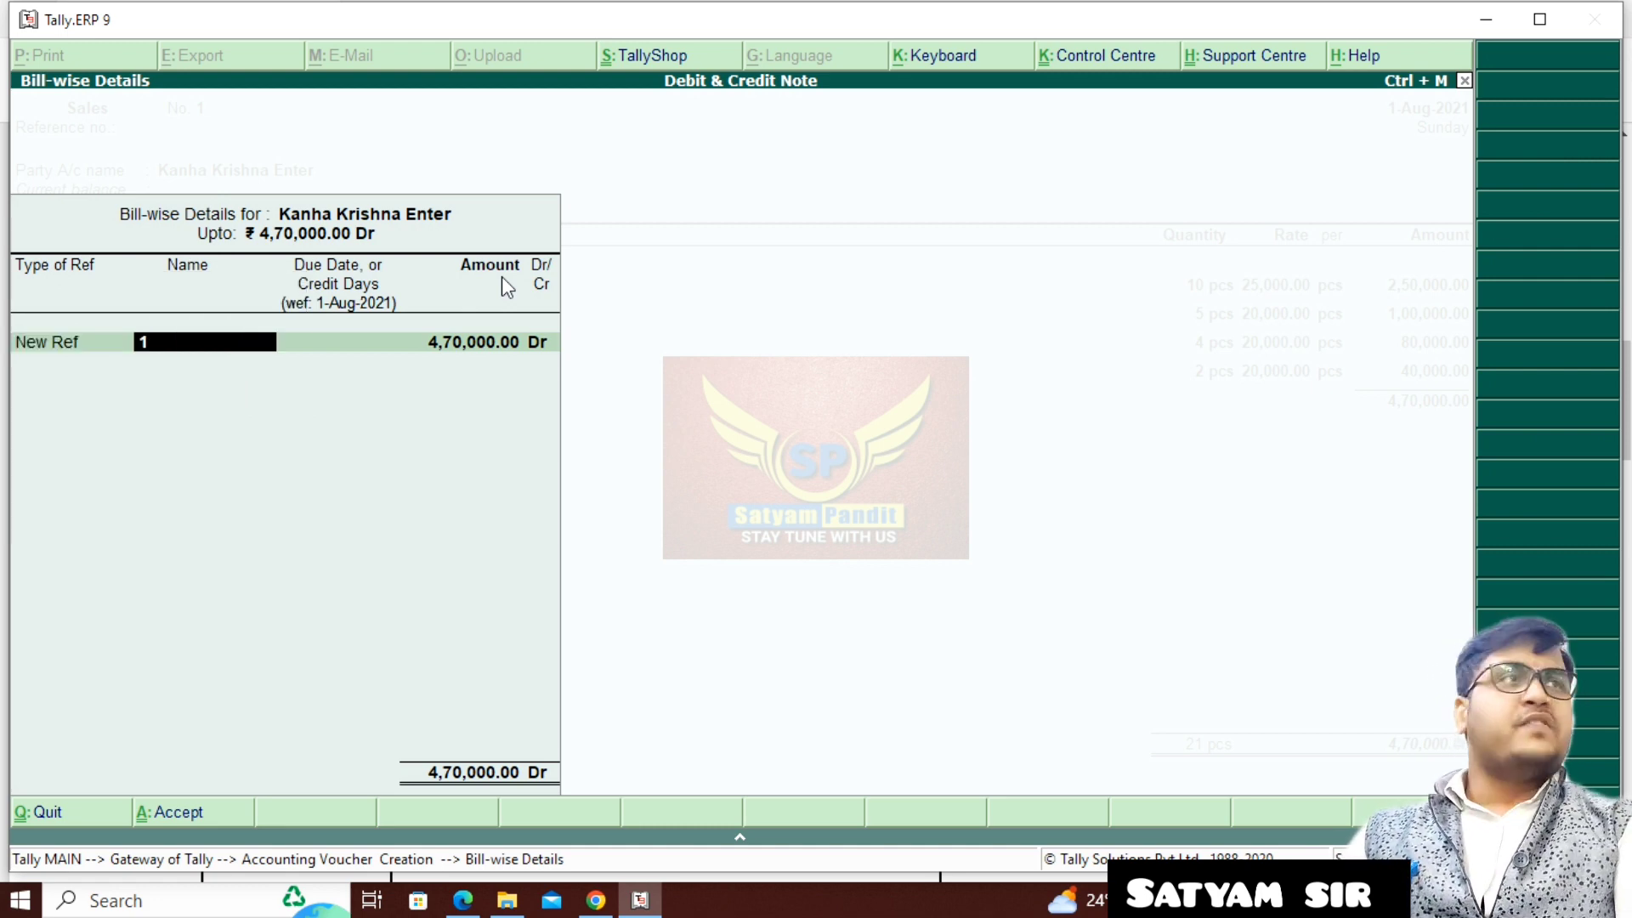
text(KK)
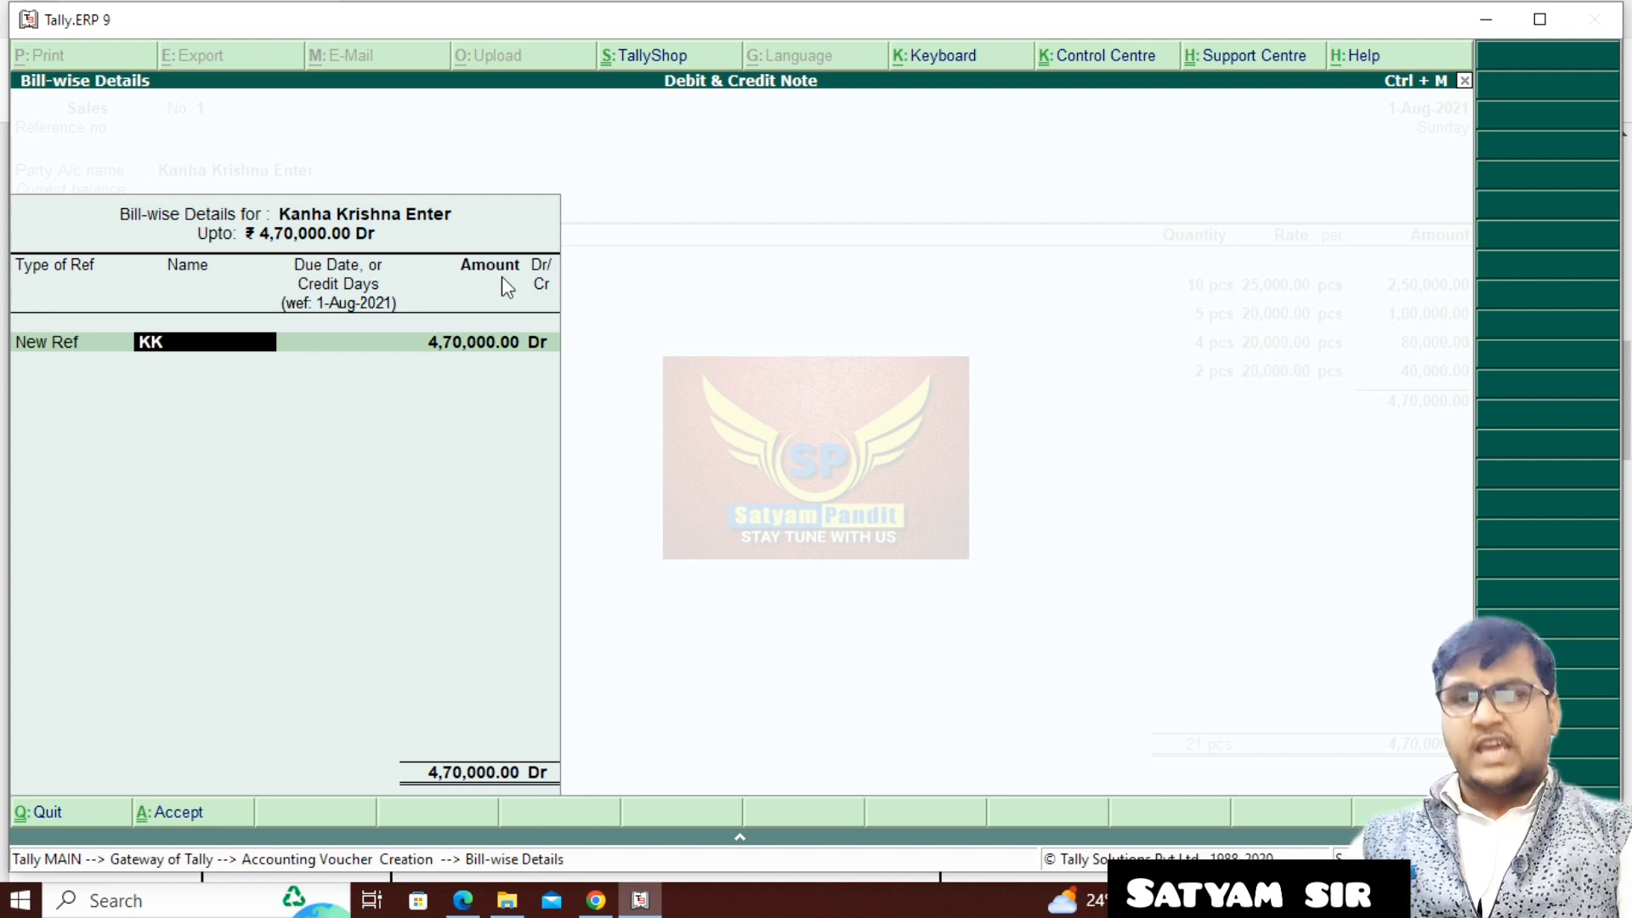
text(/10)
key(Return)
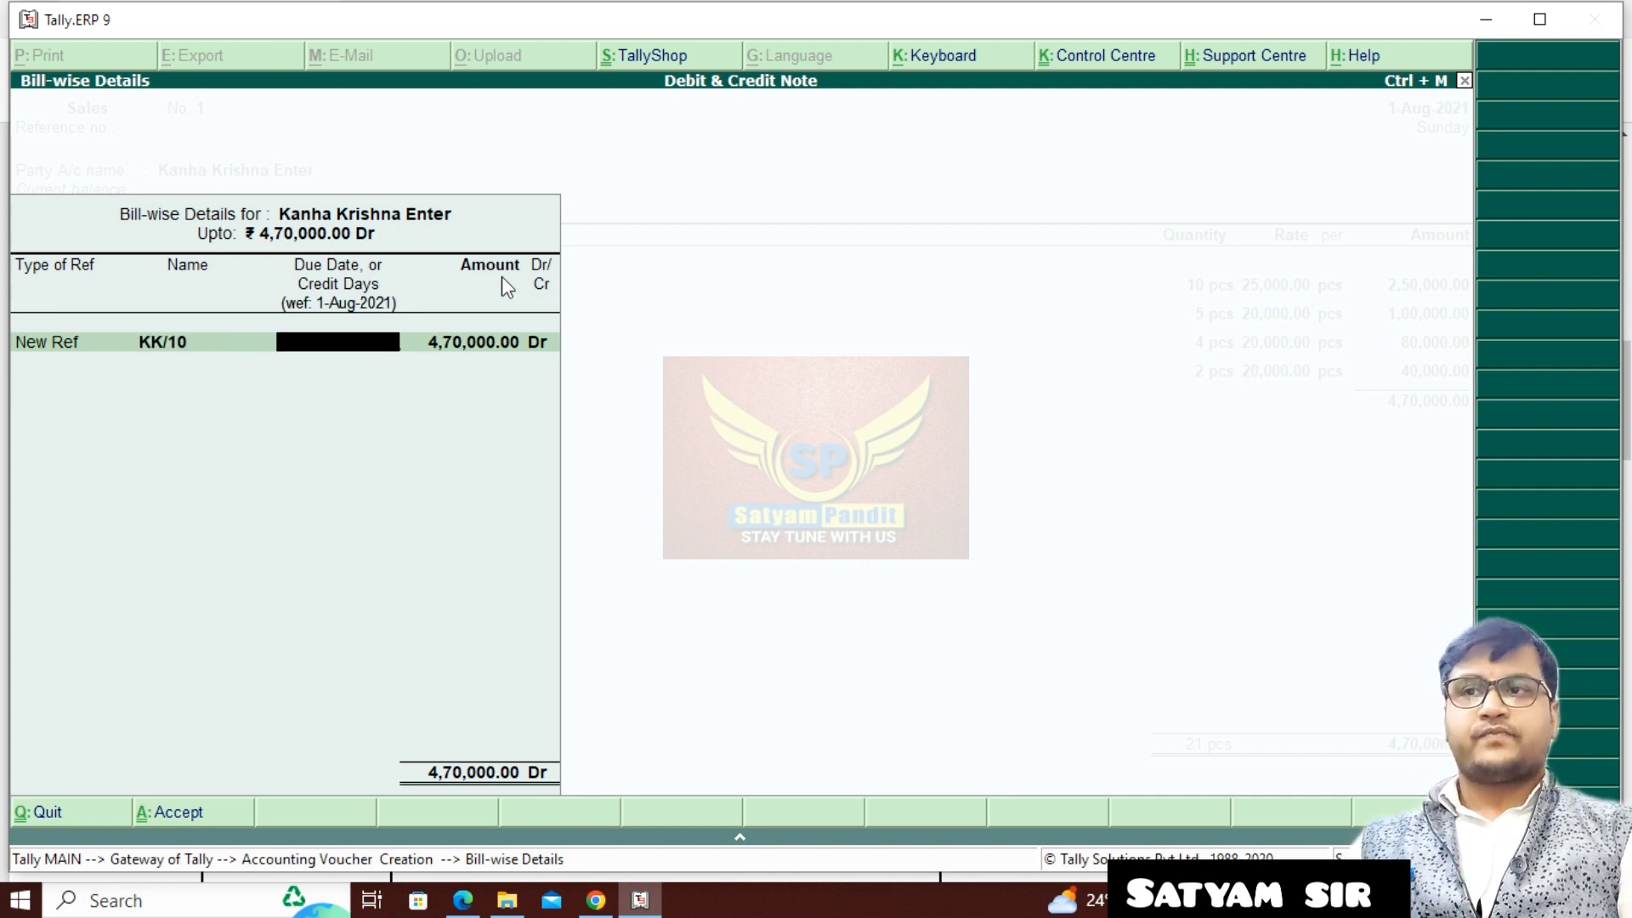
key(BackSpace)
text(0)
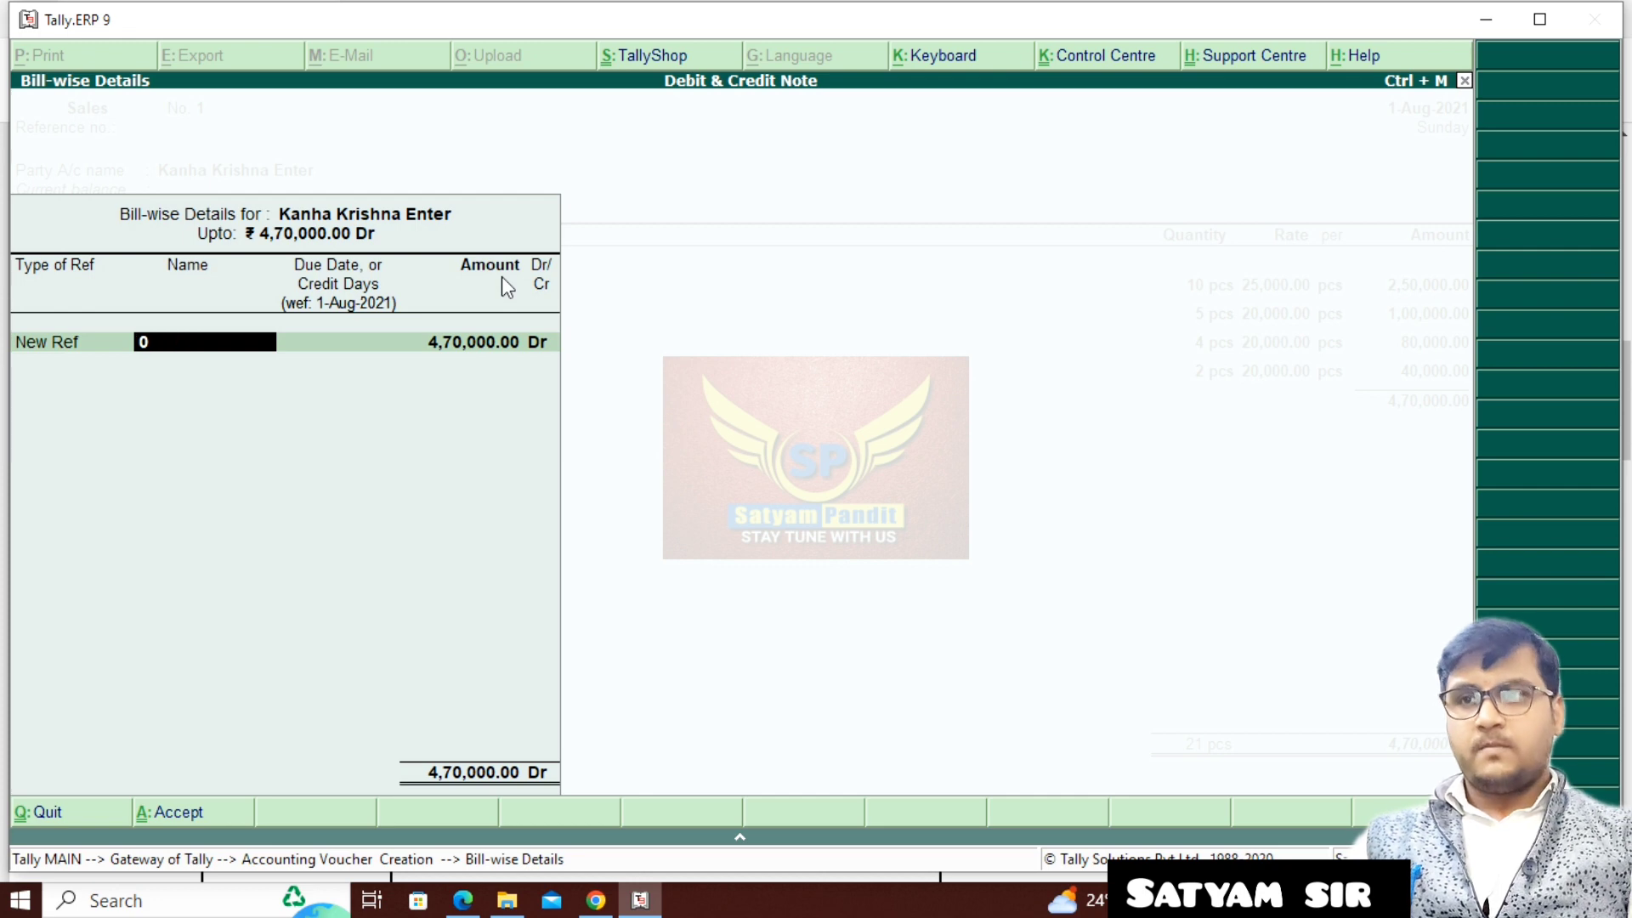
key(BackSpace)
text(Kk)
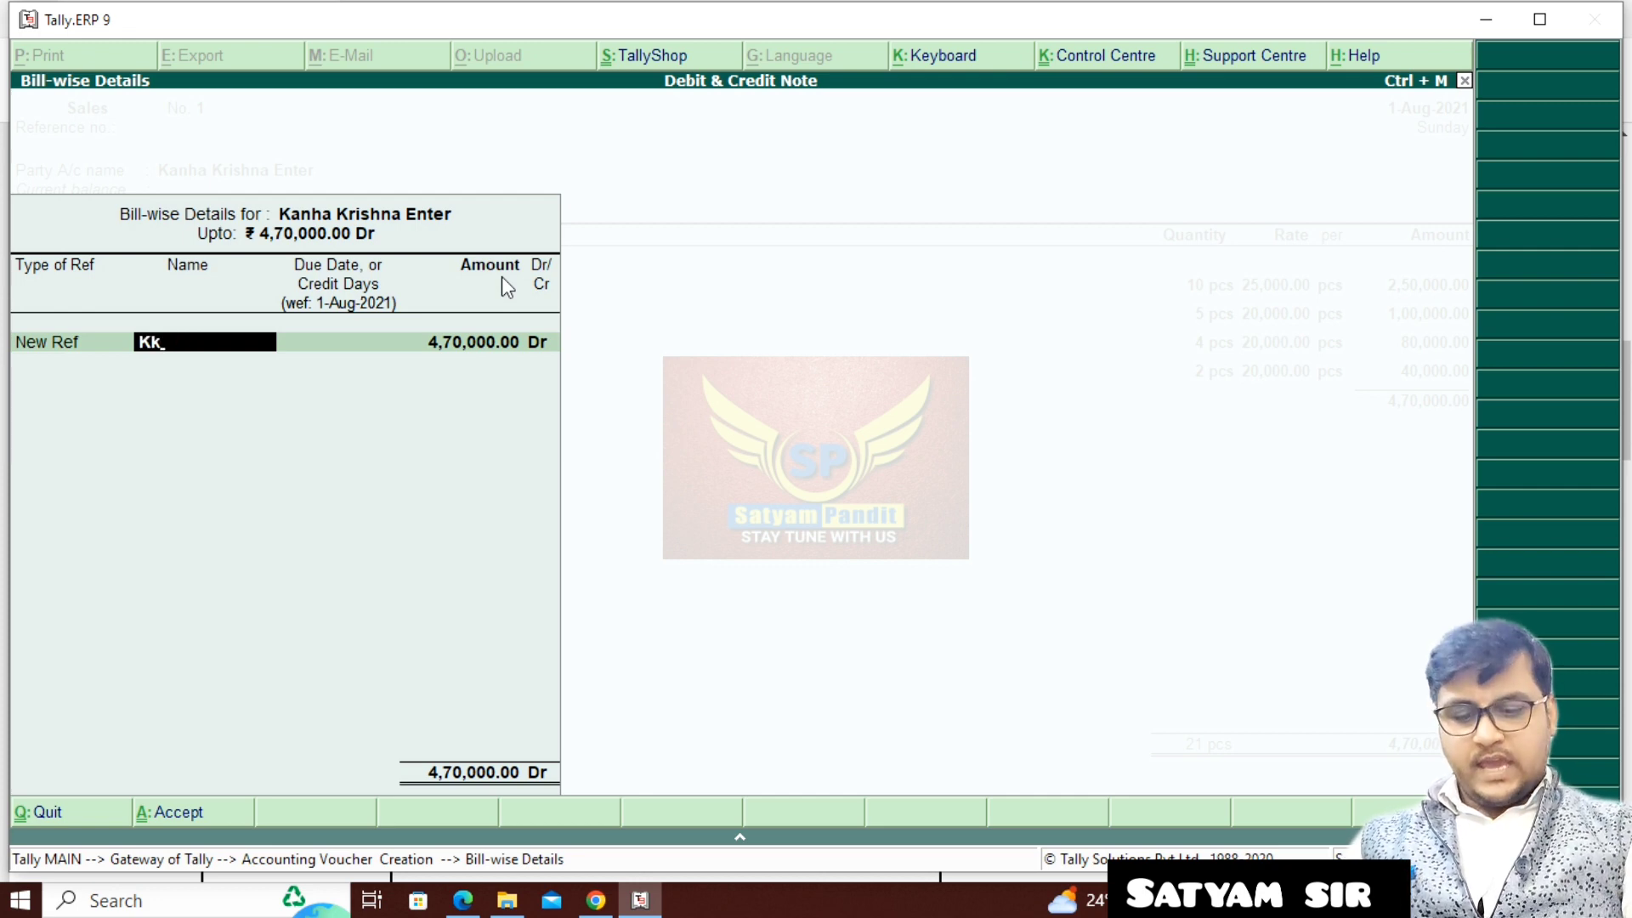
text(/100)
key(Return)
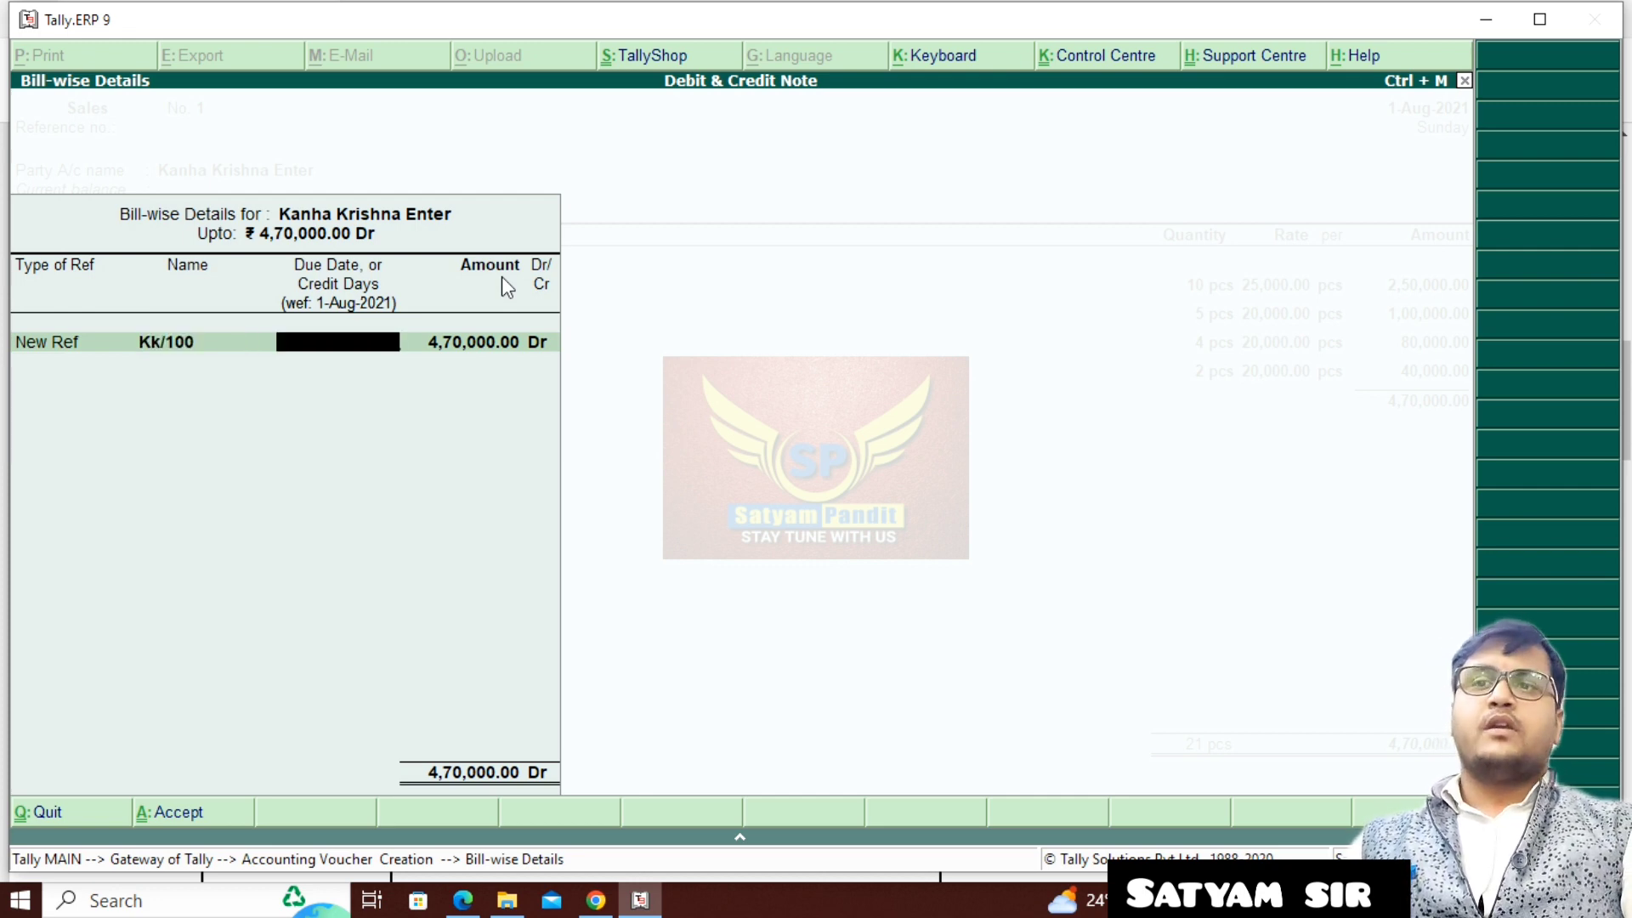
- Accept the bill-wise details without credit days and save the sales voucher with an empty narration
key(Return)
key(Return)
key(Return)
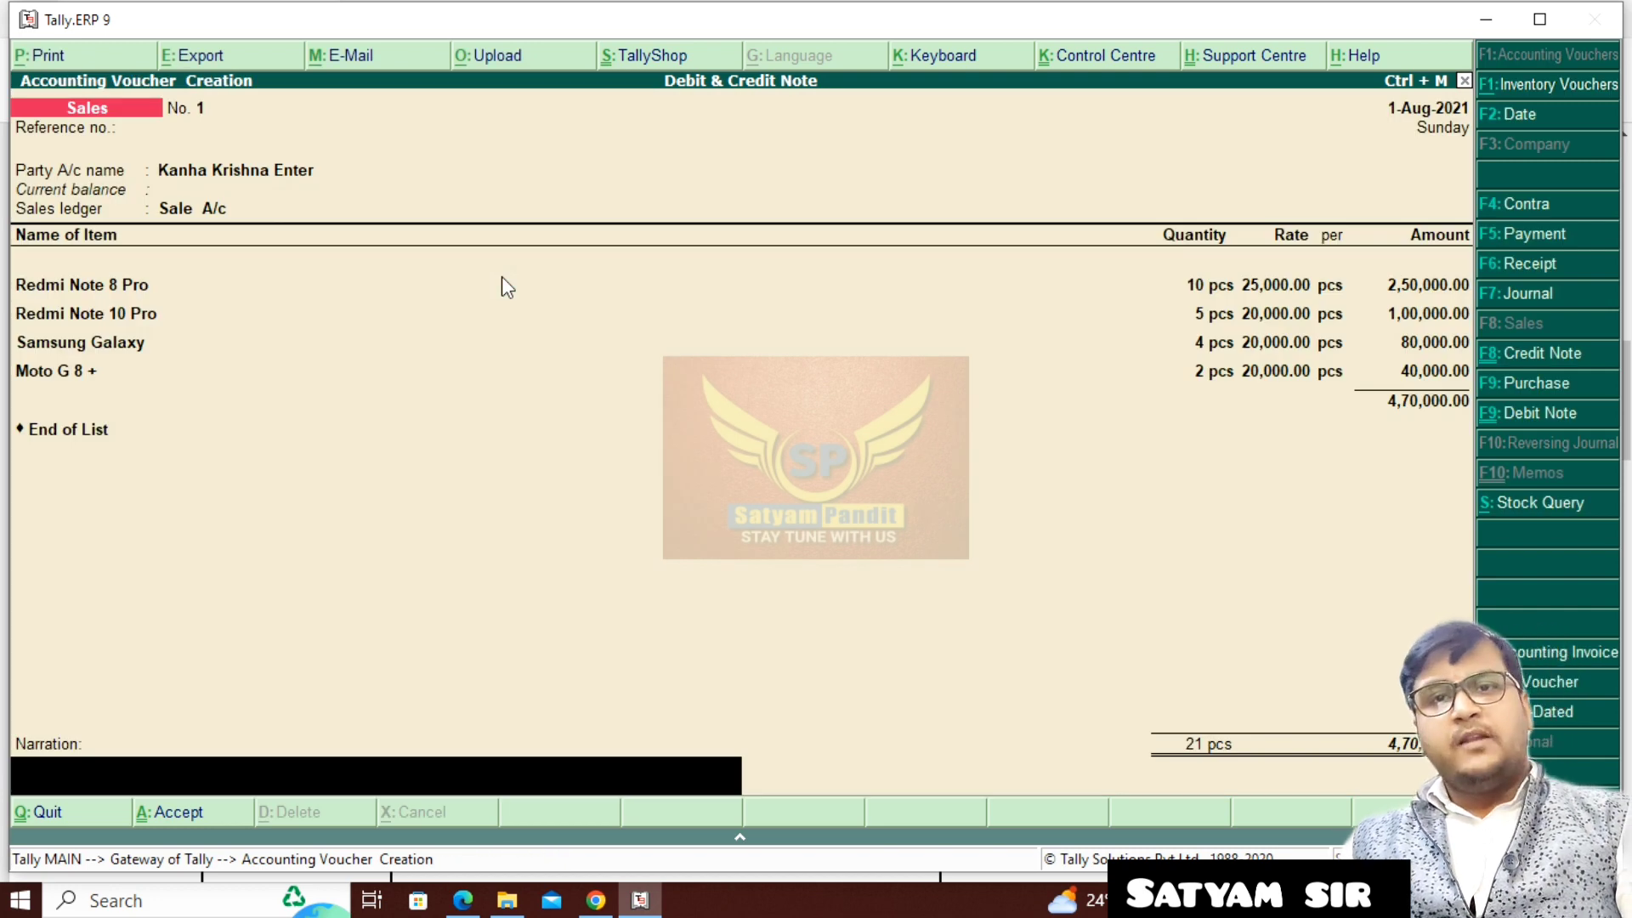
key(Return)
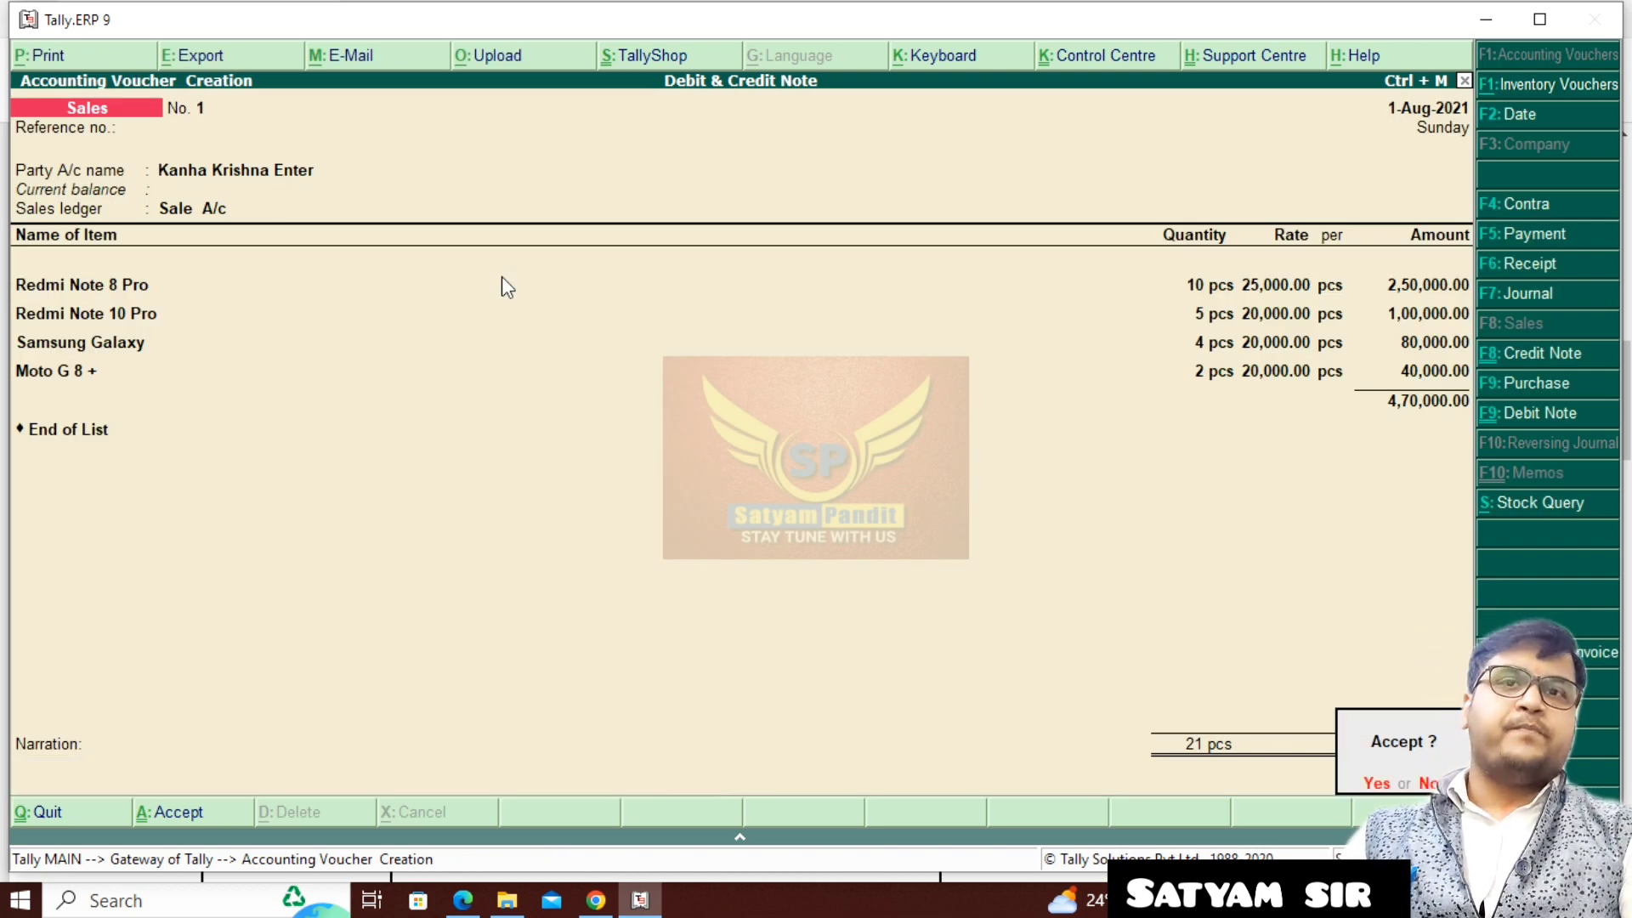
key(Return)
- Change the voucher date to 2-Aug-2021
key(F2)
text(2)
key(Return)
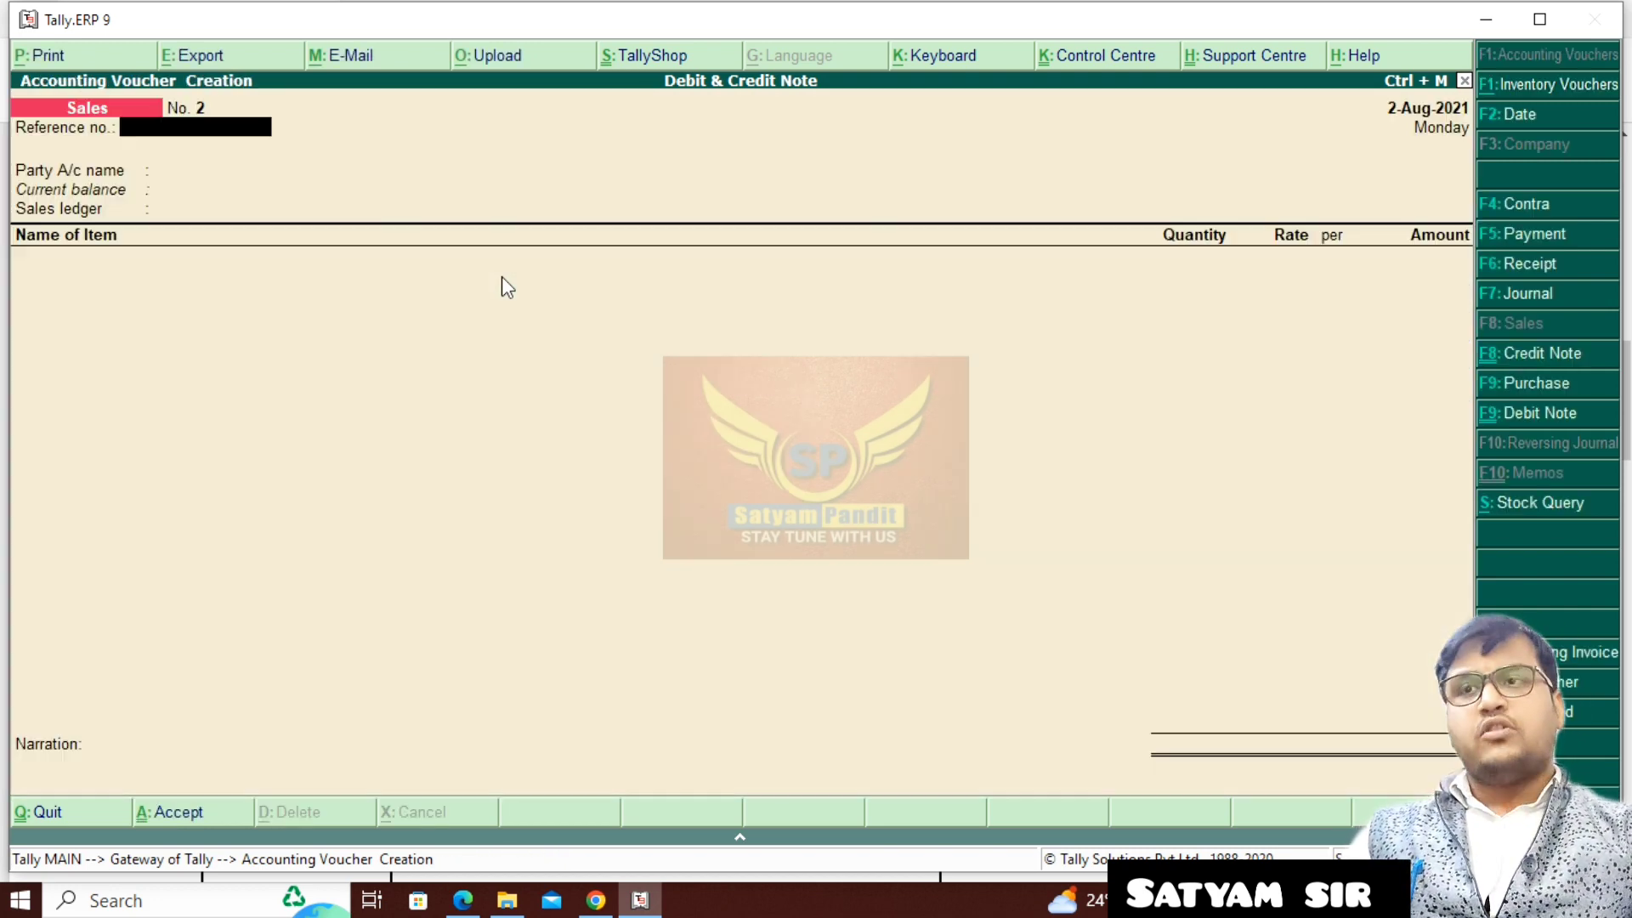
- Switch to the assignment PDF in Edge and examine the credit note question for Kanha Krishna Enterprises, including its reference, date, items, quantities and rates
click(462, 900)
scroll(434, 448, down, 3)
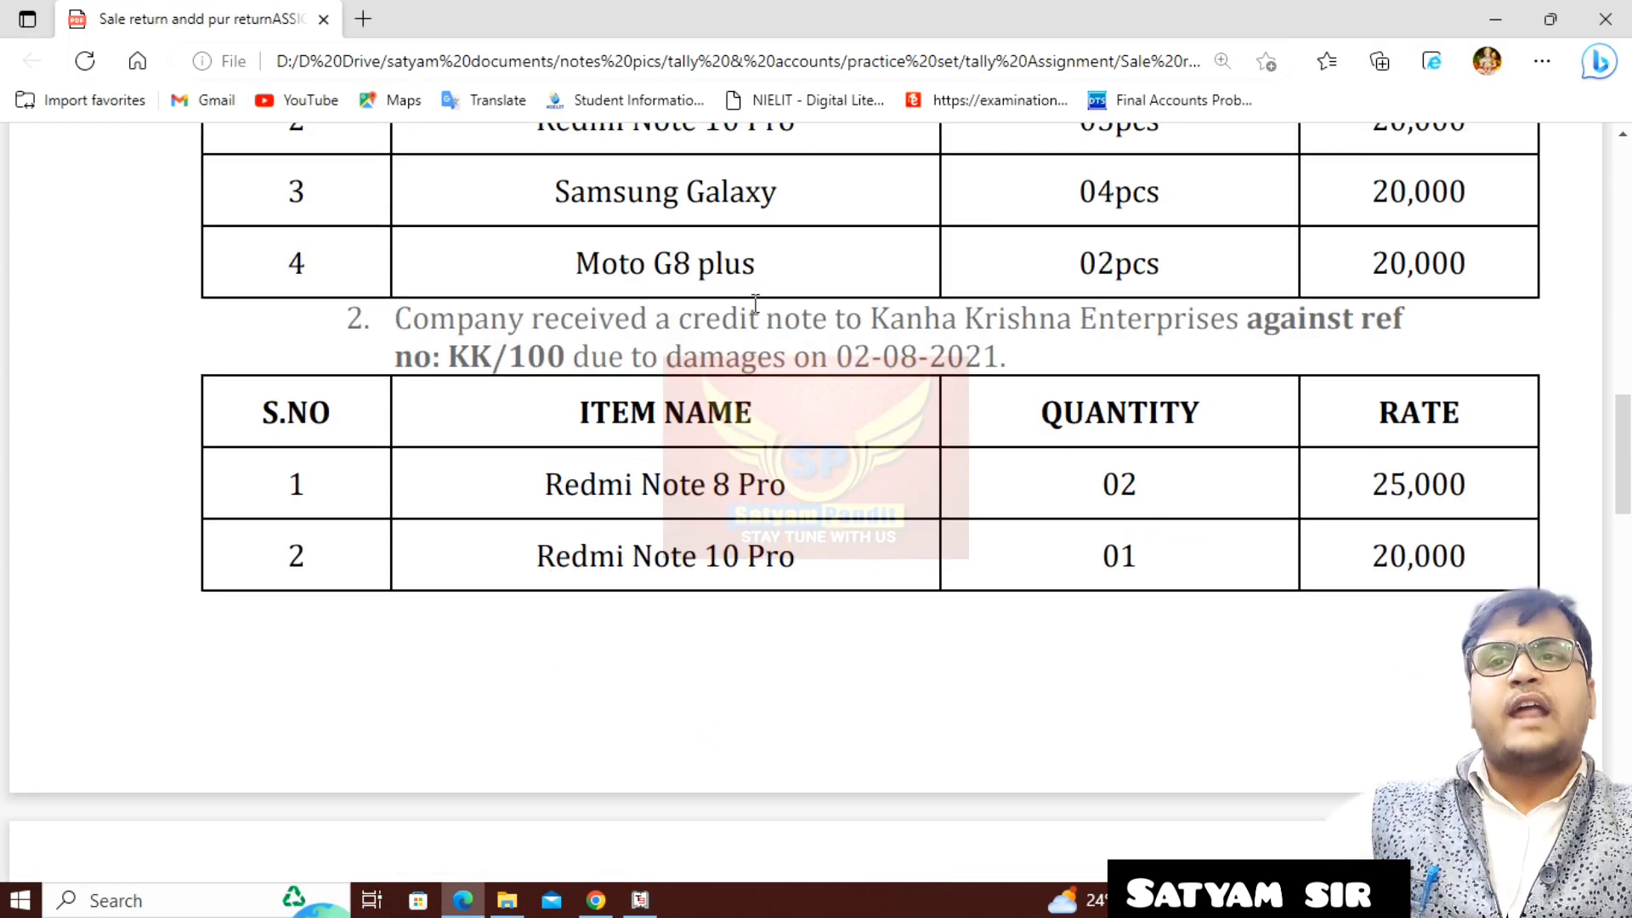
scroll(699, 323, up, 4)
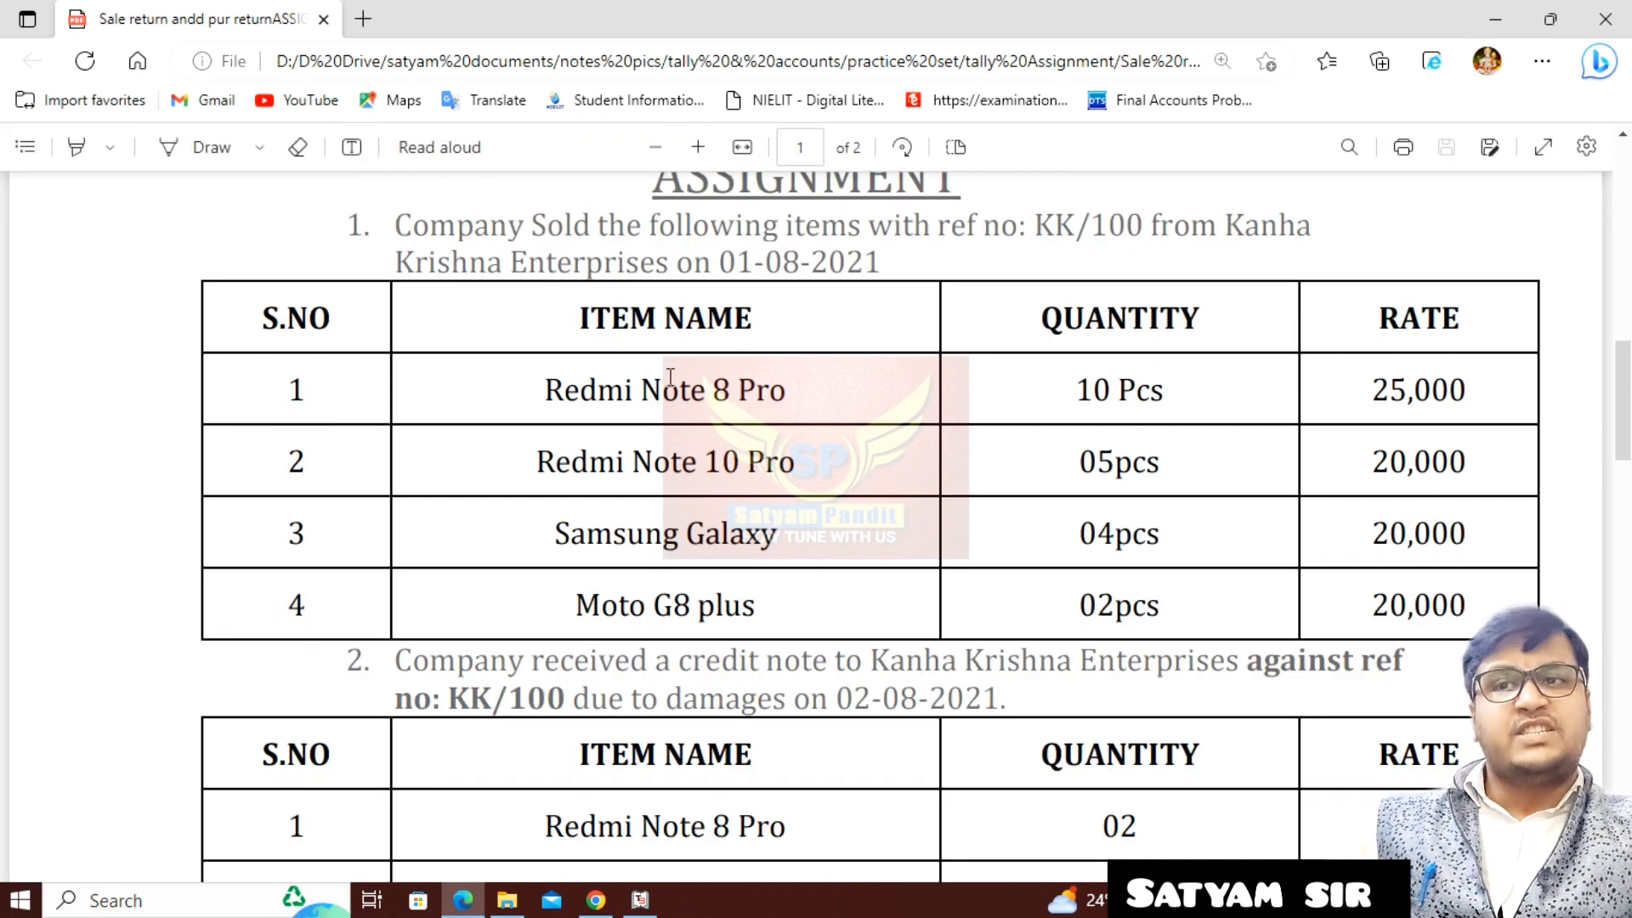
drag(646, 378, 743, 605)
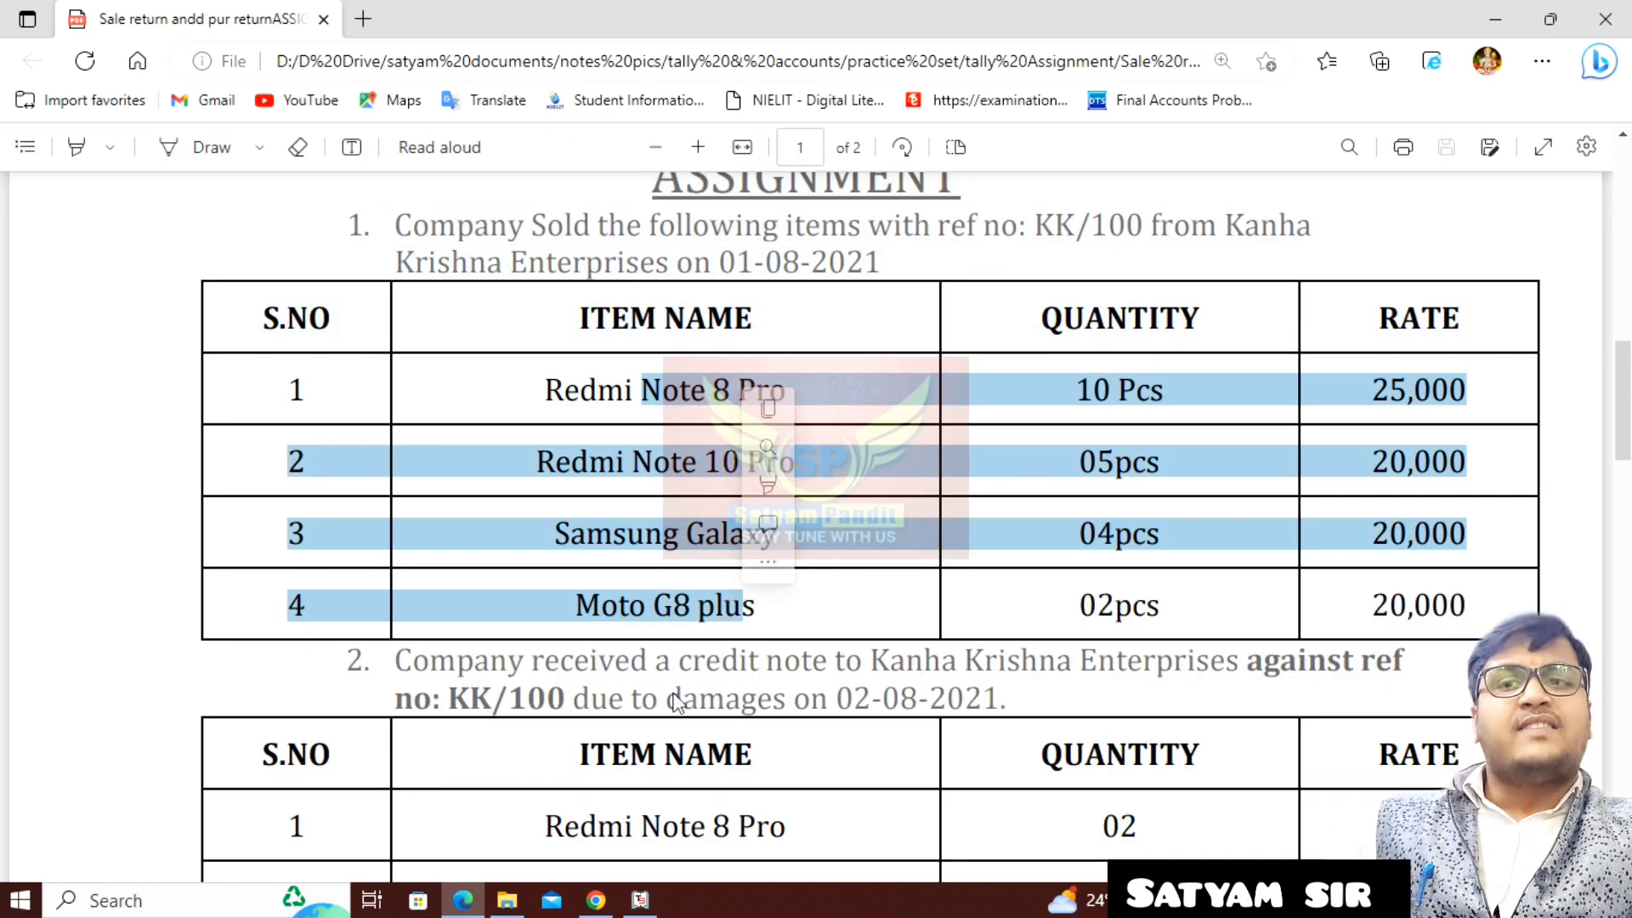
drag(680, 665, 841, 669)
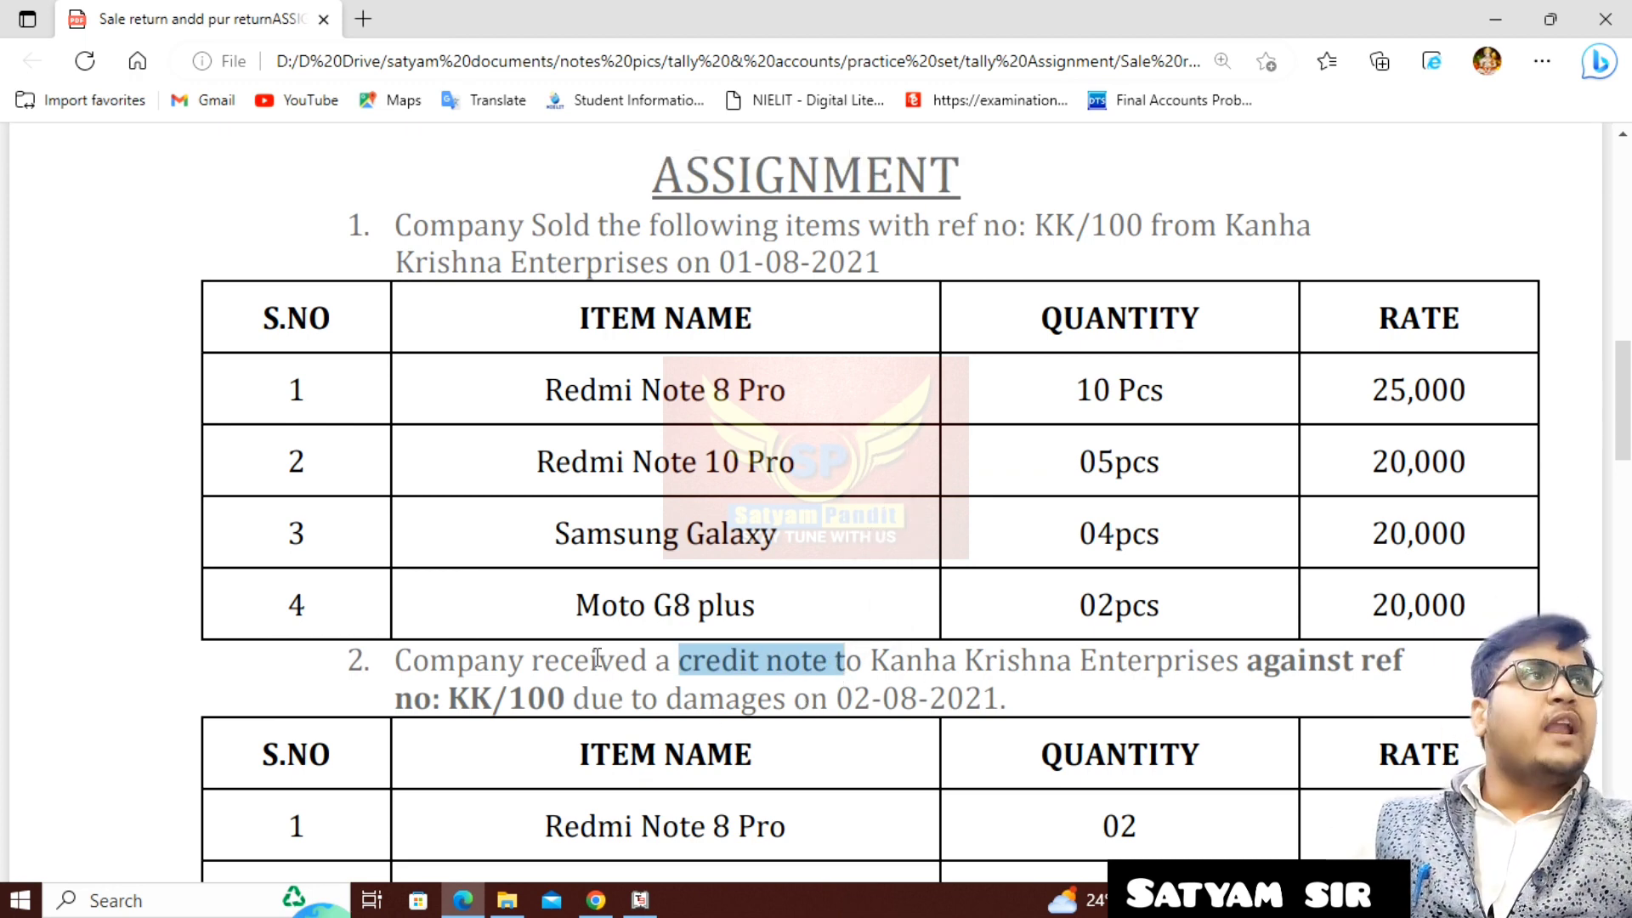
scroll(645, 671, down, 1)
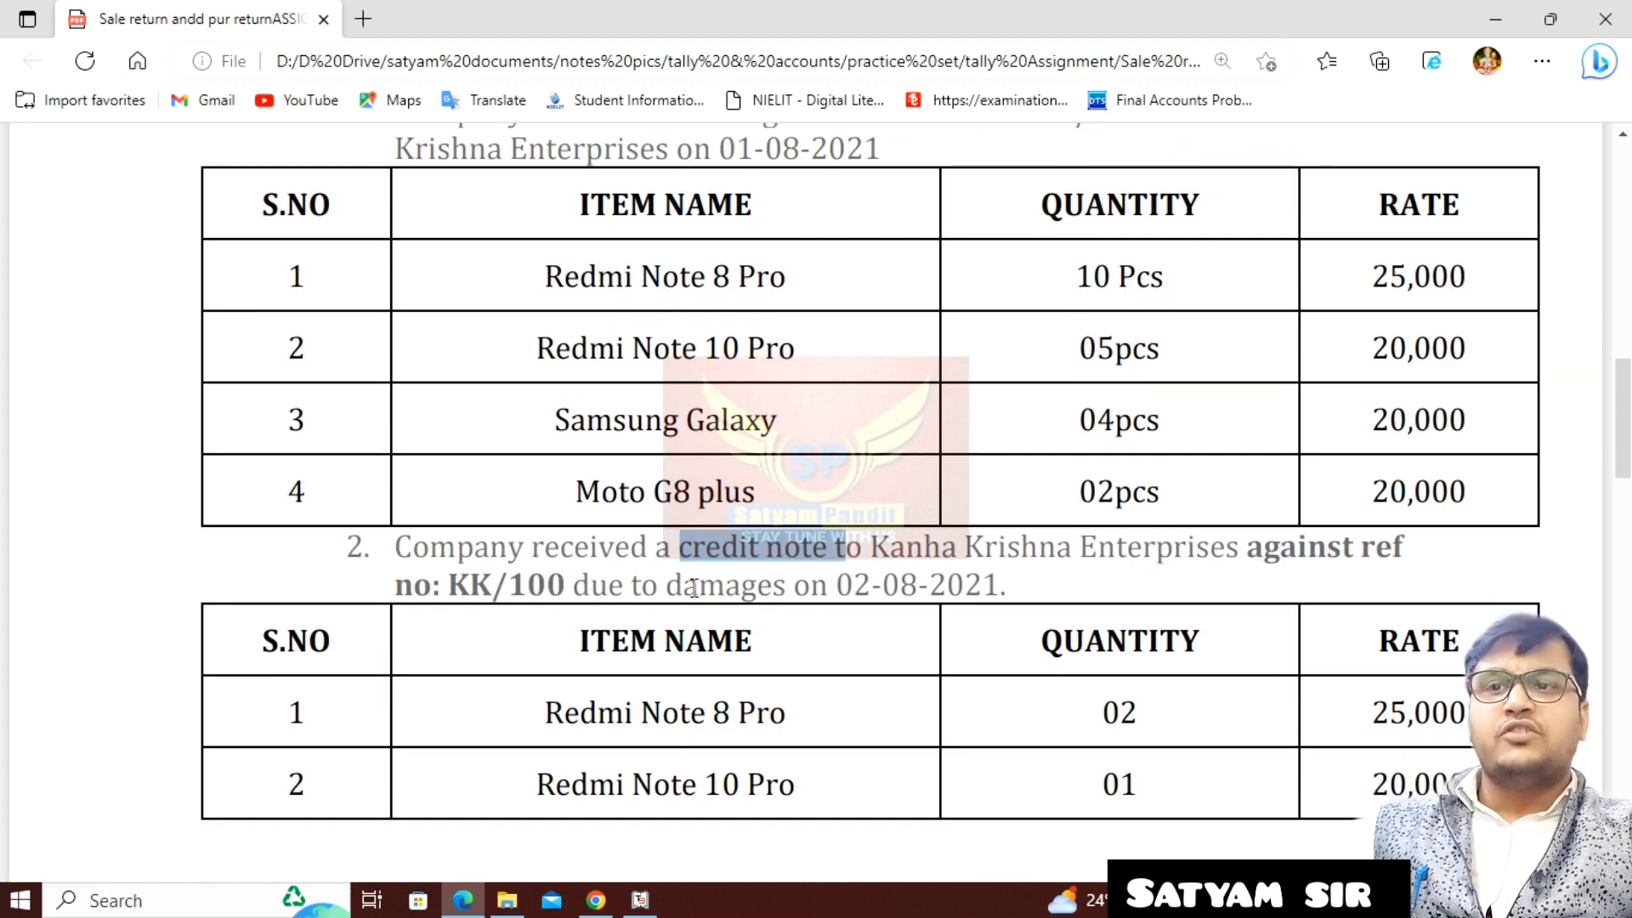
drag(572, 589, 786, 591)
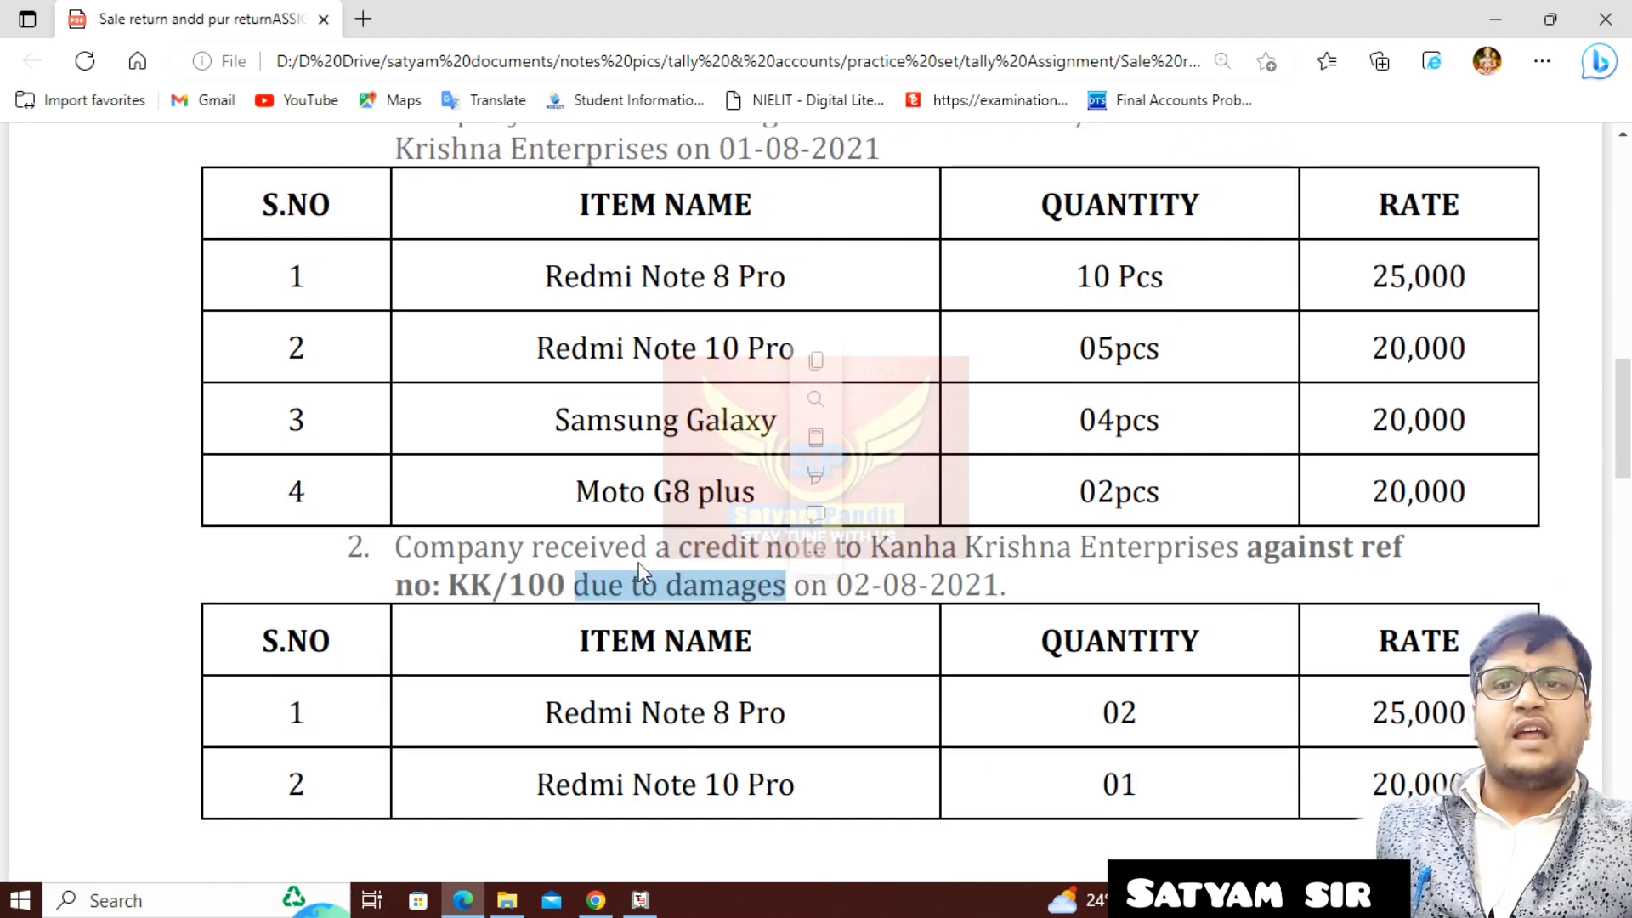
click(1066, 627)
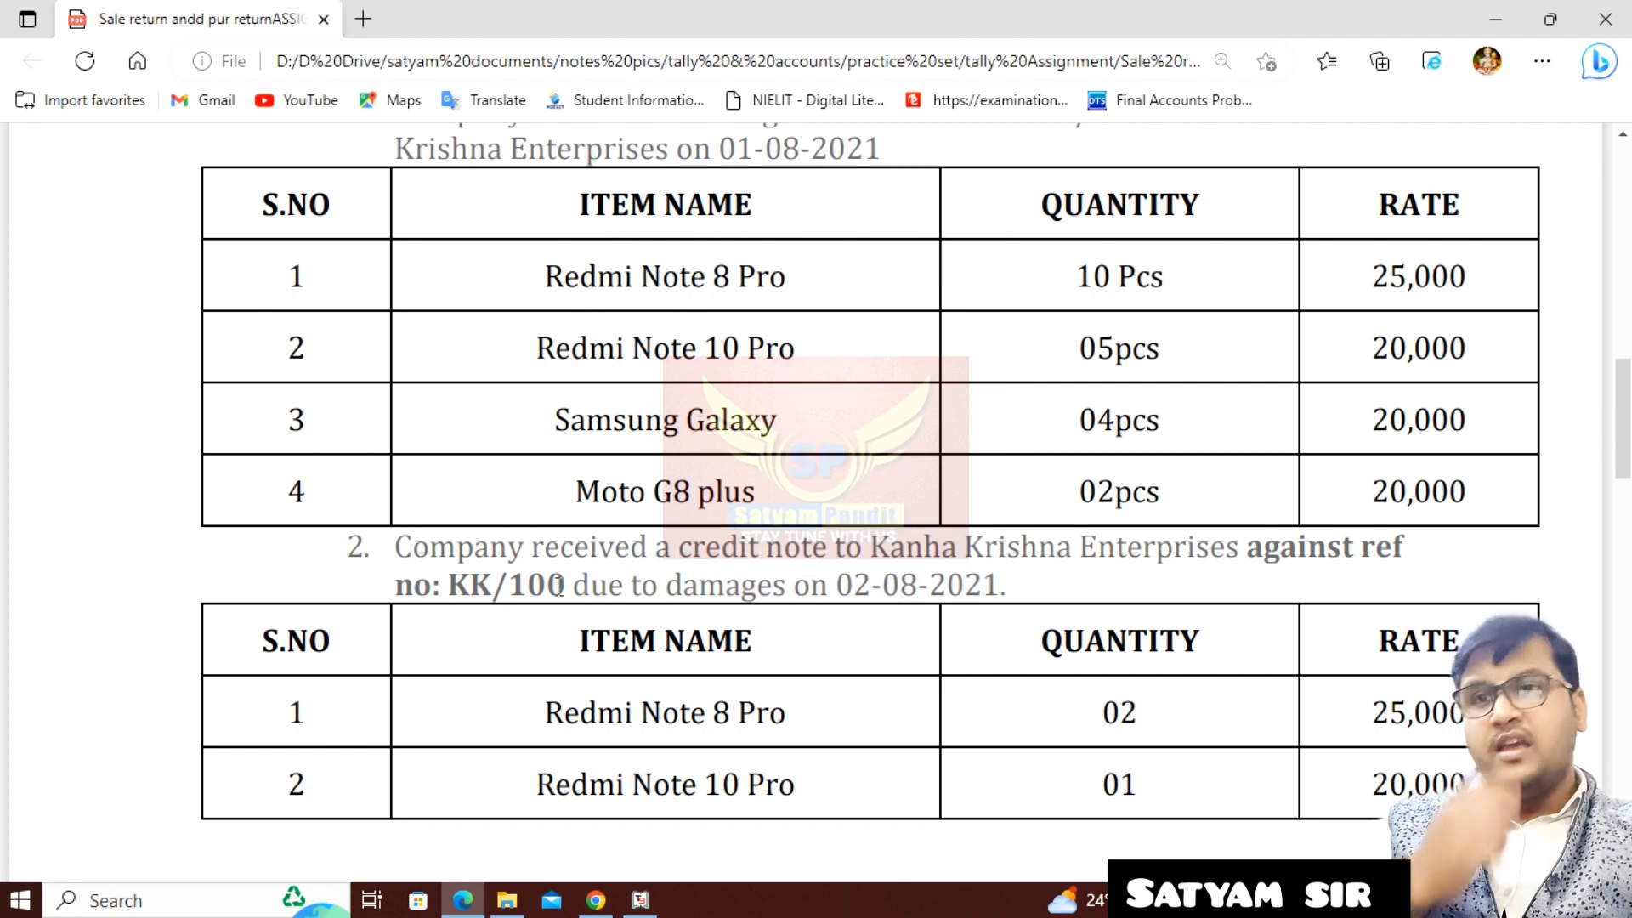
drag(614, 548, 833, 569)
scroll(816, 572, down, 4)
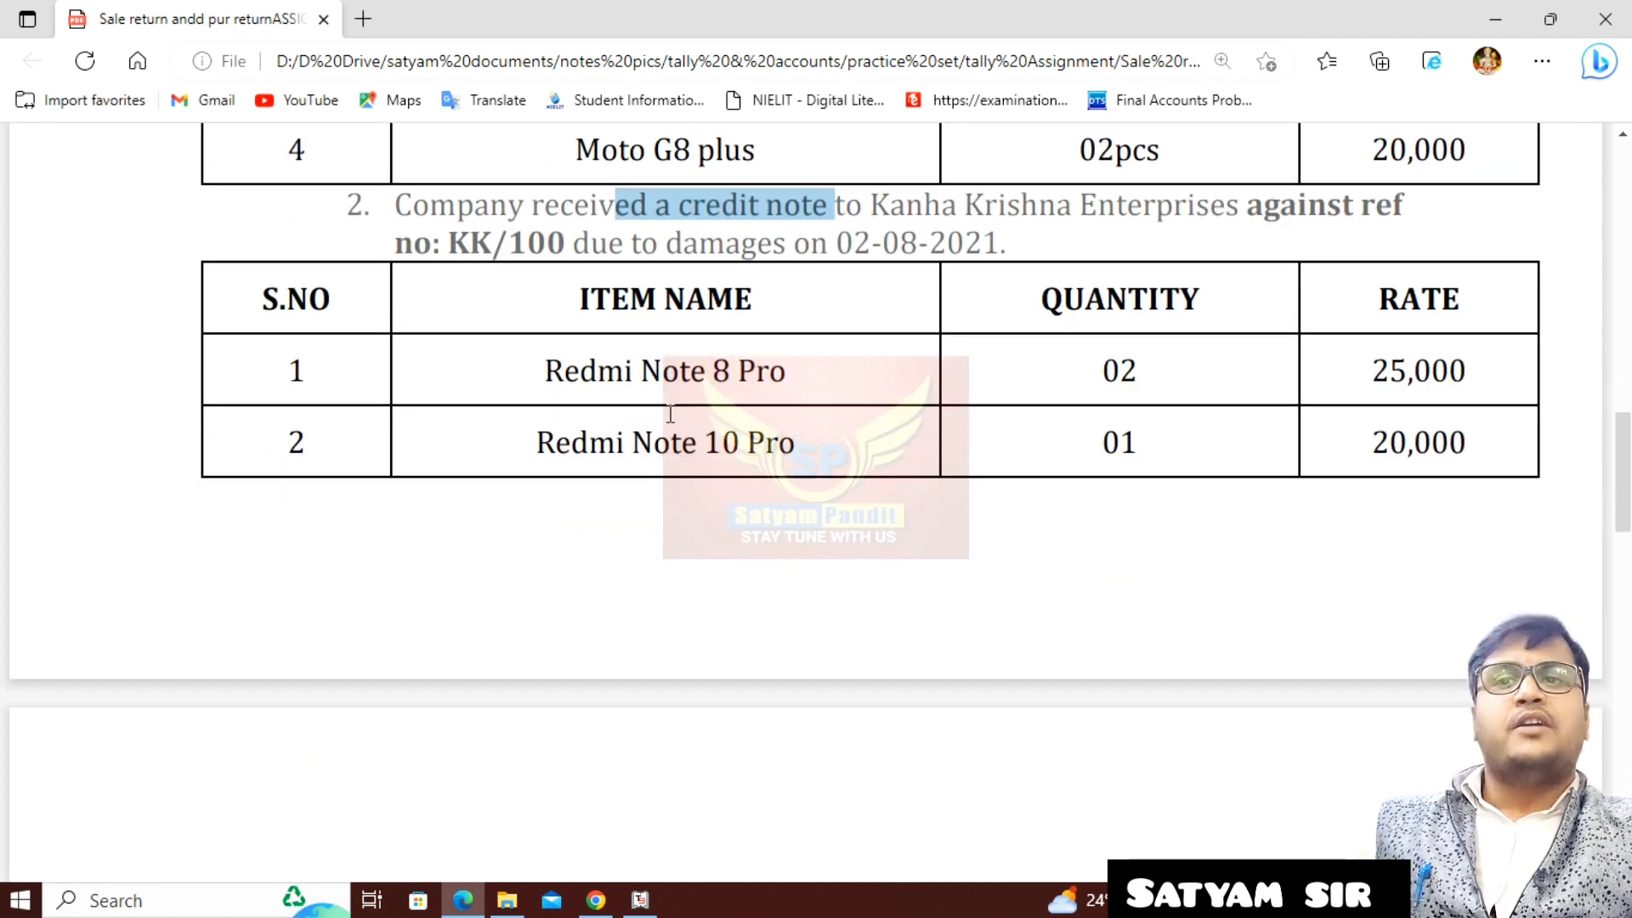
scroll(752, 418, down, 4)
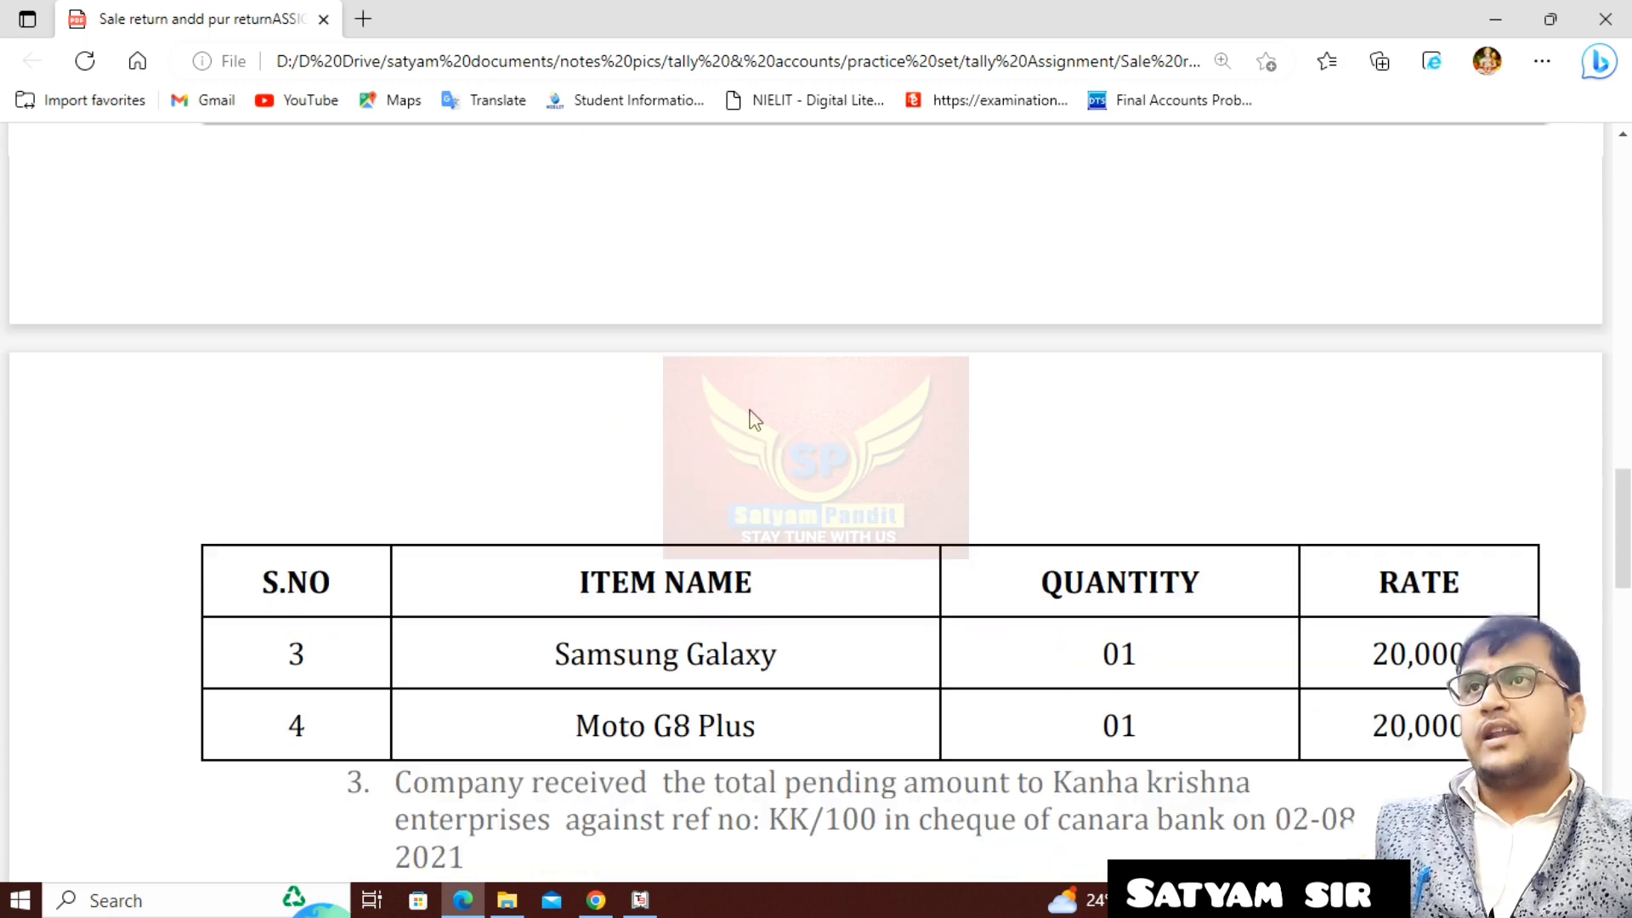
scroll(752, 418, up, 2)
scroll(752, 419, up, 1)
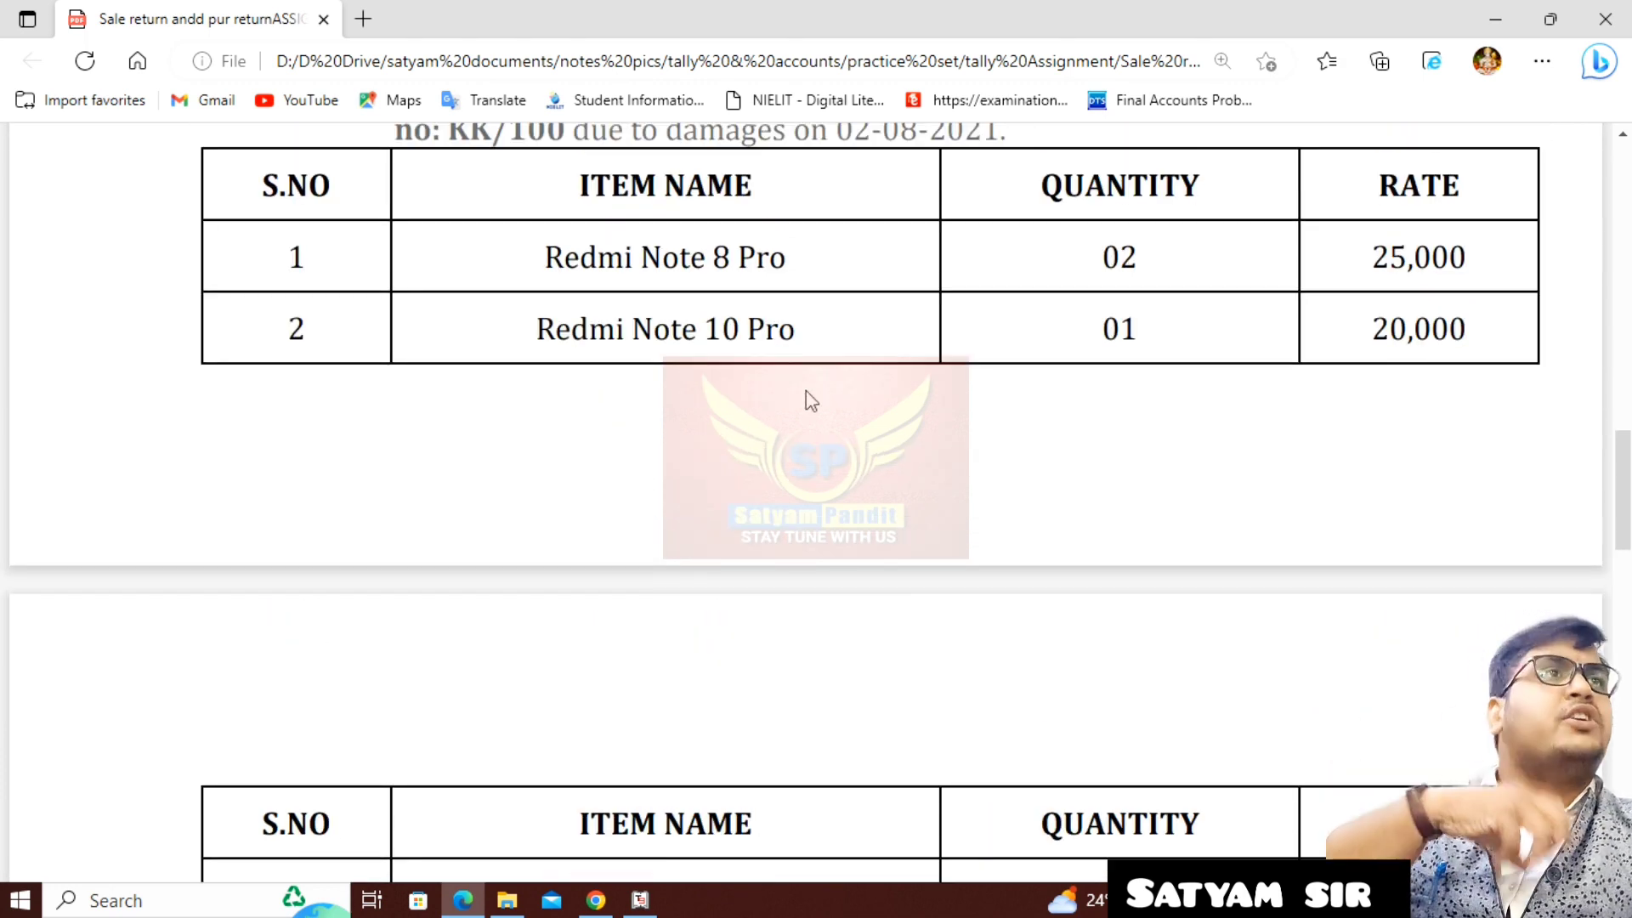
scroll(842, 660, up, 1)
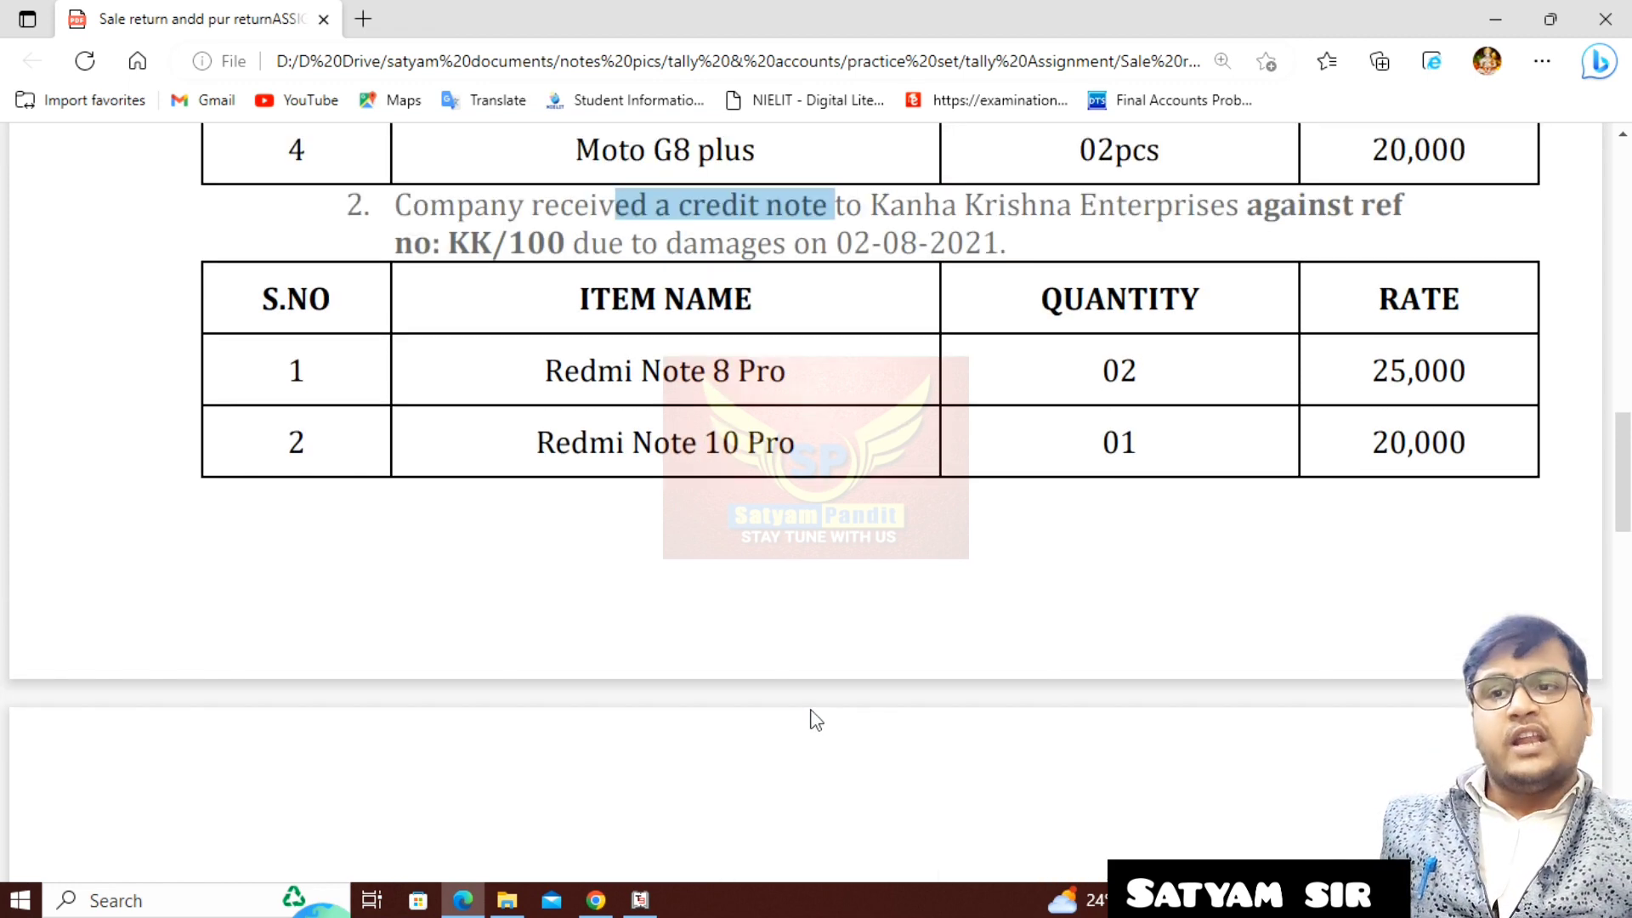
- Switch back to Tally.ERP 9 and start a credit note for Kanha Krishna Enter, leaving the invoice, receipt and order details blank
click(641, 900)
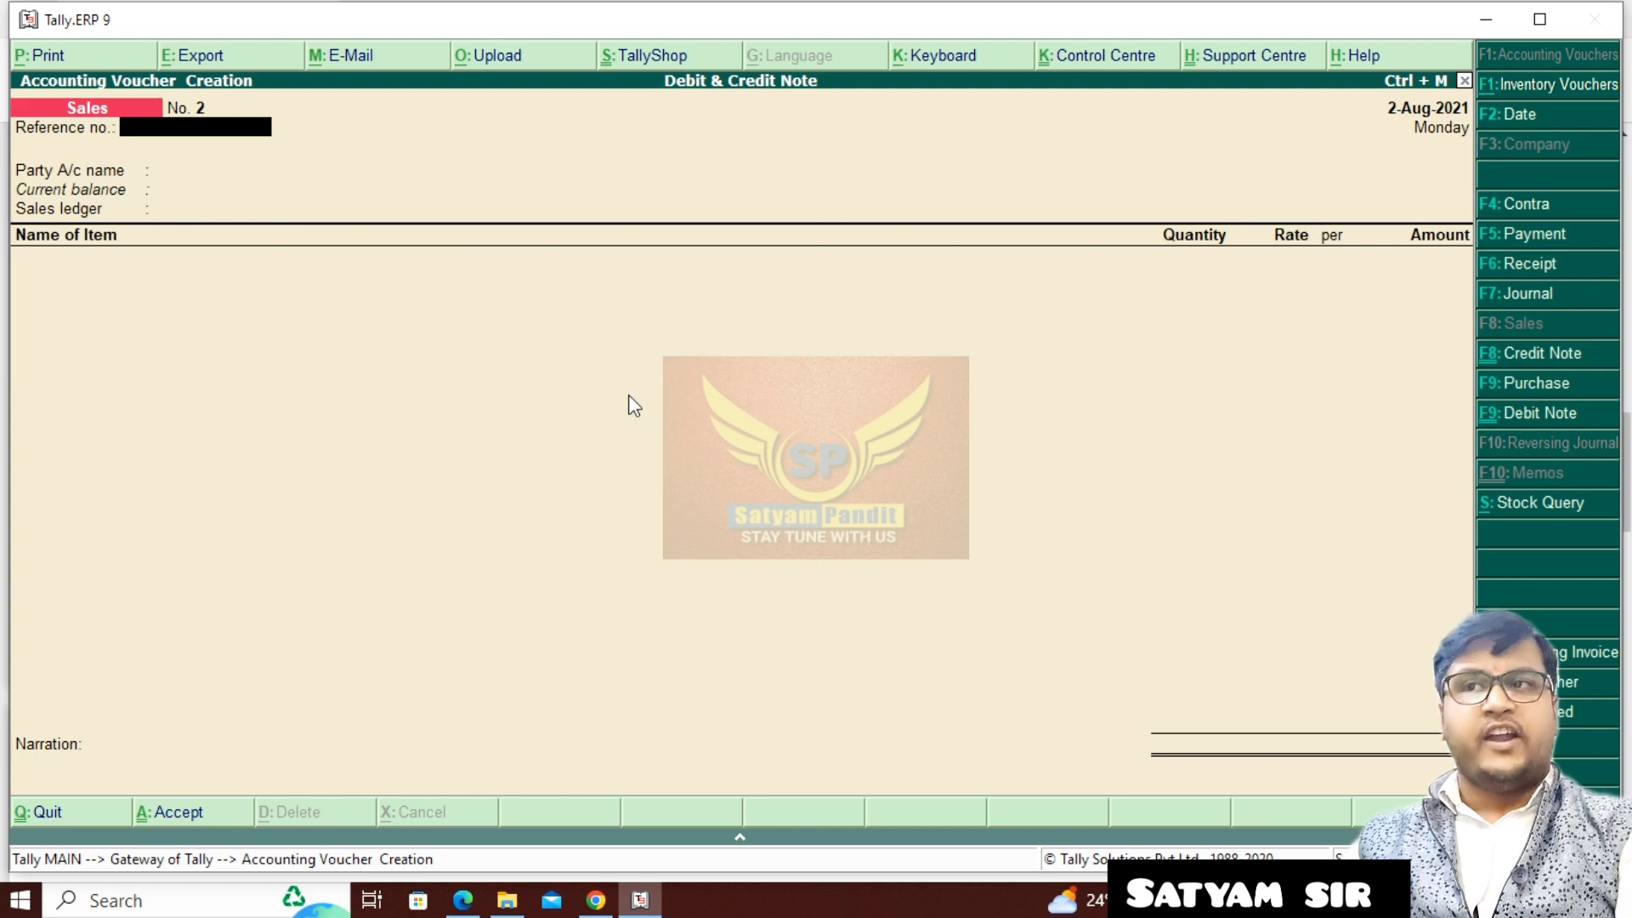
key(ctrl+F8)
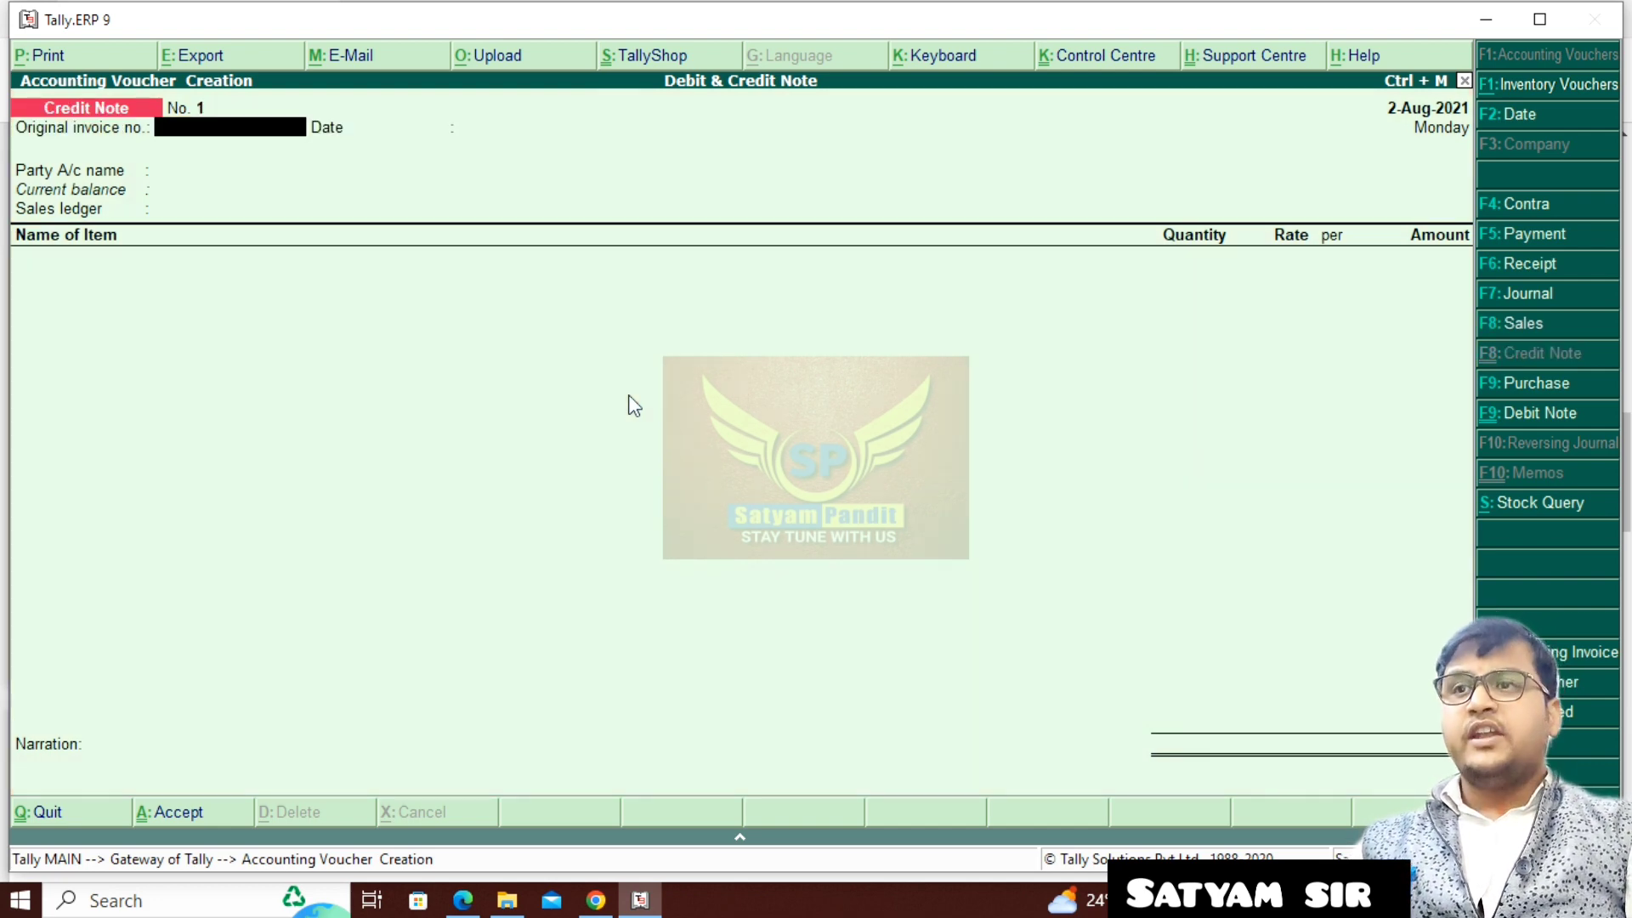
key(Return)
key(Return)
key(Down)
key(Down)
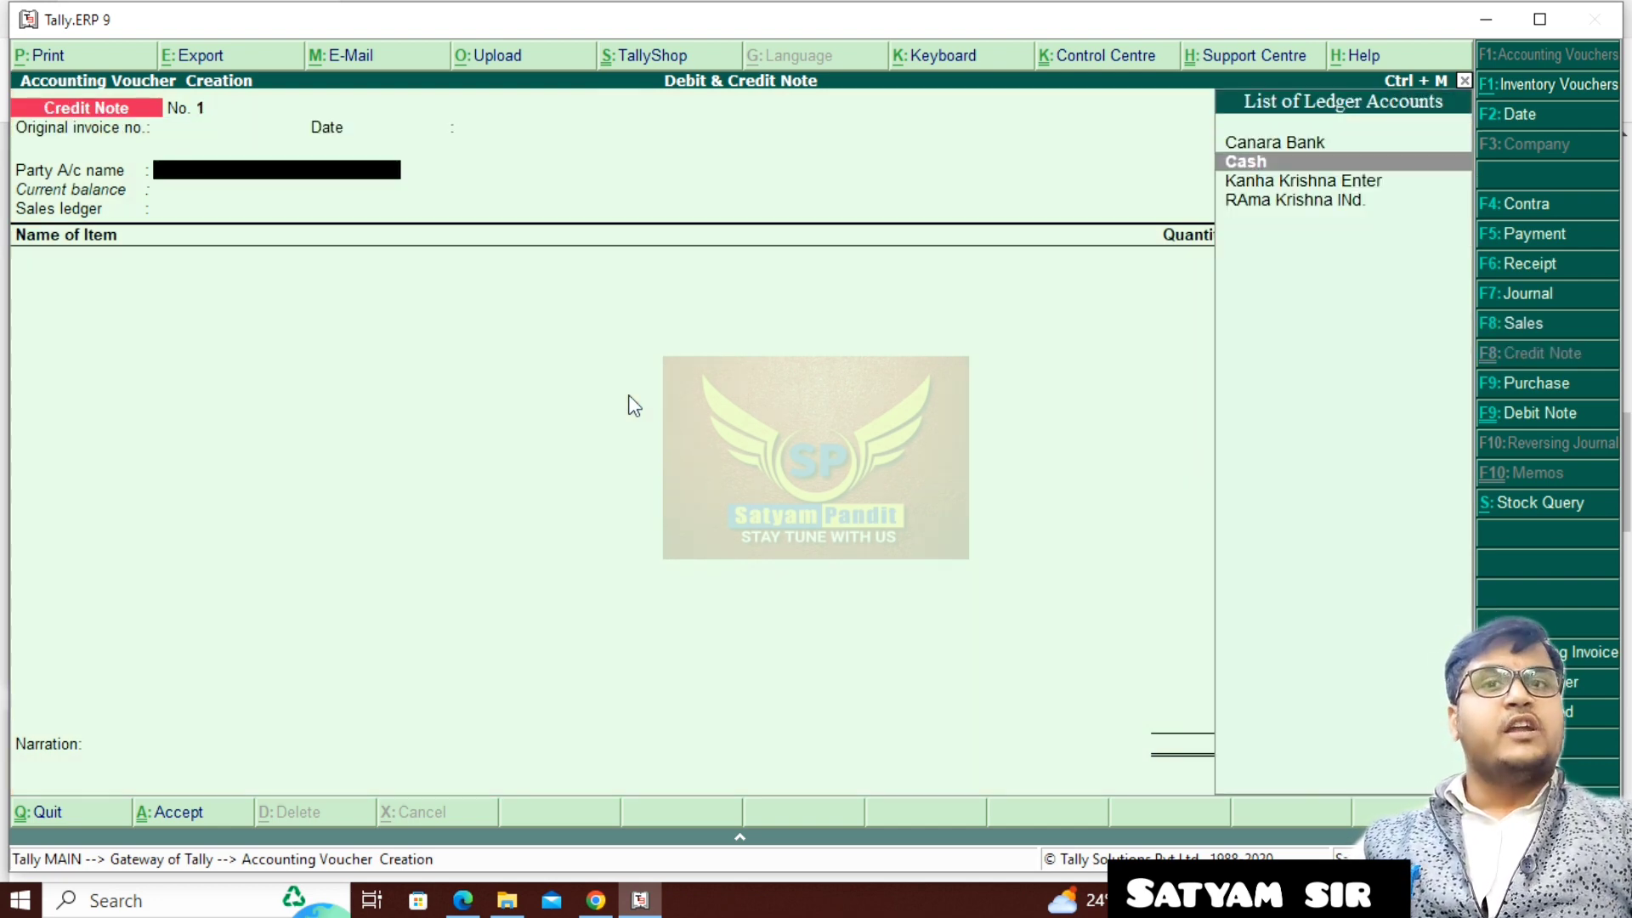
key(Return)
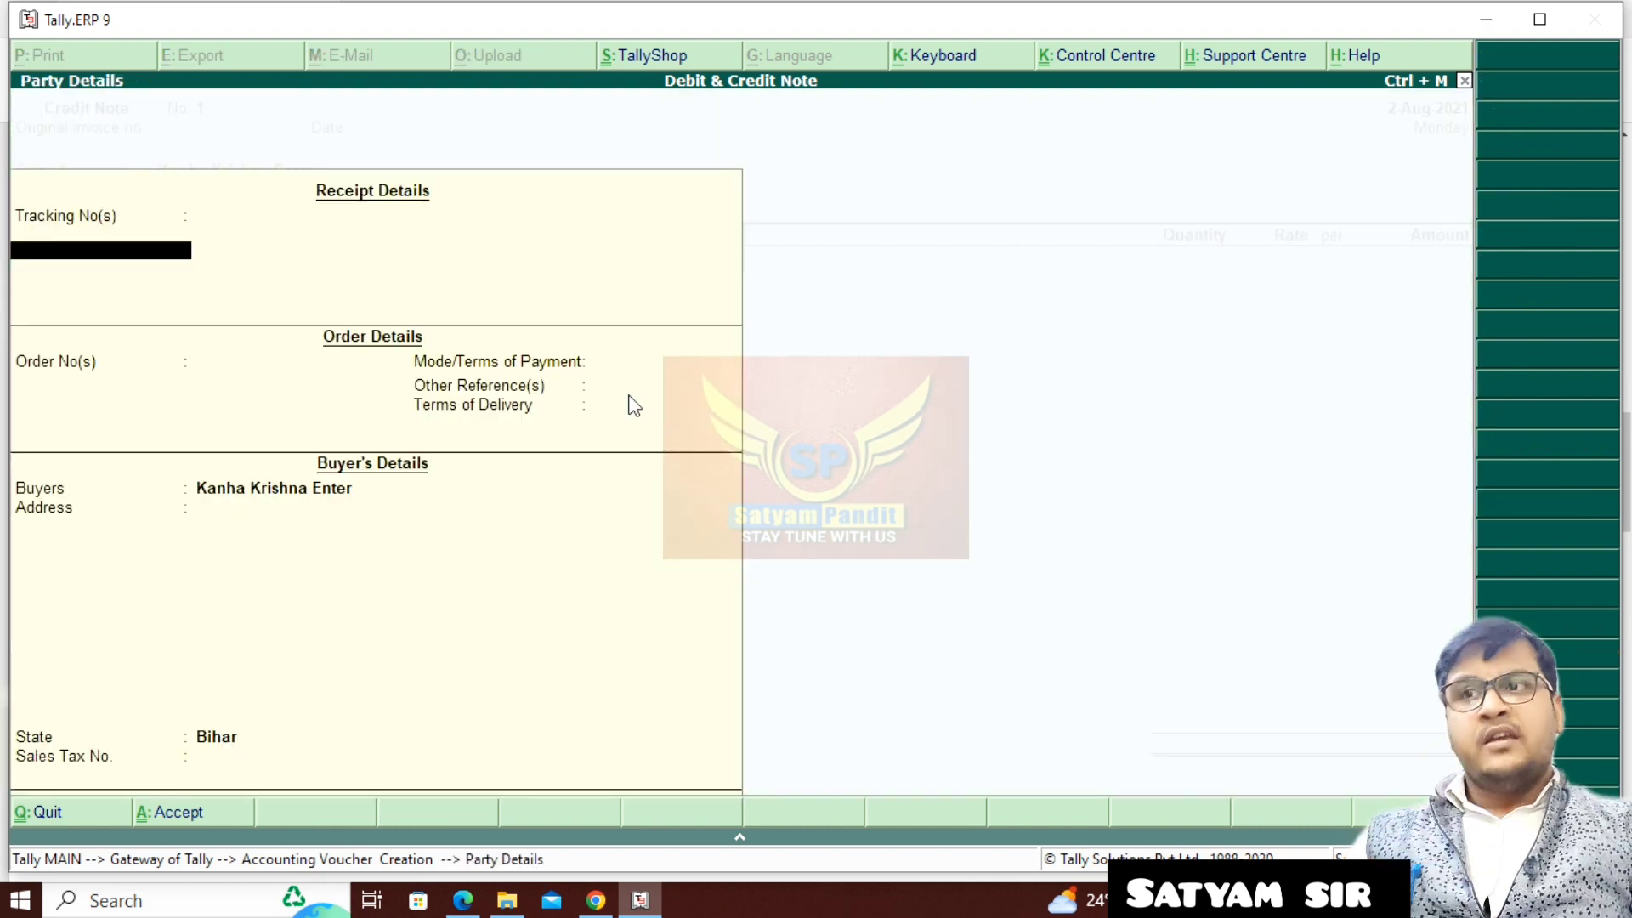
key(Return)
key(Return)
key(Return)
key(Return)
key(Return)
key(Return)
key(Return)
key(Return)
key(Return)
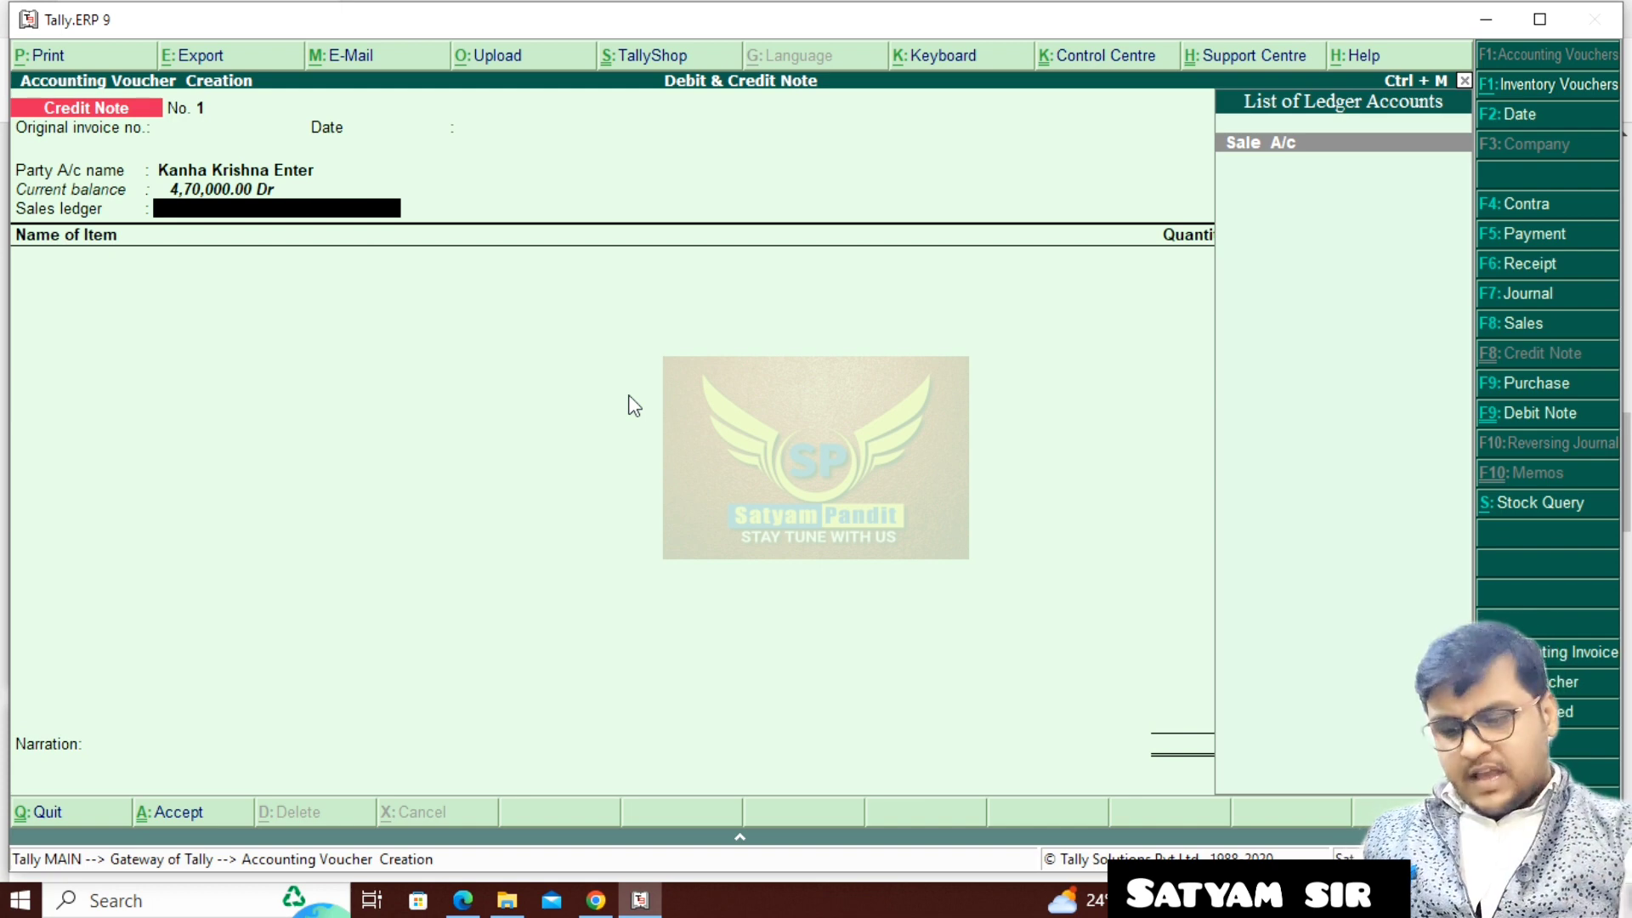
- Create a Sale Return ledger under Sales Accounts with inventory values affected, and use it as the credit note's sales ledger
key(alt+c)
text(Sale)
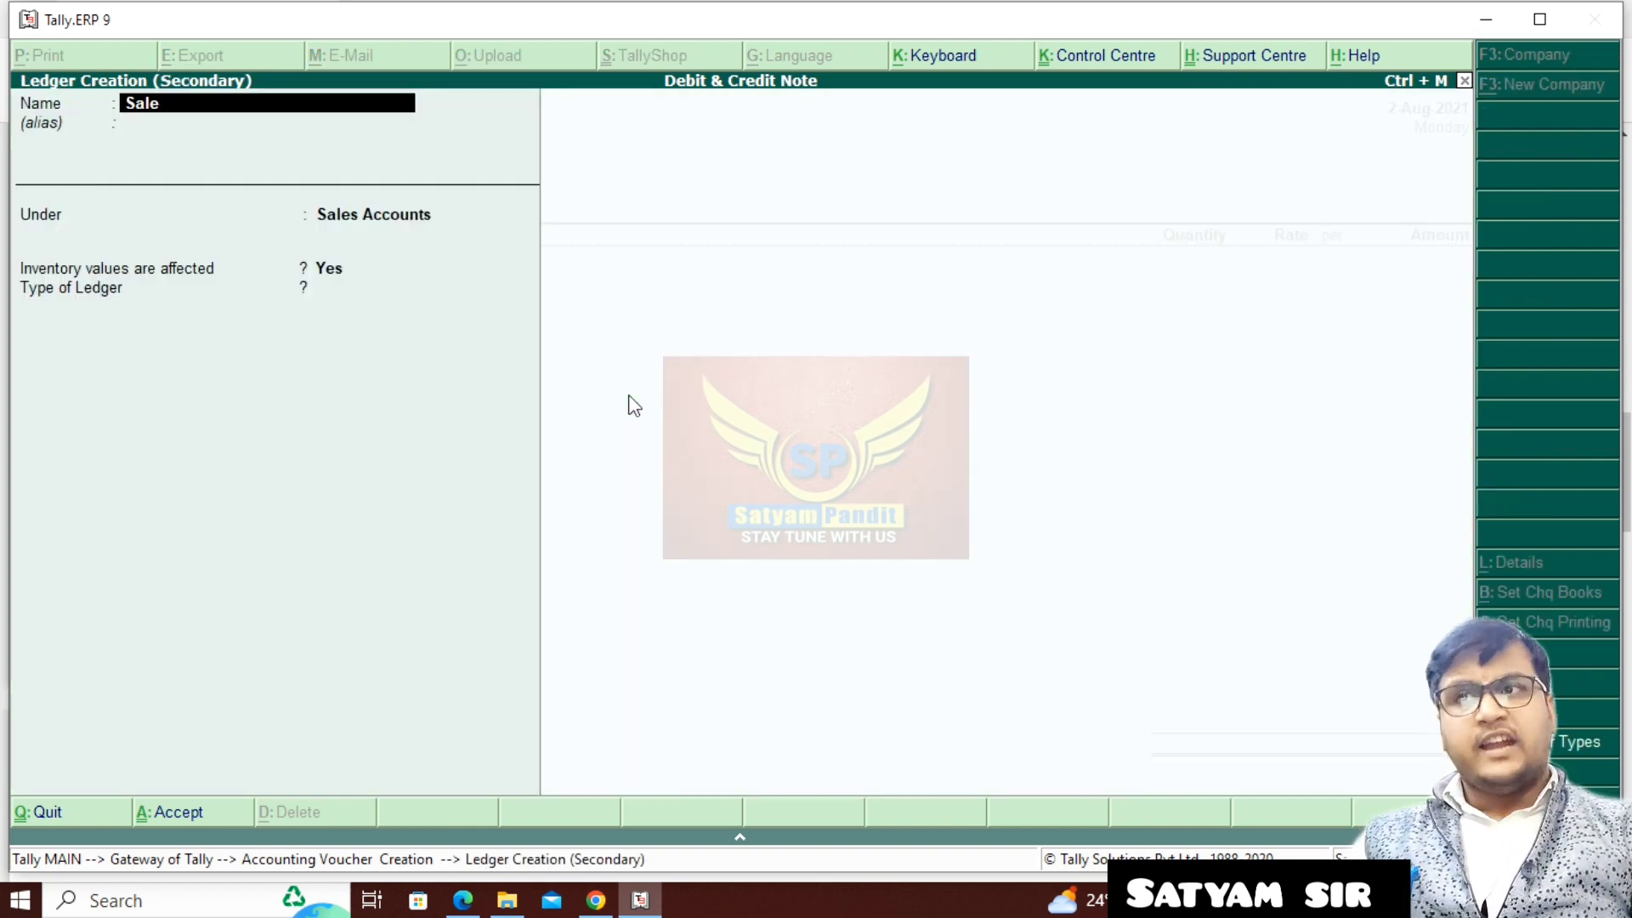
text( Ret)
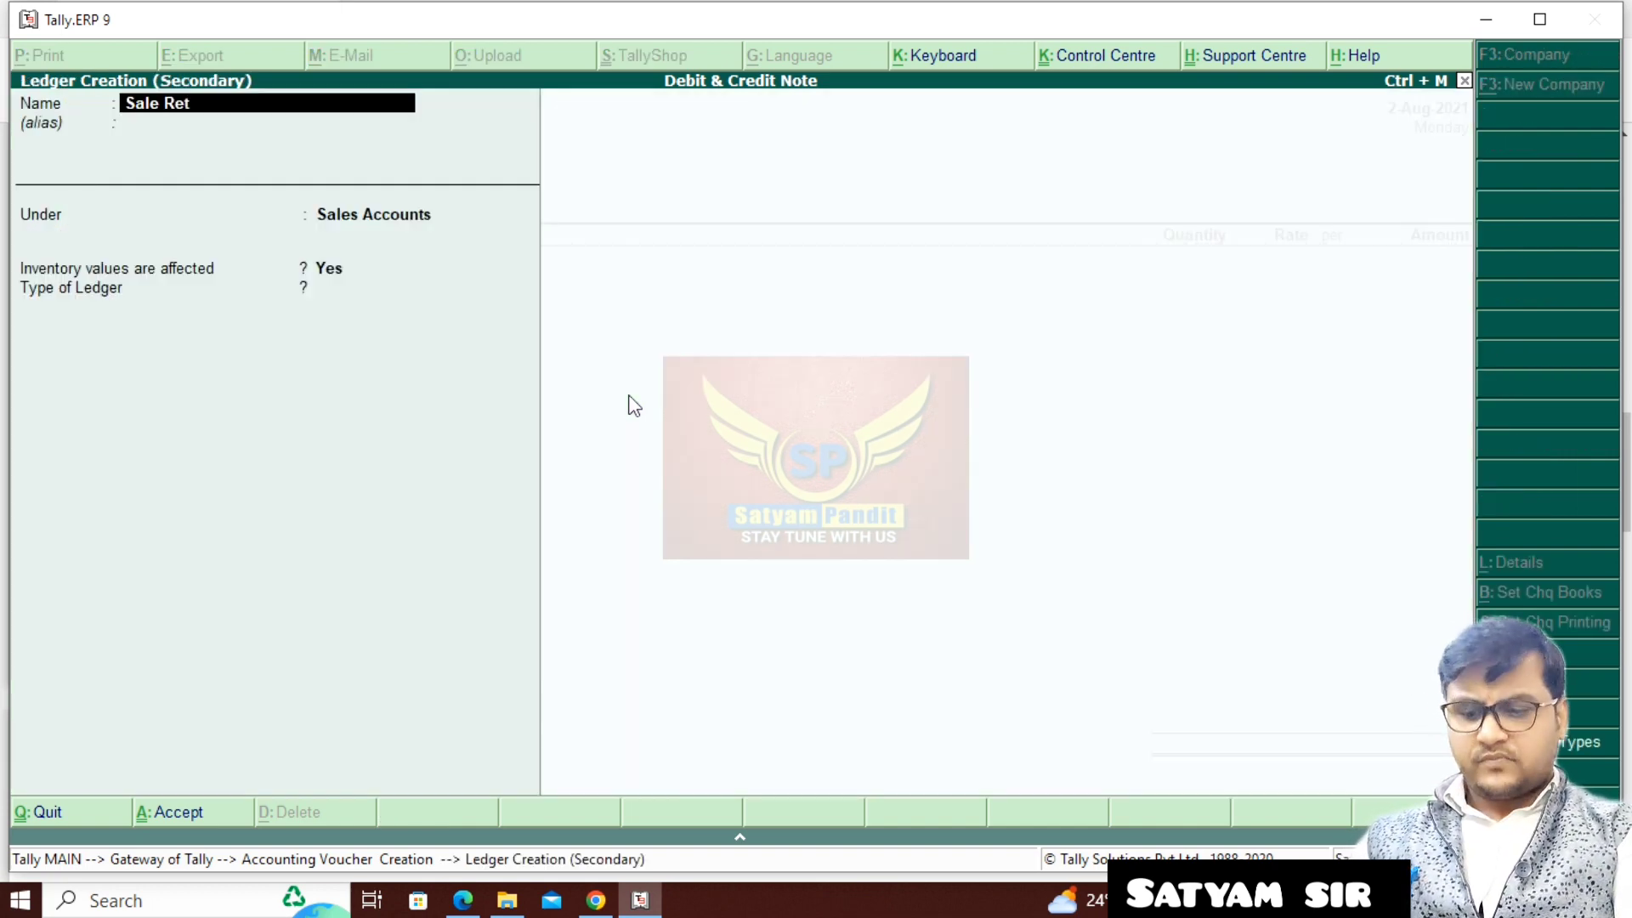
text(urn)
key(Return)
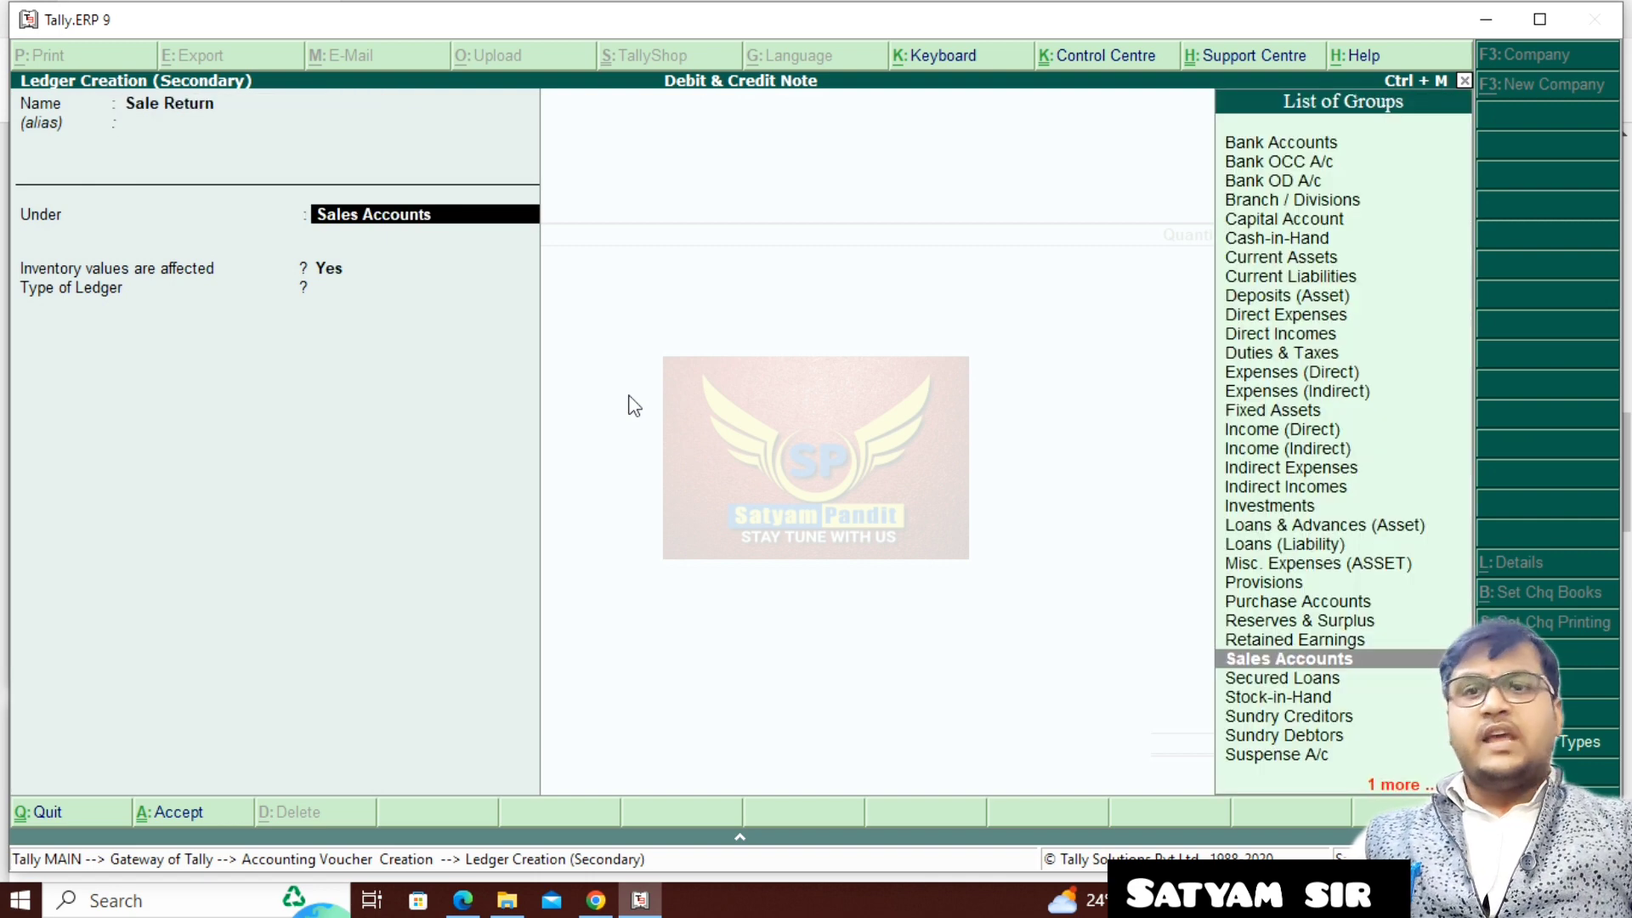
key(Return)
key(Return)
key(Return)
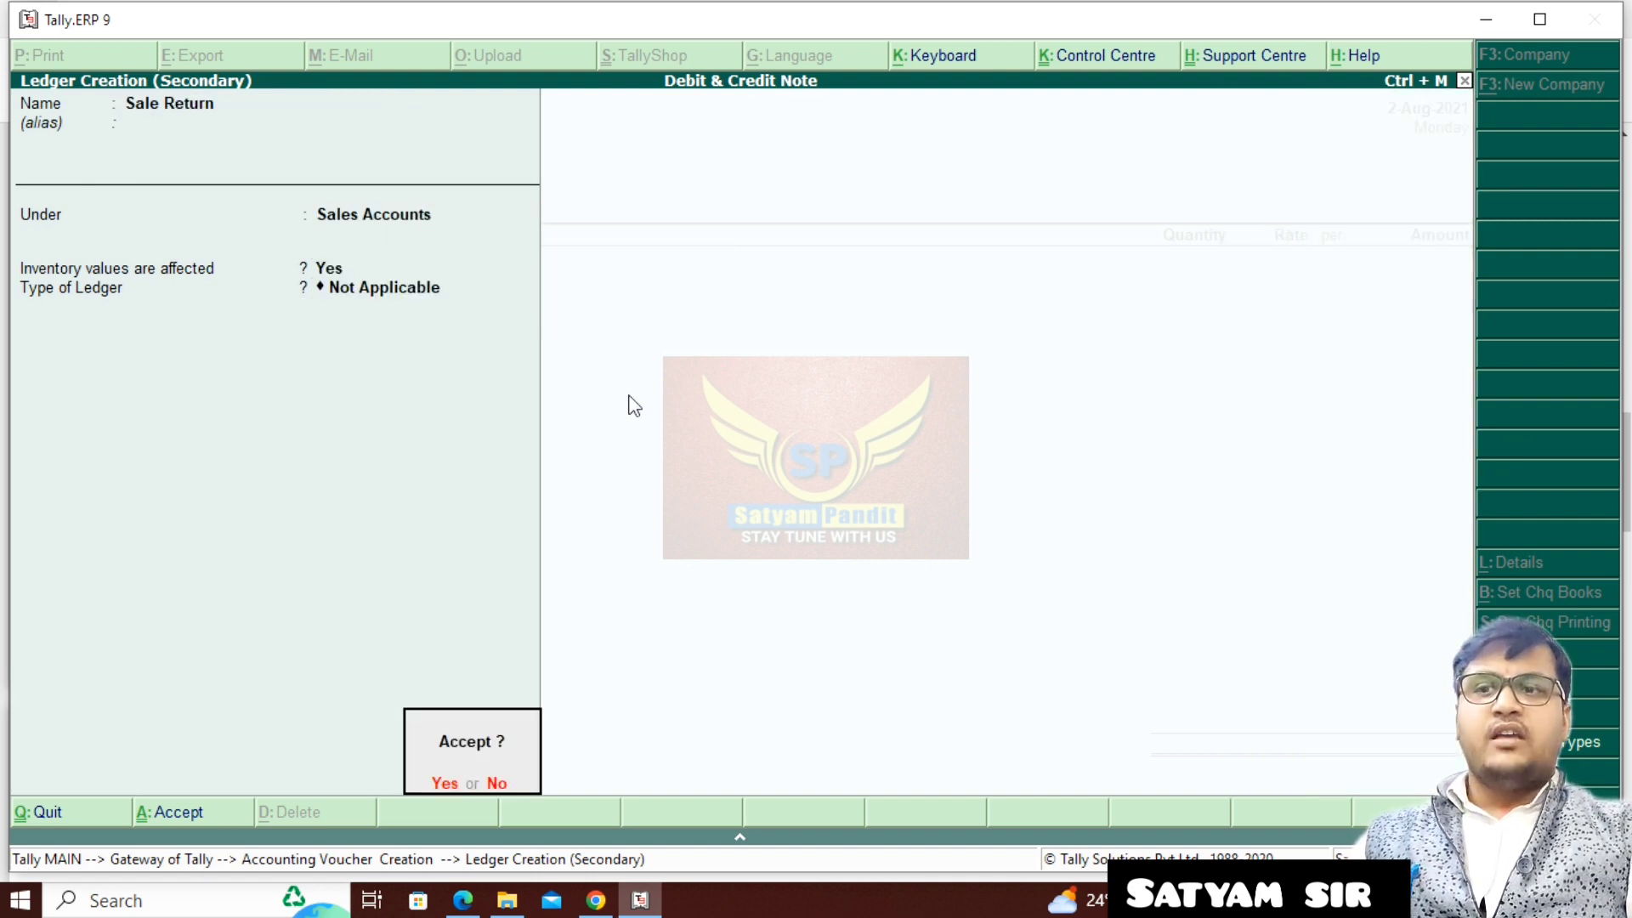
key(Return)
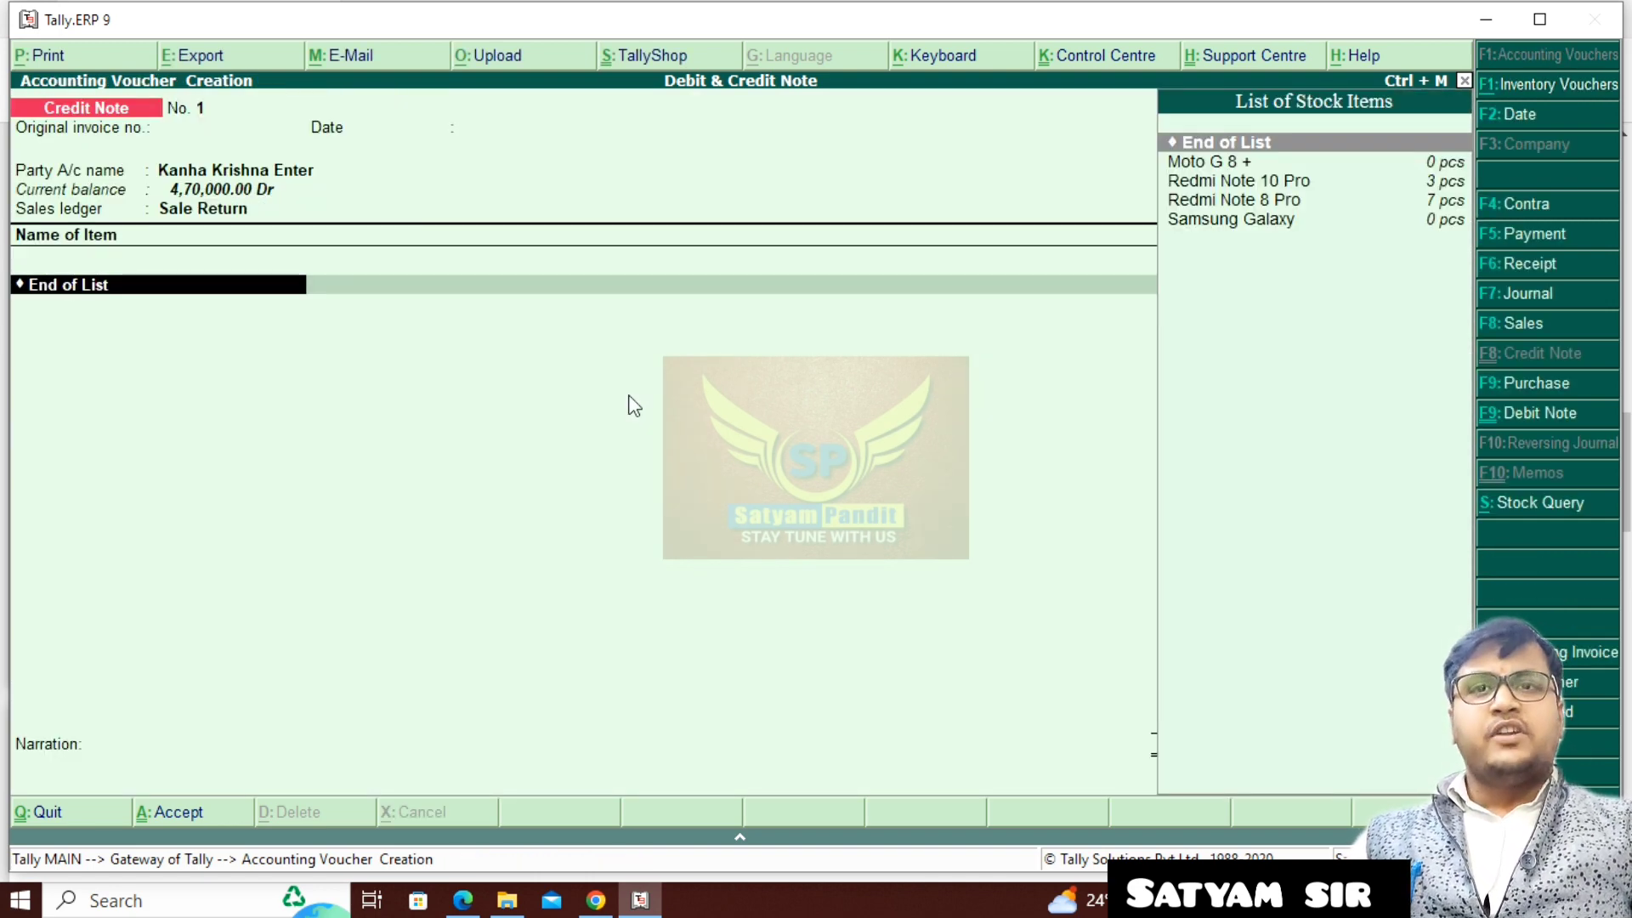
- Add 2 pcs of Redmi Note 8 Pro at a rate of 25,000.00 to the credit note
key(Down)
key(Down)
key(Down)
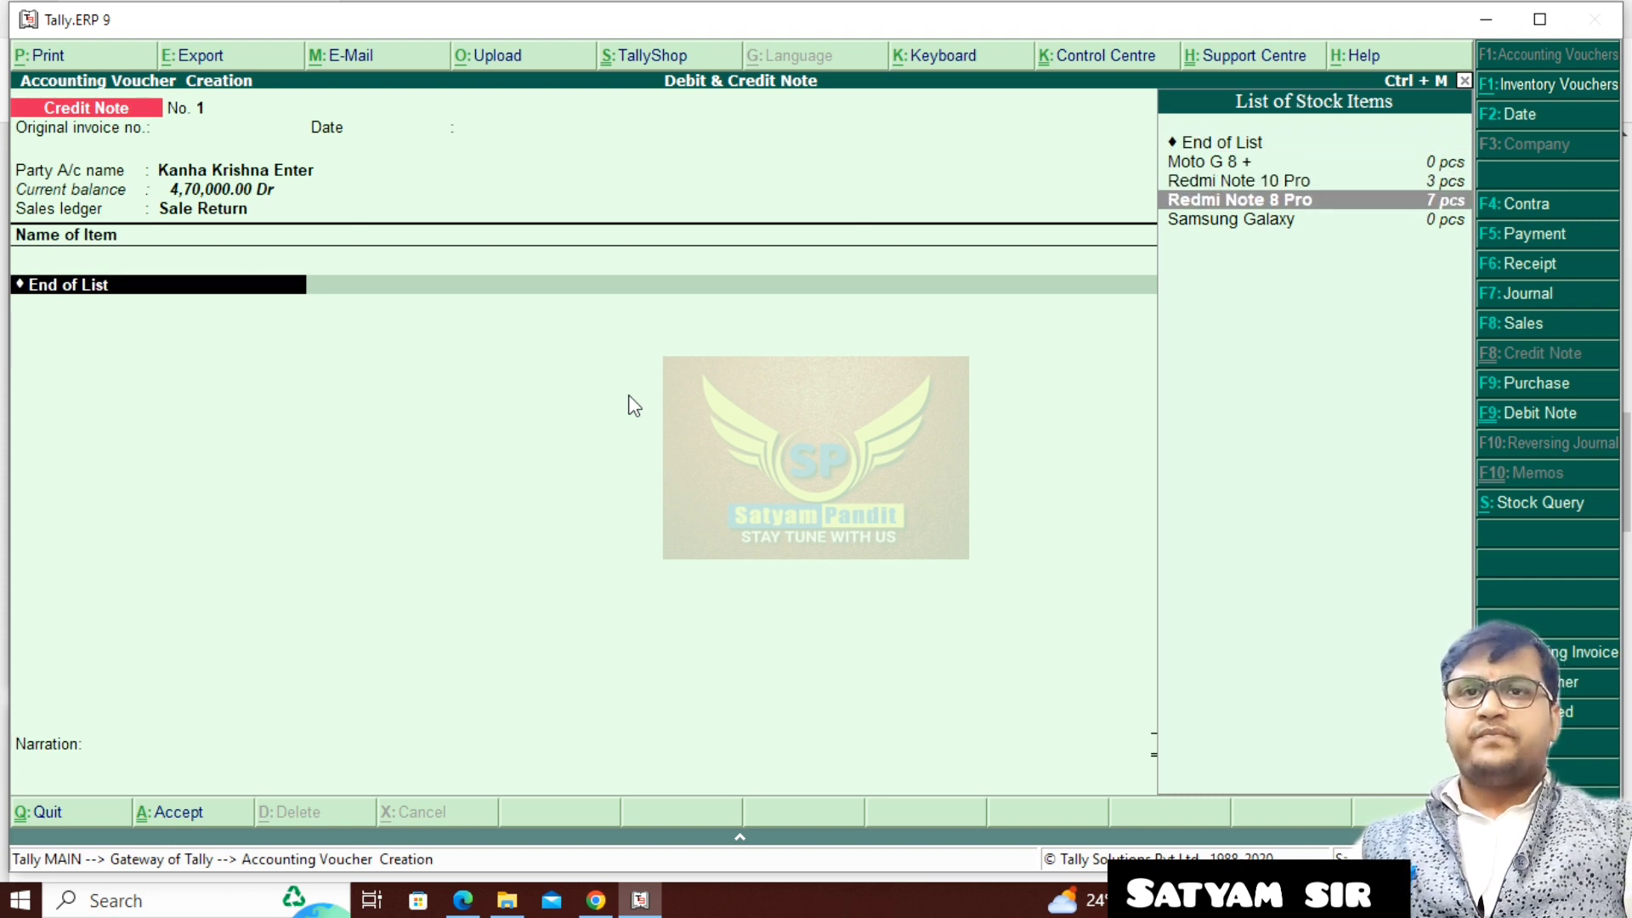
key(Return)
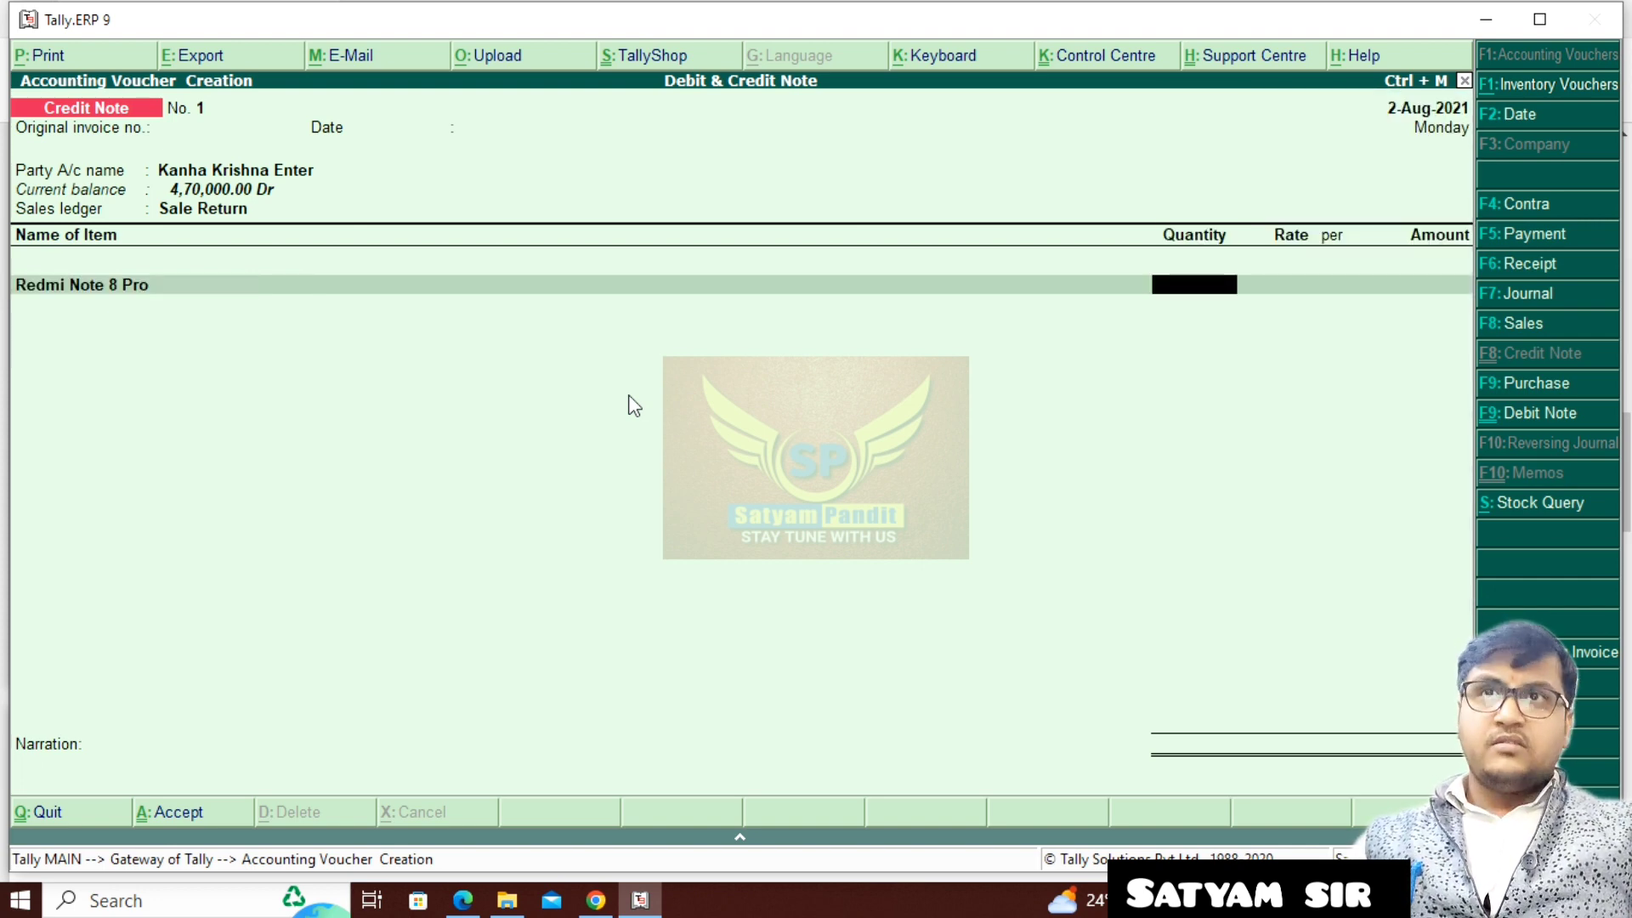
text(2)
key(Return)
key(Return)
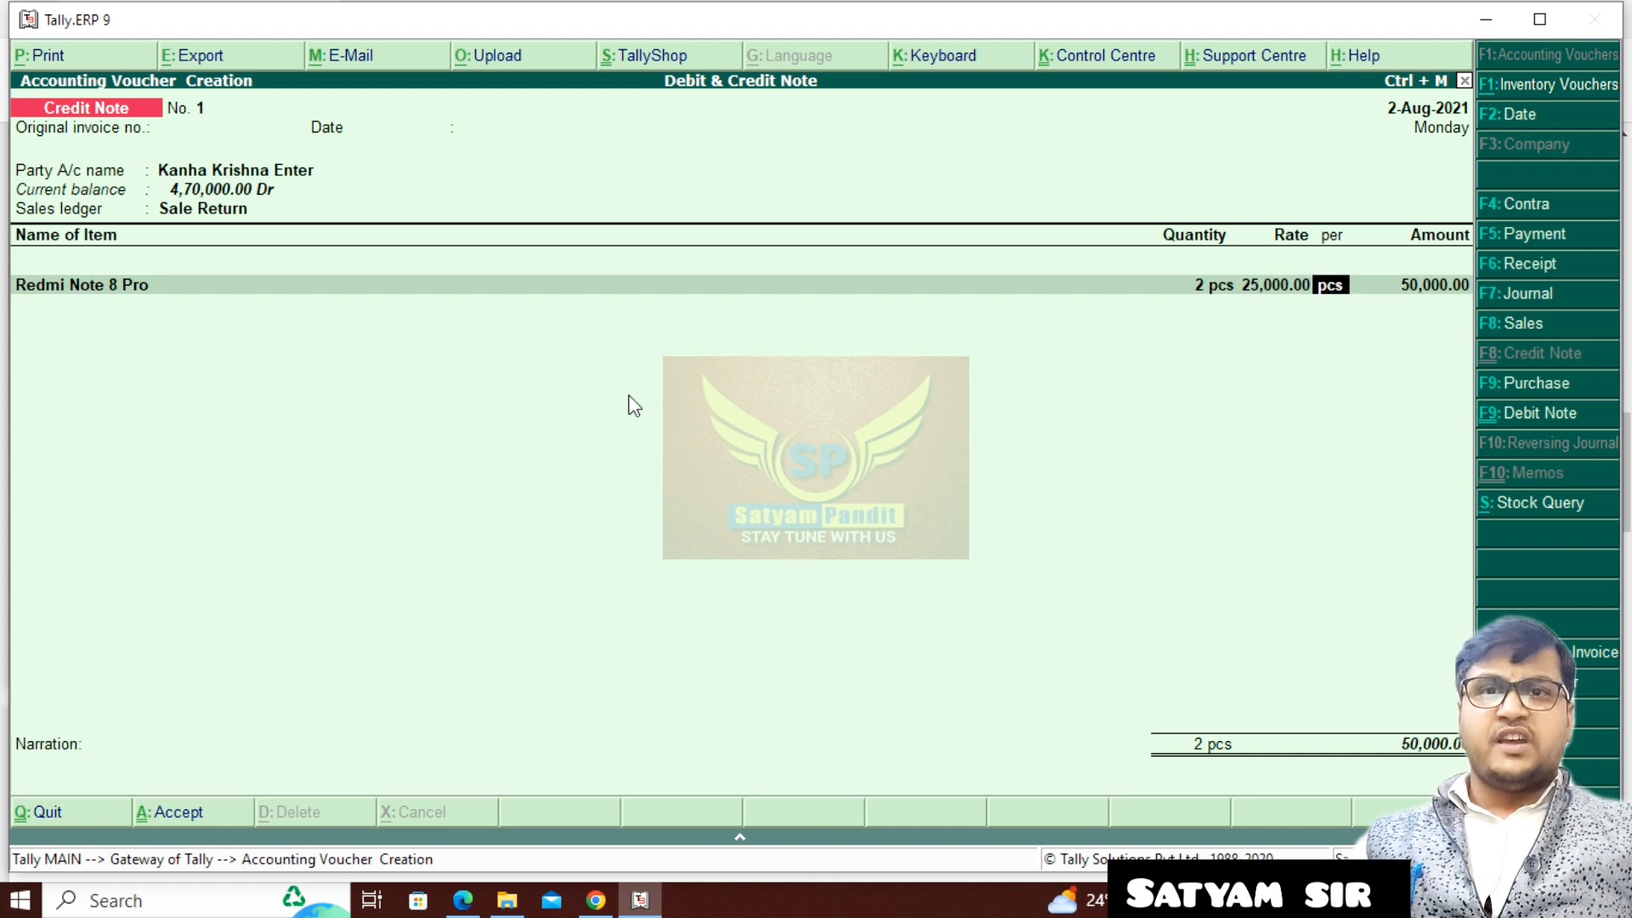
key(Return)
key(Return)
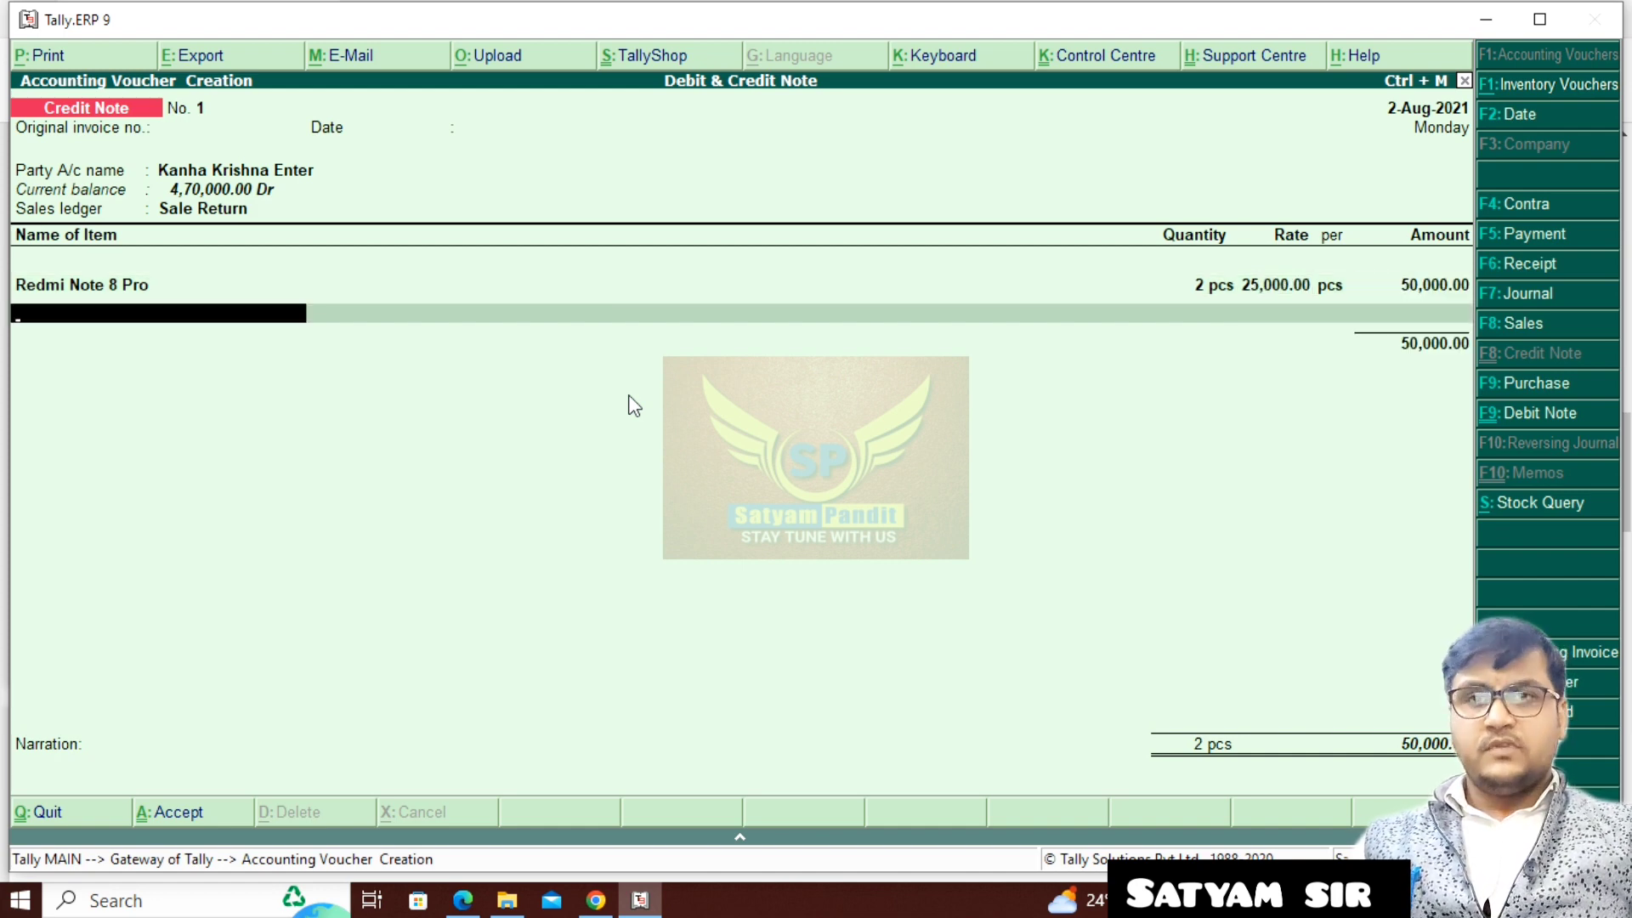
- Add 1 pcs of Redmi Note 10 Pro at a rate of 20,000.00 to the credit note
text(R)
key(Return)
text(1)
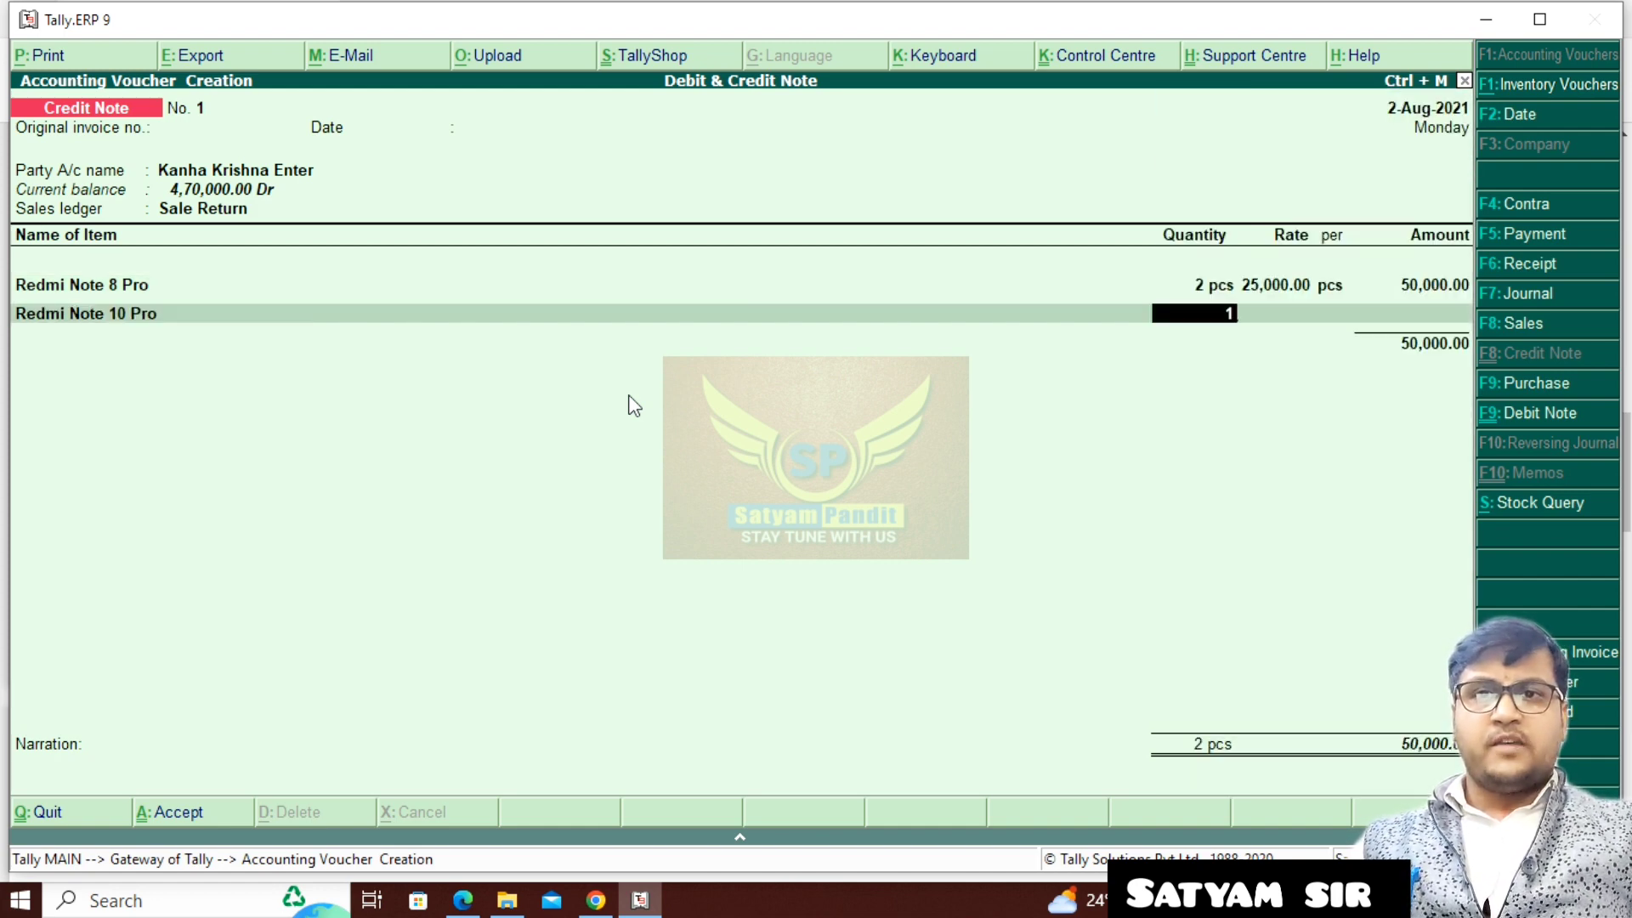
key(Return)
key(Return)
key(Return)
key(Return)
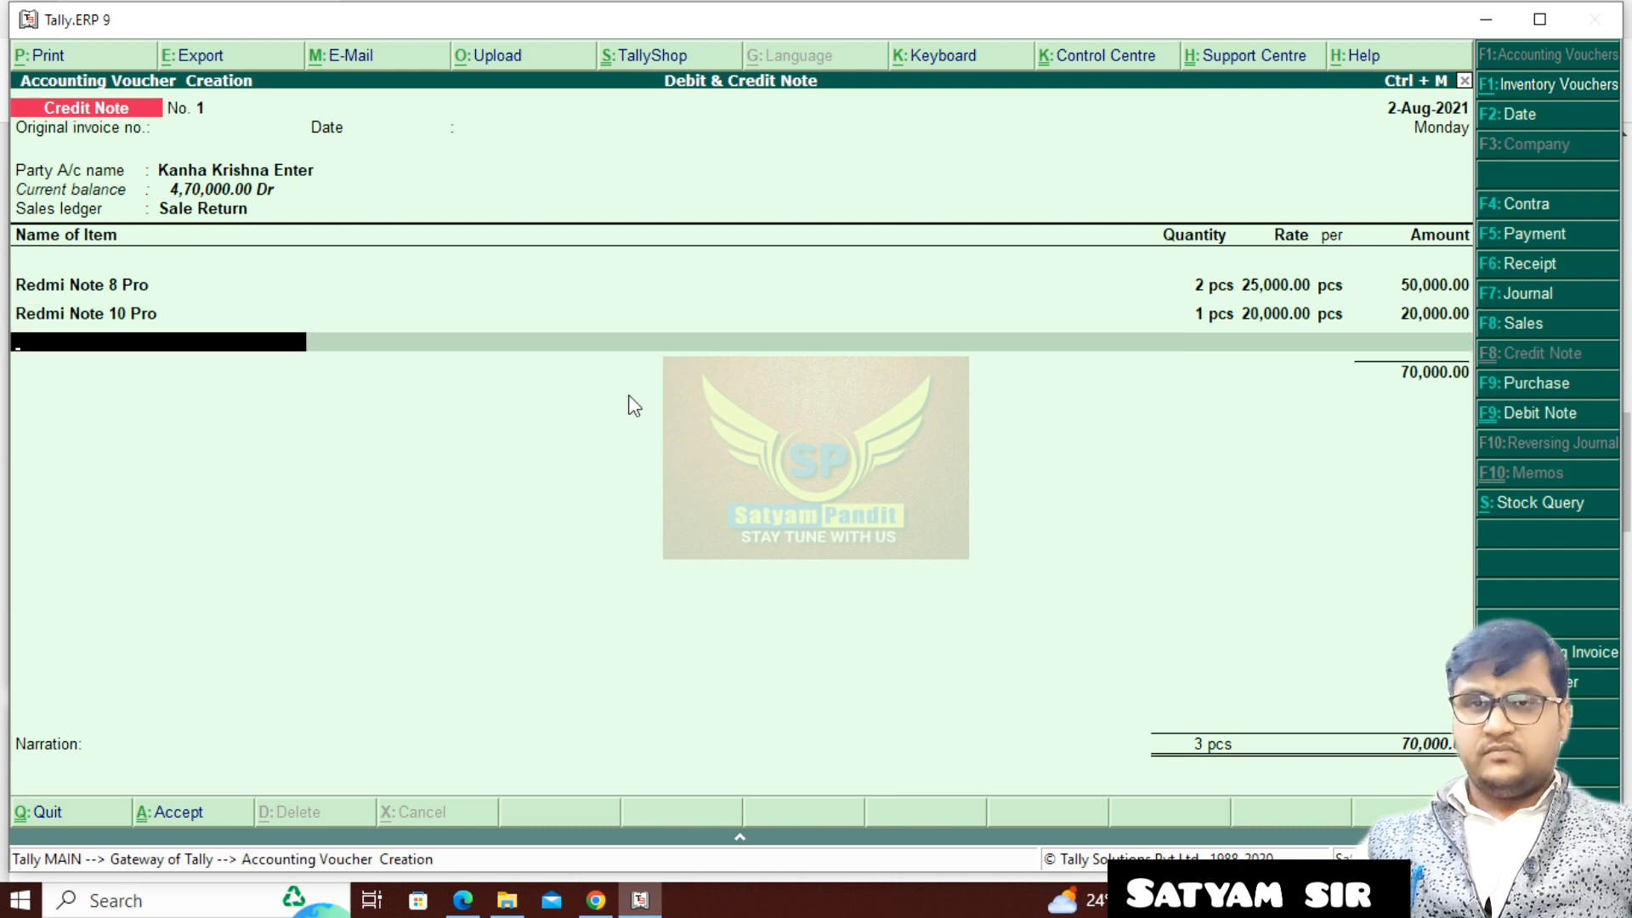
- Add 1 pcs of Samsung Galaxy at a rate of 20,000.00 to the credit note
text(S)
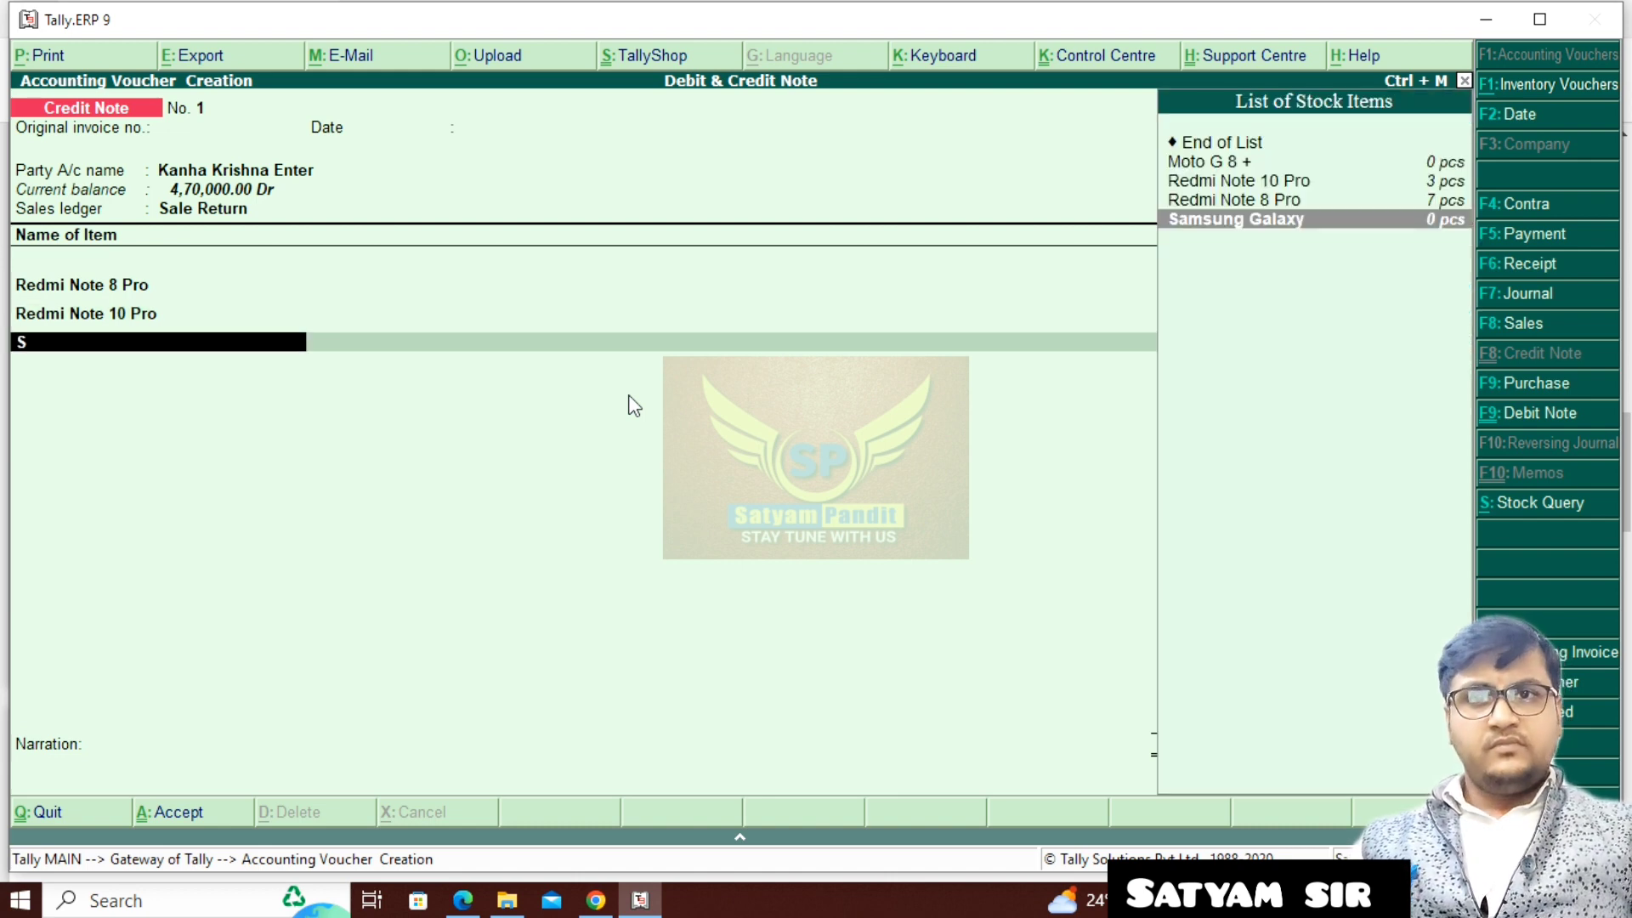
key(Return)
key(BackSpace)
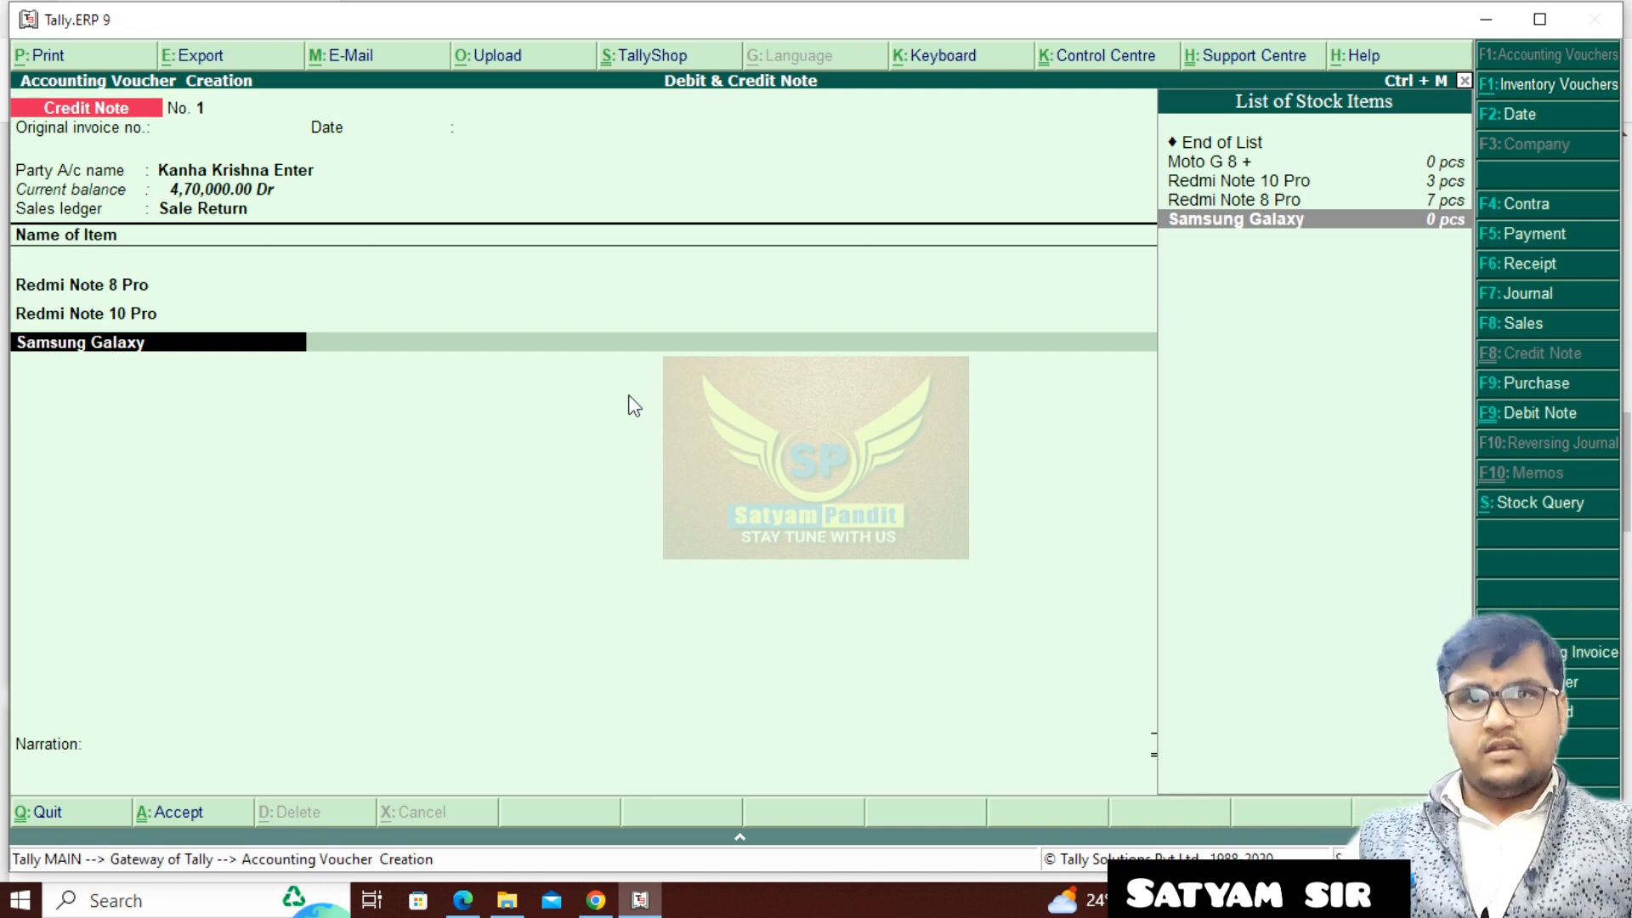
key(Return)
text(1)
key(Return)
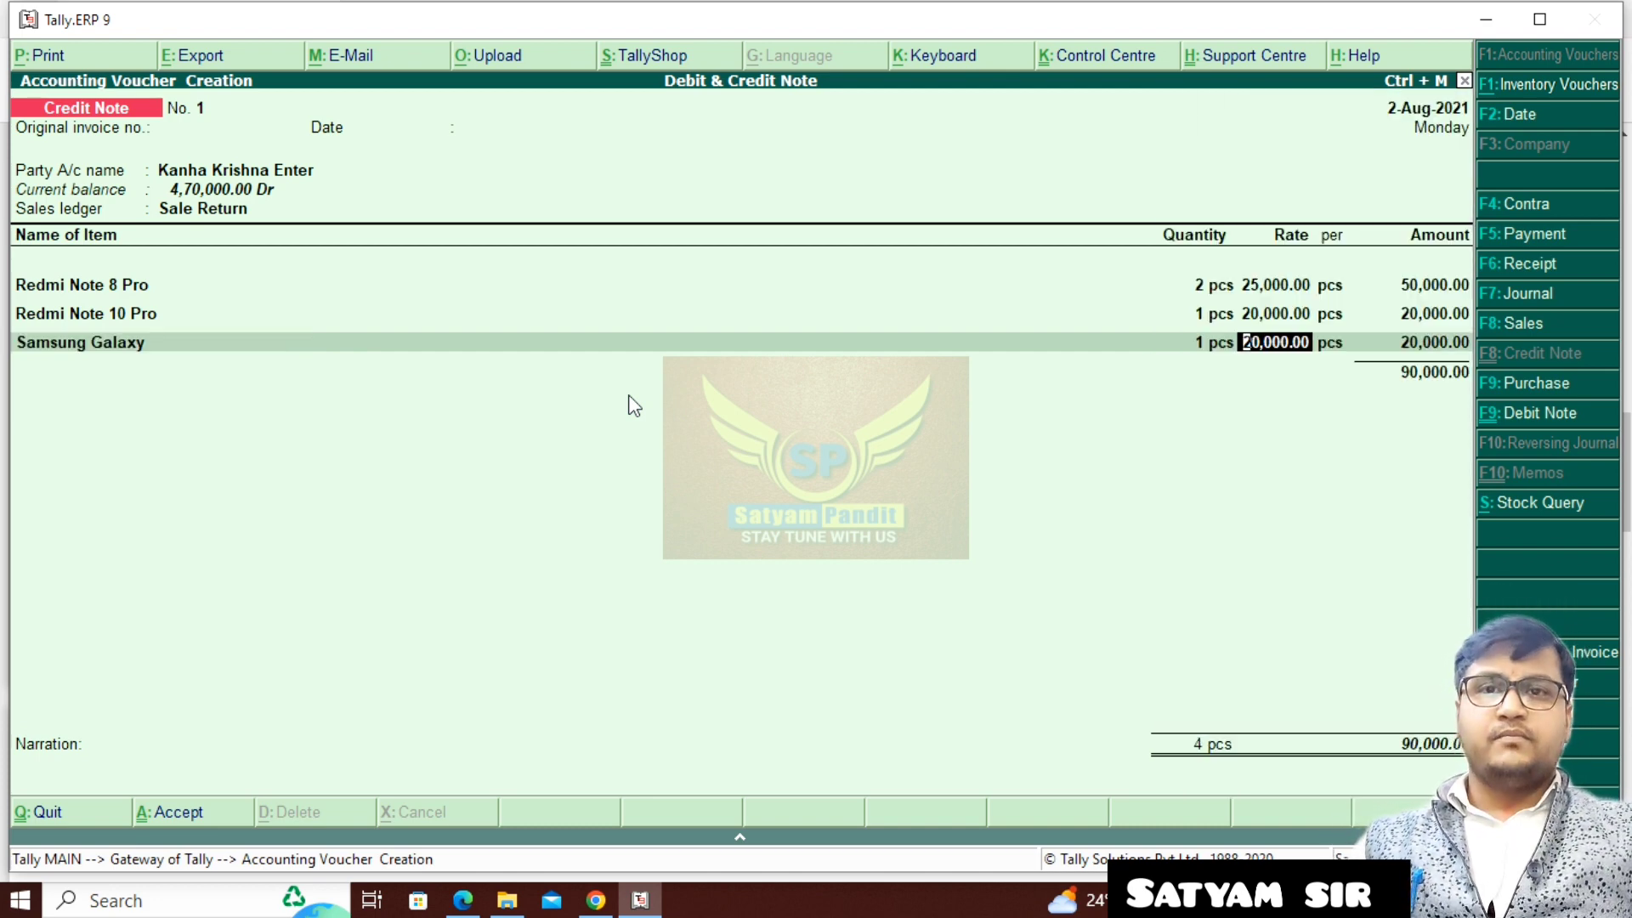
key(Return)
key(Return)
- Add 1 pcs of Moto G 8 + at a rate of 20,000.00 and end the credit note's item list
key(Return)
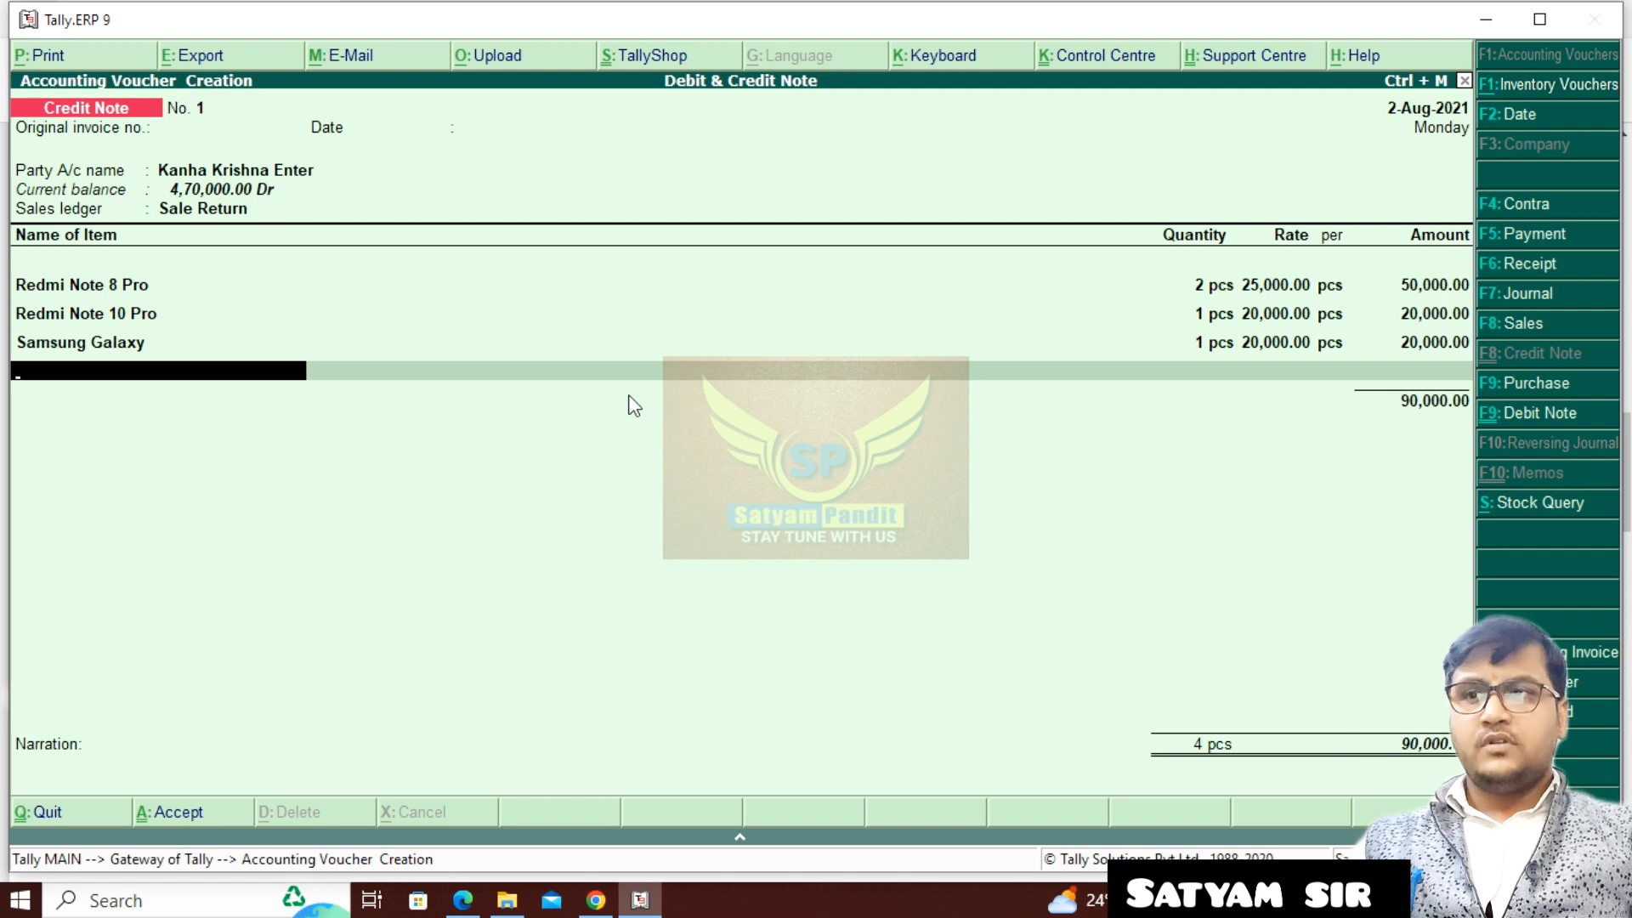
text(M)
key(Return)
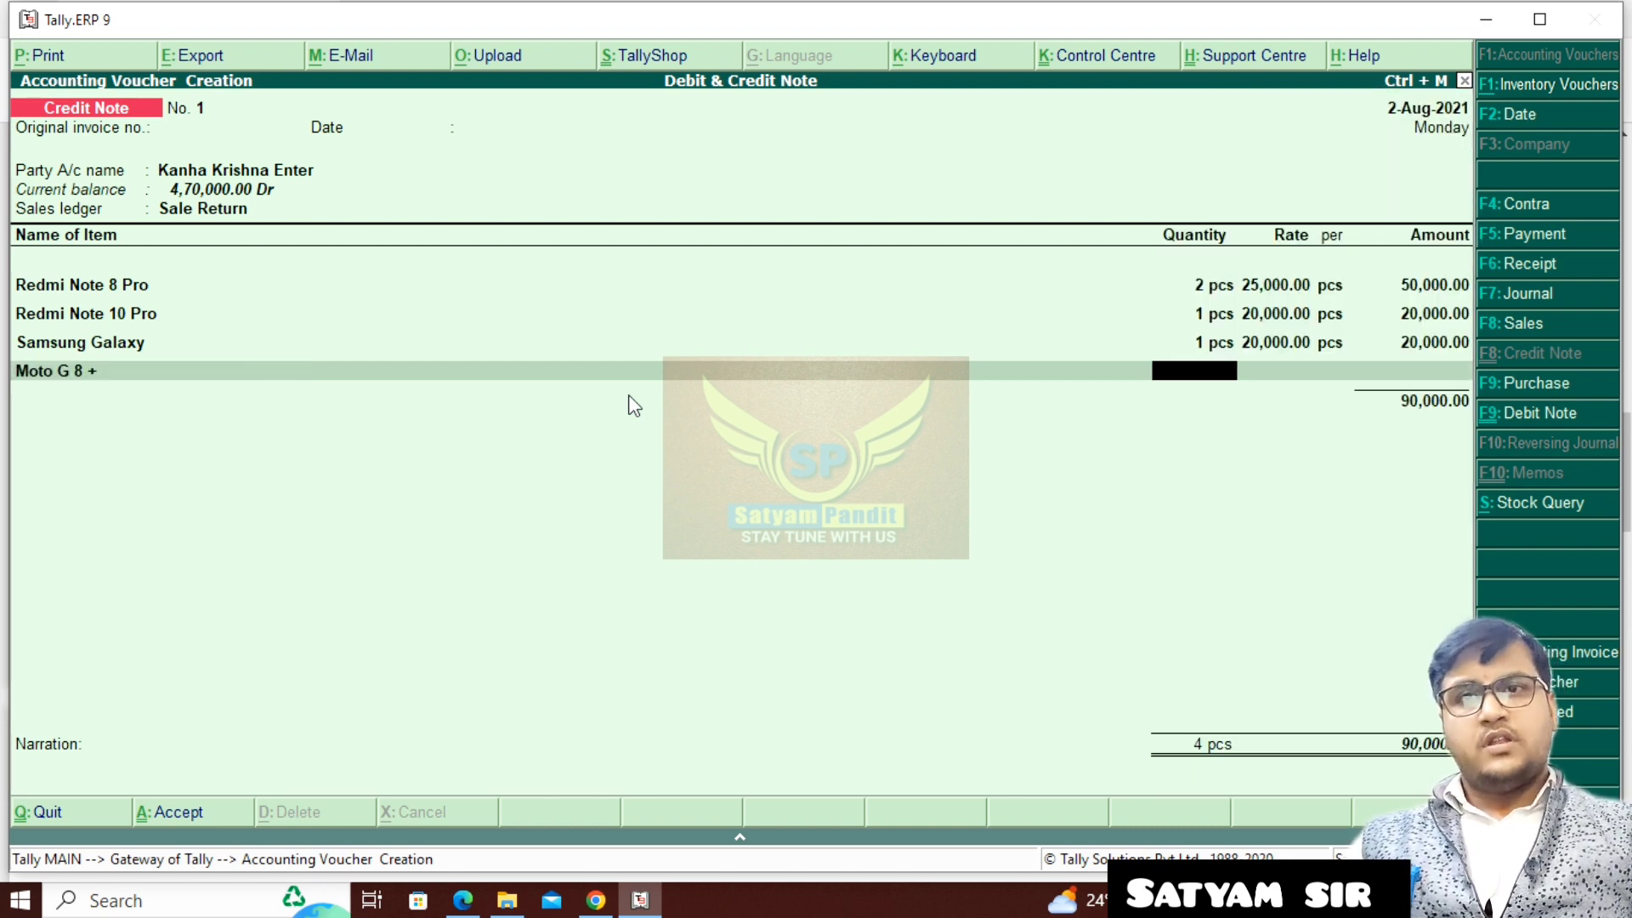
text(1)
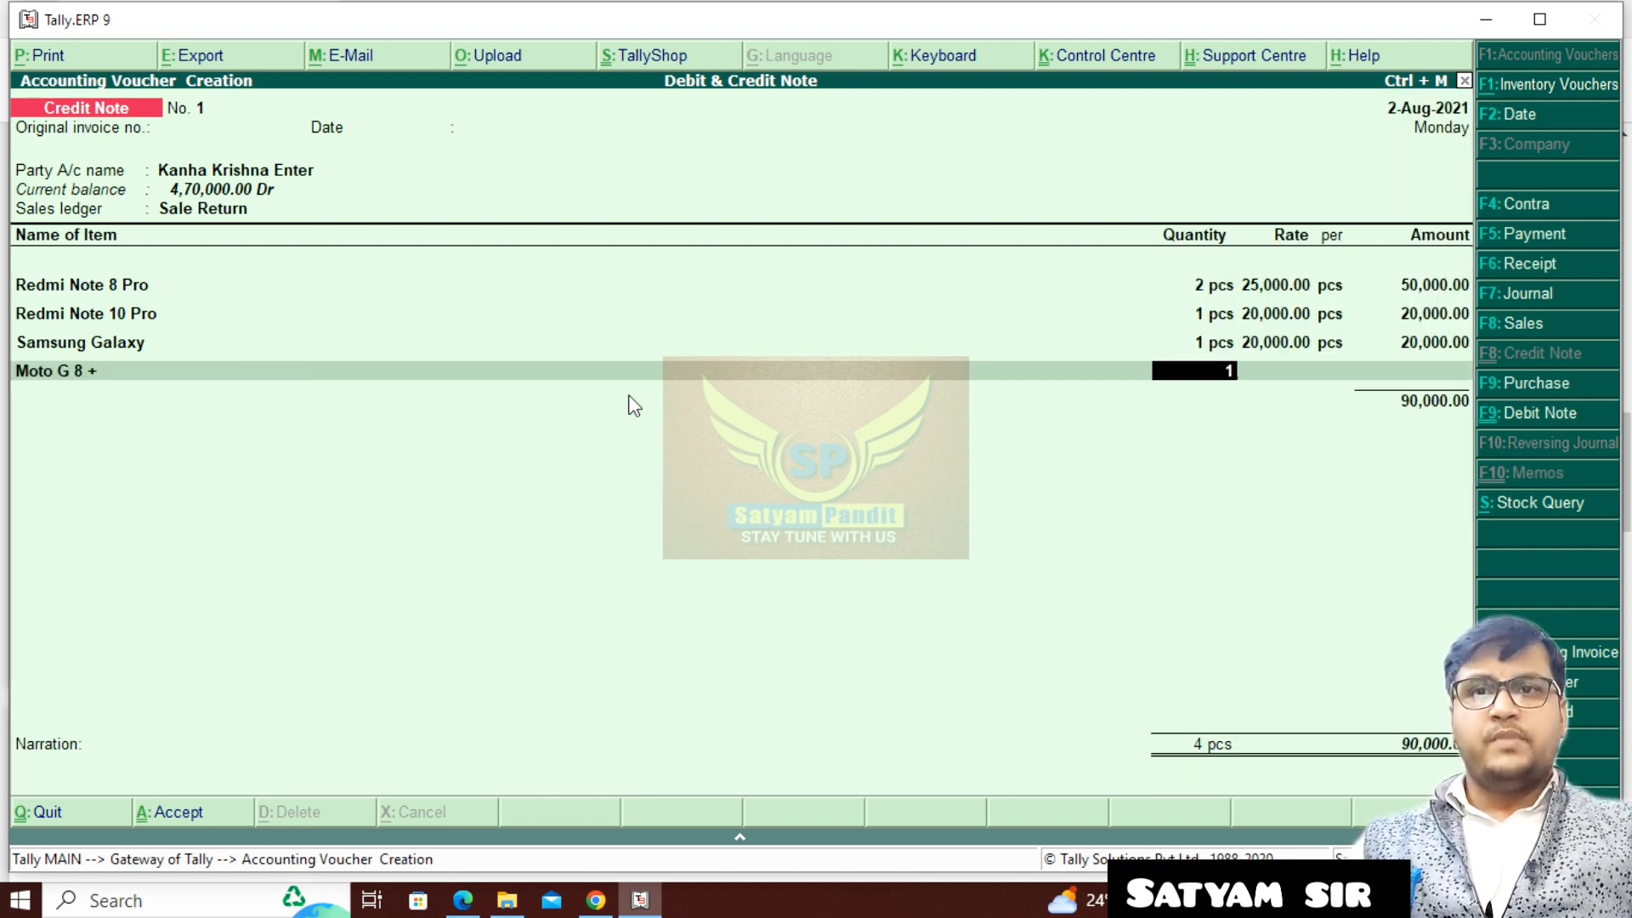
key(Return)
key(Return)
- Allocate the credit note's 1,10,000.00 Cr against reference Kk/100 and save the voucher with a blank narration
key(Return)
key(Return)
key(Return)
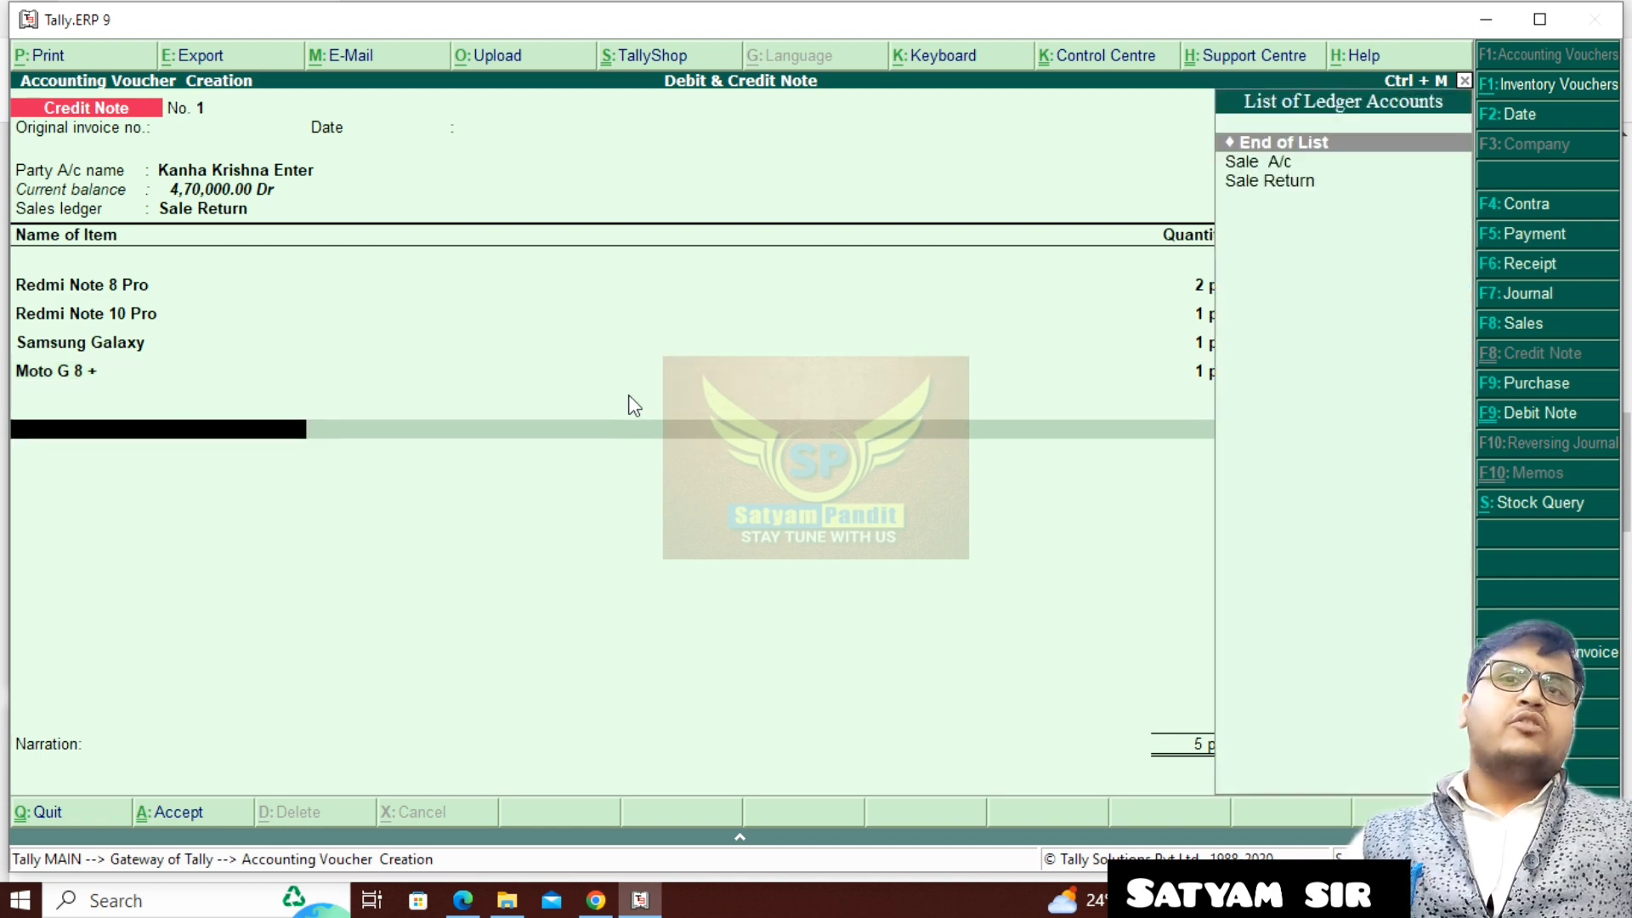
key(Return)
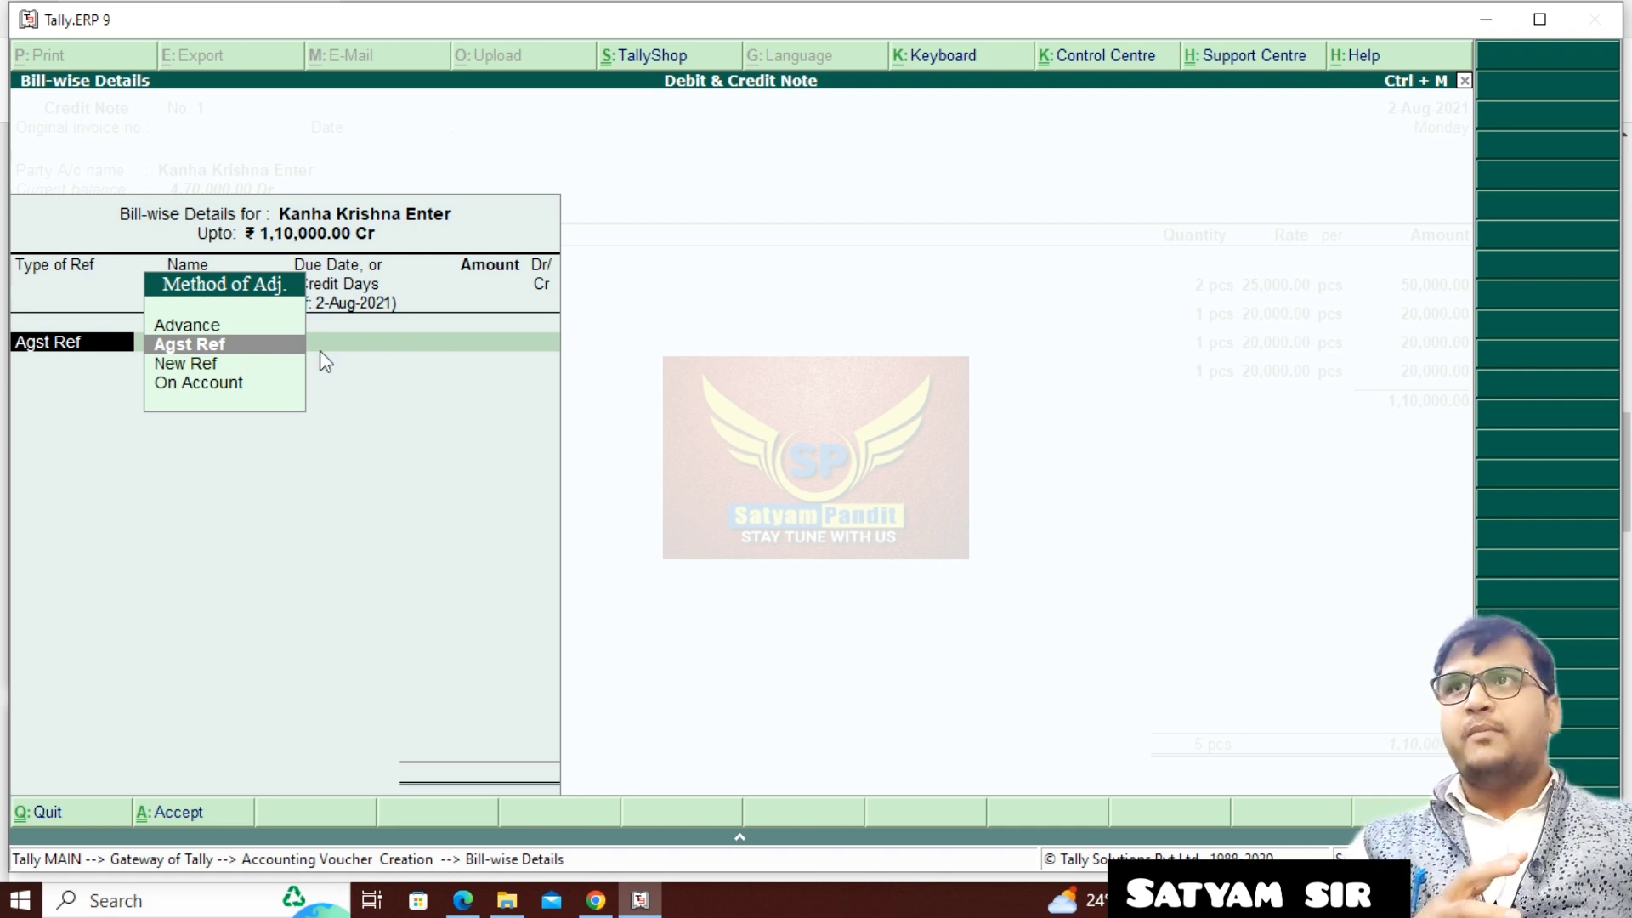
key(Return)
key(Return)
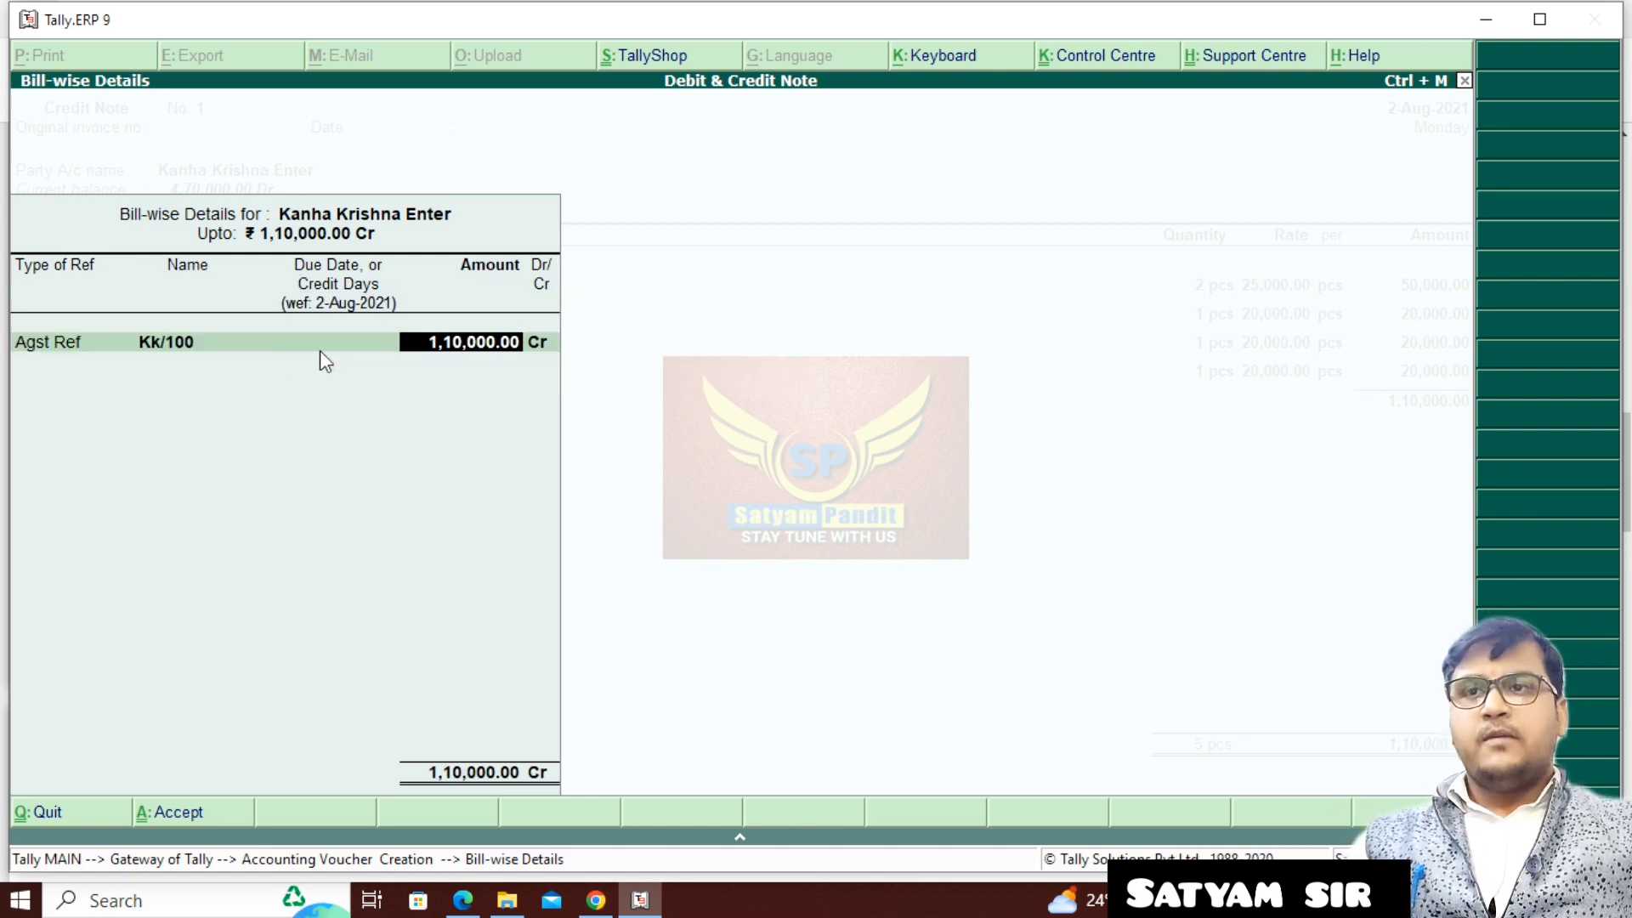
key(Return)
key(Return)
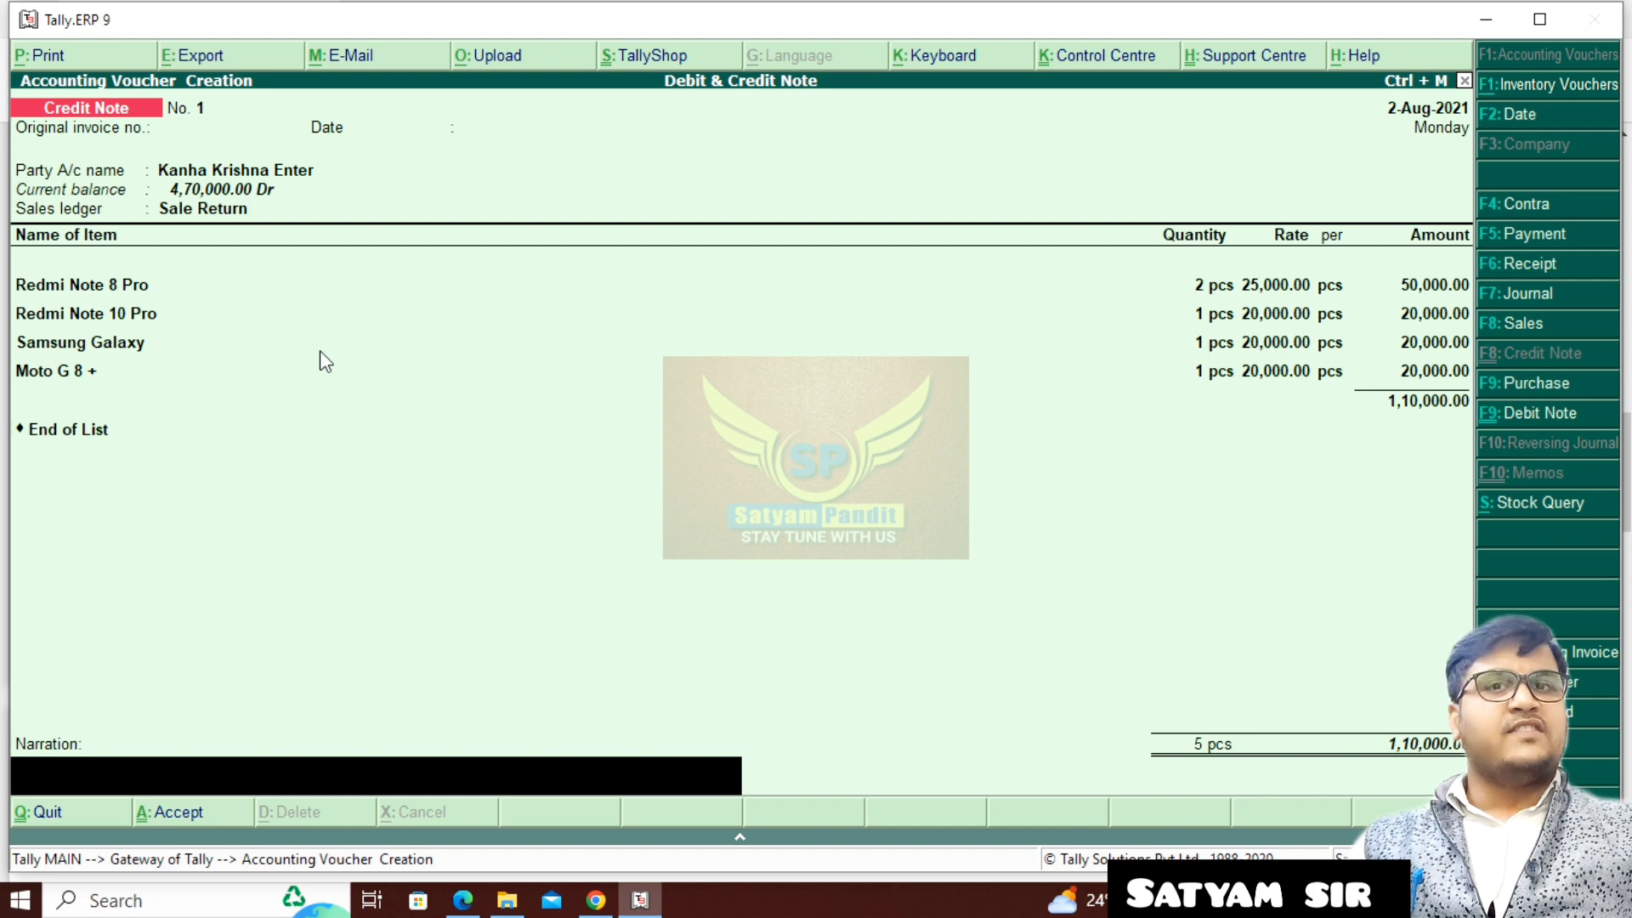
key(Return)
key(Return)
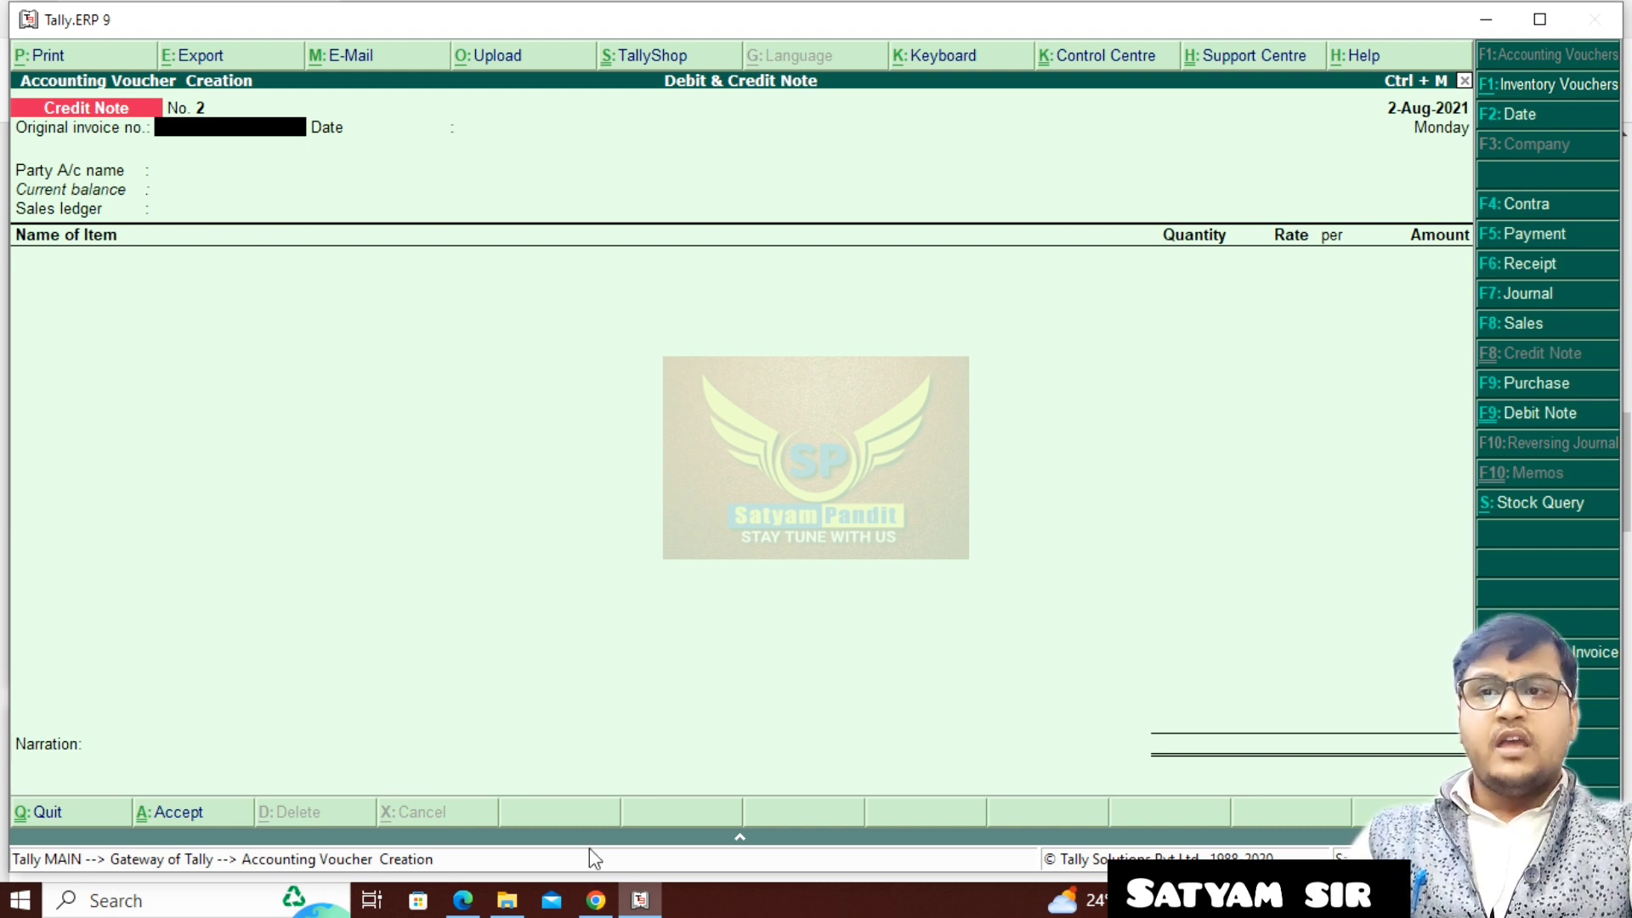
- Check the cheque receipt question in the assignment PDF in Edge, then credit Kanha Krishna Enter 3,60,000.00 in a Tally.ERP 9 receipt voucher
click(462, 902)
scroll(630, 672, down, 5)
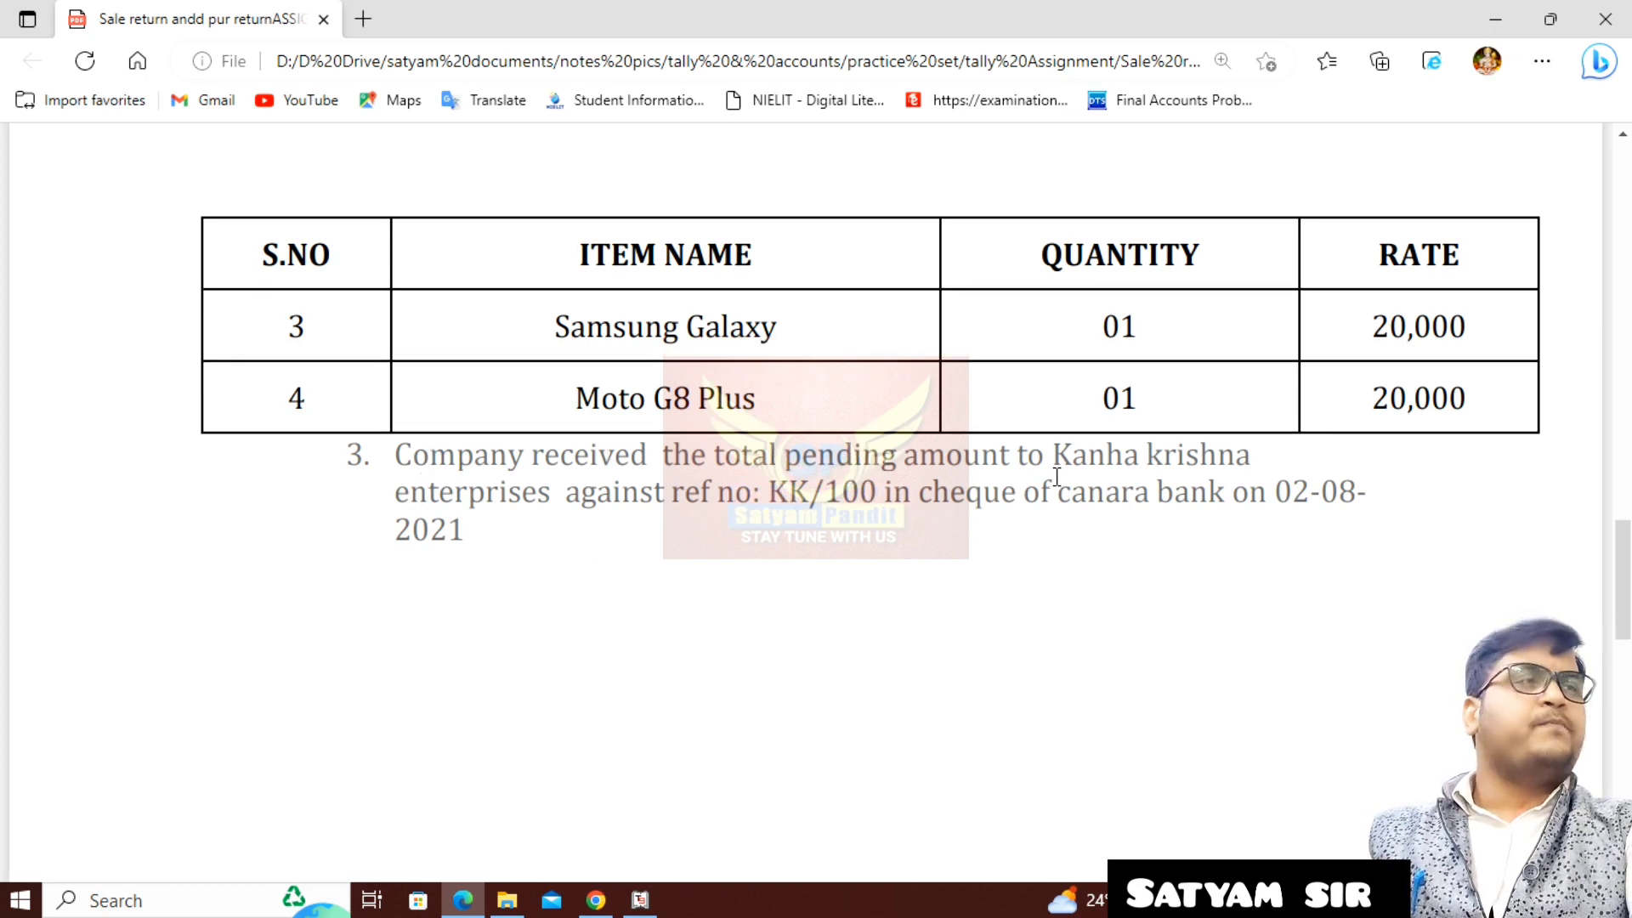
click(640, 900)
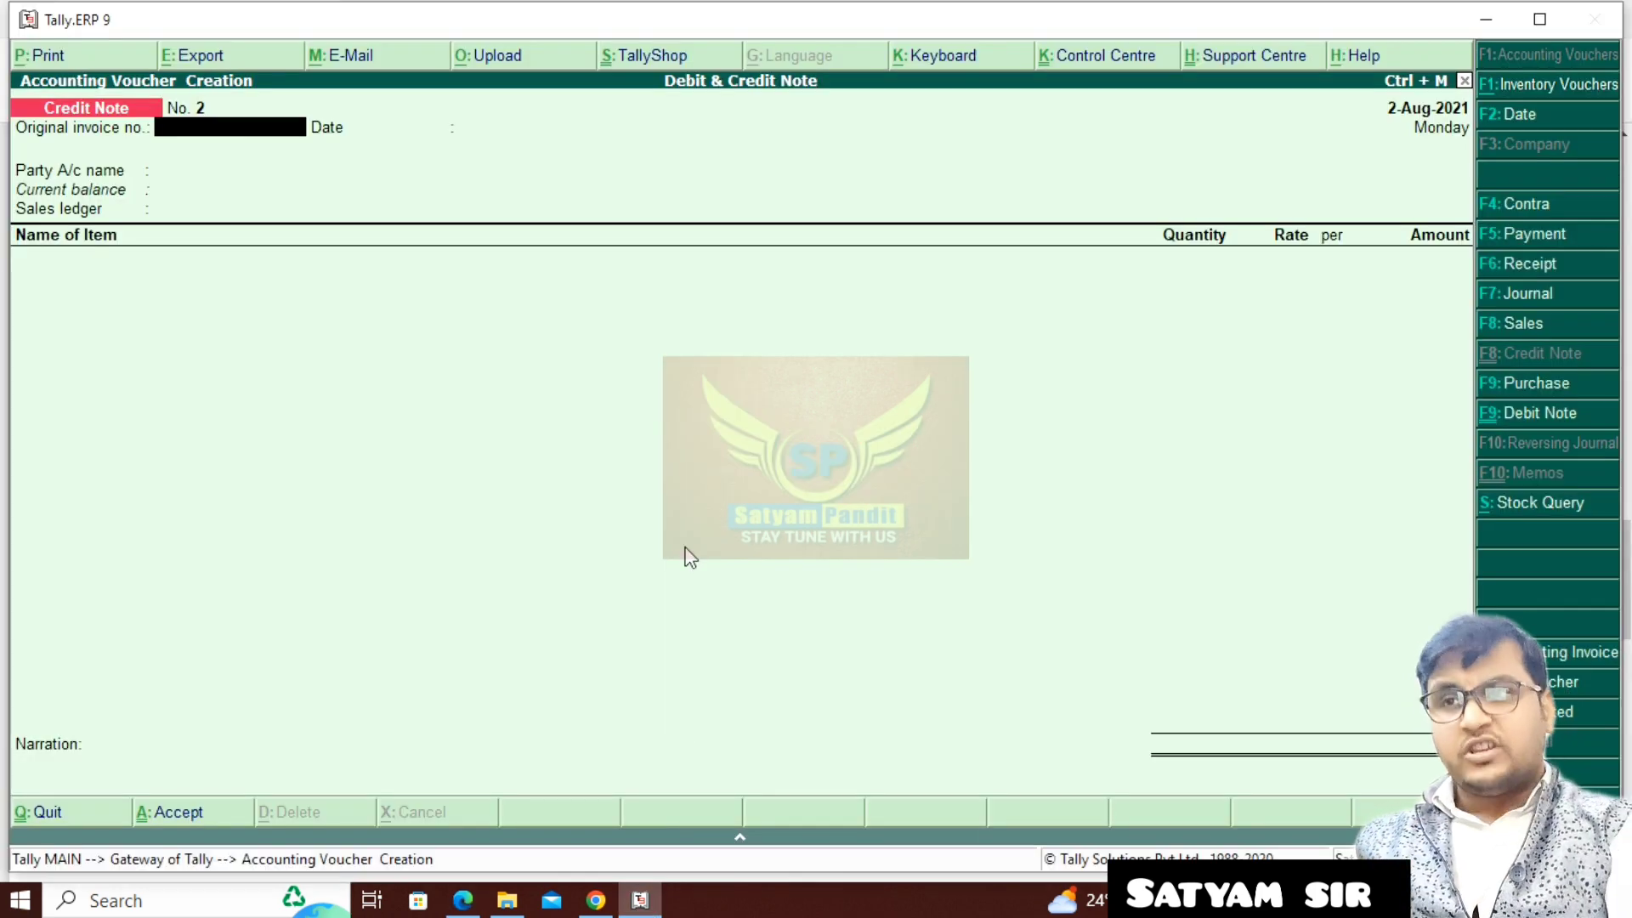
key(F6)
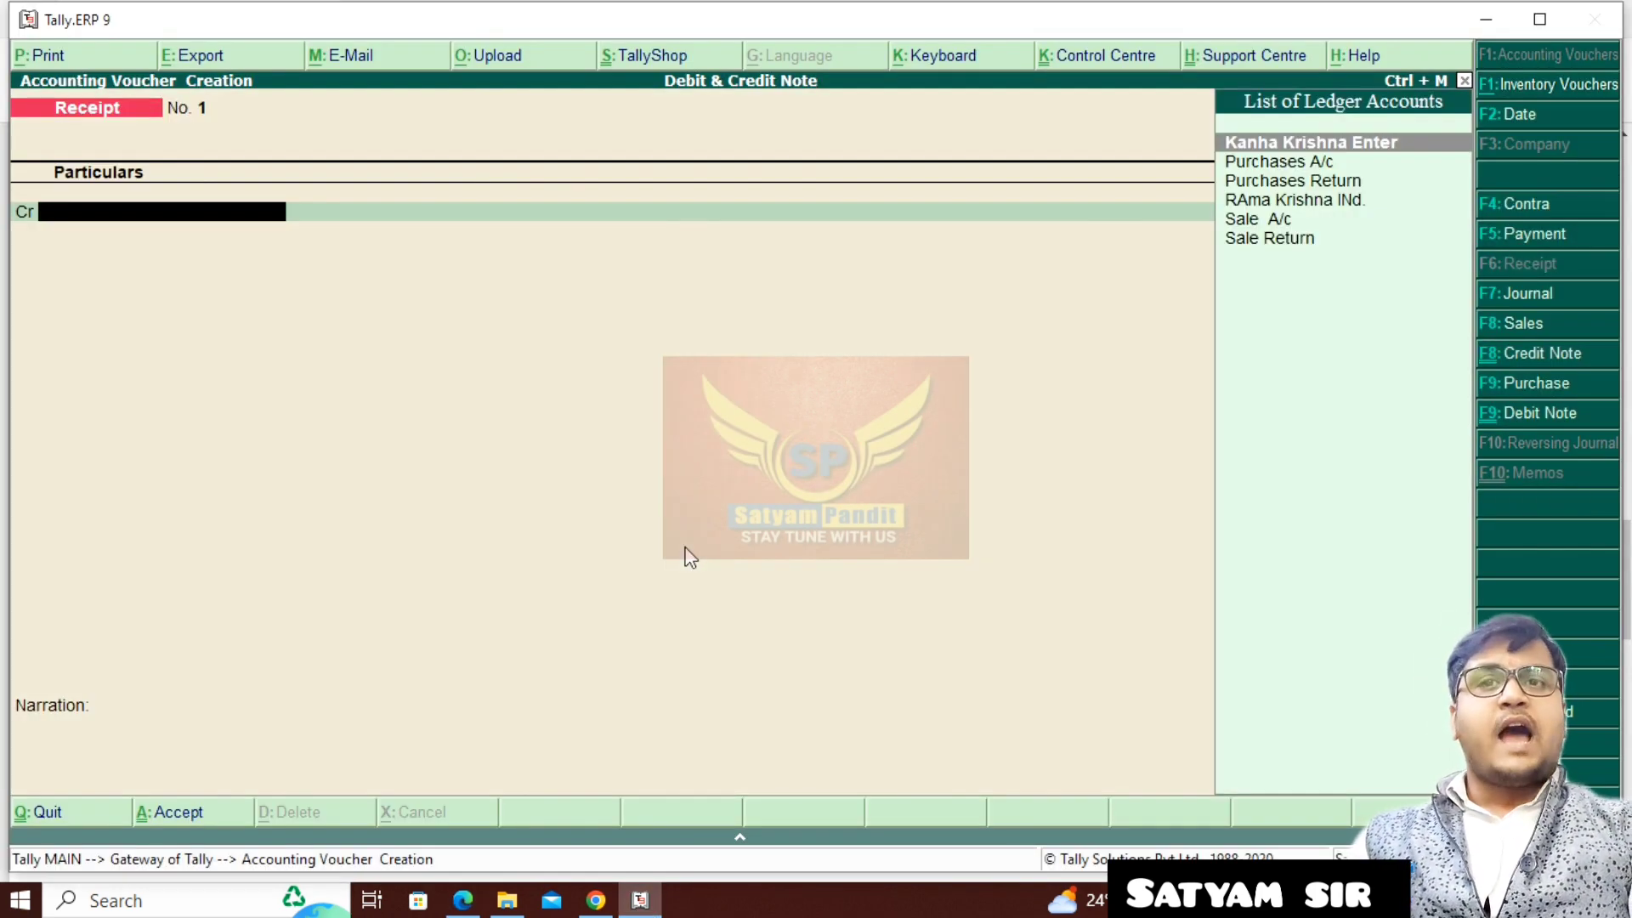
key(Return)
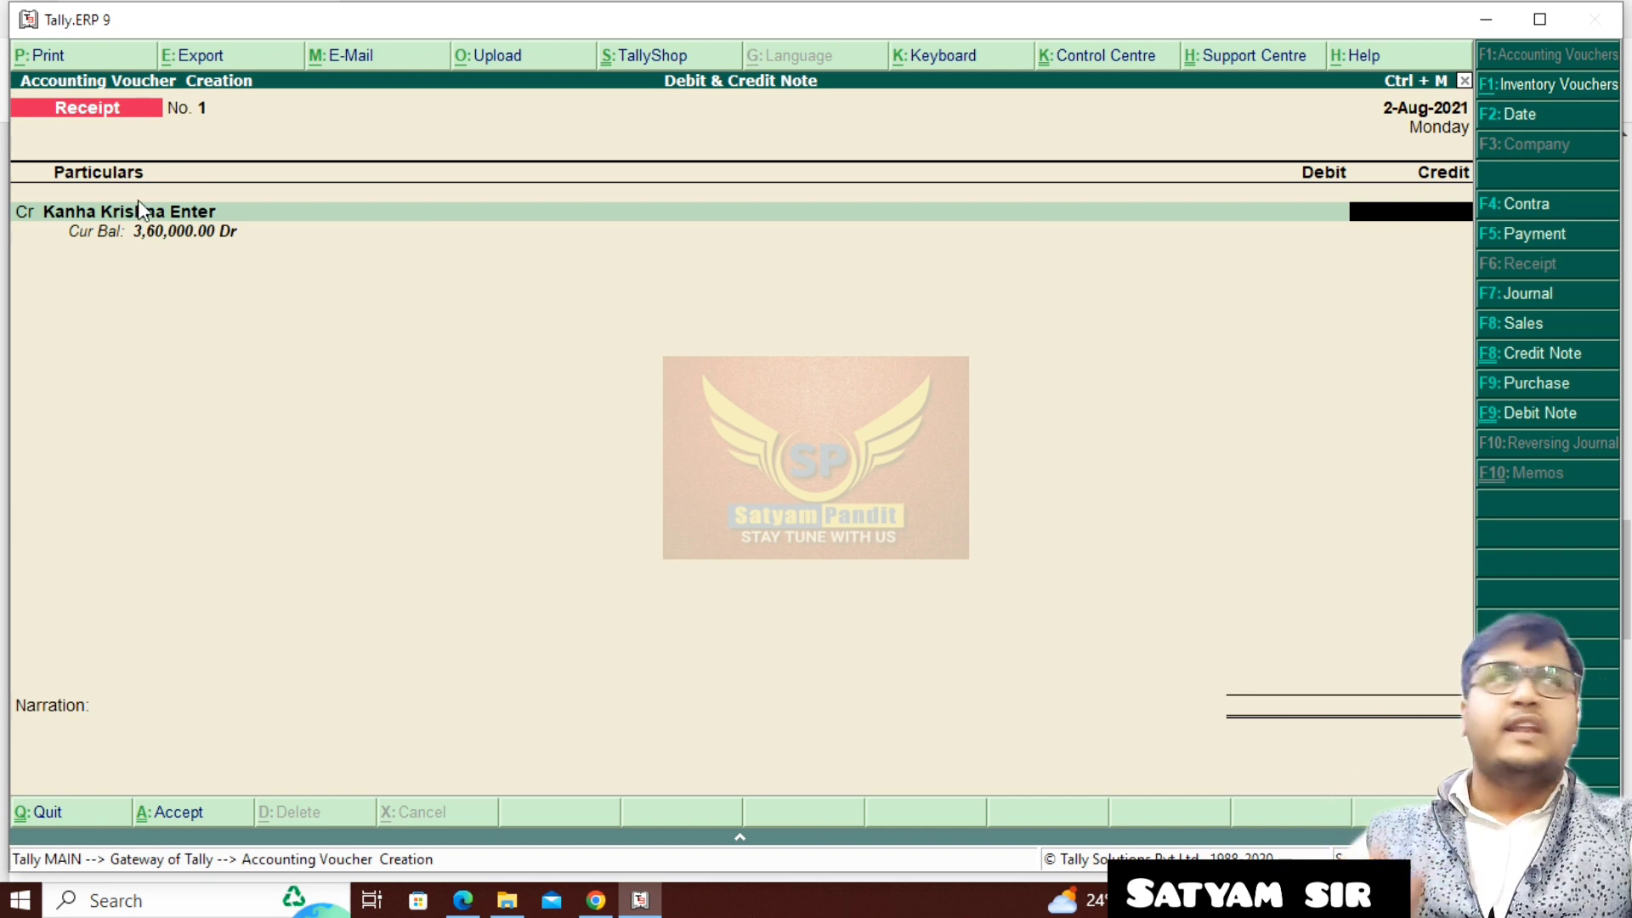
text(360000)
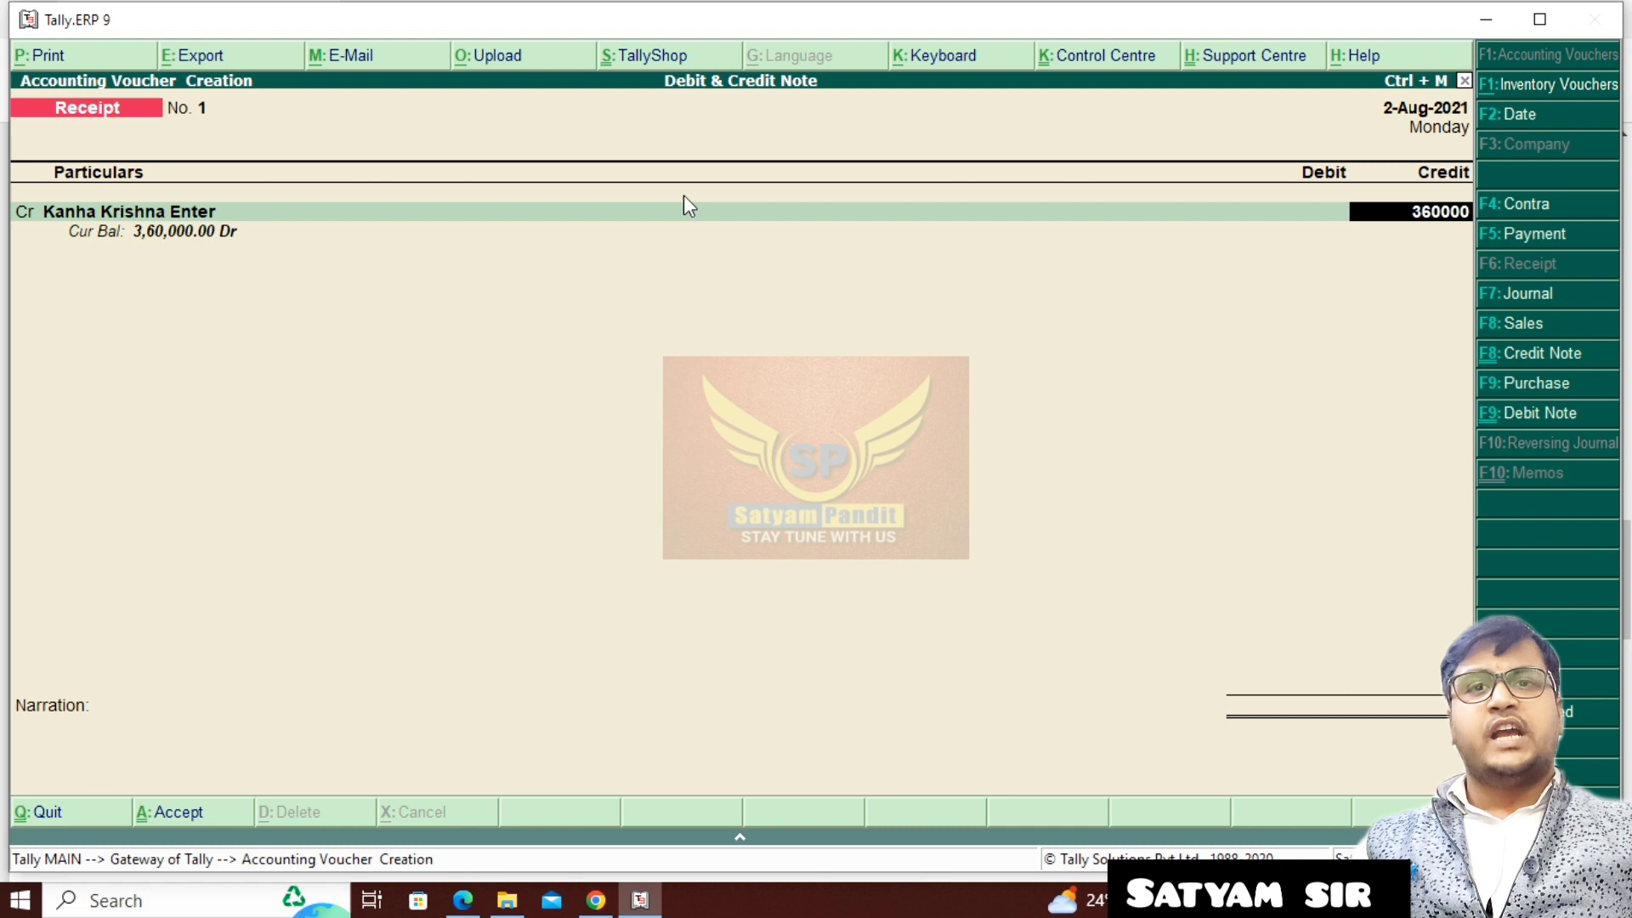
key(Return)
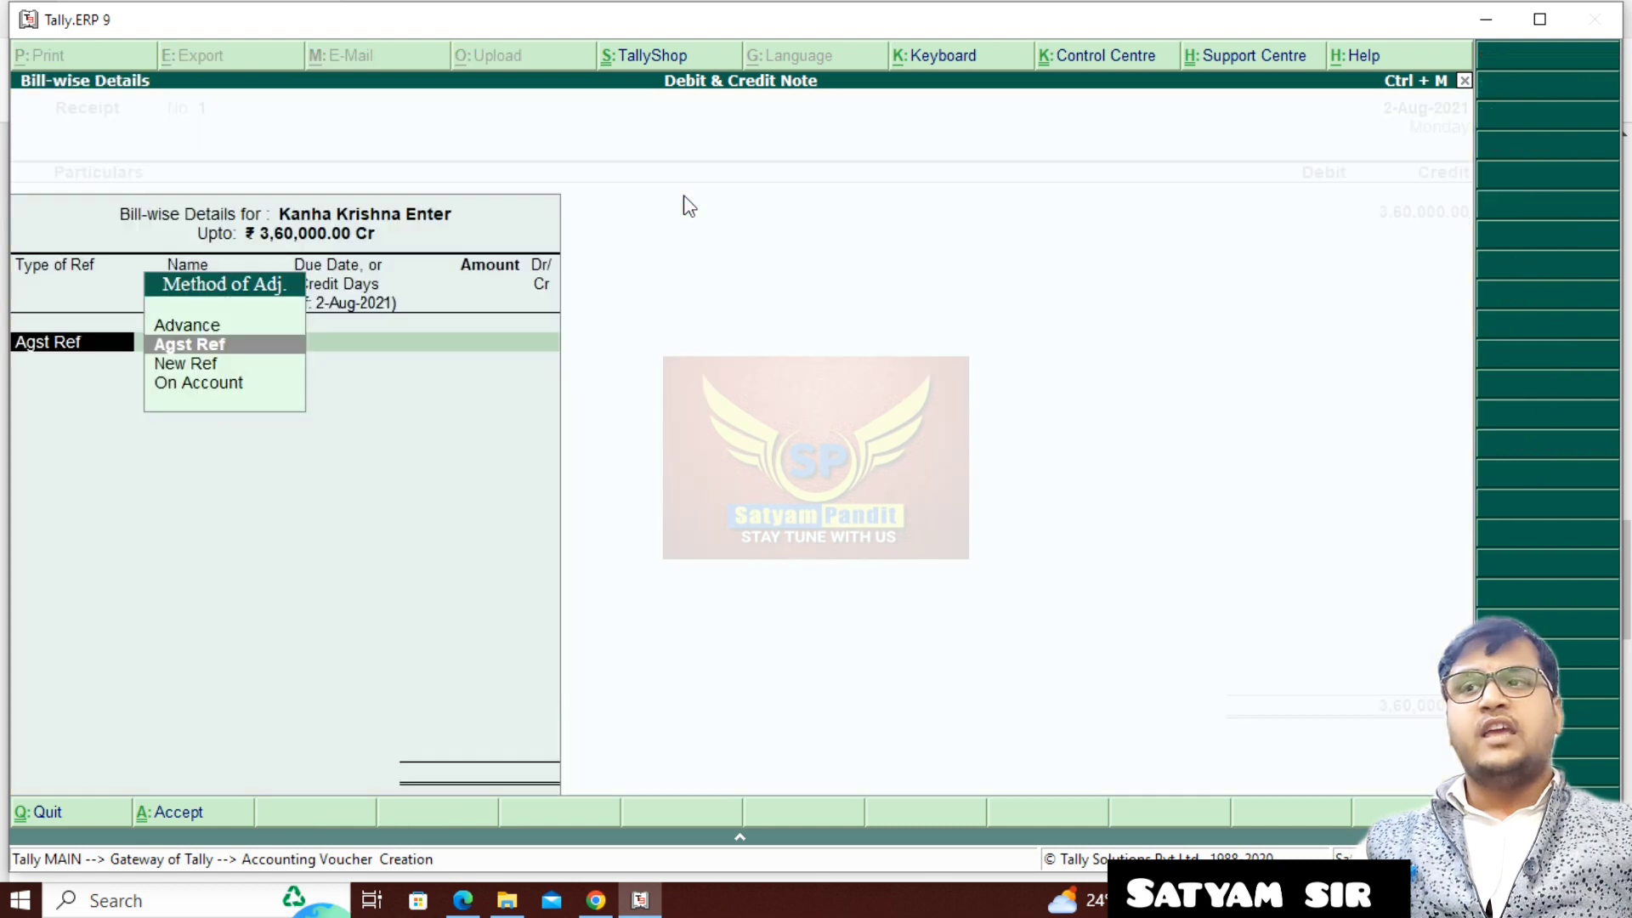
- Allocate the receipt's 3,60,000.00 Cr from Kanha Krishna Enter against reference Kk/100
key(Return)
key(Return)
key(Return)
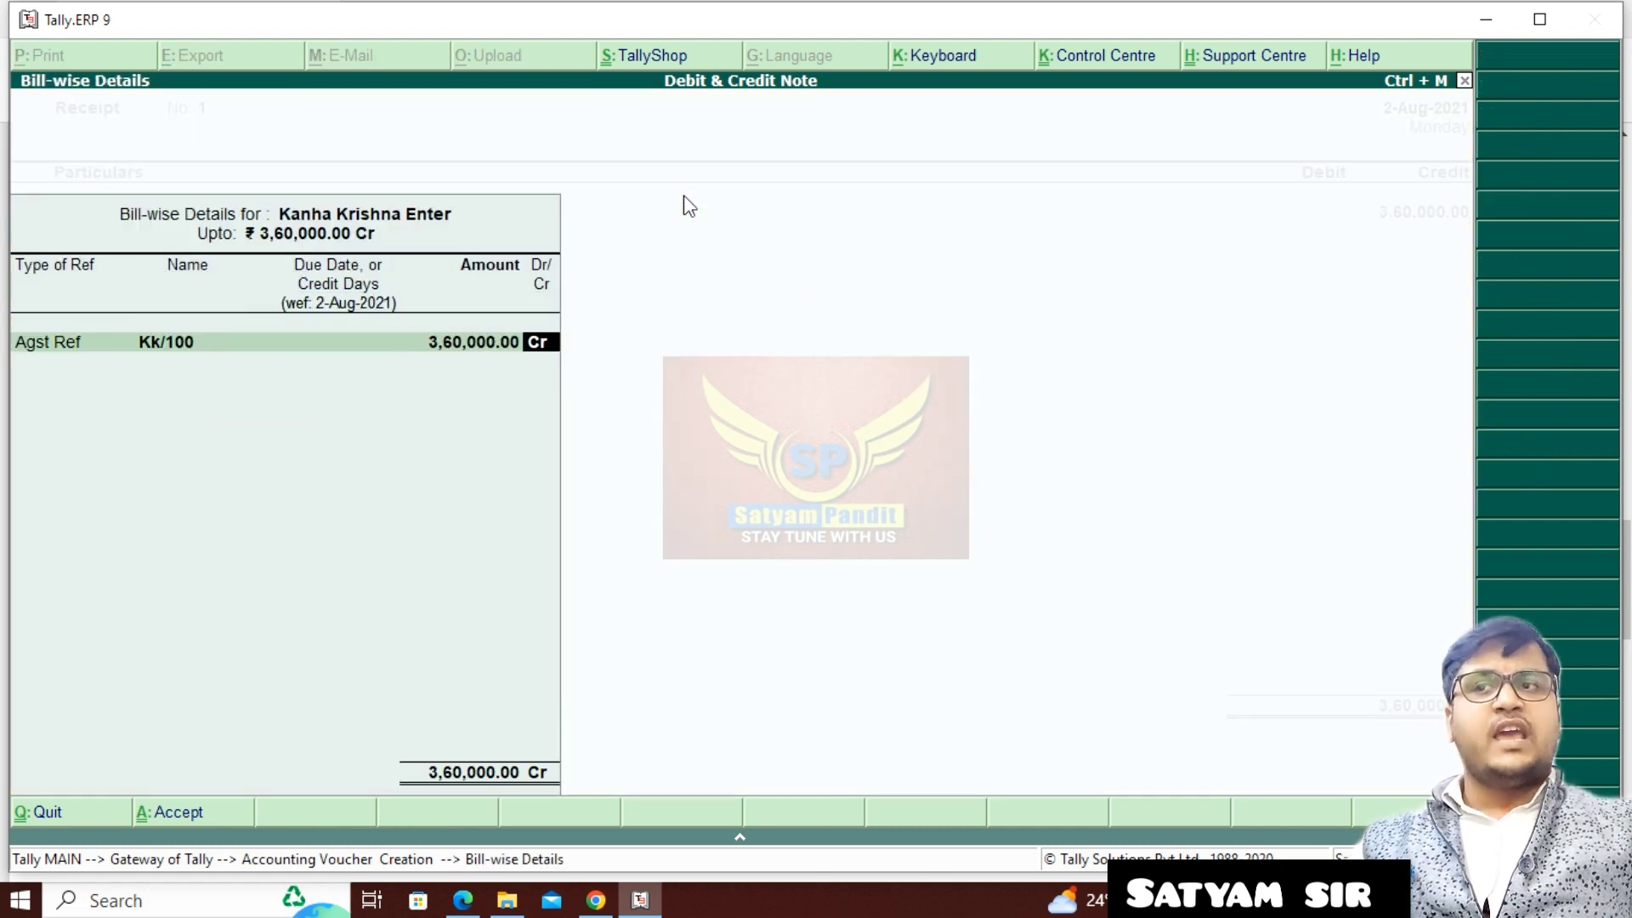
key(Return)
key(Return)
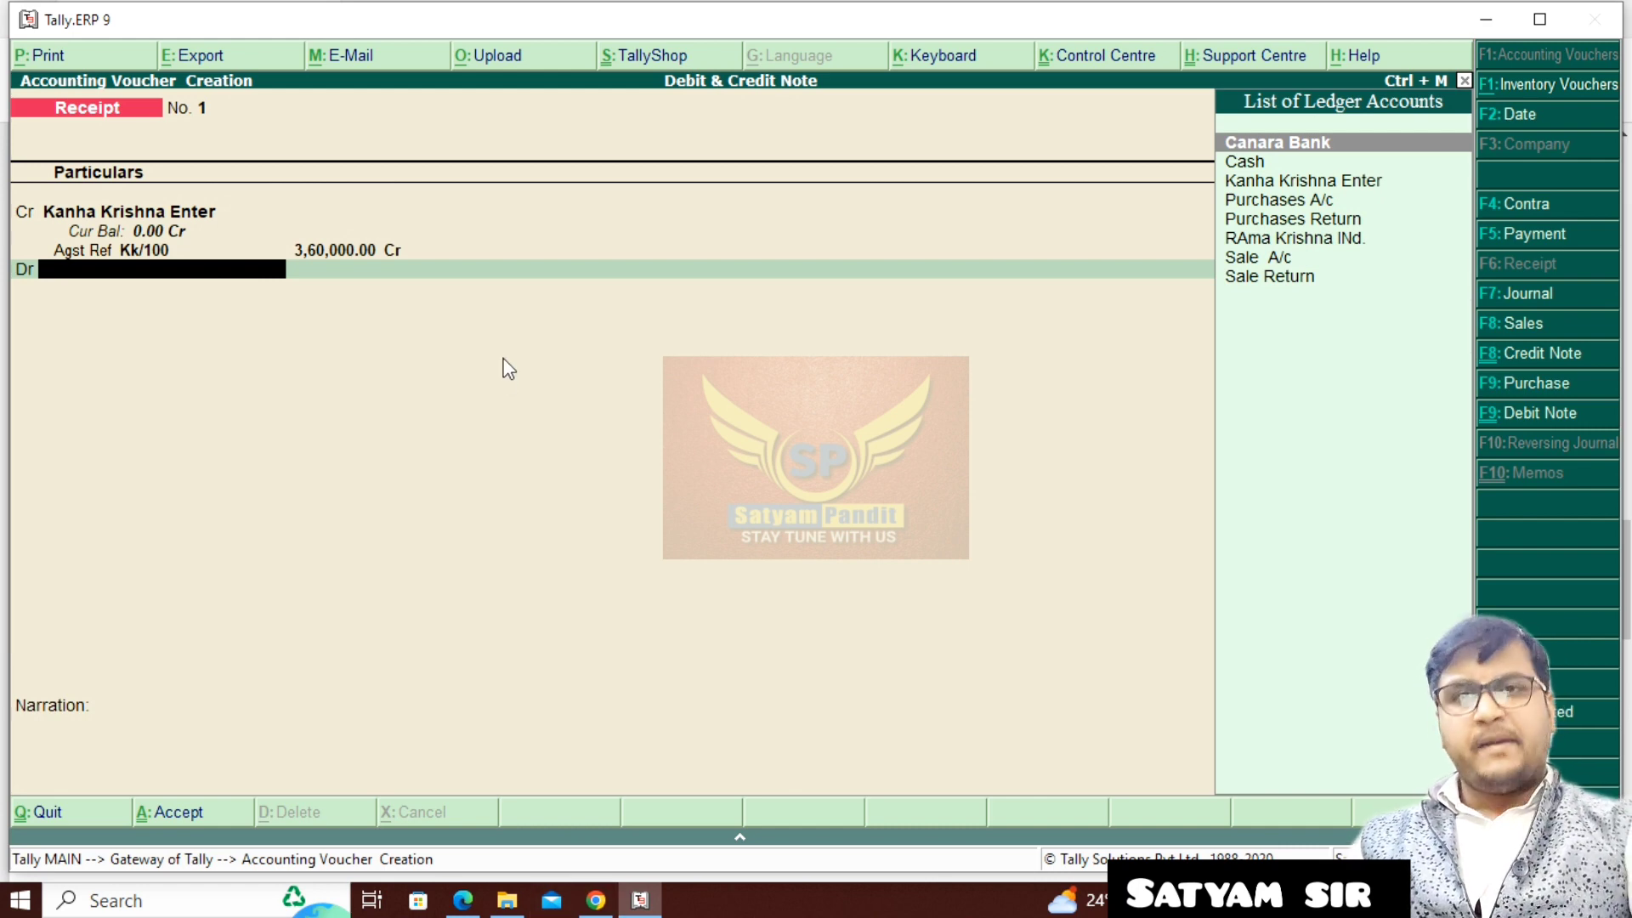
- Debit Canara Bank 3,60,000.00 in the receipt and save the voucher with a blank narration
text(C)
key(Return)
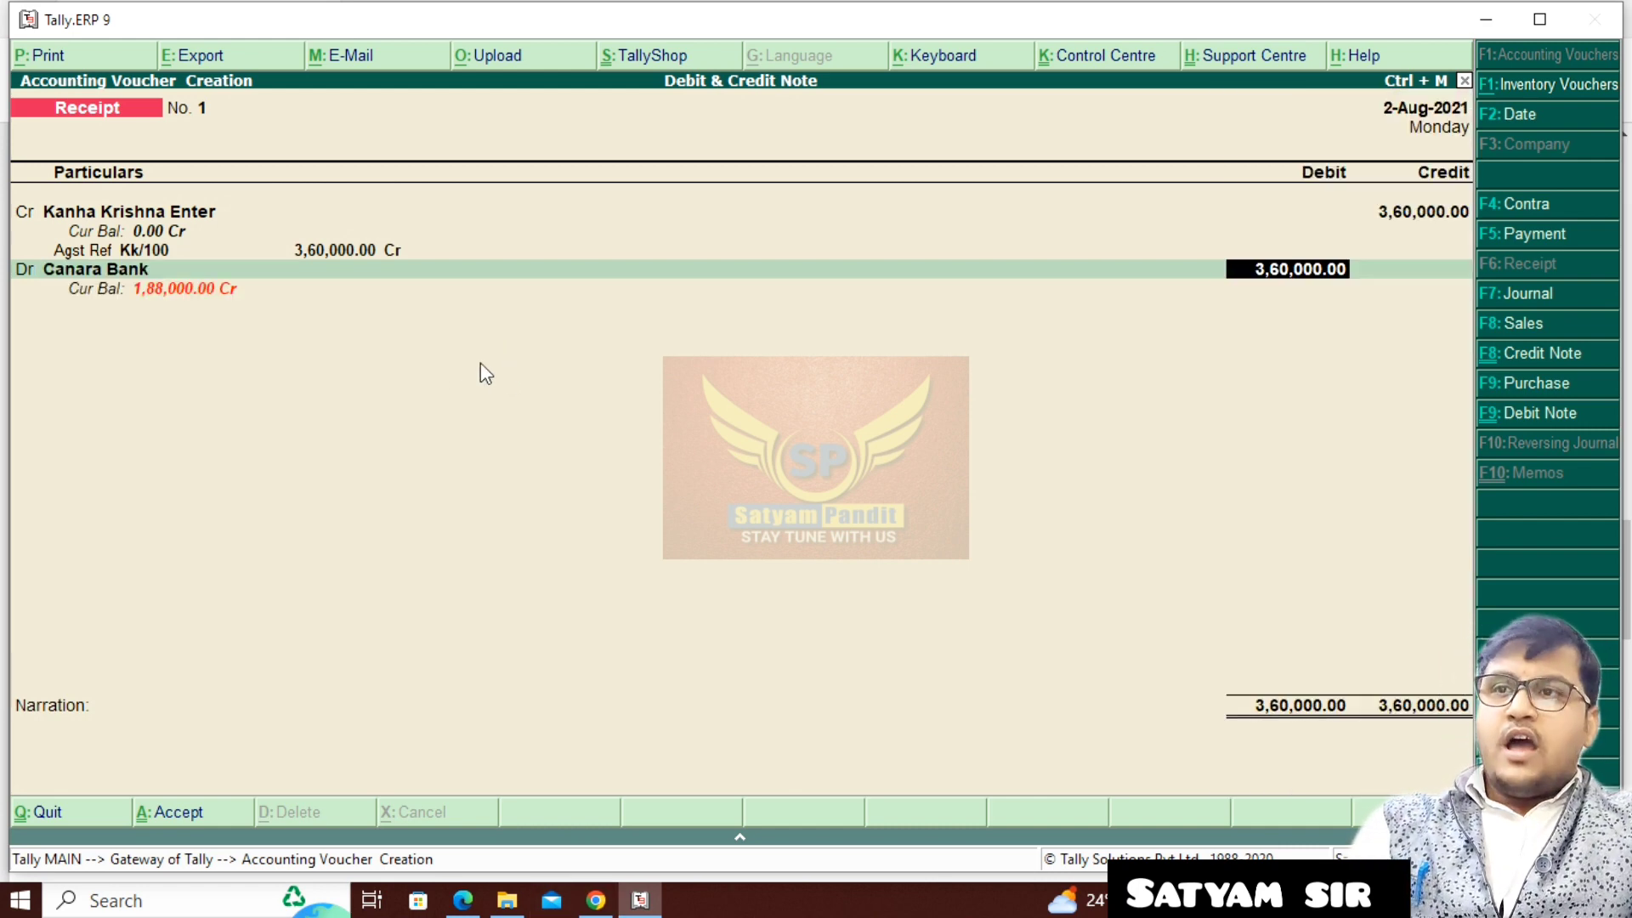
key(Return)
key(Return)
key(Return)
key(Return)
key(Return)
key(Return)
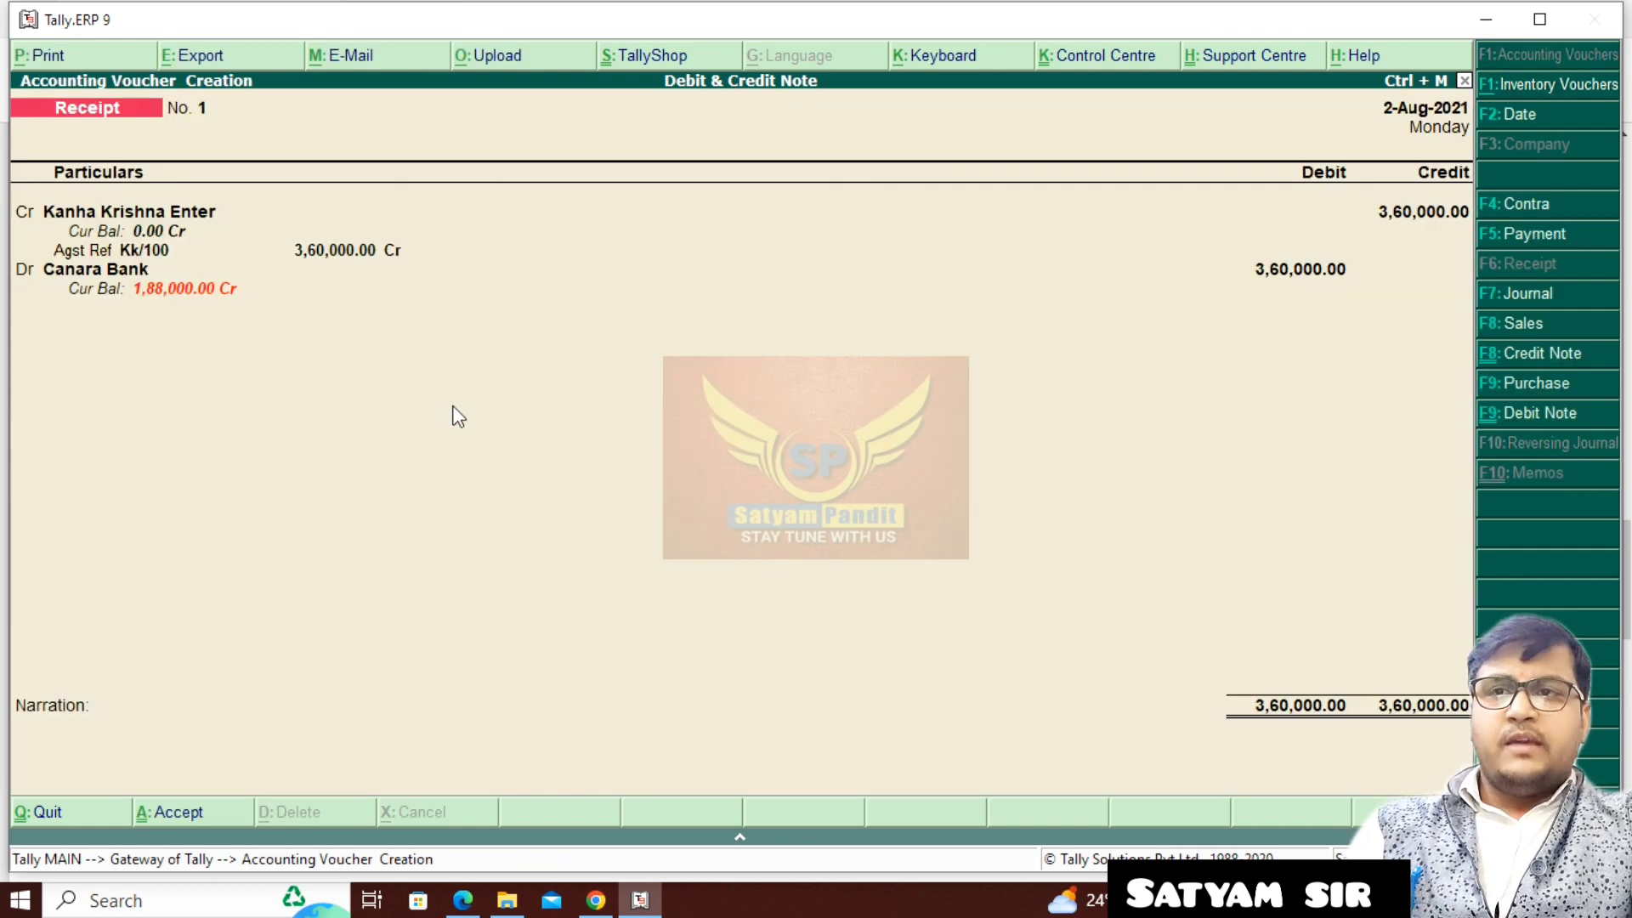
key(Return)
- Leave voucher creation and examine the Stock Summary in detailed view, with each mobile's closing quantity, rate and value
key(Return)
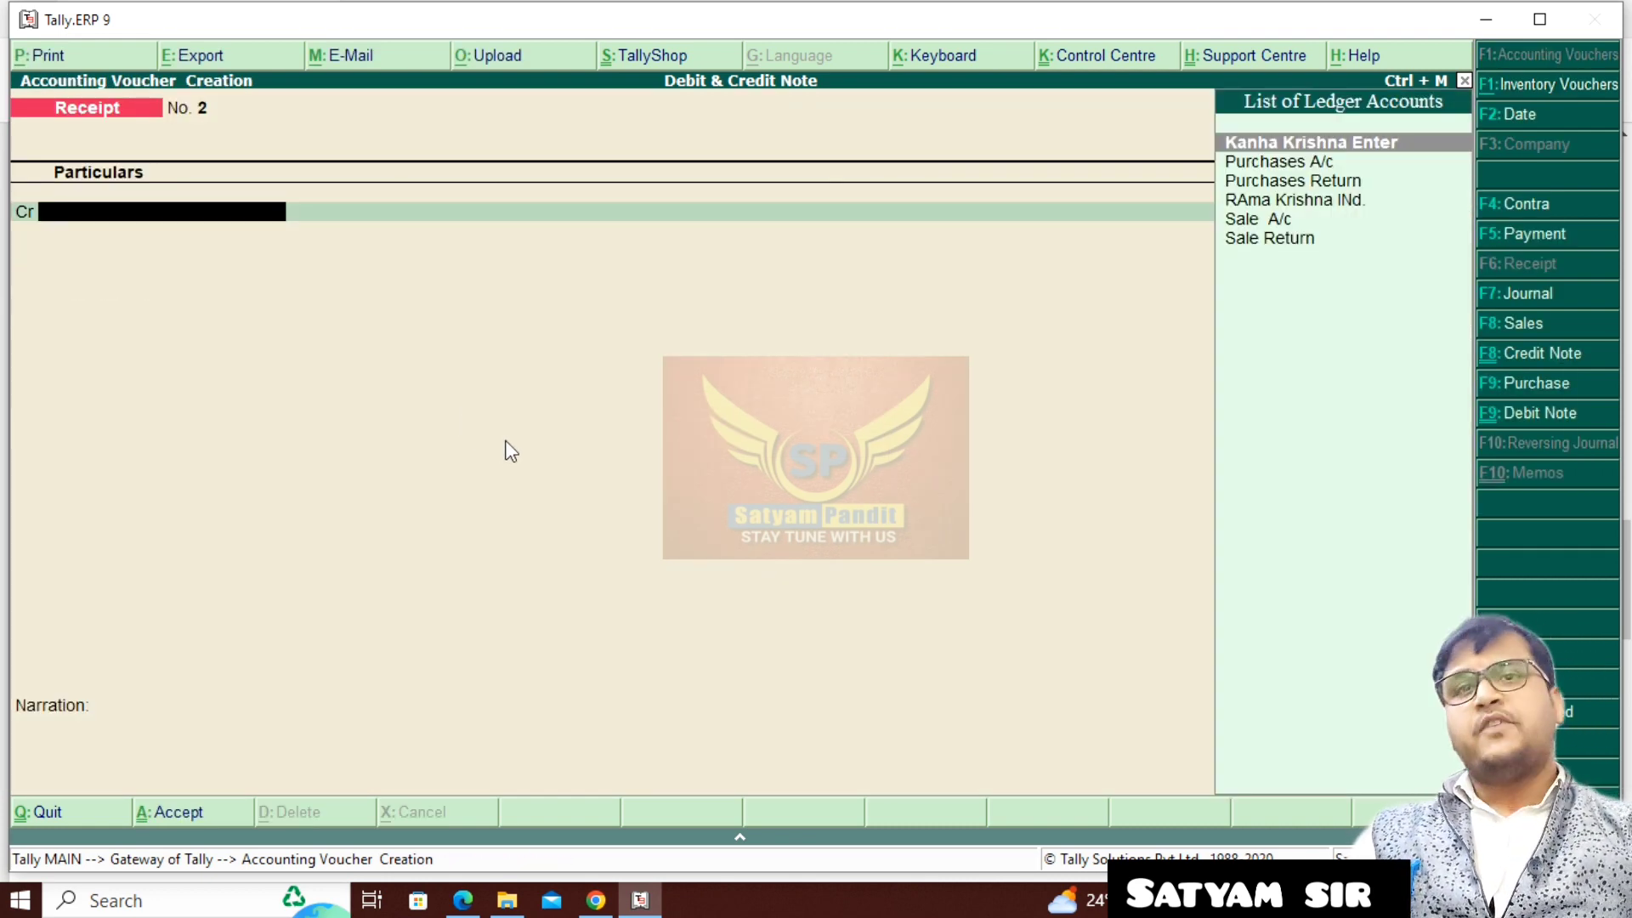
key(Escape)
key(Return)
key(Down)
key(Down)
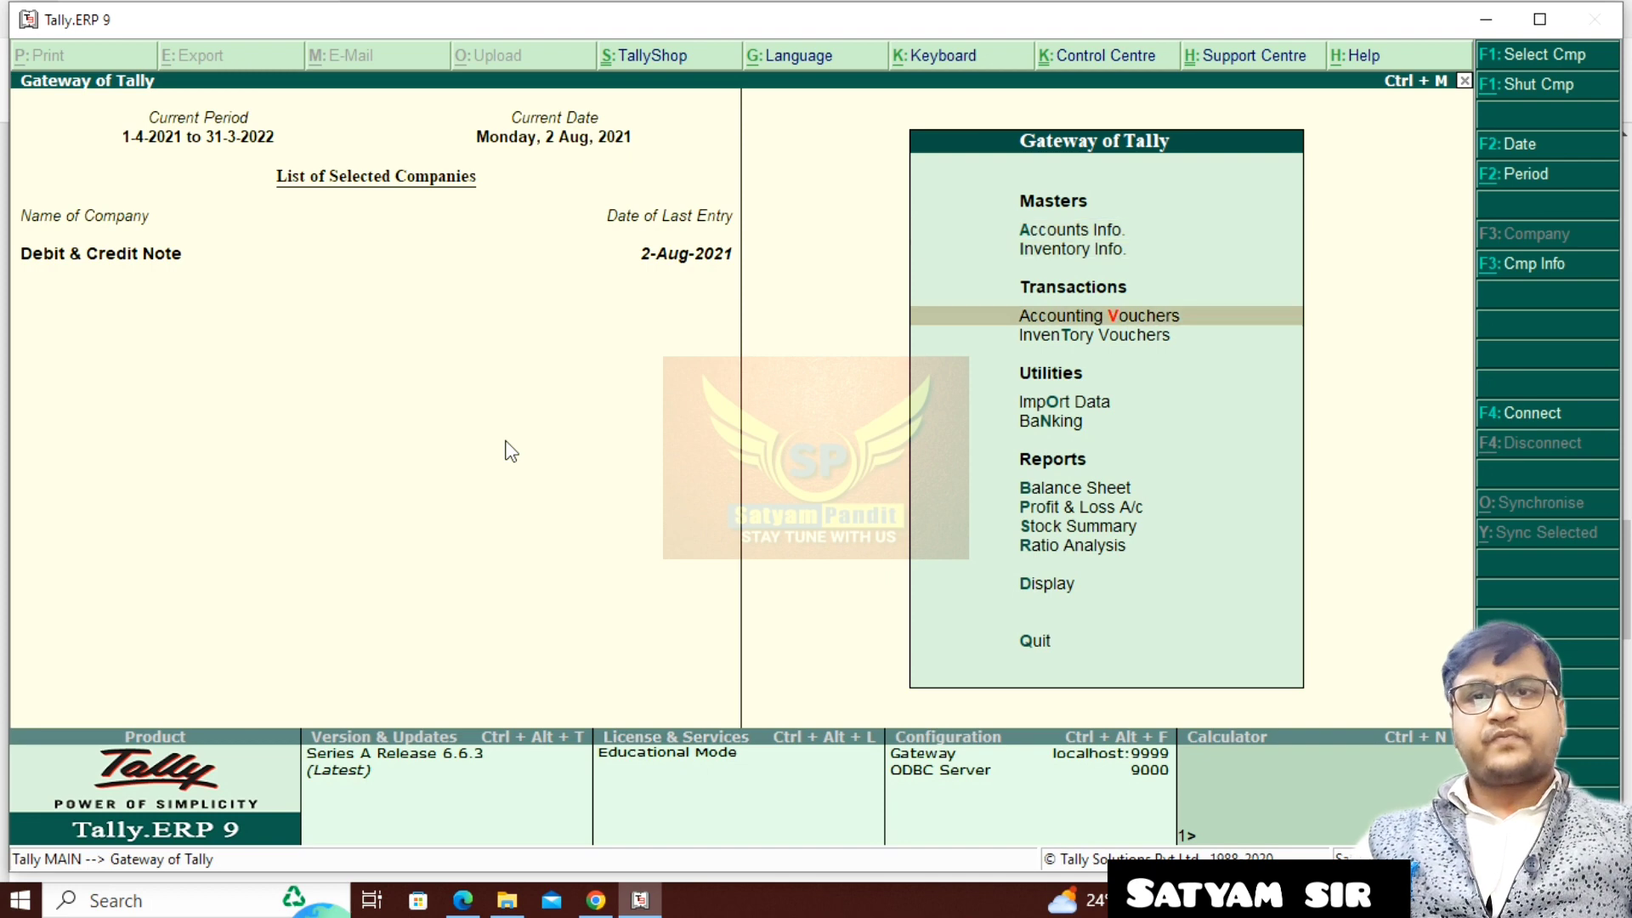
key(Down)
key(Down)
key(Down)
key(Down)
key(Down)
key(Down)
key(Return)
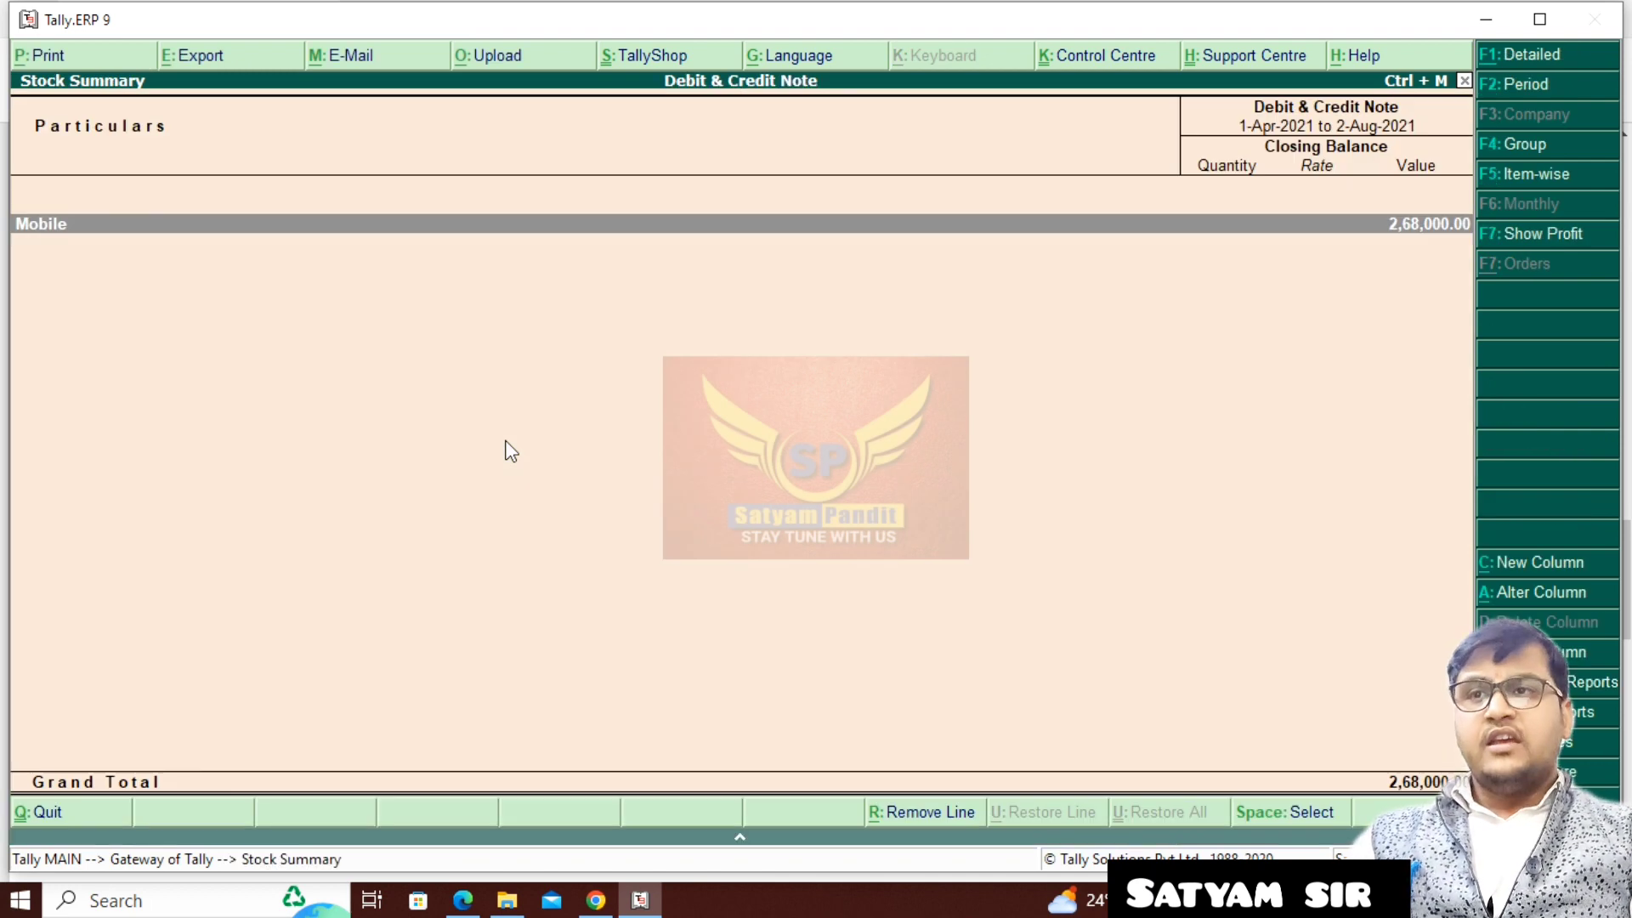
key(alt+F1)
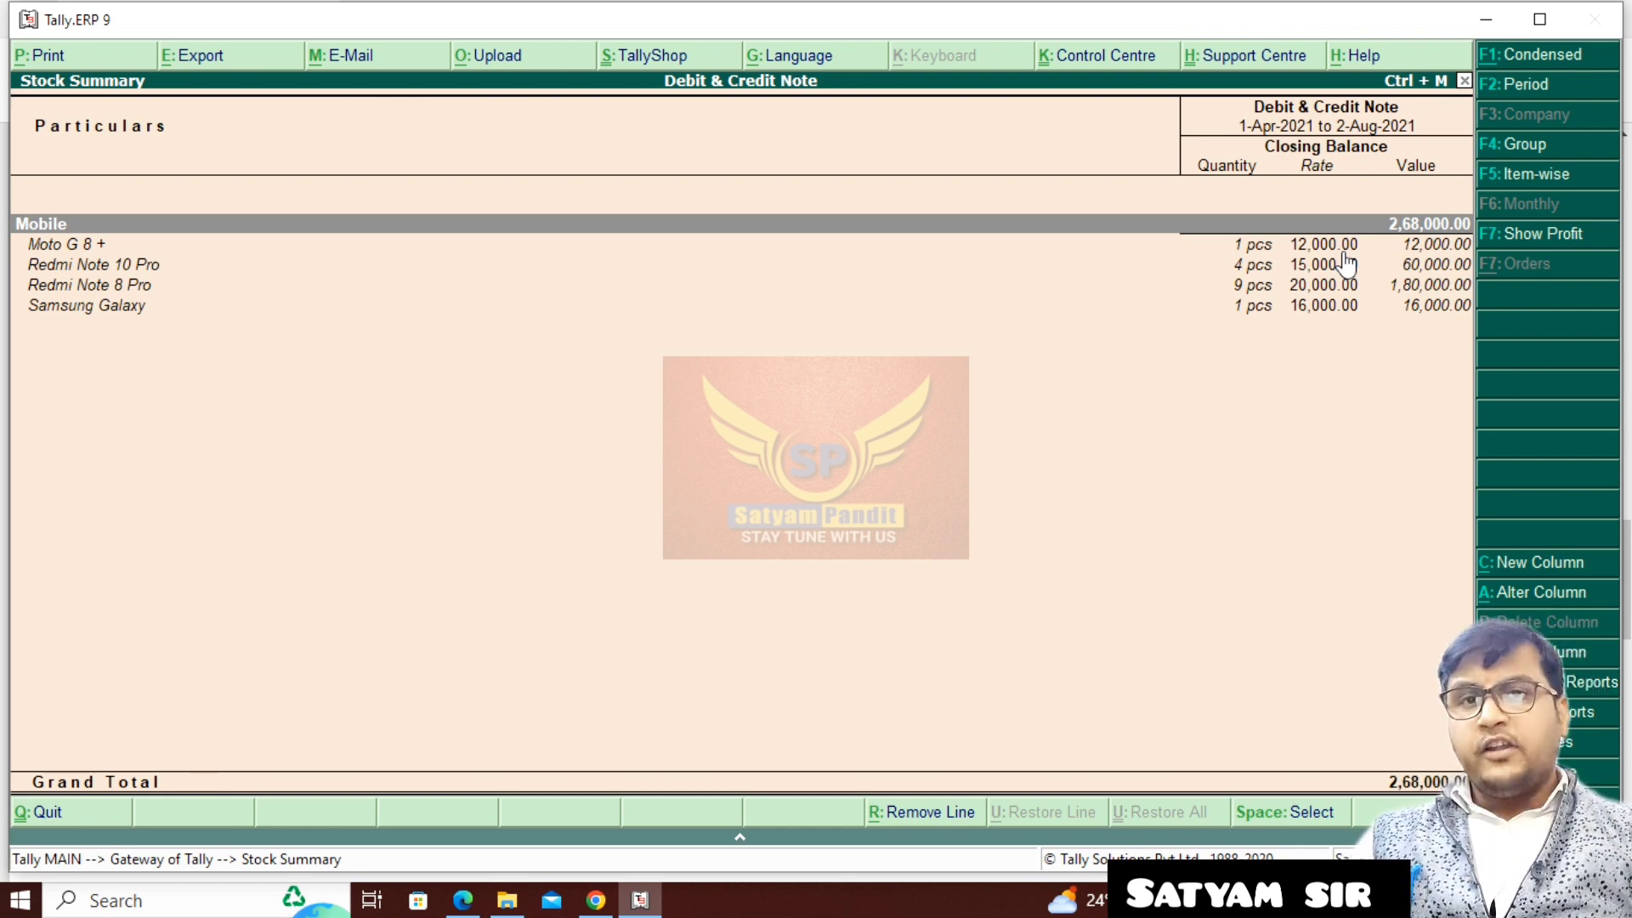
- Close the Stock Summary and examine the Profit & Loss A/c in detailed view
key(Escape)
key(Down)
key(Down)
key(Down)
key(Down)
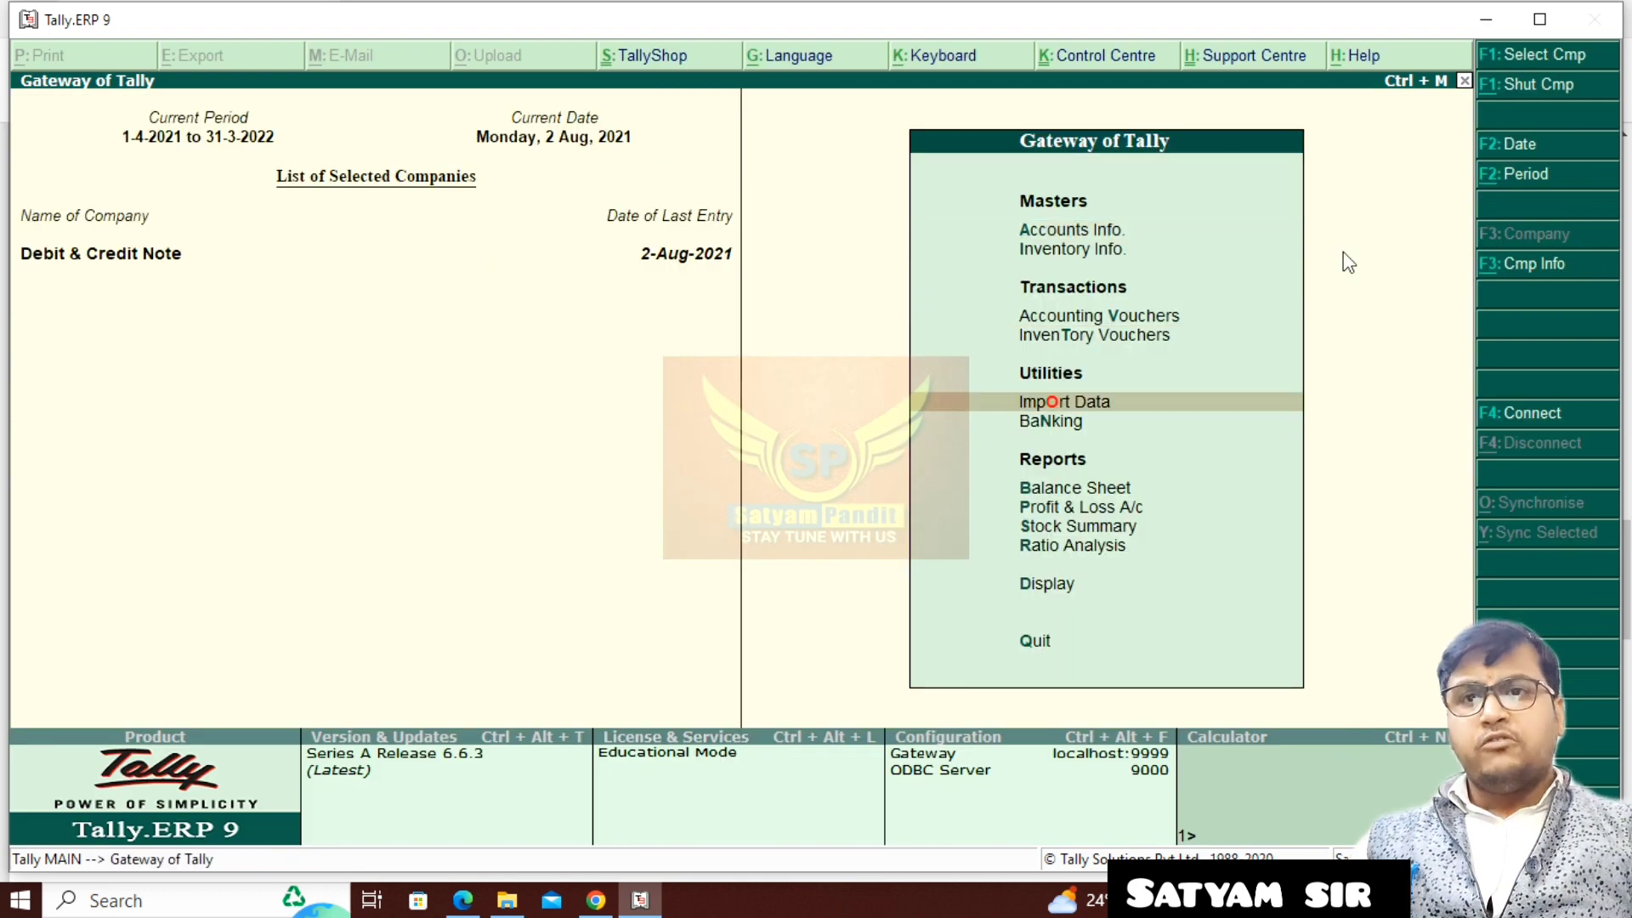
key(Down)
key(Down)
key(Down)
key(Down)
key(Down)
key(Up)
key(Up)
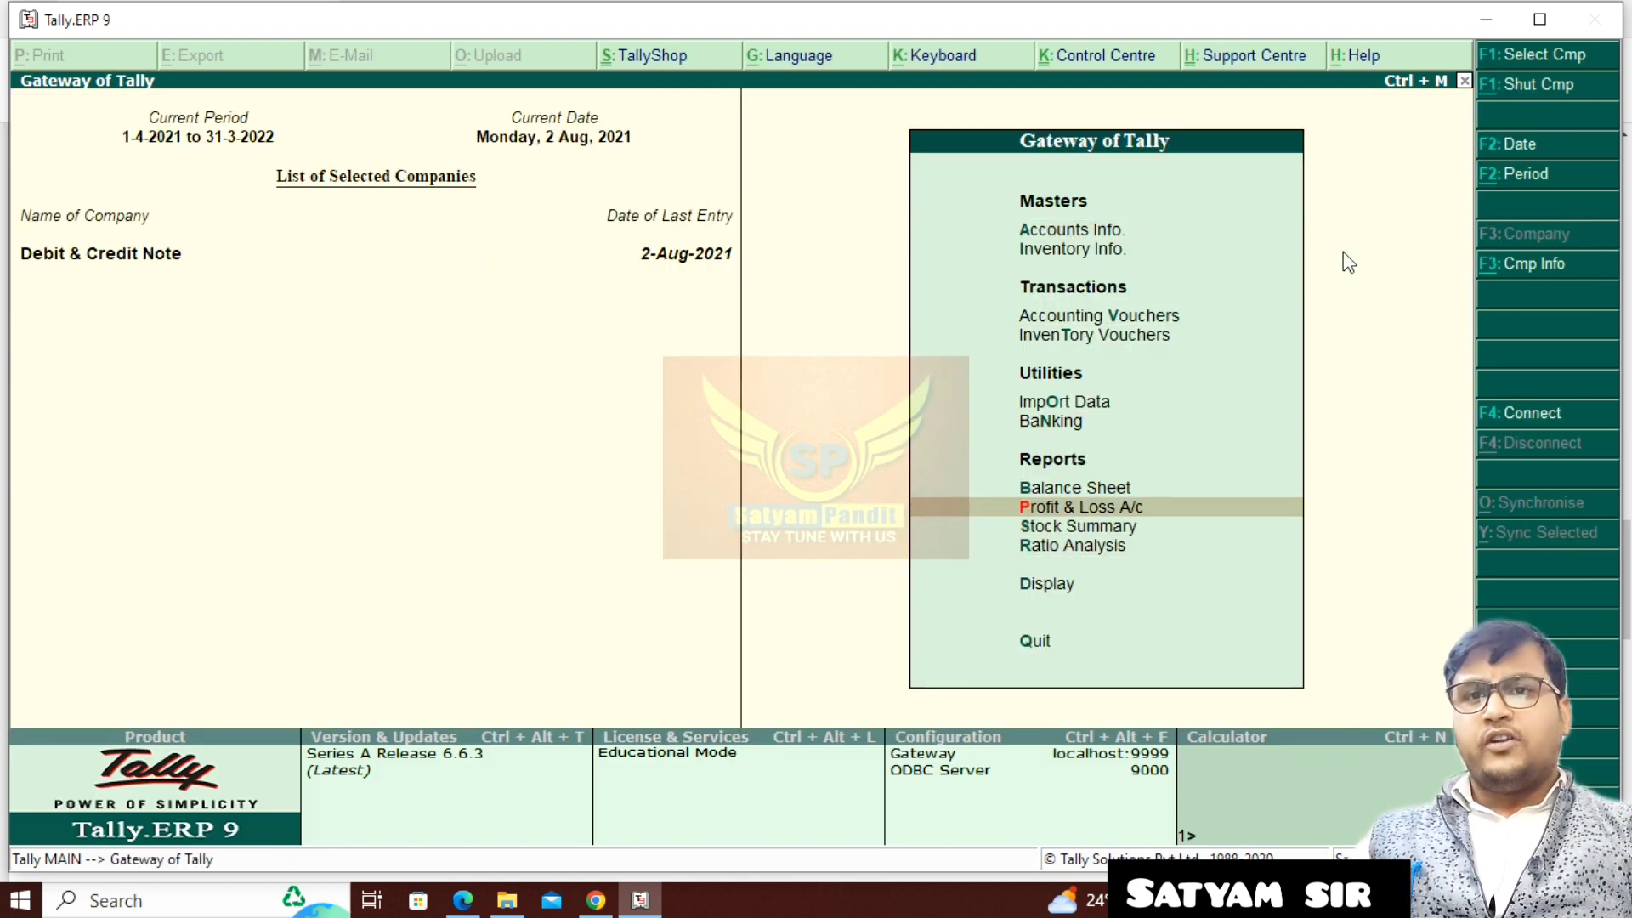
key(Return)
key(alt+F1)
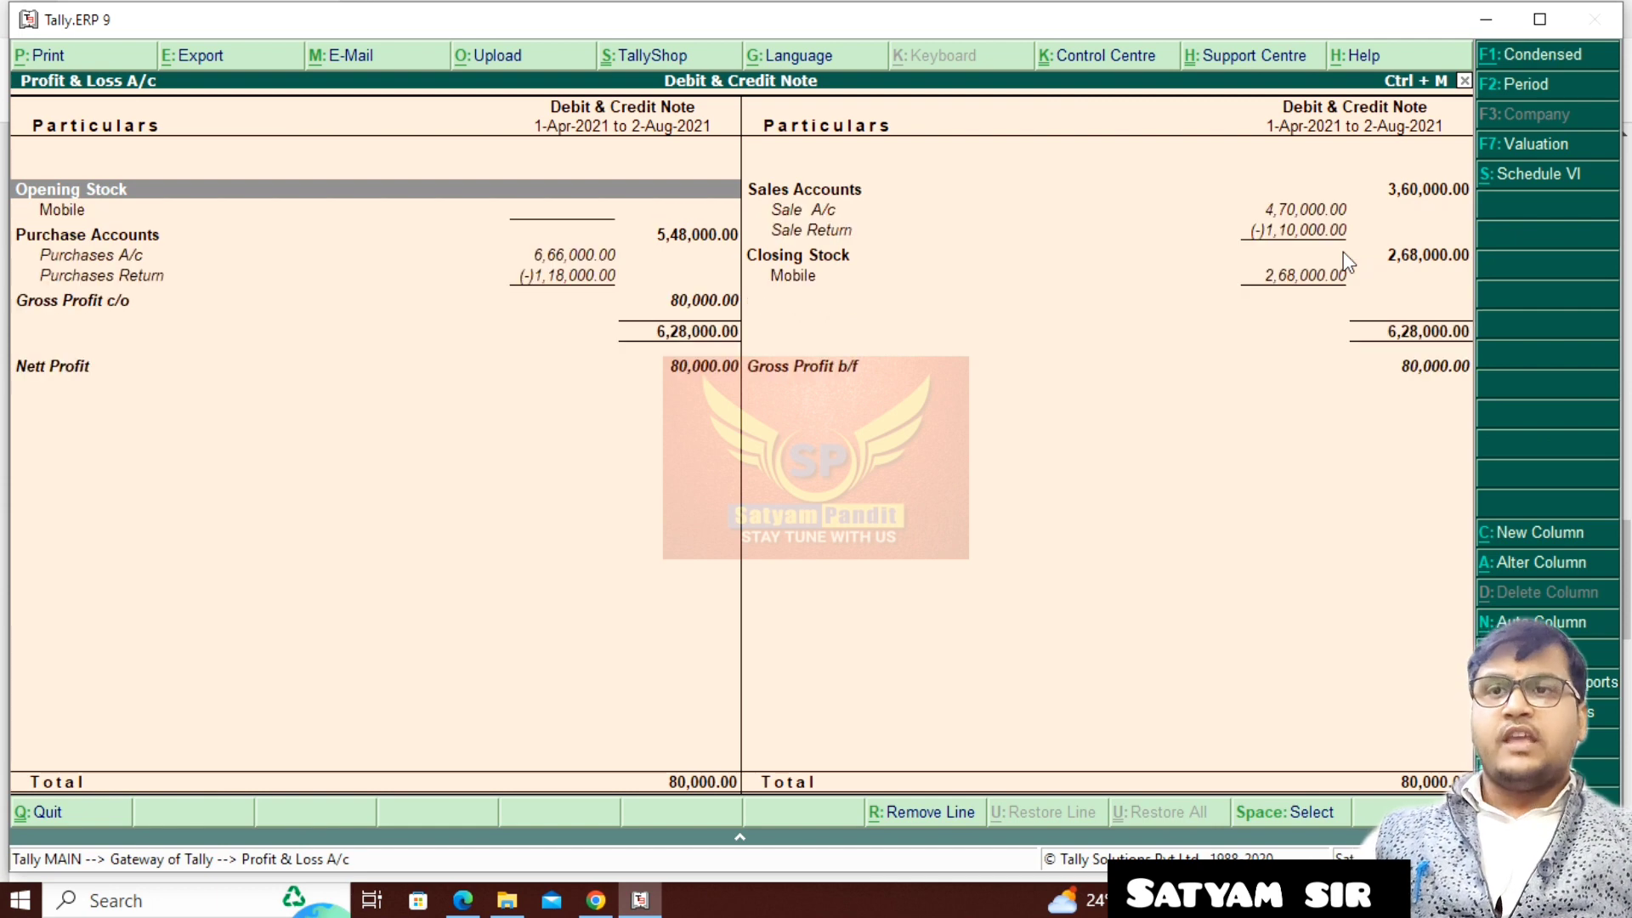